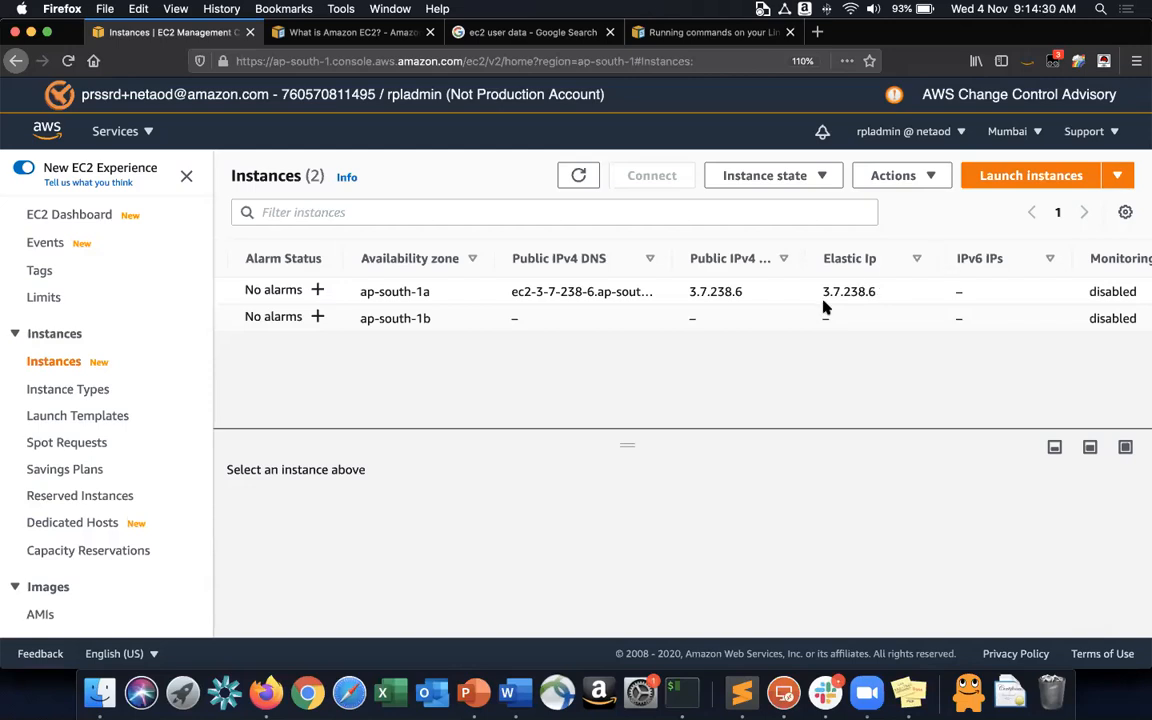
Review the columns of the existing EC2 instances and start launching a new instance.
scroll(825, 307, "right", 10)
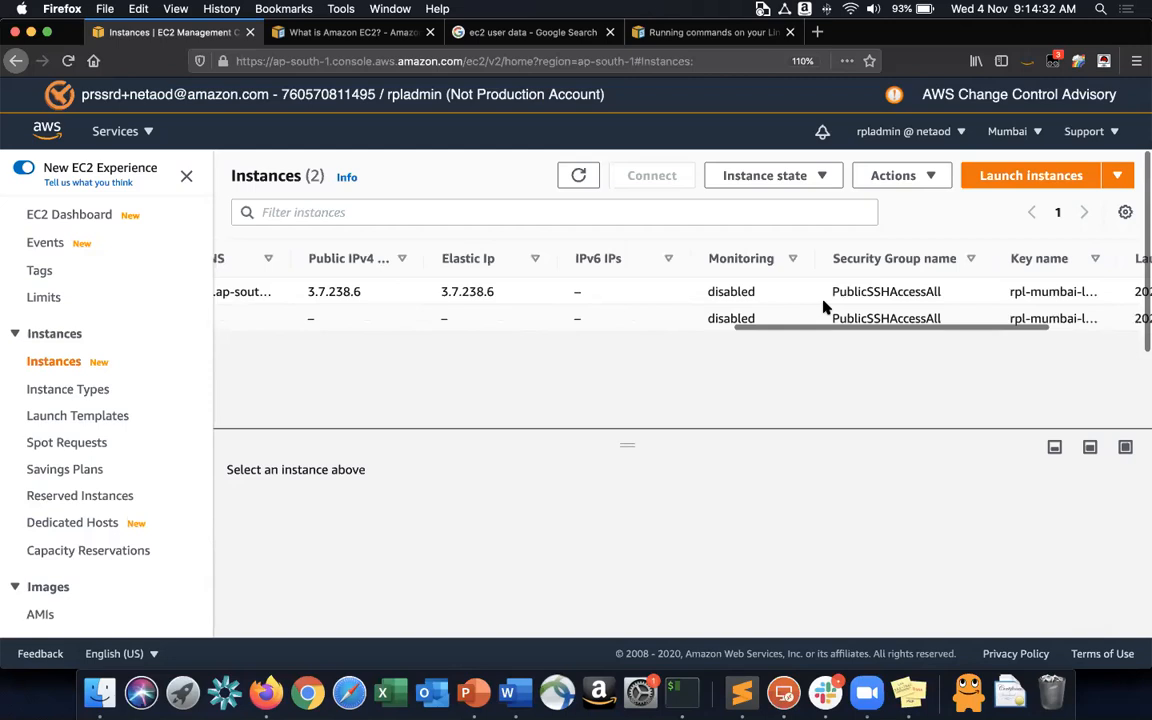
scroll(825, 307, "left", 10)
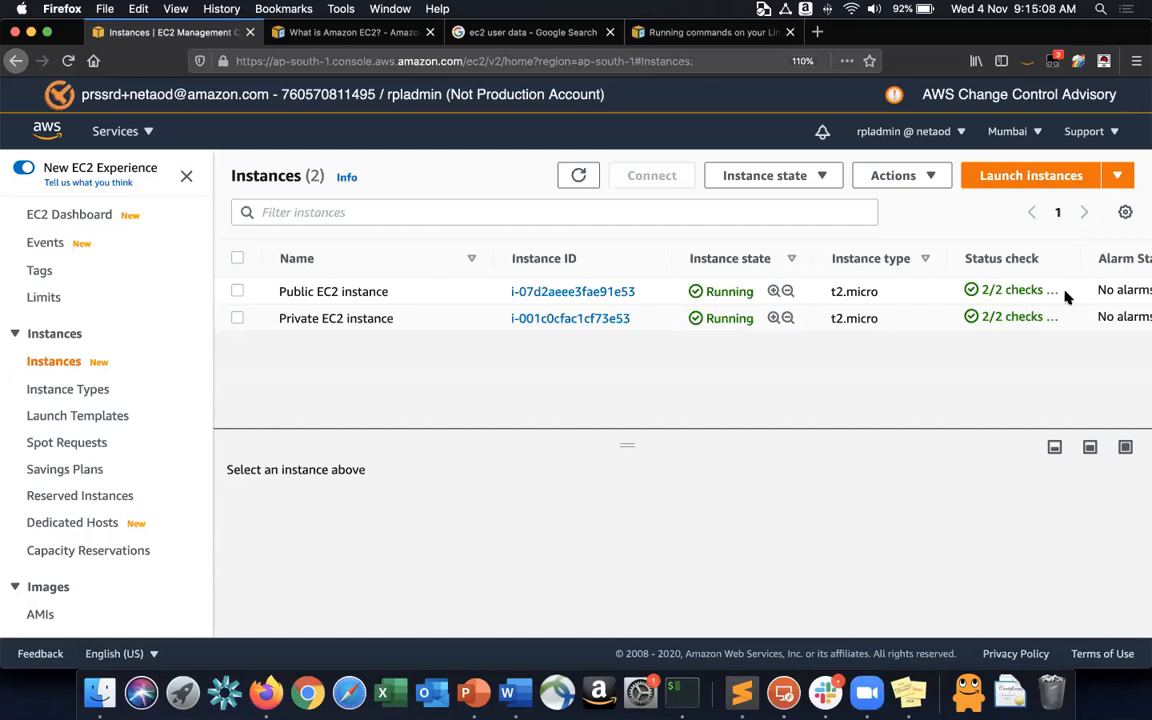
left_click(1008, 179)
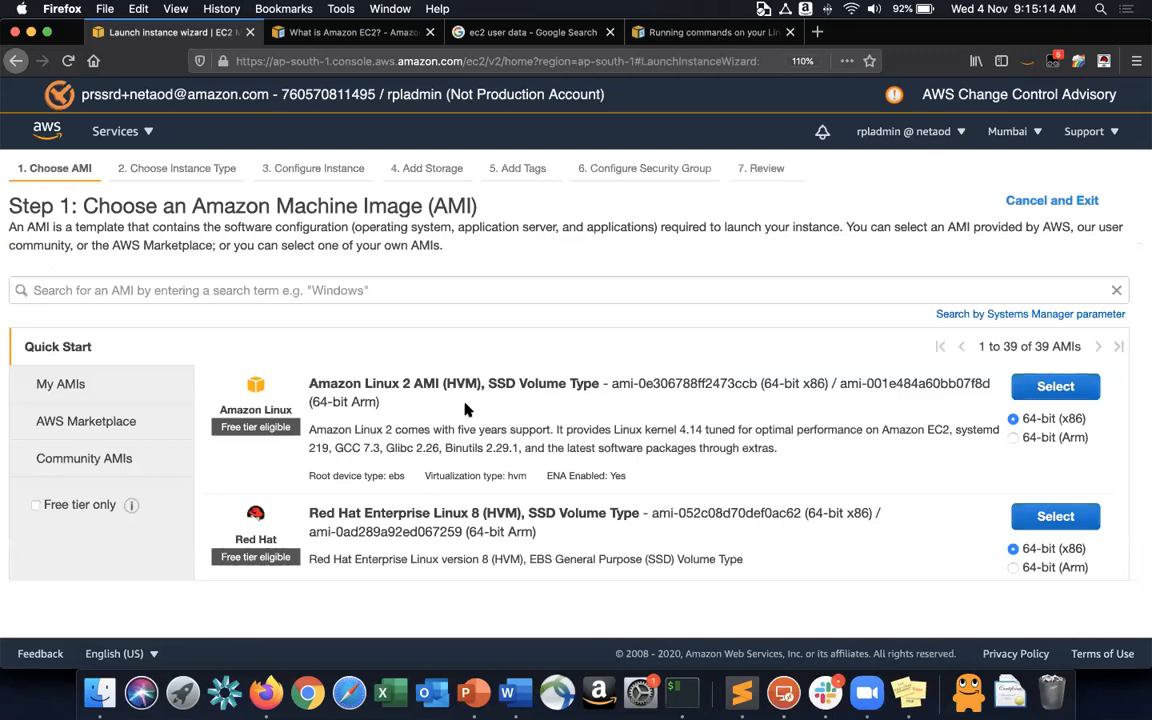
Search the Amazon Machine Images for "windows".
triple_click(467, 408)
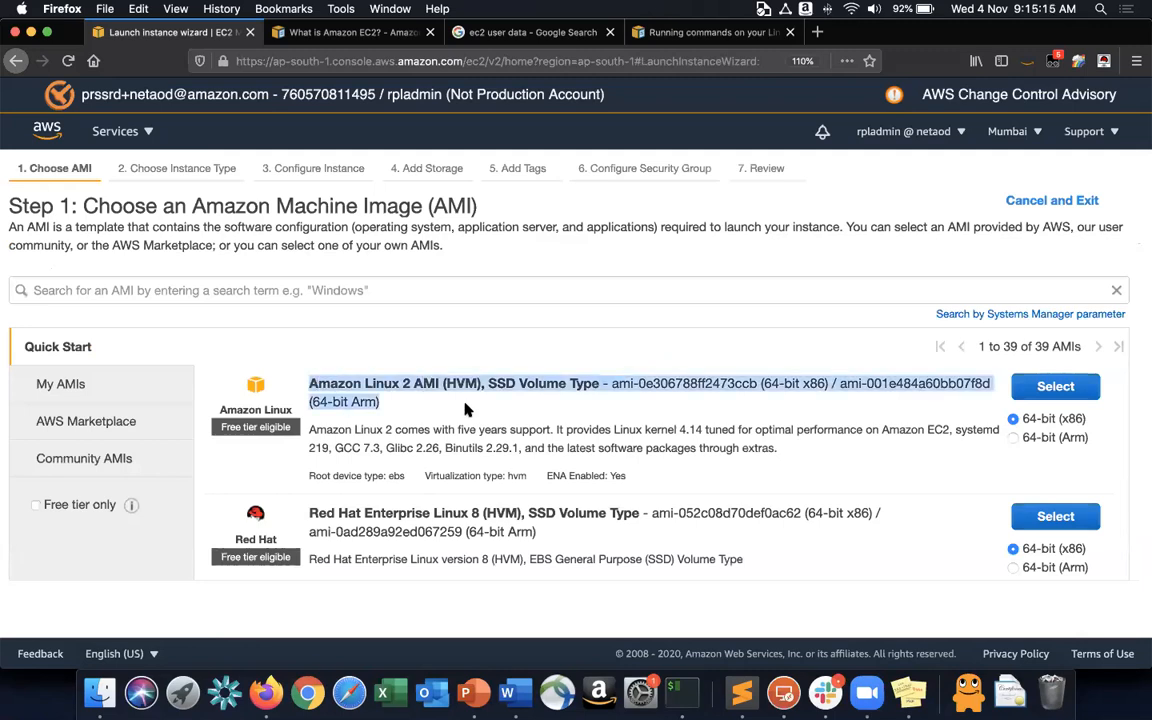
left_click(404, 285)
type("windows")
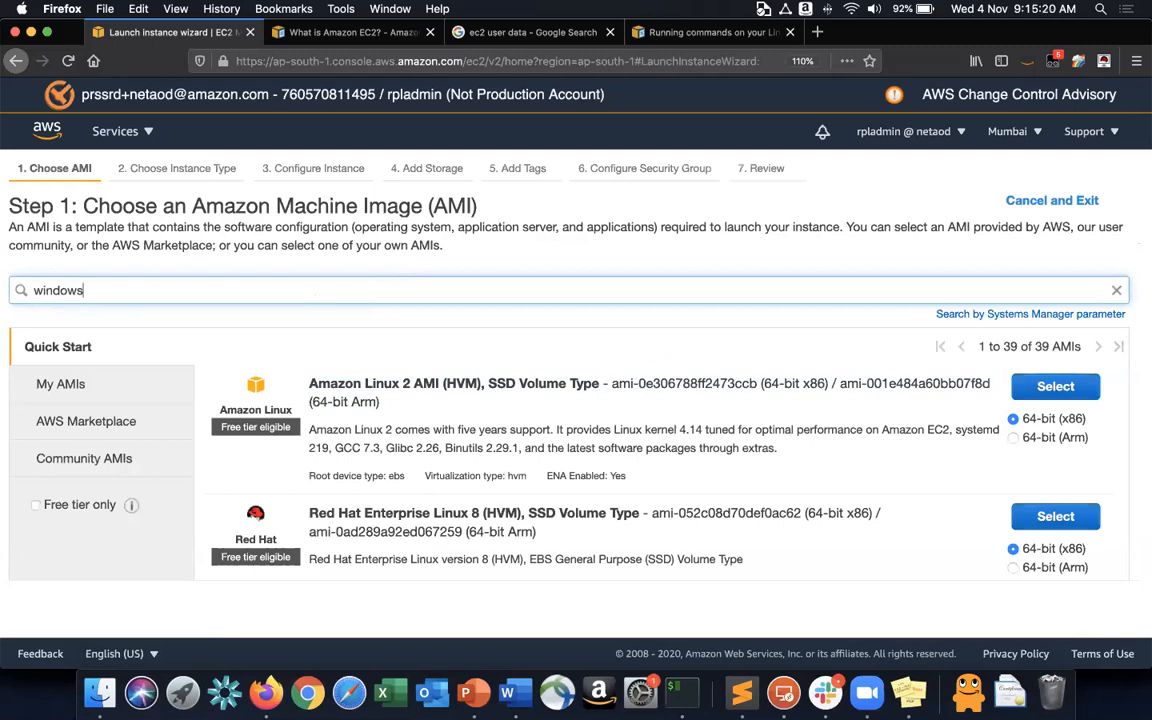
key("Return")
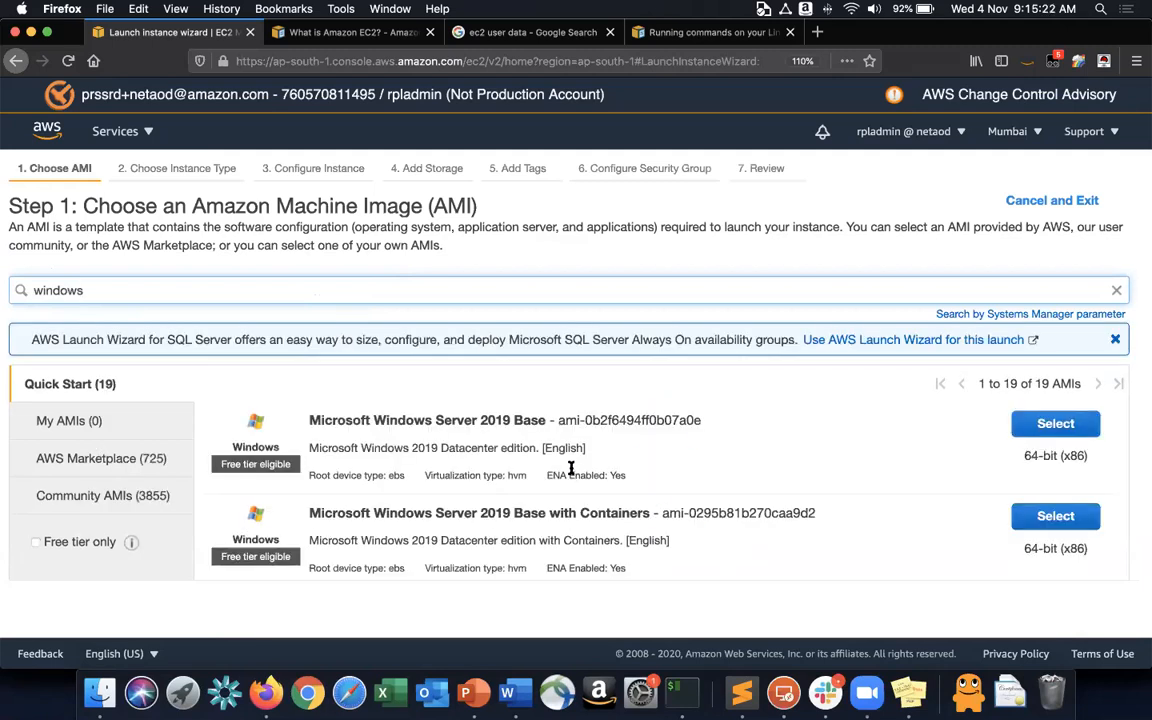
Examine the Microsoft Windows Server 2019 Base and Base with Containers images among the search results.
scroll(571, 468, "down", 3)
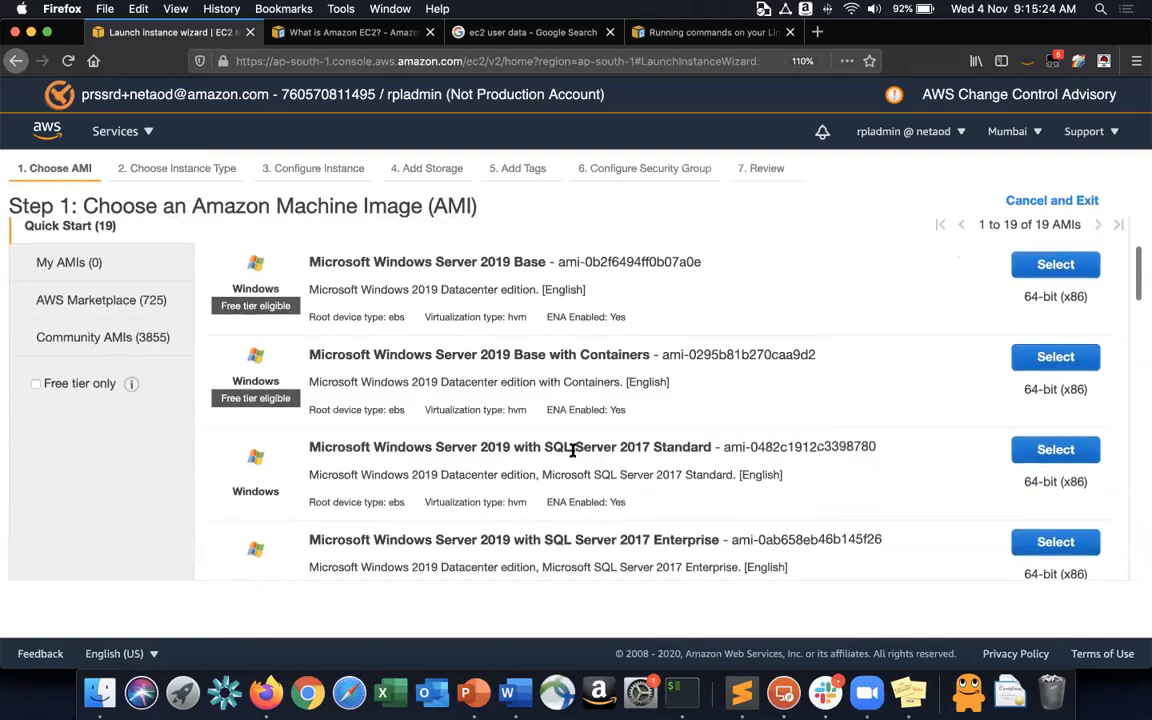
scroll(571, 468, "up", 1)
scroll(571, 468, "down", 10)
scroll(573, 455, "up", 15)
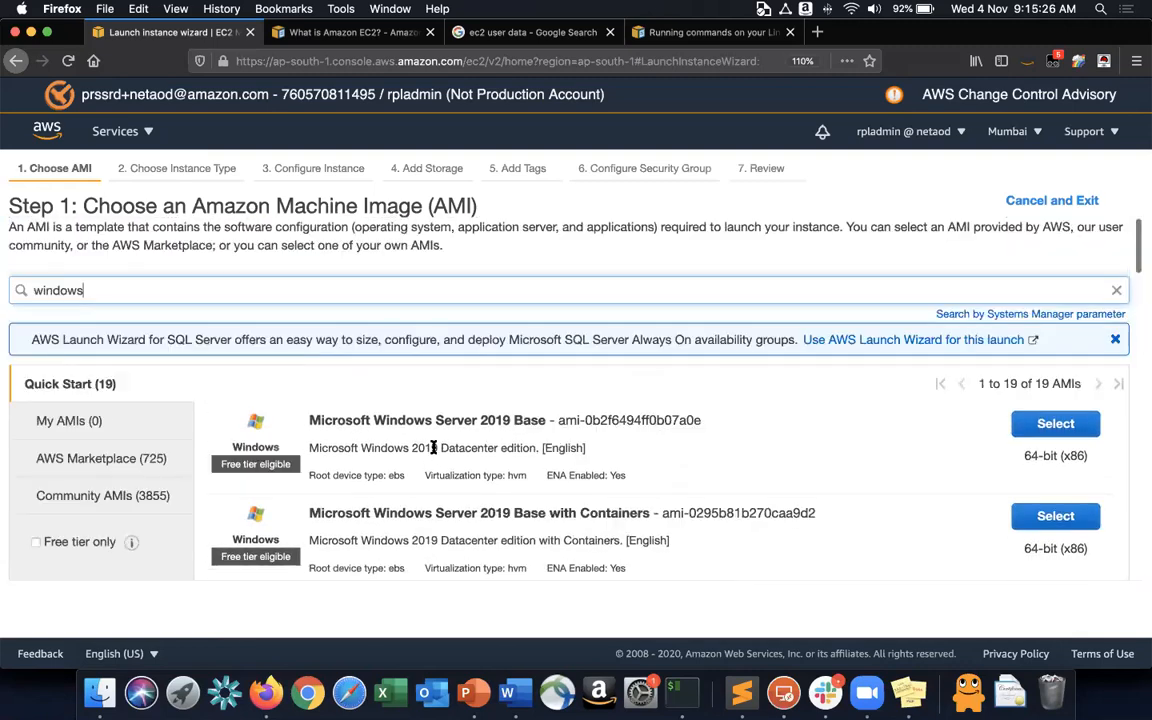
left_click_drag(582, 420, 582, 420)
left_click(530, 424)
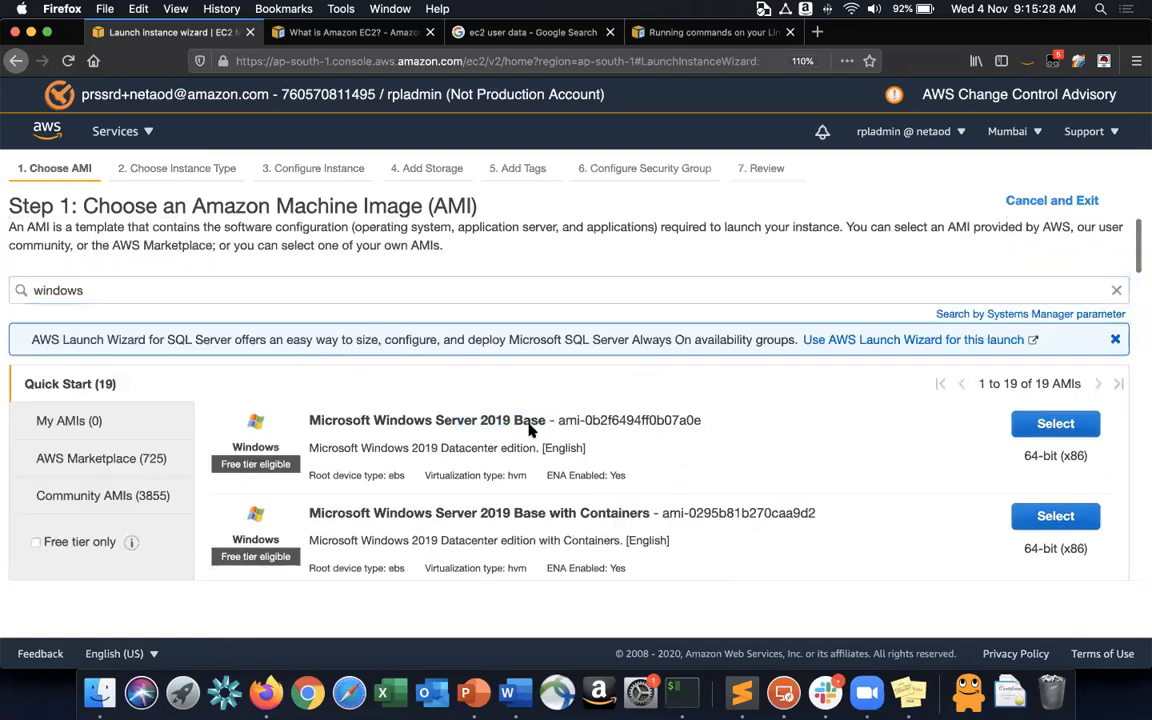
left_click_drag(487, 514, 612, 514)
left_click(612, 515)
Compare the Windows Server 2019 images bundled with SQL Server 2017 and 2019 in Standard and Enterprise editions.
scroll(615, 517, "down", 5)
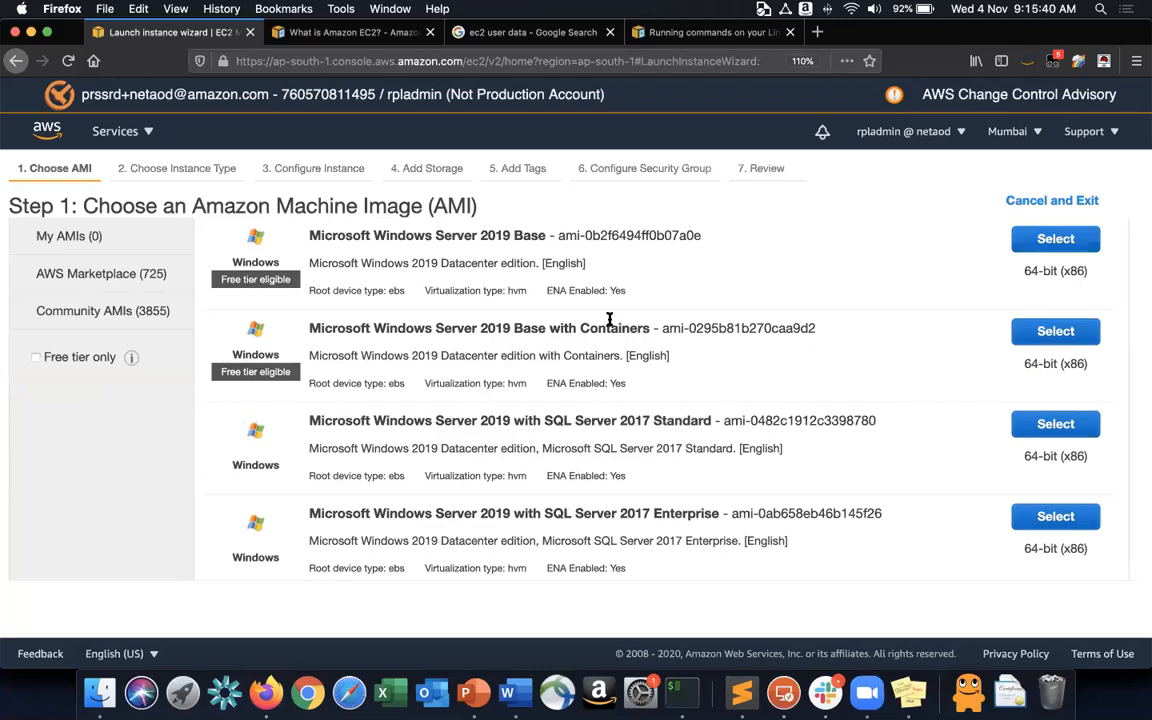
scroll(609, 318, "down", 2)
left_click_drag(324, 370, 489, 365)
left_click(489, 365)
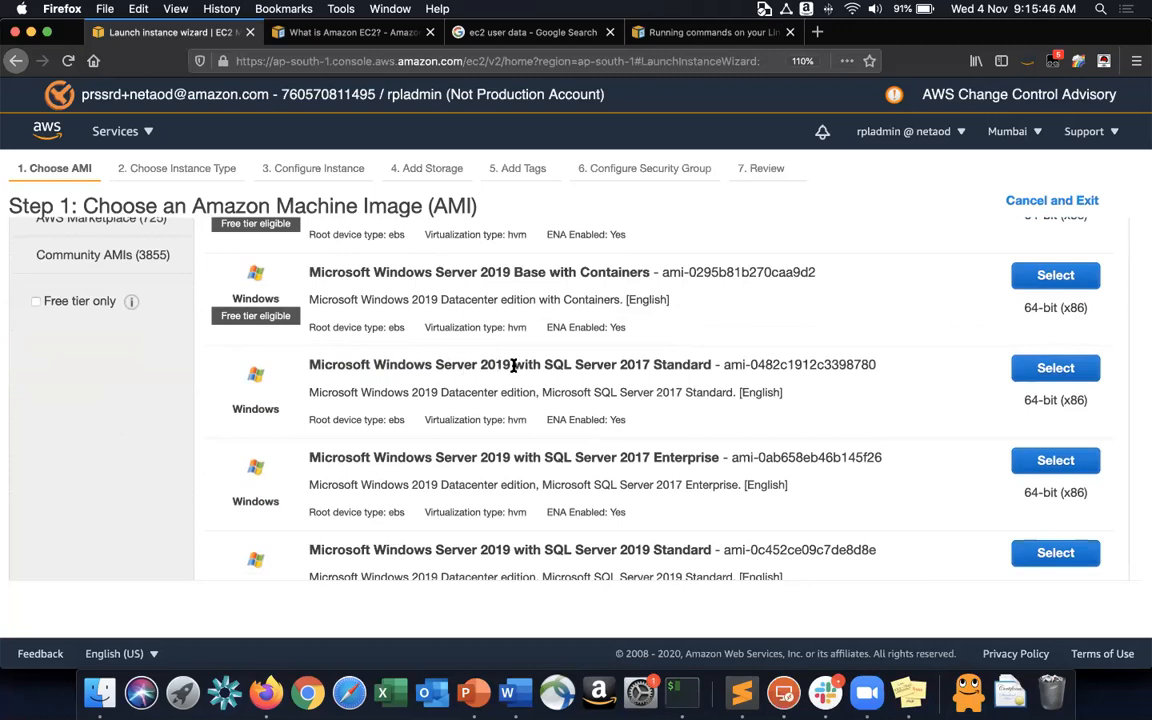
left_click_drag(546, 366, 650, 366)
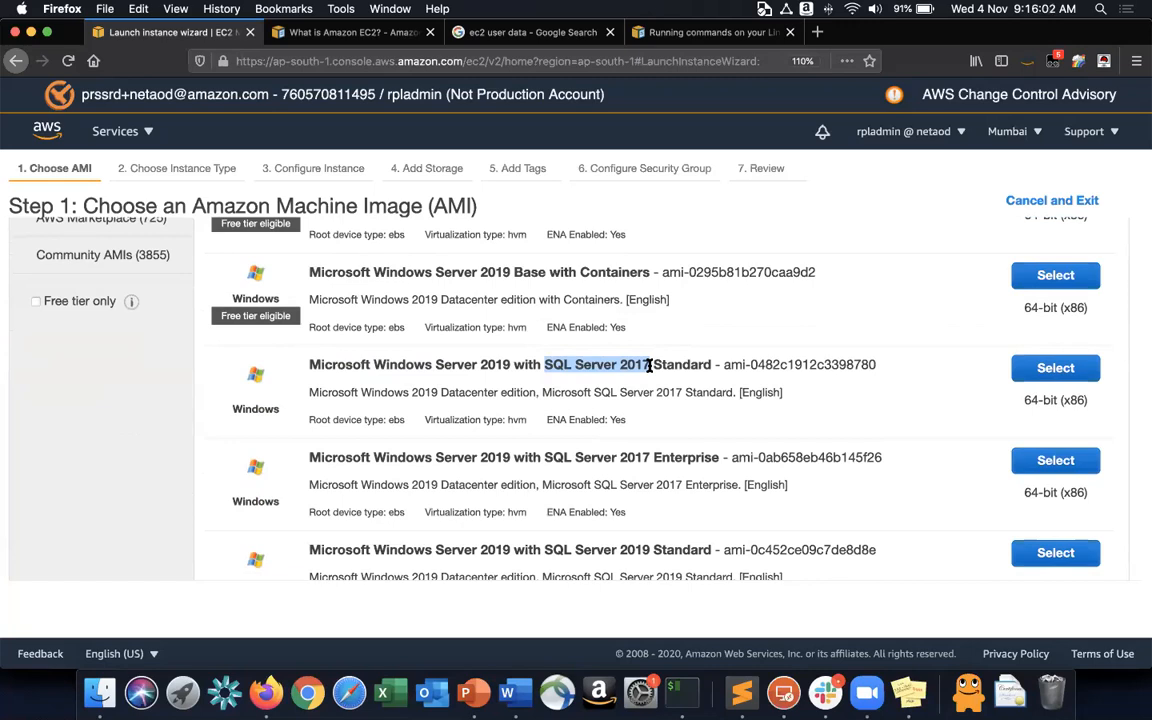
left_click(509, 411)
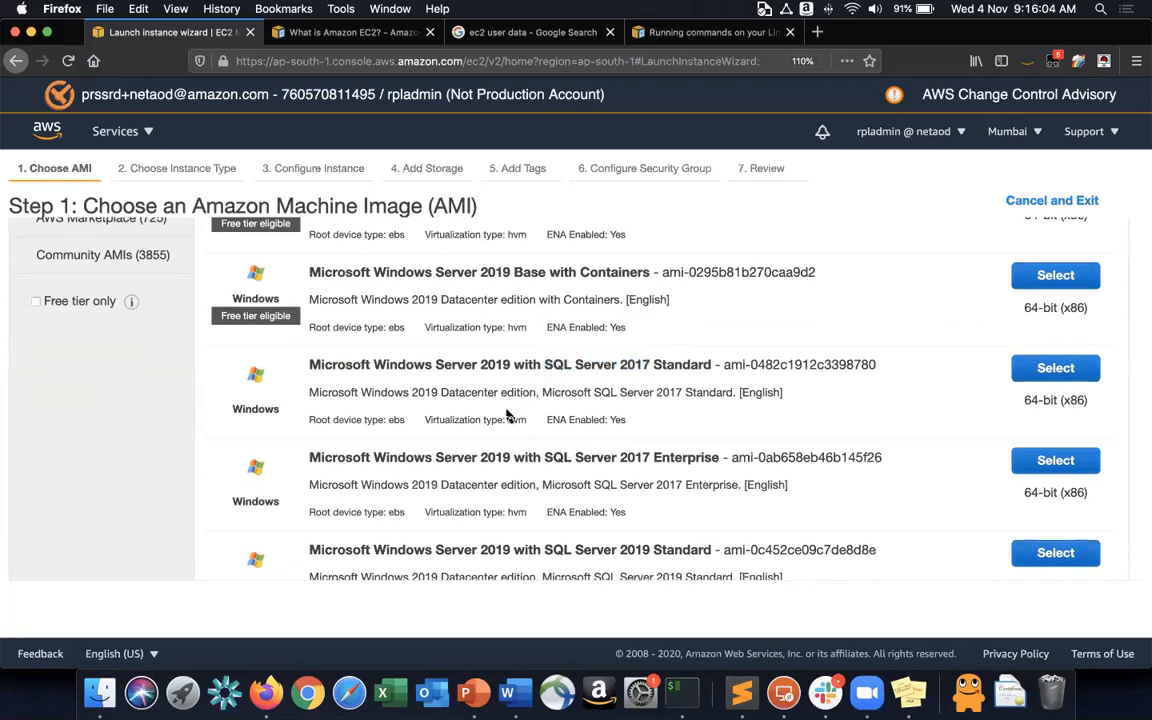
left_click_drag(545, 365, 626, 366)
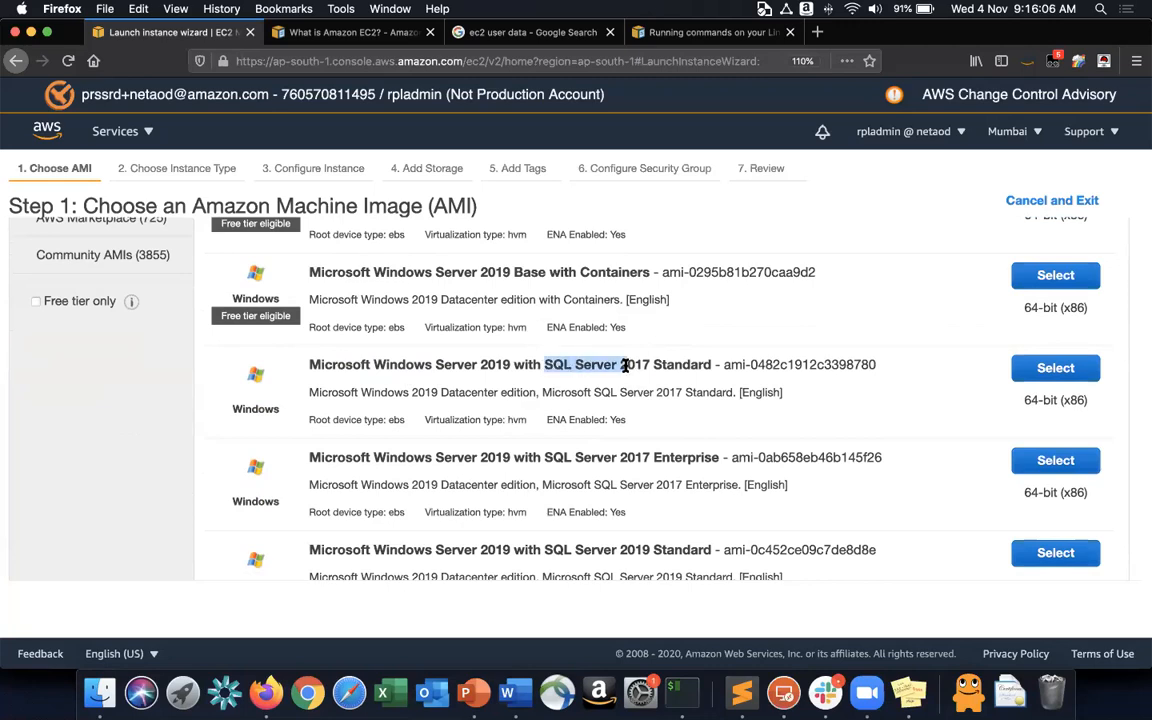
left_click(478, 455)
left_click_drag(621, 457, 694, 457)
scroll(692, 460, "down", 3)
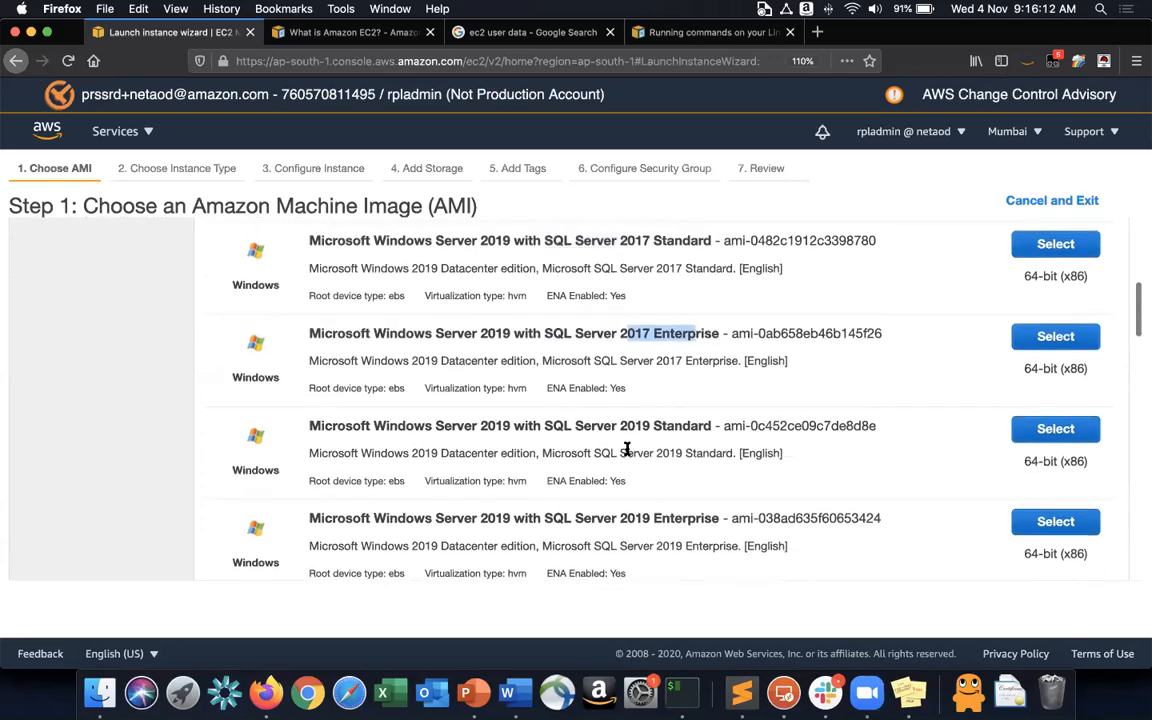
left_click_drag(876, 427, 716, 428)
left_click(716, 429)
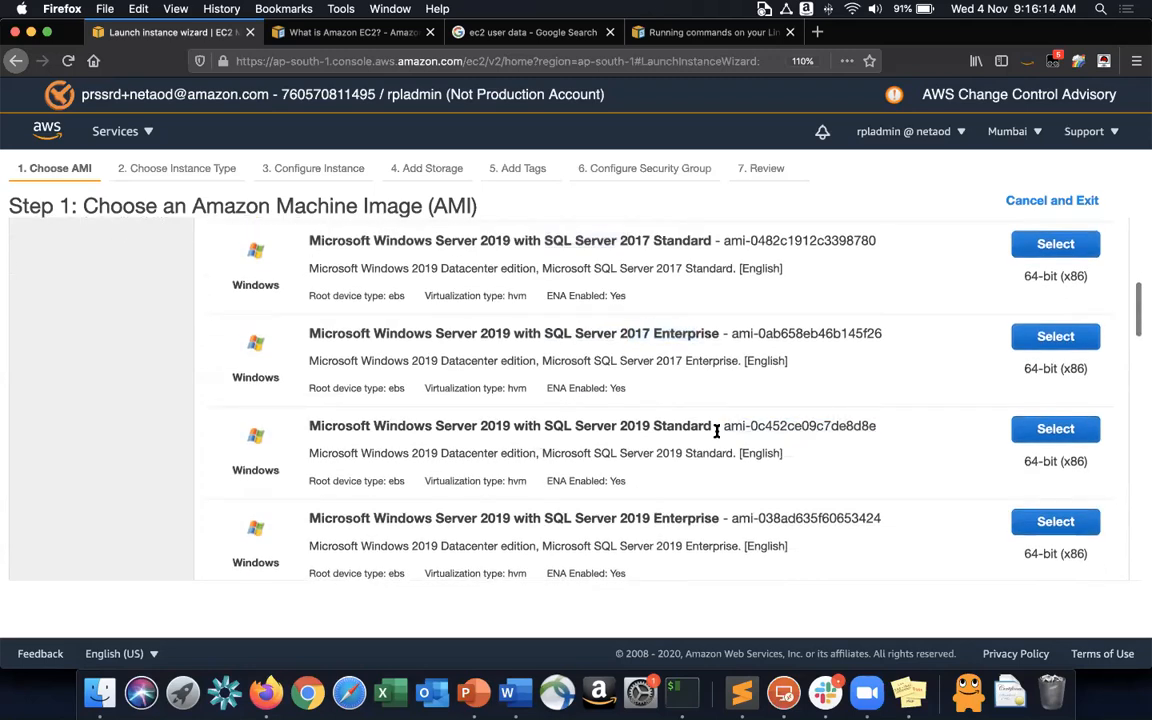
Look through the remaining Windows images and return to the Windows Server 2019 entries.
scroll(716, 430, "down", 8)
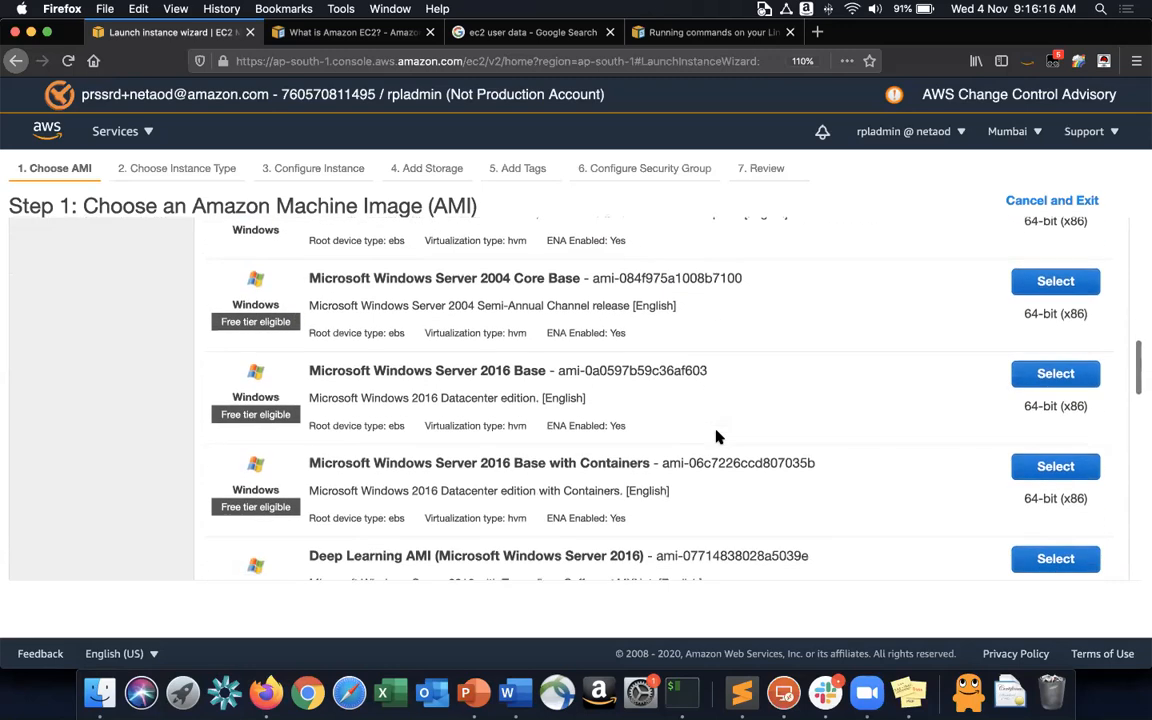
scroll(716, 430, "up", 6)
scroll(716, 431, "up", 10)
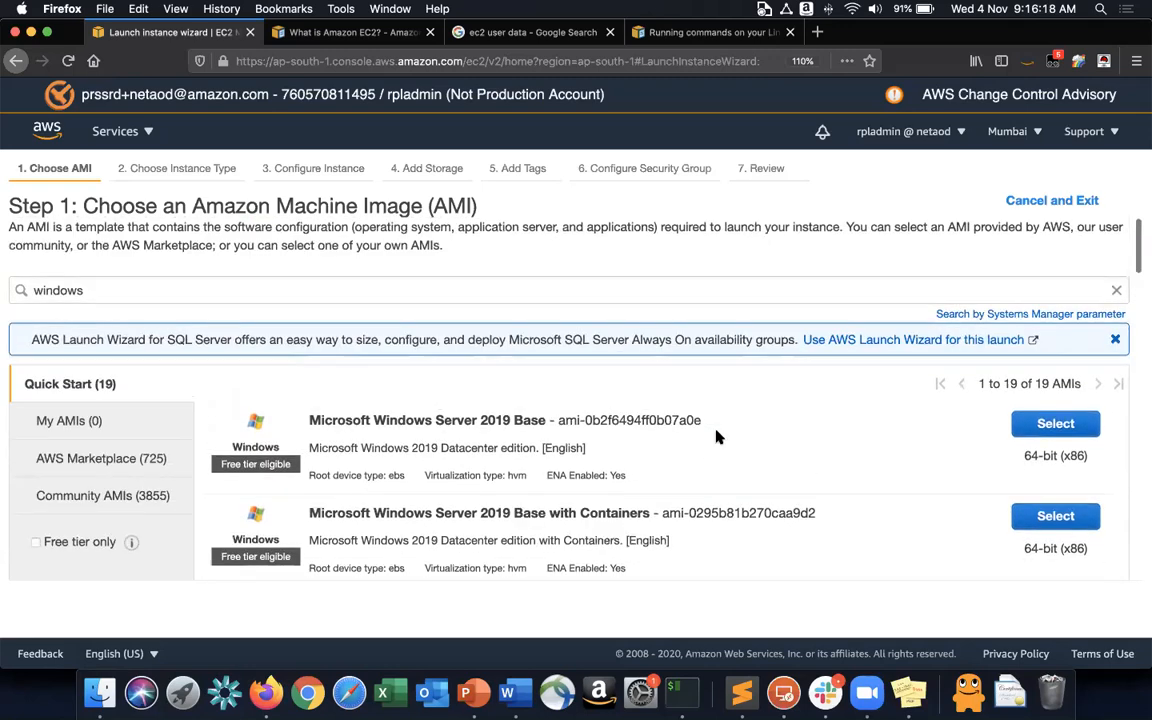
scroll(716, 436, "down", 4)
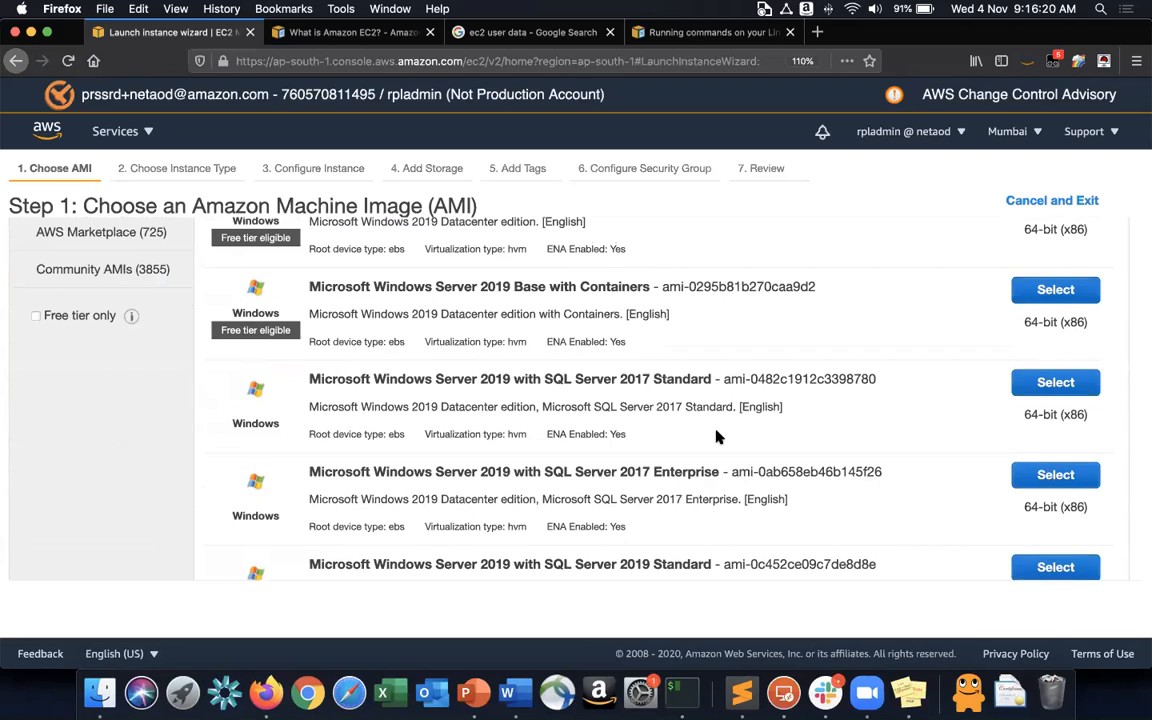
scroll(716, 436, "up", 1)
scroll(716, 436, "up", 1)
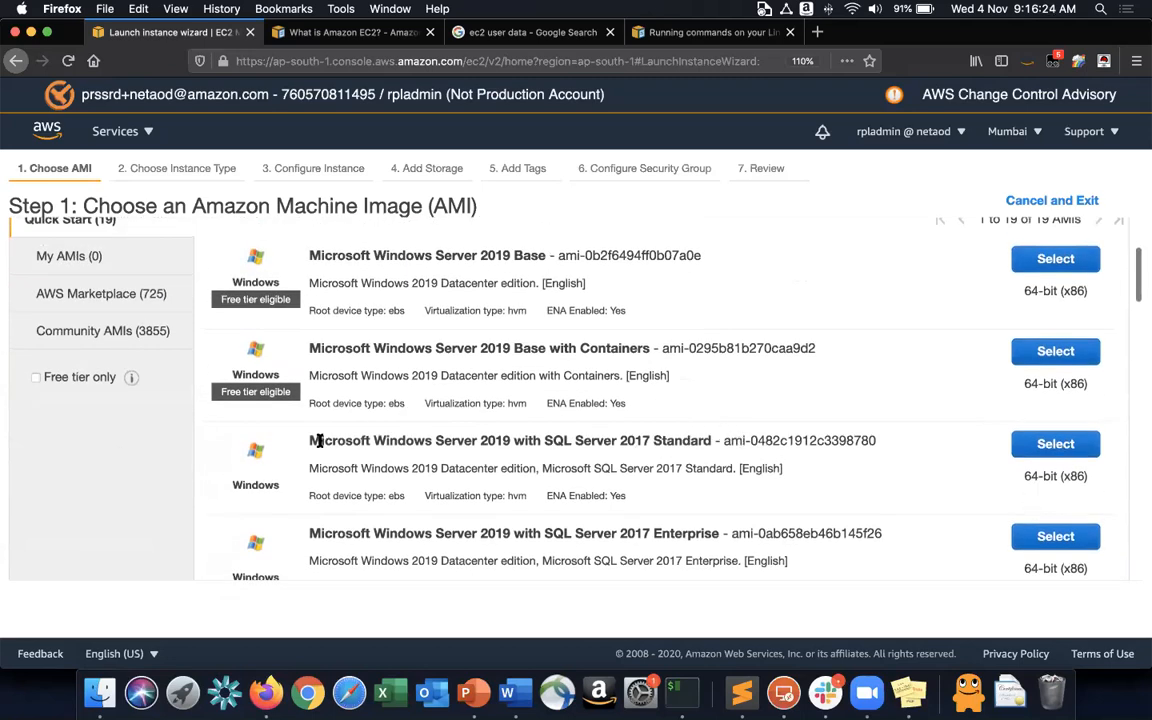
Examine the operating system and database edition named in the Windows Server 2019 with SQL Server 2017 Standard image.
left_click_drag(314, 440, 700, 452)
left_click(527, 438)
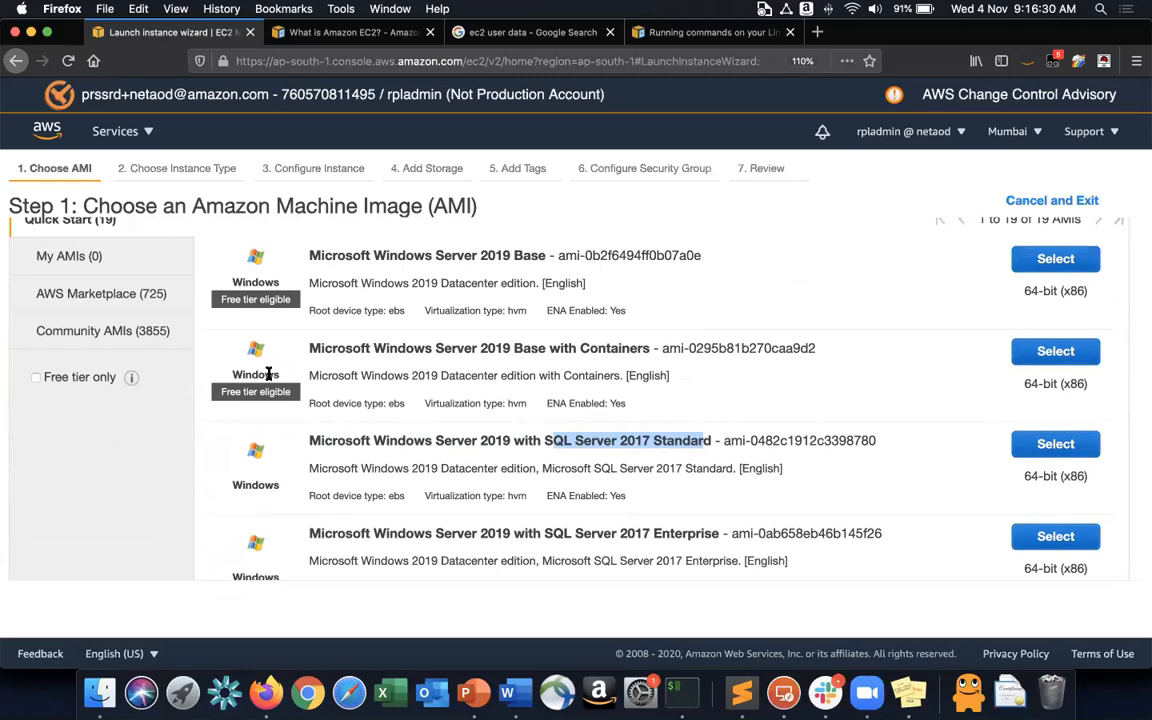
left_click(581, 470)
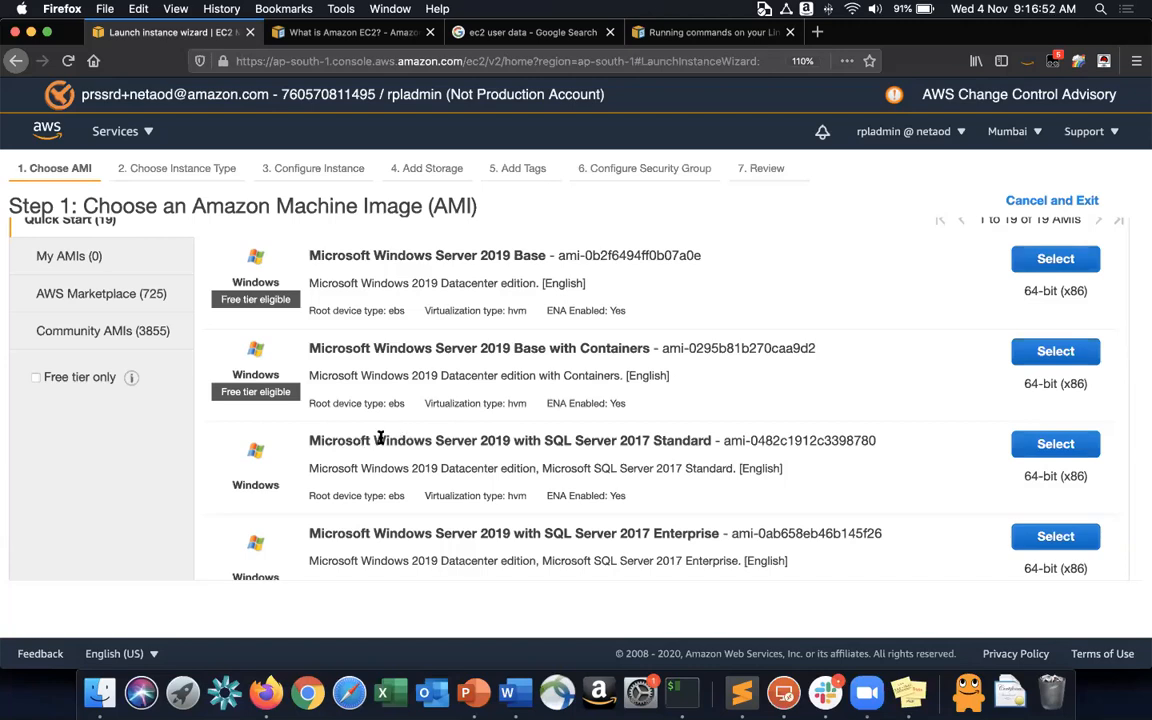
left_click_drag(374, 440, 509, 441)
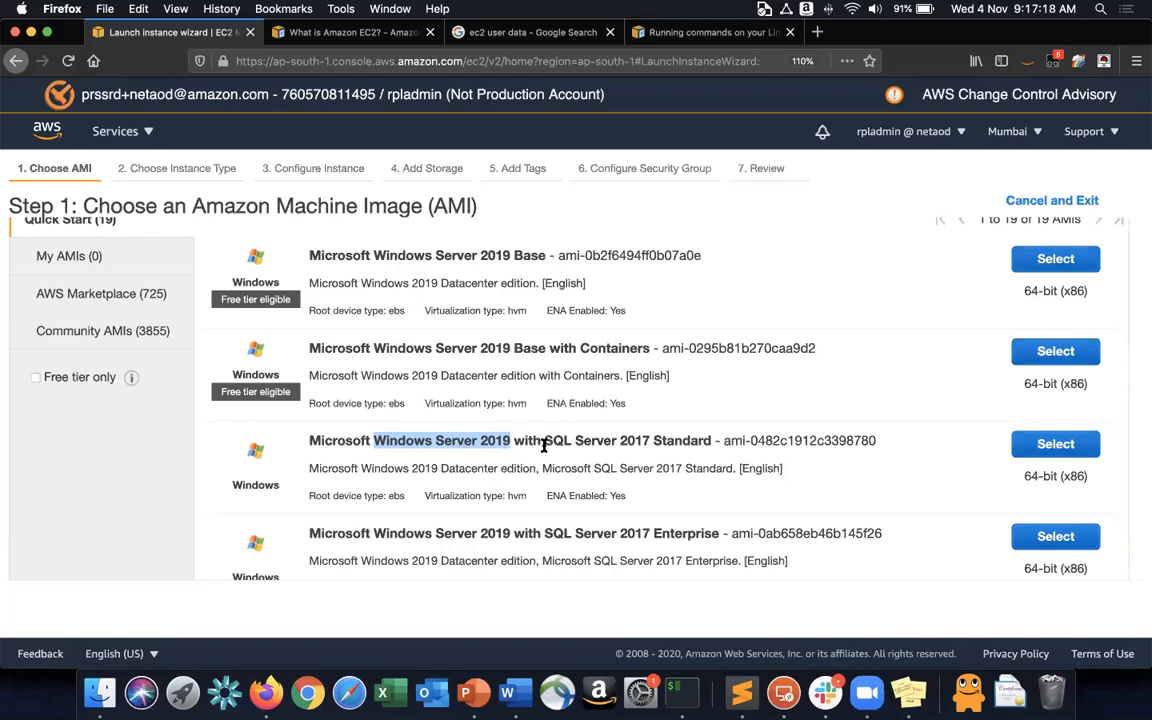
left_click_drag(545, 442, 712, 442)
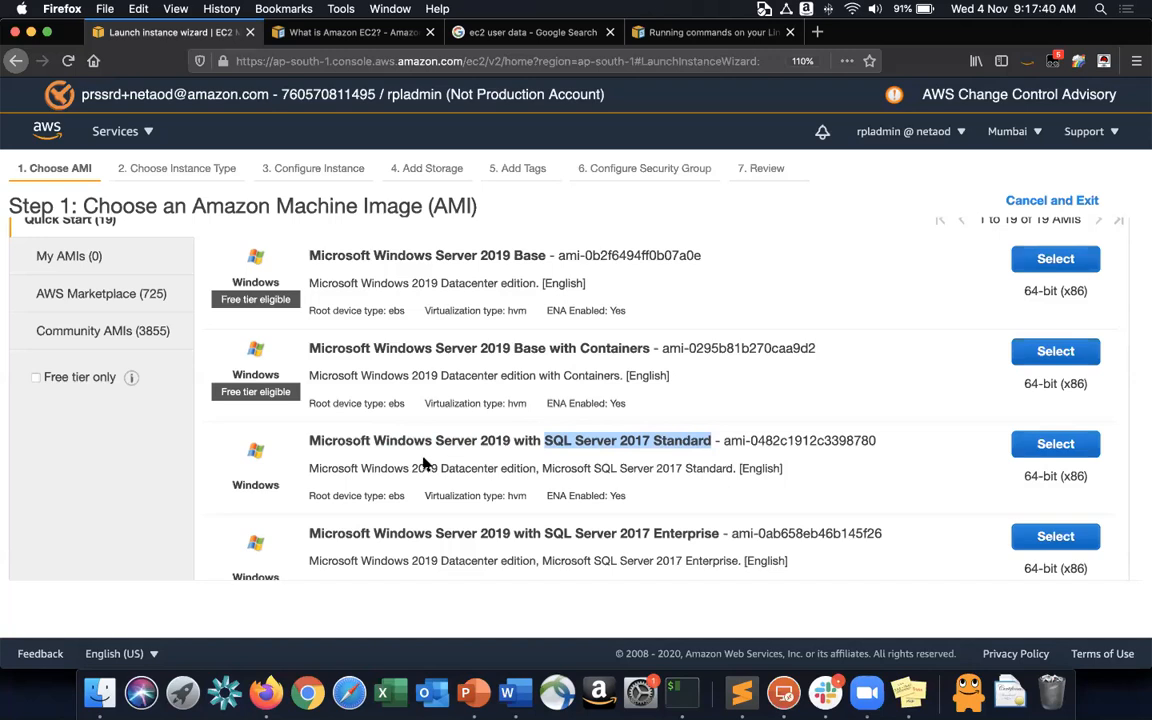
left_click_drag(387, 440, 472, 437)
left_click_drag(544, 440, 617, 440)
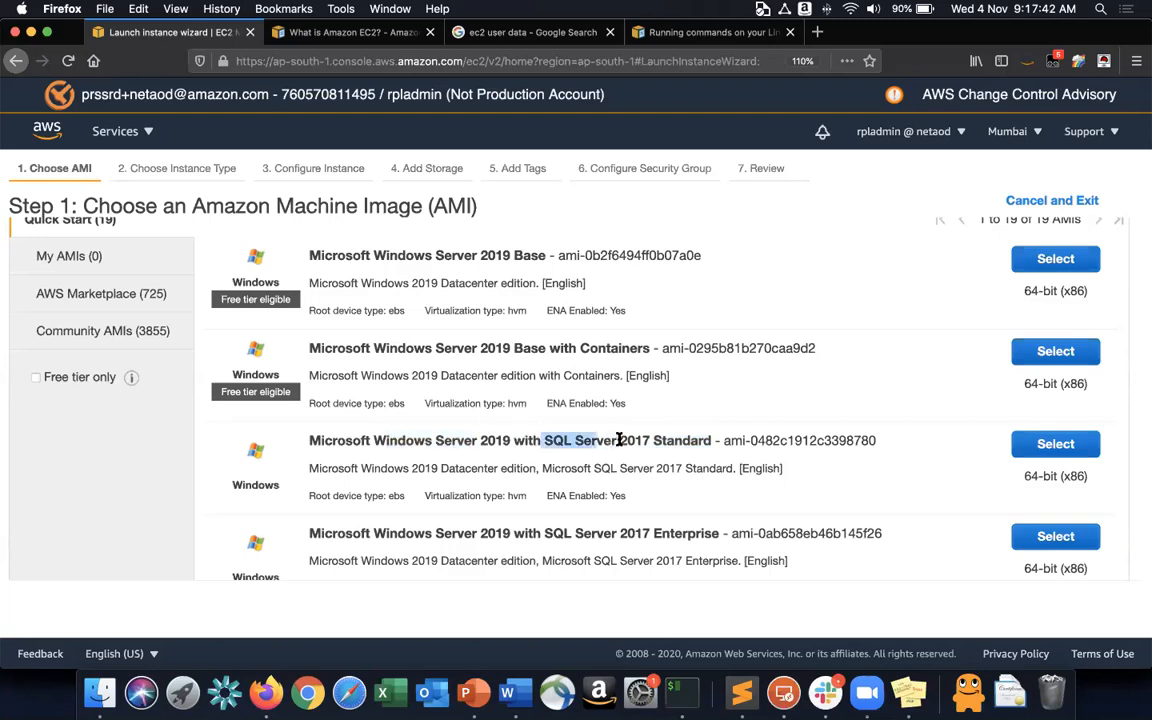
left_click(619, 440)
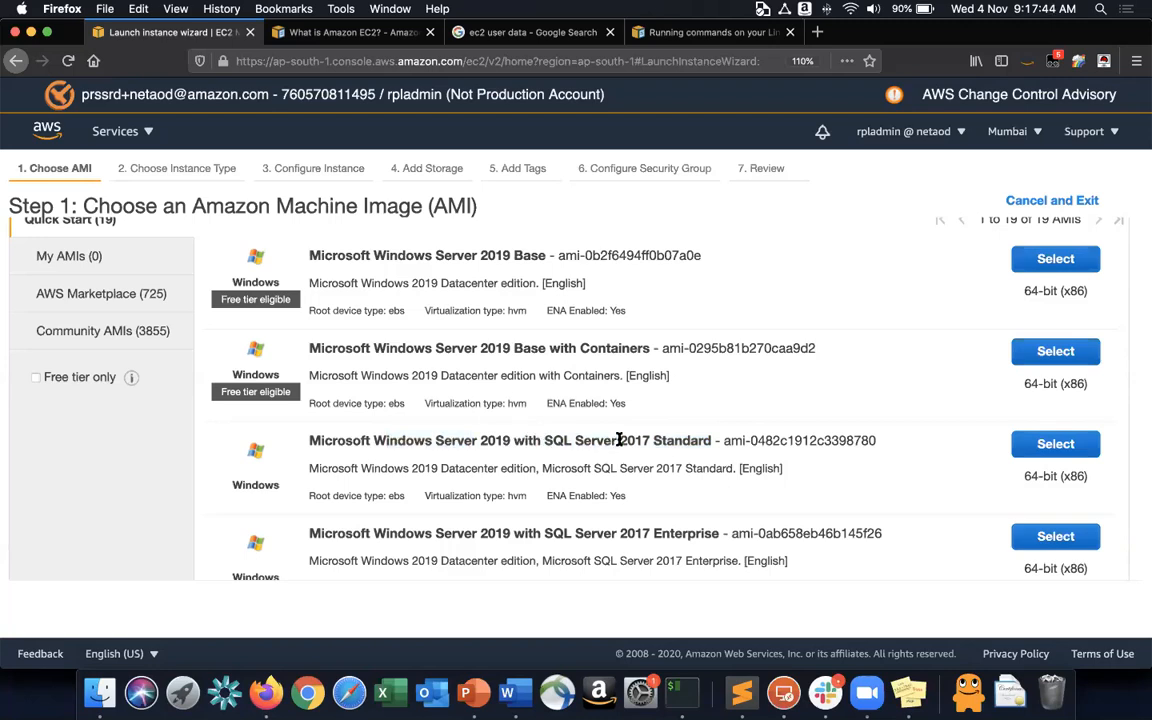
Choose the free-tier-eligible Microsoft Windows Server 2019 Base image for the new instance.
scroll(619, 440, "up", 3)
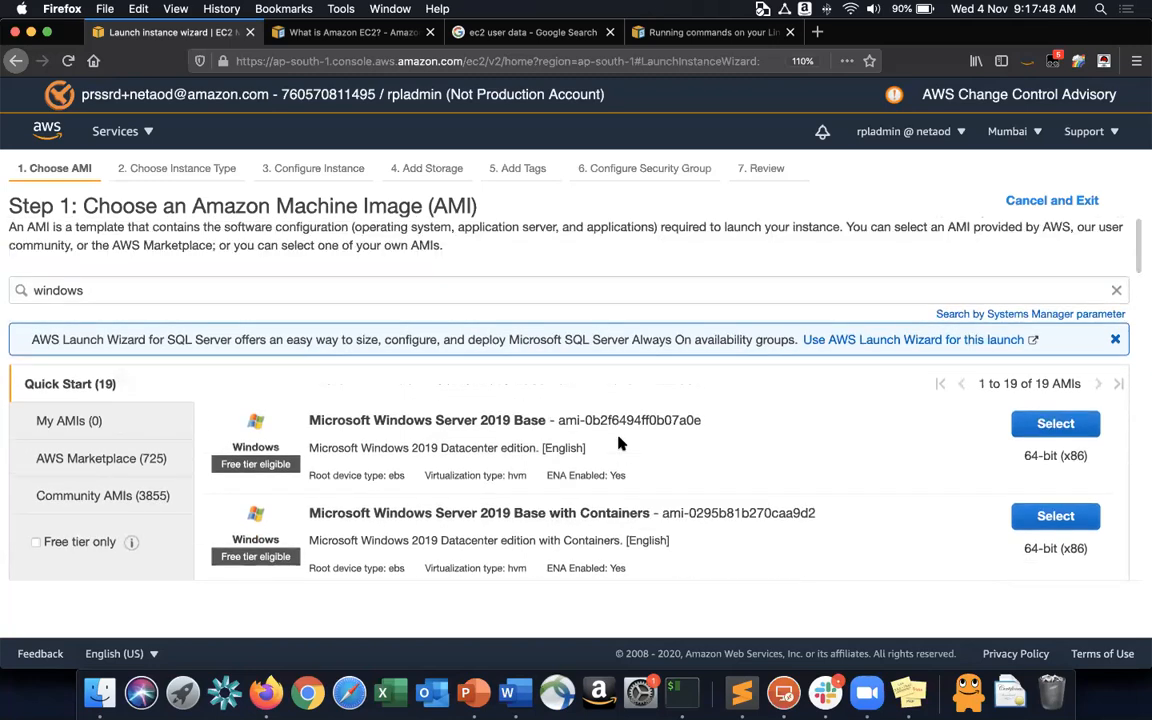
left_click_drag(314, 418, 524, 421)
left_click(524, 422)
left_click_drag(248, 465, 368, 470)
left_click(368, 470)
left_click(1056, 421)
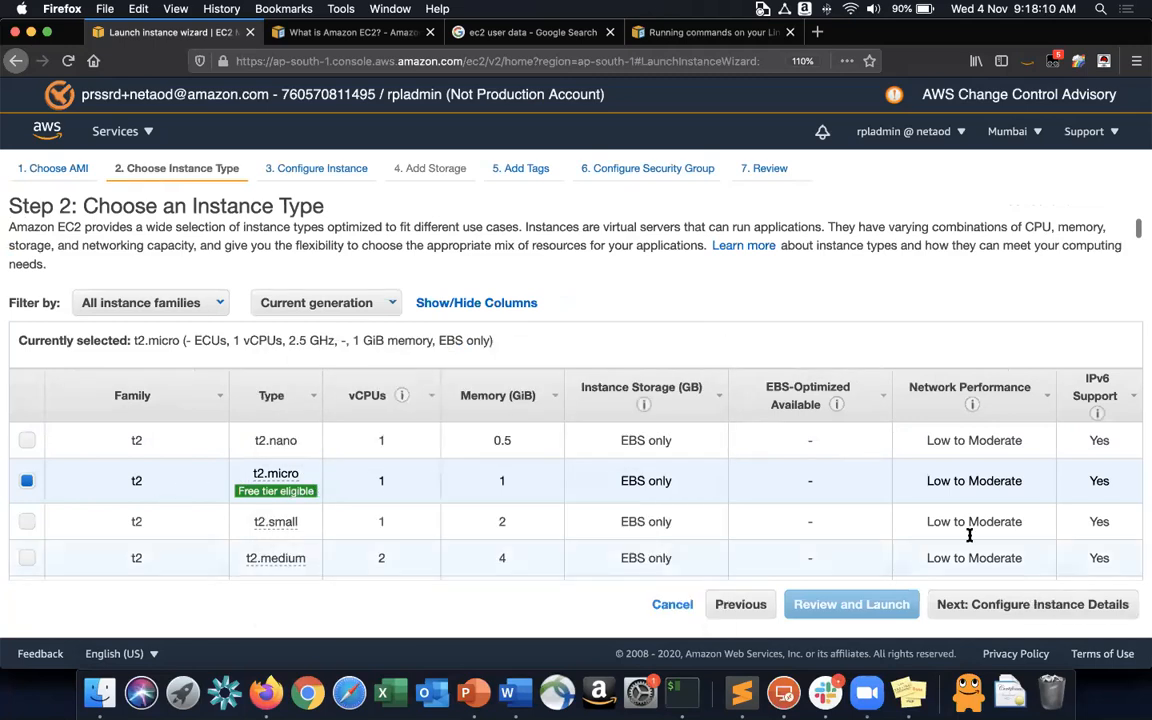
Accept the t2.micro instance type, review the default instance details in MyVPC and Subnet1, and proceed to storage.
left_click(1075, 604)
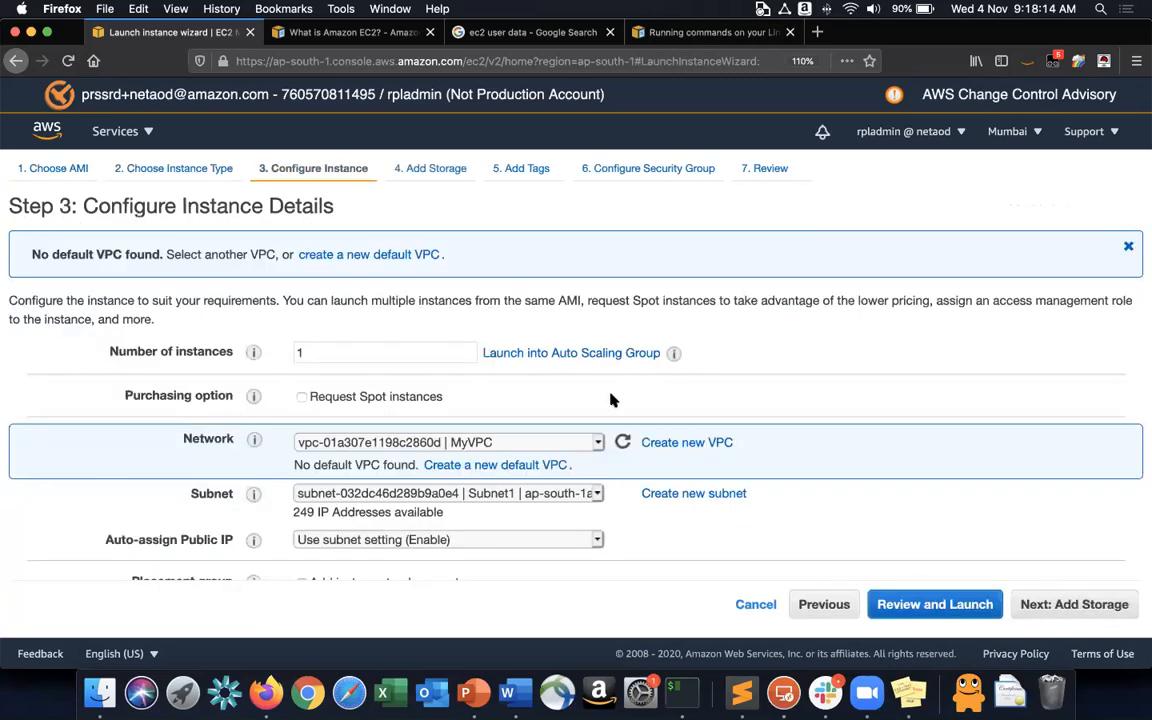
scroll(612, 400, "down", 3)
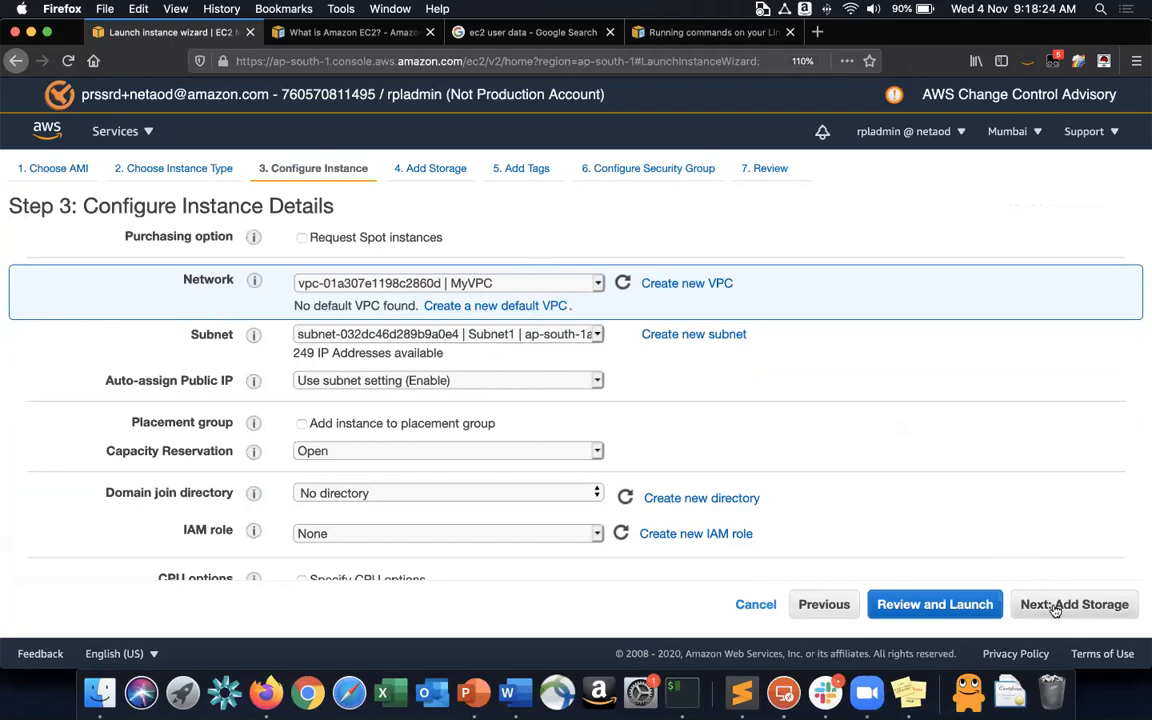
scroll(761, 369, "down", 8)
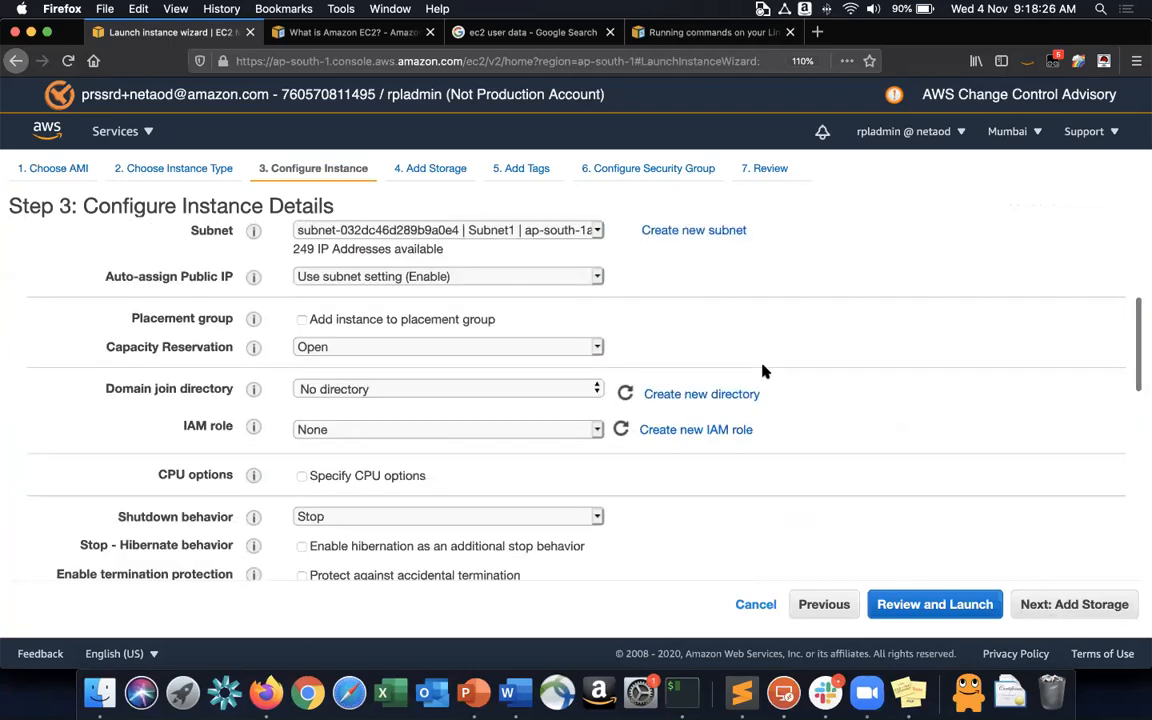
scroll(761, 371, "down", 4)
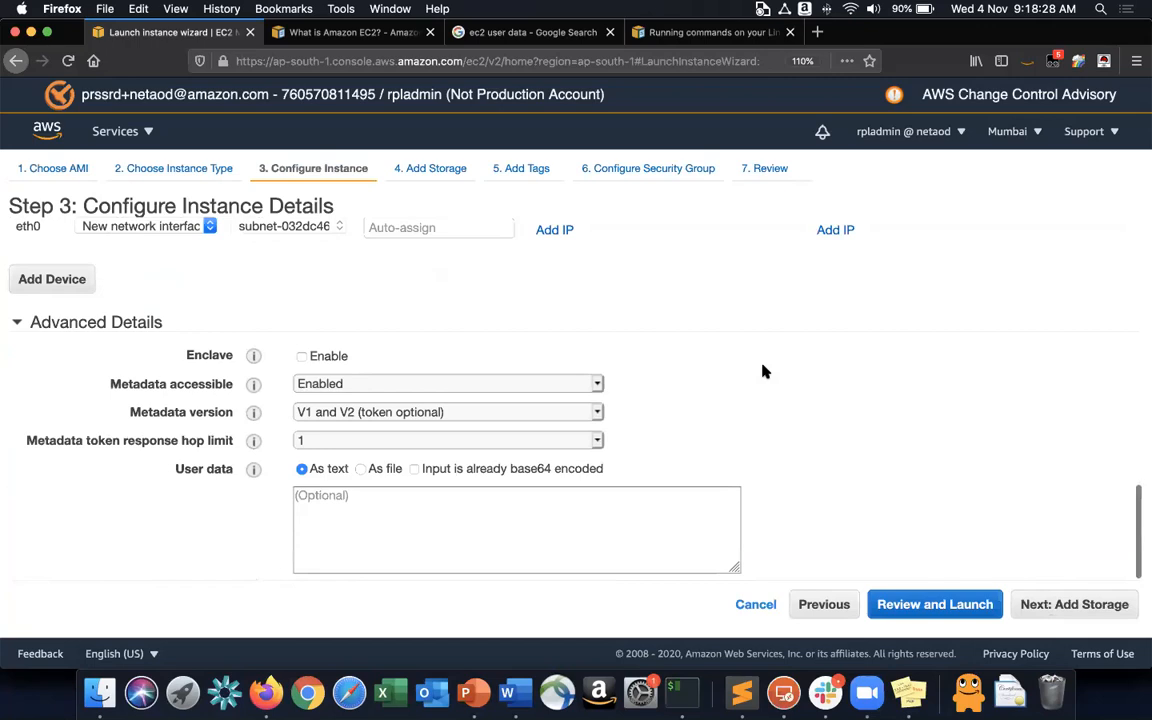
scroll(764, 373, "up", 12)
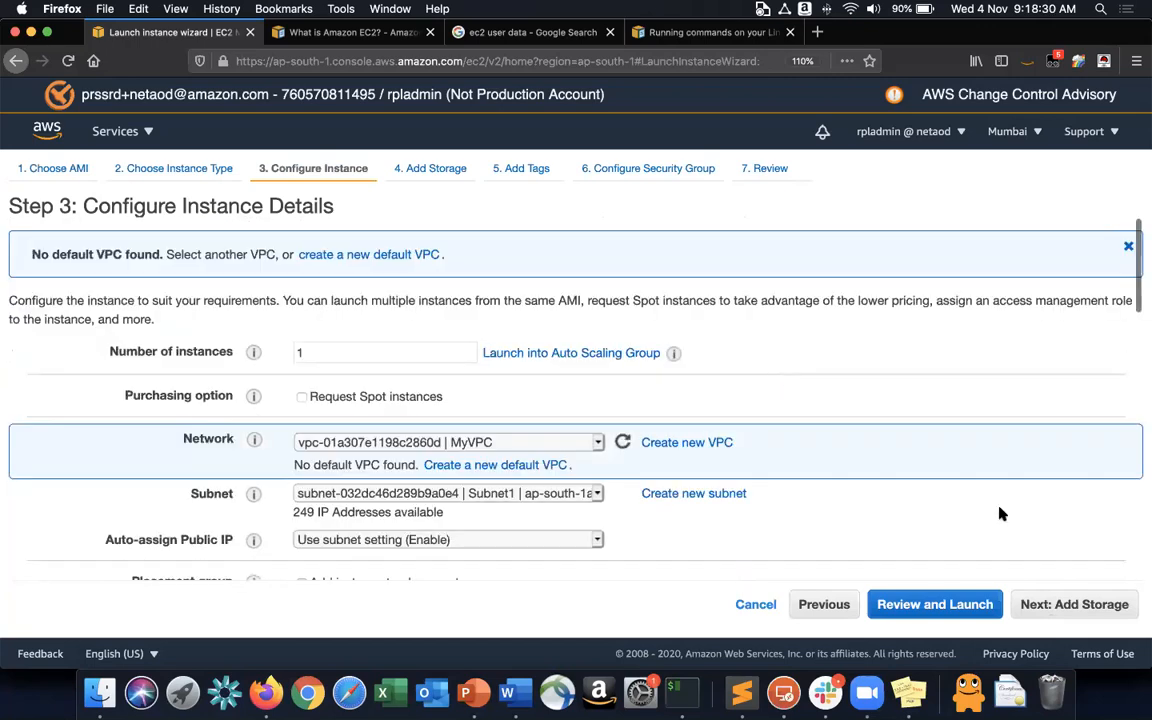
left_click(1046, 602)
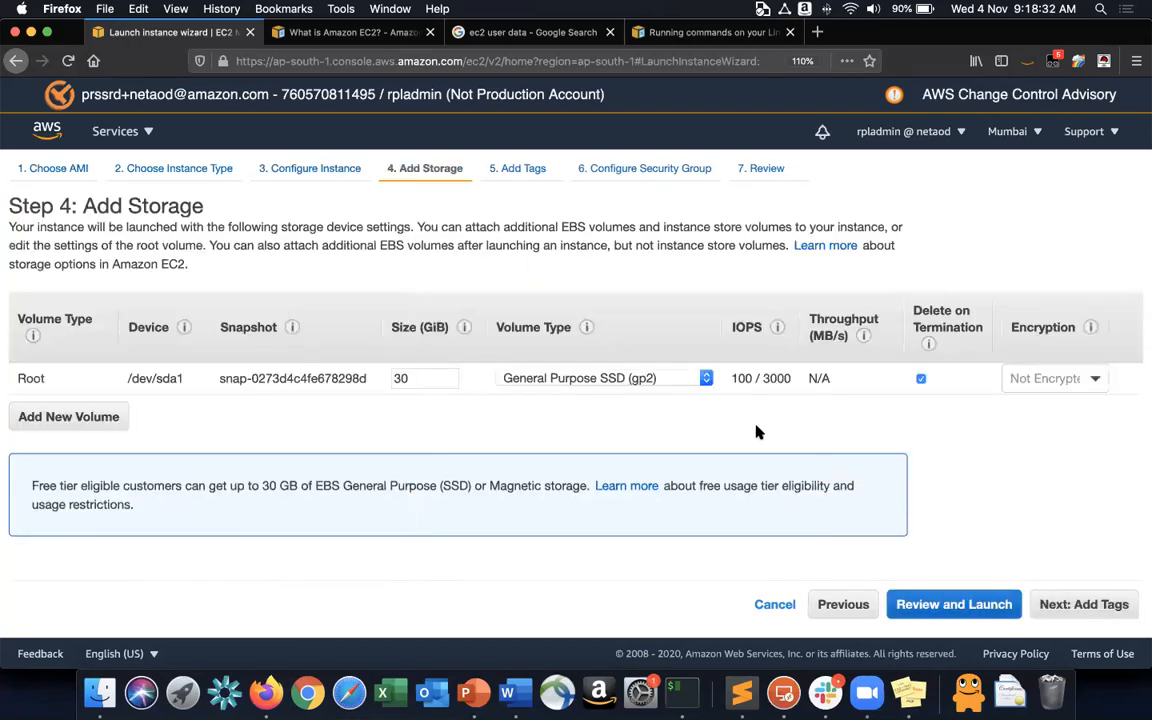
Keep the root volume at 30 GiB General Purpose SSD (gp2) and proceed to the tags.
left_click(420, 378)
left_click(1084, 604)
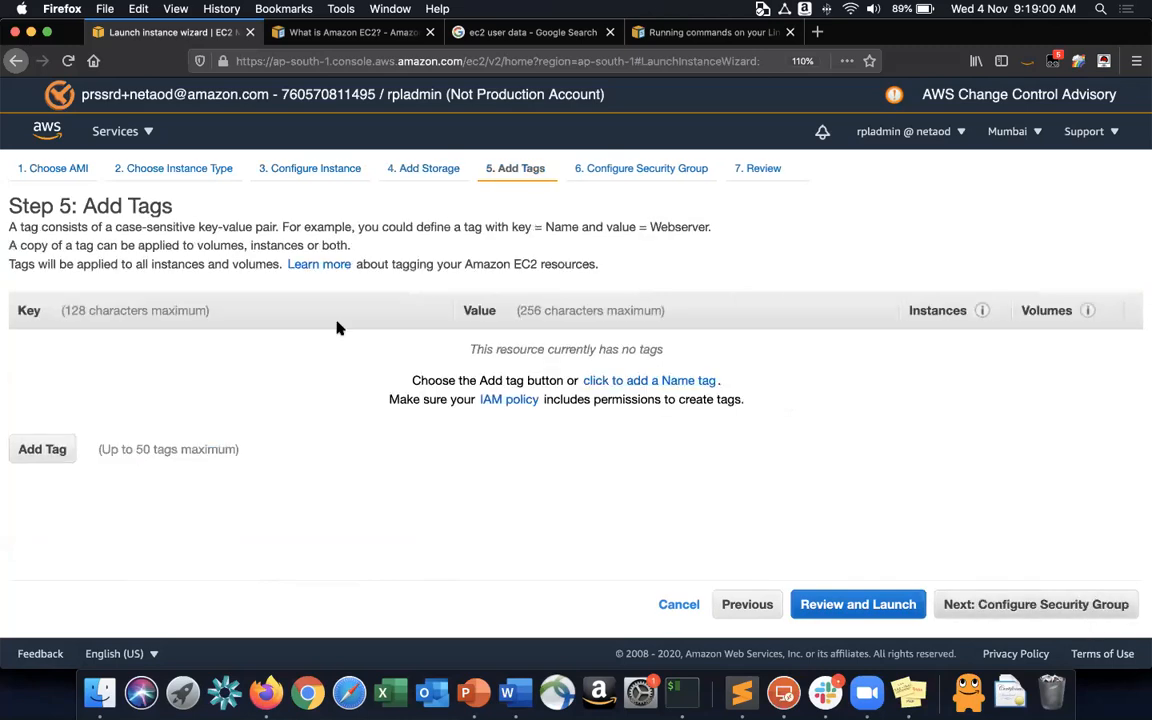
Add a tag with key Name and value MyWindowsServer, and proceed to the security group configuration.
left_click(40, 452)
type("Name")
key("Tab")
type("MyWindowsServer")
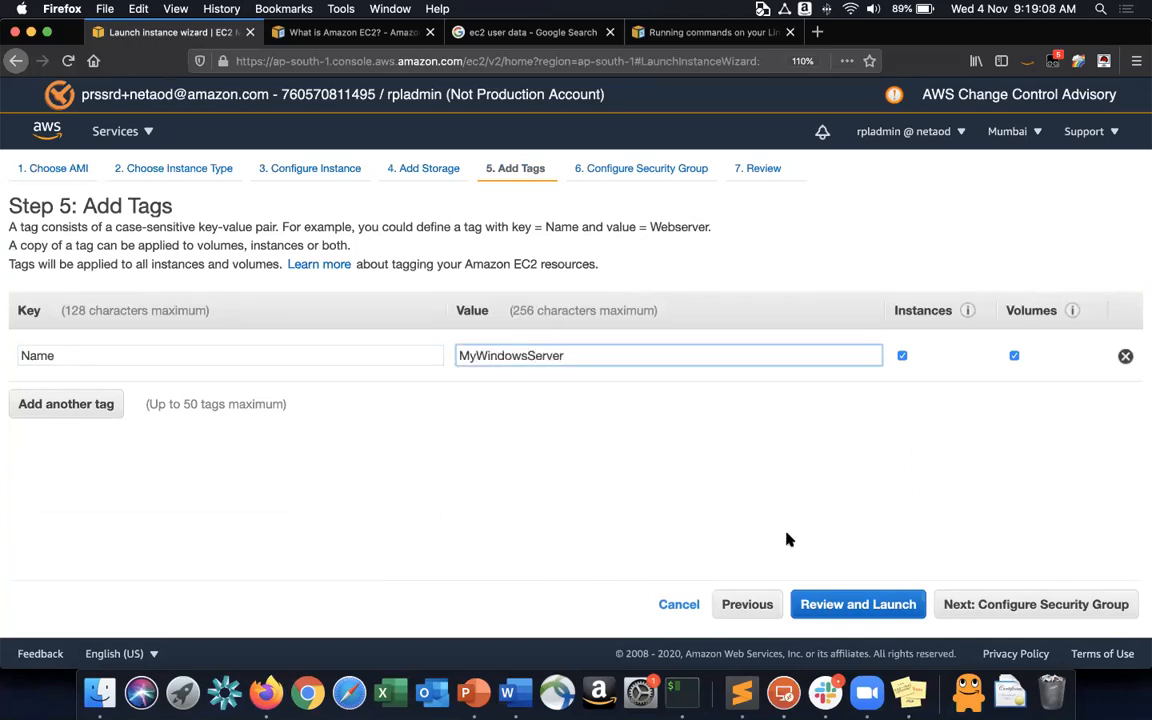
left_click(956, 605)
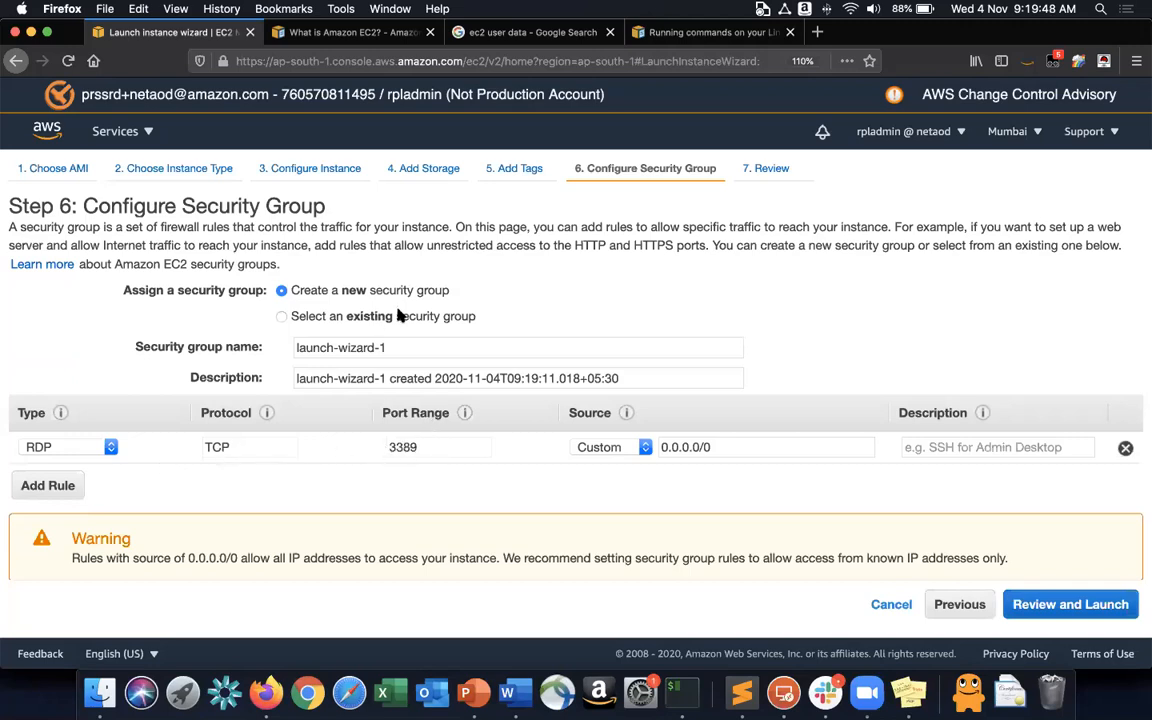
Name the new security group WindowsRDPSG, use the same text as its description, and proceed to the launch review.
triple_click(406, 342)
type("WindowsRDPSG")
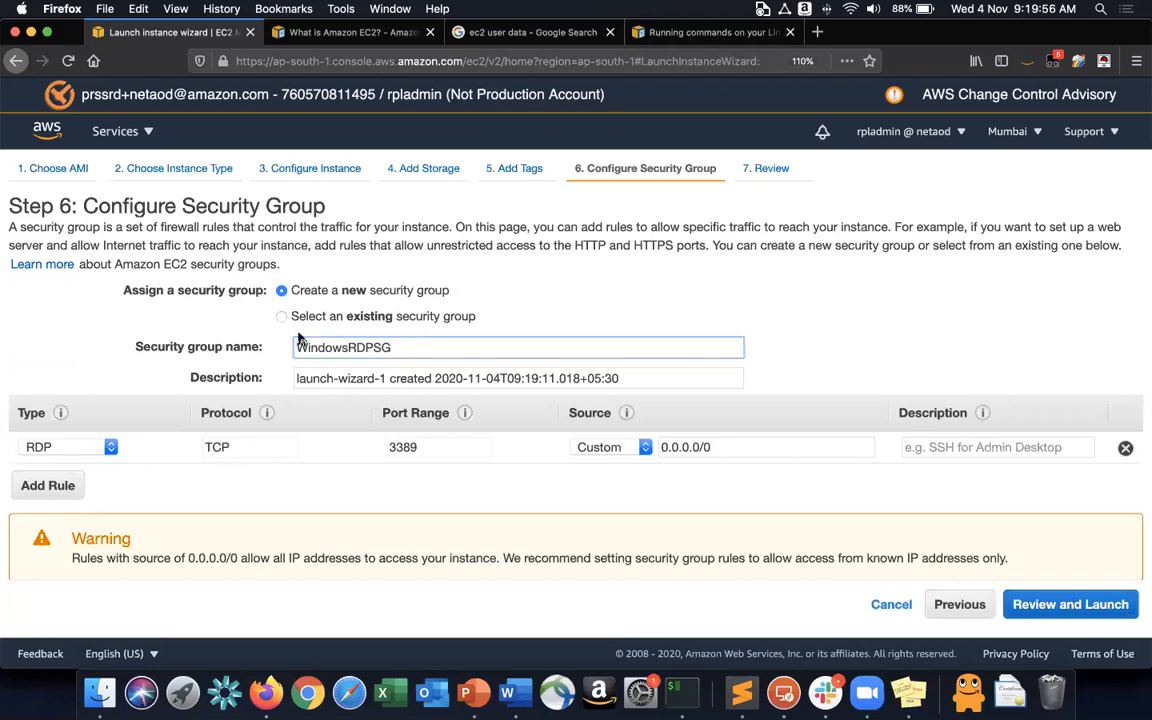
double_click(298, 340)
key("ctrl+c")
key("Tab")
key("ctrl+v")
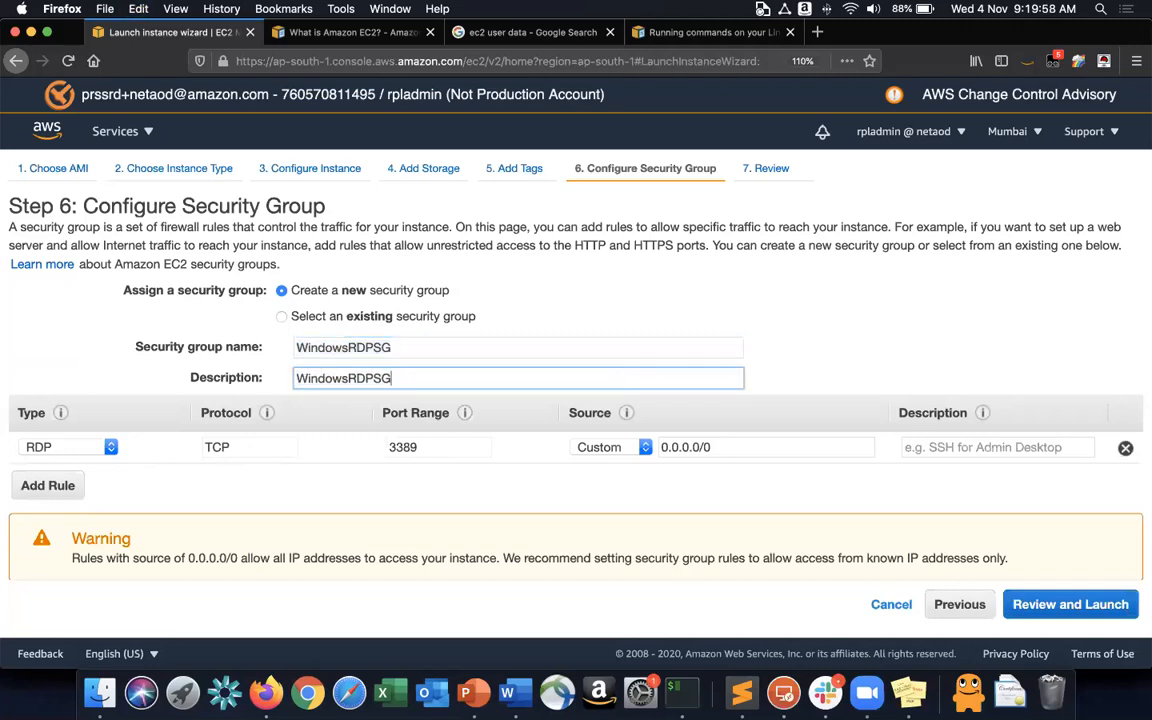
left_click(1036, 604)
scroll(971, 436, "down", 5)
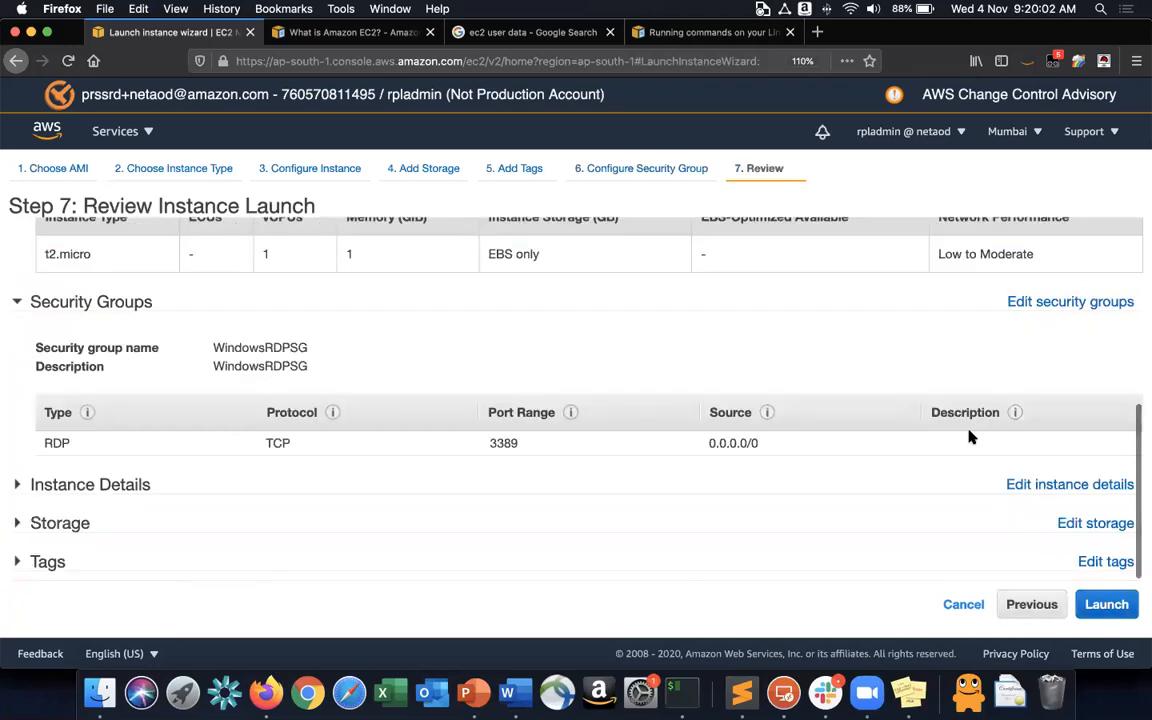
Launch the instance with the existing key pair rpl-mumbai-lab, acknowledging access to its private key file.
left_click(1106, 606)
left_click(398, 456)
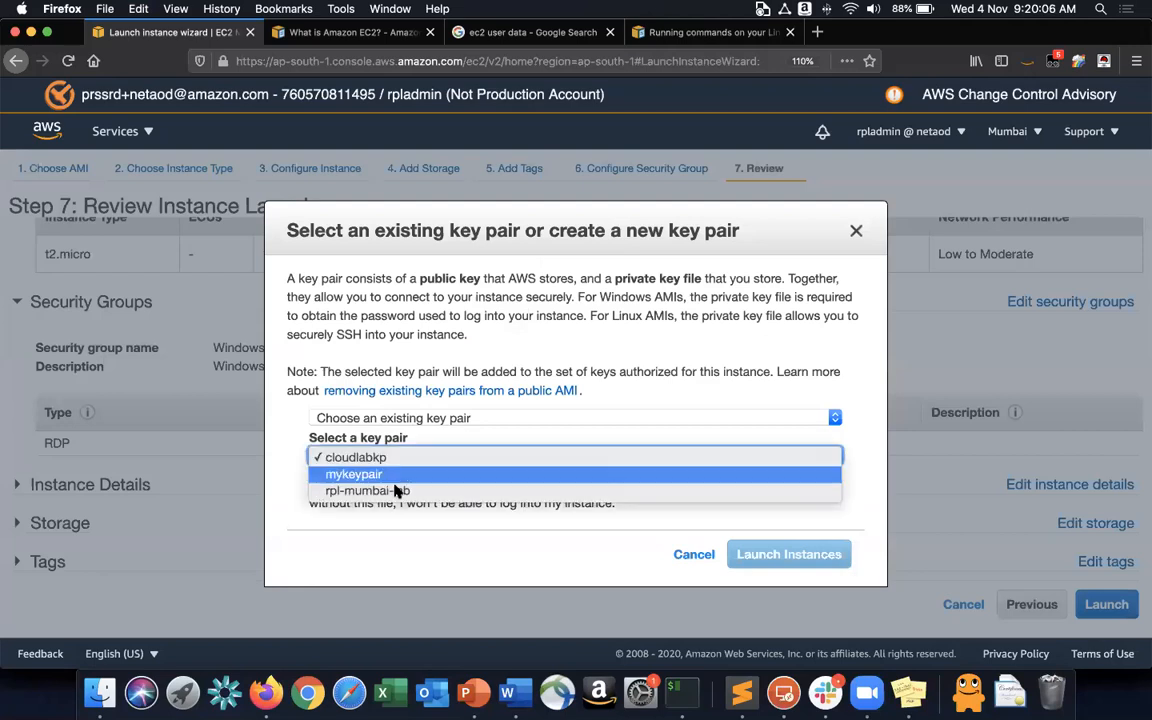
left_click(393, 489)
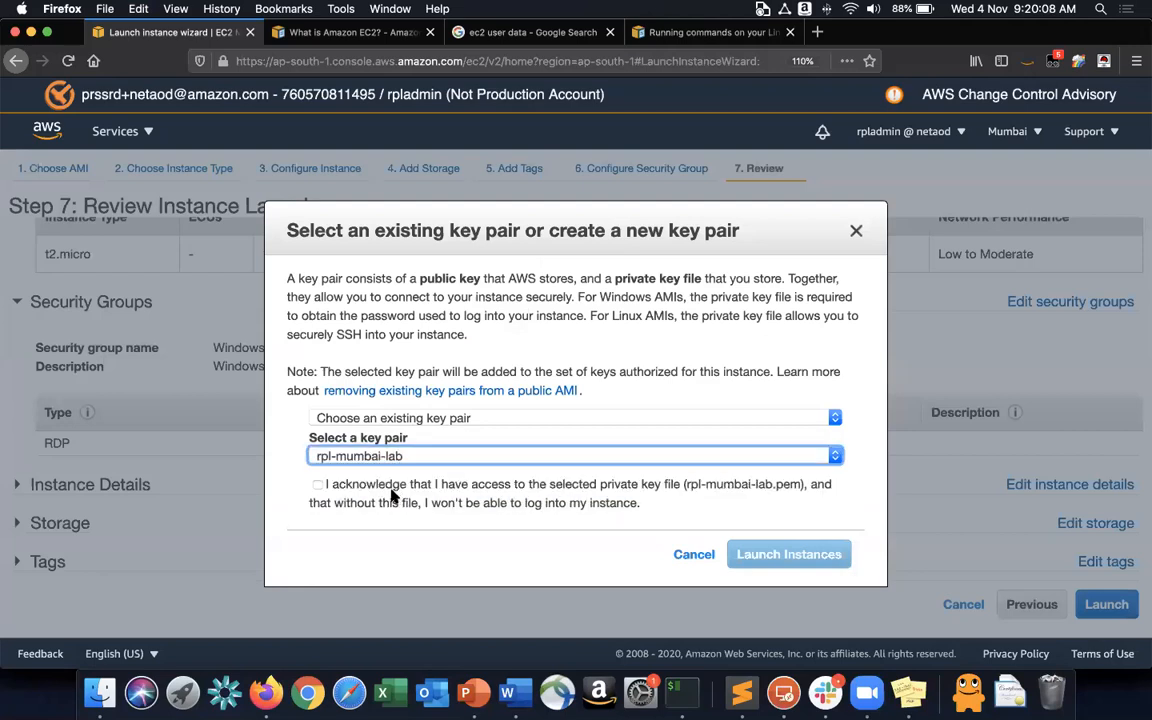
left_click(409, 485)
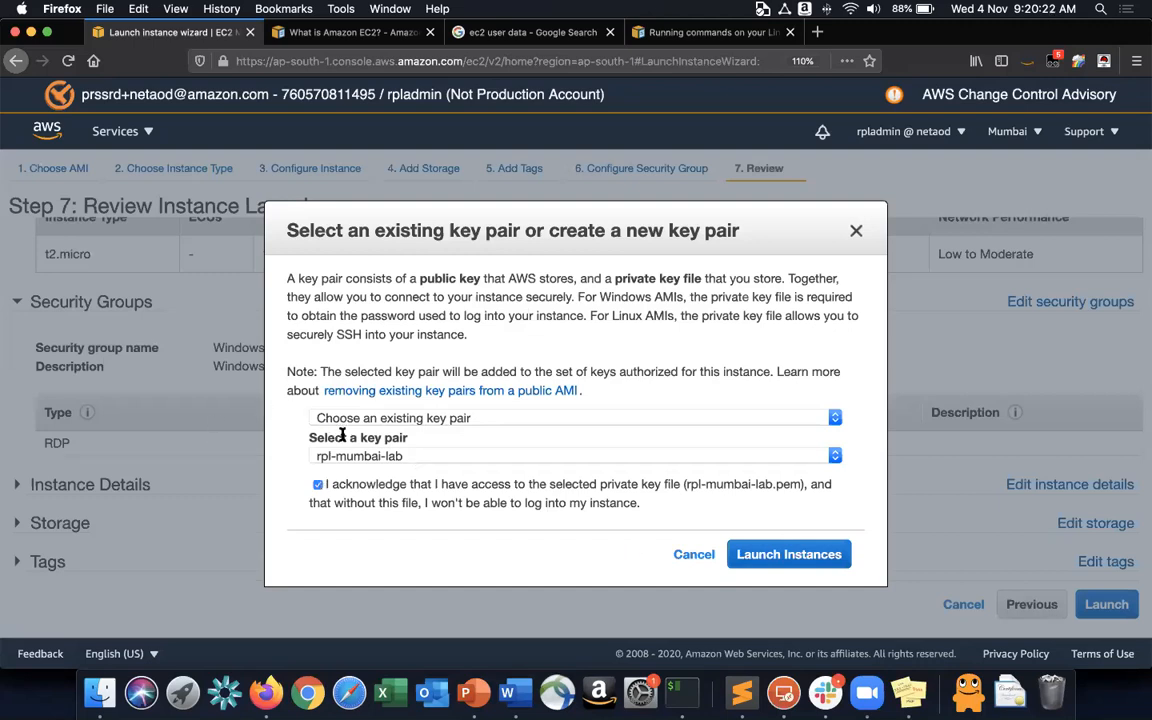
left_click(784, 558)
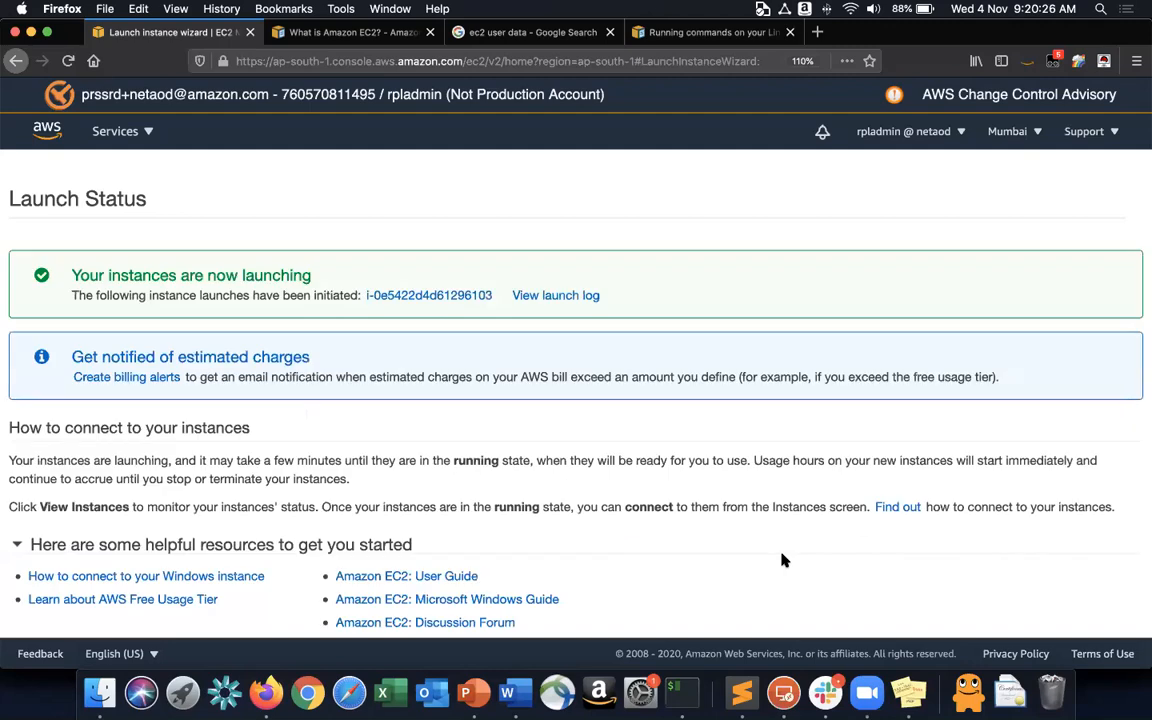
Open the instances list, select MyWindowsServer, and examine its public IPv4 address and other listed properties.
scroll(784, 560, "down", 2)
left_click(1078, 614)
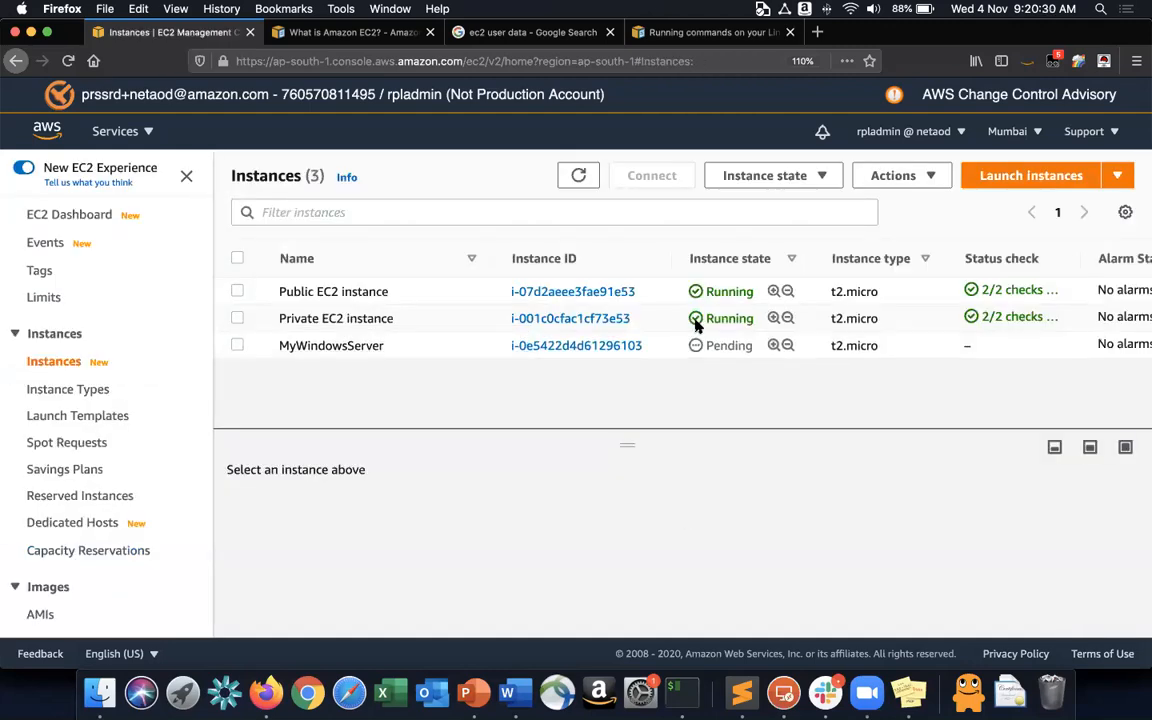
scroll(696, 325, "right", 10)
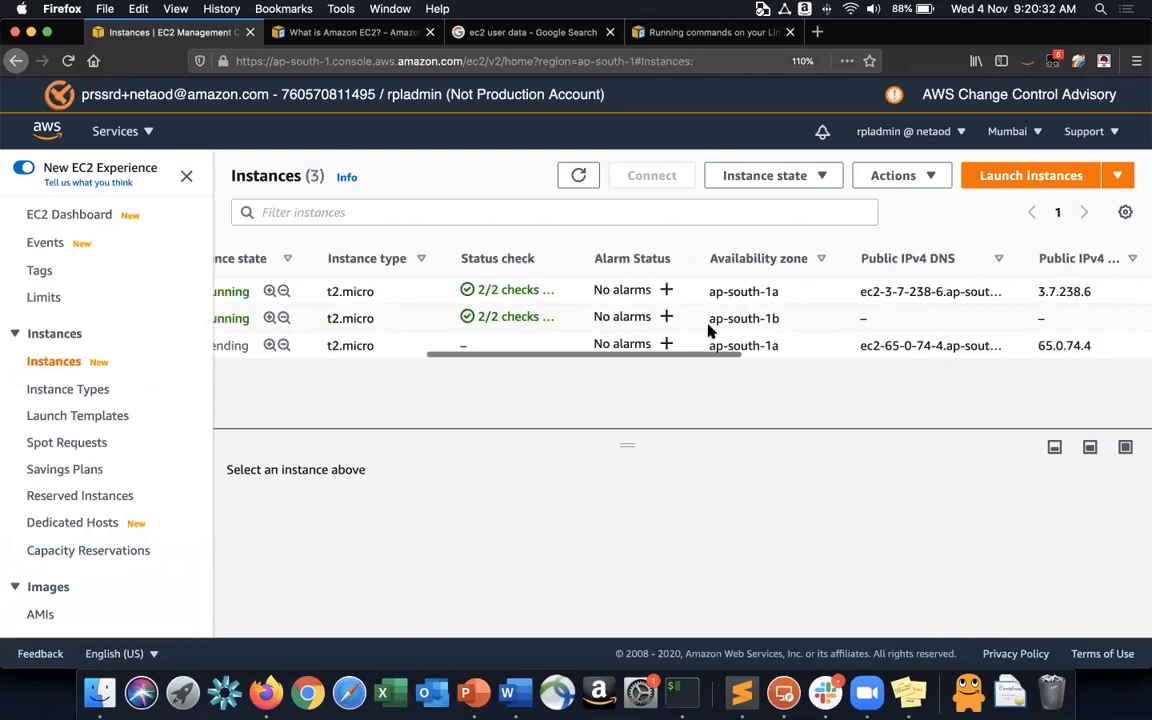
scroll(710, 330, "right", 10)
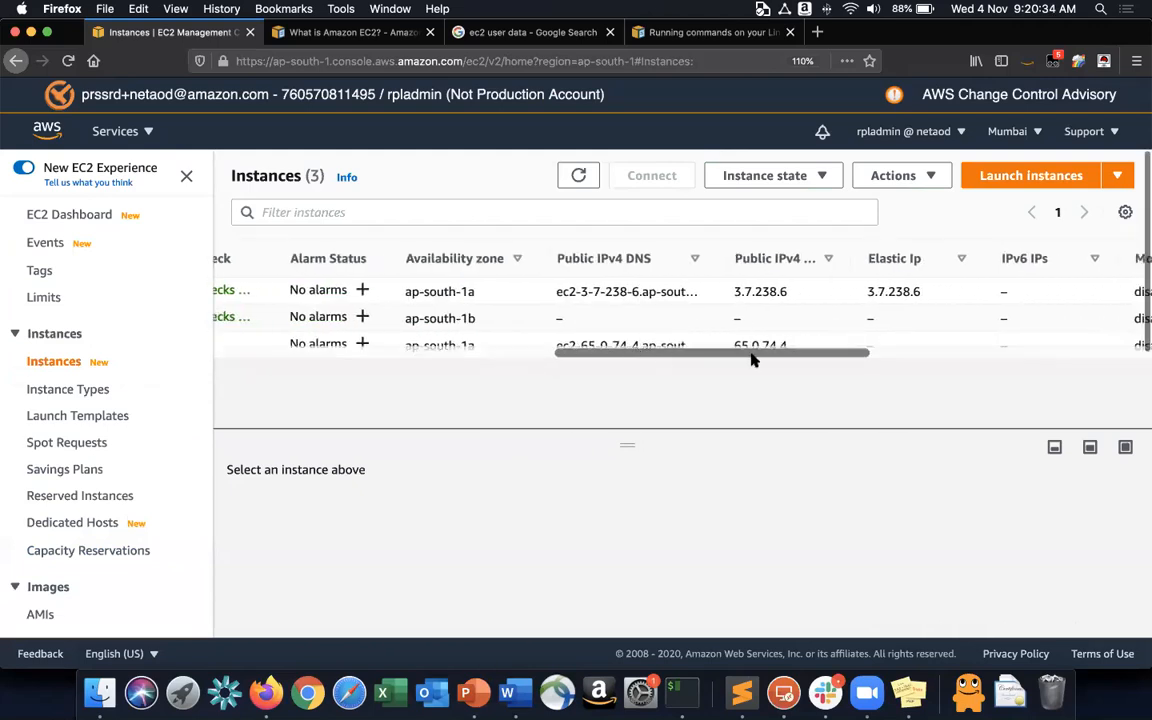
left_click_drag(734, 345, 803, 346)
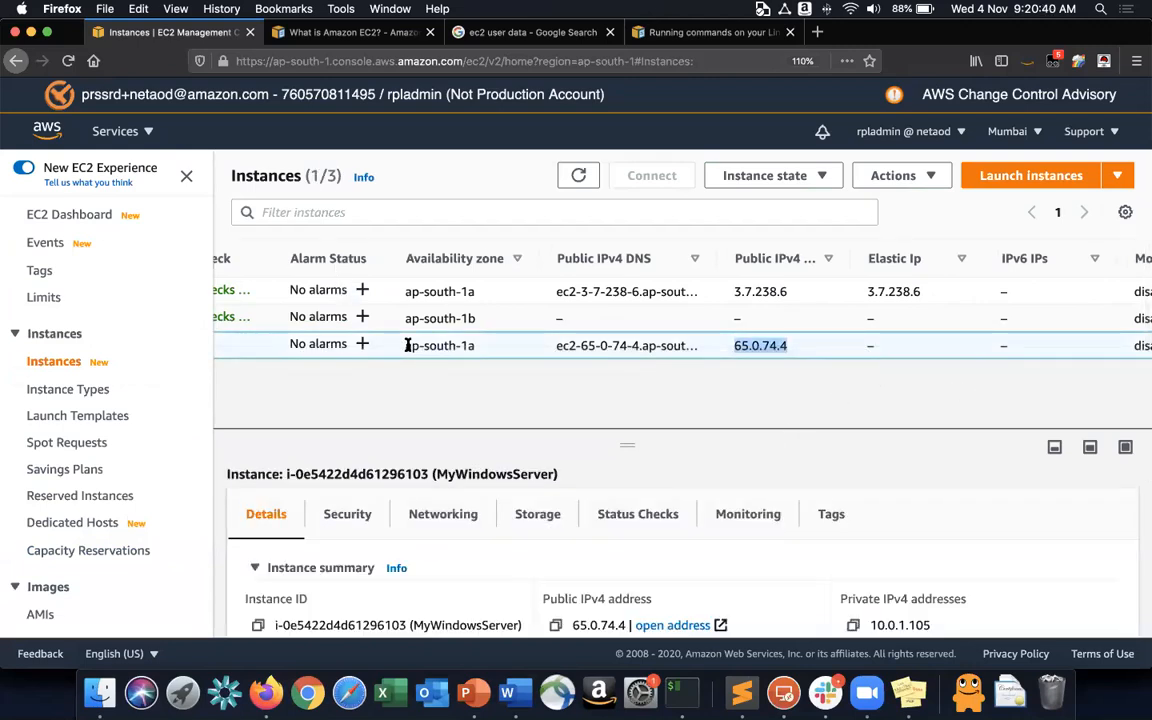
scroll(962, 350, "right", 7)
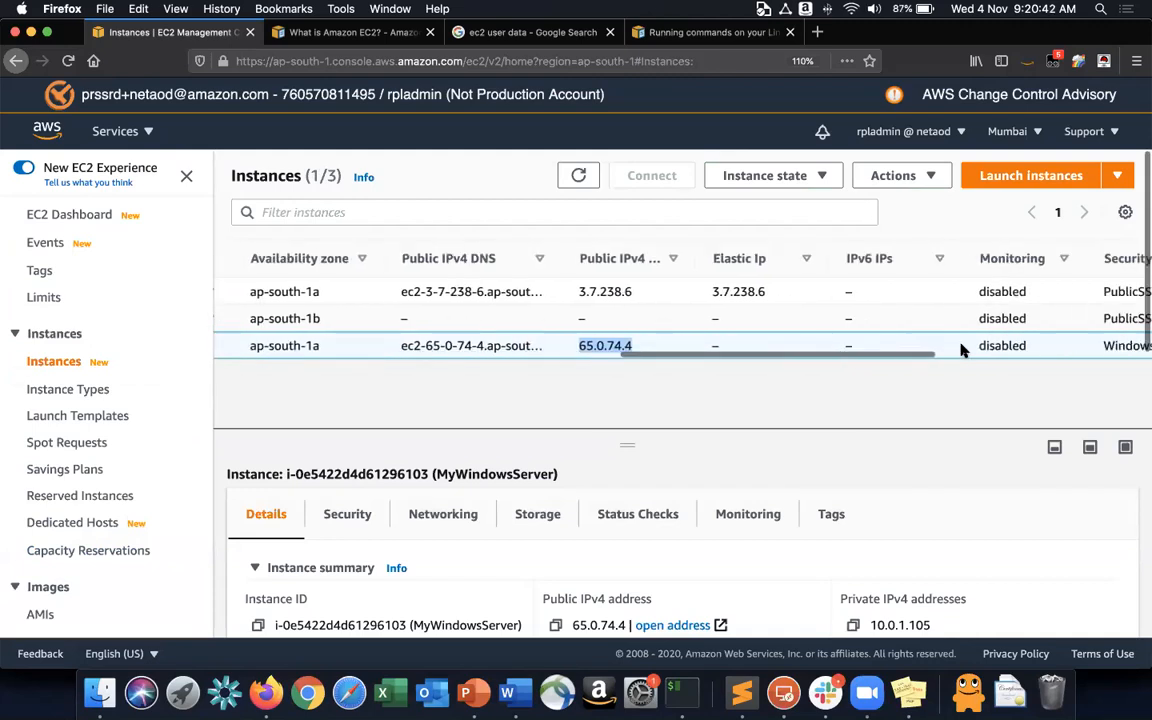
scroll(960, 347, "right", 3)
scroll(959, 346, "left", 10)
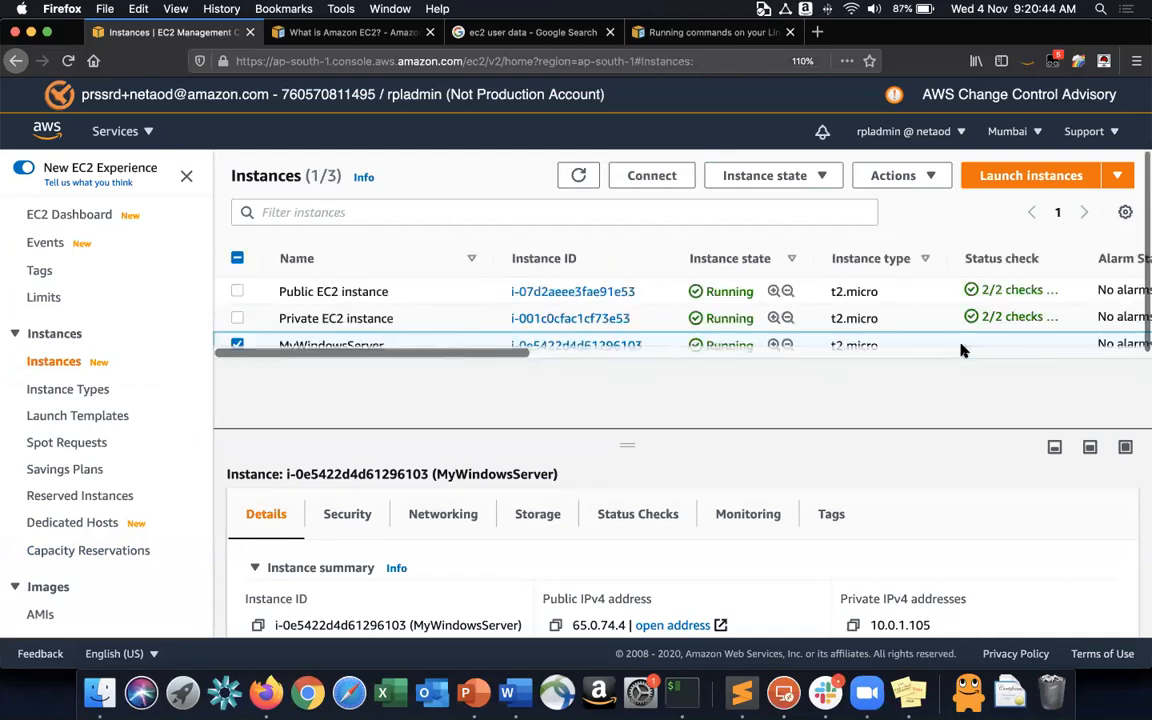
Examine MyWindowsServer's private IPv4 address and its system and instance status checks.
scroll(860, 590, "down", 4)
scroll(865, 550, "up", 2)
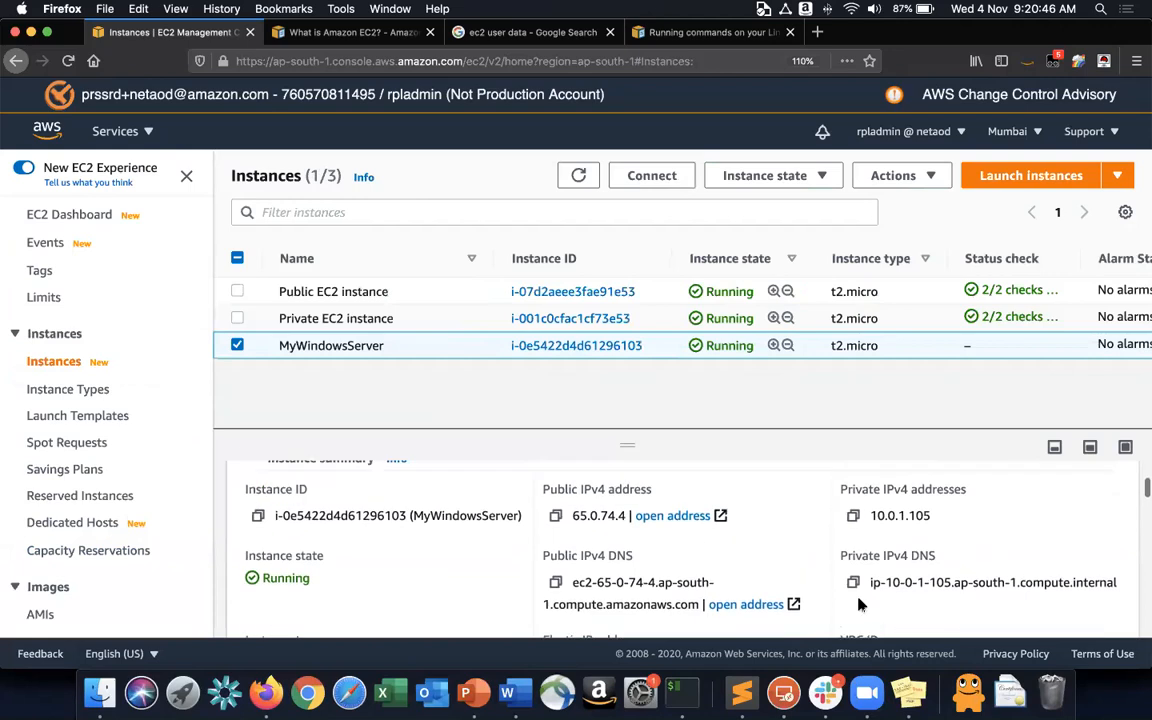
left_click_drag(868, 519, 940, 522)
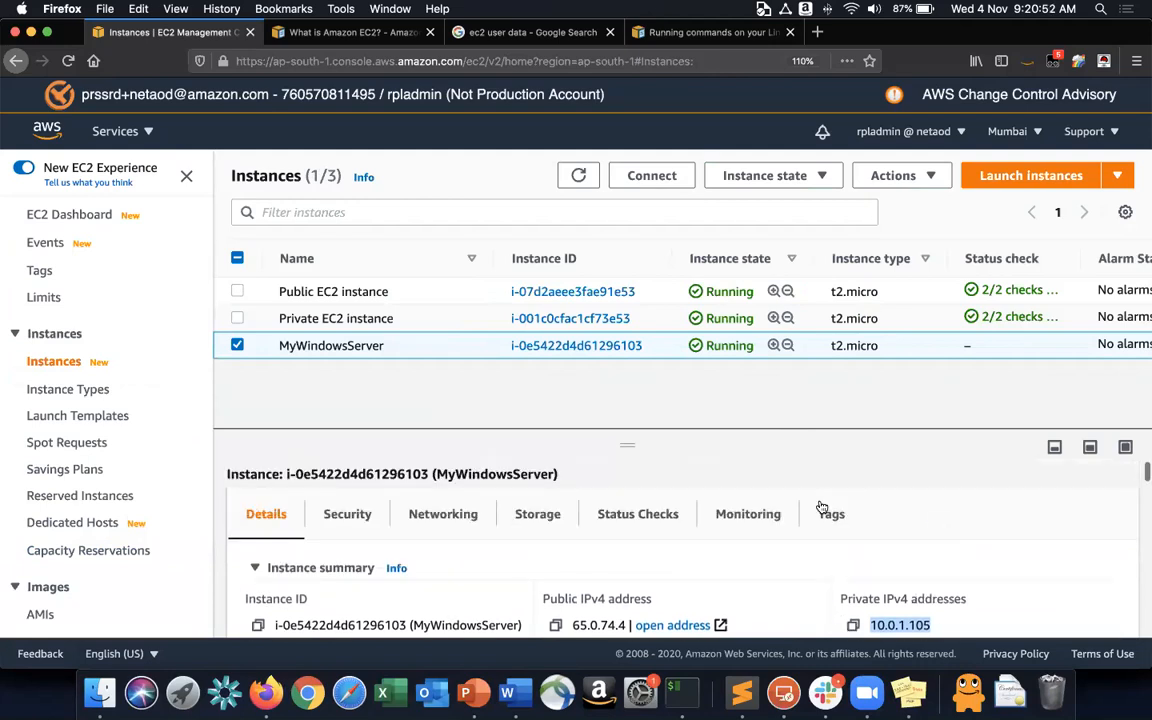
left_click(629, 515)
scroll(629, 515, "down", 3)
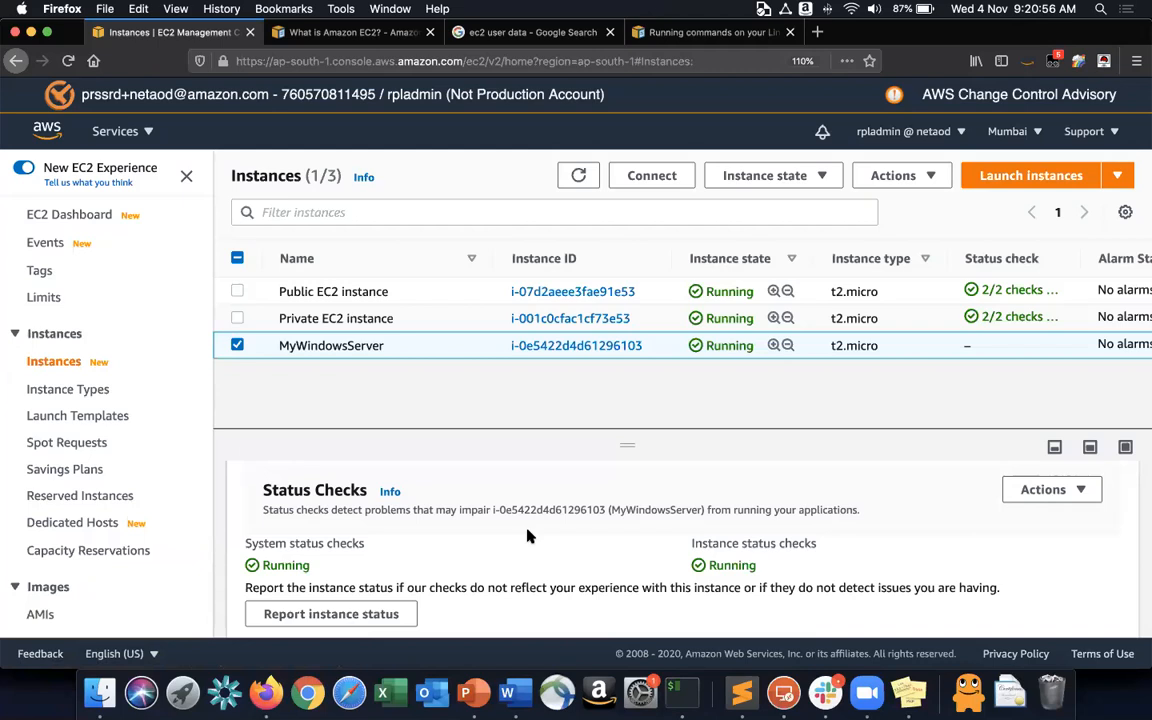
scroll(529, 537, "up", 3)
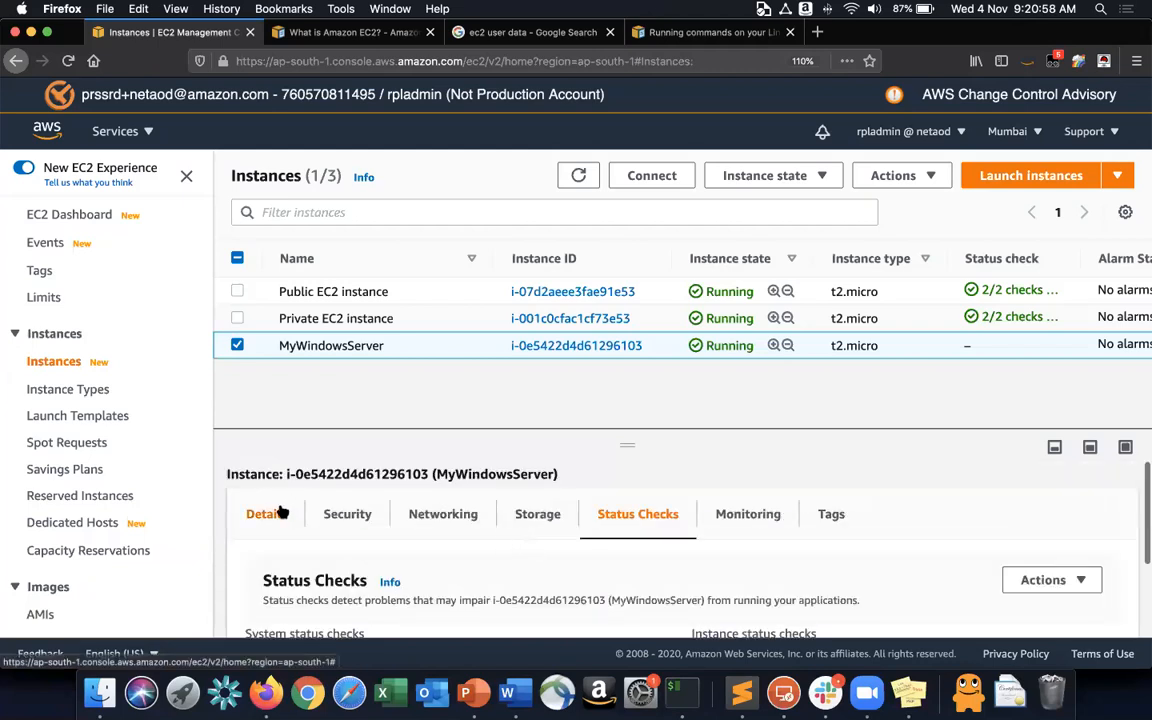
Return to MyWindowsServer's instance details and copy its public IPv4 address.
left_click(265, 513)
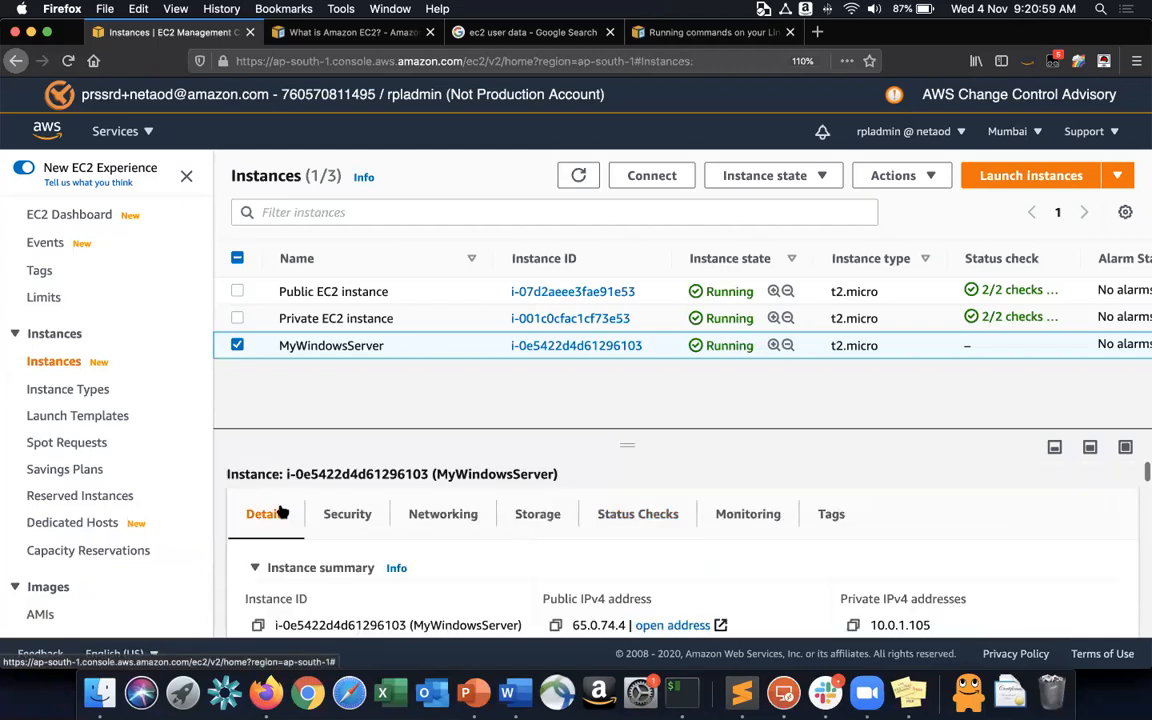
left_click(556, 626)
scroll(861, 527, "down", 1)
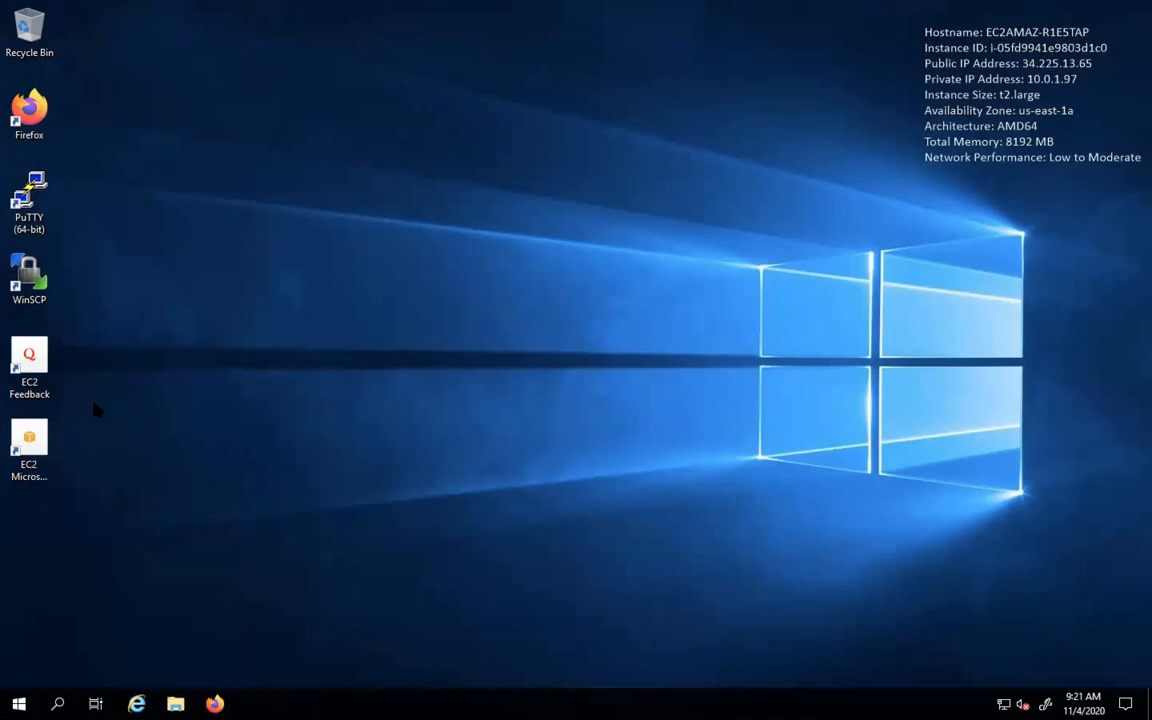
On the Windows desktop, open Remote Desktop Connection and start a connection to the copied address 65.0.74.4.
left_click(18, 704)
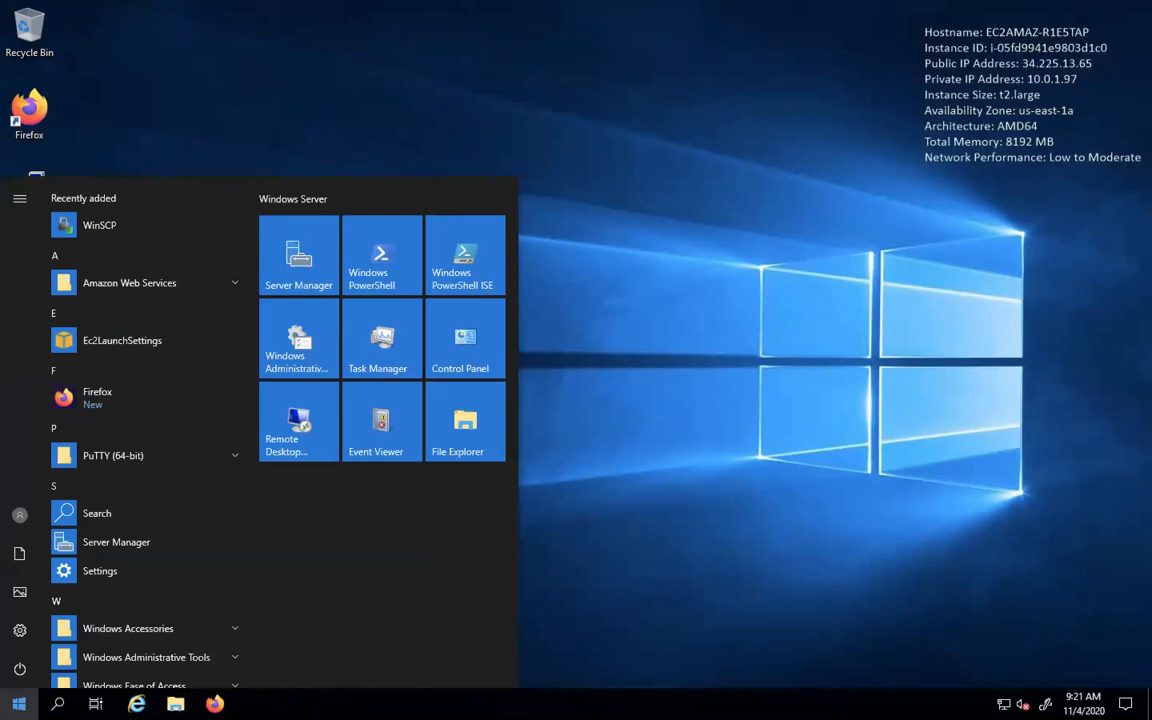
type("remote")
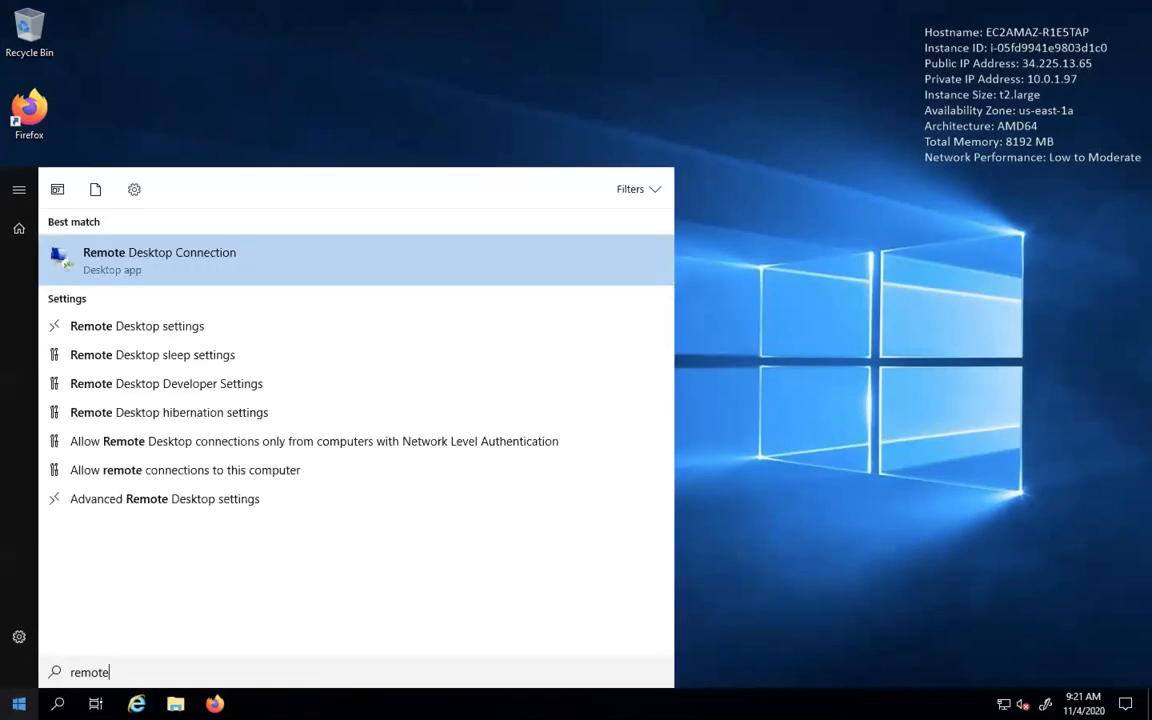
left_click(170, 263)
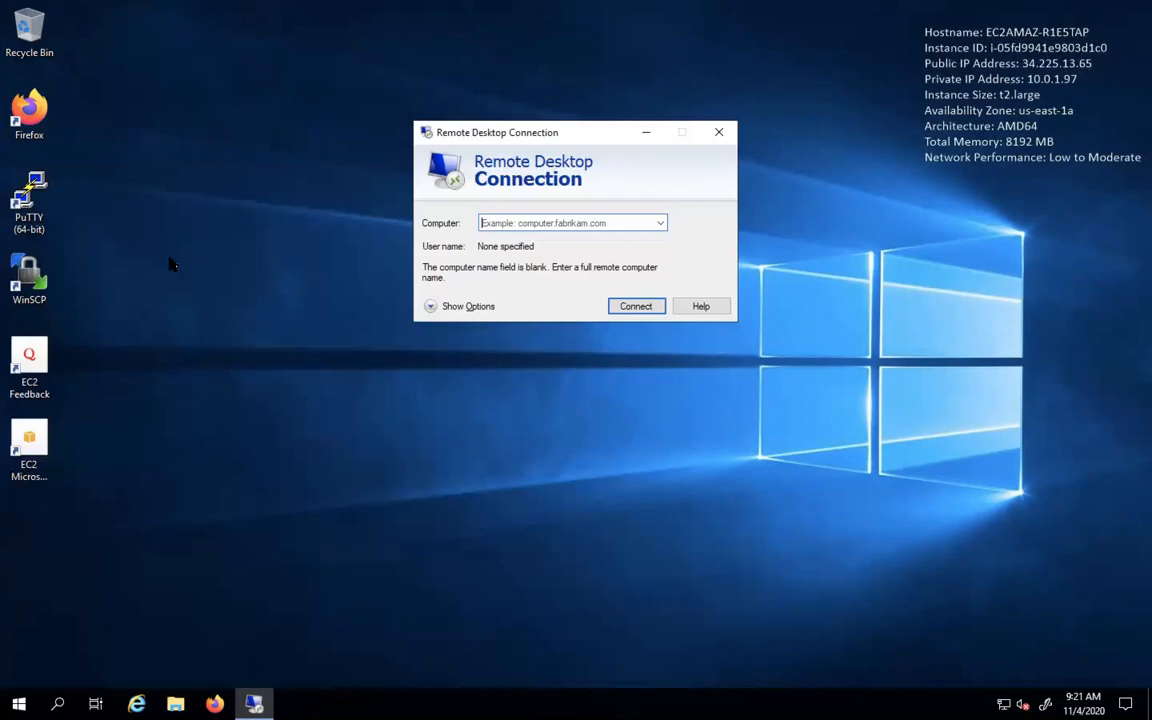
key("ctrl+v")
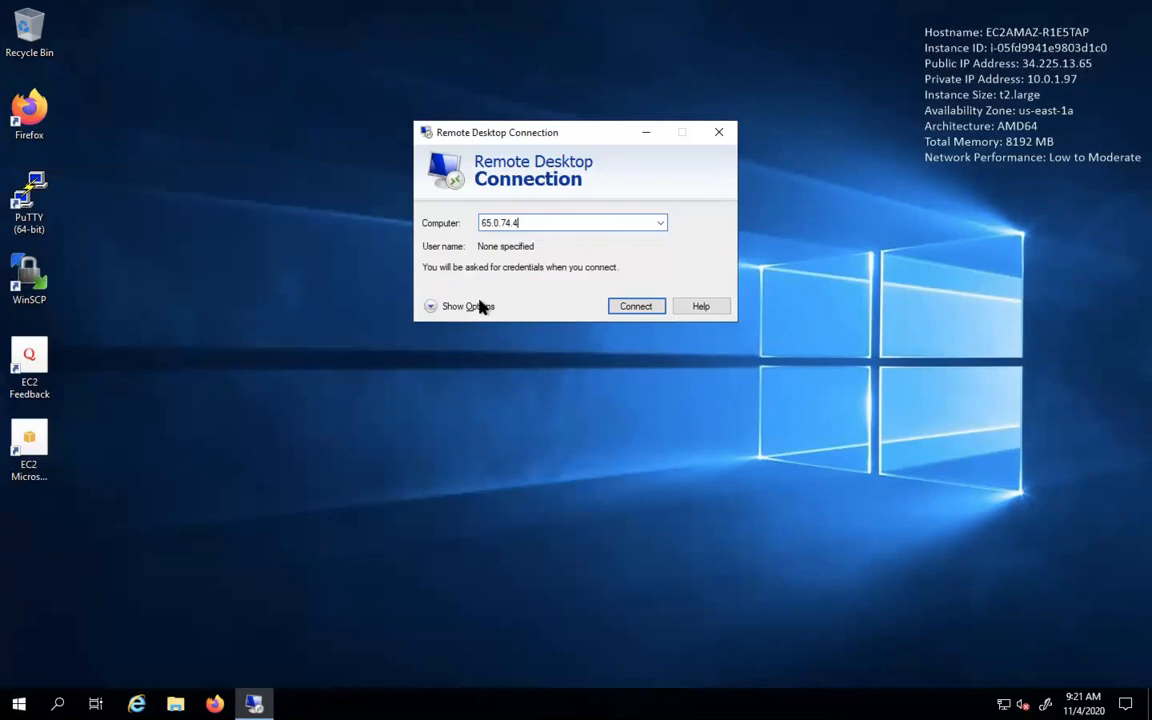
left_click(650, 306)
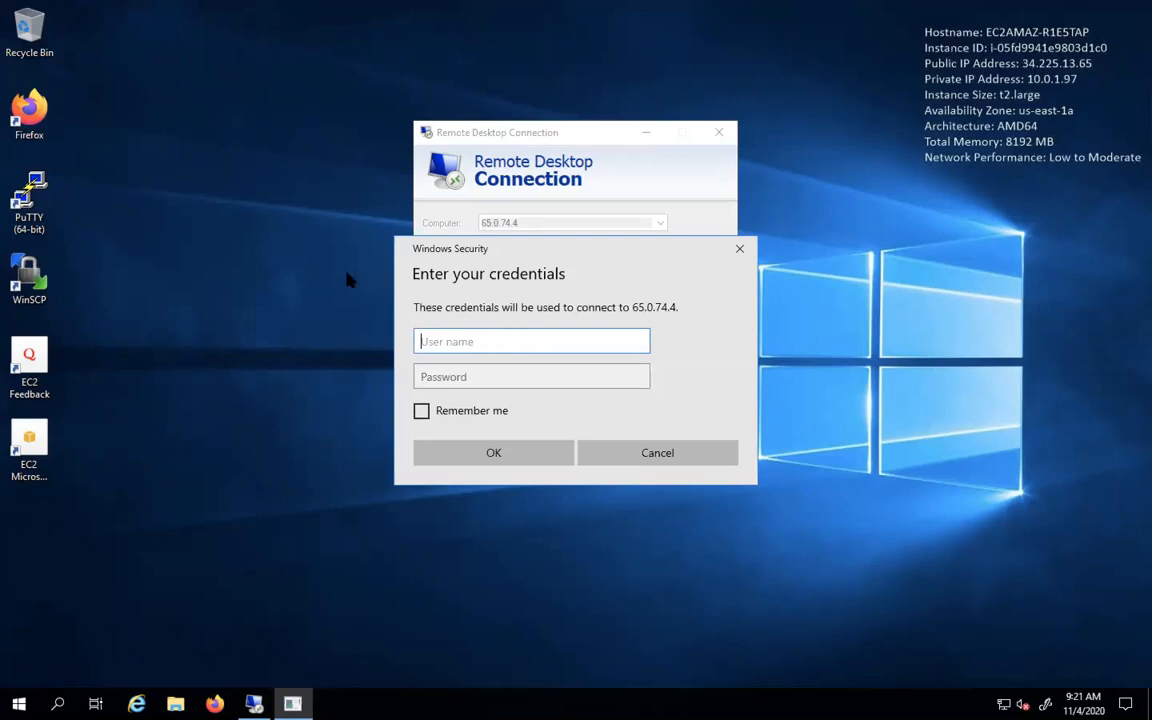
Switch back to the EC2 console in Firefox, open MyWindowsServer's RDP client connection details, and check the user name for logging in.
key("ctrl+Left")
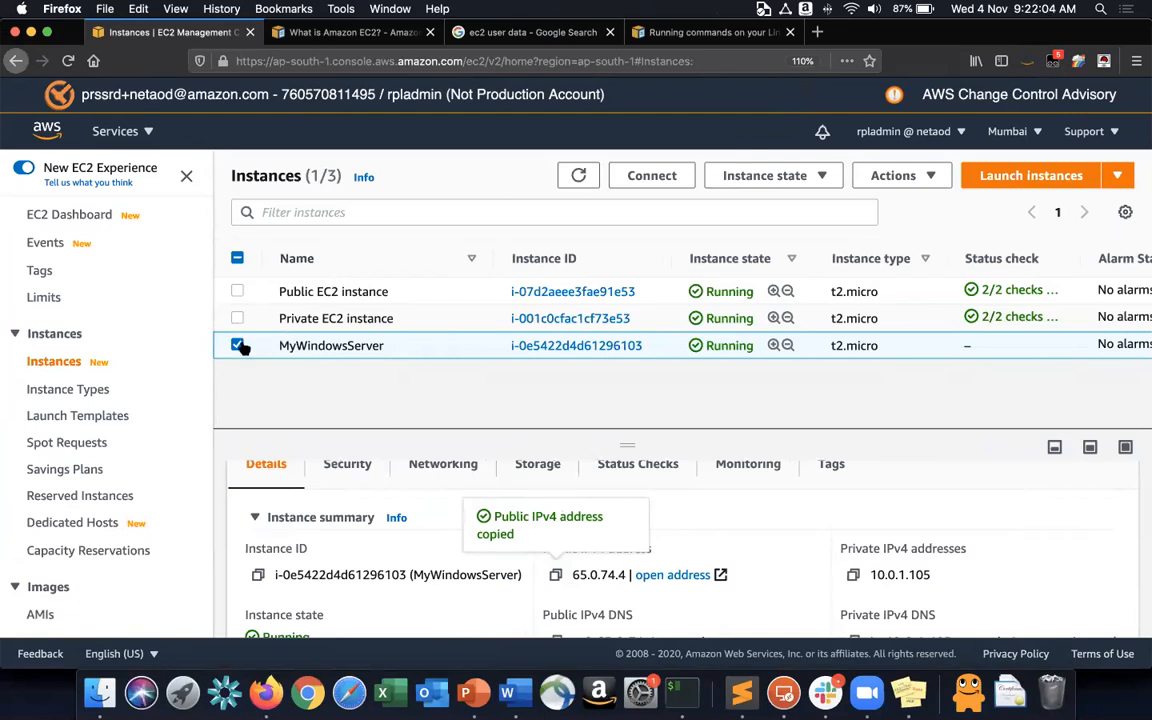
left_click(640, 190)
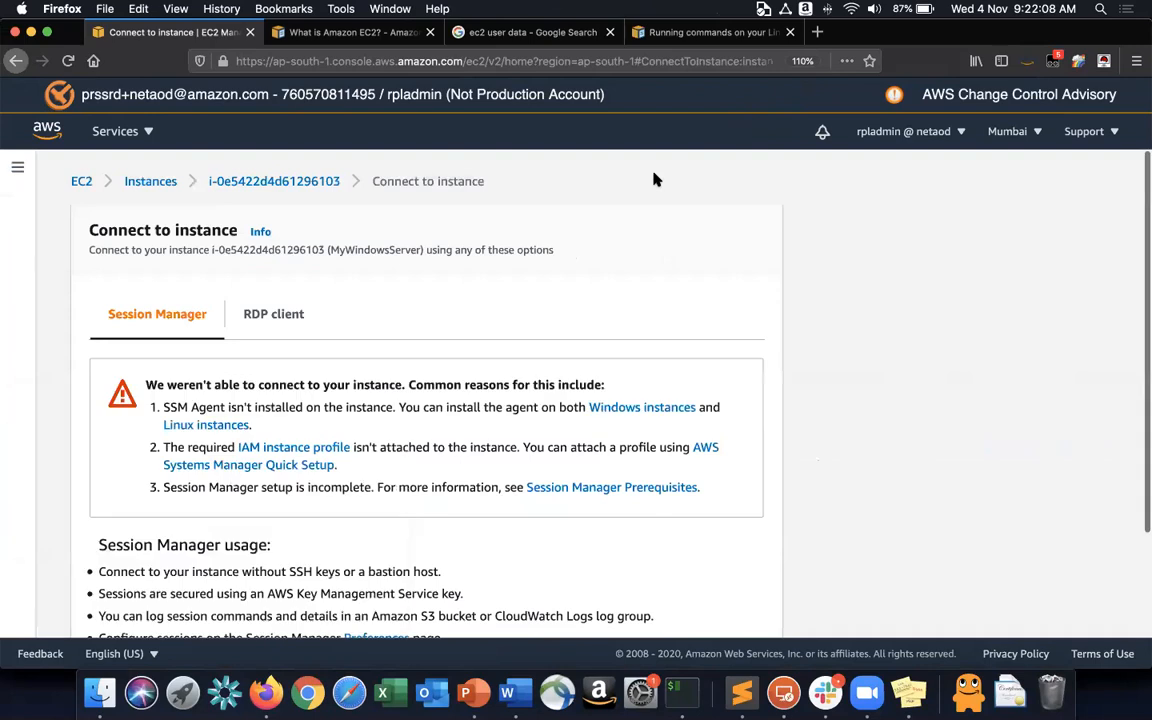
left_click(262, 322)
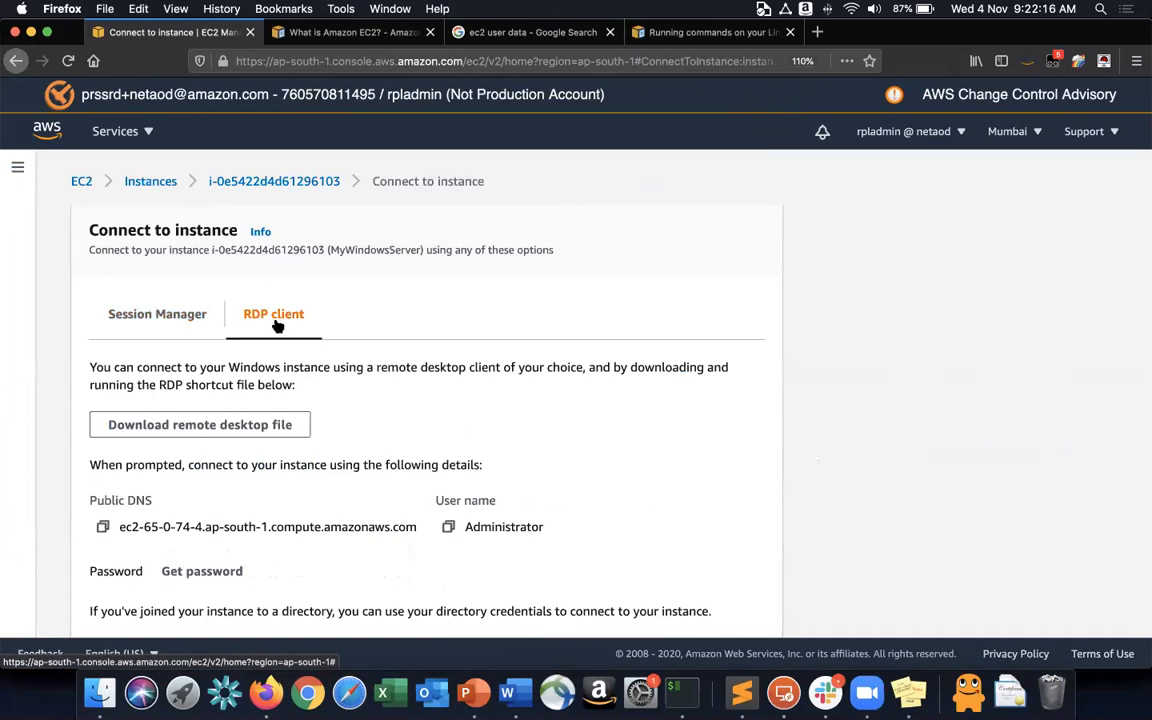
scroll(275, 327, "down", 2)
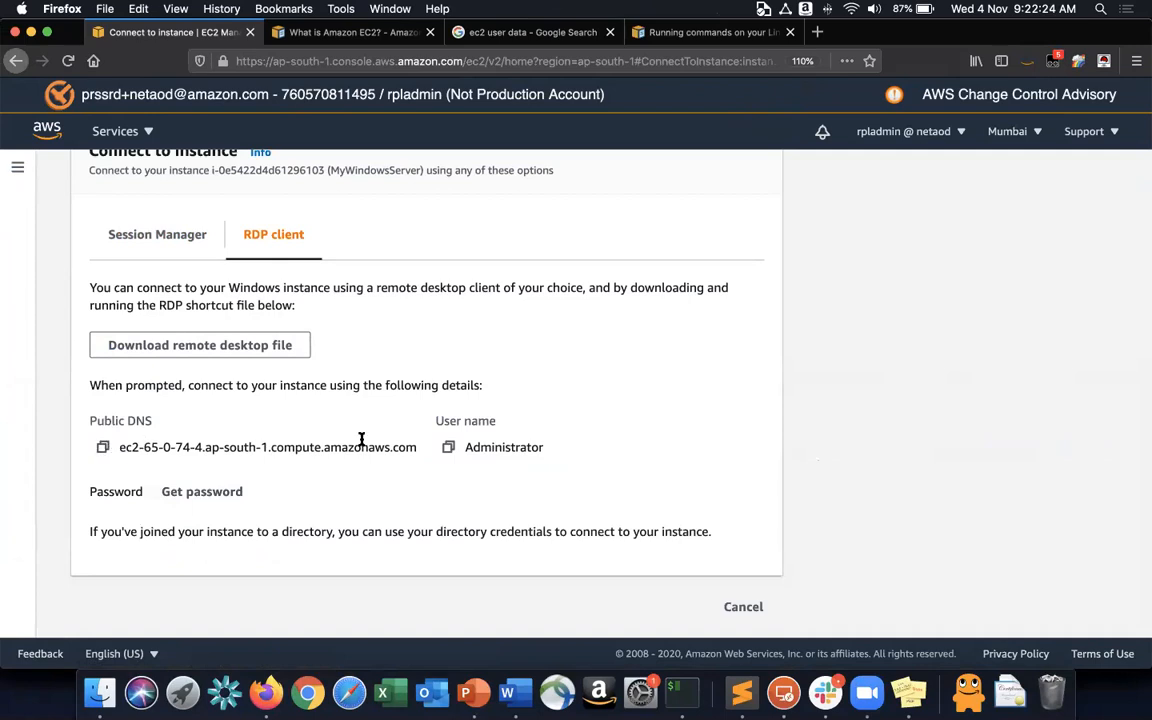
double_click(525, 447)
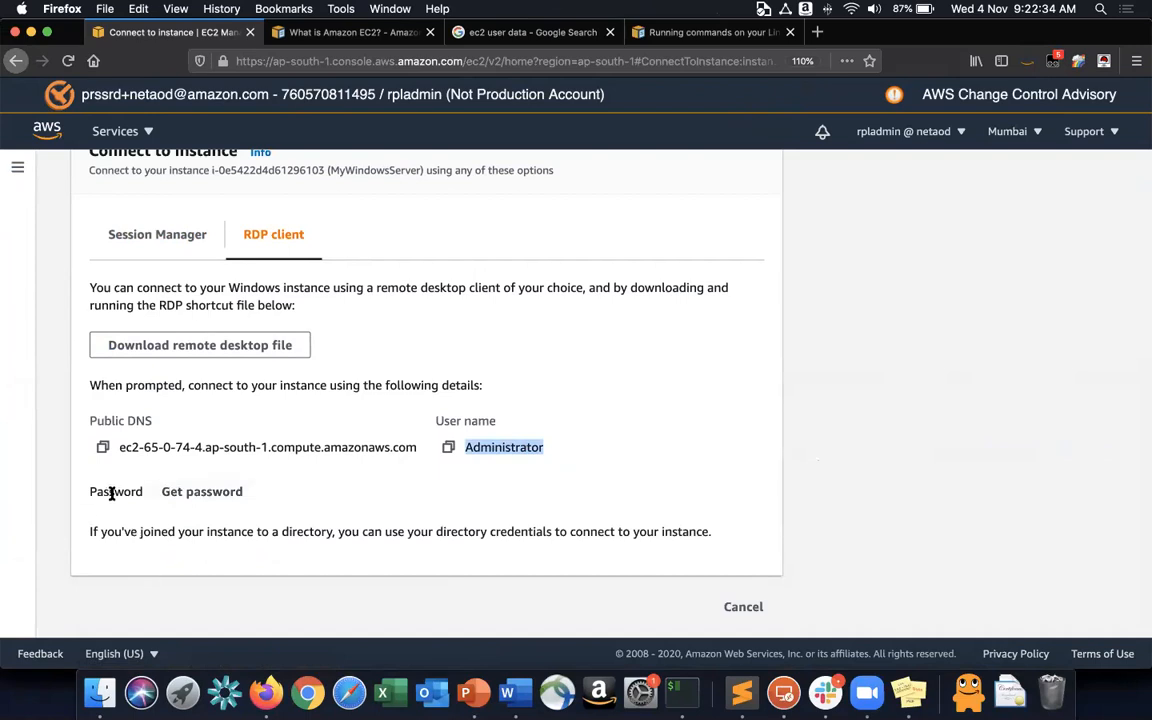
Open the Windows password retrieval page for MyWindowsServer and check which key pair is associated with the instance.
left_click(191, 493)
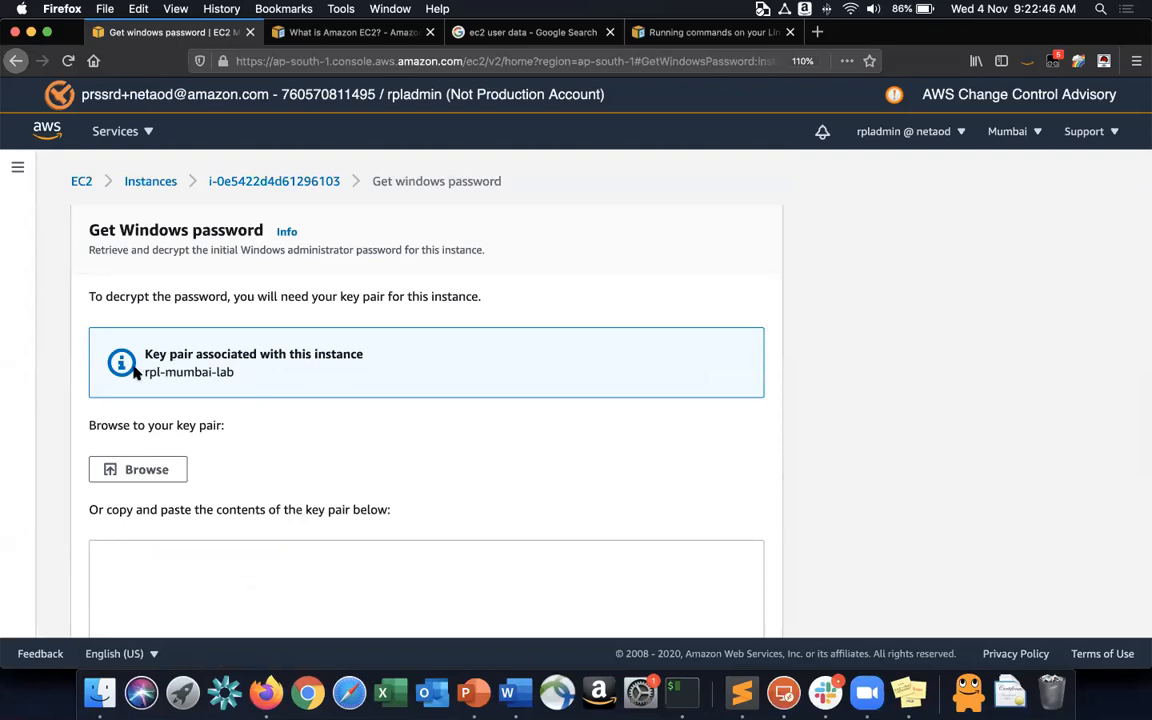
left_click_drag(141, 372, 247, 375)
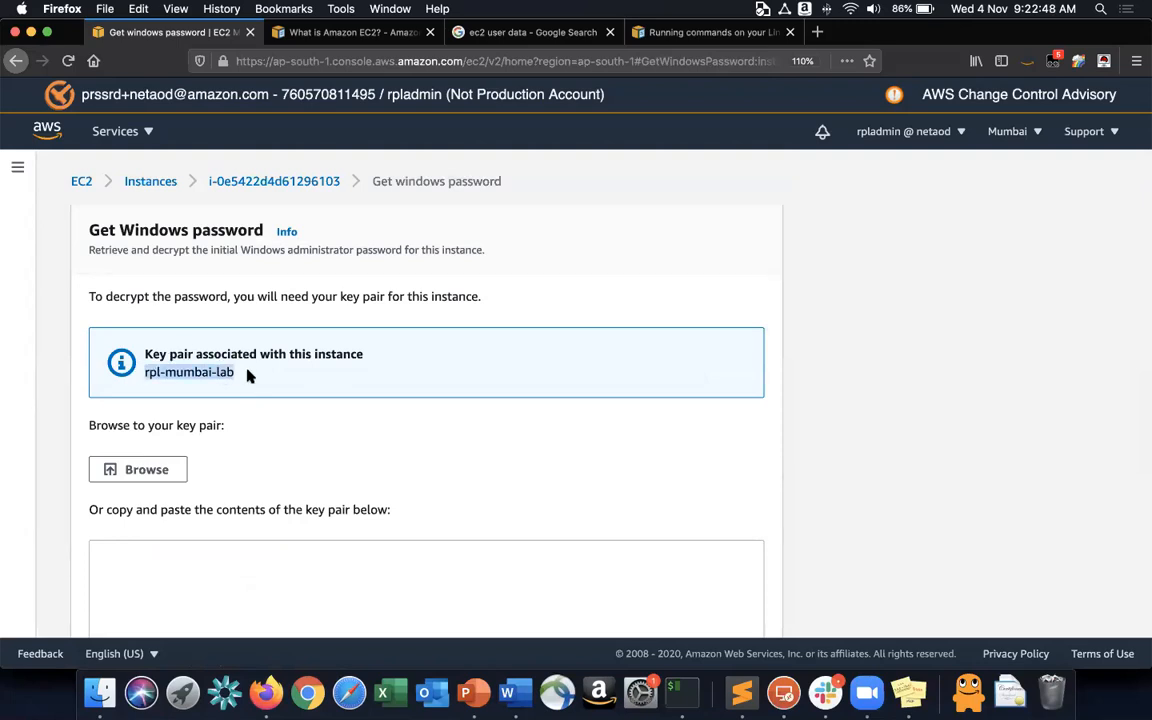
left_click(248, 375)
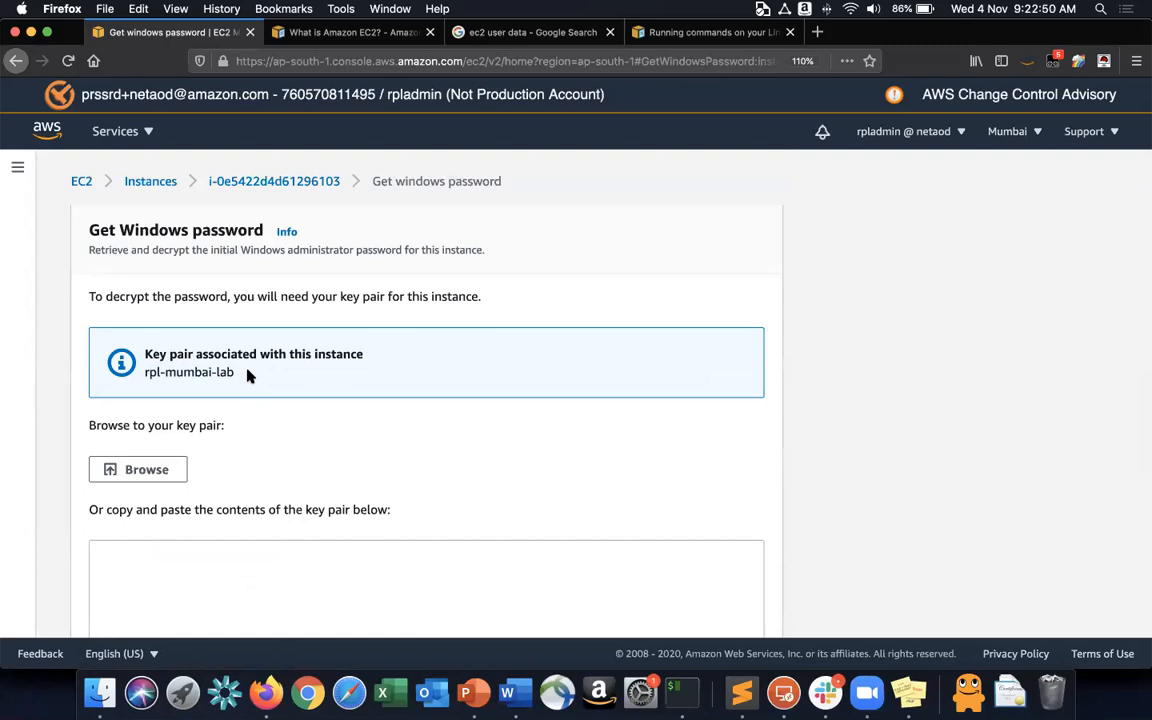
scroll(248, 375, "down", 1)
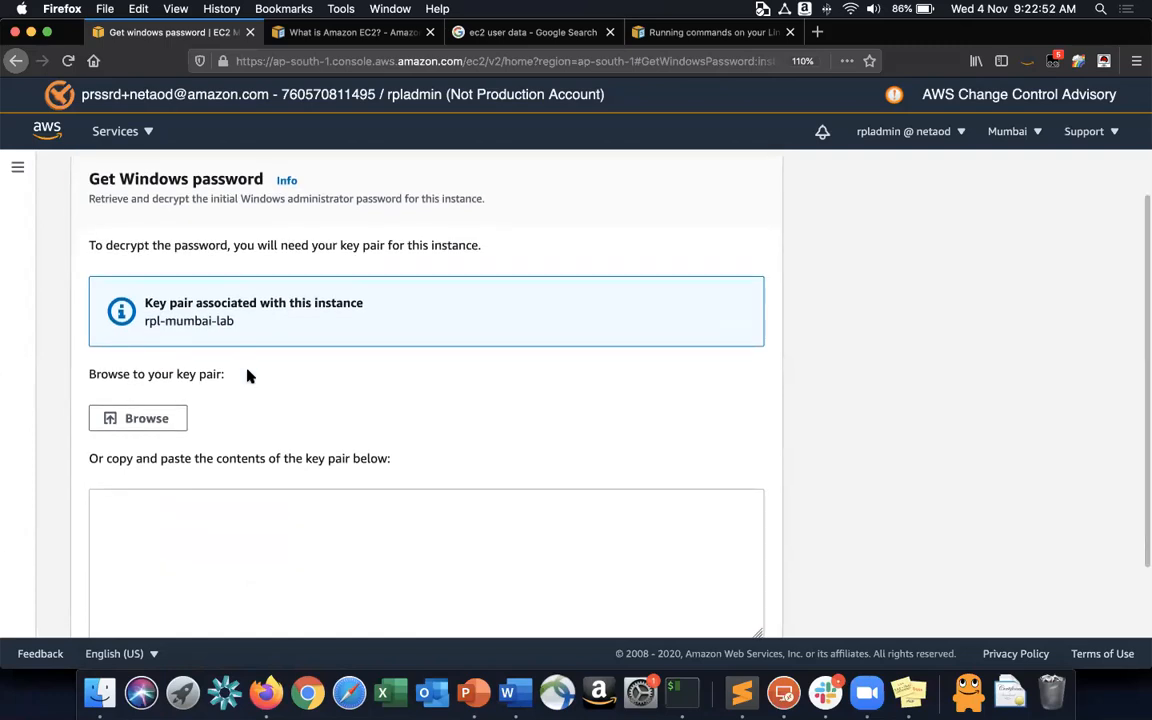
Load the key pair file rpl-mumbai-lab.pem from the keys folder for decrypting MyWindowsServer's Windows password.
scroll(218, 437, "down", 1)
left_click(171, 378)
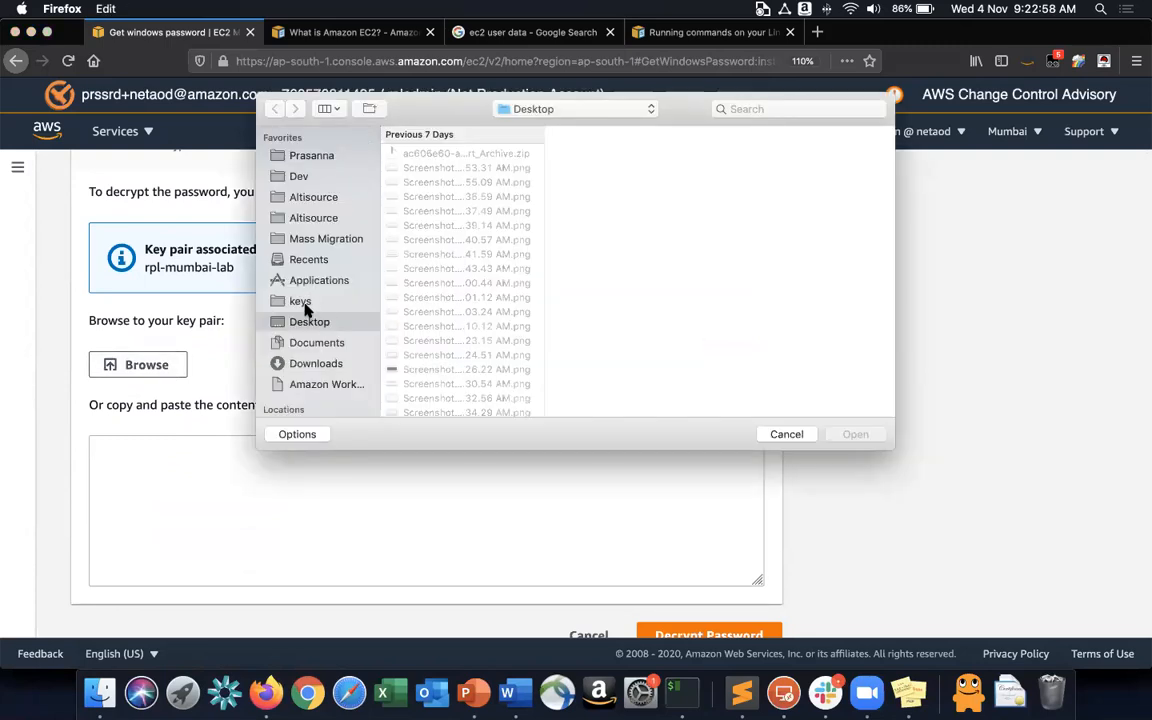
left_click(300, 301)
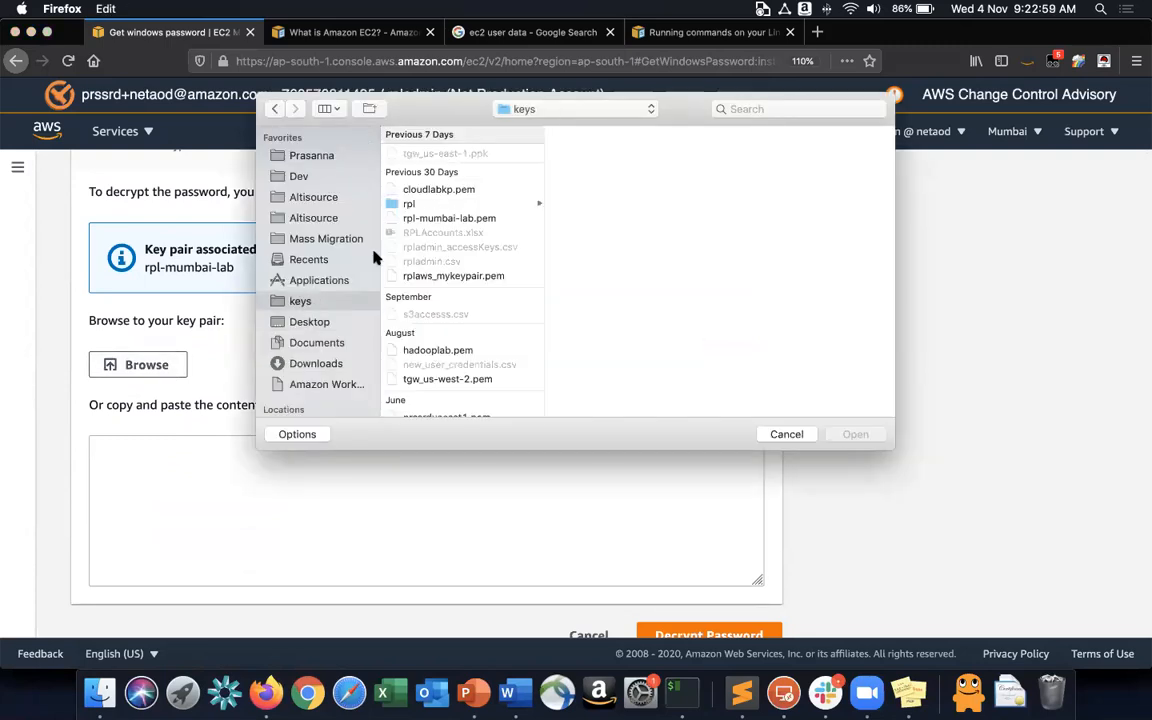
left_click(476, 219)
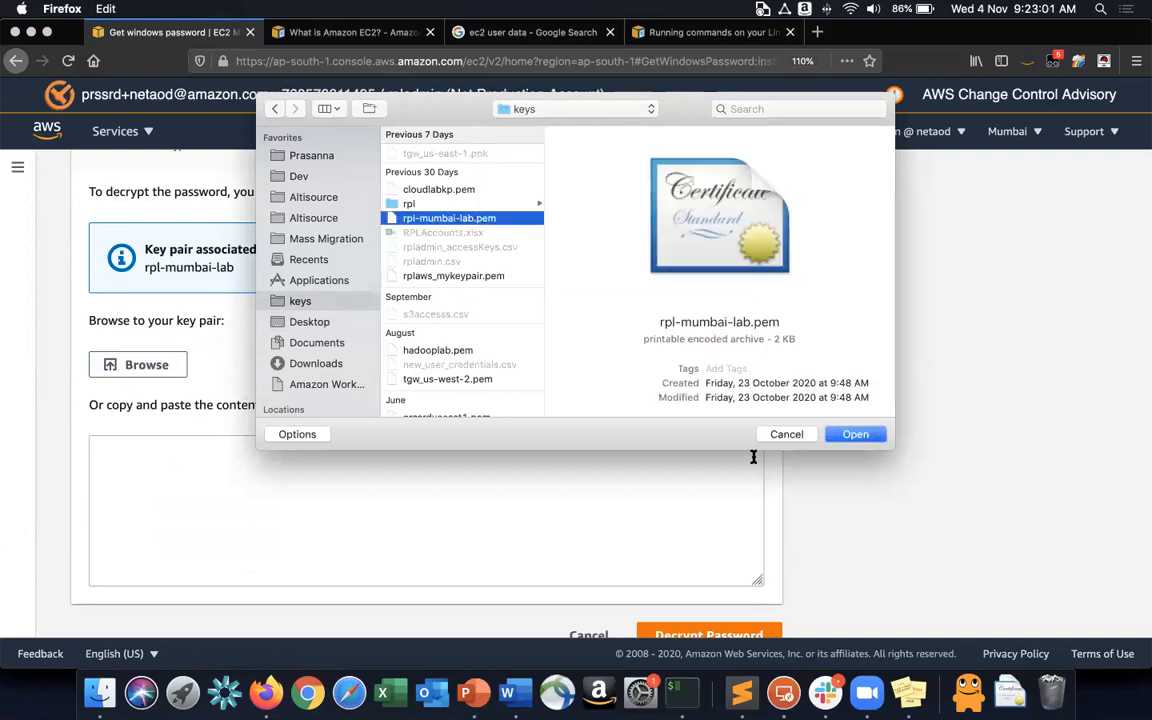
left_click(855, 434)
scroll(527, 489, "down", 2)
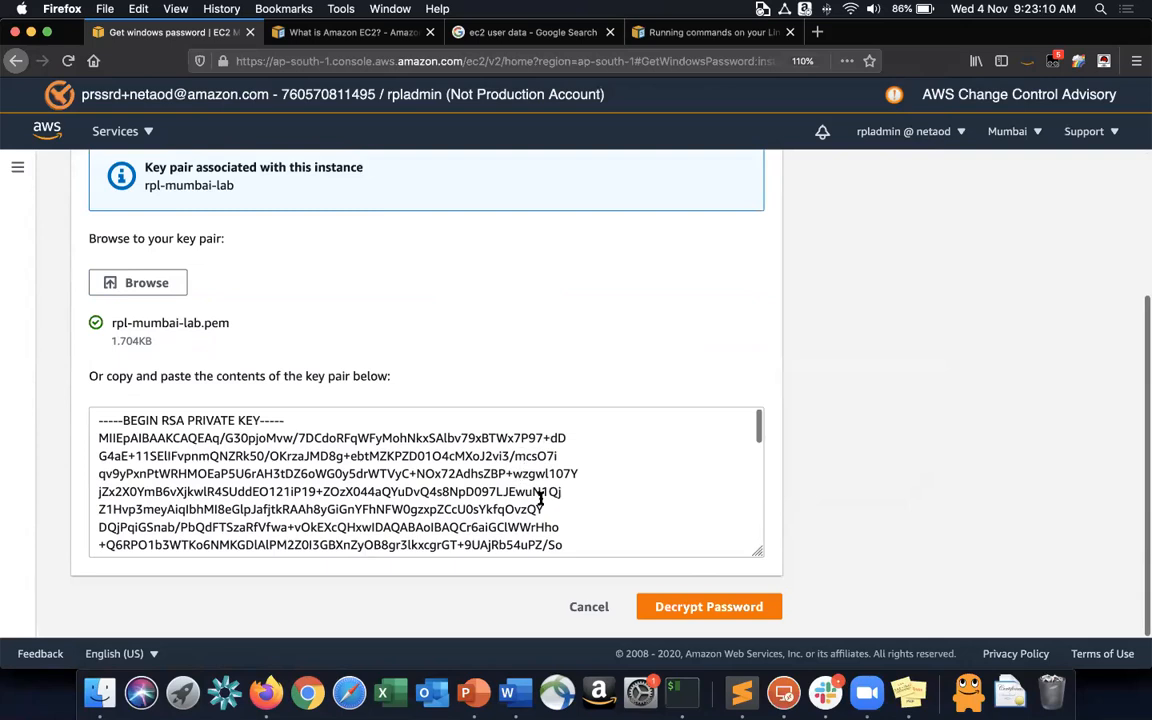
Decrypt the administrator password of MyWindowsServer and copy it from the RDP client connection details.
left_click(690, 607)
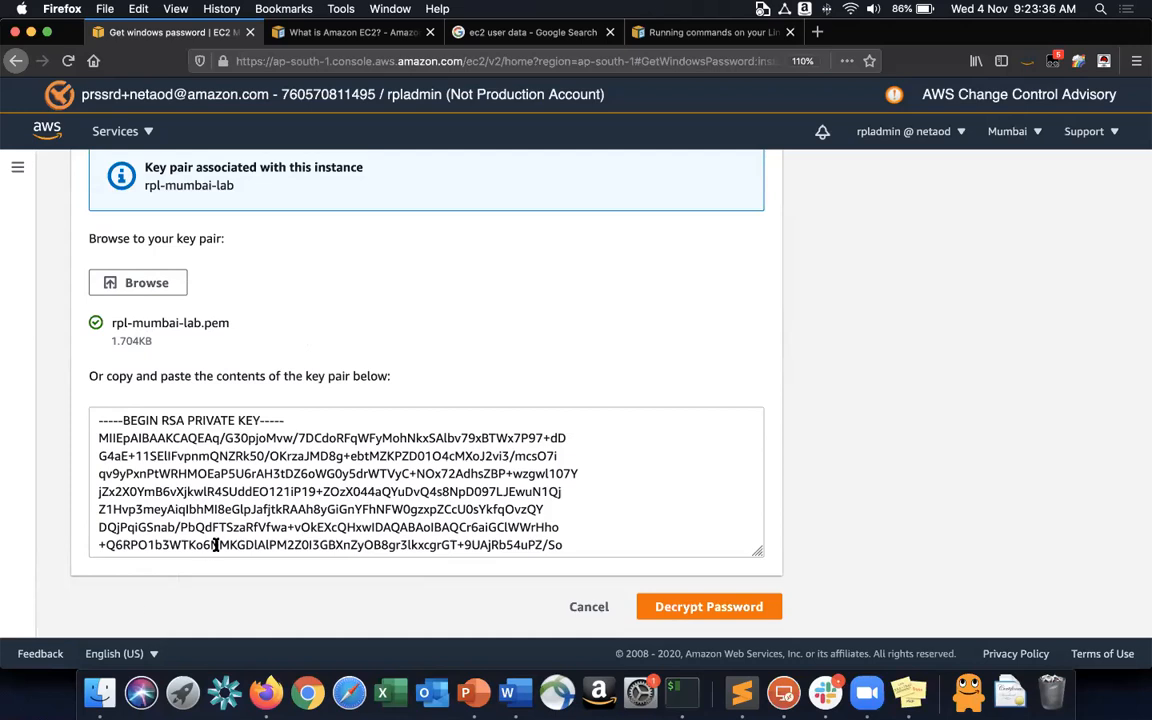
left_click(730, 620)
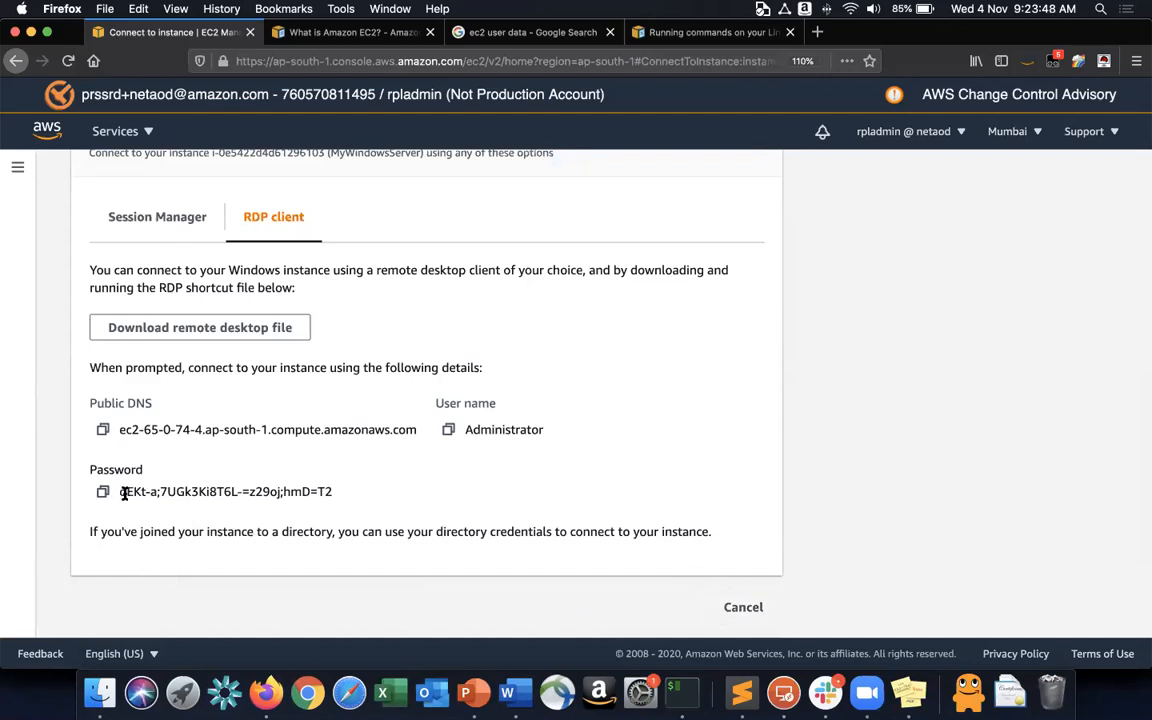
left_click_drag(121, 492, 334, 496)
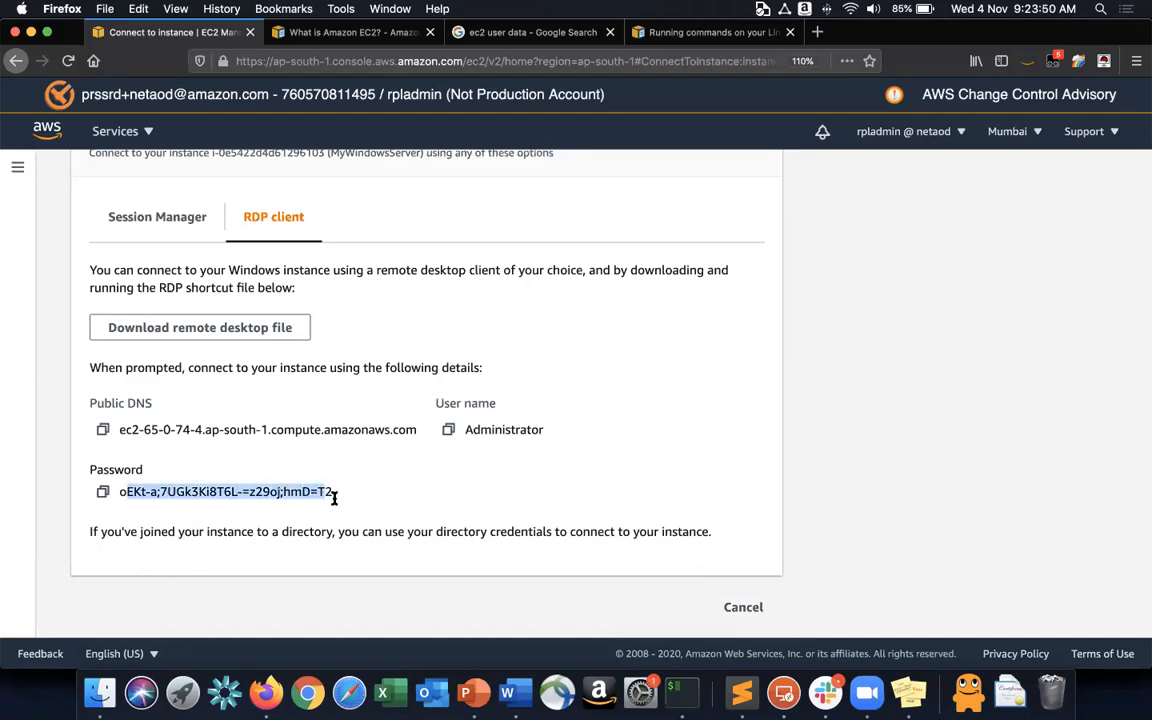
left_click(366, 496)
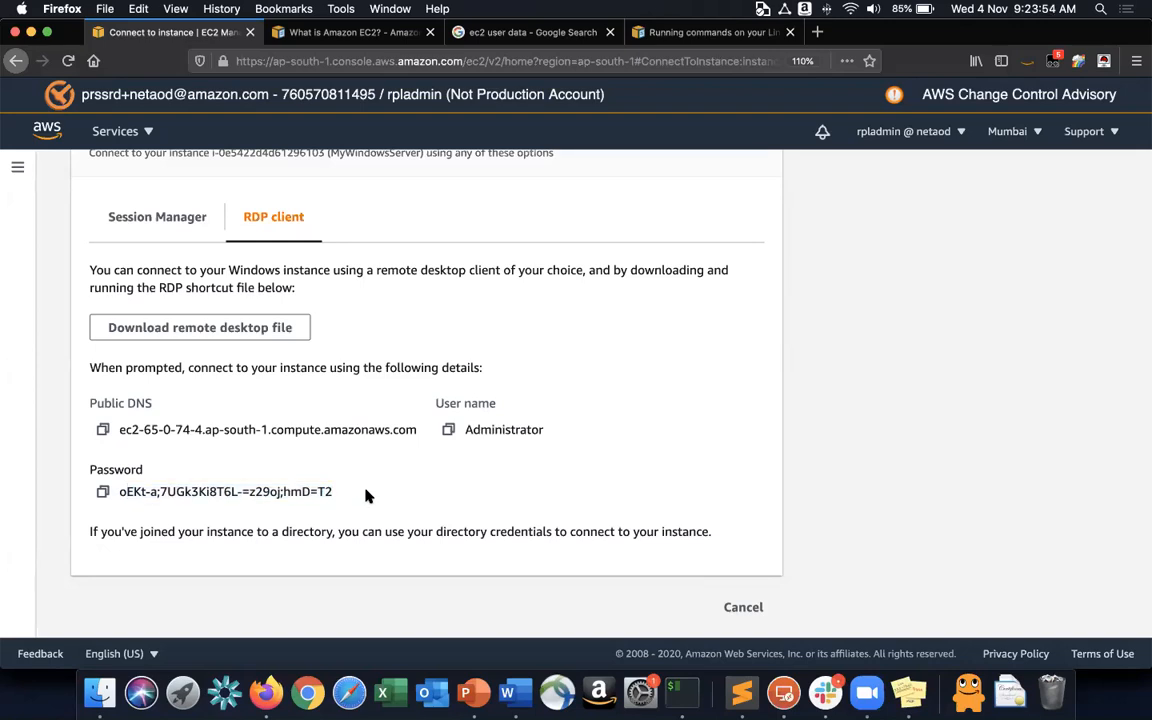
left_click(104, 494)
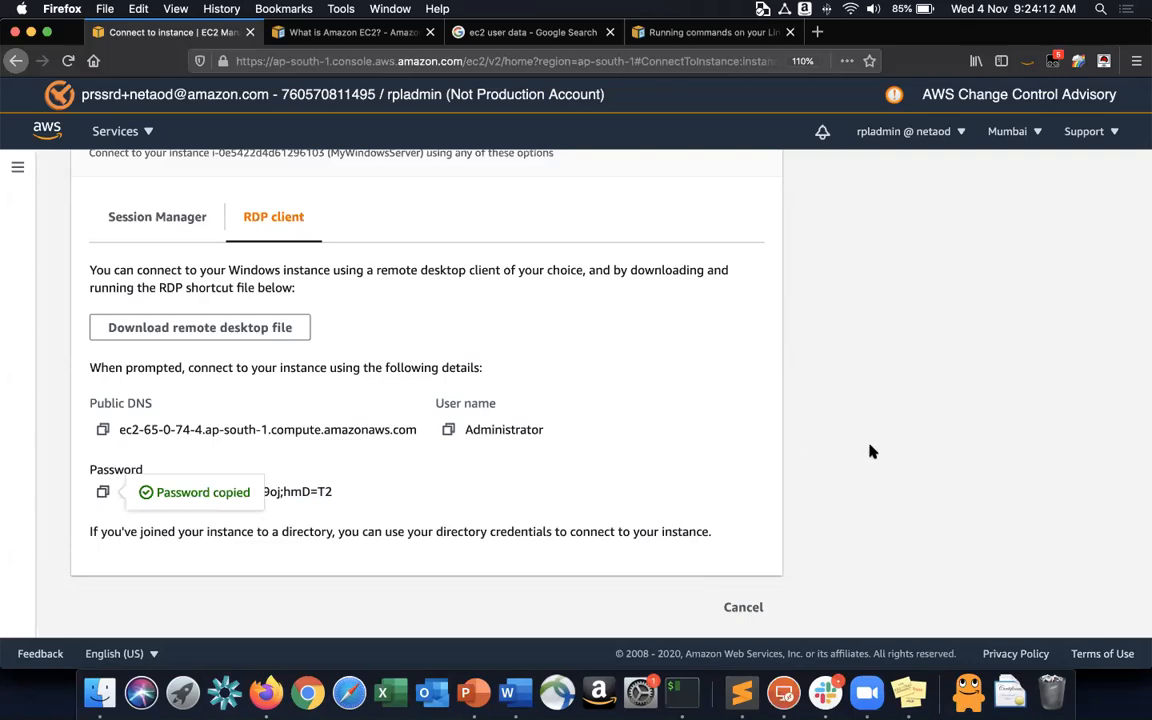
Switch to the Windows desktop and enter the user name administrator and the copied account password for the 65.0.74.4 connection.
key("ctrl+Right")
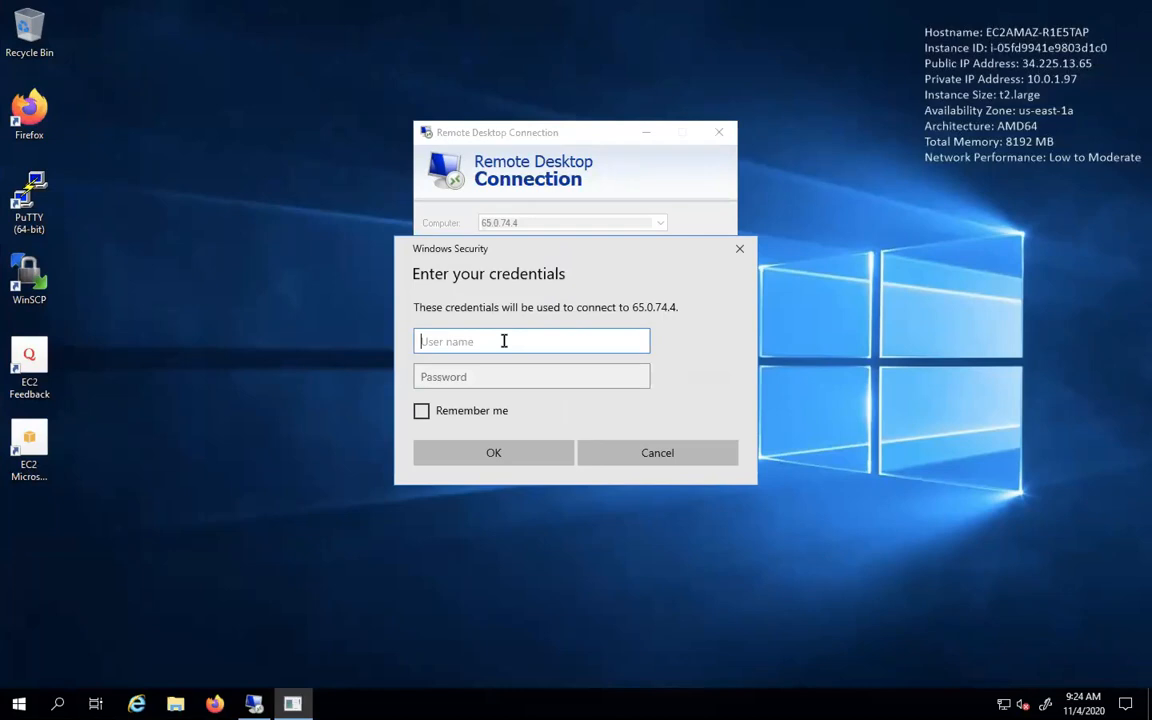
type("administrator")
key("Tab")
key("ctrl+v")
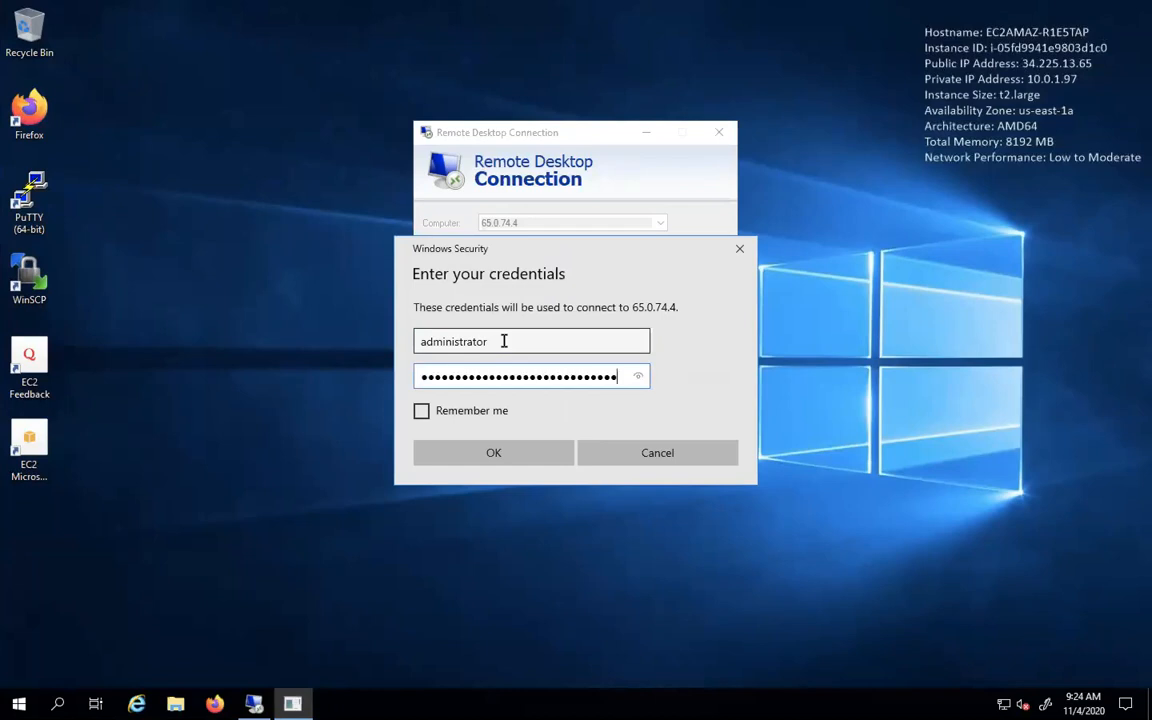
left_click(638, 377)
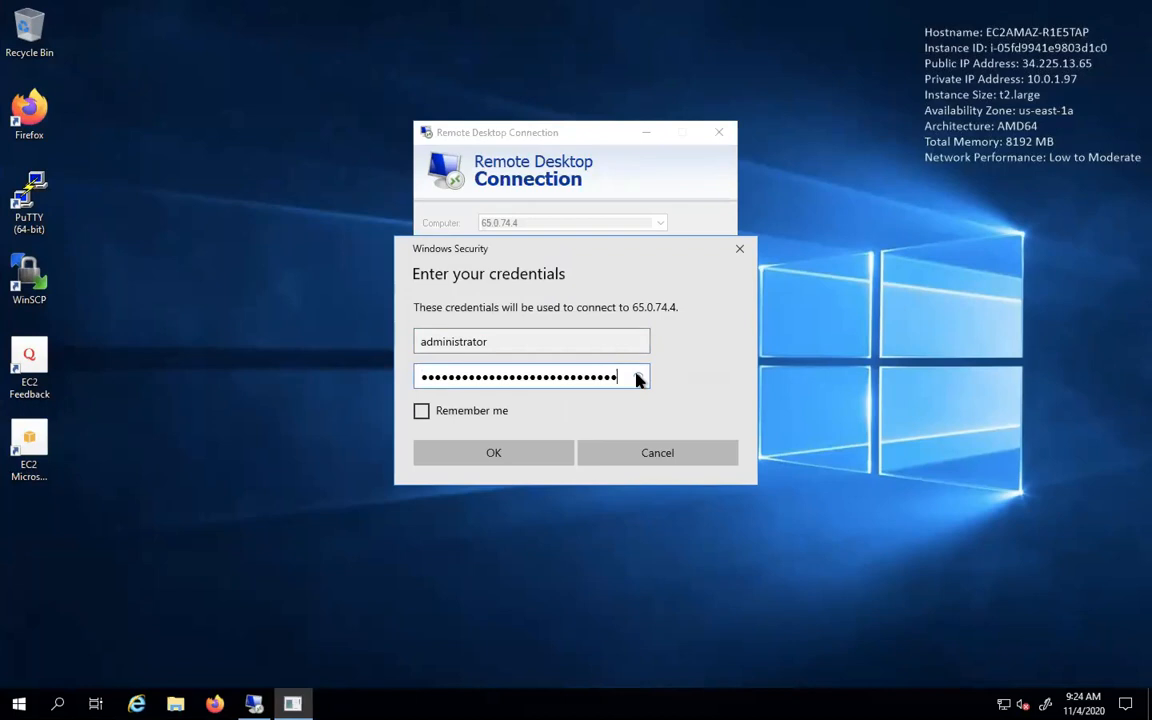
Connect to 65.0.74.4 despite the certificate errors and decline making the server discoverable on the network.
left_click(511, 460)
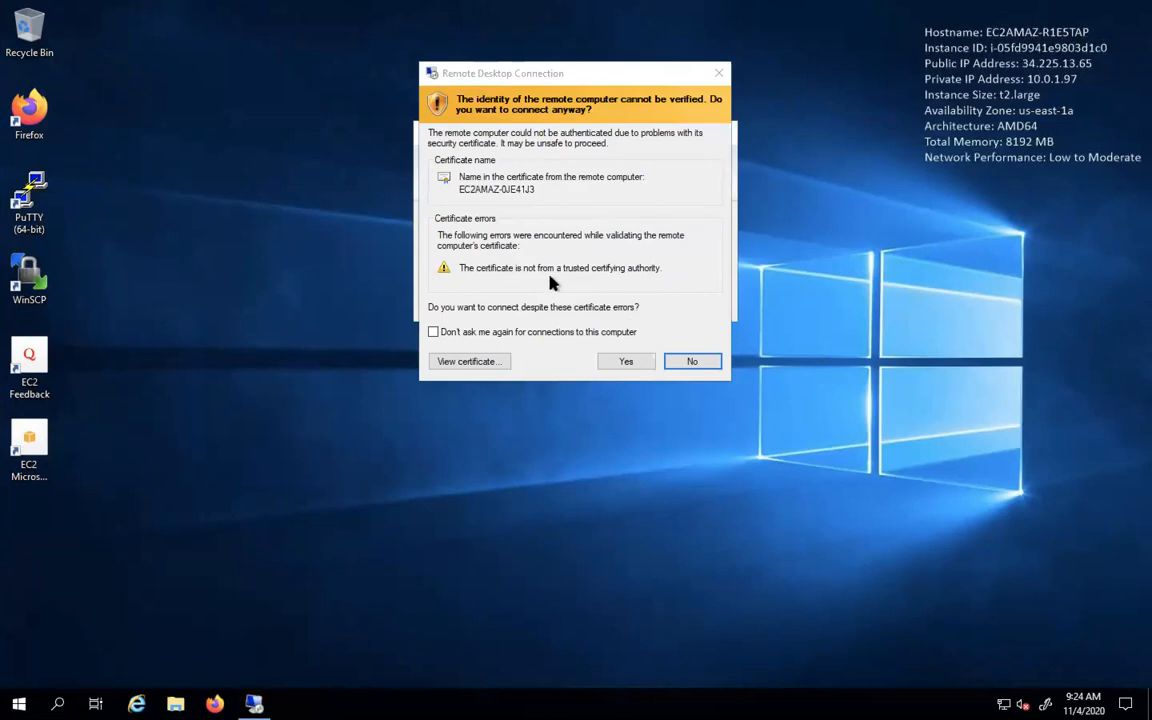
left_click(627, 362)
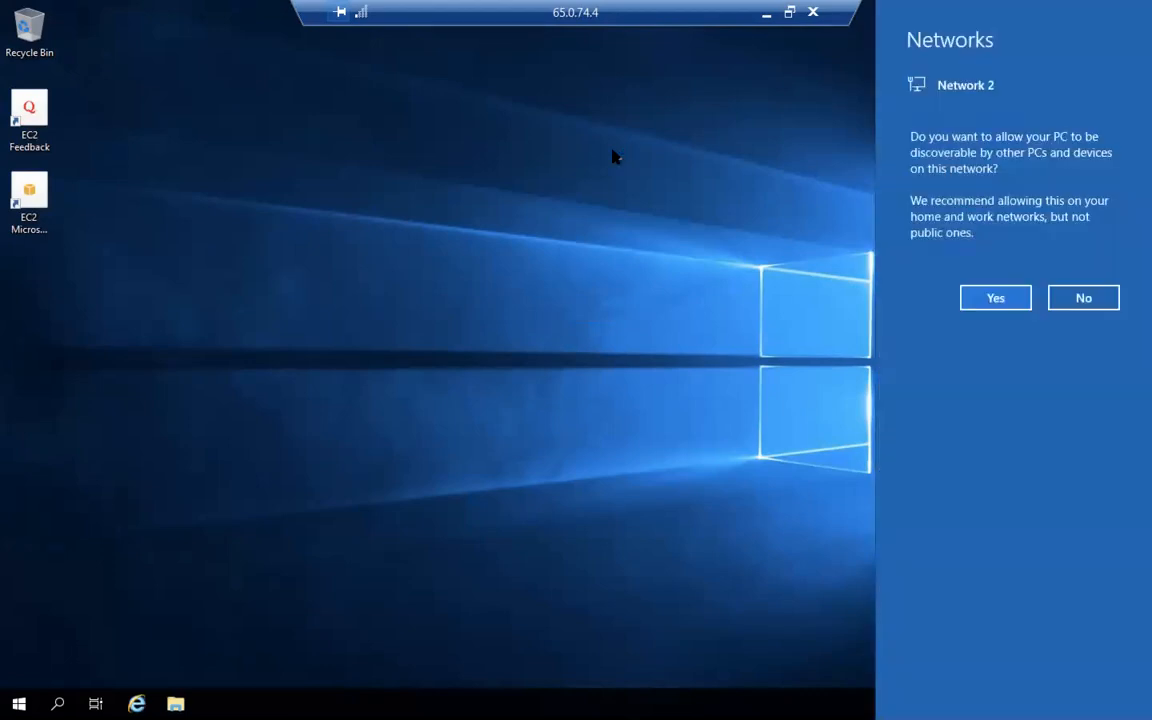
left_click(1082, 298)
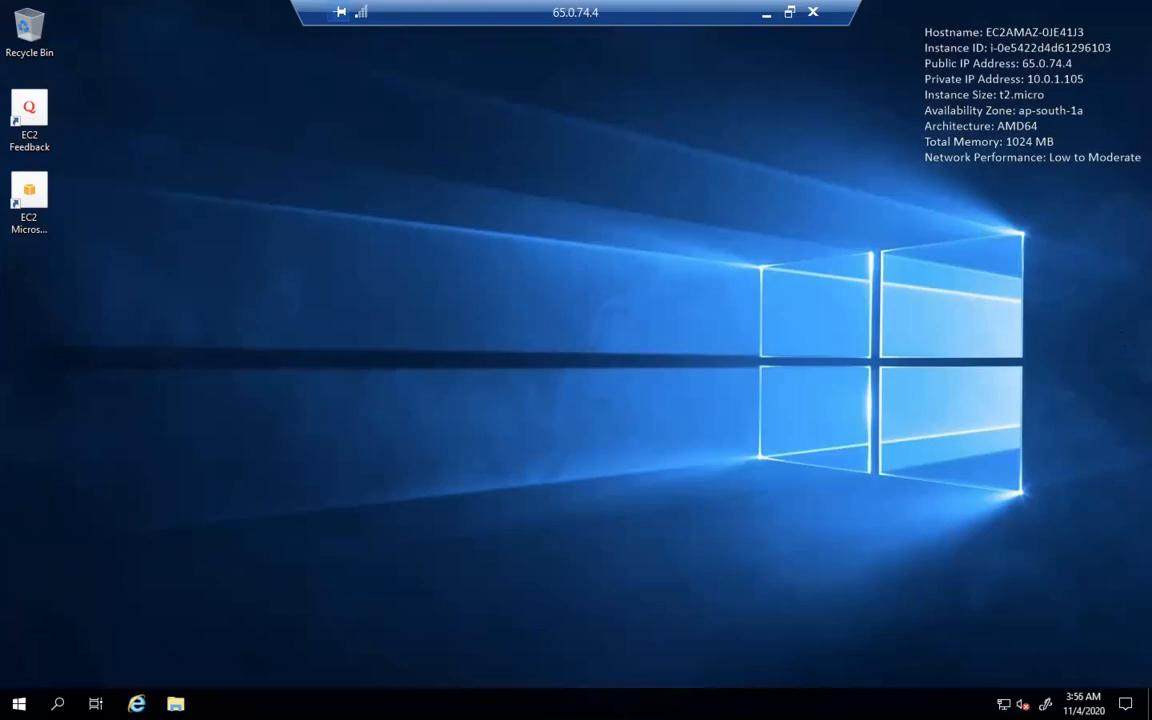
Open Windows PowerShell on the remote server to view its prompt, and close it again.
left_click(18, 704)
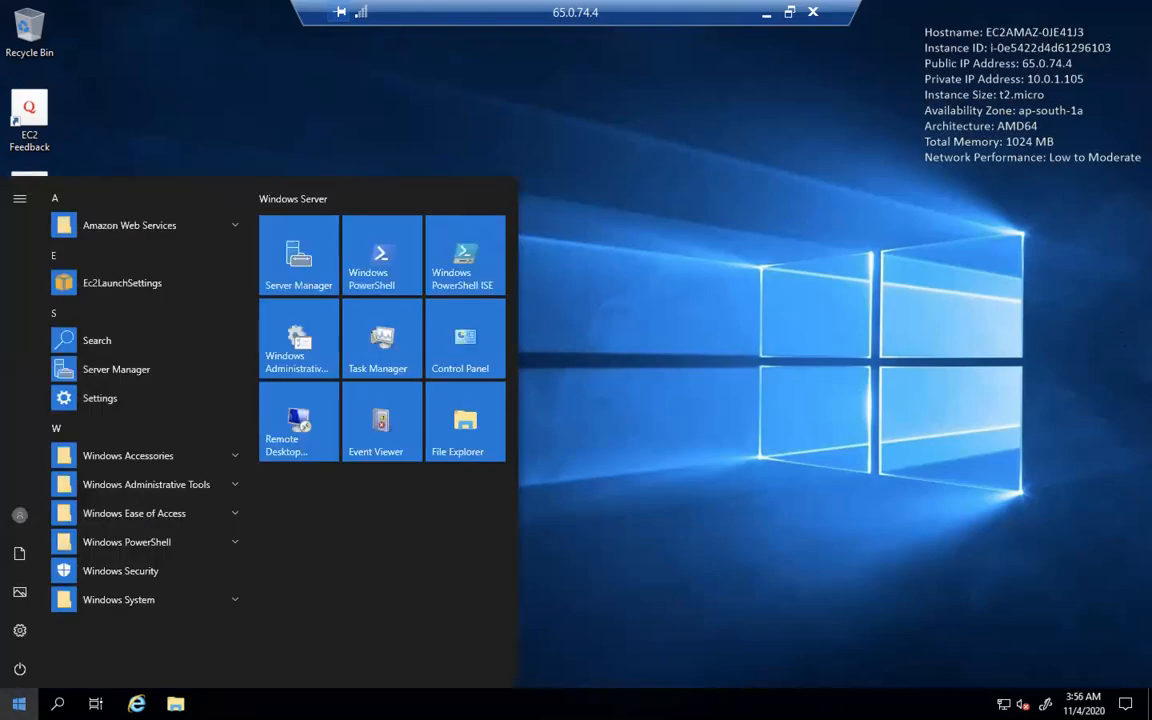
left_click(387, 268)
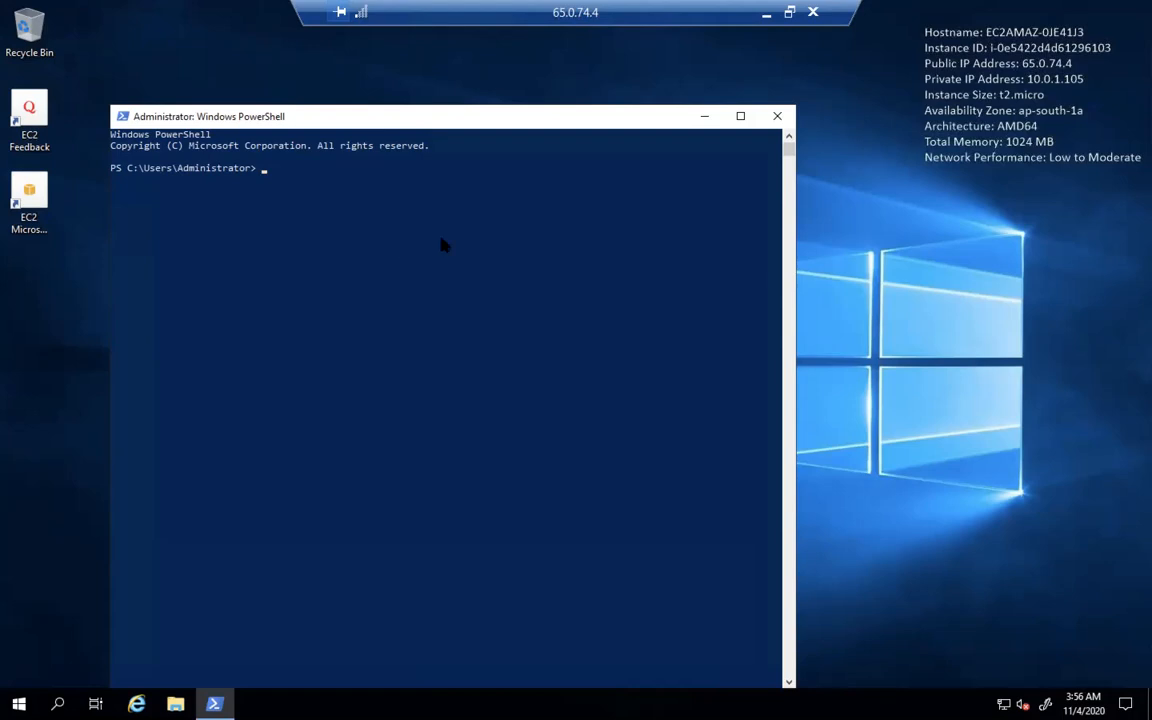
left_click(780, 119)
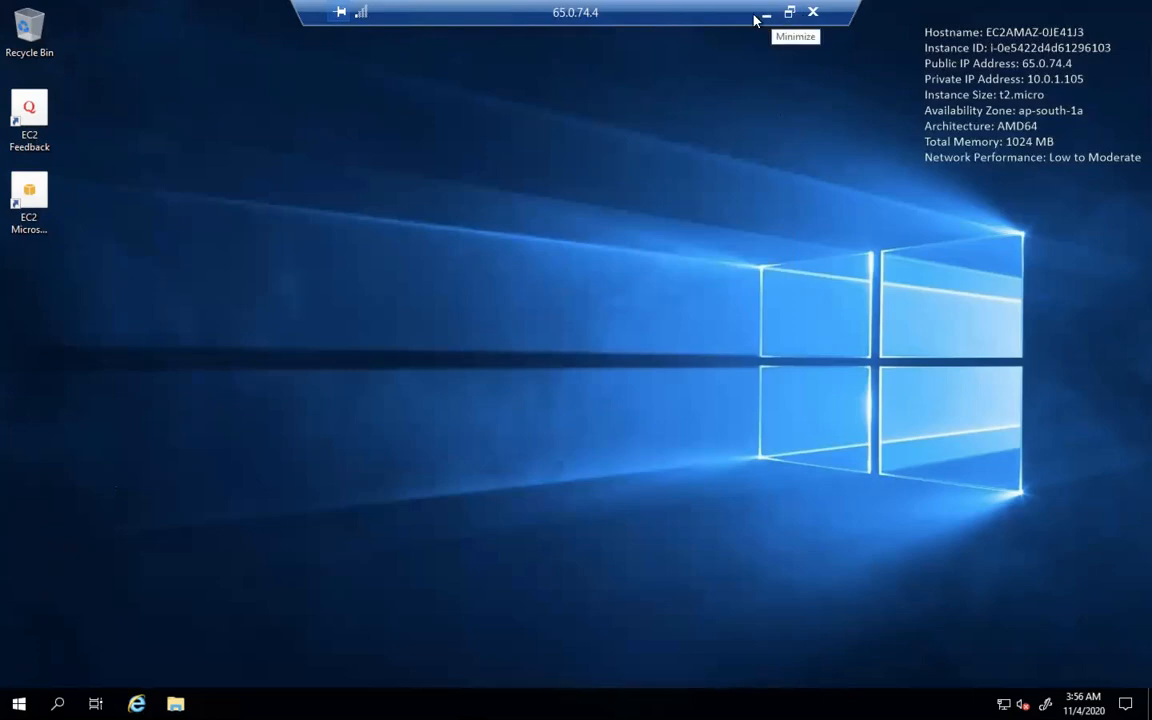
In Firefox, leave MyWindowsServer's connection page for the EC2 instances list, and switch back to the remote desktop session.
key("ctrl+Left")
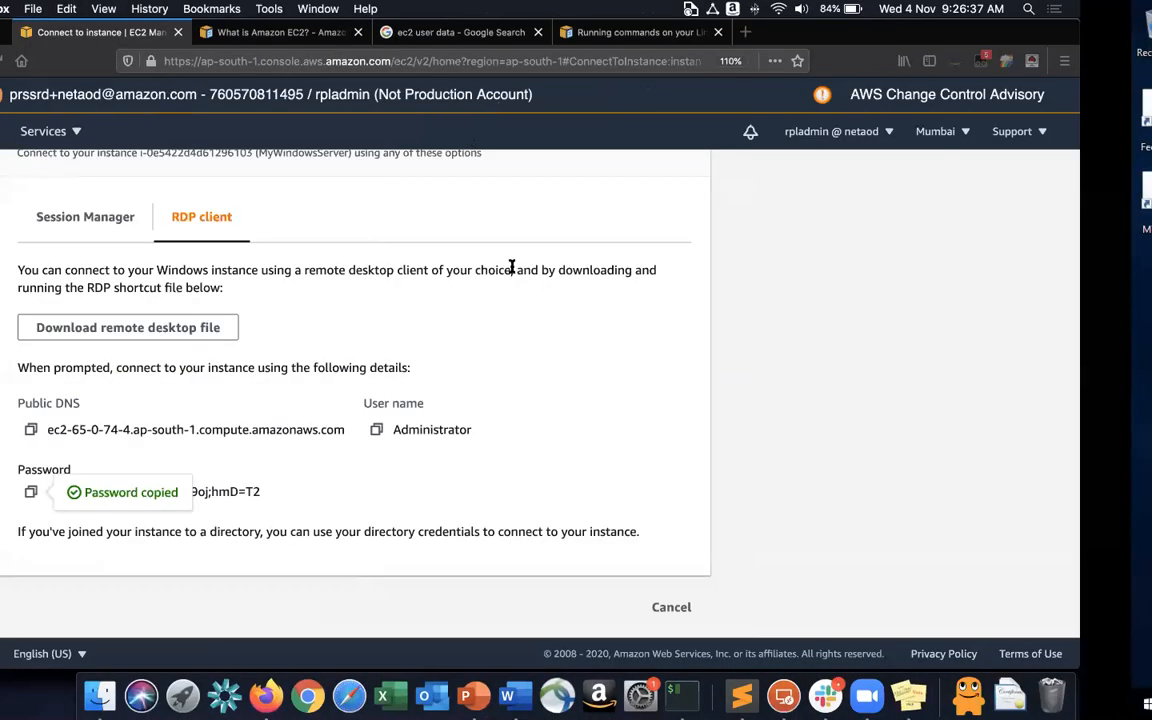
left_click(748, 610)
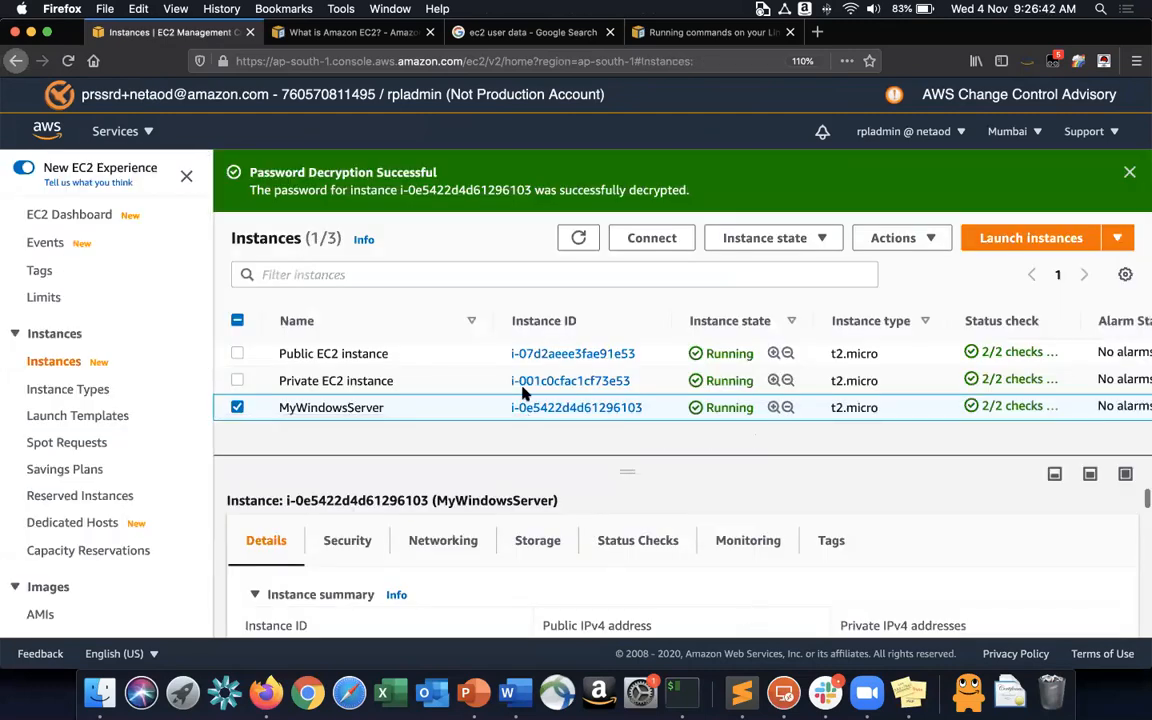
key("ctrl+Right")
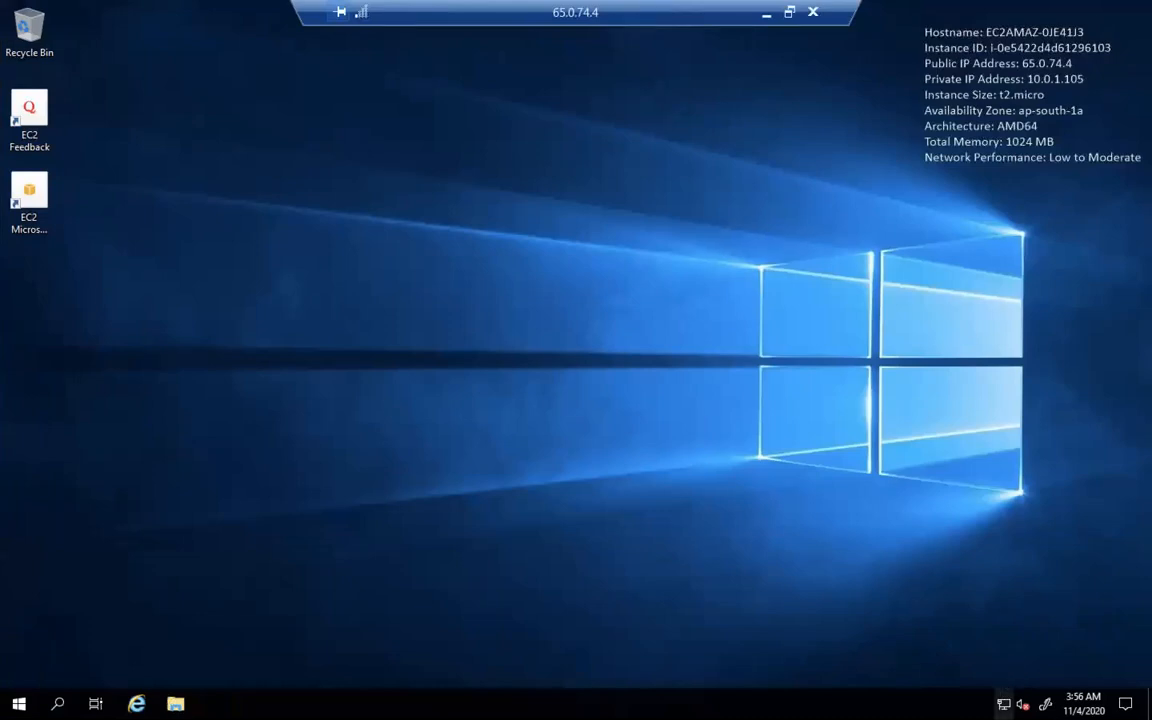
left_click(1003, 704)
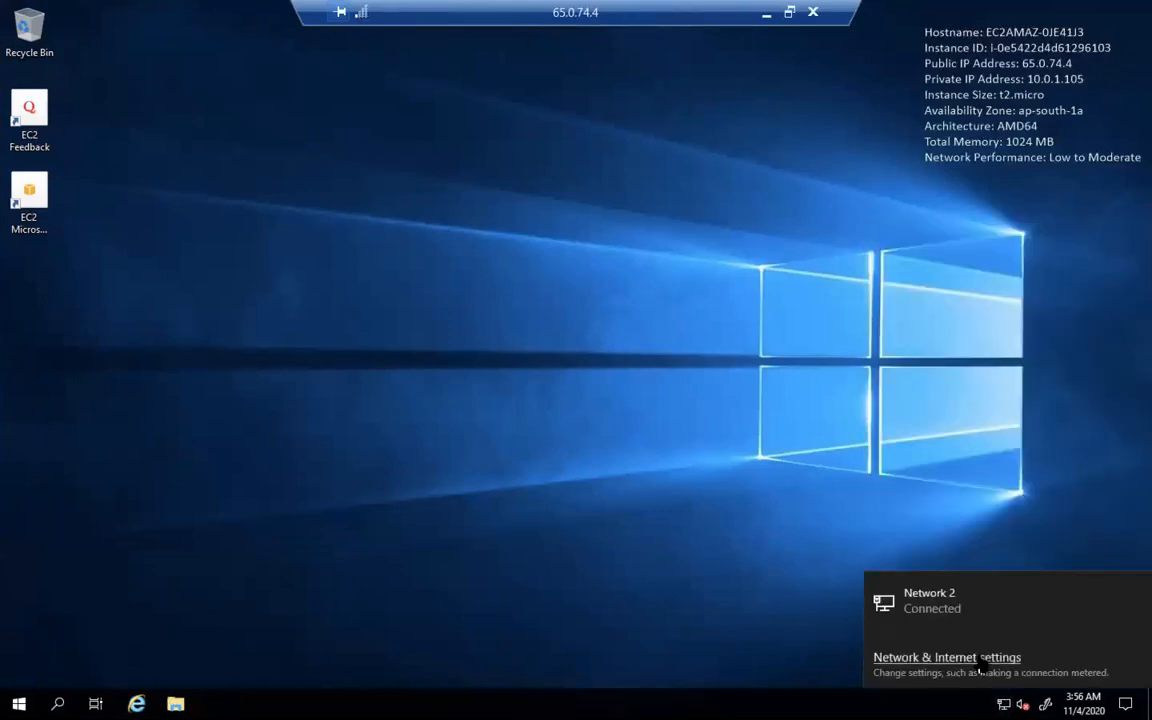
left_click(980, 662)
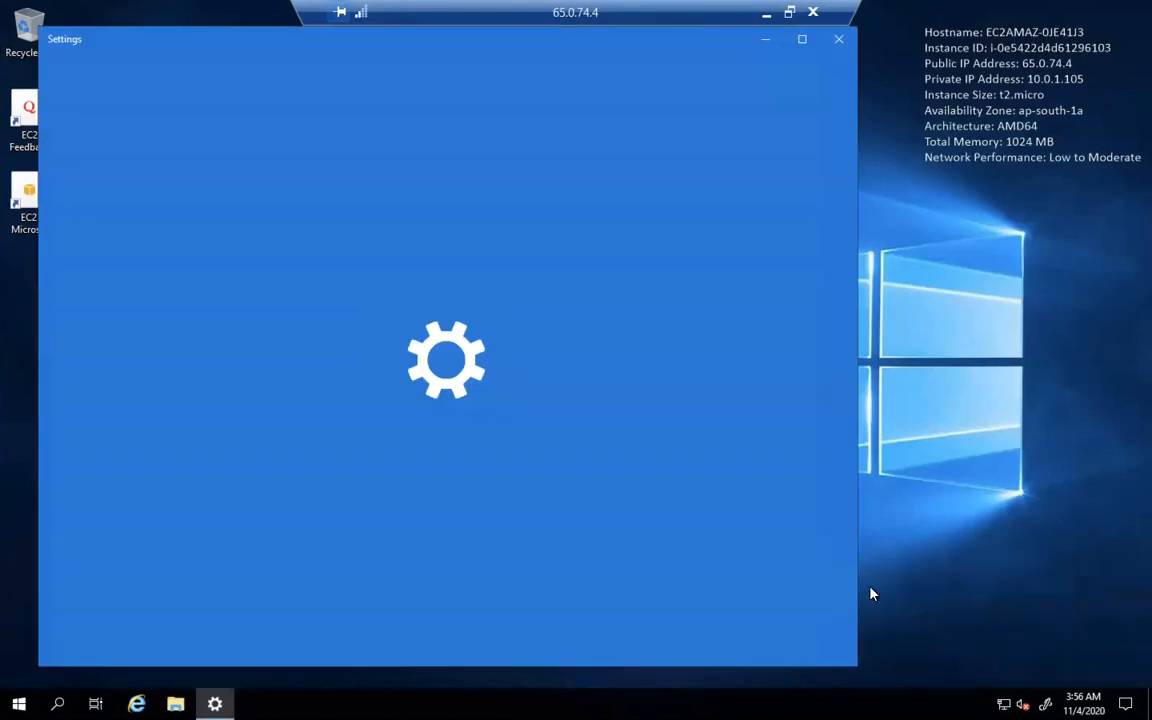
left_click(838, 40)
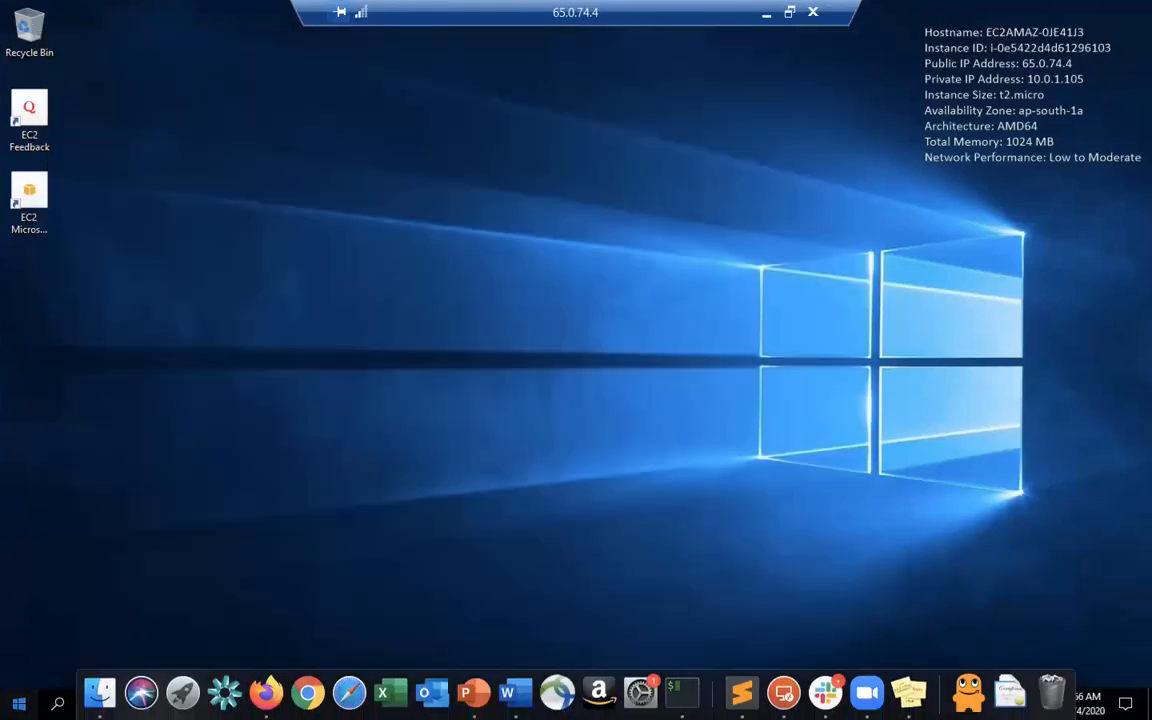
Open the server's network adapter list from Control Panel's Network and Sharing Center.
left_click(18, 704)
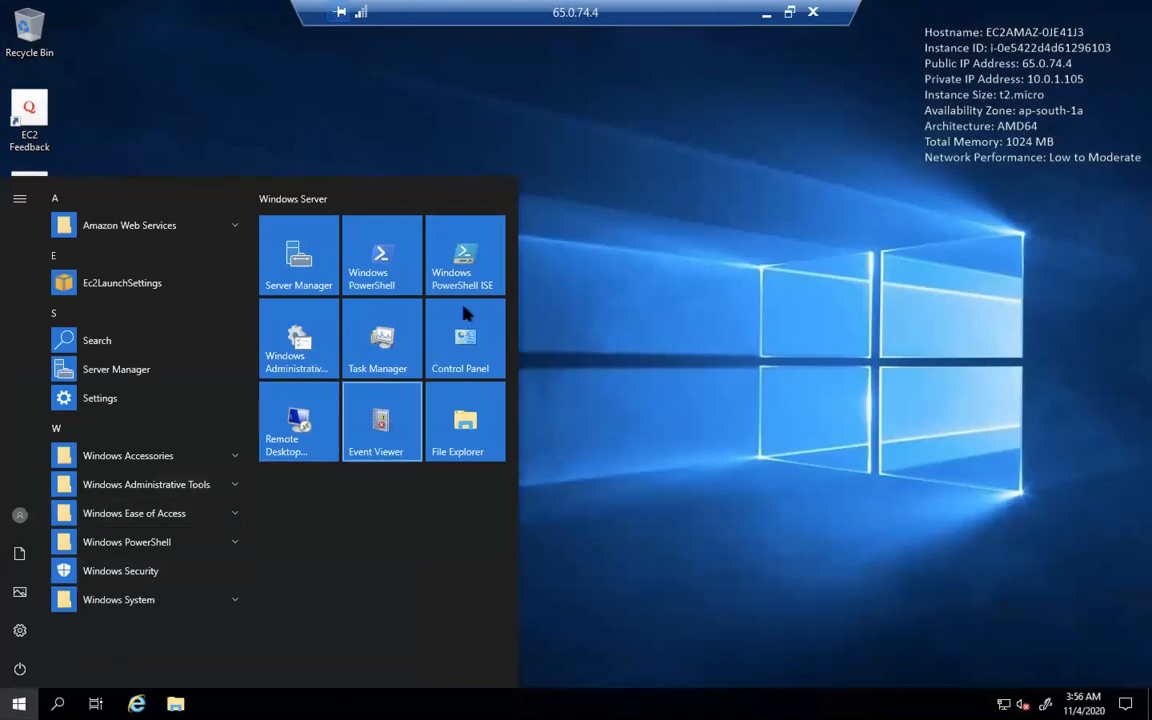
left_click(462, 342)
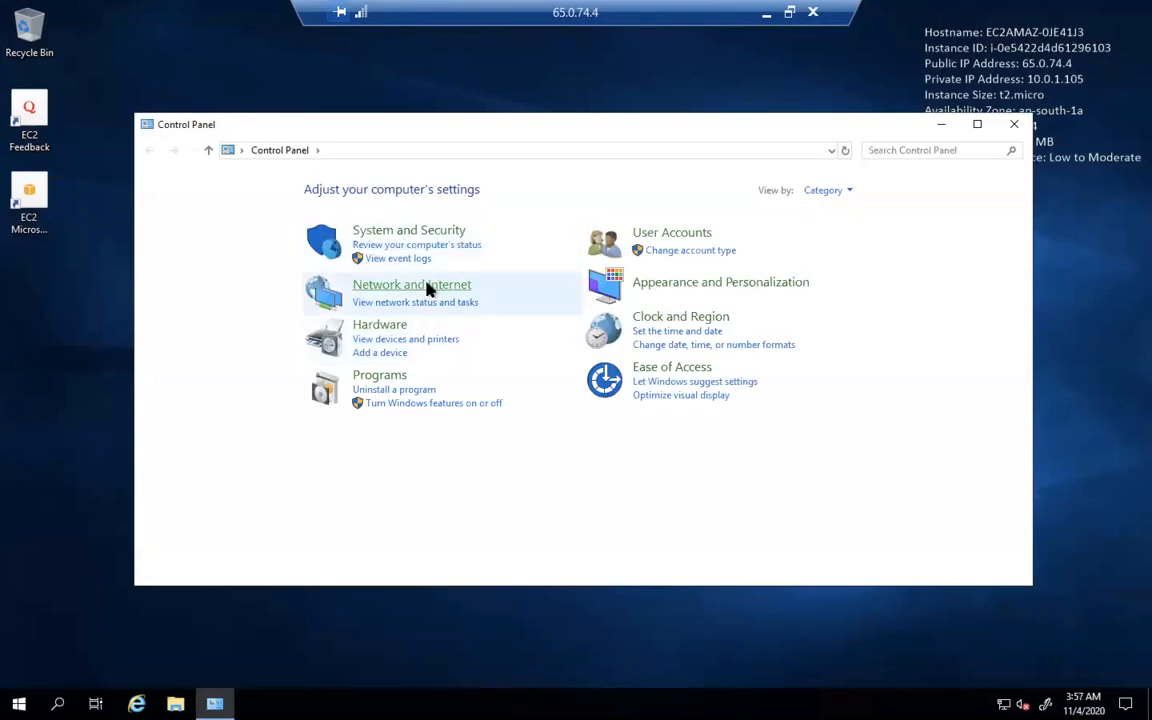
left_click(428, 288)
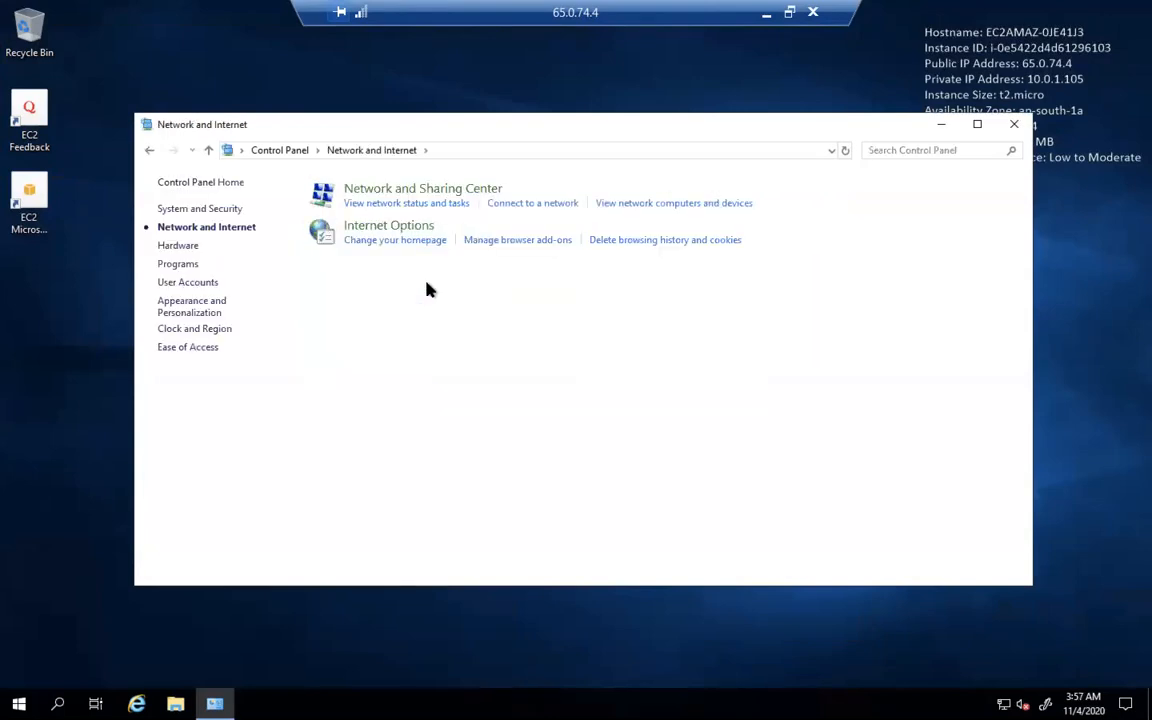
left_click(377, 189)
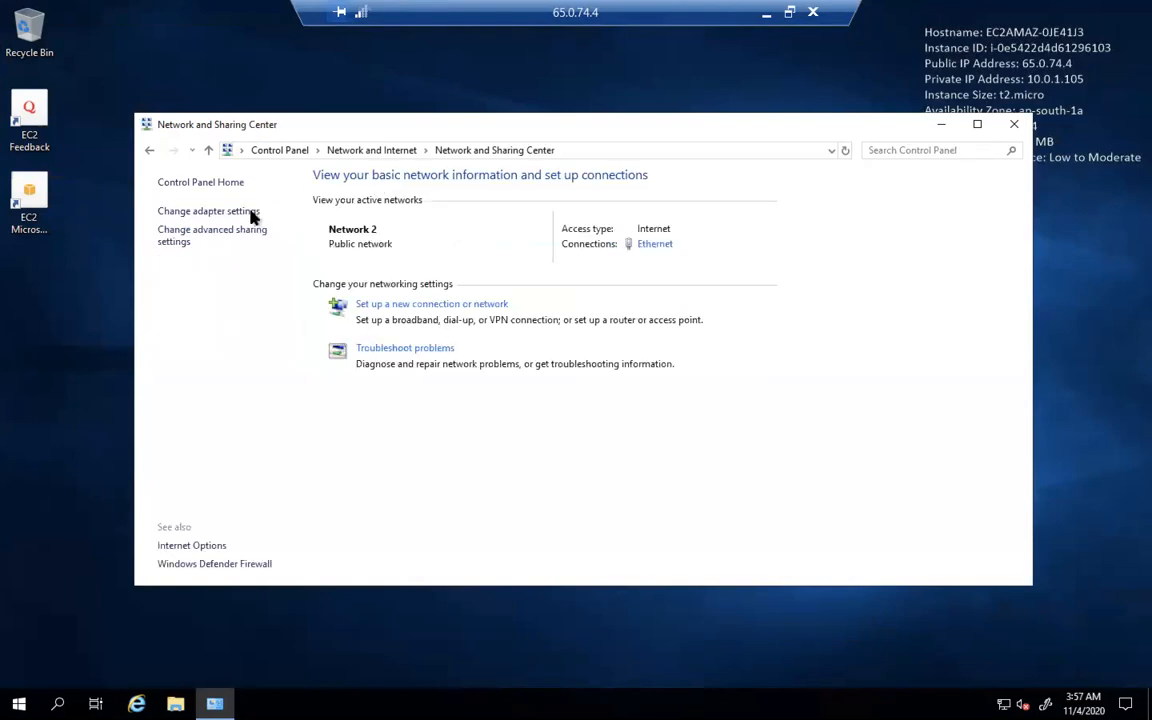
left_click(245, 212)
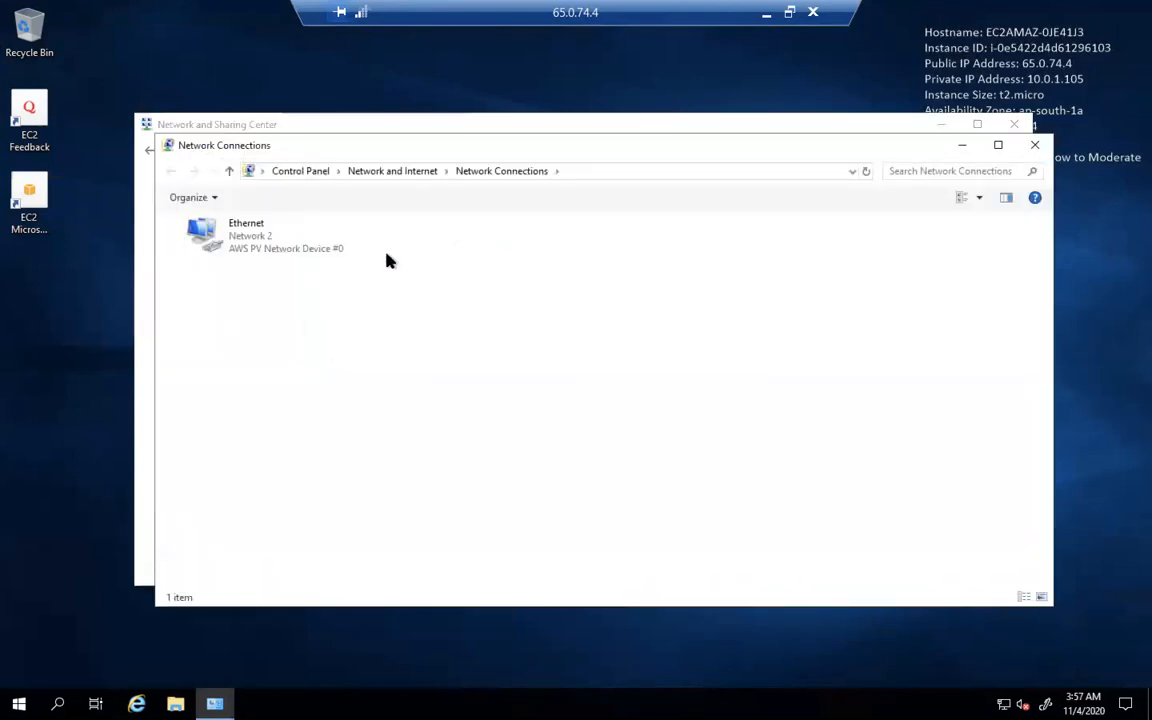
Check the IPv4 address in the Ethernet adapter's network connection details, and close the details and status dialogs.
left_click(267, 247)
double_click(267, 247)
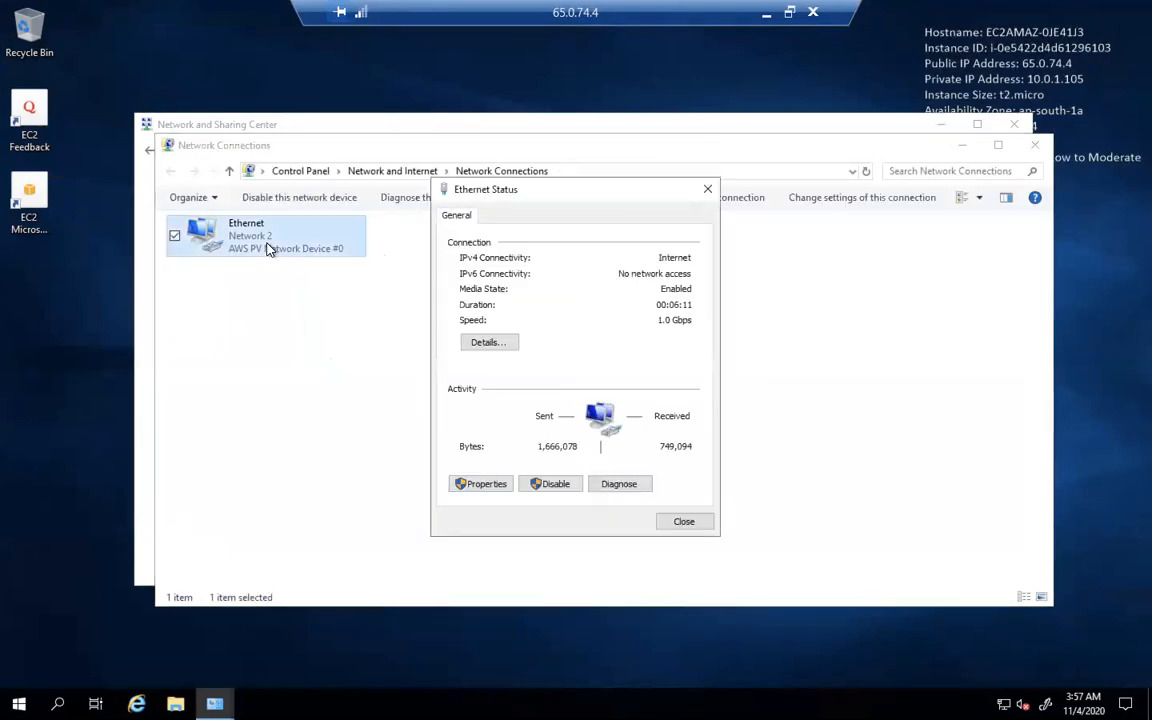
left_click(489, 343)
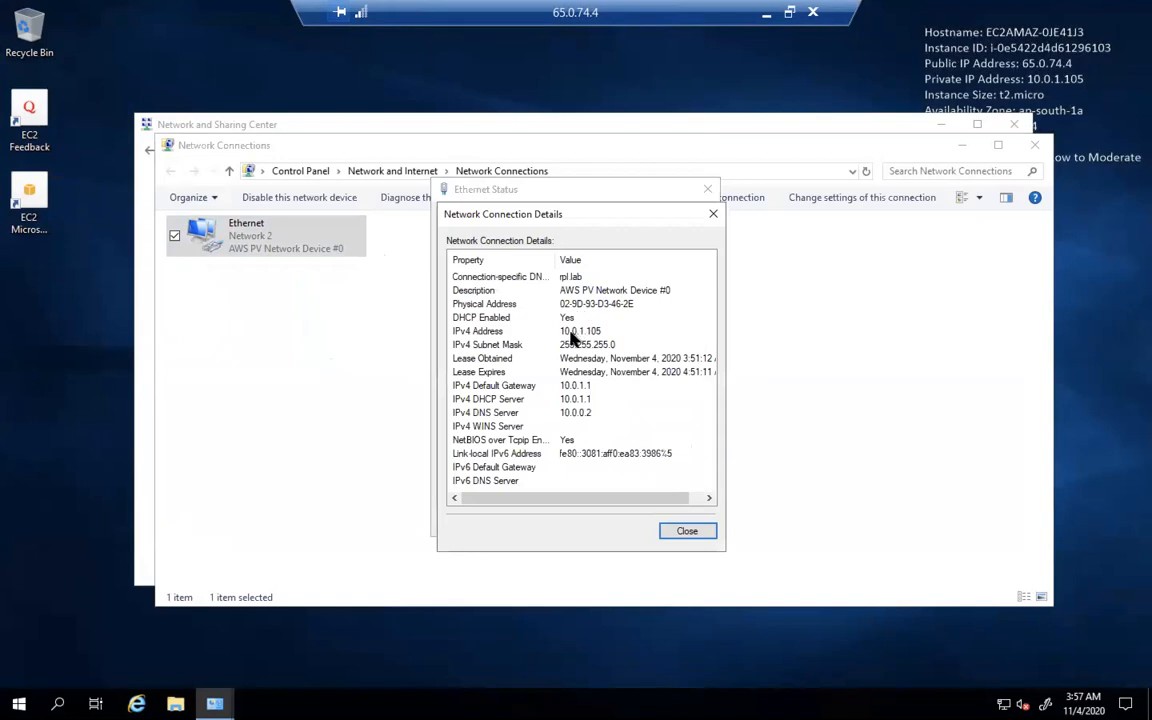
left_click(566, 331)
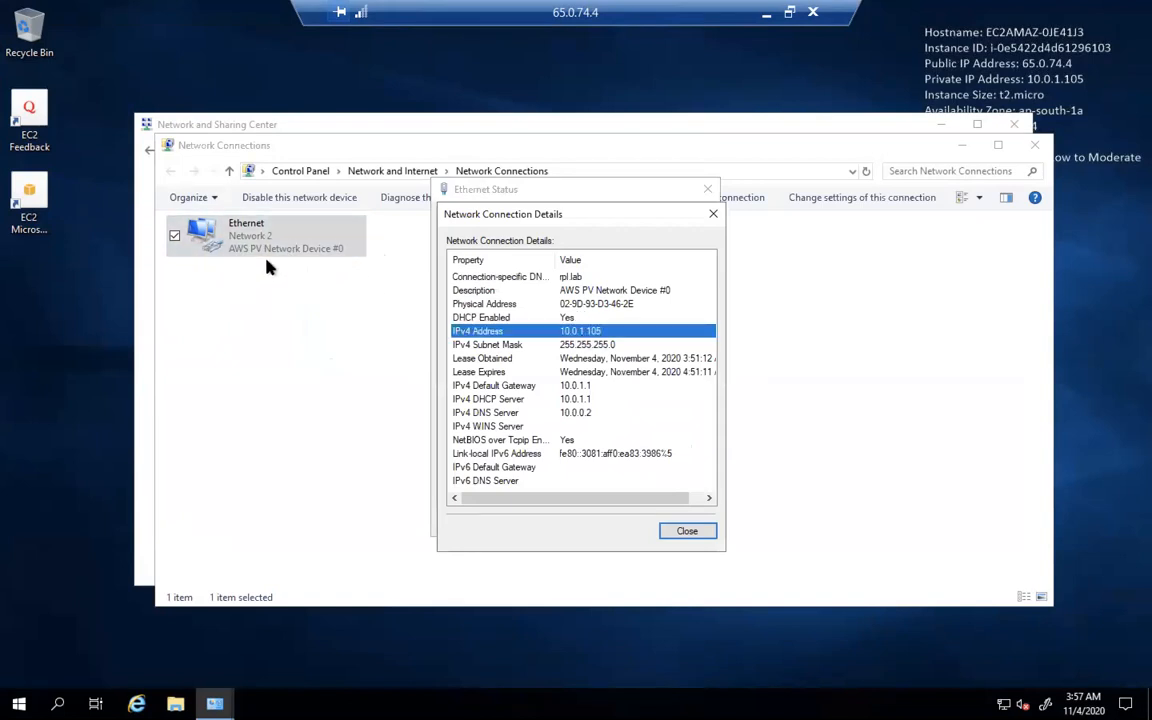
left_click(685, 531)
left_click(707, 189)
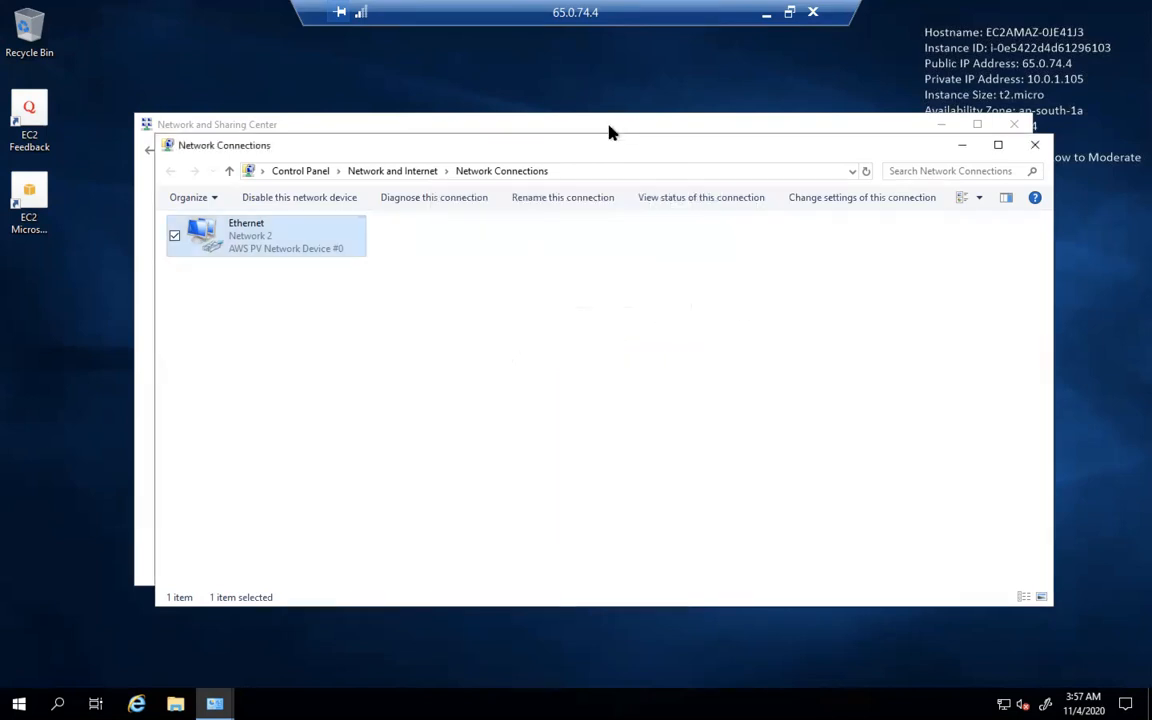
Switch to Firefox and open the EC2 console's Network Interfaces page.
key("ctrl+Left")
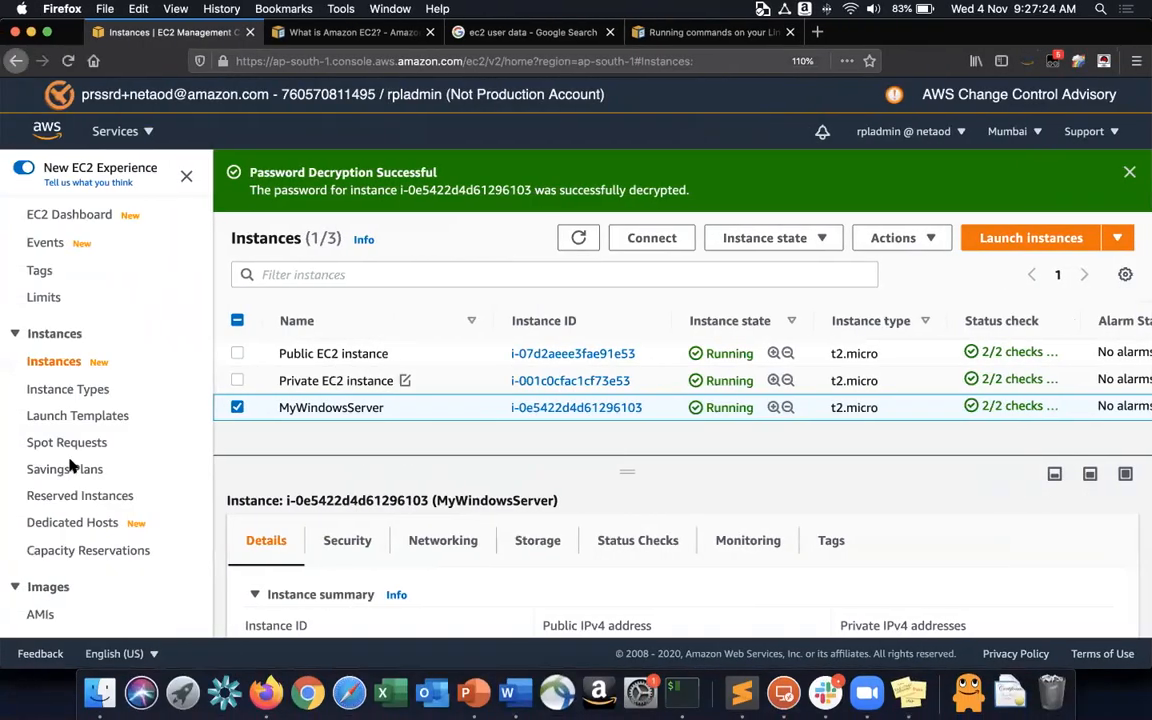
scroll(90, 495, "down", 4)
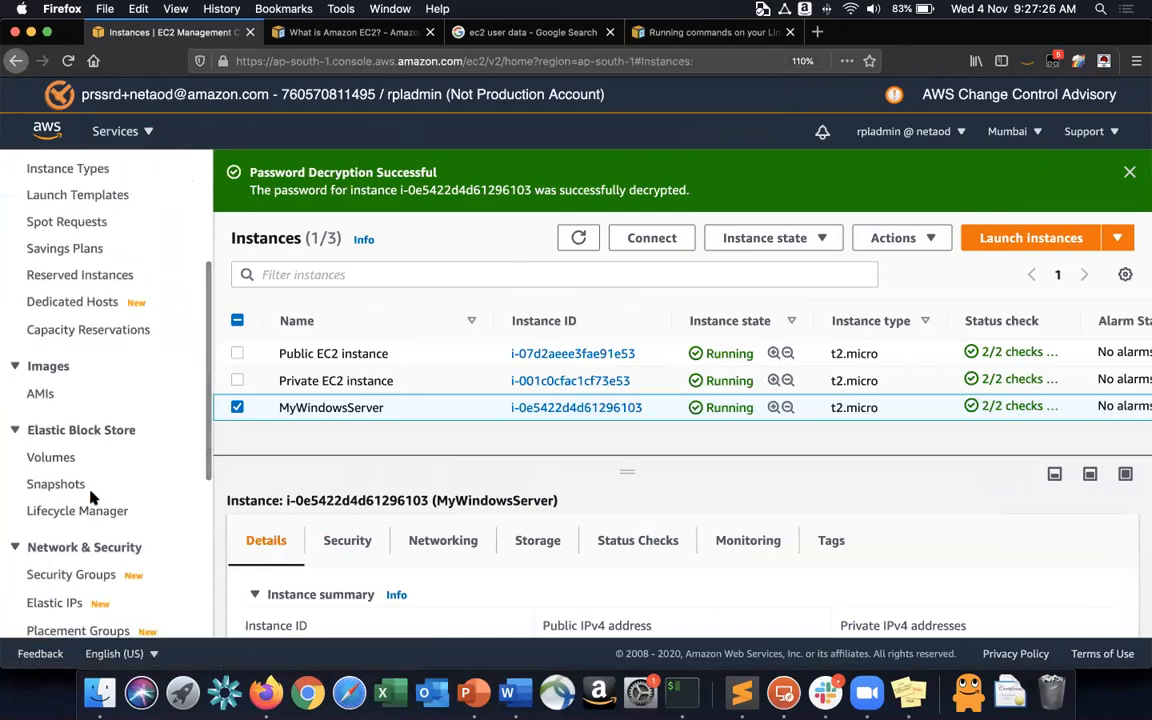
scroll(90, 497, "down", 3)
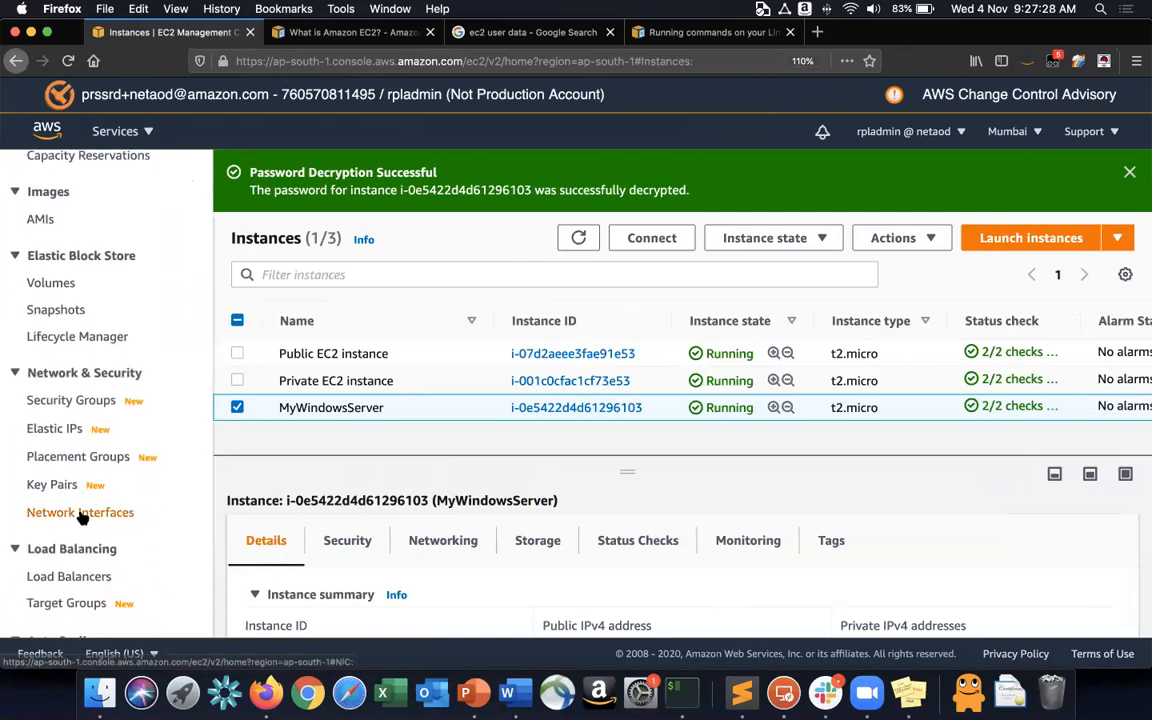
left_click(82, 514)
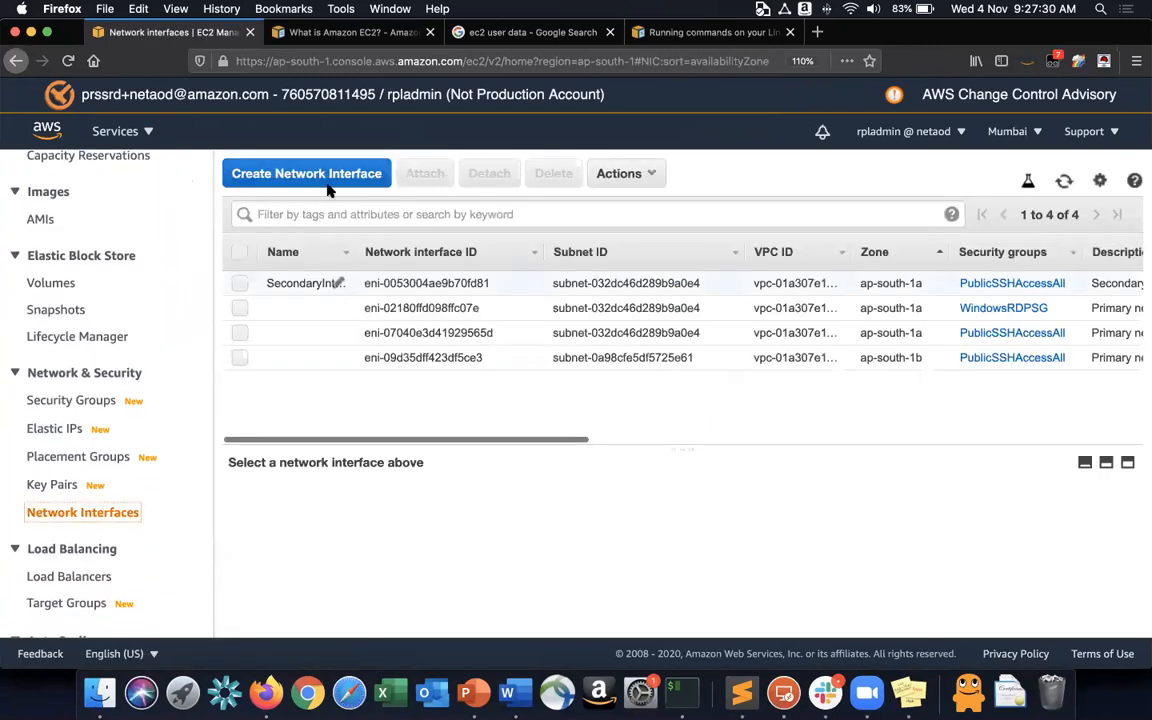
Start a new network interface with the description WindowsNIC2 and place it in Subnet1 in ap-south-1a.
left_click(347, 175)
left_click(308, 286)
type("WindowsNIC2")
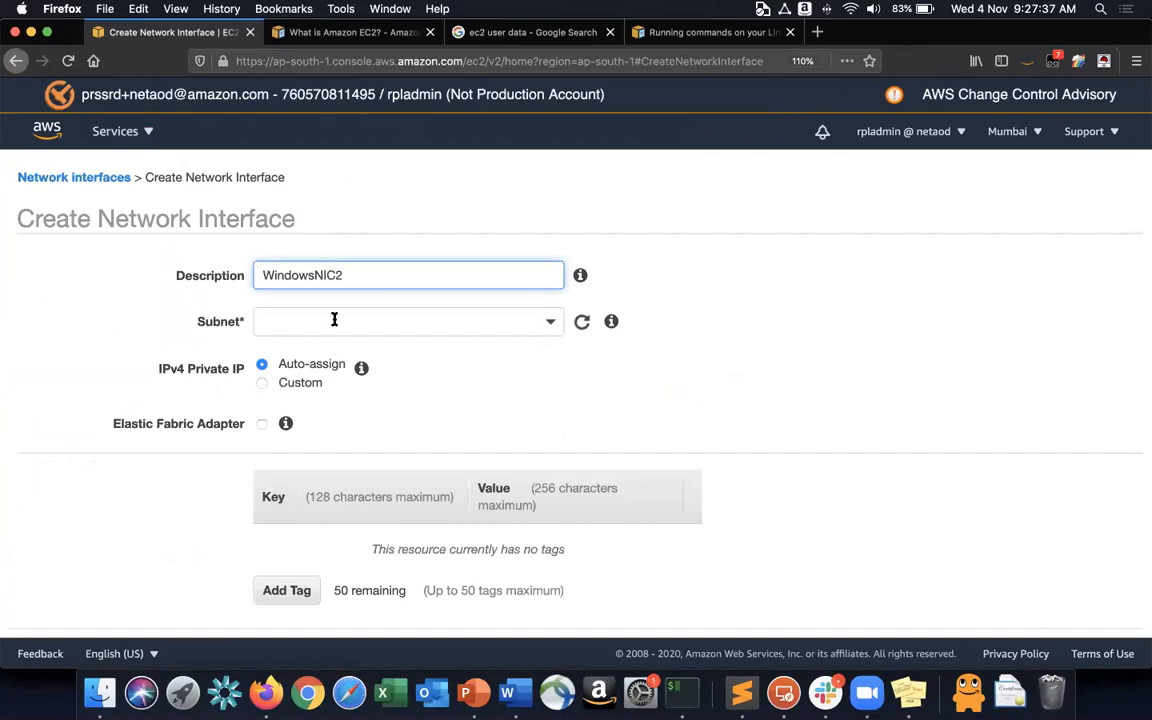
left_click(334, 319)
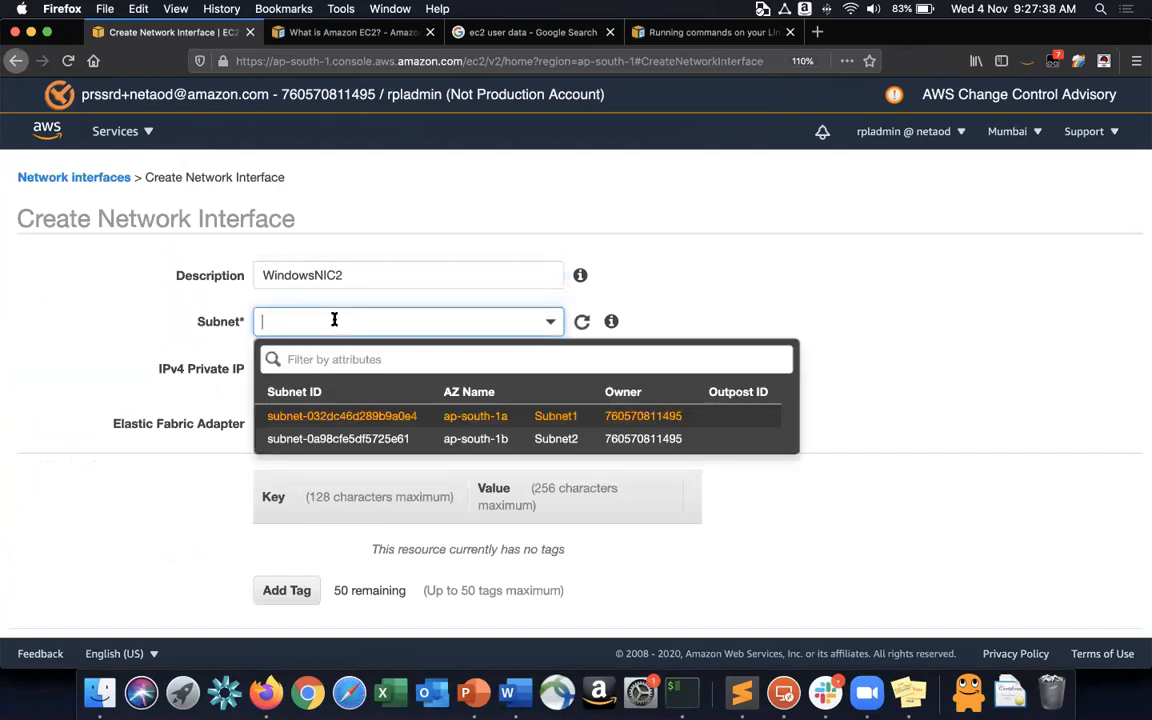
left_click(355, 414)
scroll(355, 411, "down", 3)
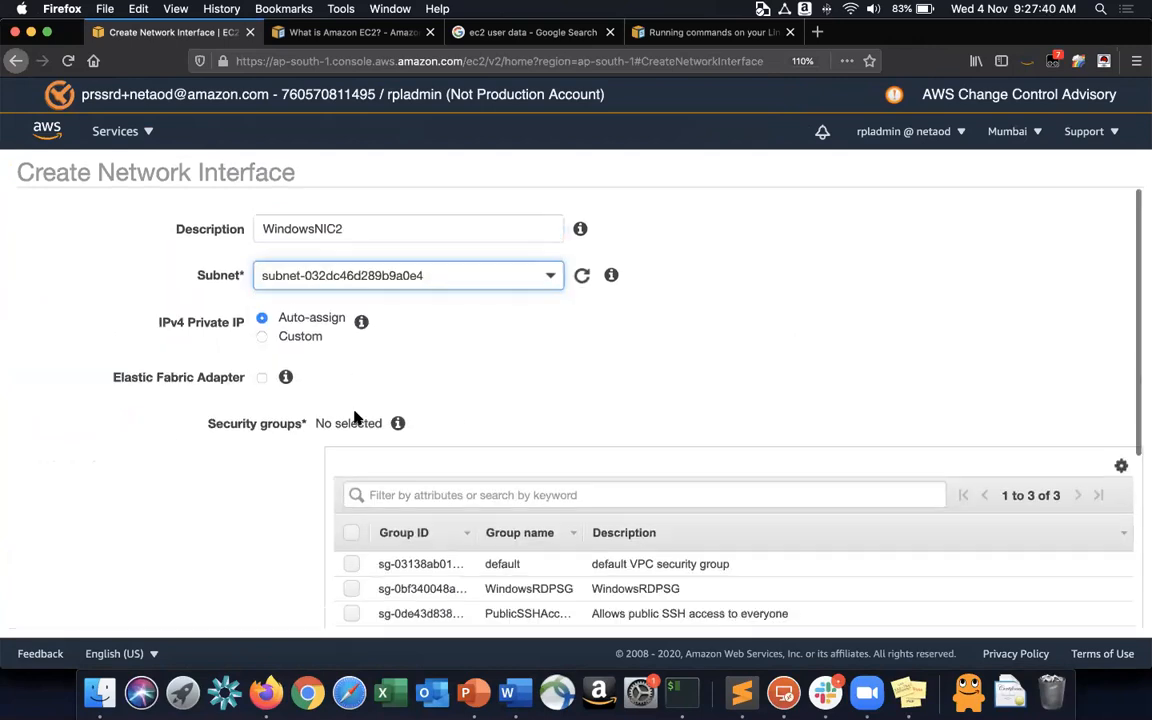
Assign the WindowsRDPSG security group to the new network interface and create it.
mouse_move(285, 339)
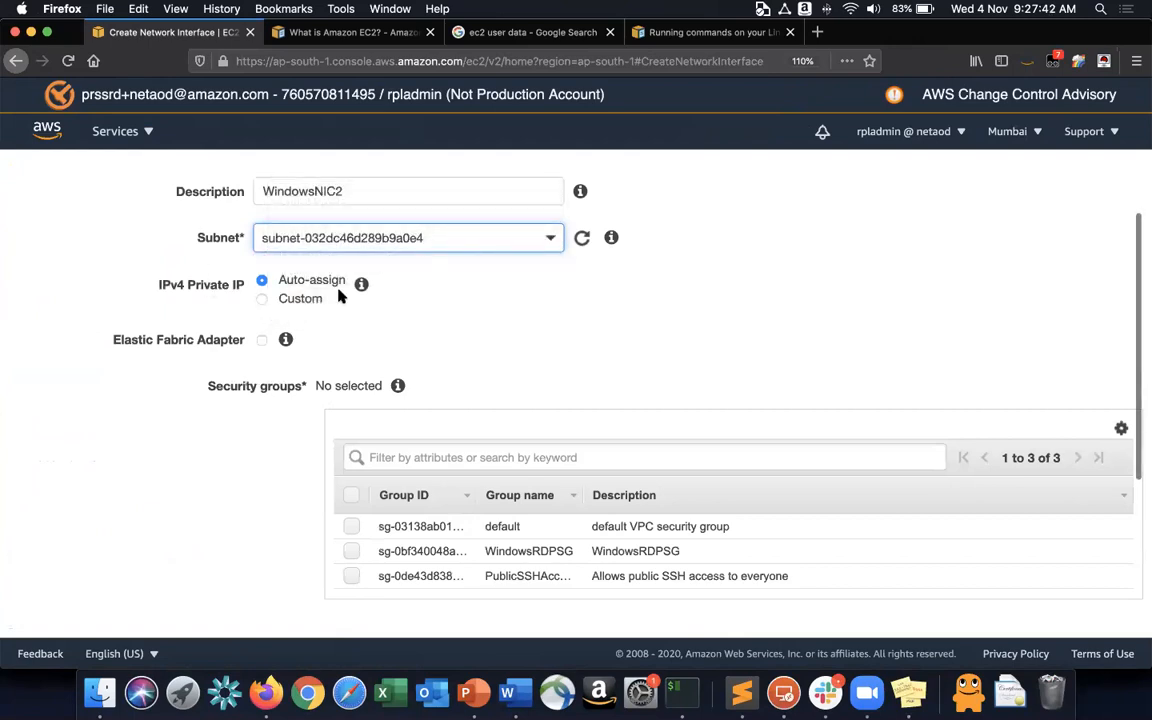
scroll(375, 371, "down", 2)
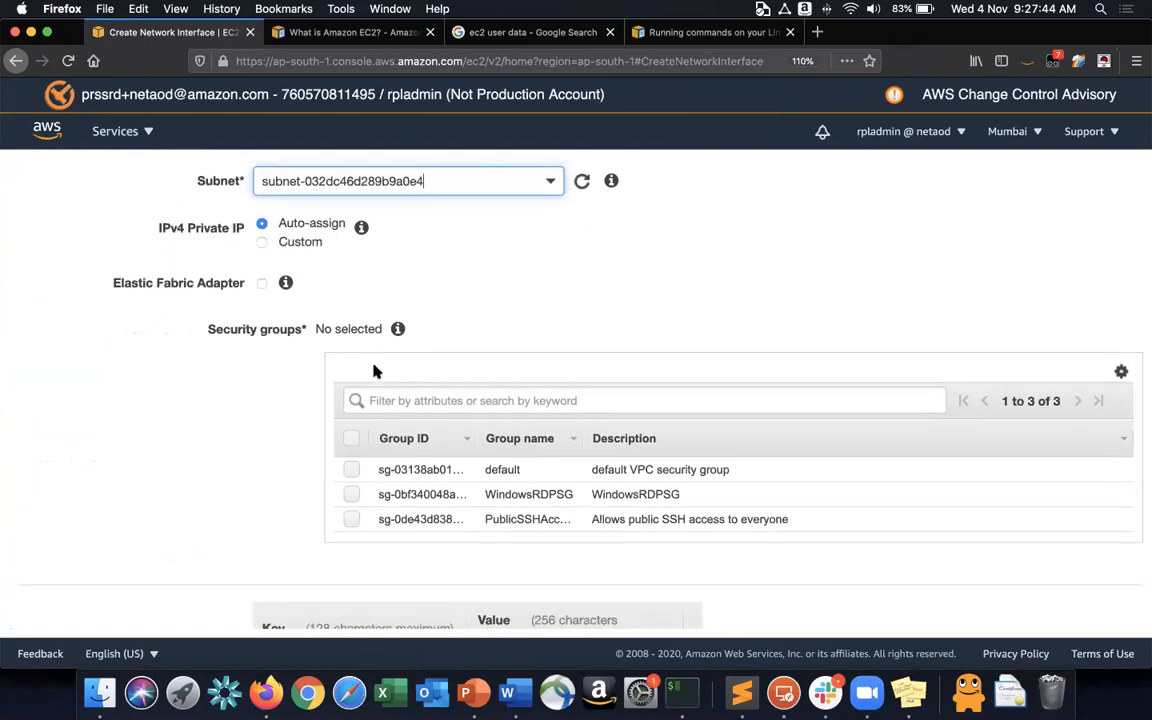
scroll(503, 311, "down", 6)
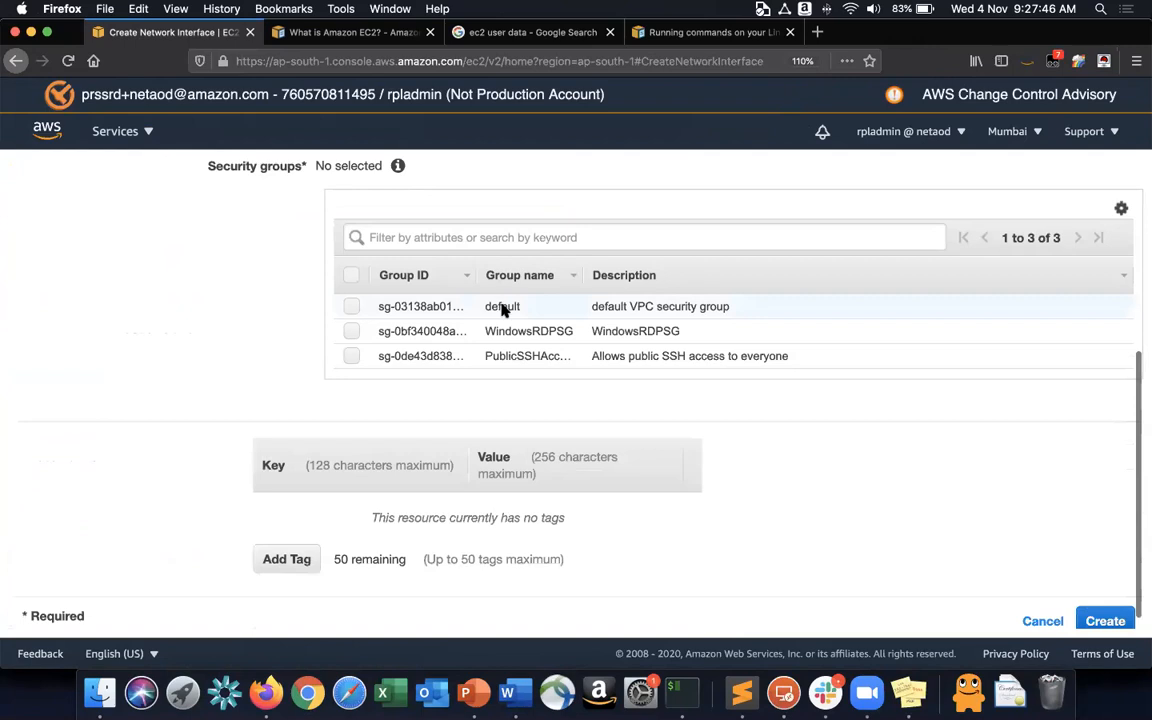
scroll(503, 311, "down", 1)
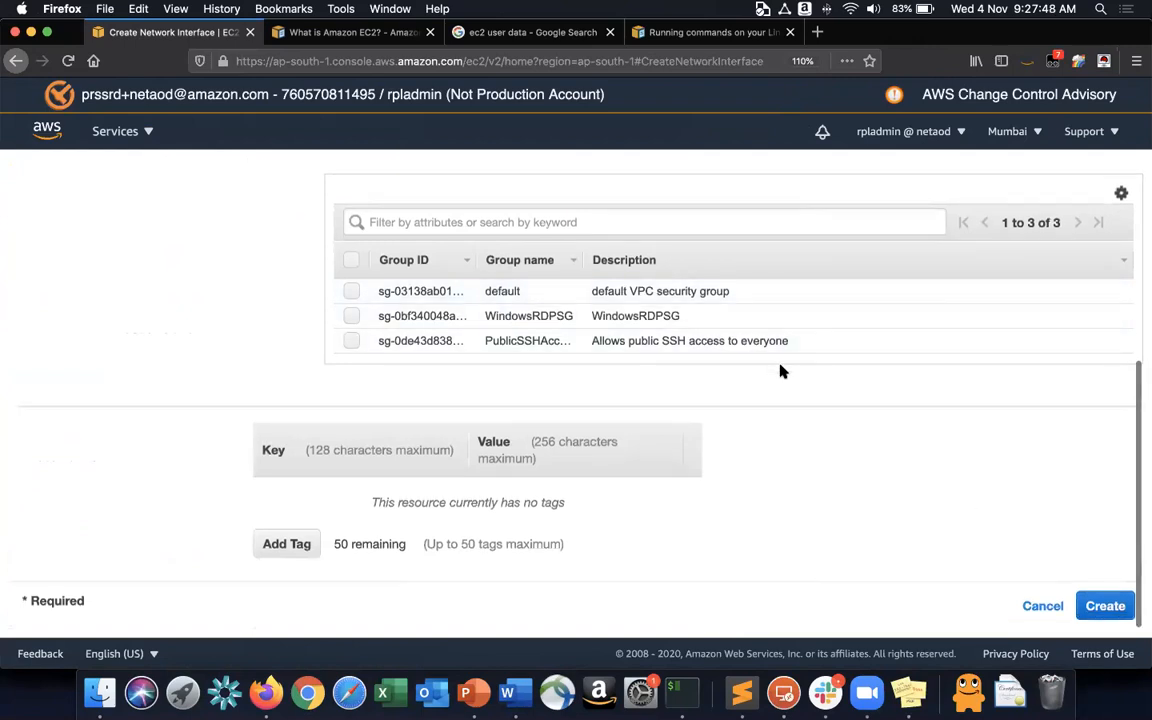
left_click(352, 316)
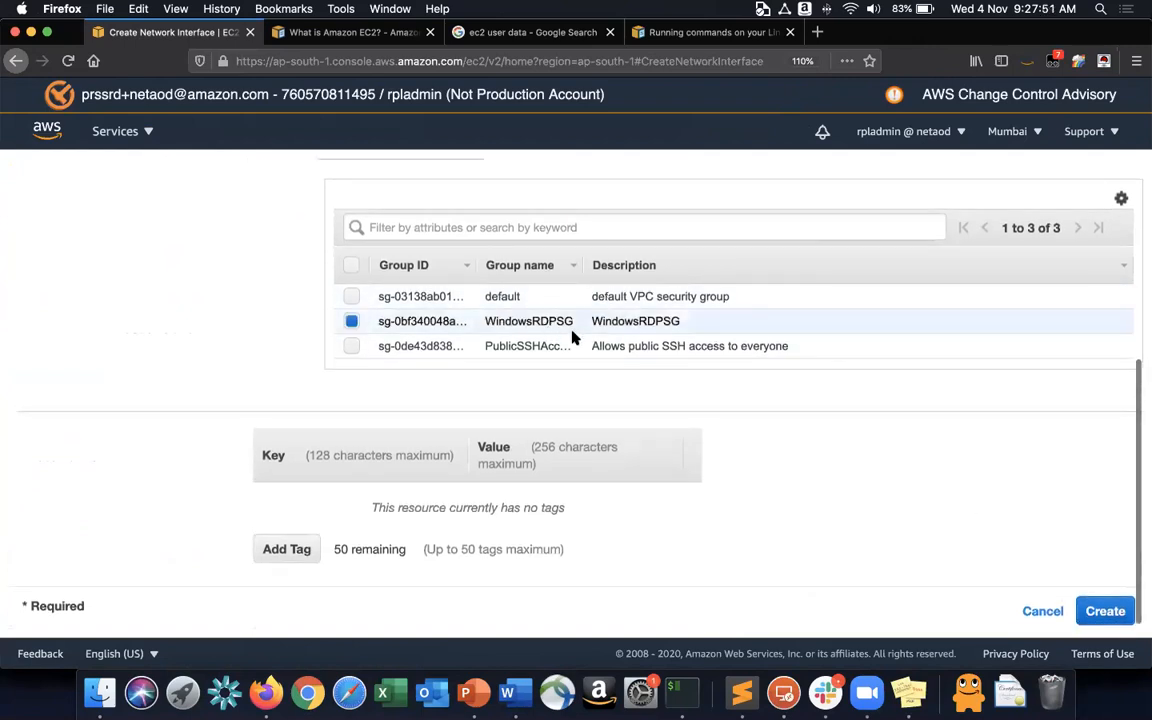
left_click(1105, 611)
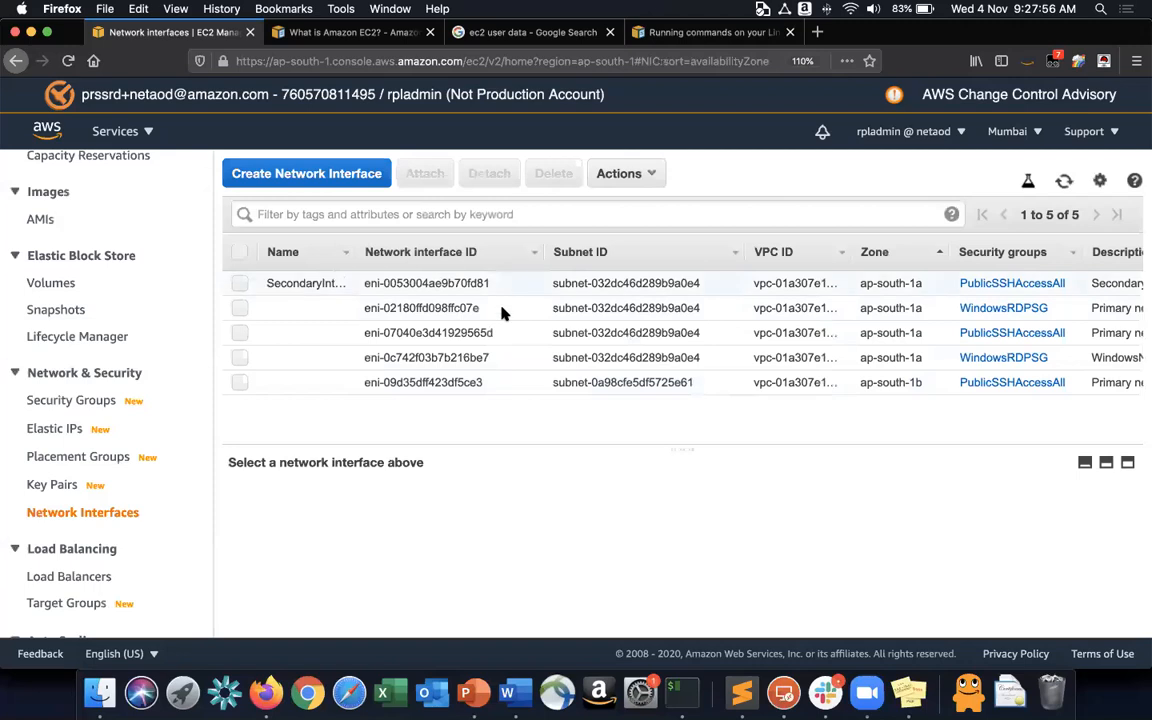
Attach the WindowsNIC2 network interface to the MyWindowsServer instance.
scroll(494, 381, "right", 2)
scroll(494, 381, "right", 1)
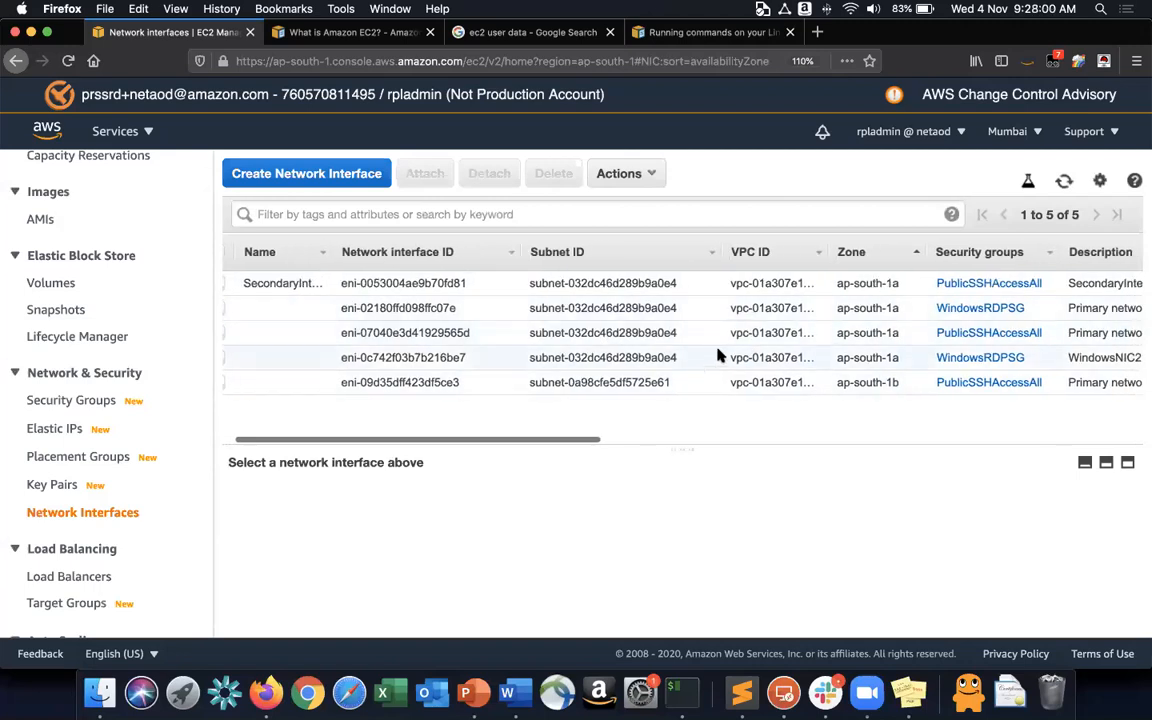
left_click(717, 356)
scroll(992, 360, "right", 10)
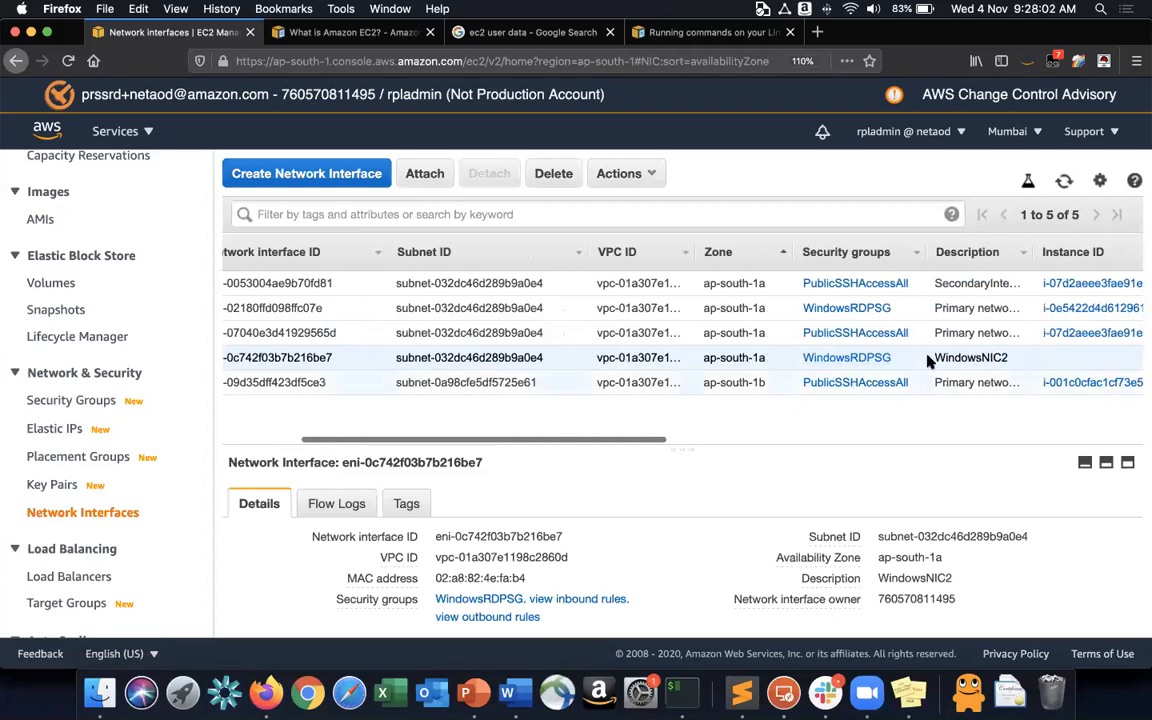
scroll(928, 360, "left", 12)
left_click(641, 174)
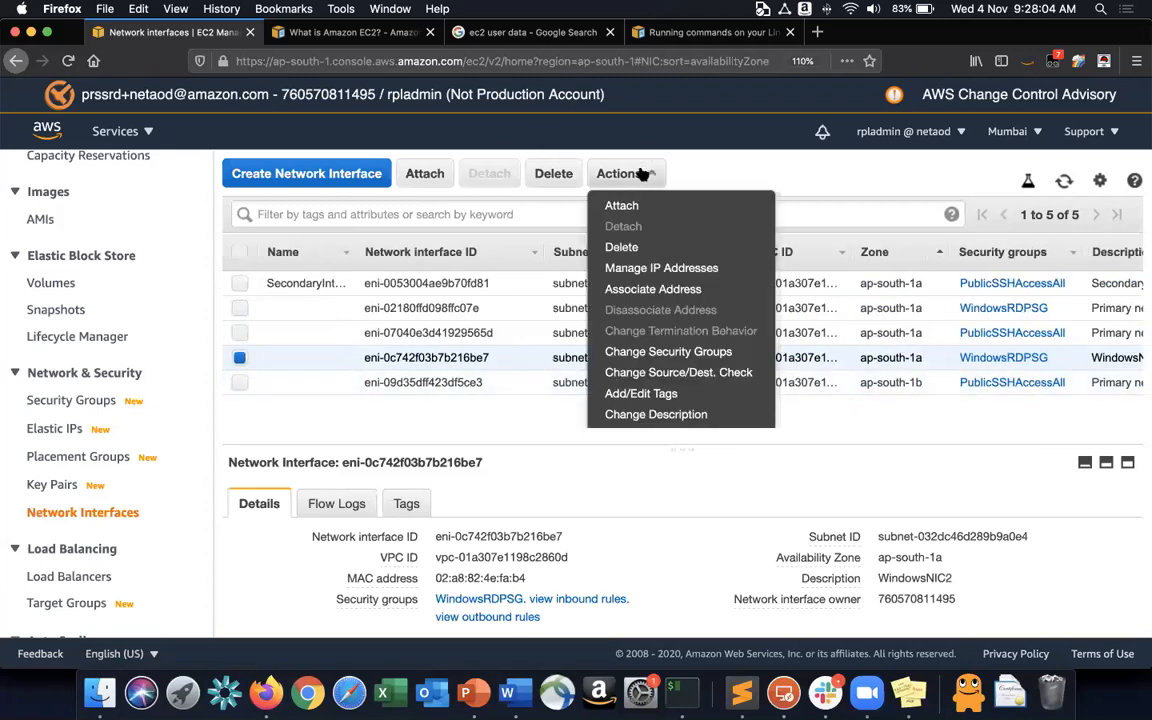
left_click(622, 205)
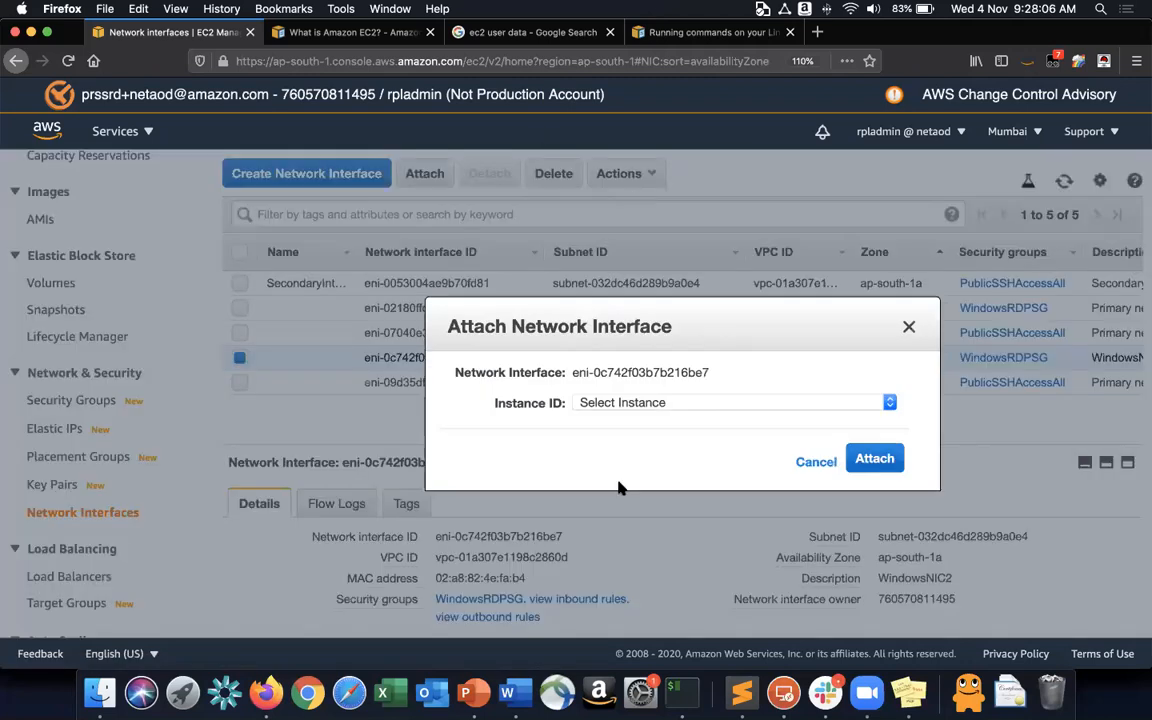
left_click(681, 405)
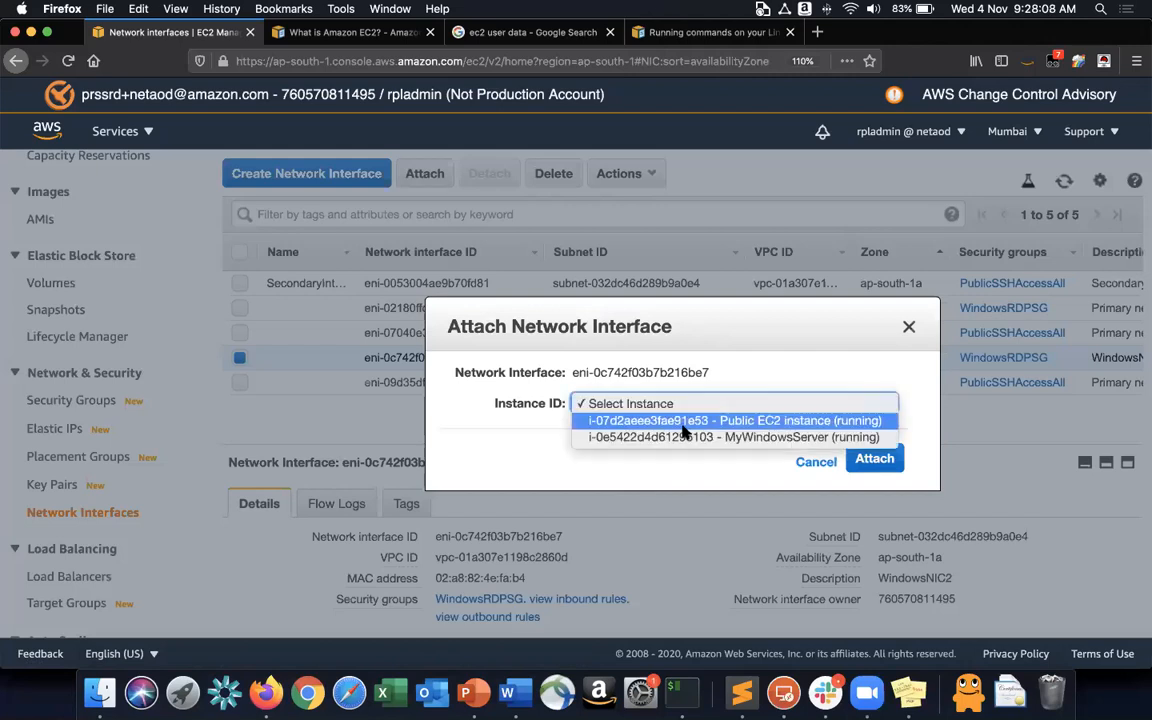
left_click(684, 438)
left_click(861, 460)
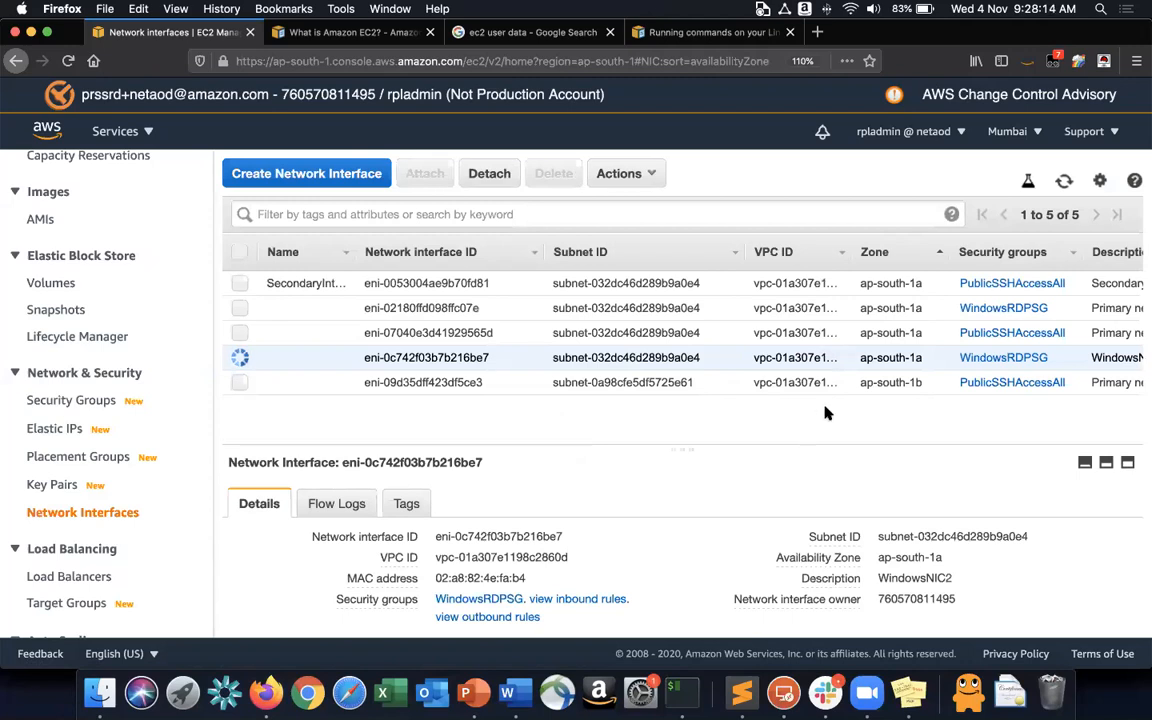
Refresh the network interfaces list until WindowsNIC2 finishes updating, and look at its remaining columns.
left_click(1064, 182)
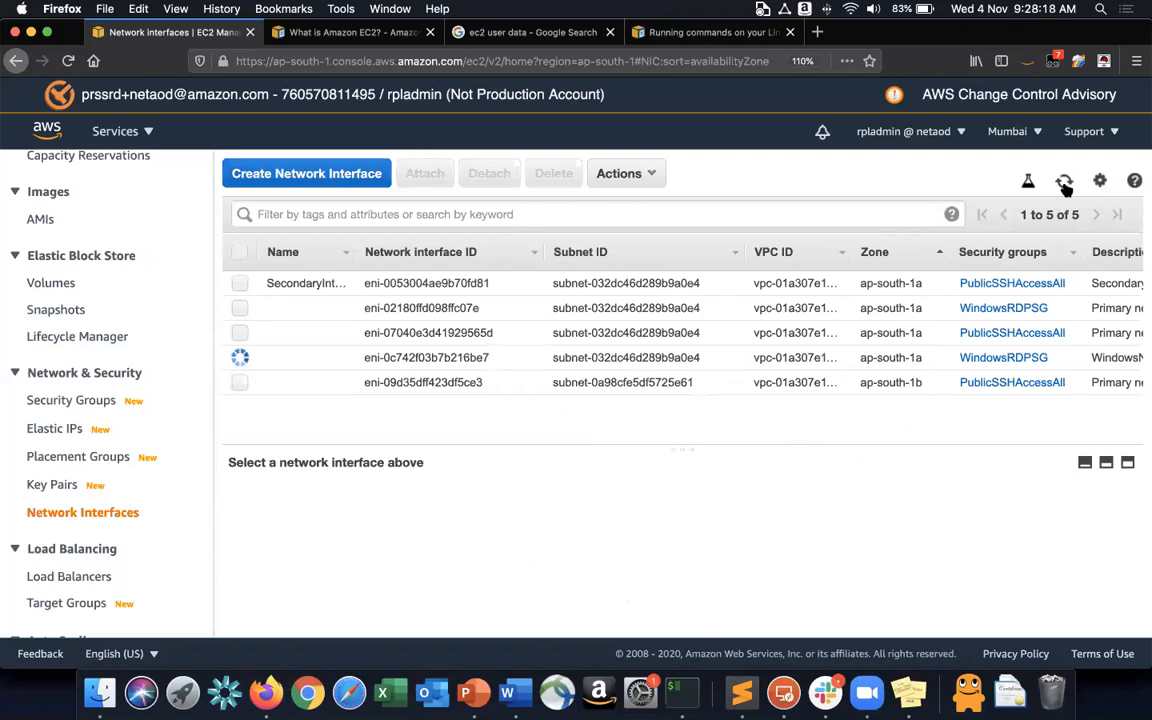
key("ctrl+Right")
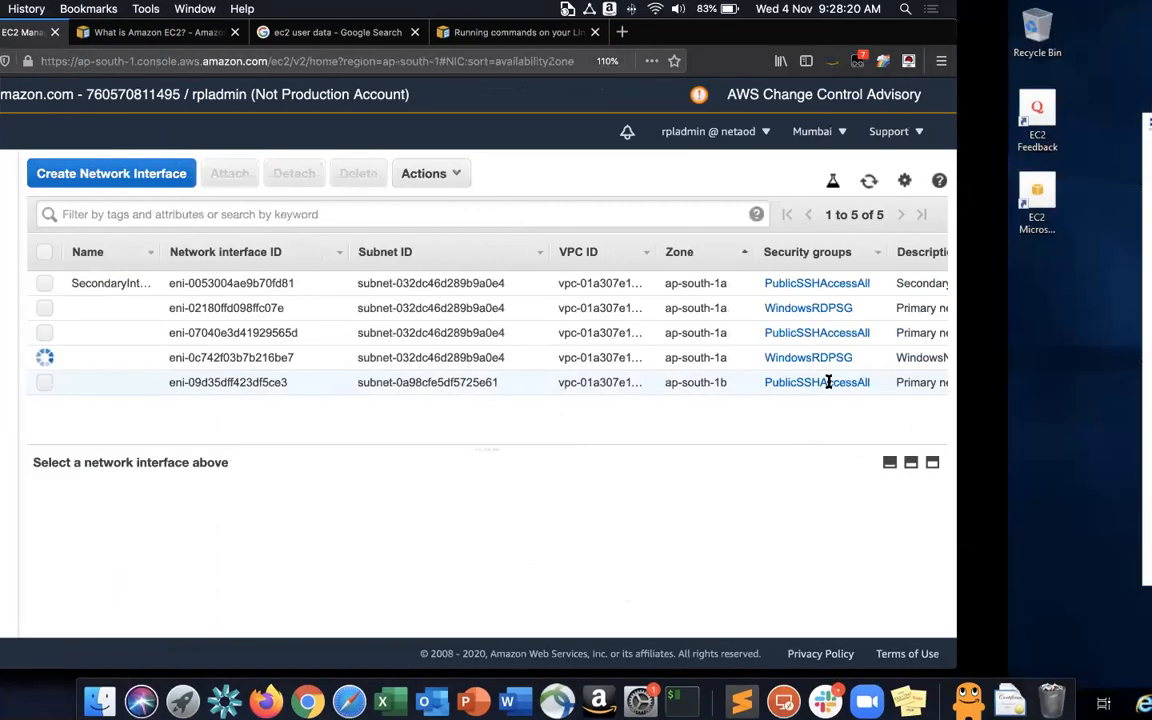
key("ctrl+Left")
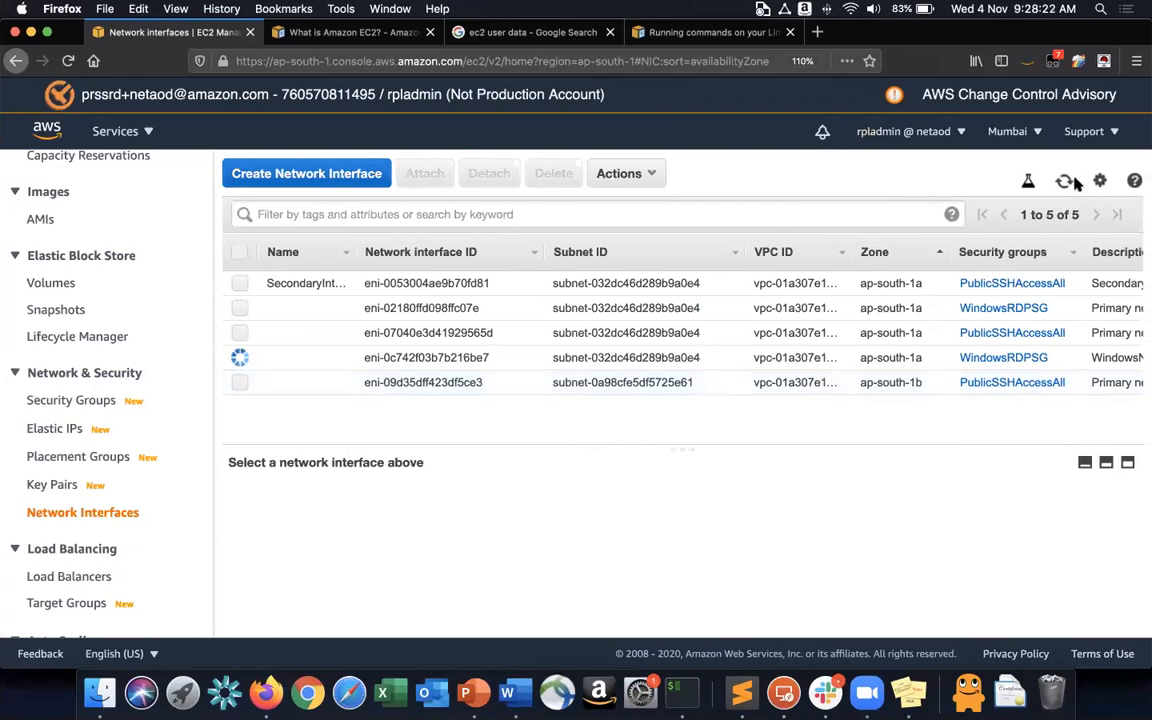
left_click(1063, 181)
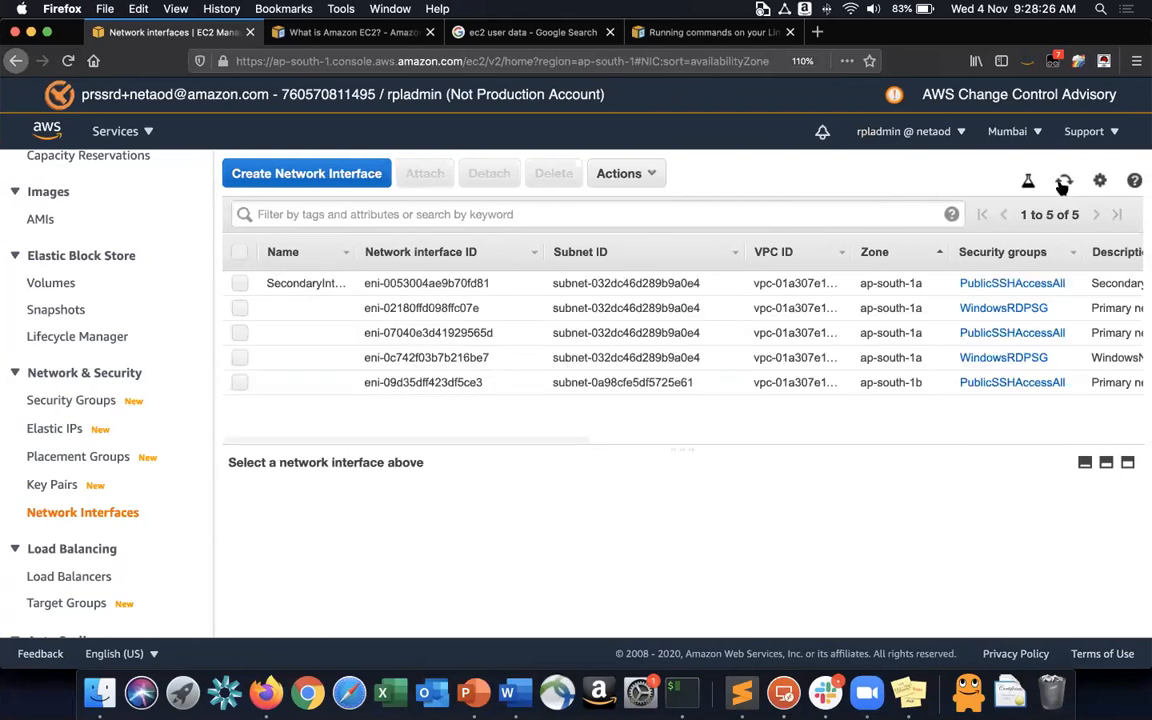
scroll(797, 305, "right", 5)
In the remote desktop session, check the IPv4 address in the Ethernet 3 adapter's connection details, and close its dialogs.
key("ctrl+Right")
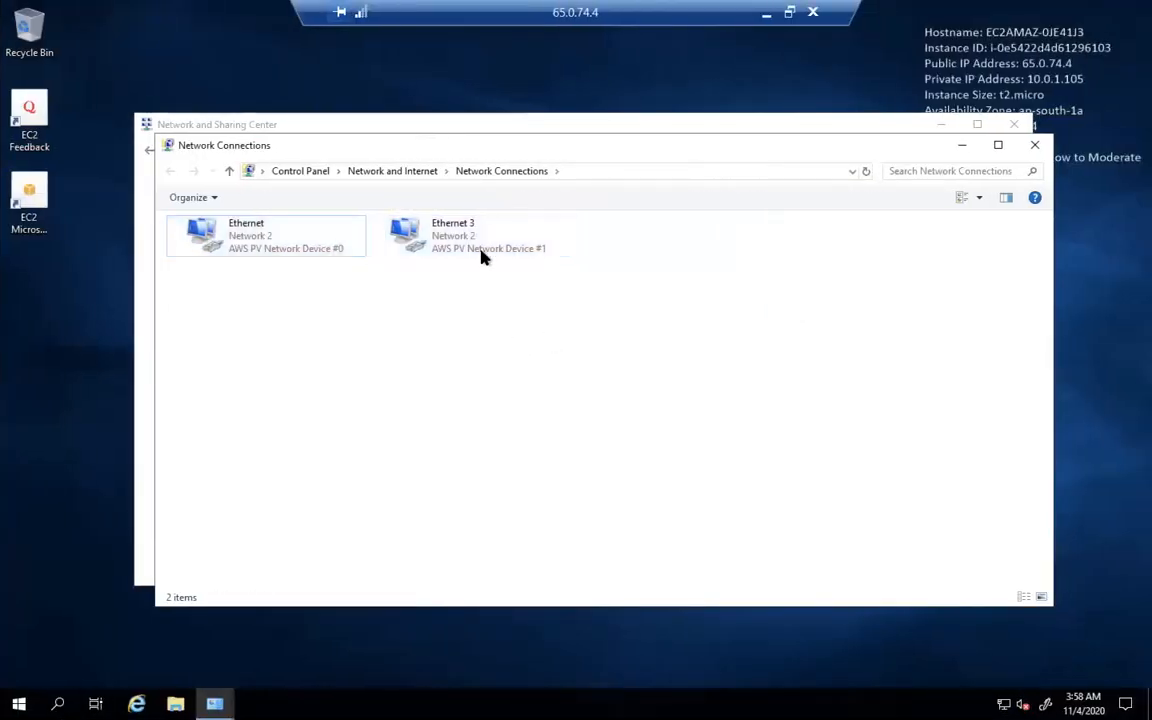
left_click(506, 248)
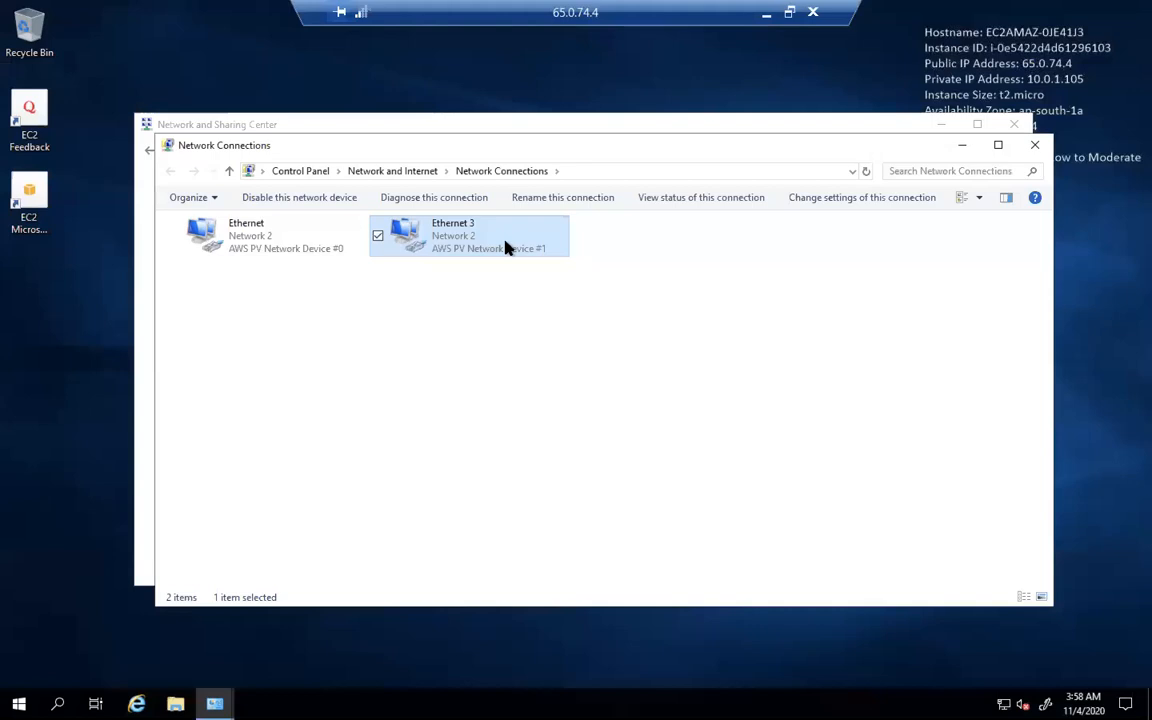
double_click(437, 247)
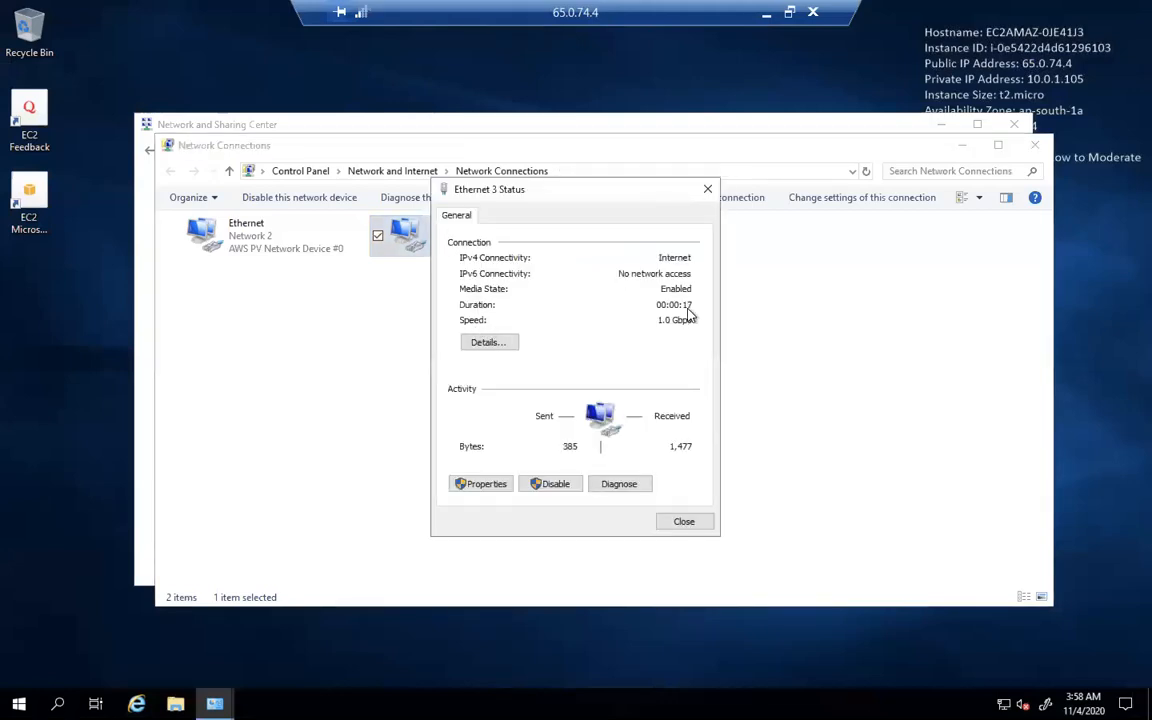
left_click(477, 343)
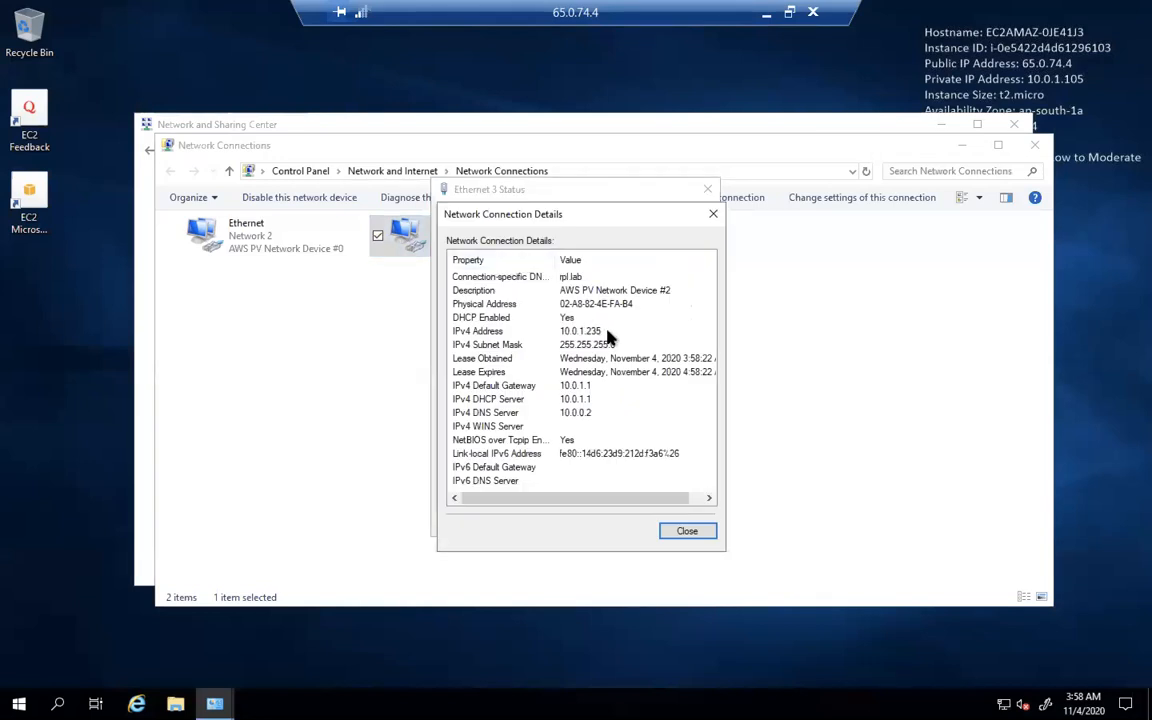
left_click(666, 530)
left_click(681, 521)
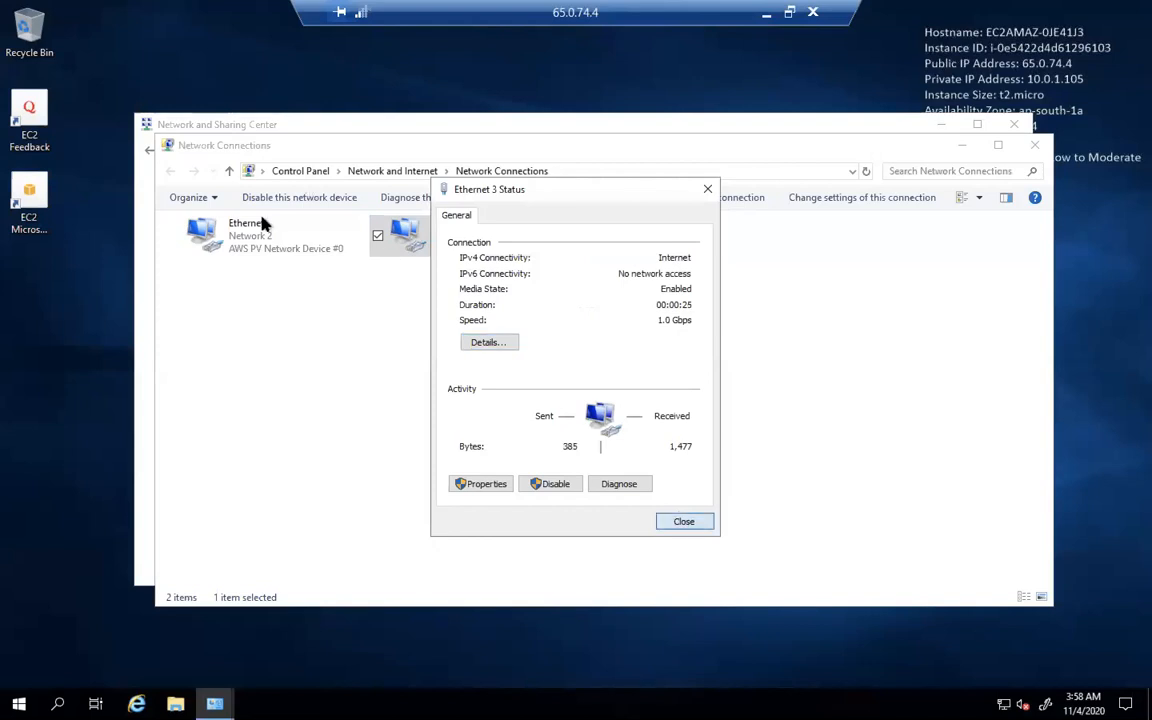
Check the IPv4 address in the original Ethernet adapter's connection details for comparison, and close its dialogs.
double_click(257, 248)
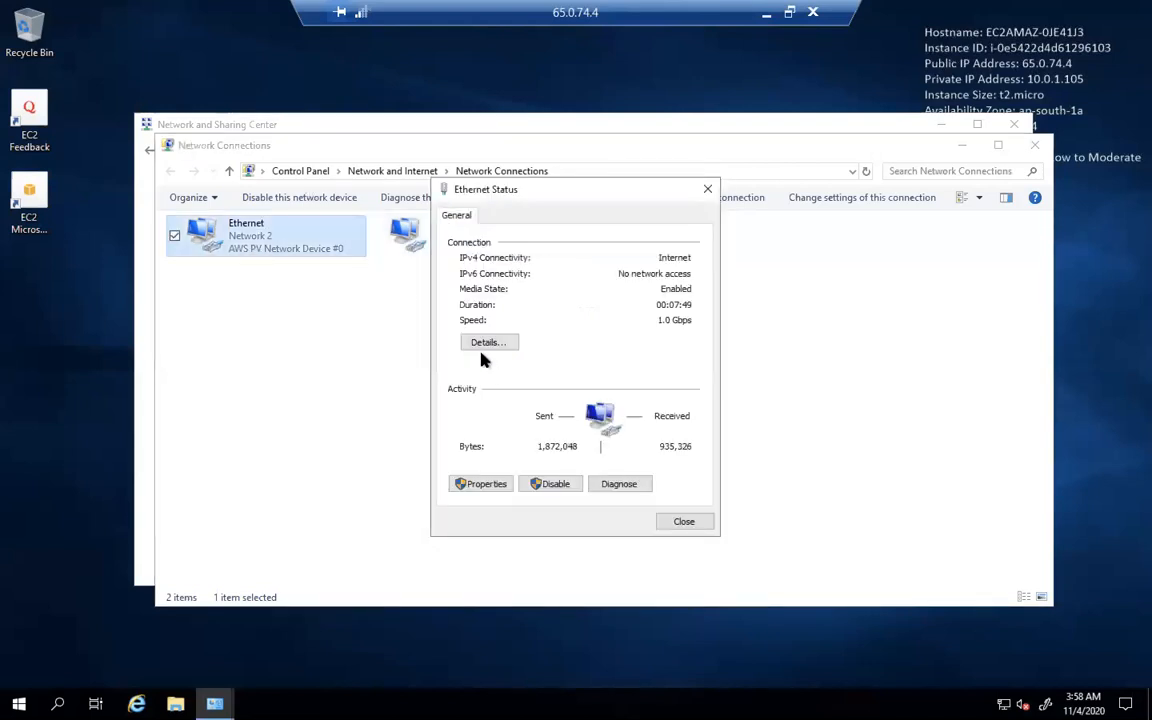
left_click(505, 340)
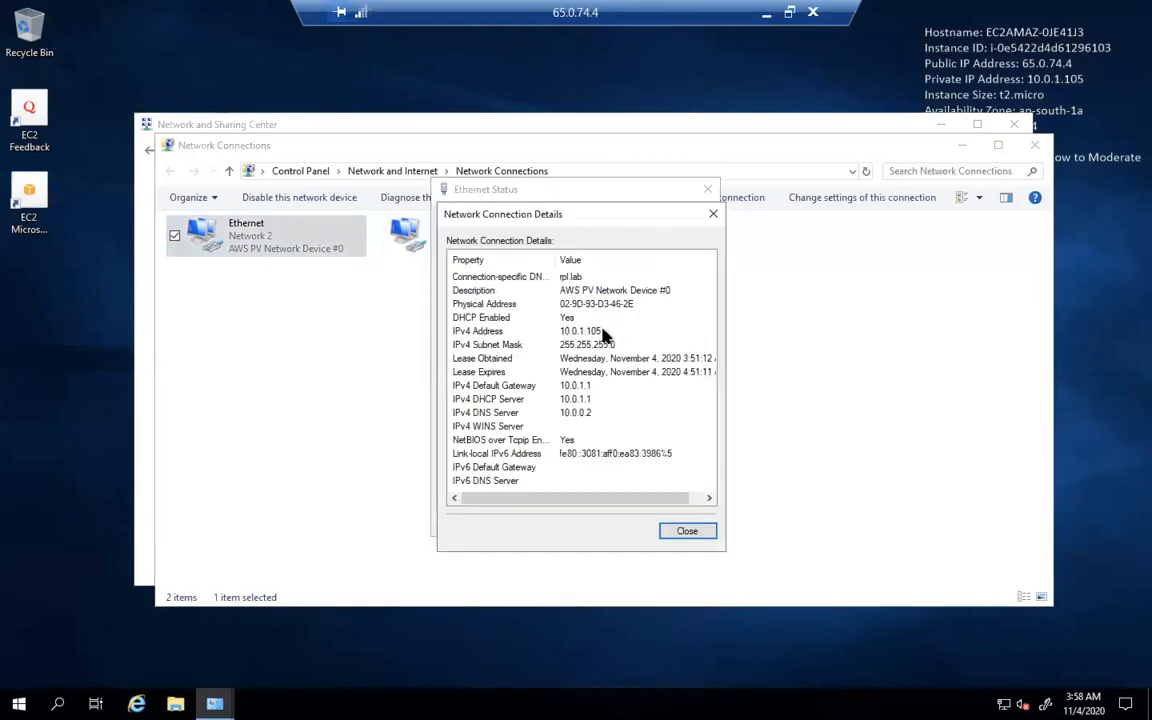
left_click(709, 536)
left_click(707, 190)
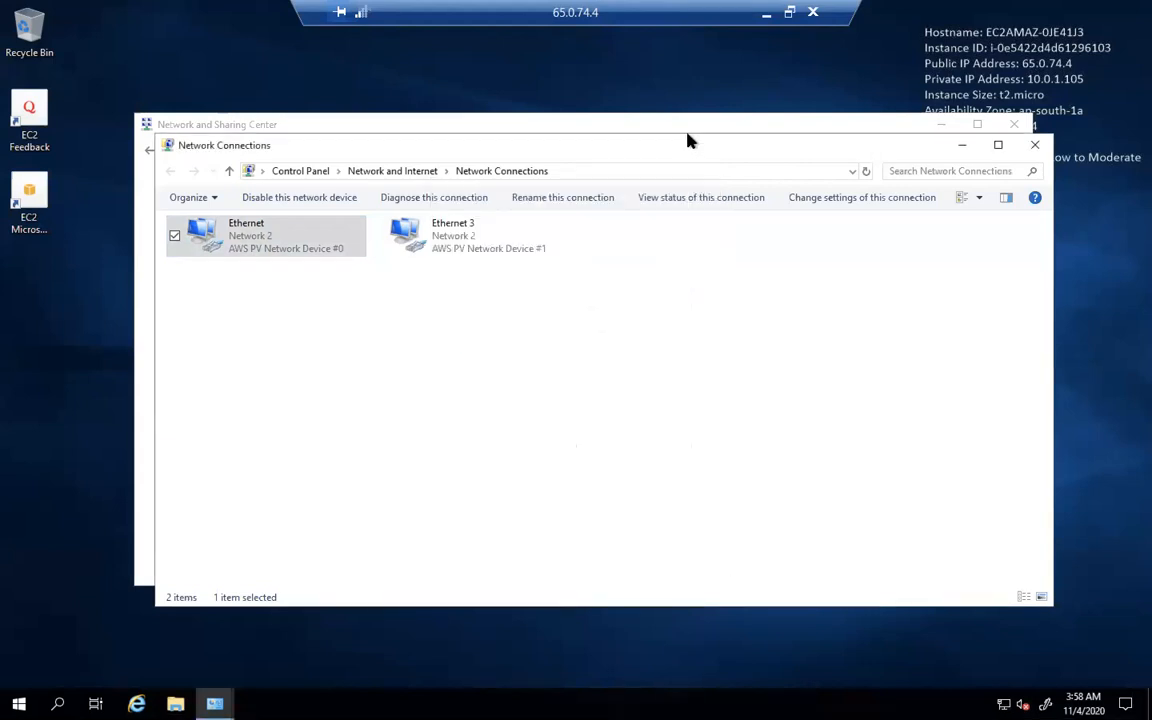
View the server's drives under This PC in File Explorer, and switch back to the network interfaces list in Firefox.
key("ctrl+Left")
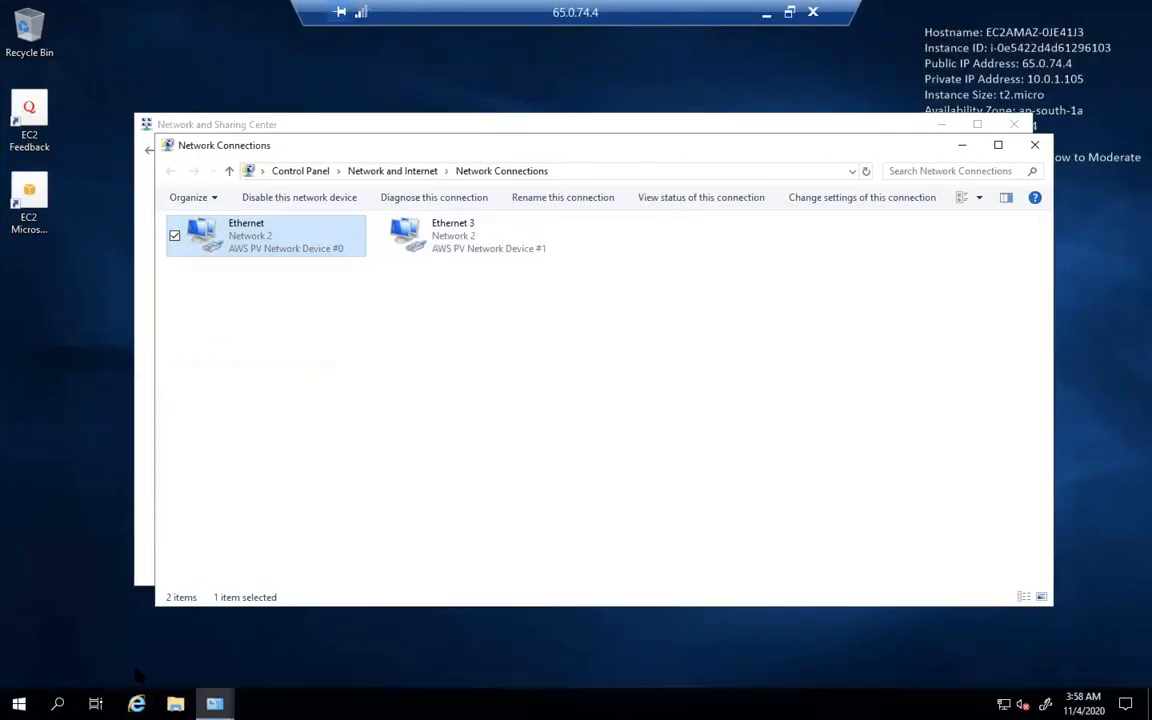
left_click(175, 703)
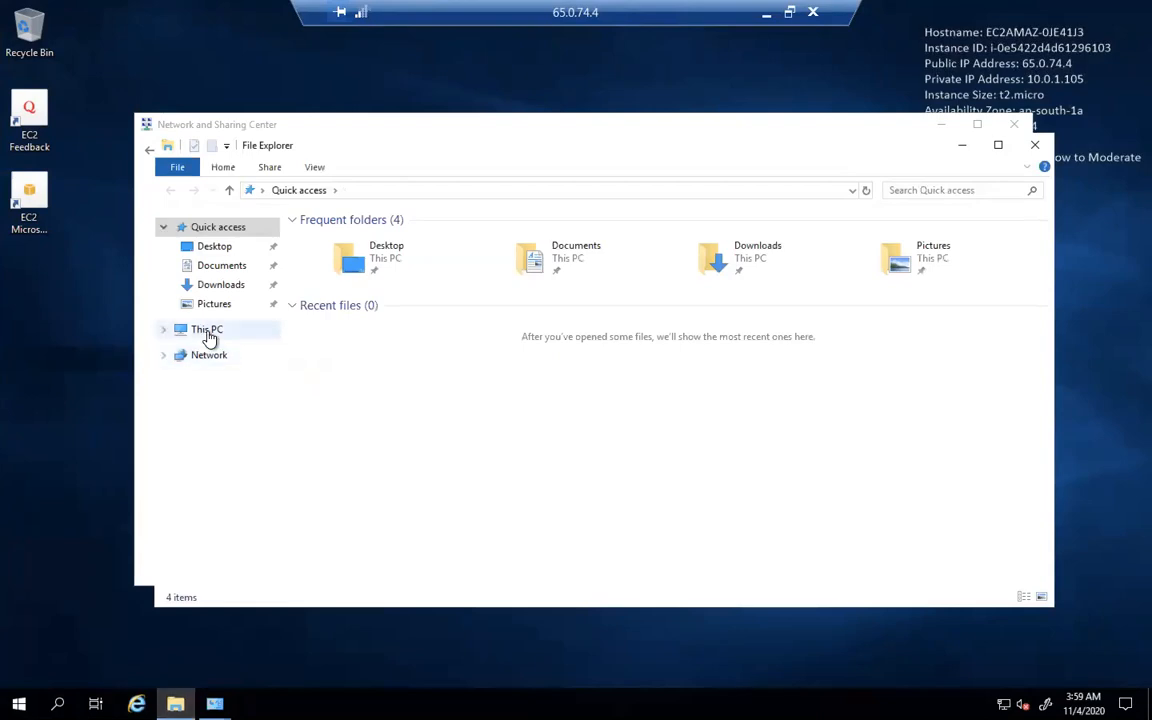
left_click(209, 334)
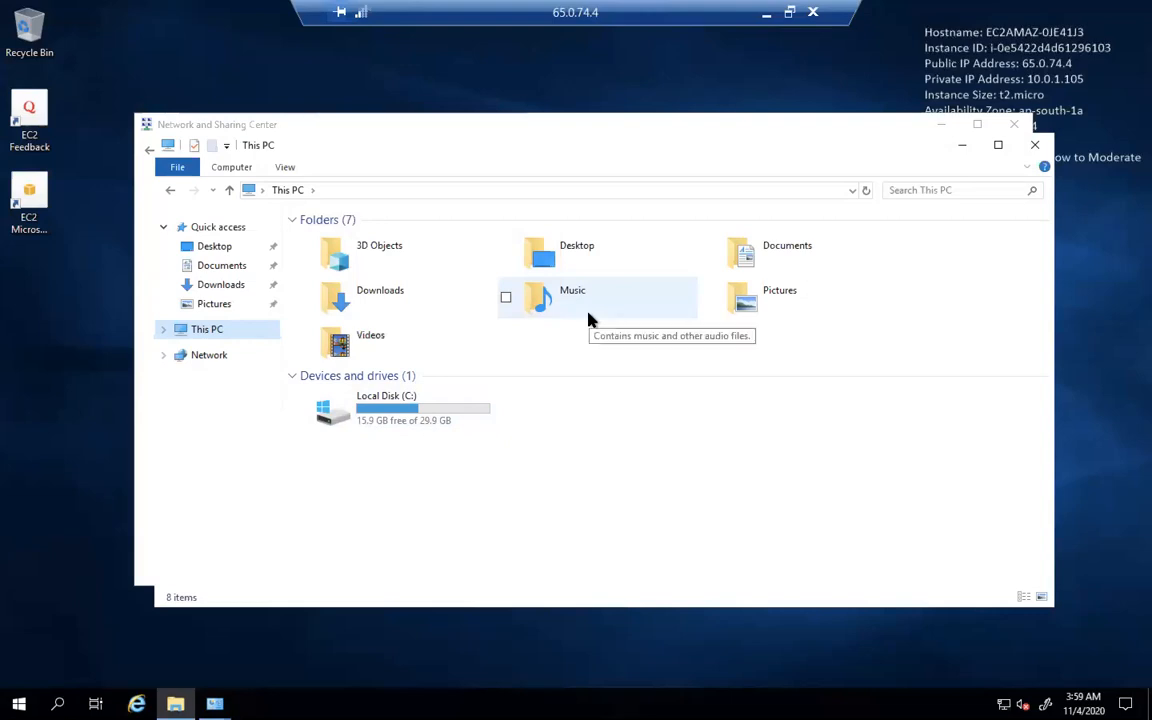
key("ctrl+Left")
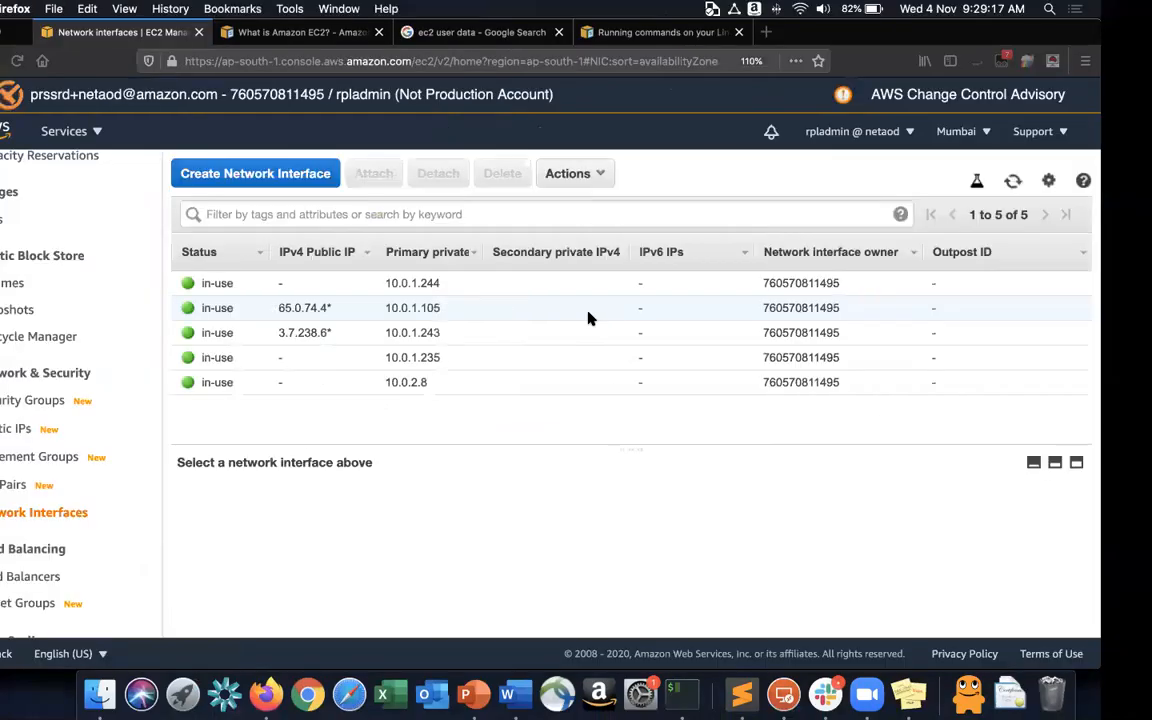
In the remote desktop session, open Disk Management and maximize its window to view the server's disks.
key("ctrl+Right")
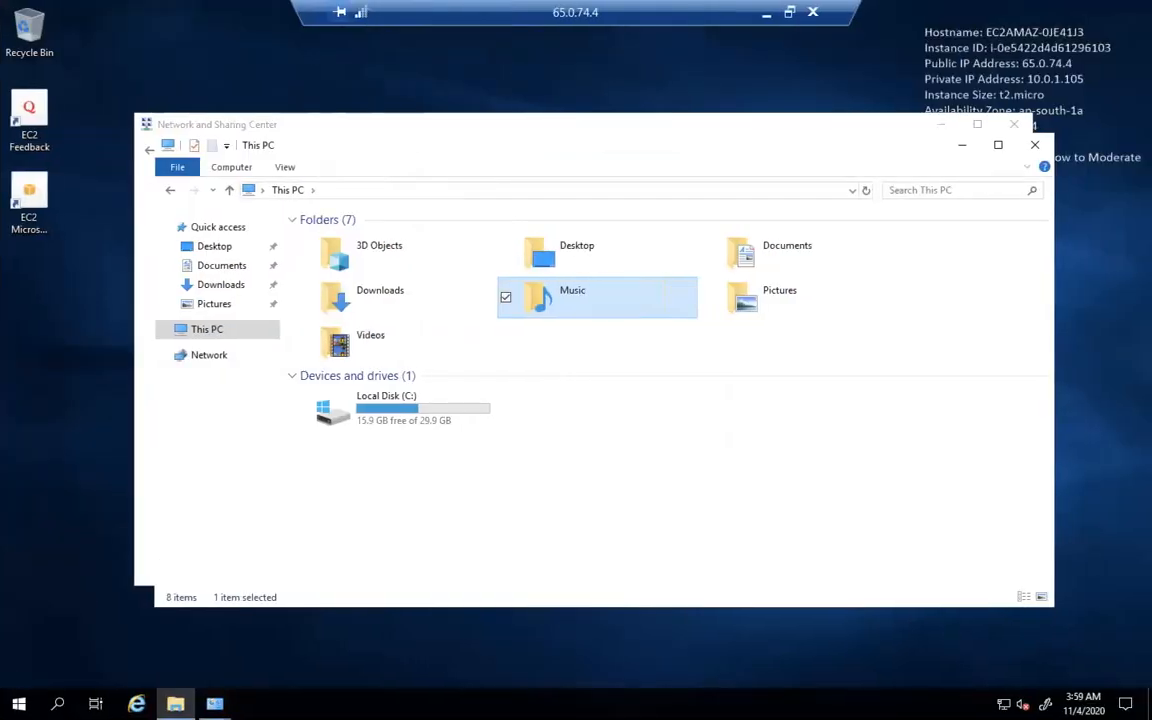
right_click(18, 704)
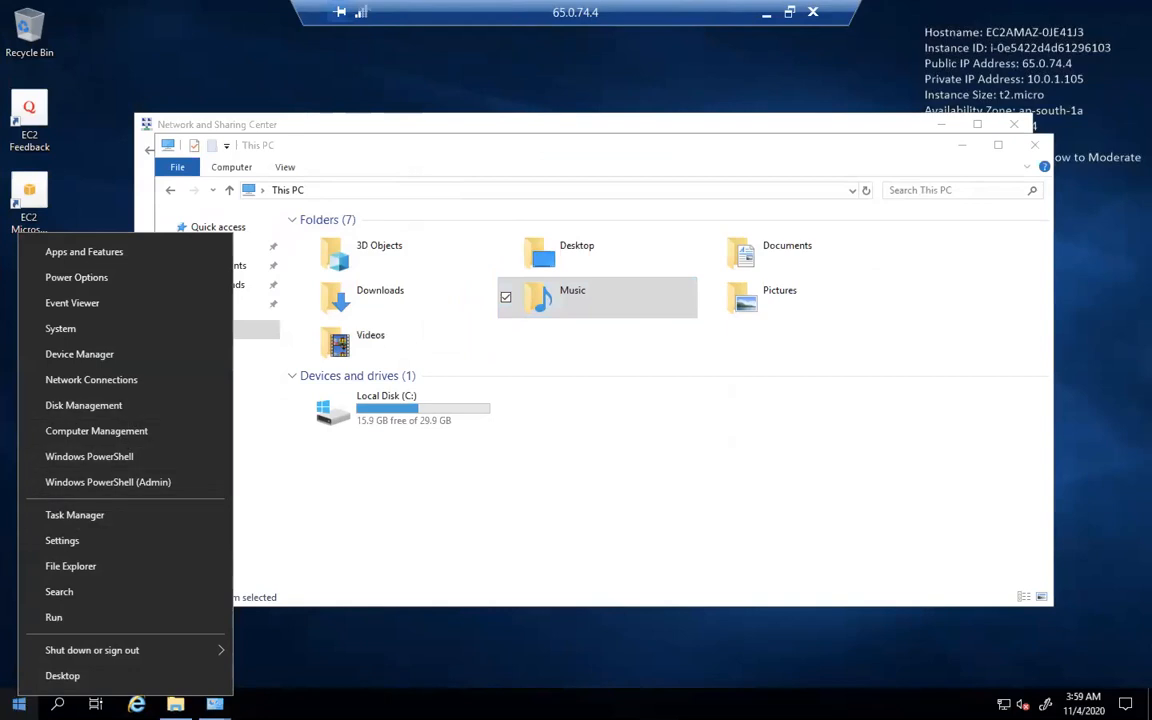
left_click(157, 411)
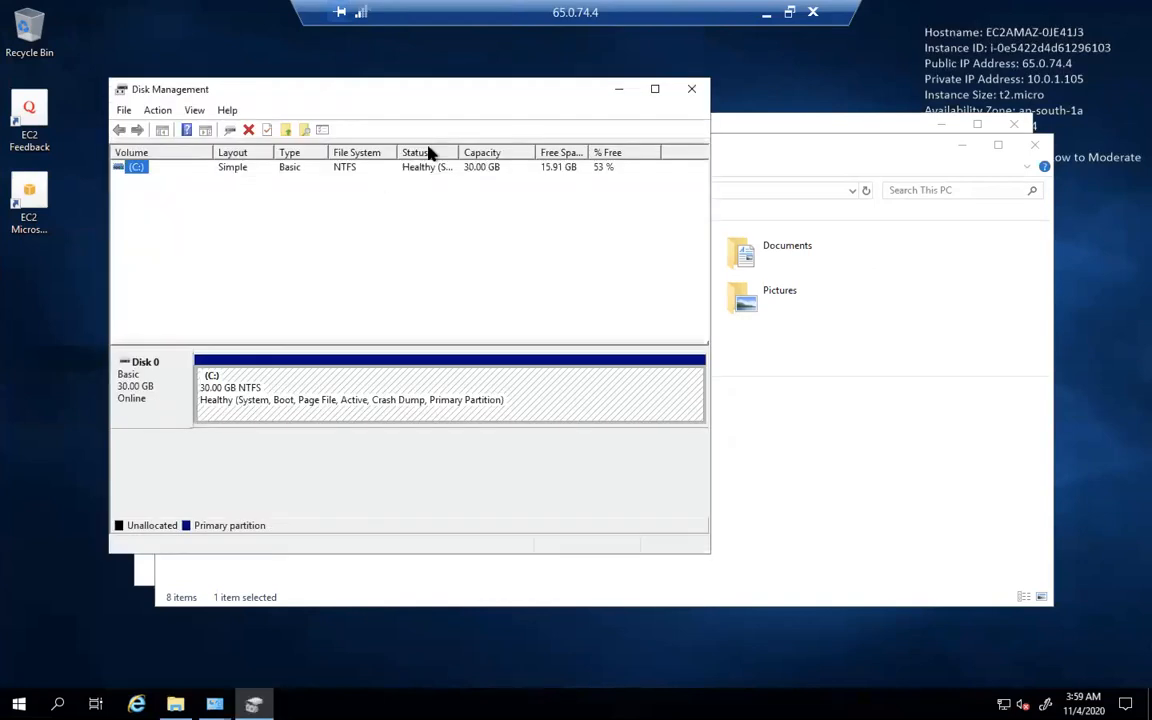
double_click(468, 80)
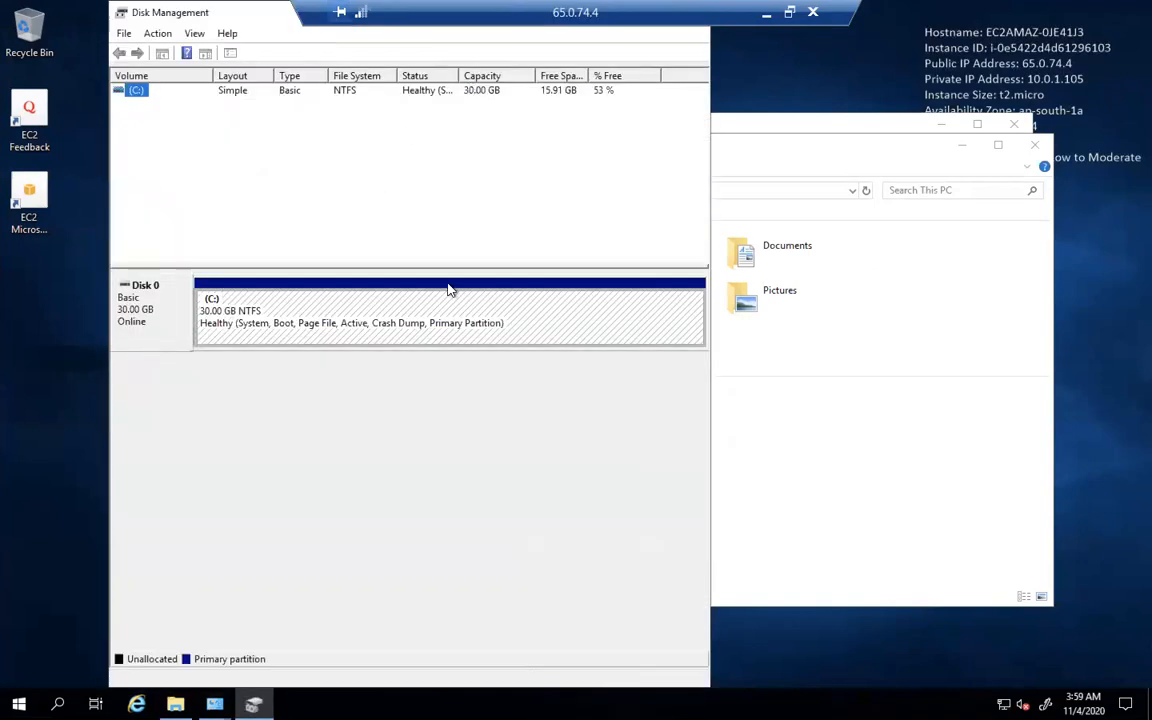
double_click(253, 18)
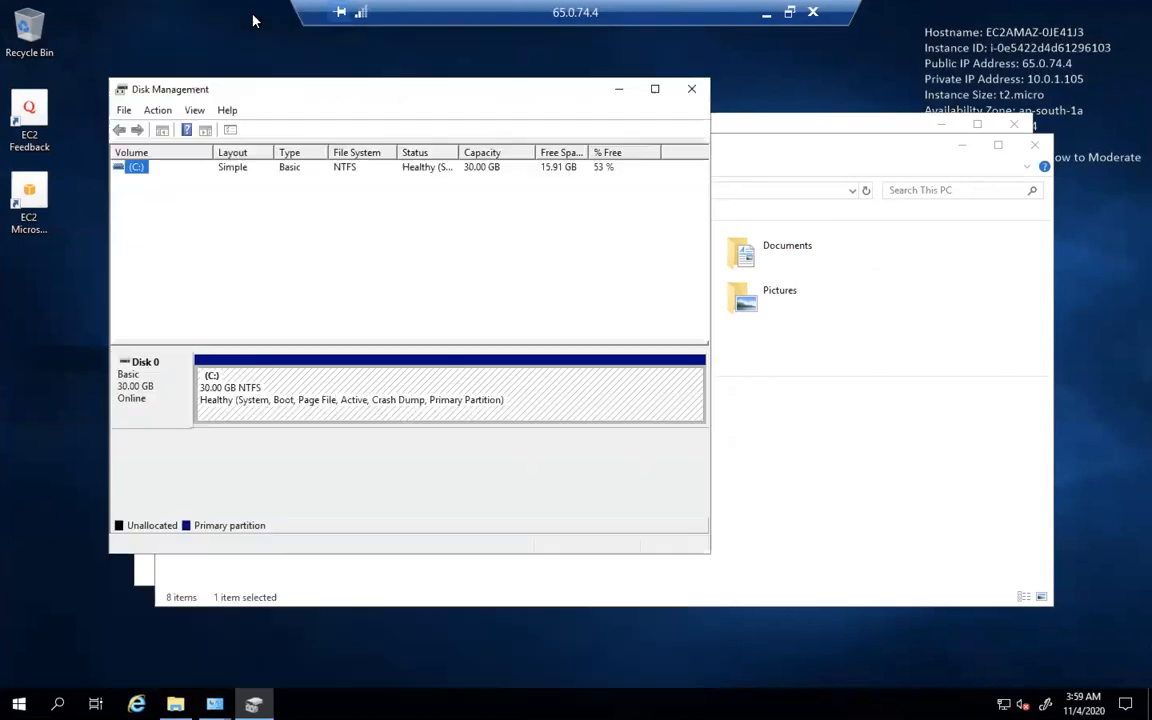
left_click(656, 90)
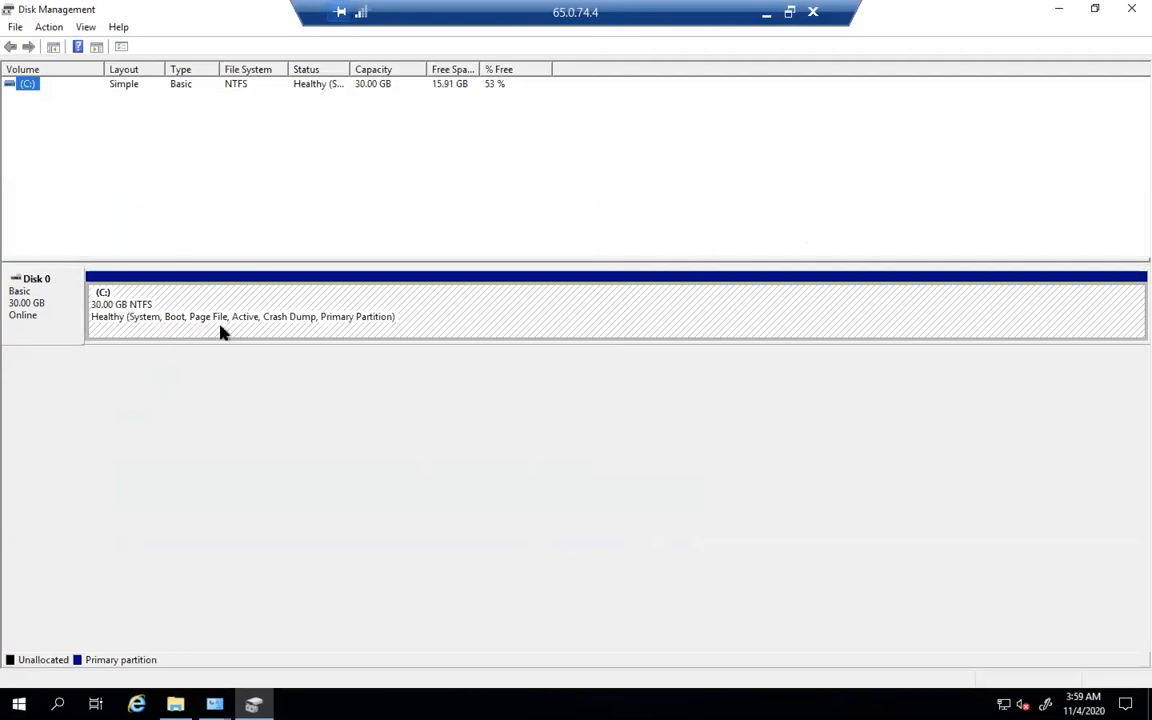
Switch to the EC2 console in Firefox and start creating a new EBS volume with a size of 30 GiB.
key("ctrl+Left")
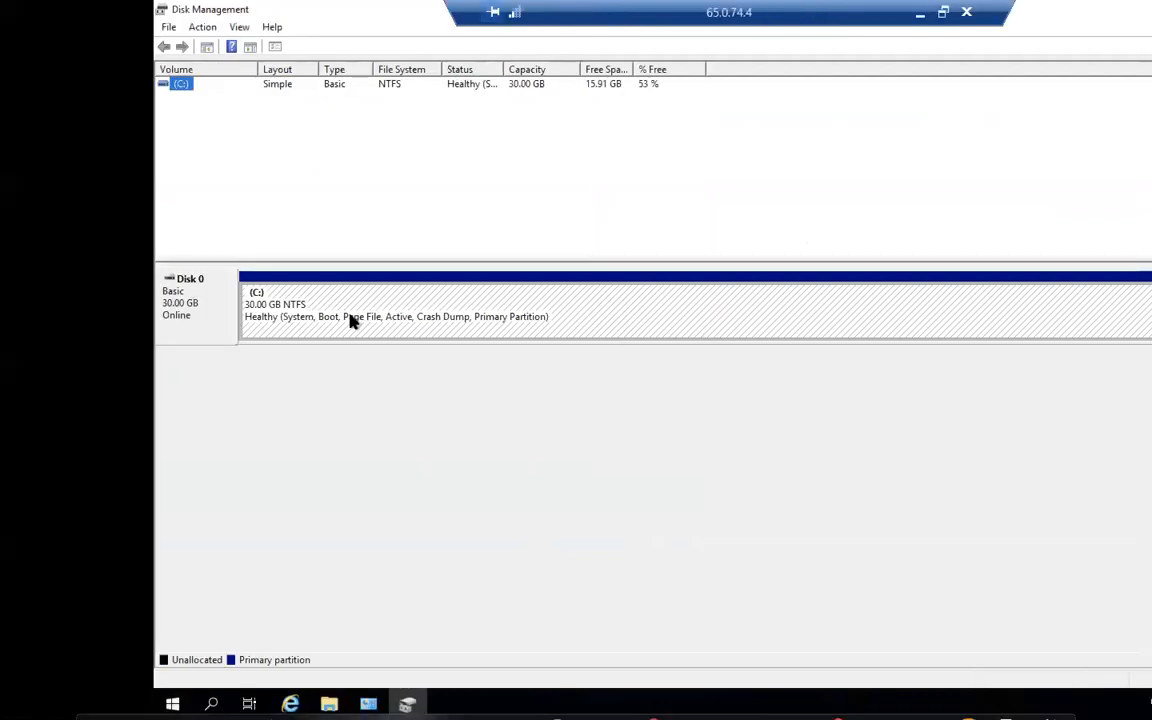
left_click(52, 282)
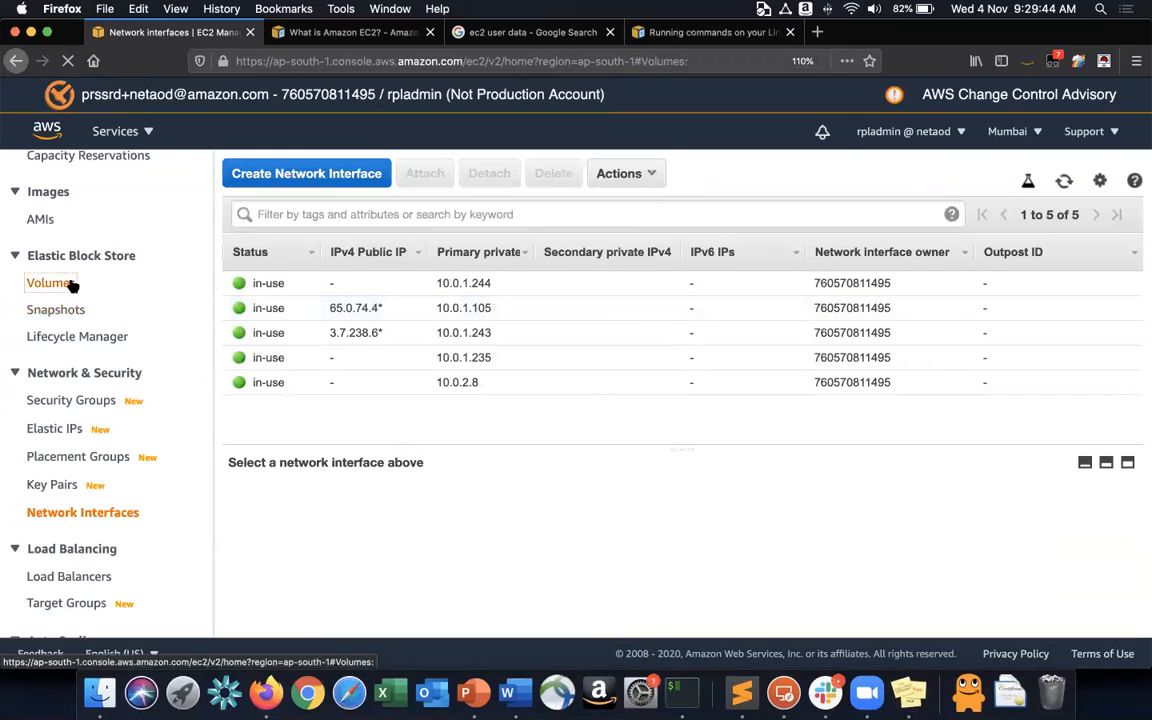
left_click(277, 171)
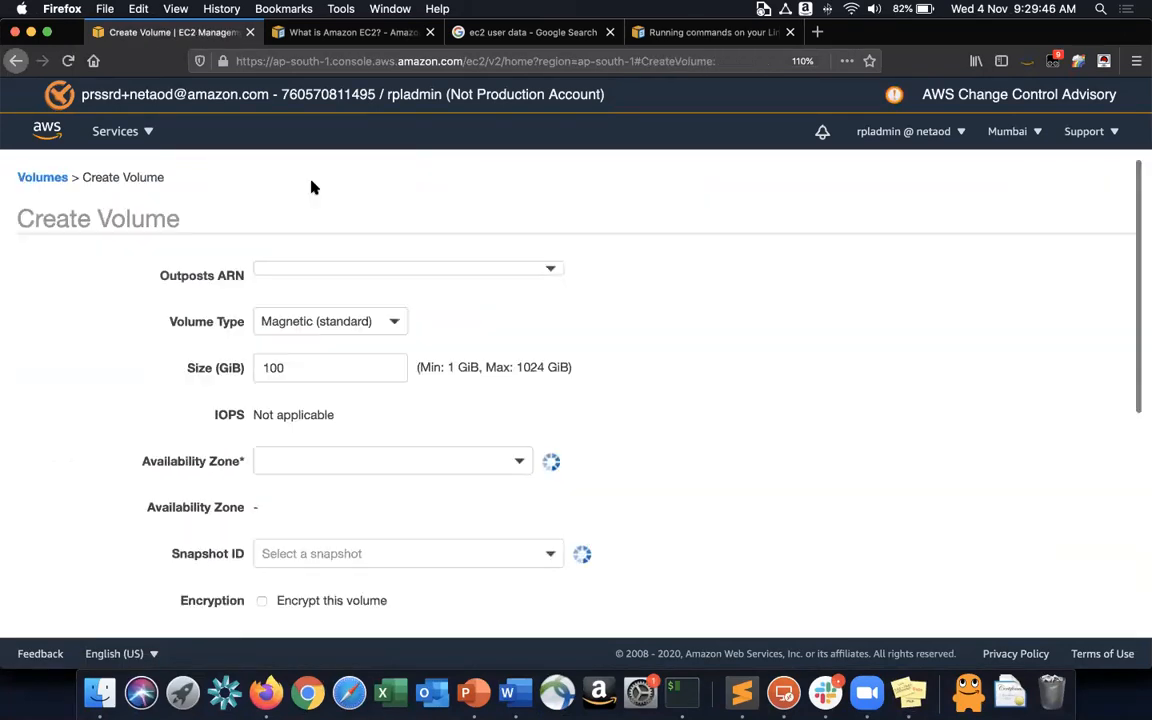
left_click(308, 326)
key("super+a")
type("30")
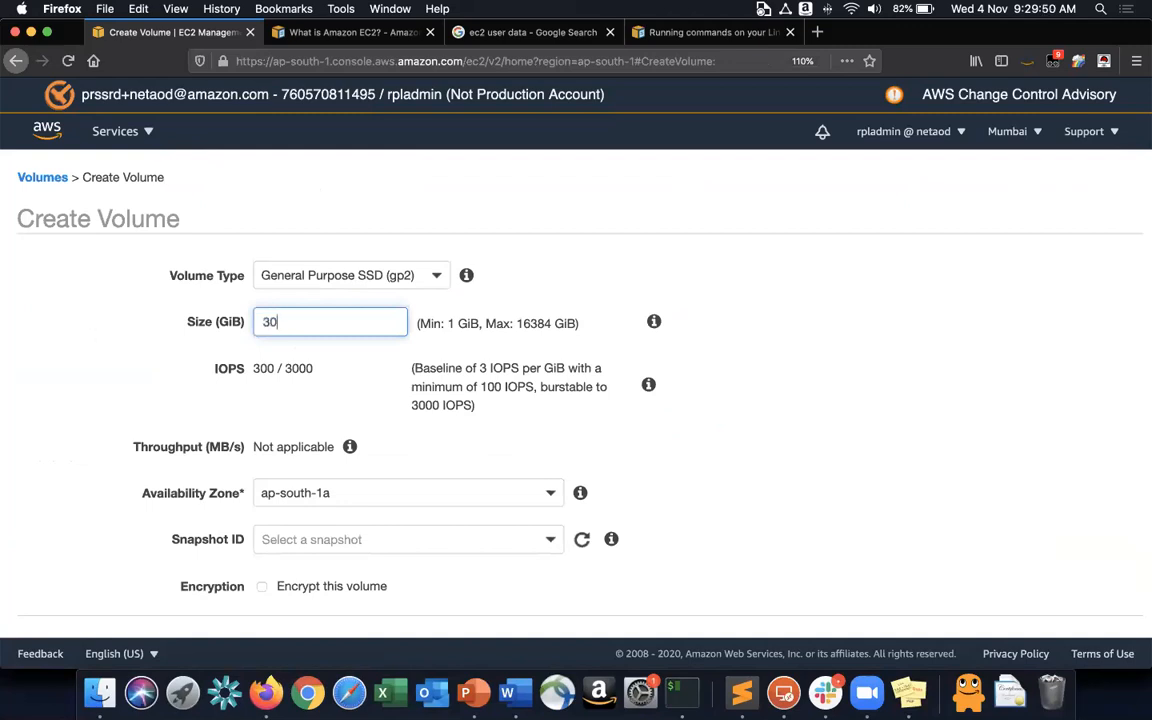
Add a Name tag with the value WindowsDataVolume, create the volume in ap-south-1a, and return to the volumes list.
scroll(254, 455, "down", 3)
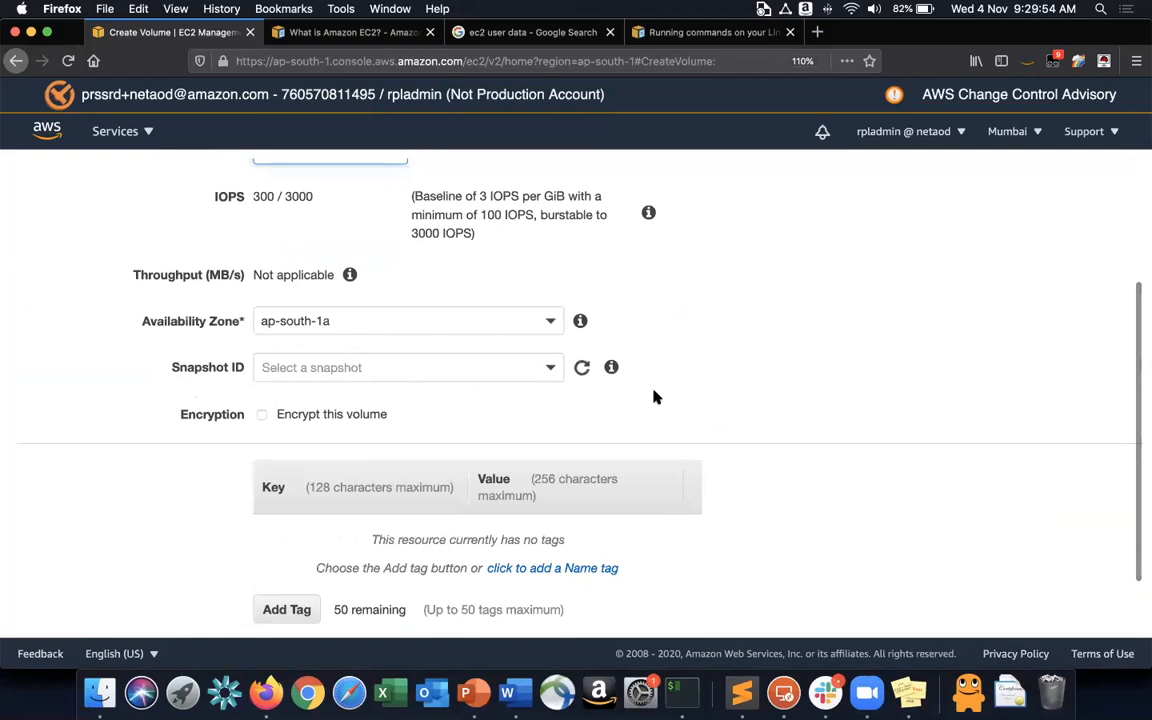
scroll(655, 397, "down", 2)
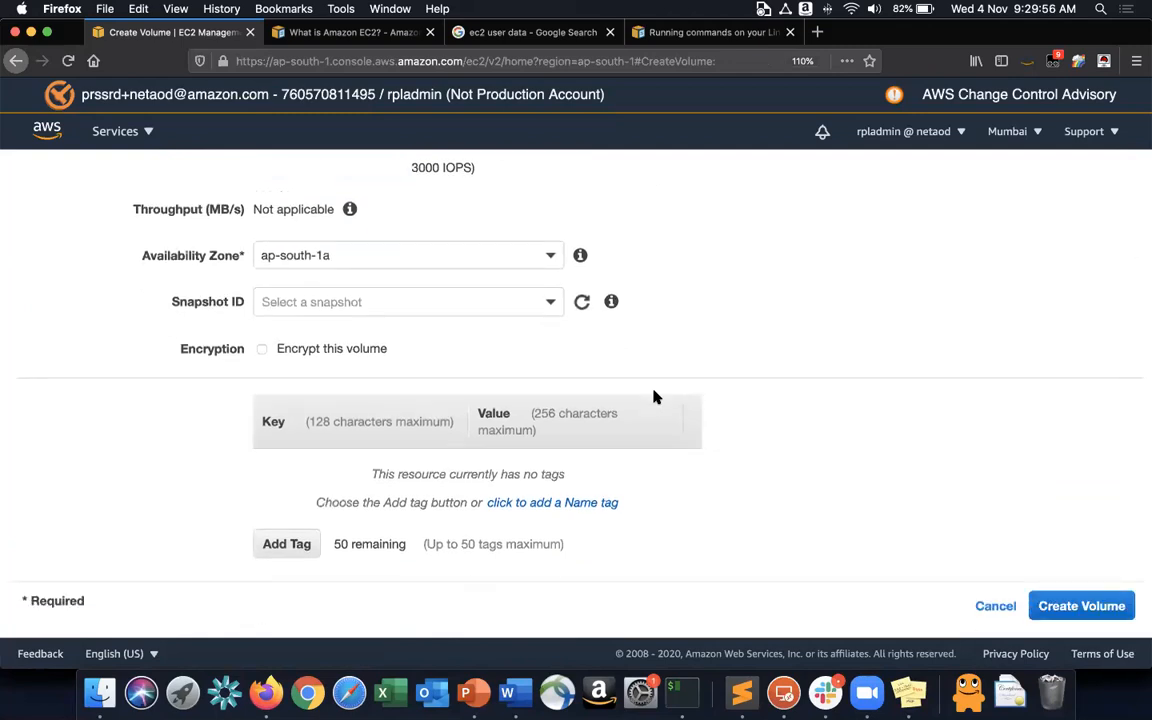
left_click(296, 544)
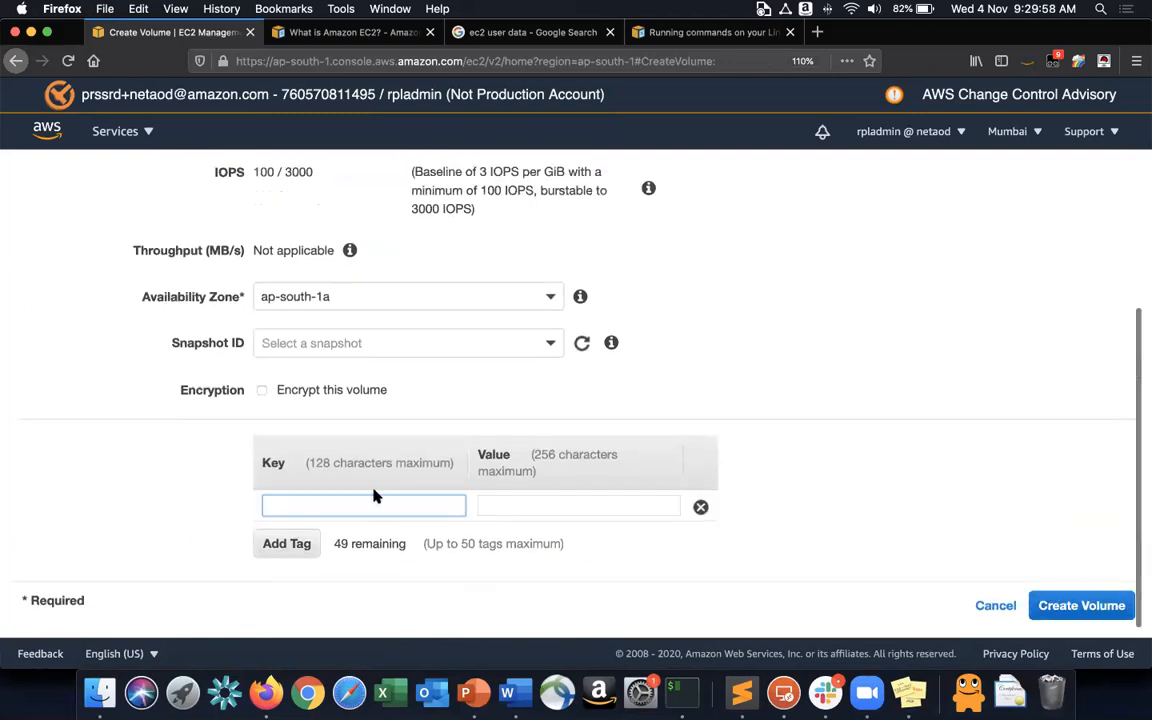
type("Name")
key("Tab")
type("Wind")
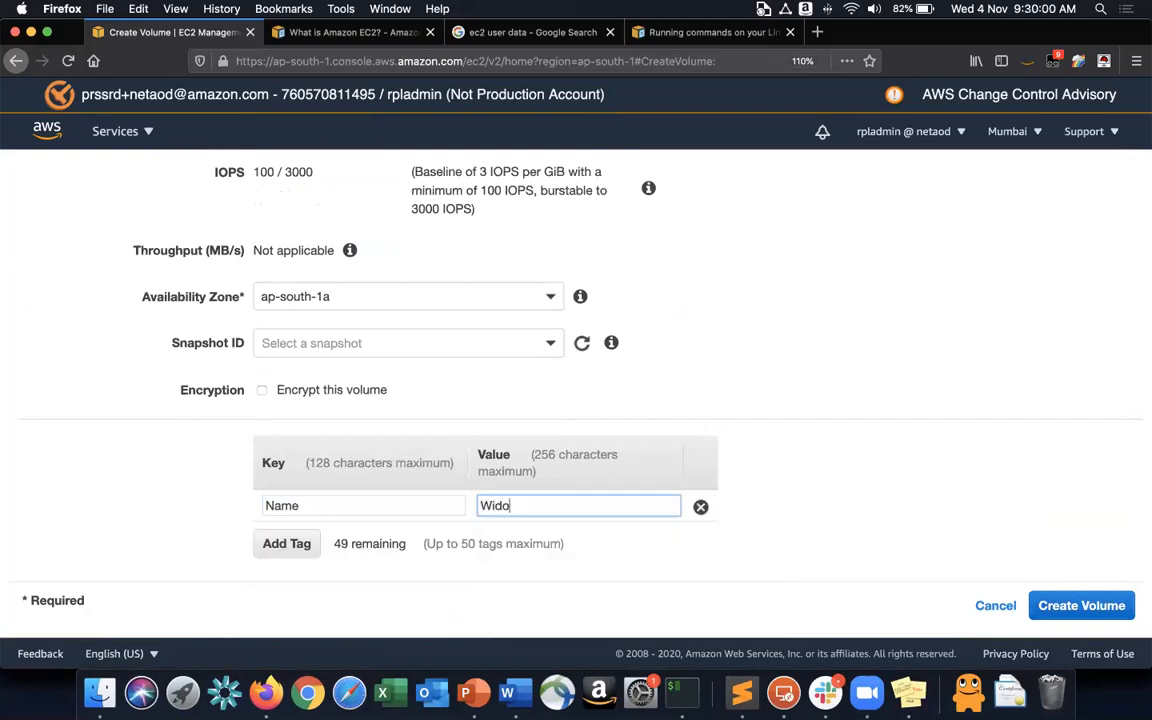
type("ows")
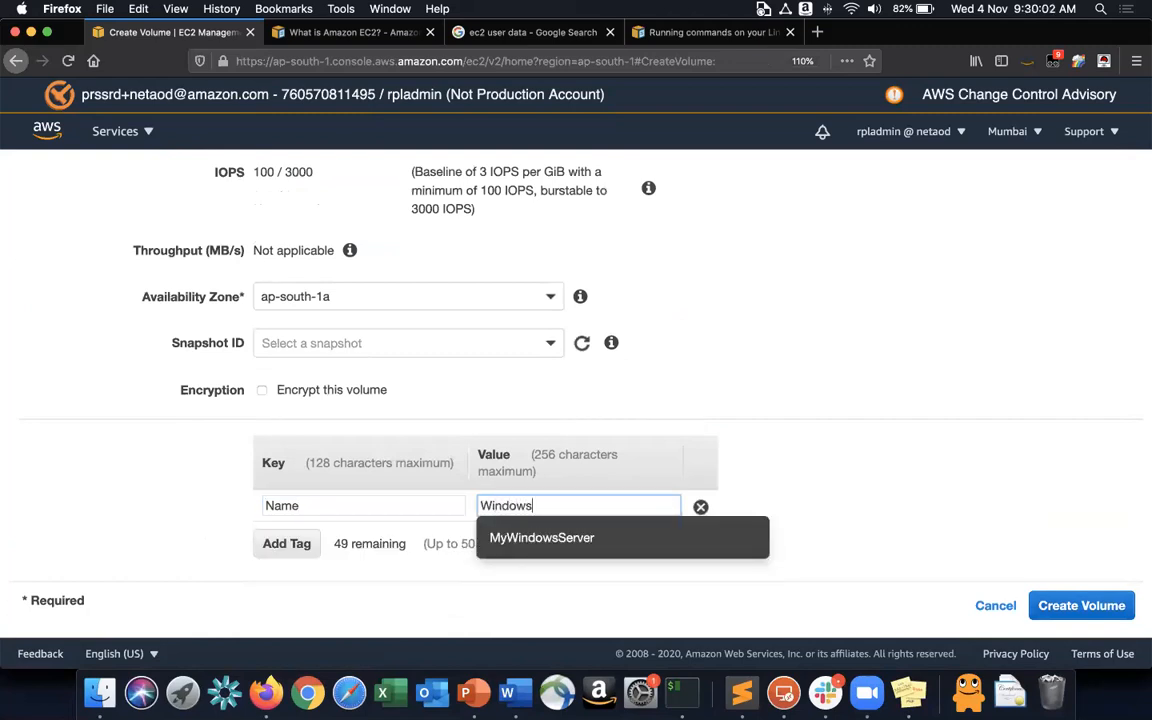
type("DataVolume")
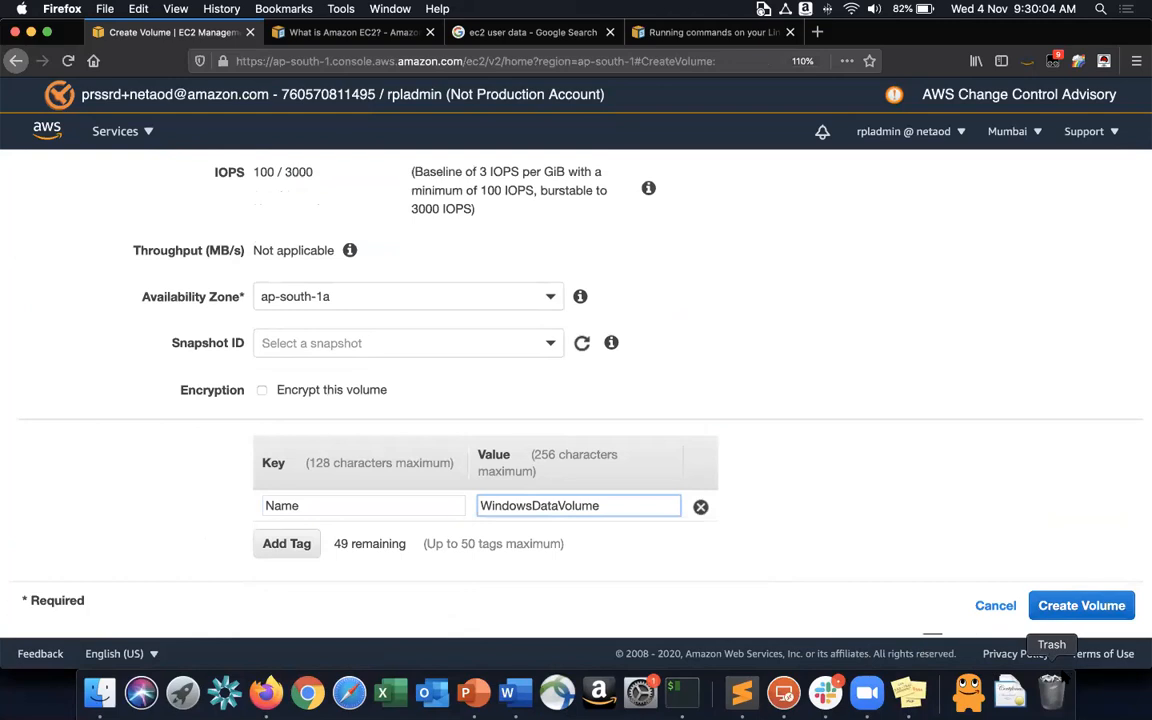
left_click(1110, 606)
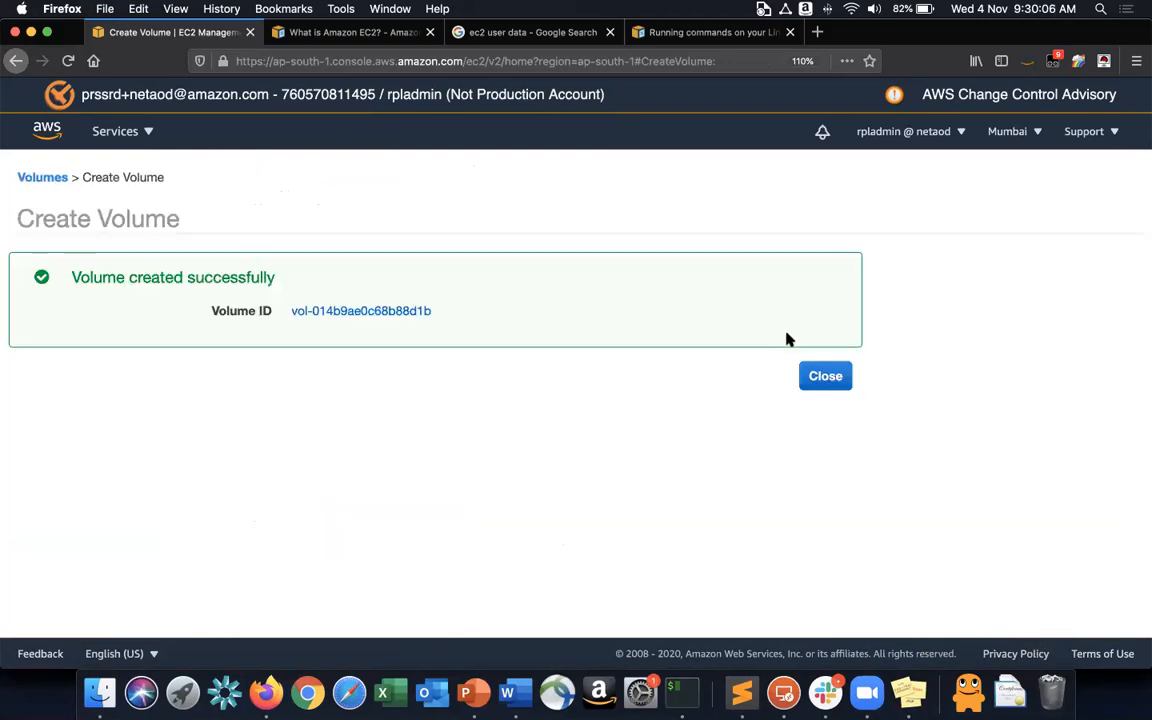
left_click(818, 383)
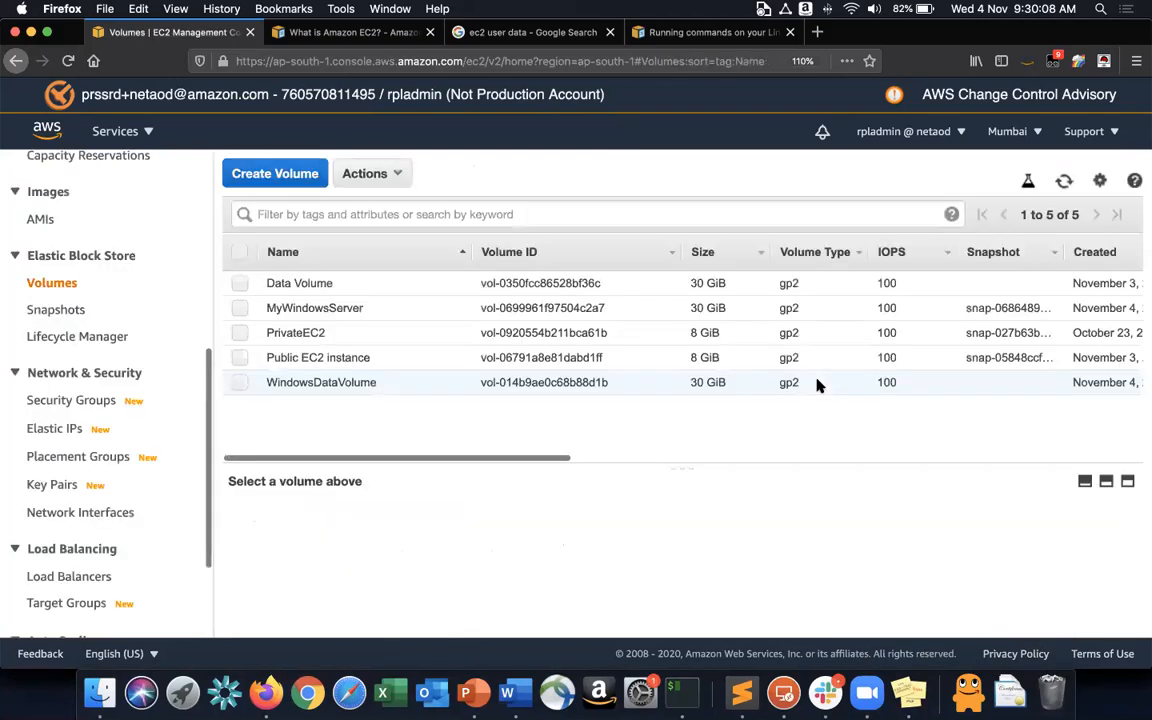
Check the new volume's state, and attach WindowsDataVolume to the MyWindowsServer instance as device xvdf.
scroll(818, 385, "right", 10)
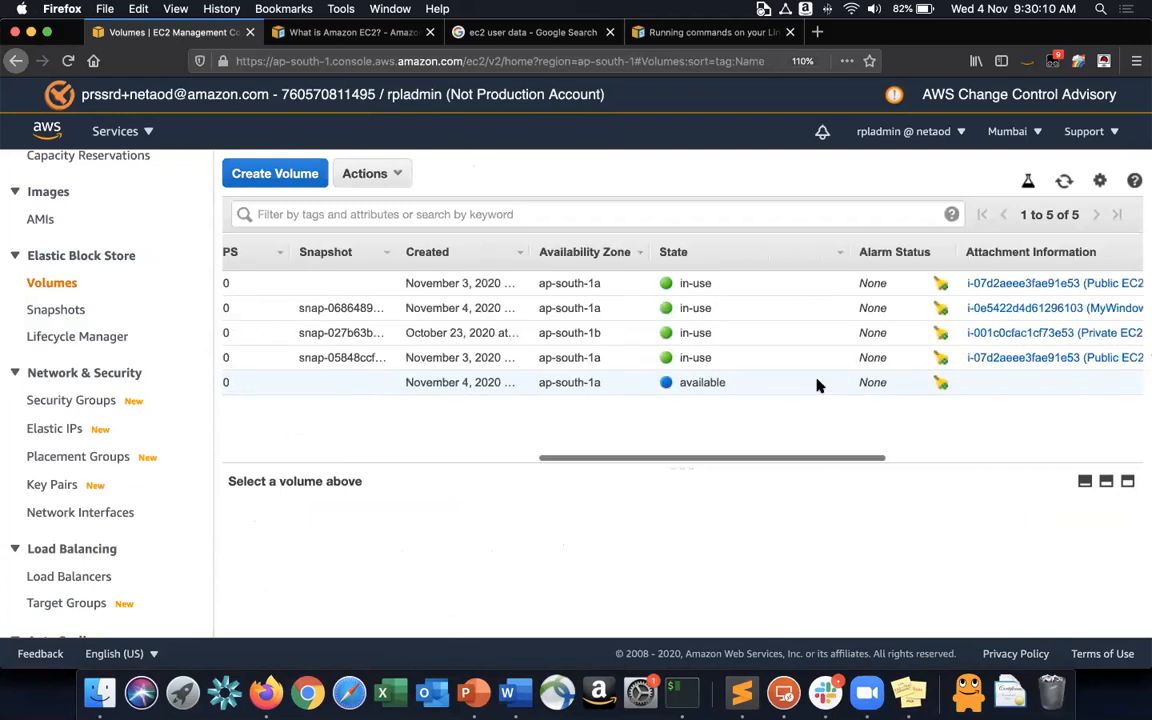
scroll(818, 385, "left", 10)
left_click(386, 382)
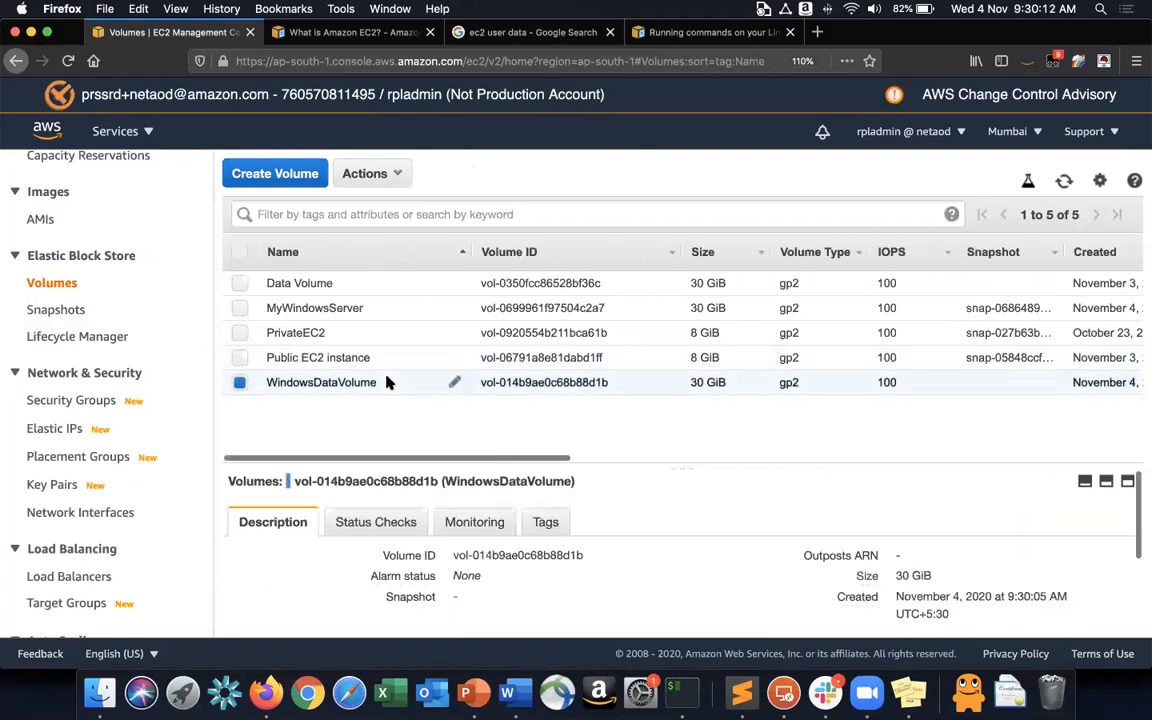
left_click(390, 173)
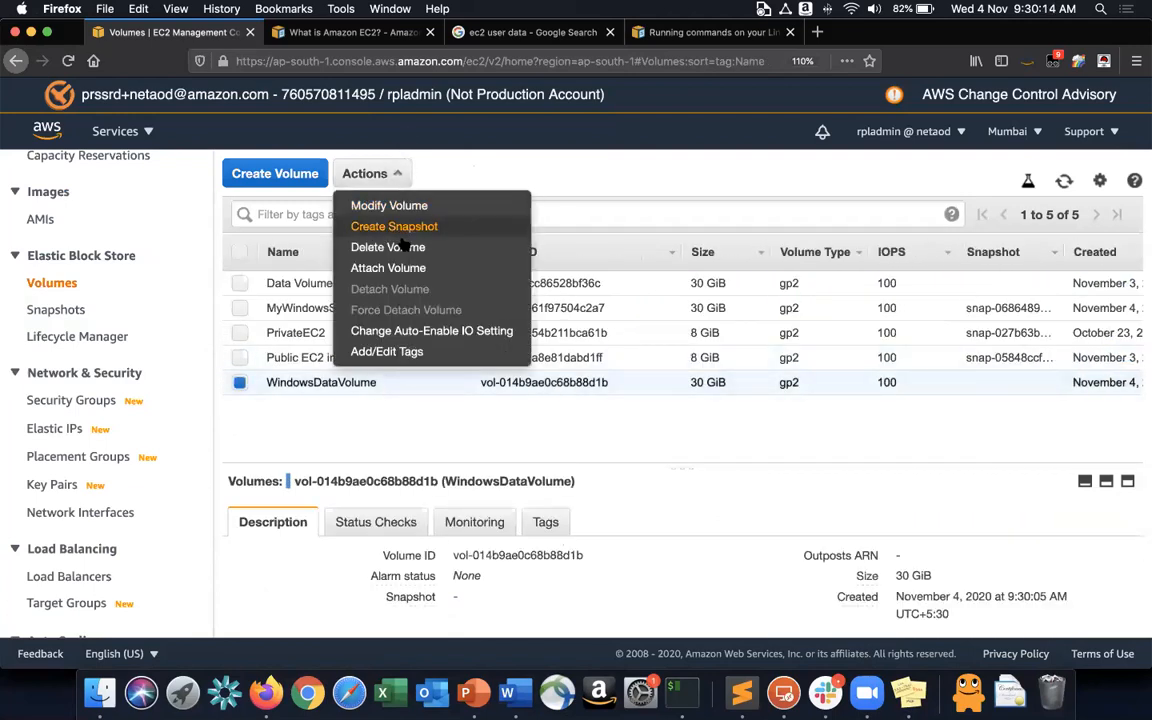
left_click(398, 268)
left_click(752, 390)
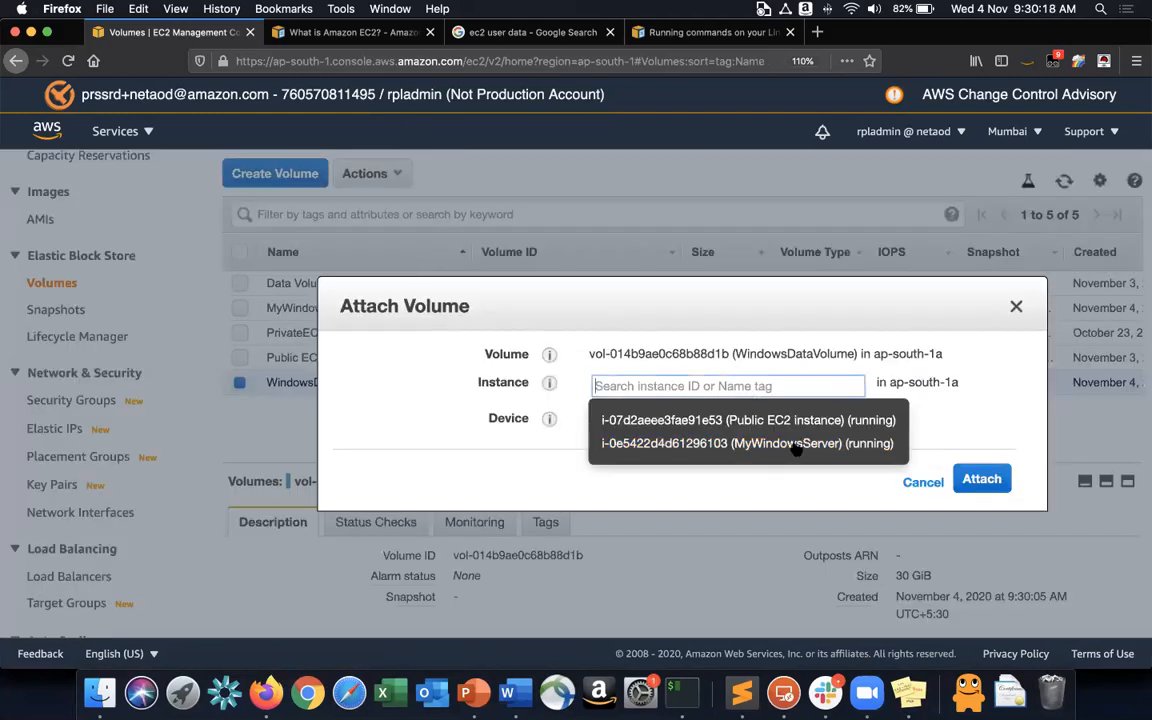
left_click(796, 446)
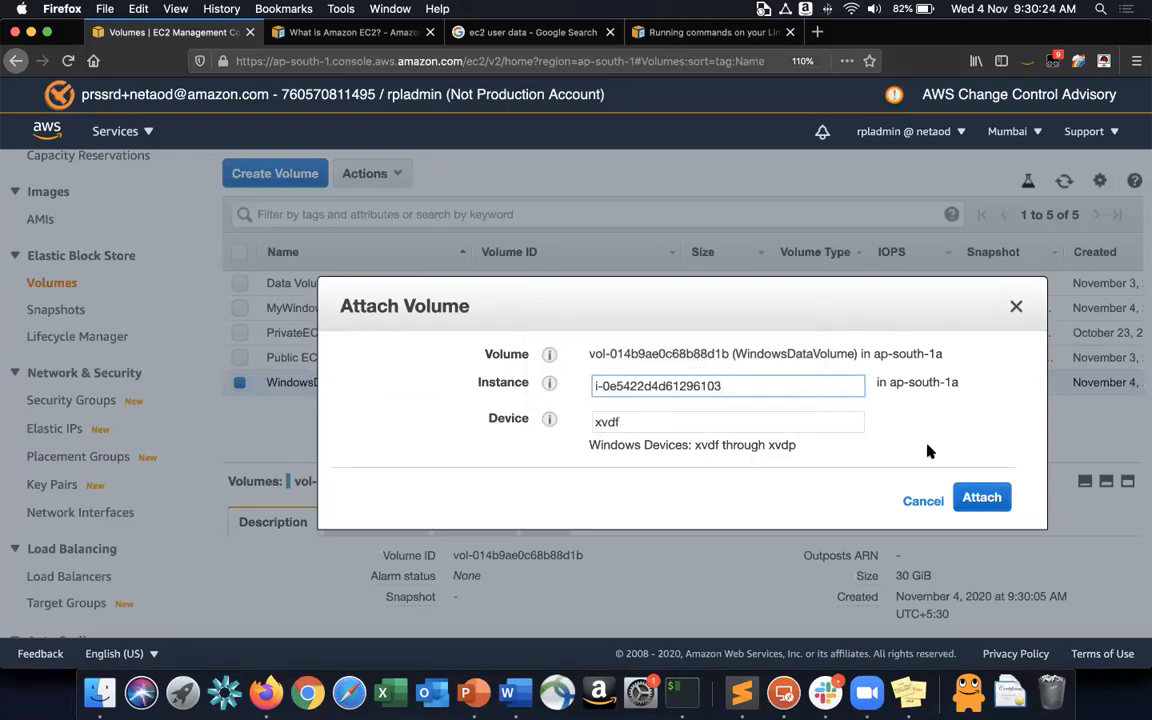
left_click(985, 498)
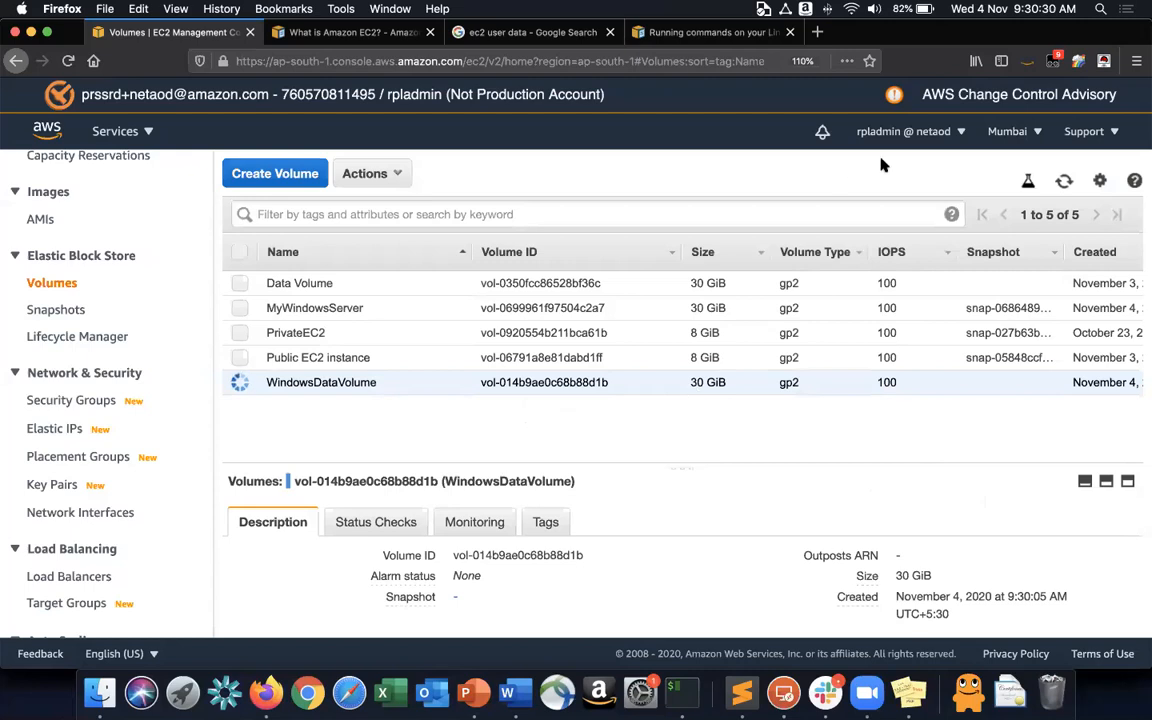
Refresh the volumes list and check the state of WindowsDataVolume.
left_click(1065, 182)
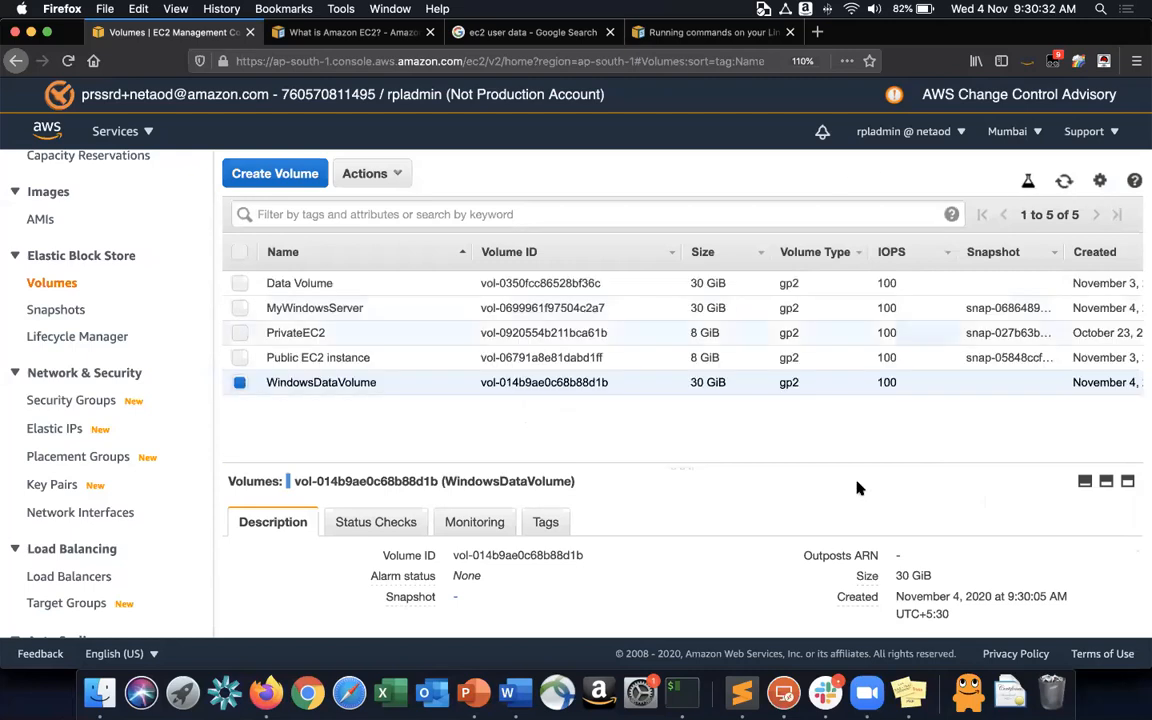
scroll(910, 426, "right", 5)
scroll(912, 426, "right", 3)
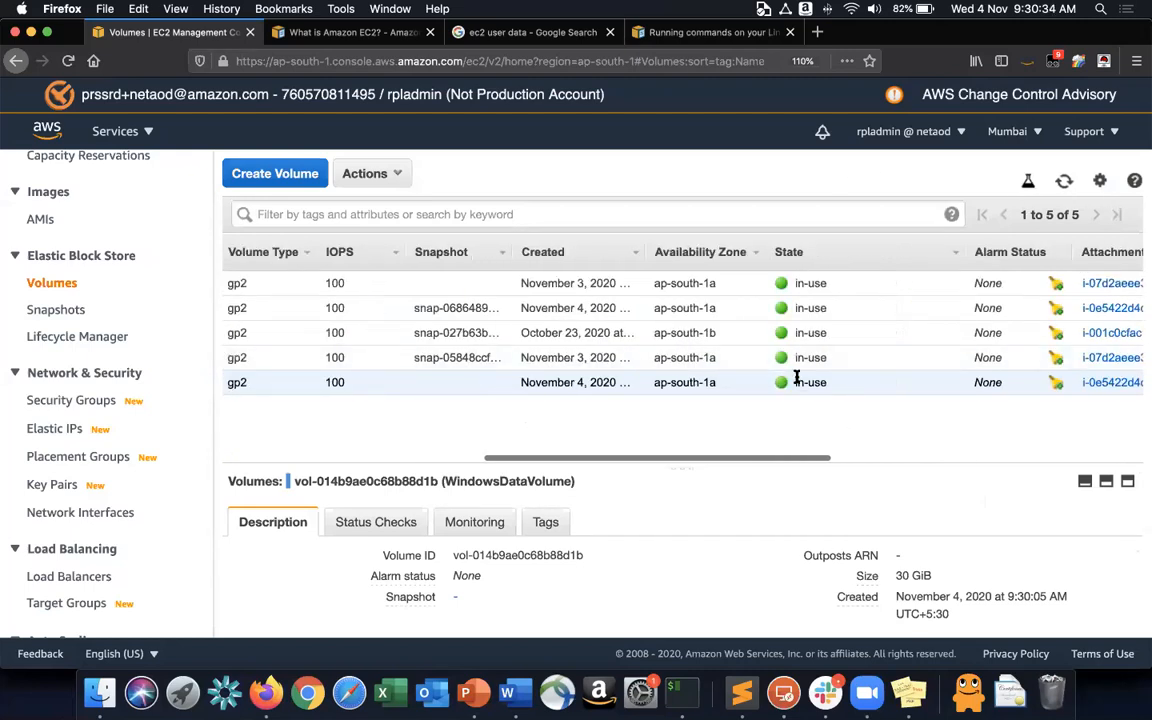
Switch to the remote desktop session and look for the attached disk in Disk Management and under This PC.
key("ctrl+Right")
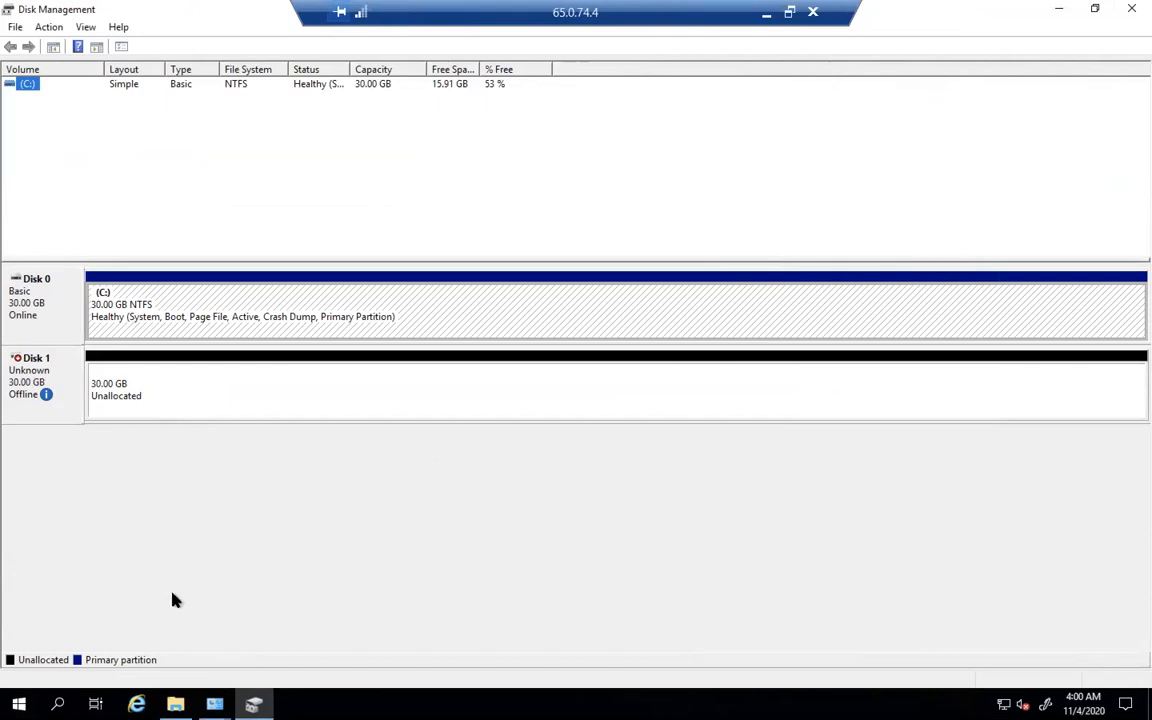
left_click(175, 704)
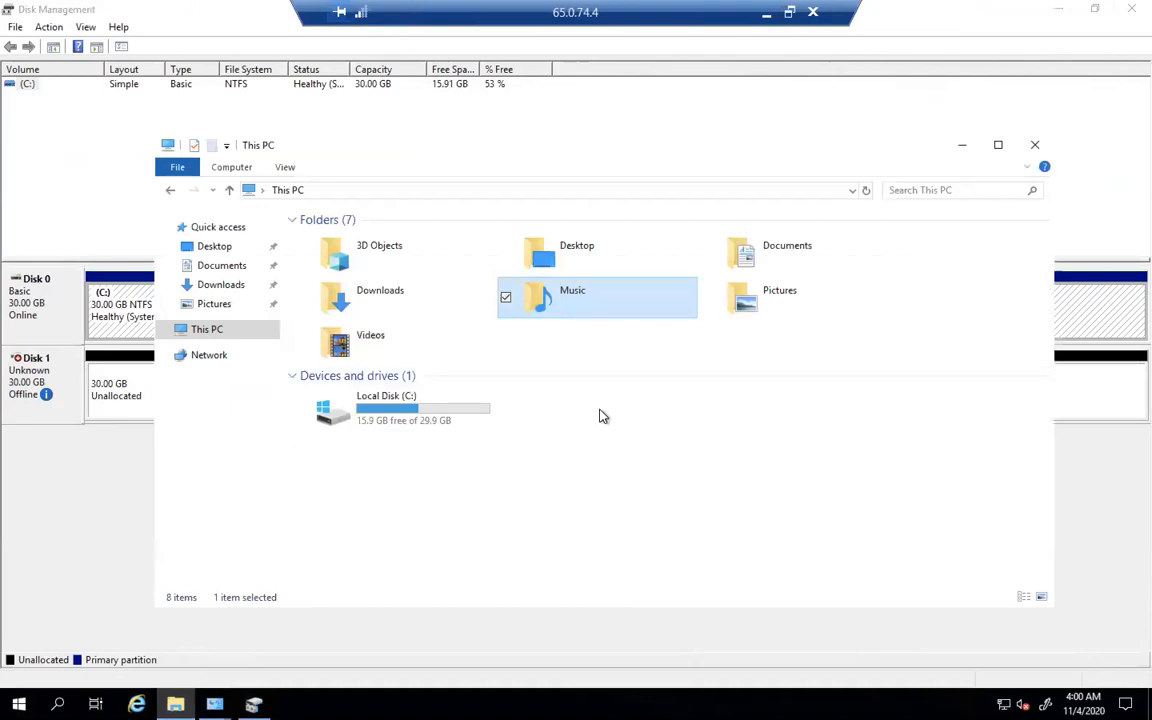
left_click(111, 383)
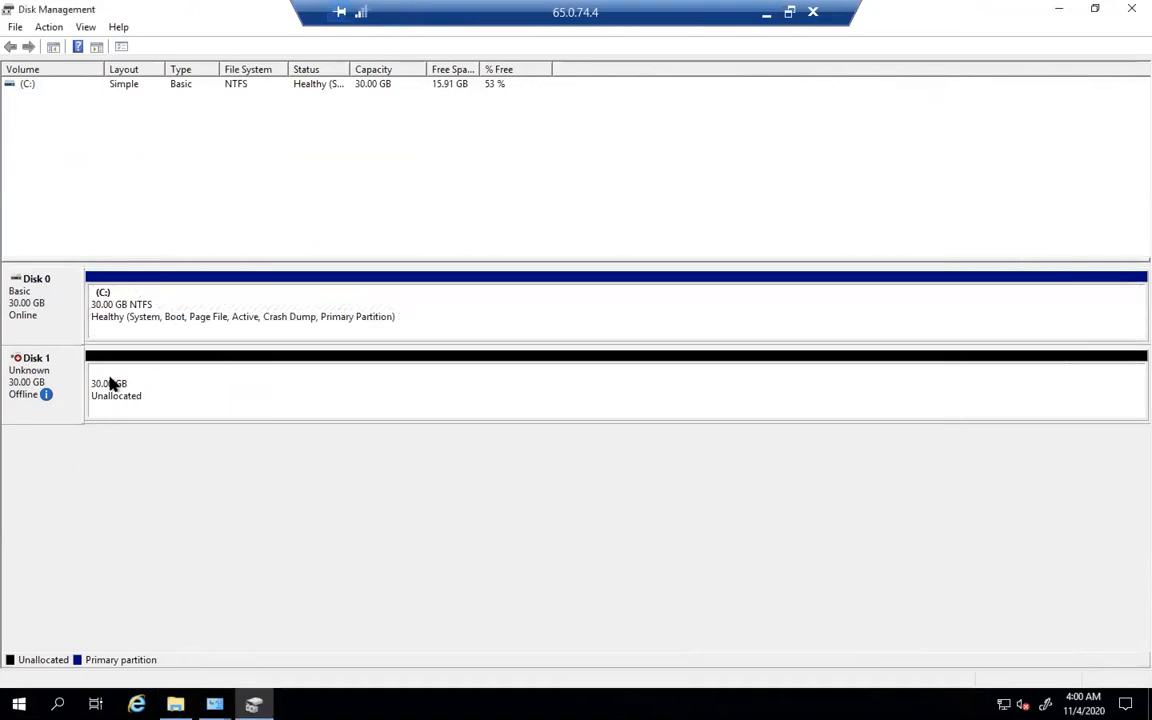
Check the volume options for Disk 1's unallocated space, and bring Disk 1 online.
right_click(130, 388)
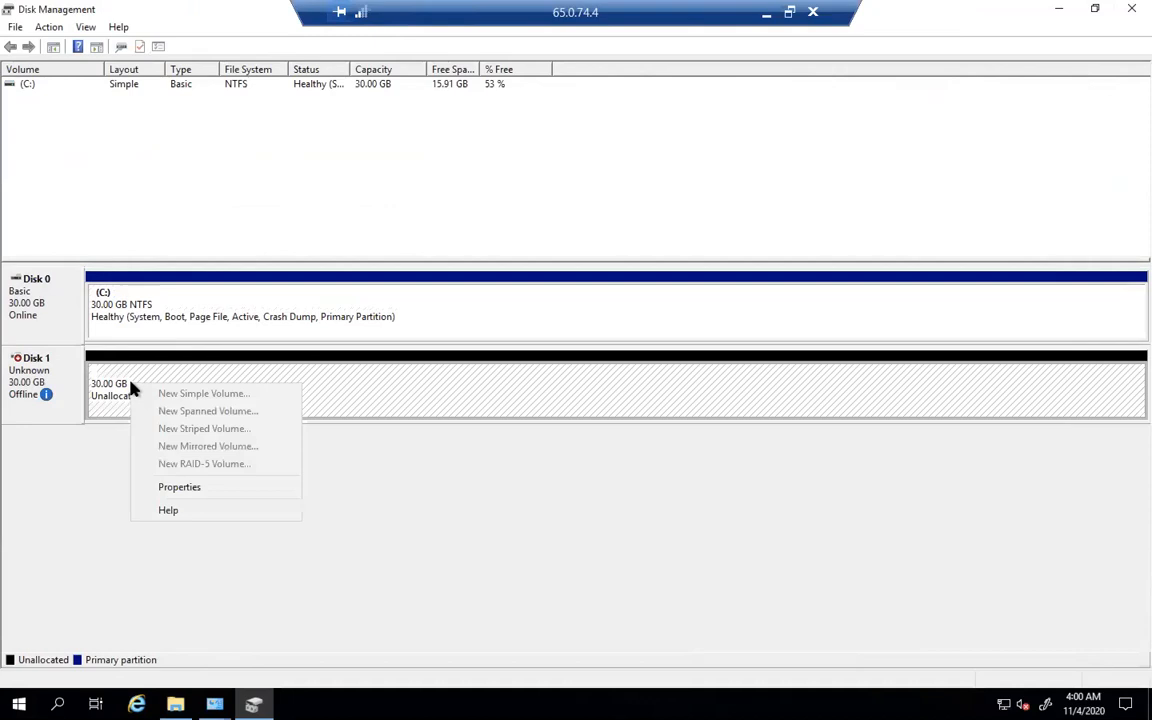
left_click(41, 366)
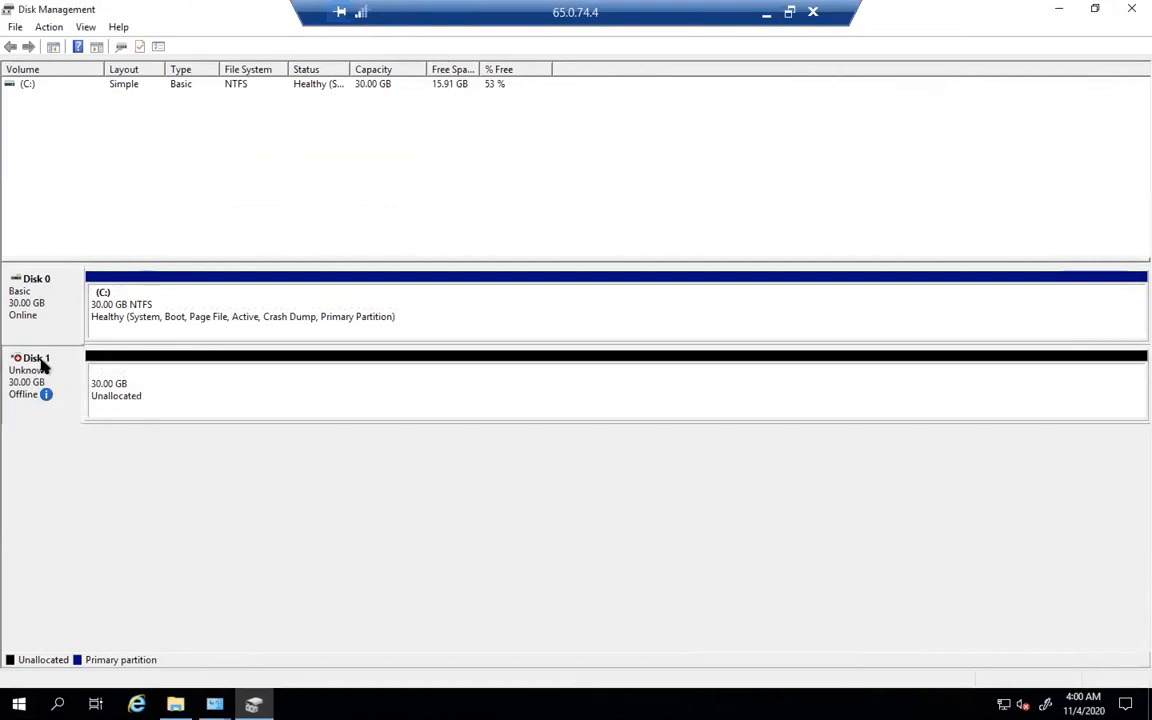
right_click(41, 366)
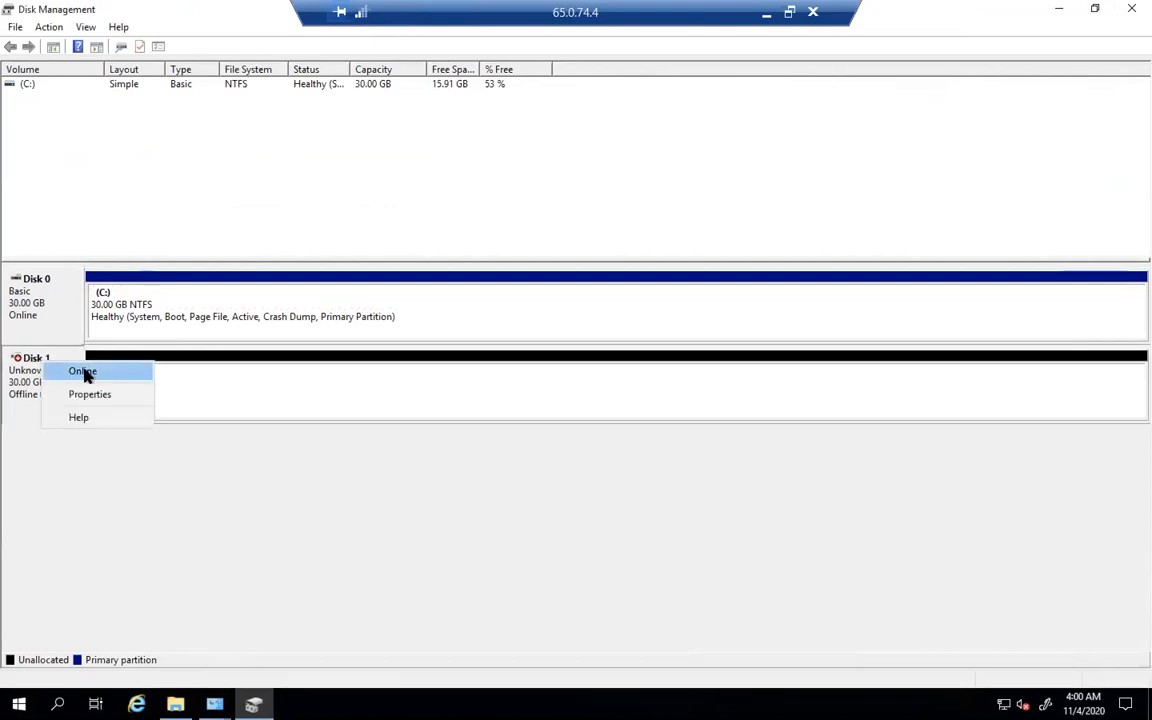
left_click(83, 372)
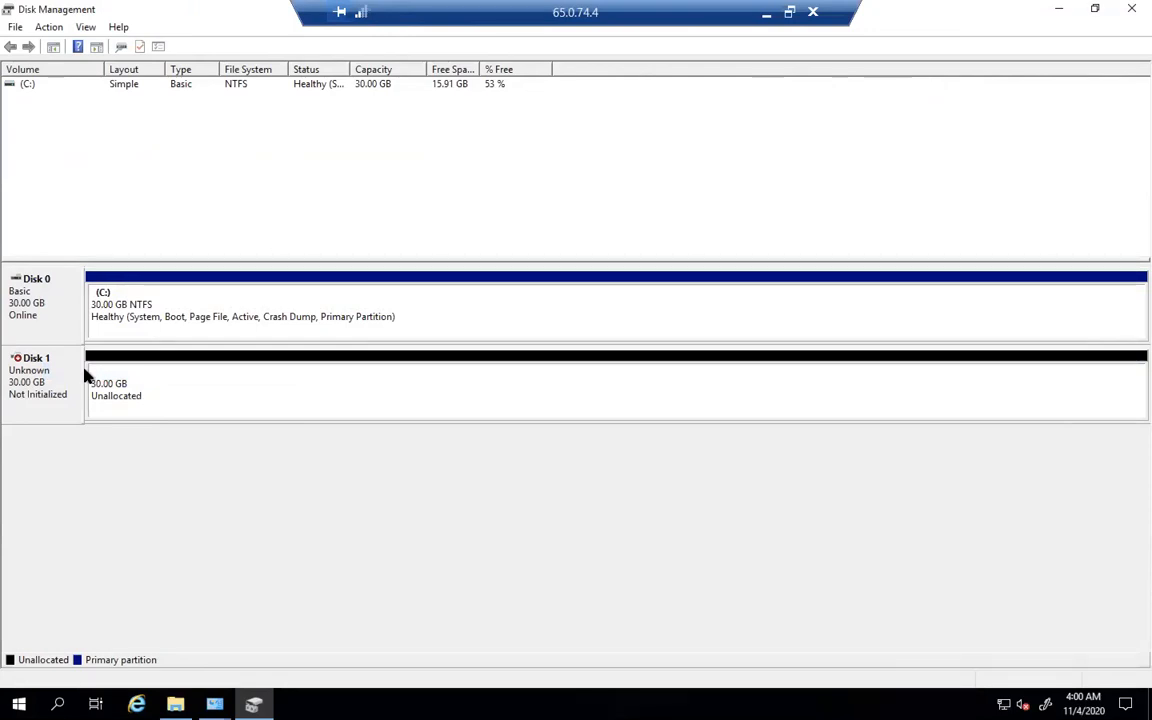
Initialize Disk 1 with the MBR (Master Boot Record) partition style.
right_click(193, 379)
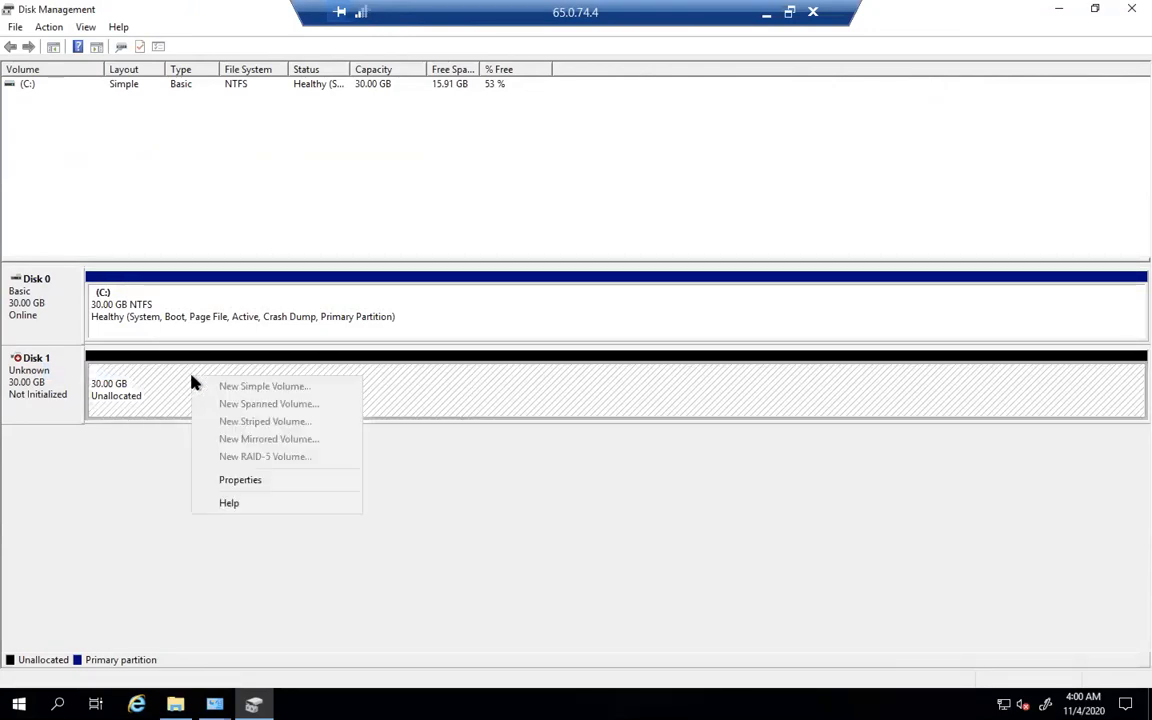
left_click(29, 375)
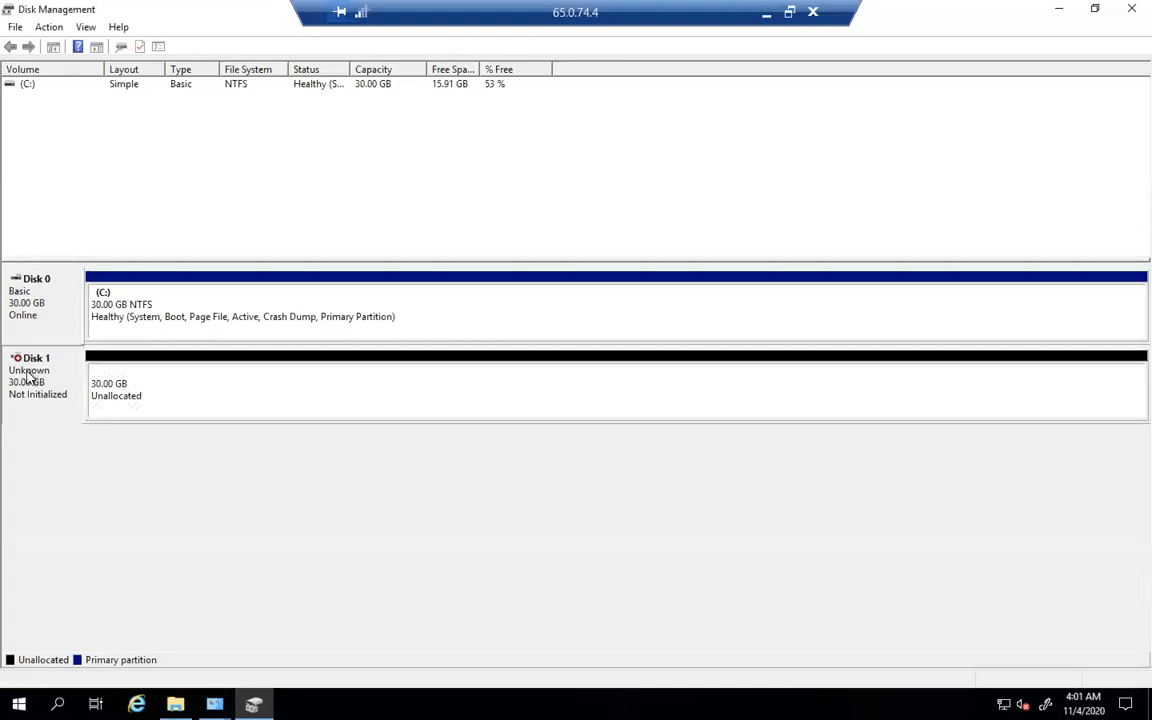
right_click(29, 375)
left_click(92, 384)
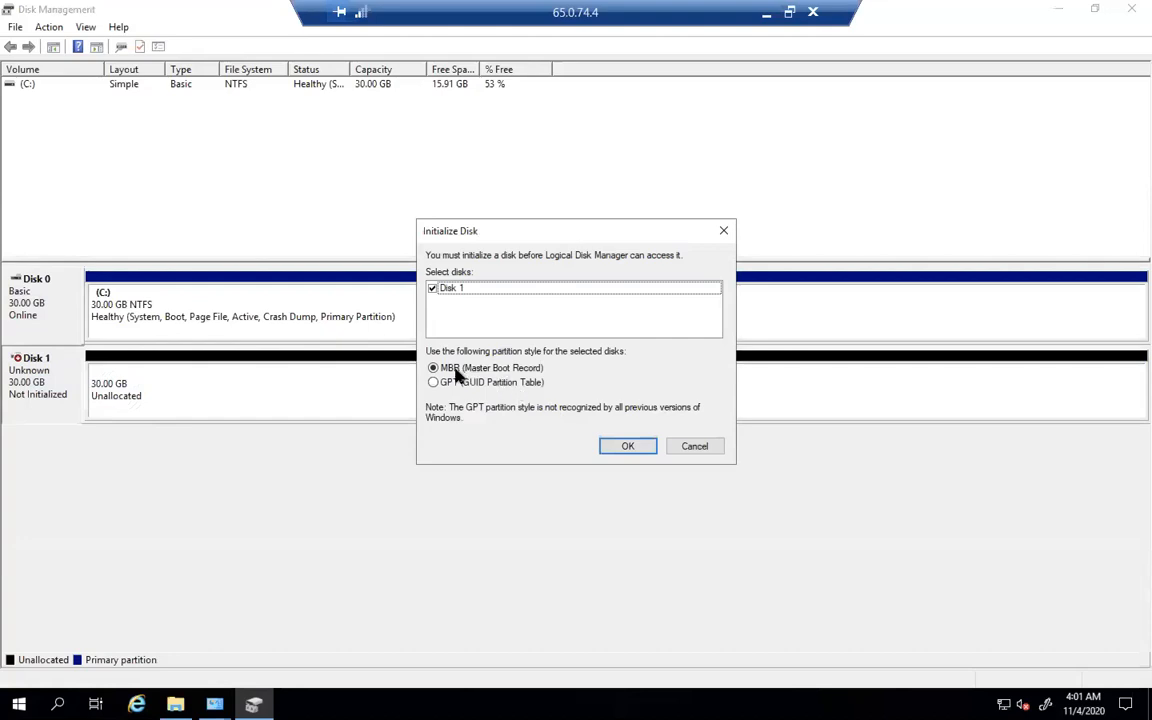
left_click(633, 442)
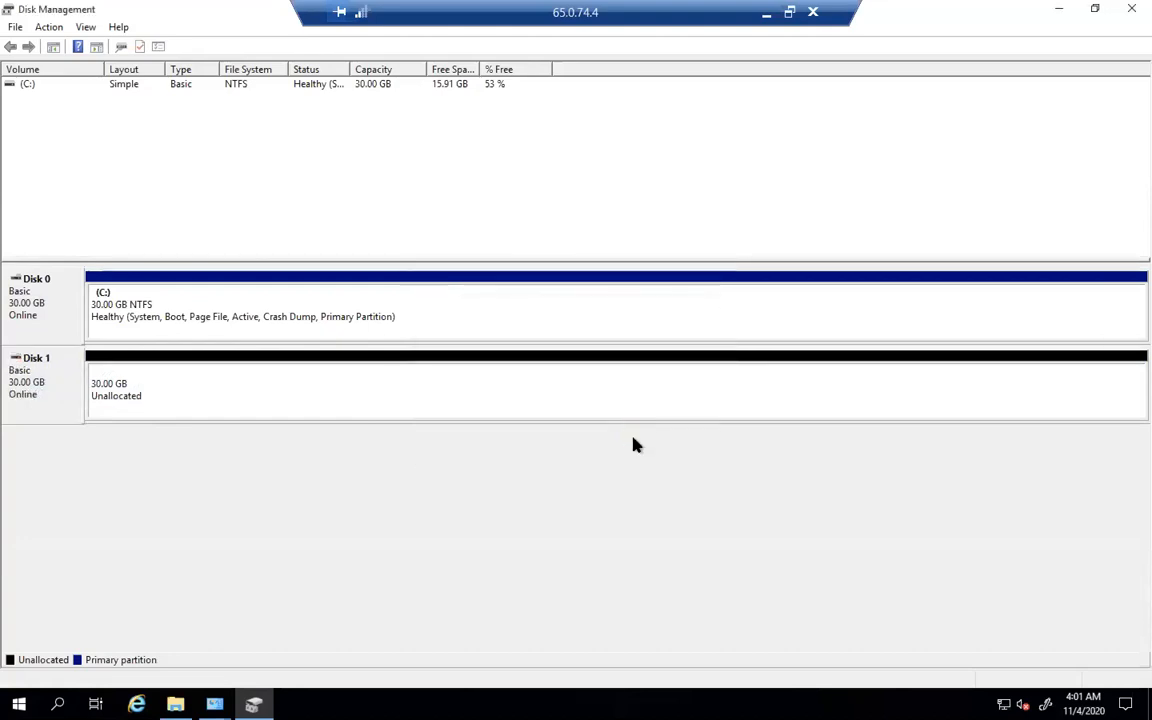
Create a 15000 MB simple volume in Disk 1's unallocated space, with drive letter D, NTFS quick format and the label Data1.
left_click(153, 395)
right_click(153, 395)
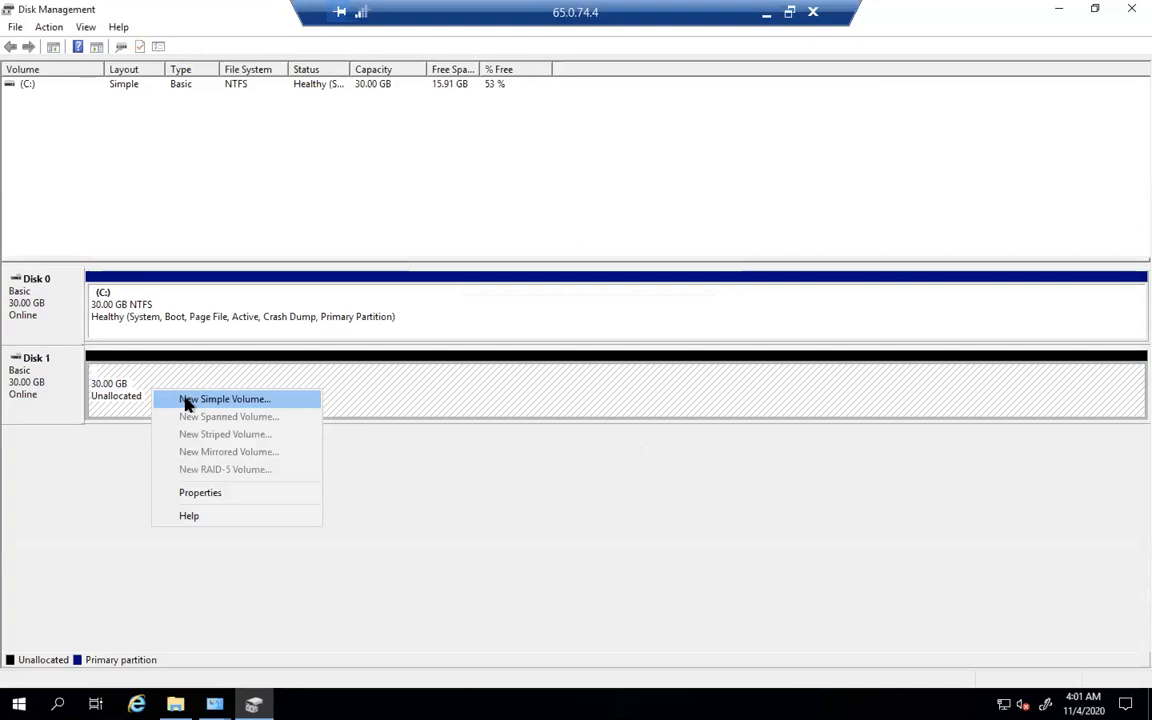
left_click(185, 400)
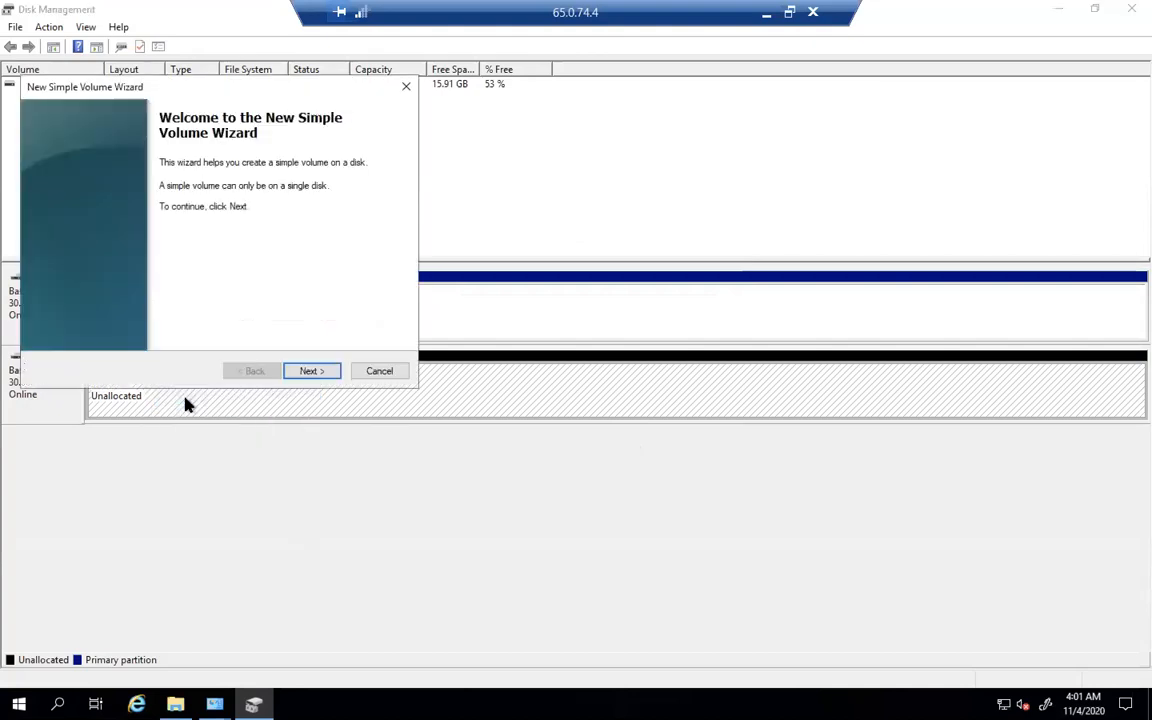
left_click(311, 371)
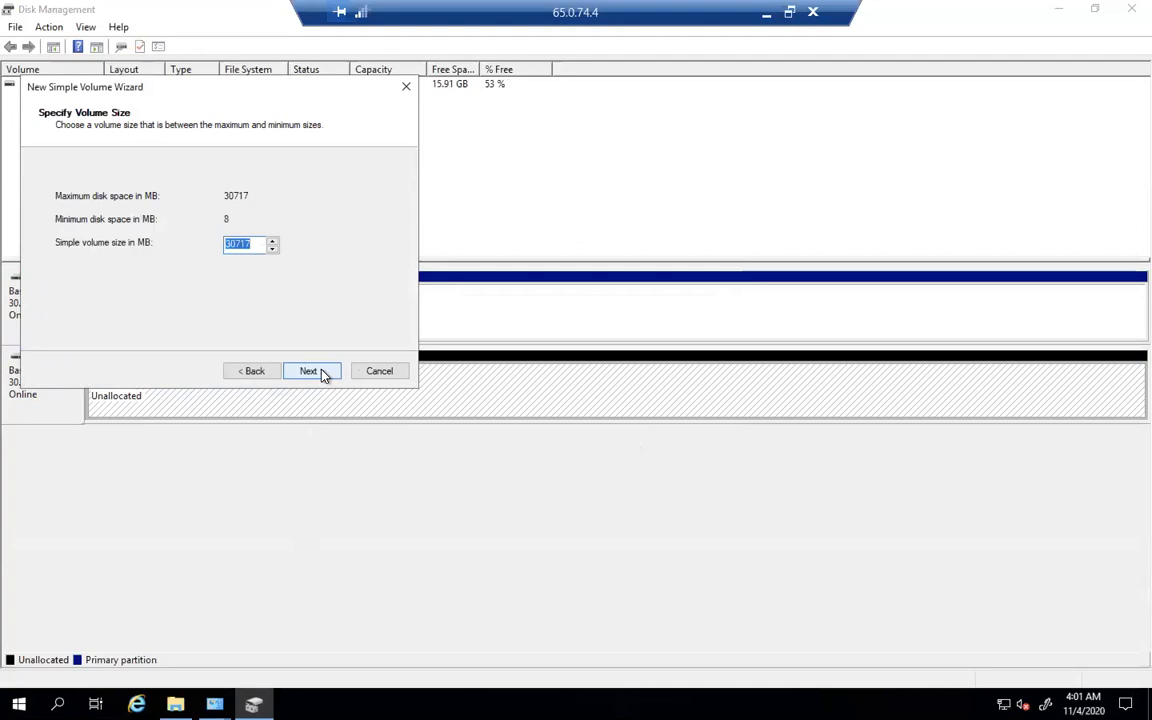
type("15000")
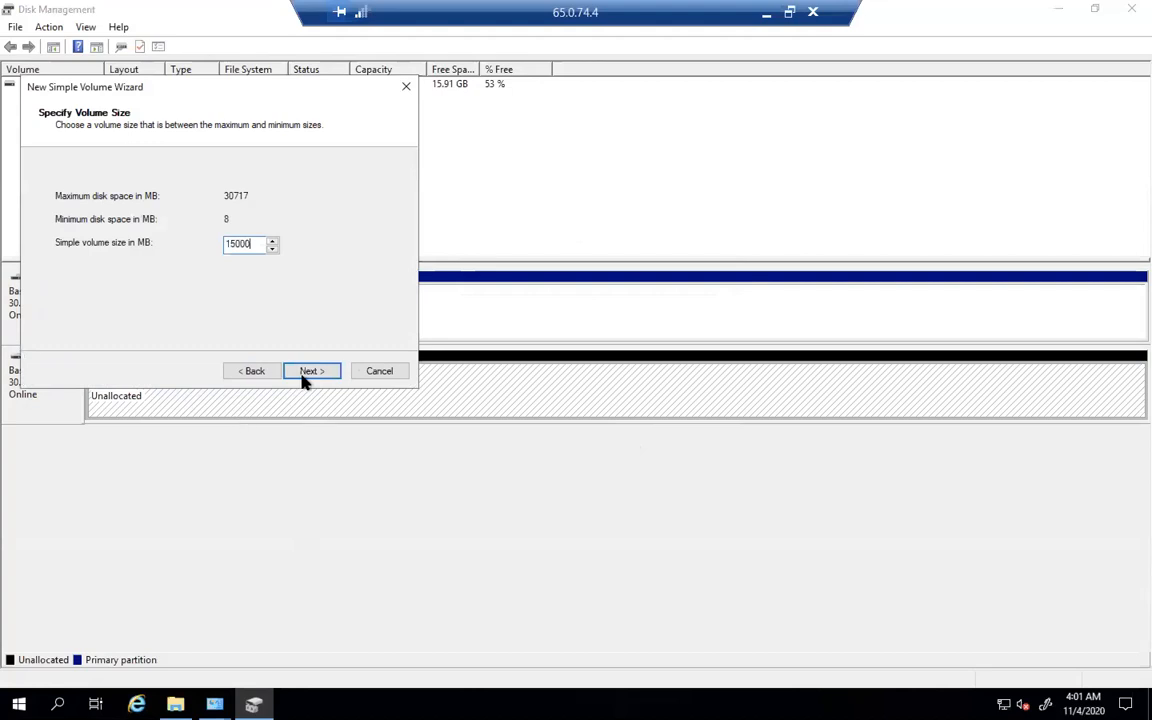
left_click(321, 371)
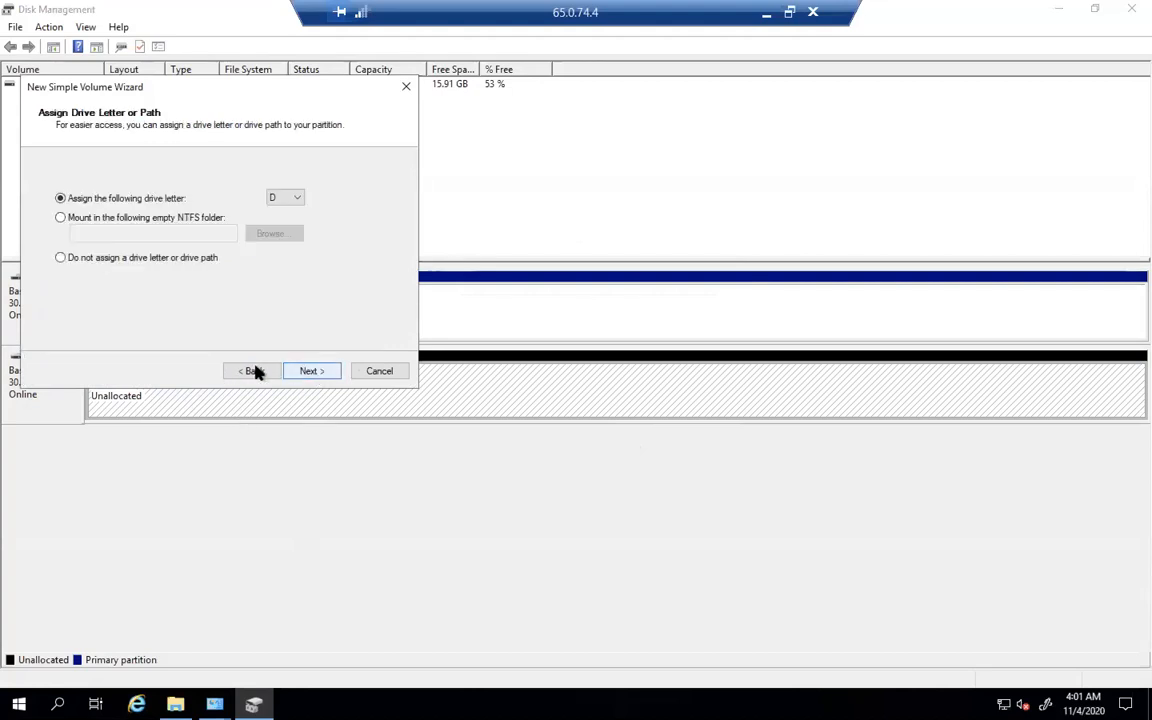
left_click(316, 371)
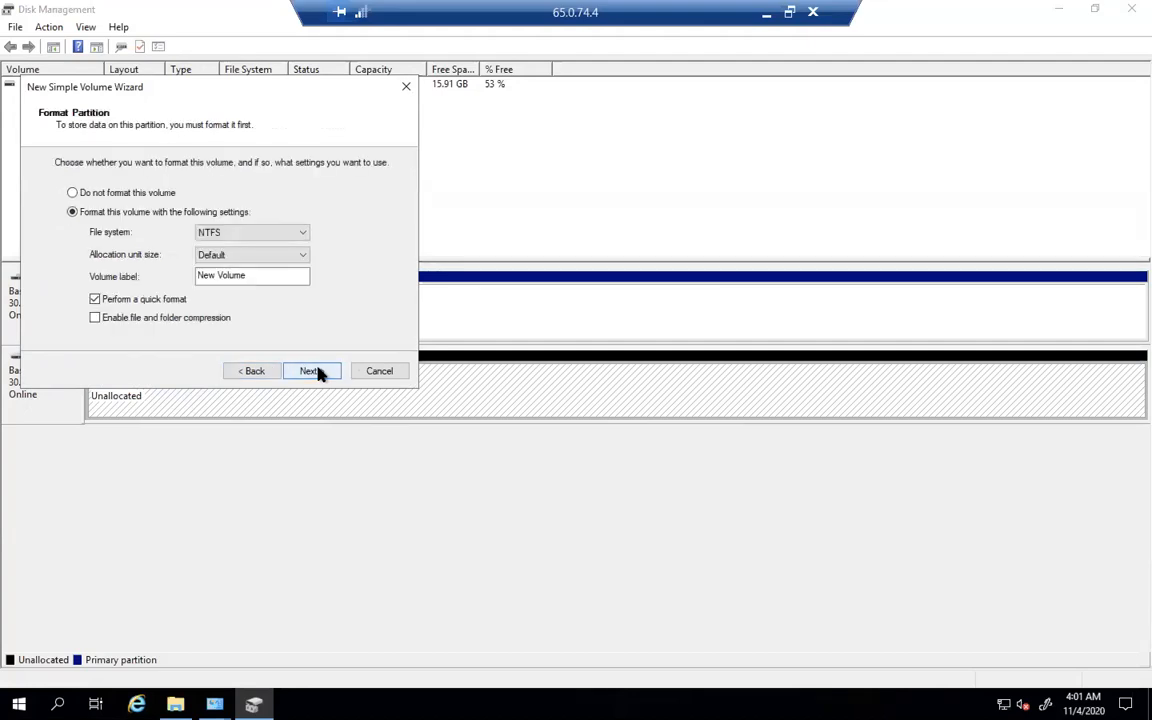
left_click_drag(262, 278, 57, 282)
type("Data1")
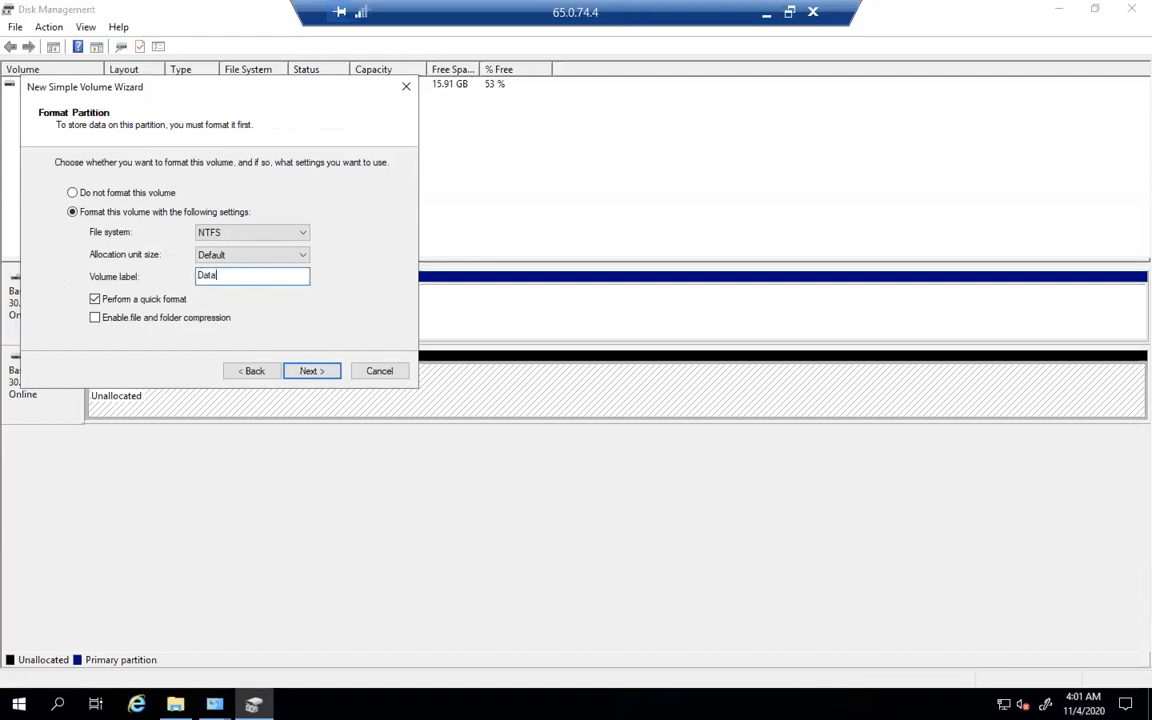
left_click(309, 372)
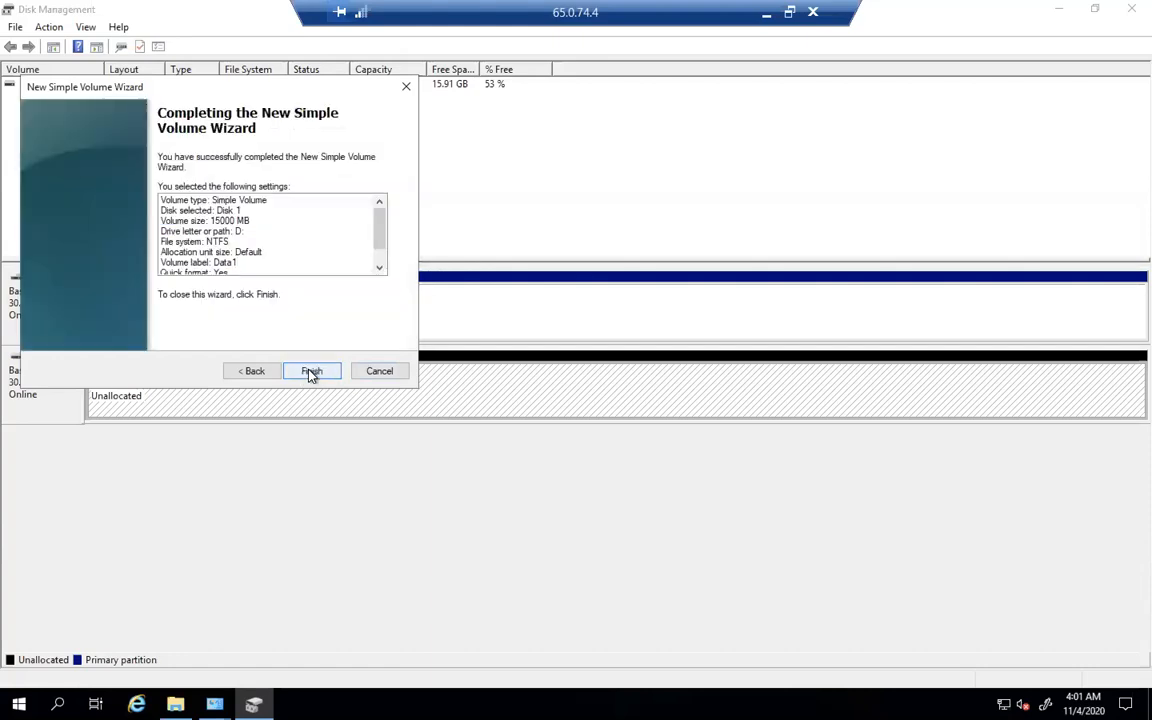
left_click(310, 372)
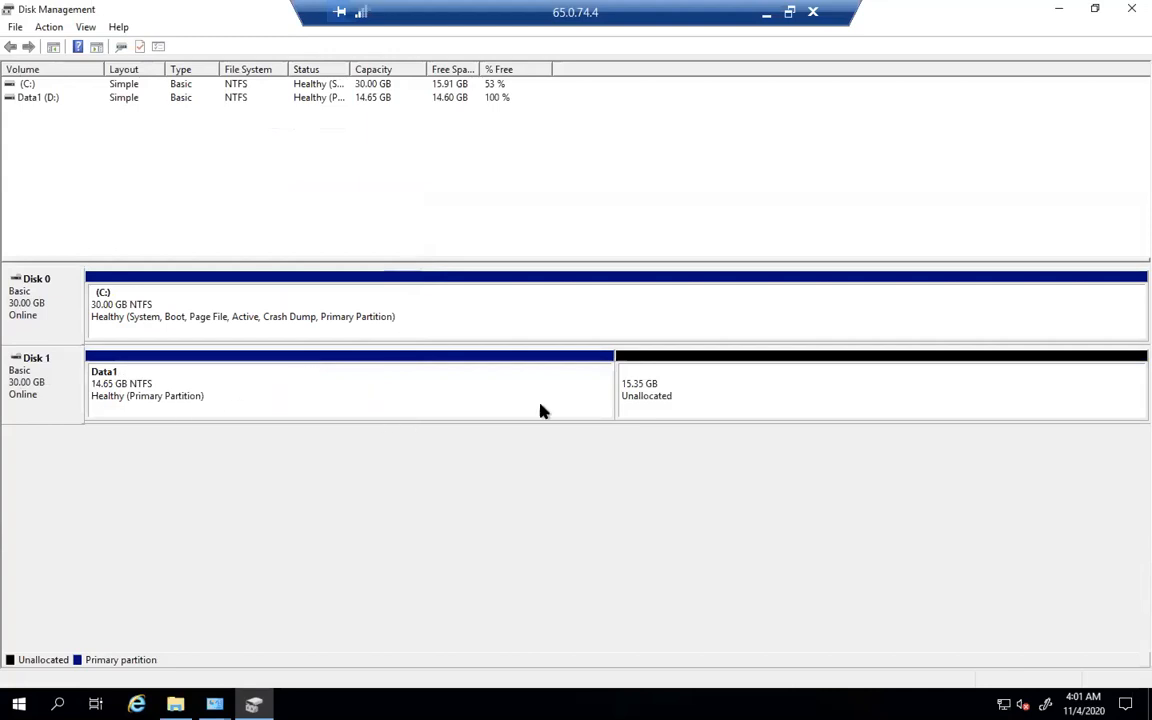
Look for the new Data1 (D:) drive under This PC, and return to Disk Management.
right_click(782, 416)
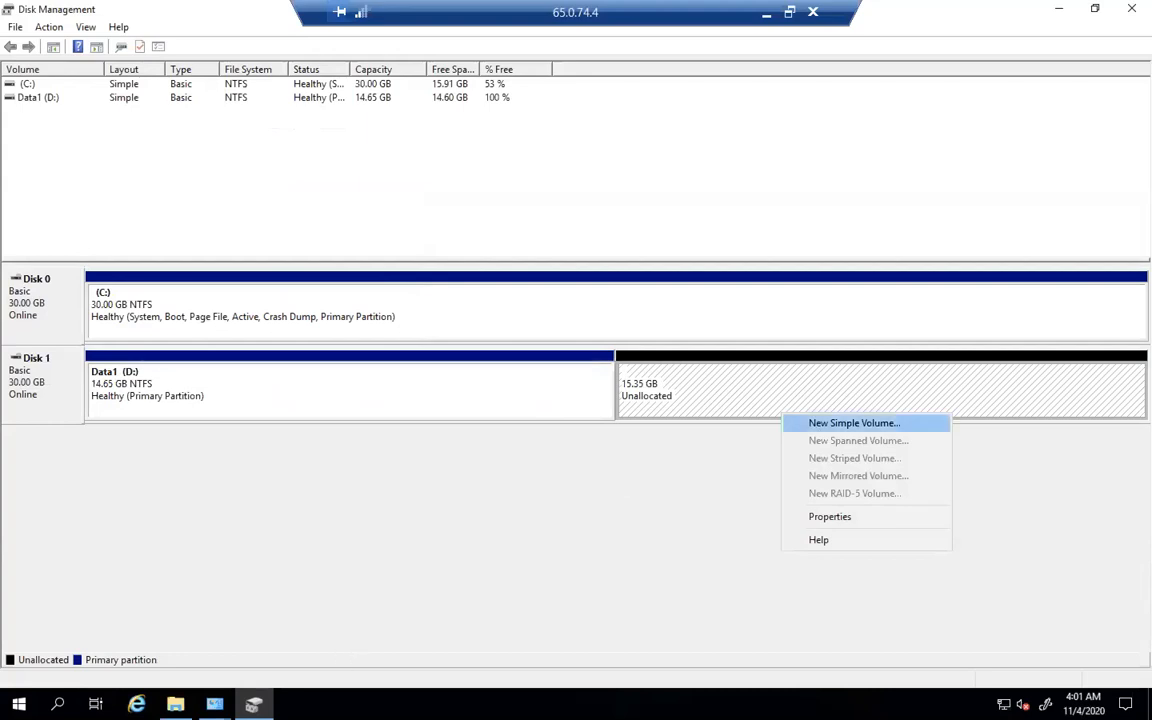
left_click(175, 704)
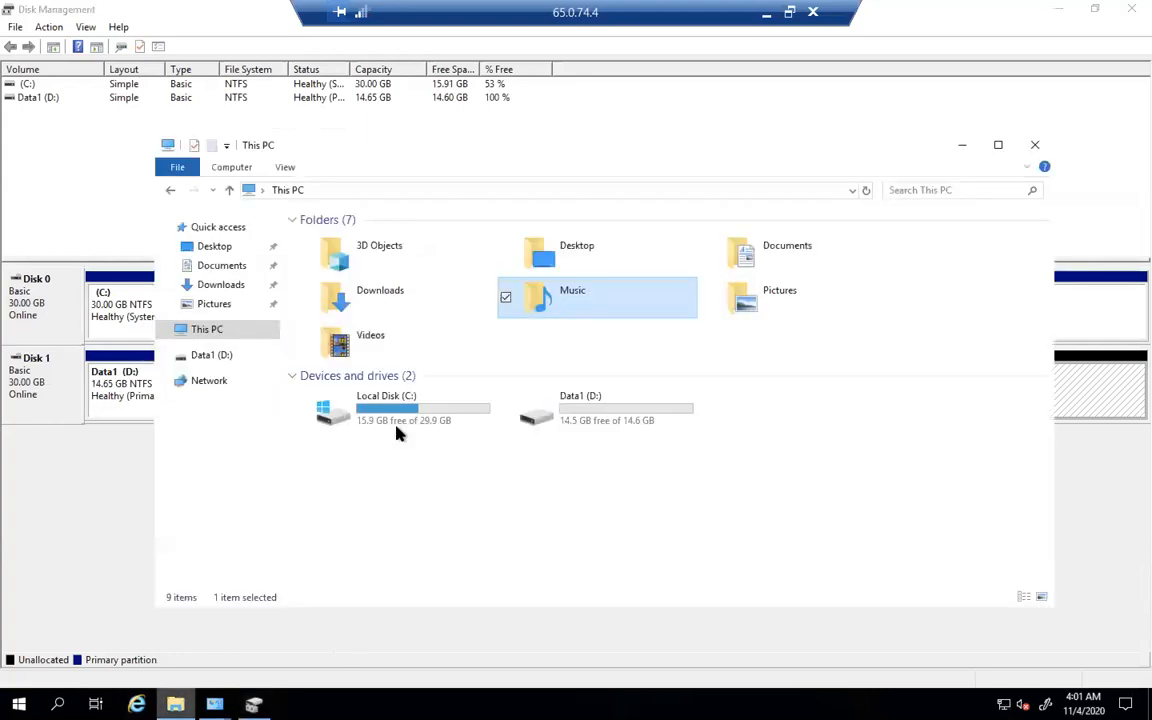
left_click(657, 411)
left_click(84, 423)
Create a 15717 MB simple volume in Disk 1's remaining unallocated space, with drive letter E, NTFS quick format and the label Data2.
left_click(853, 381)
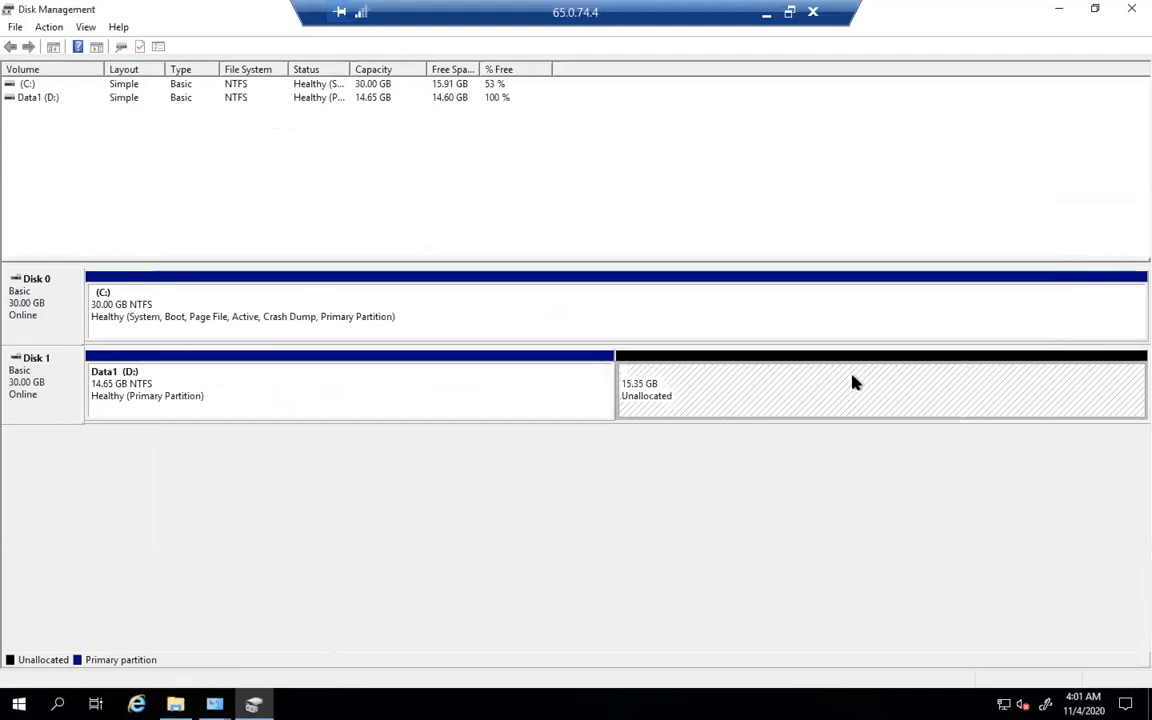
right_click(853, 381)
left_click(884, 391)
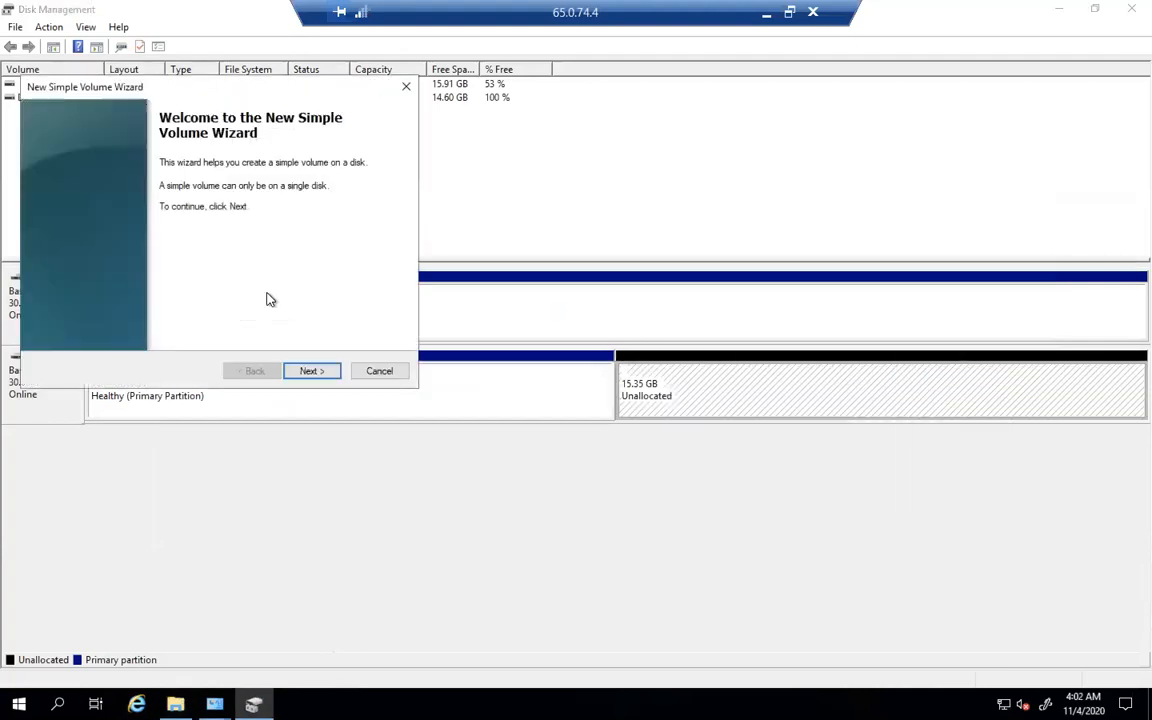
left_click(311, 371)
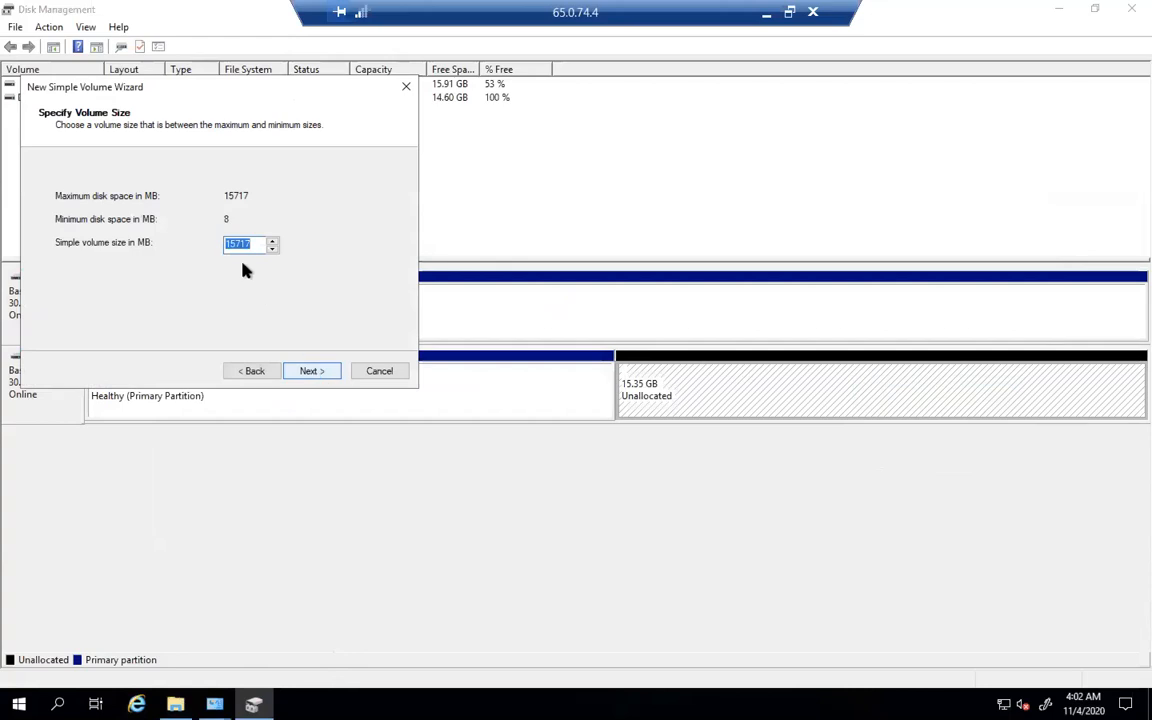
left_click(311, 372)
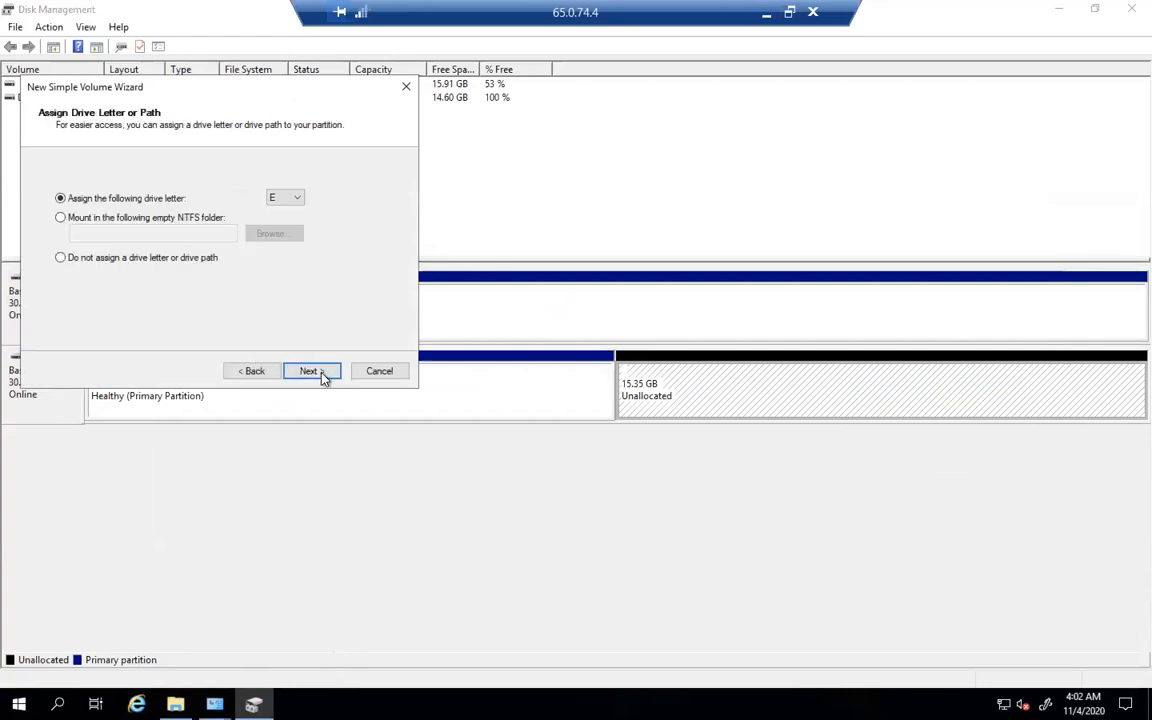
left_click(321, 375)
key("ctrl+a")
type("S")
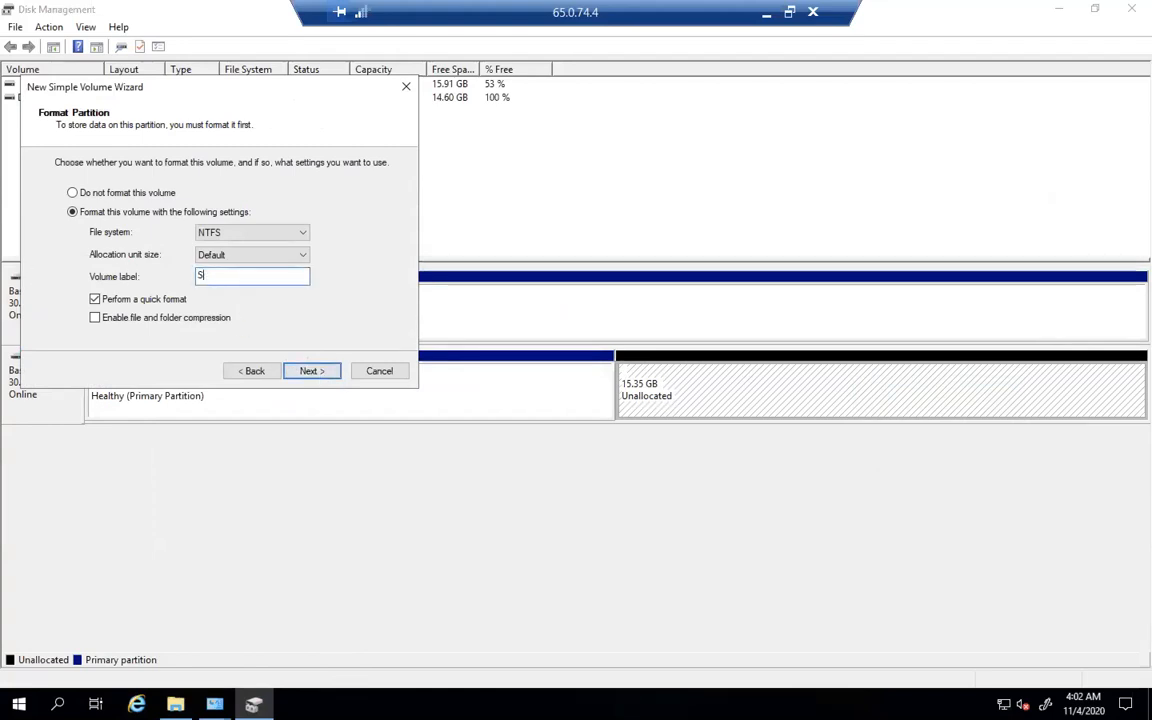
type("ata2")
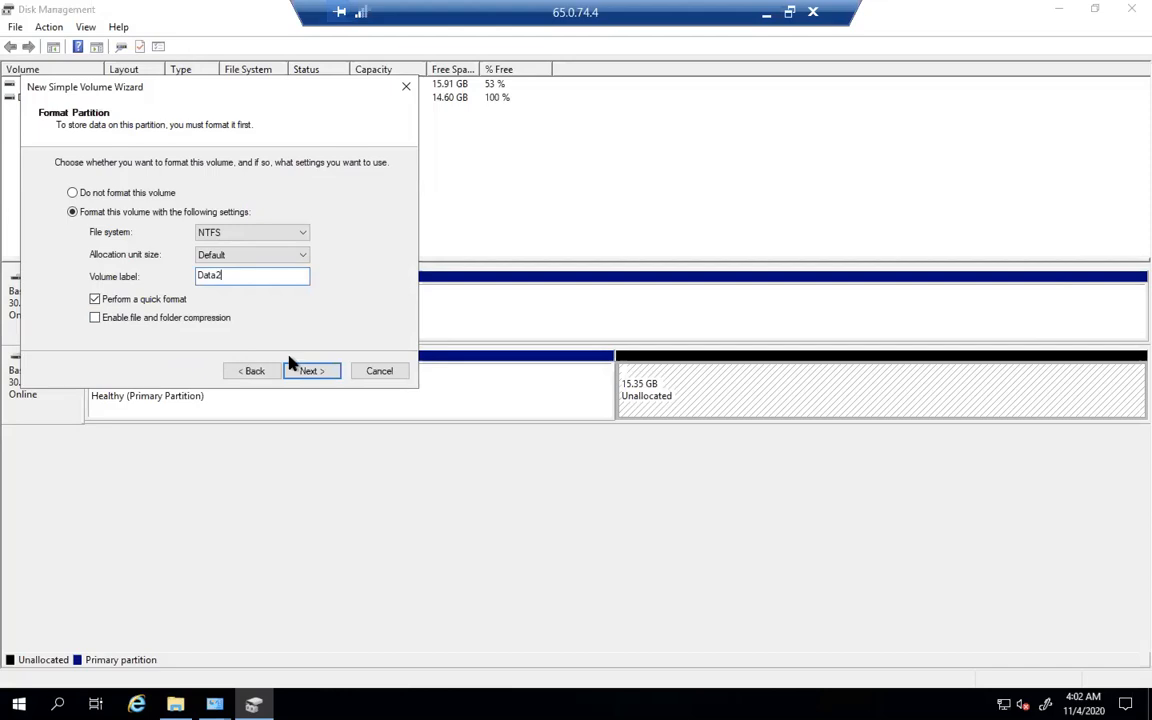
left_click(310, 372)
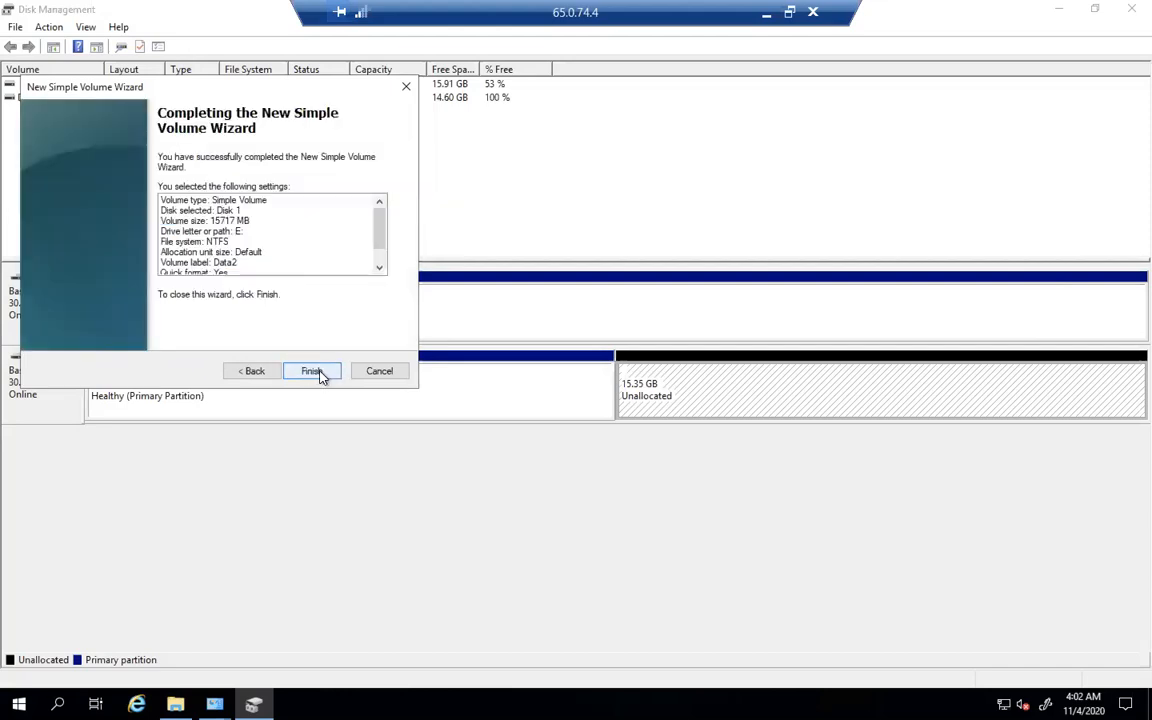
left_click(314, 371)
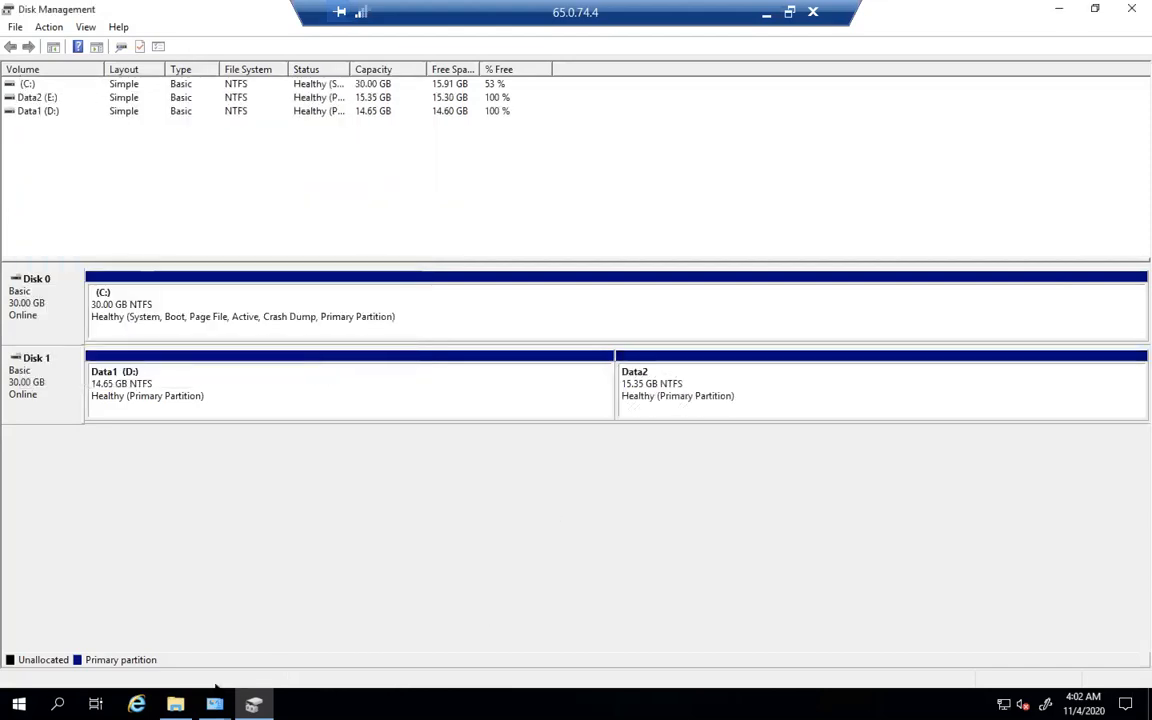
Open the Data1 (D:) drive from This PC and create a text document named TestFile in it.
left_click(176, 704)
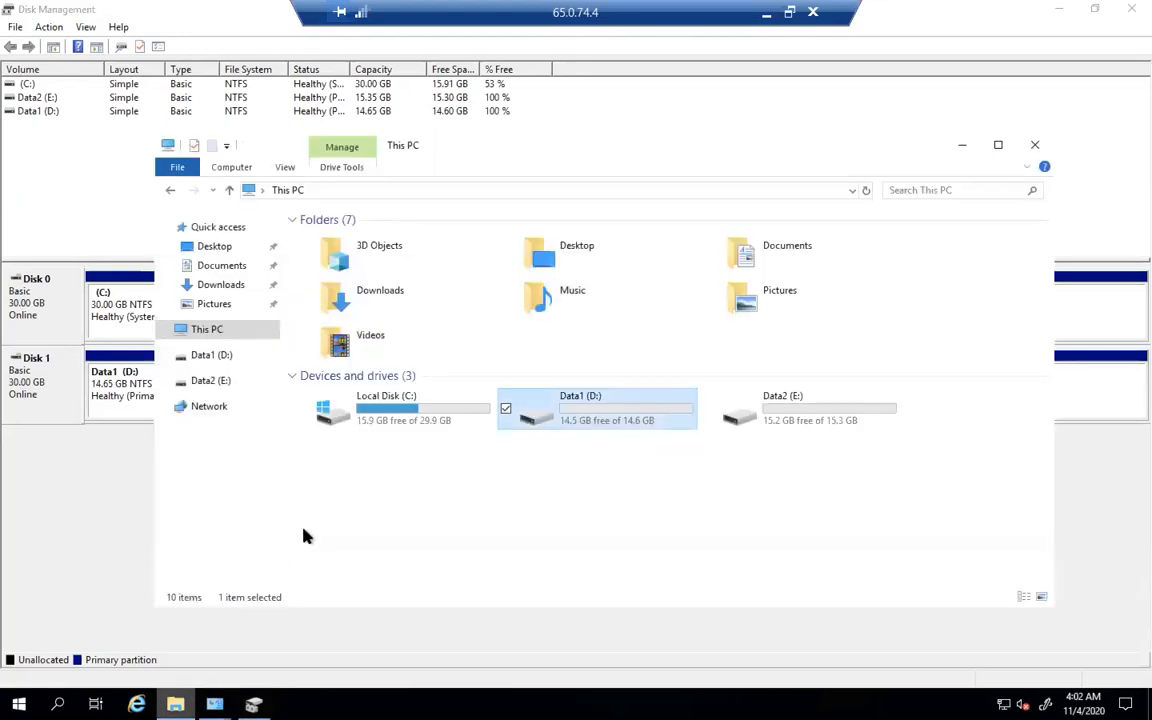
left_click(636, 527)
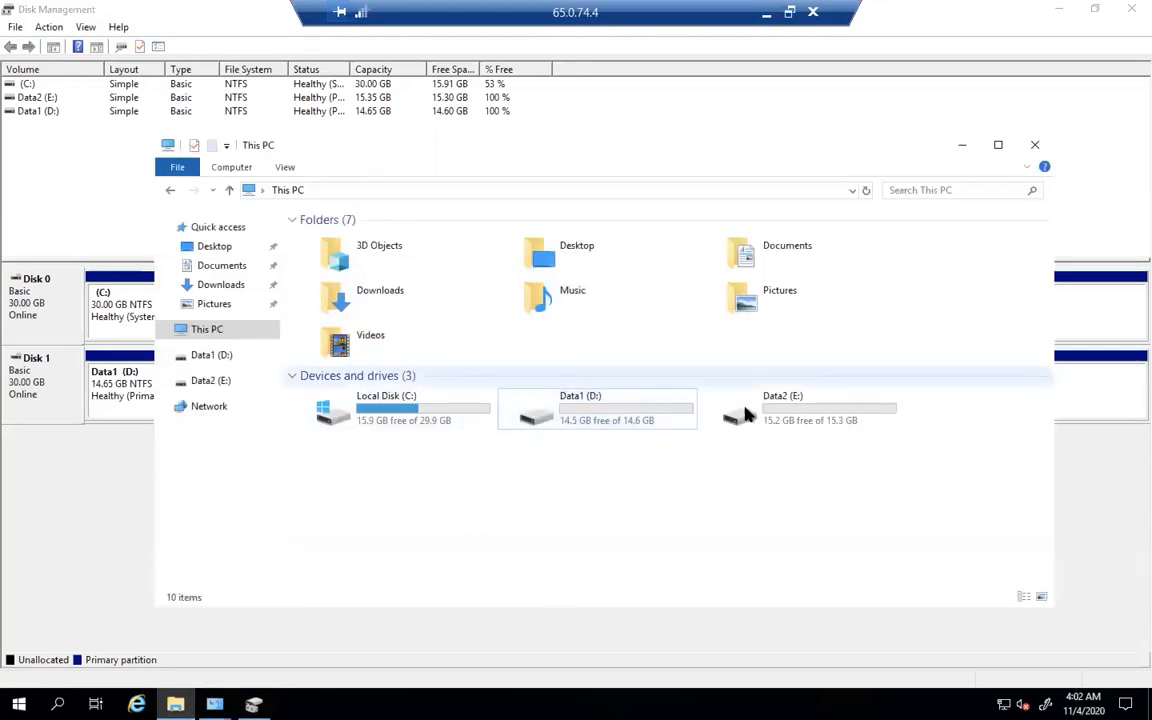
double_click(623, 420)
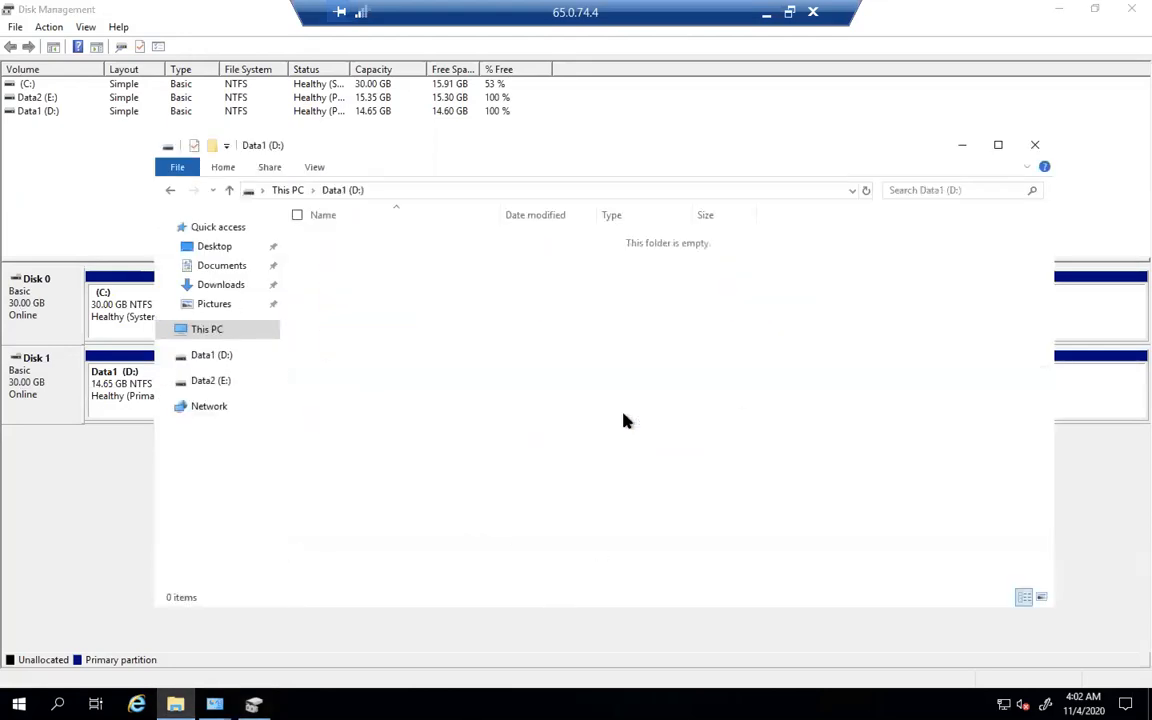
right_click(487, 303)
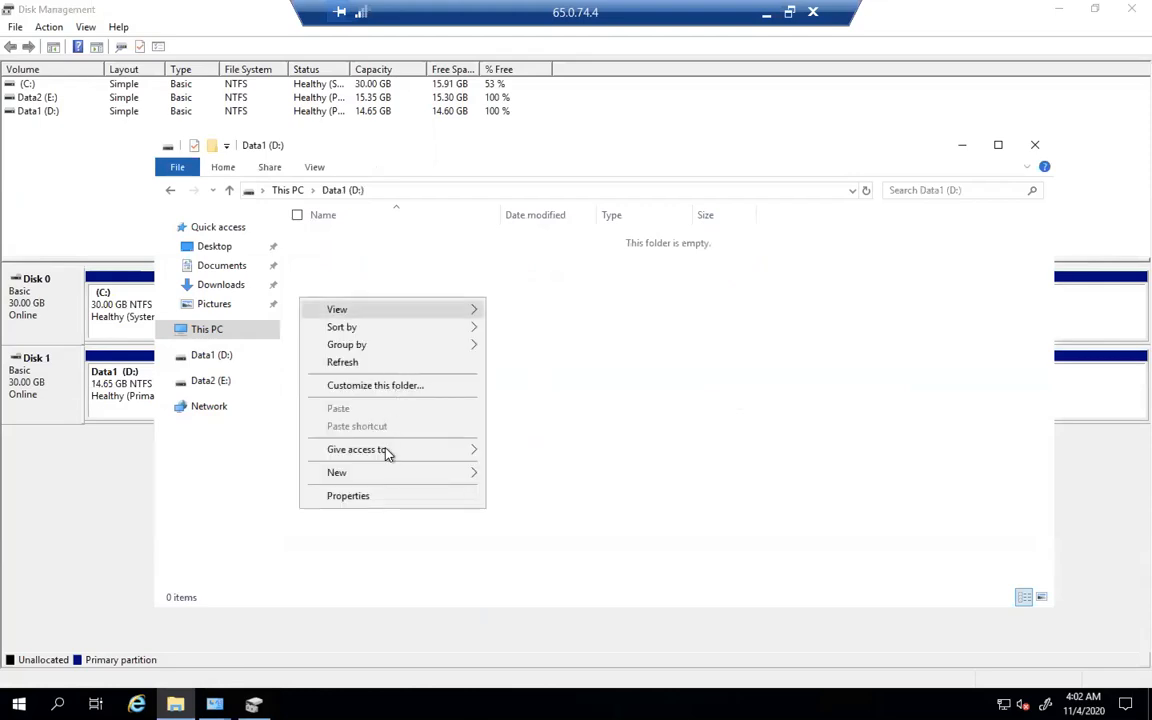
mouse_move(386, 474)
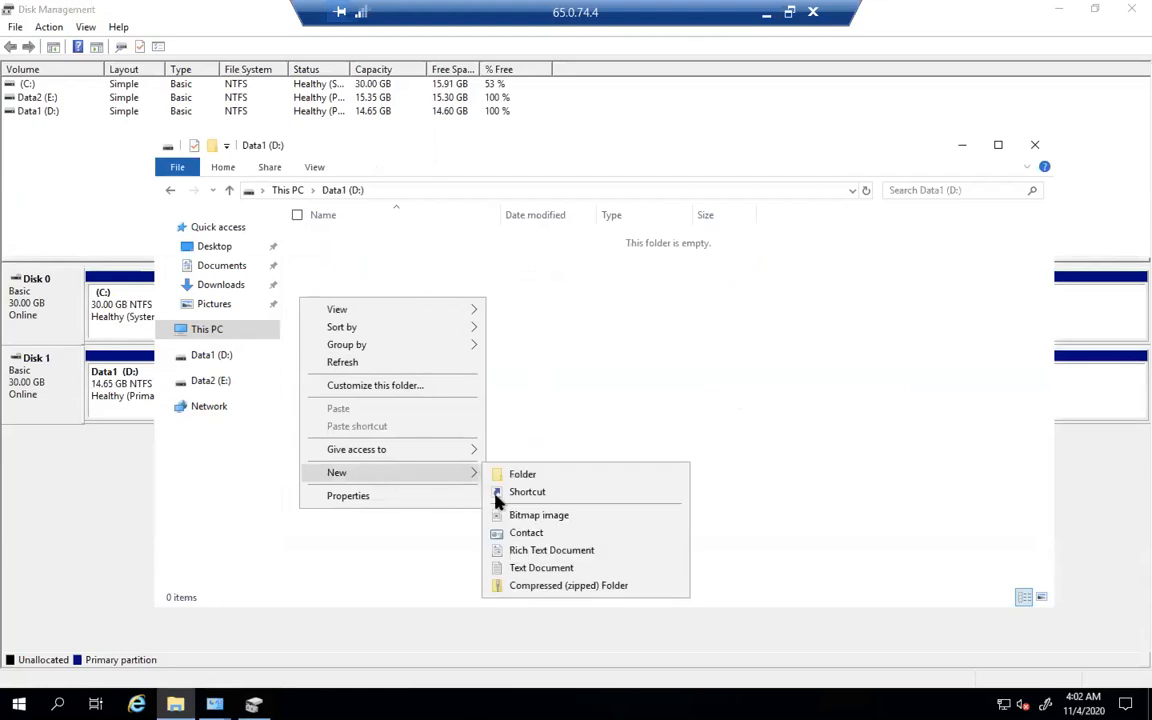
left_click(553, 569)
type("Tes")
key("BackSpace")
key("BackSpace")
key("BackSpace")
type("TestFile.")
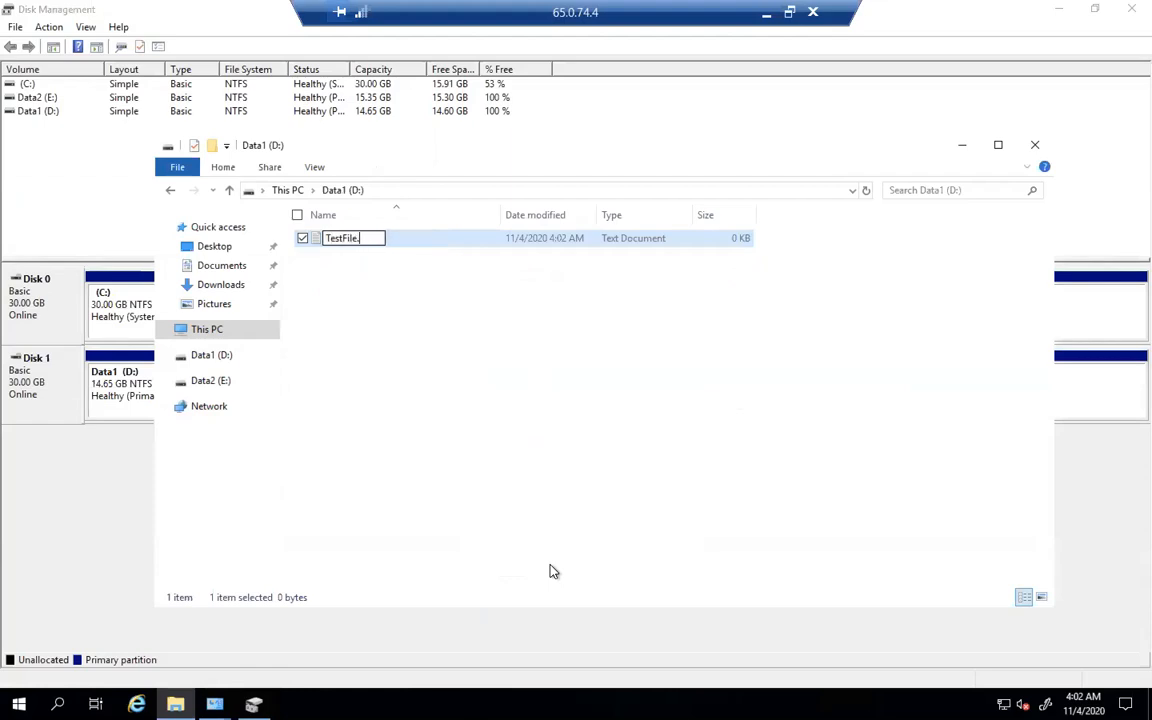
key("BackSpace")
key("Return")
Open TestFile on the Data1 drive, enter the line "TThis si a test file", and save the document.
double_click(480, 241)
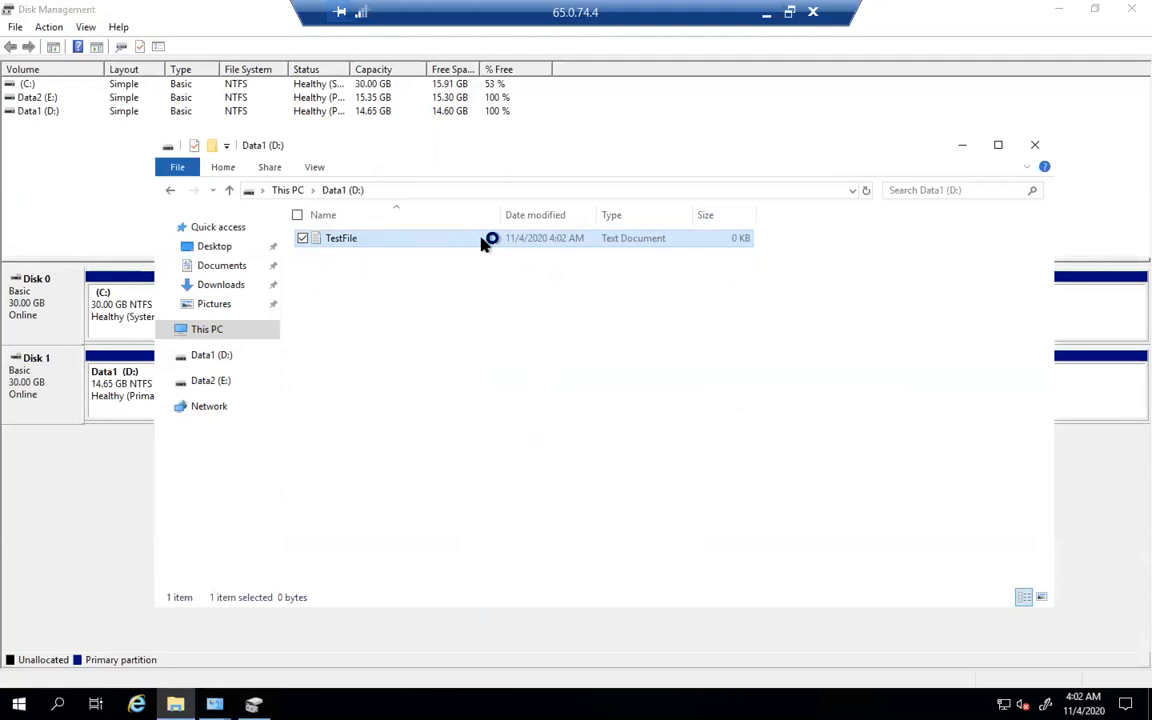
type("T")
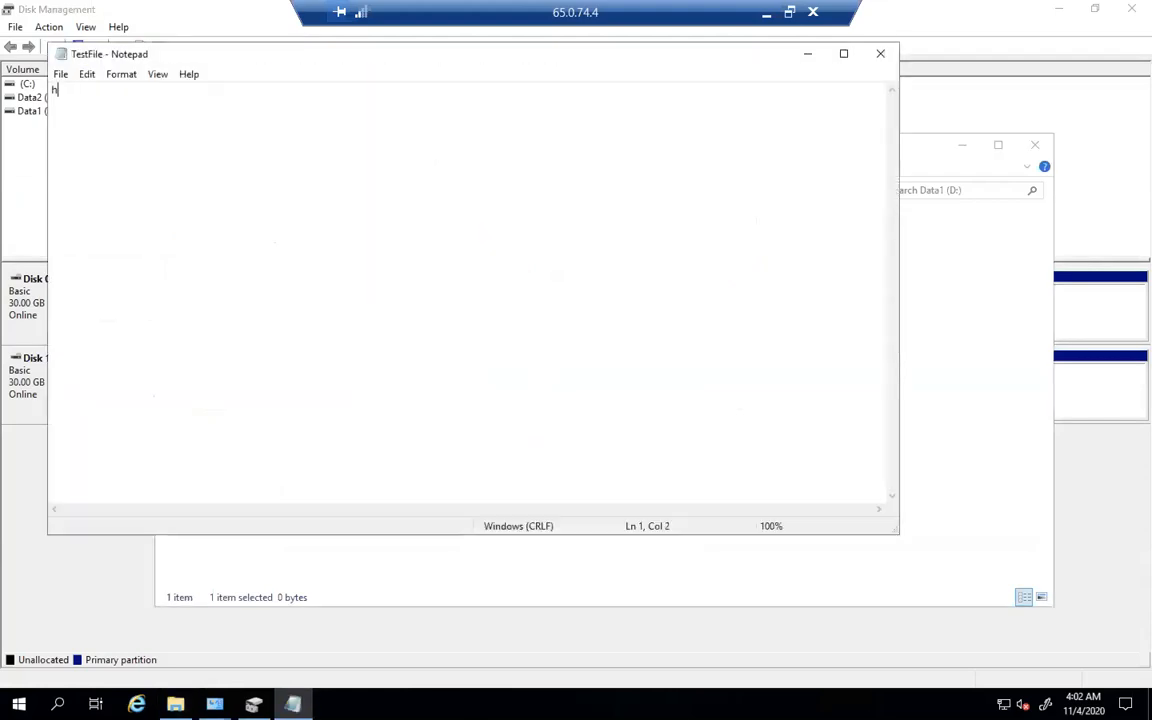
type("This si a test file")
key("Return")
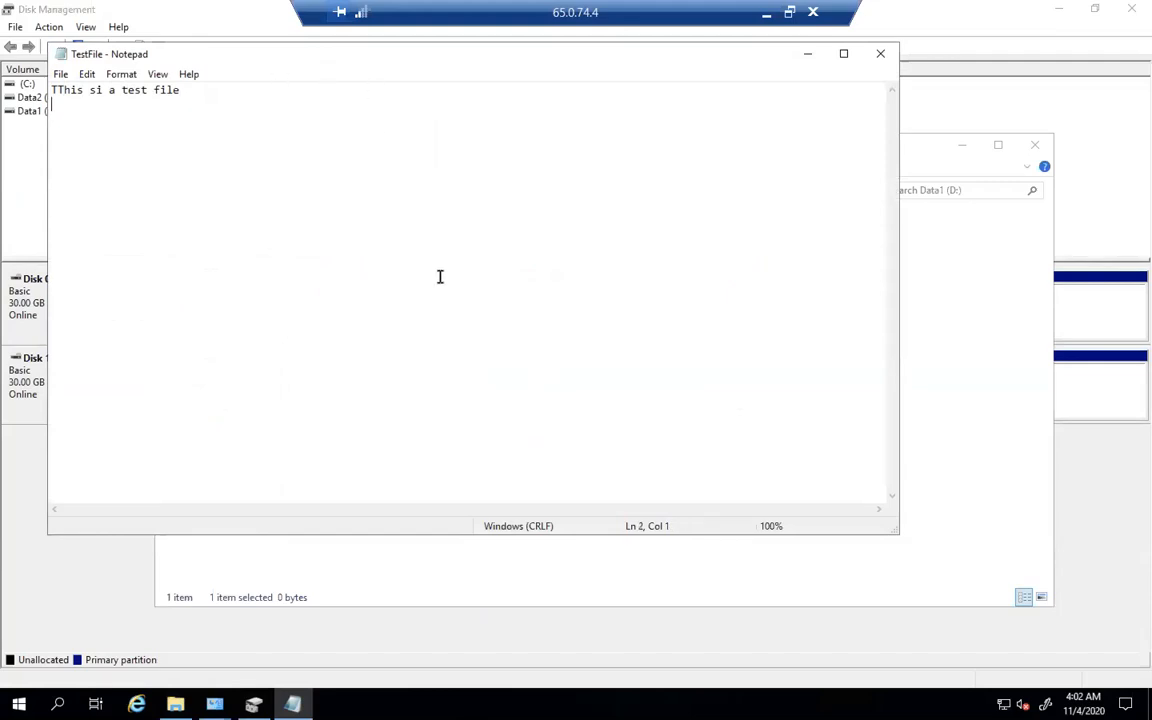
key("super+s")
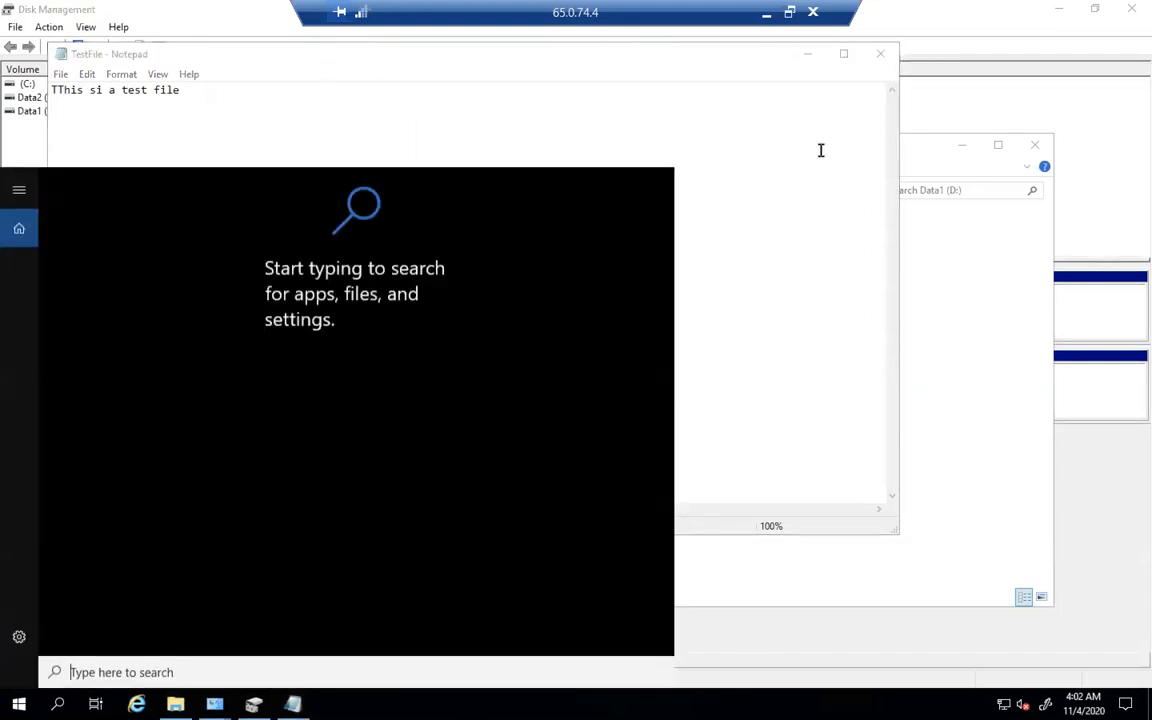
key("Escape")
left_click(60, 74)
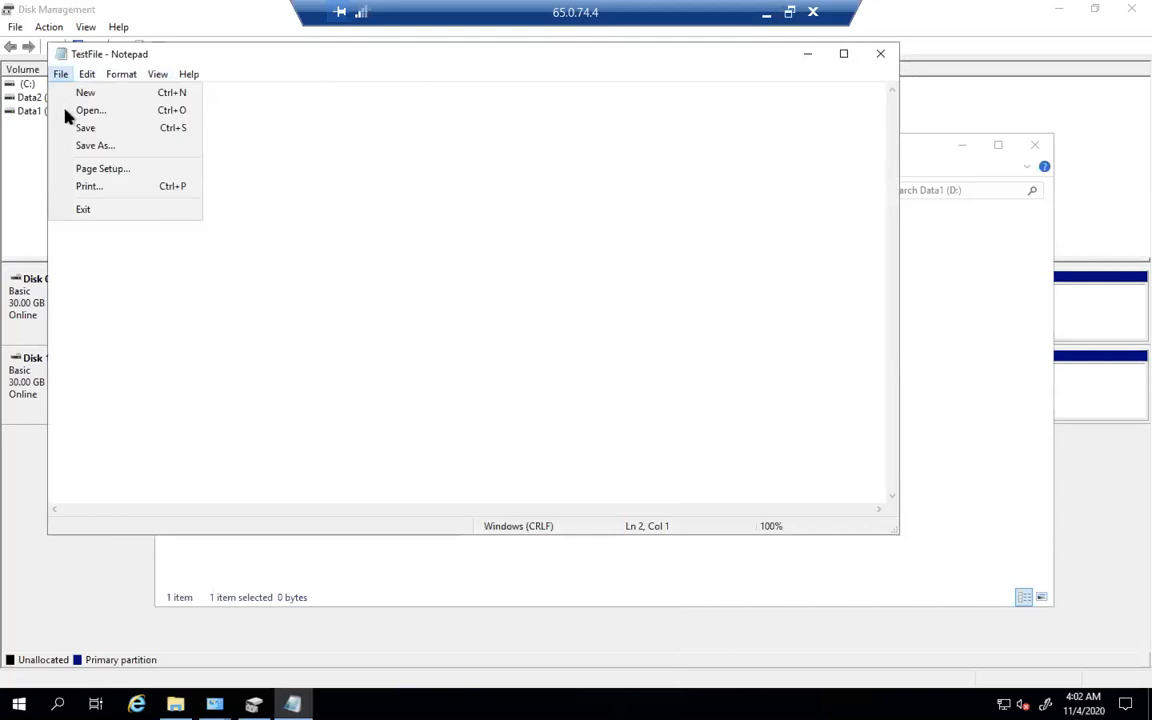
left_click(78, 128)
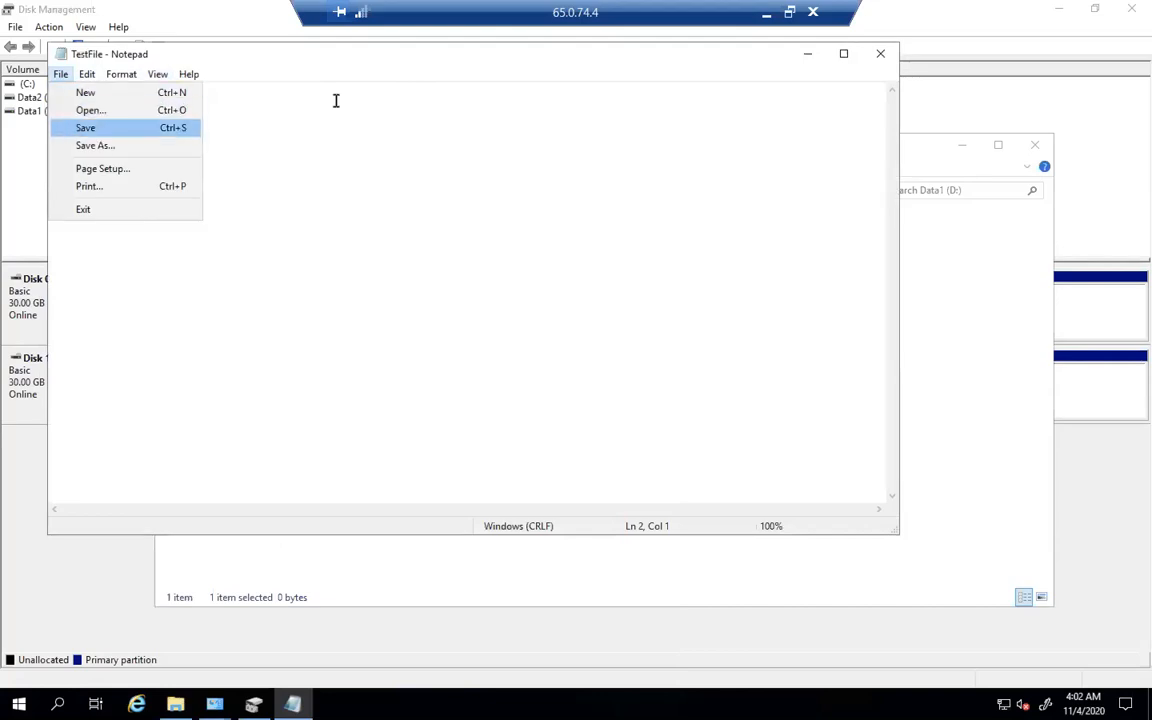
Close TestFile, check the Data1 (D:) and Data2 (E:) drives under This PC, and close File Explorer.
left_click(880, 54)
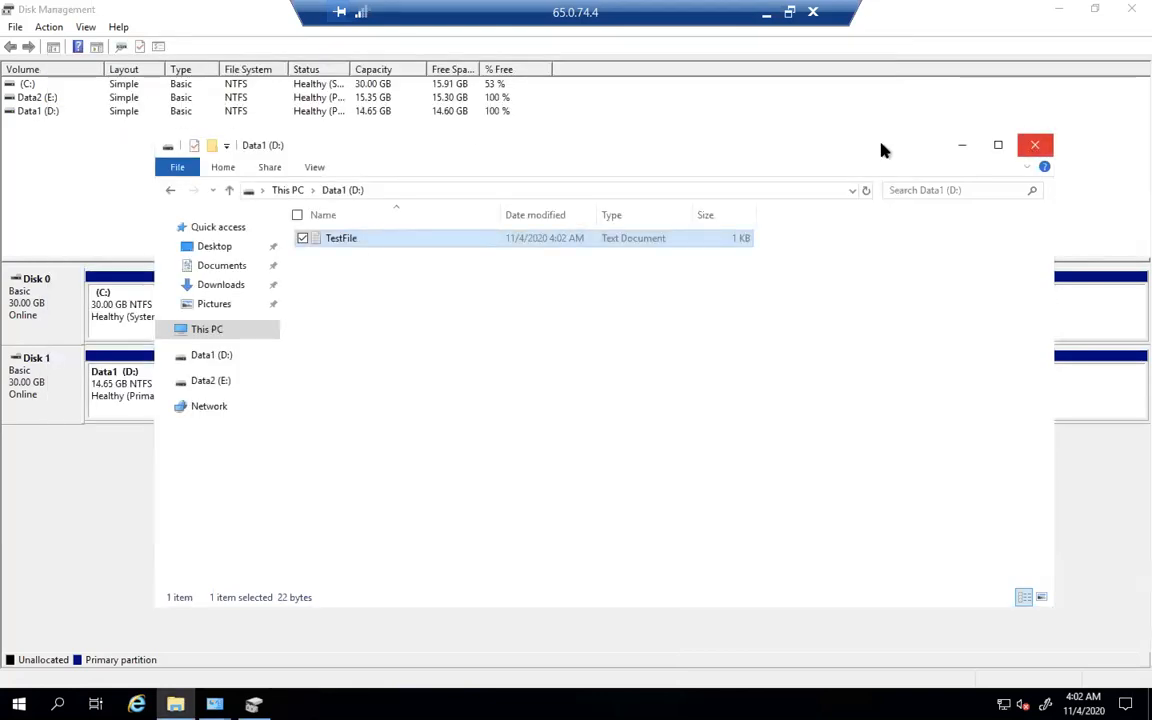
left_click(289, 191)
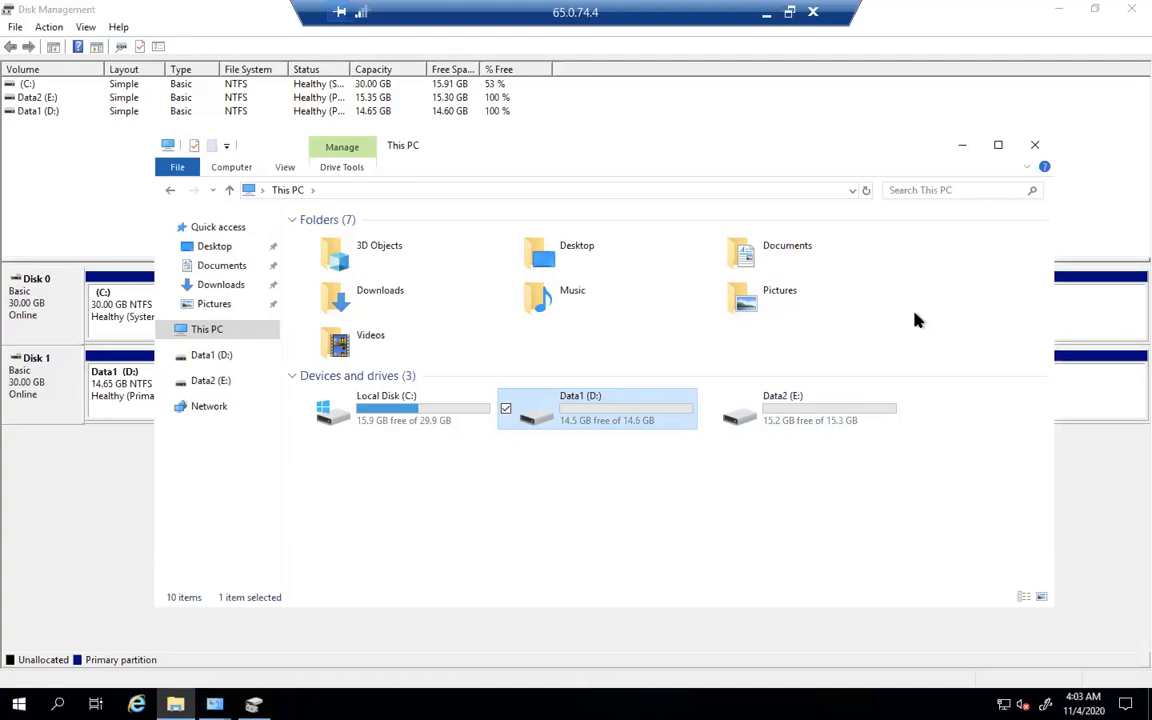
left_click(1036, 146)
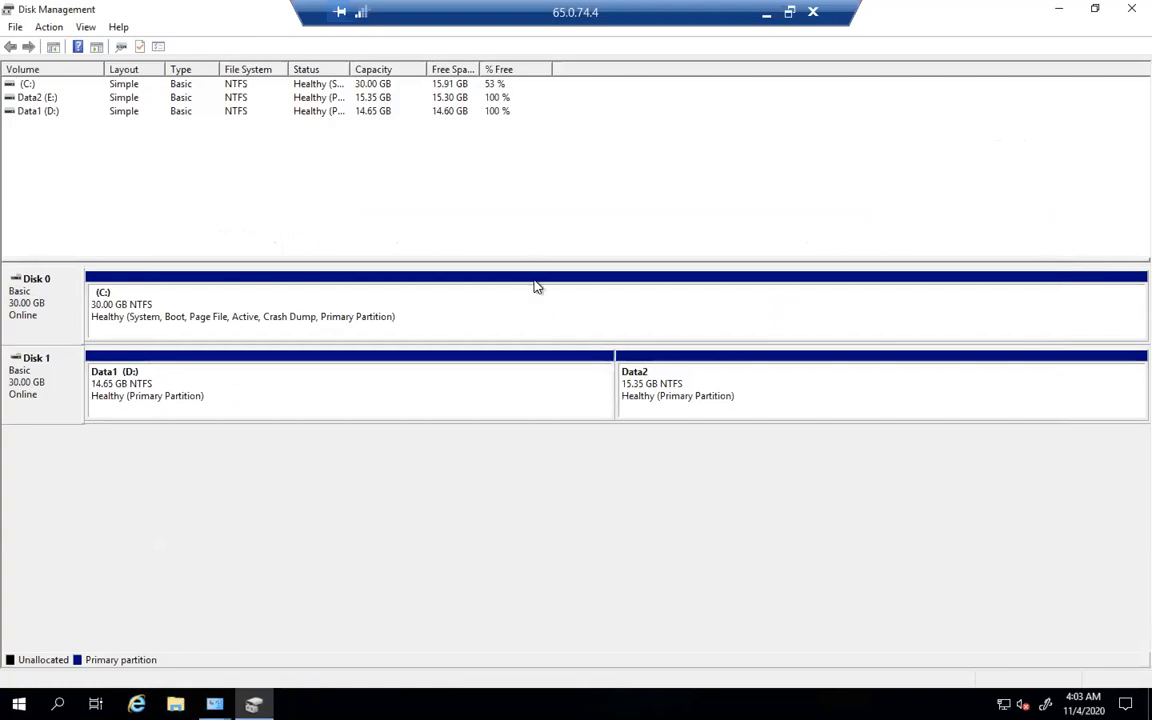
Switch to the EC2 console in Firefox and detach the WindowsDataVolume volume from its instance.
key("ctrl+Left")
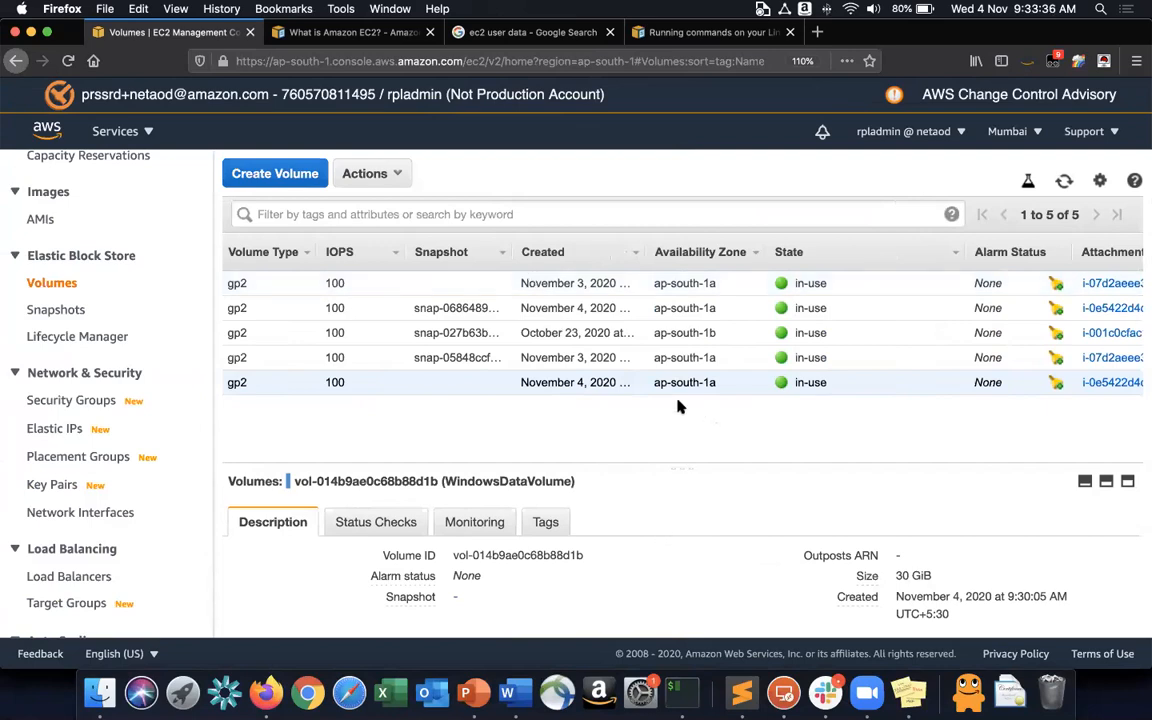
scroll(680, 405, "left", 5)
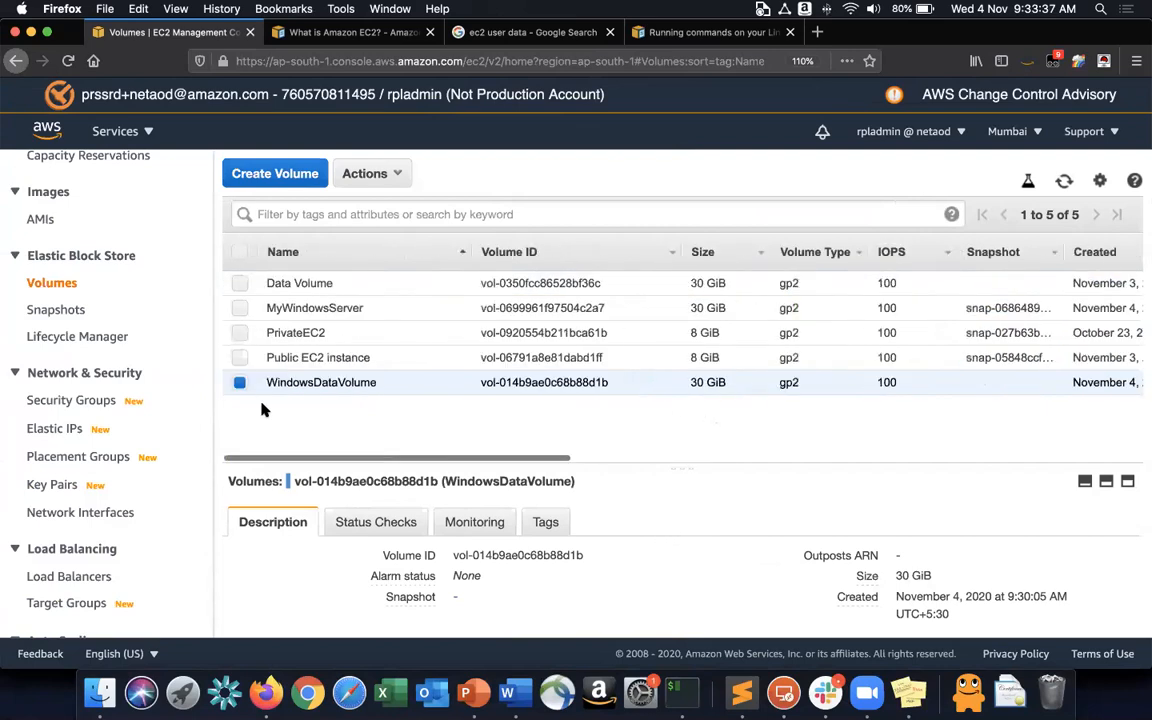
left_click(399, 175)
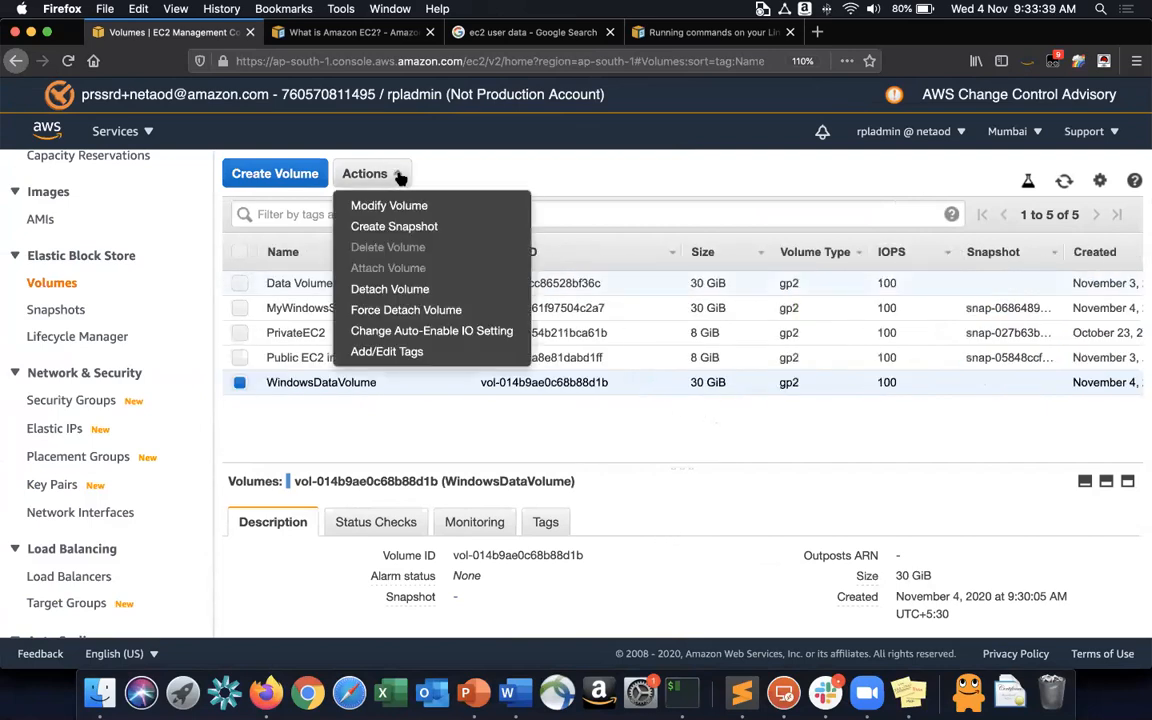
left_click(390, 289)
left_click(798, 458)
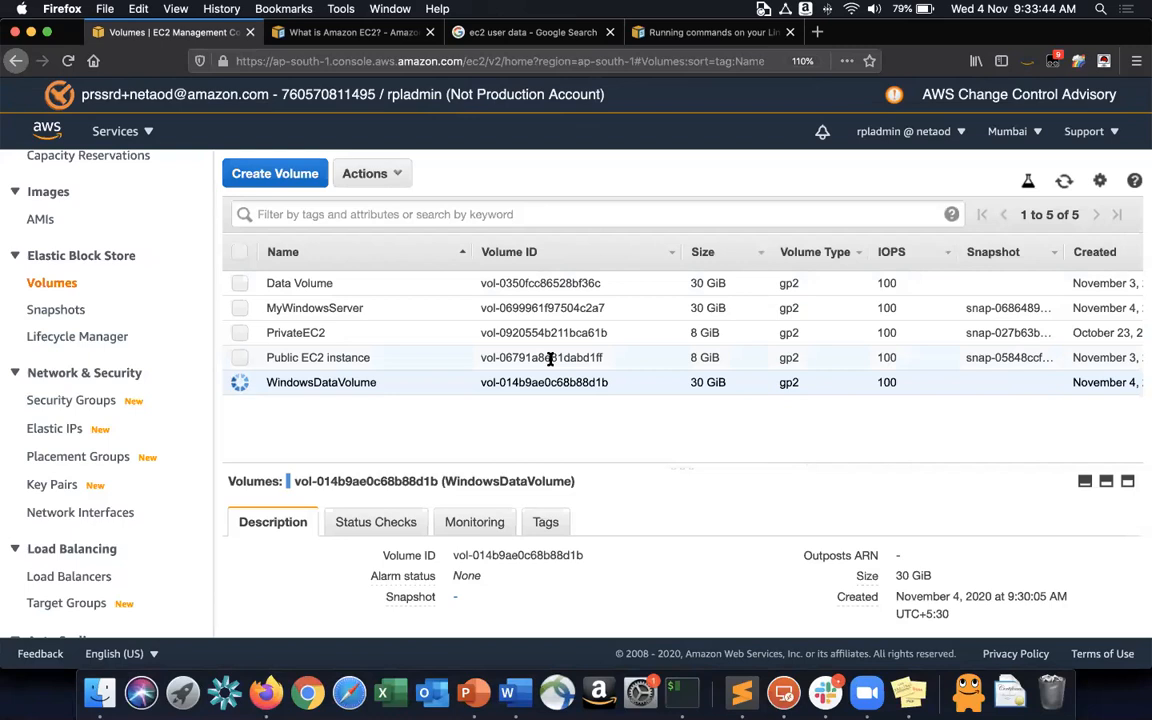
Check the remote server's Disk Management for the detached disk, and refresh the EC2 volumes list.
key("ctrl+Right")
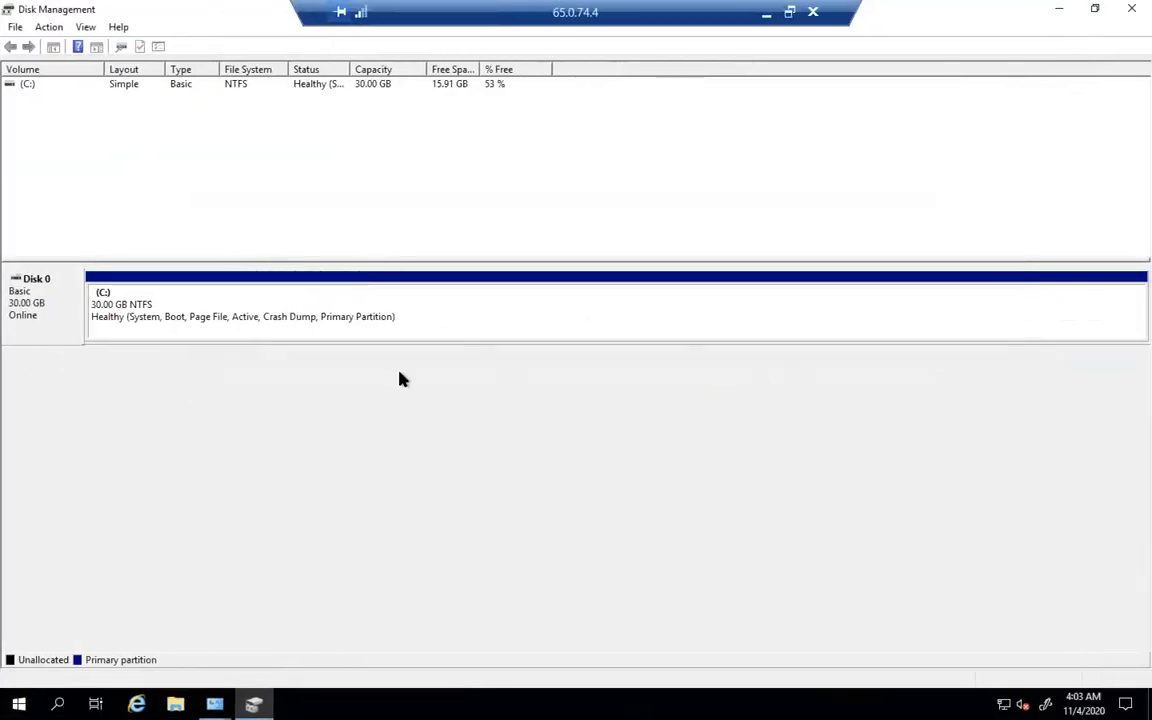
key("ctrl+Left")
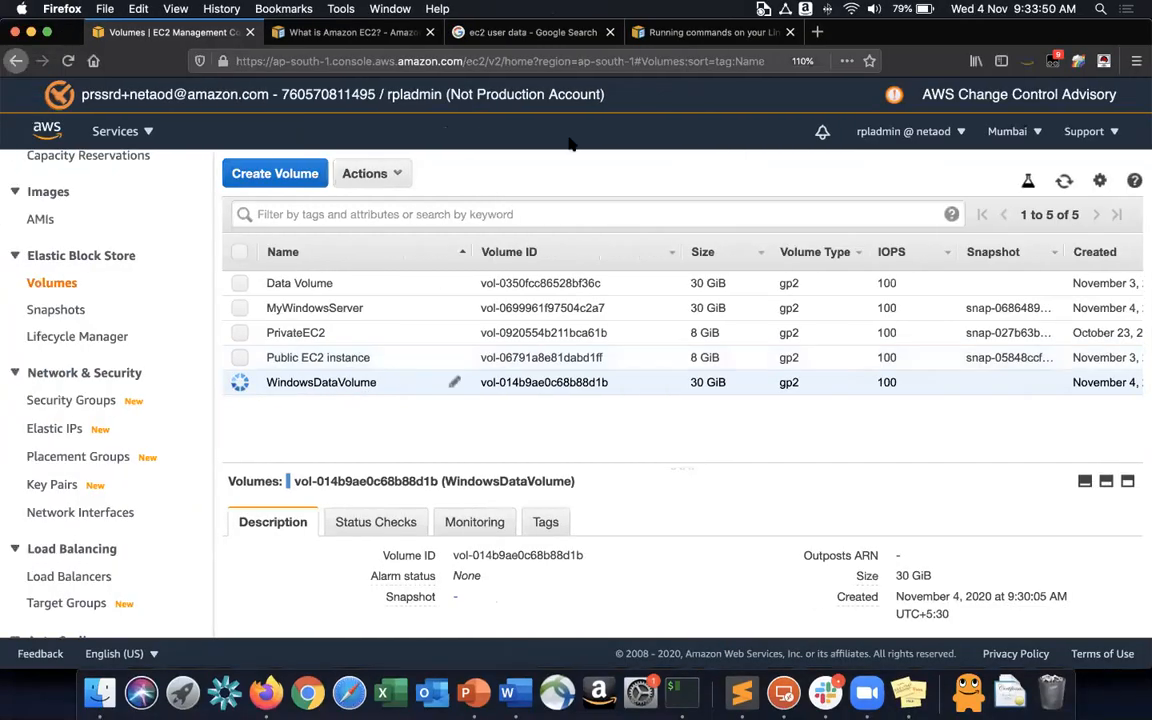
left_click(1064, 181)
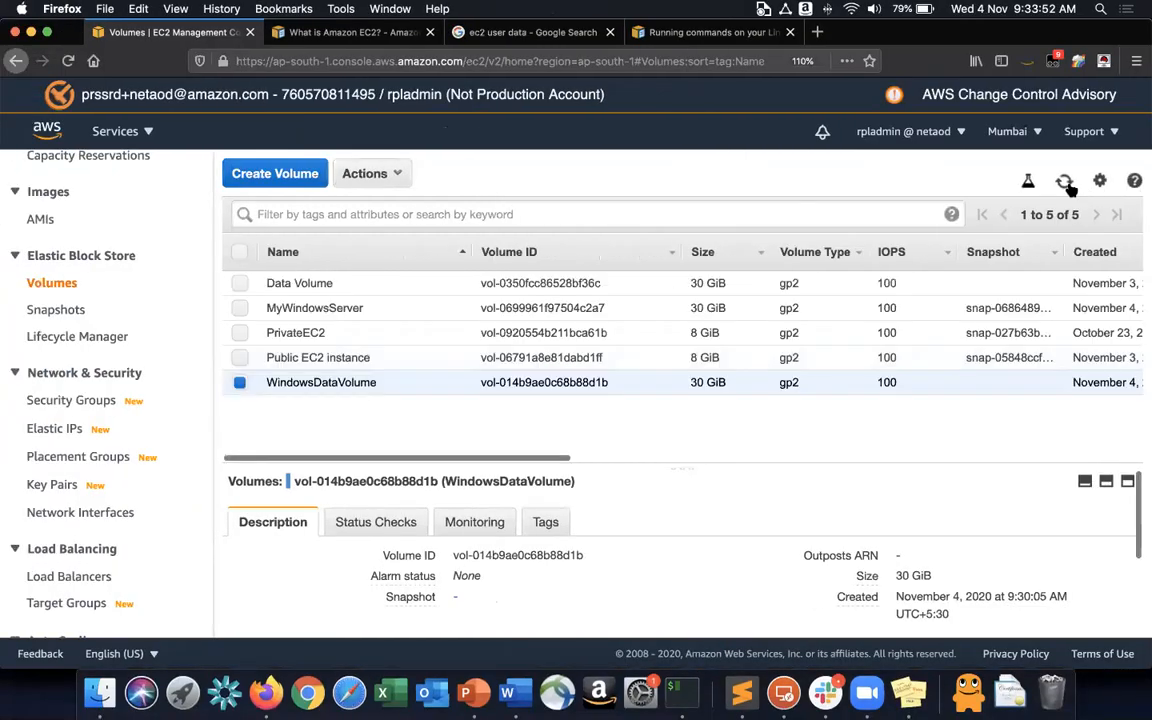
Delete the detached WindowsDataVolume volume.
left_click(385, 174)
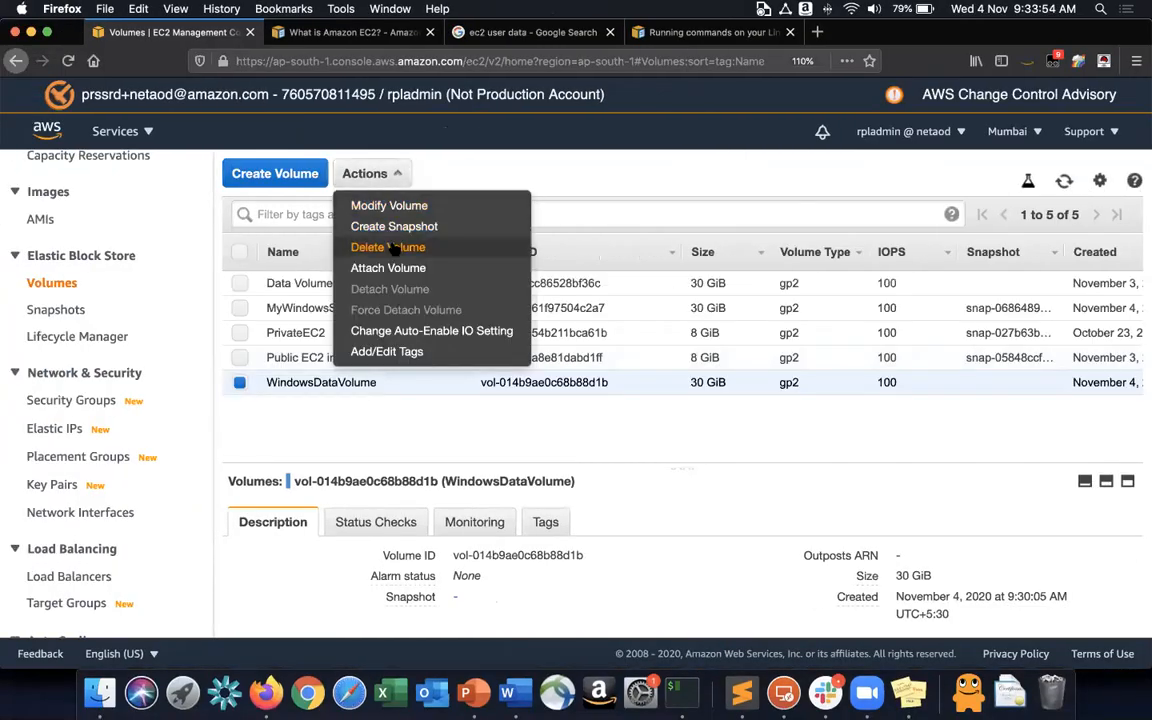
left_click(392, 250)
left_click(815, 458)
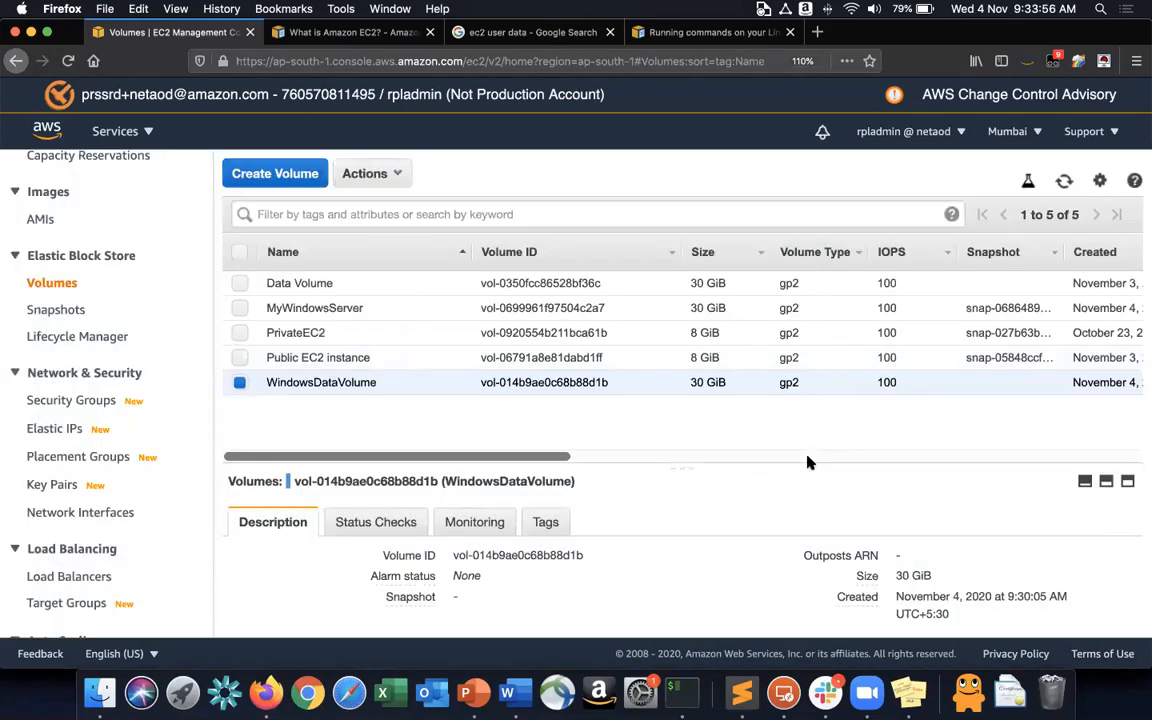
Terminate the MyWindowsServer instance from the EC2 instances list, and dismiss the notification banners.
scroll(110, 330, "up", 1)
scroll(40, 292, "down", 3)
scroll(40, 292, "up", 10)
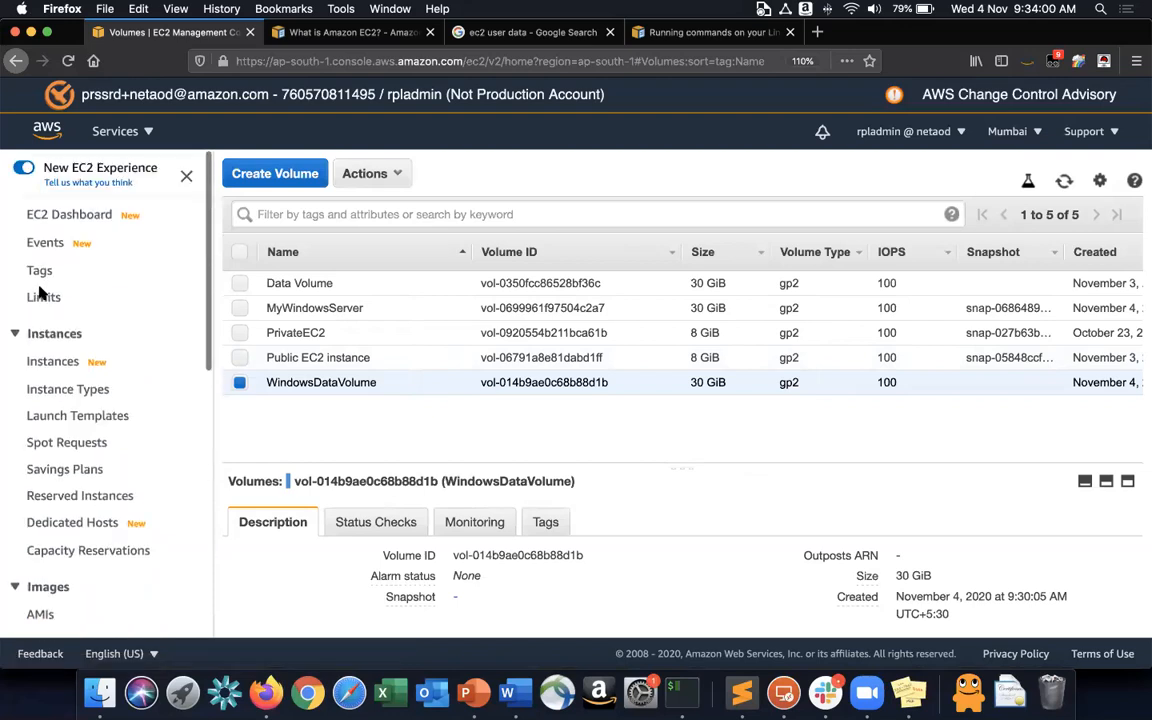
left_click(48, 363)
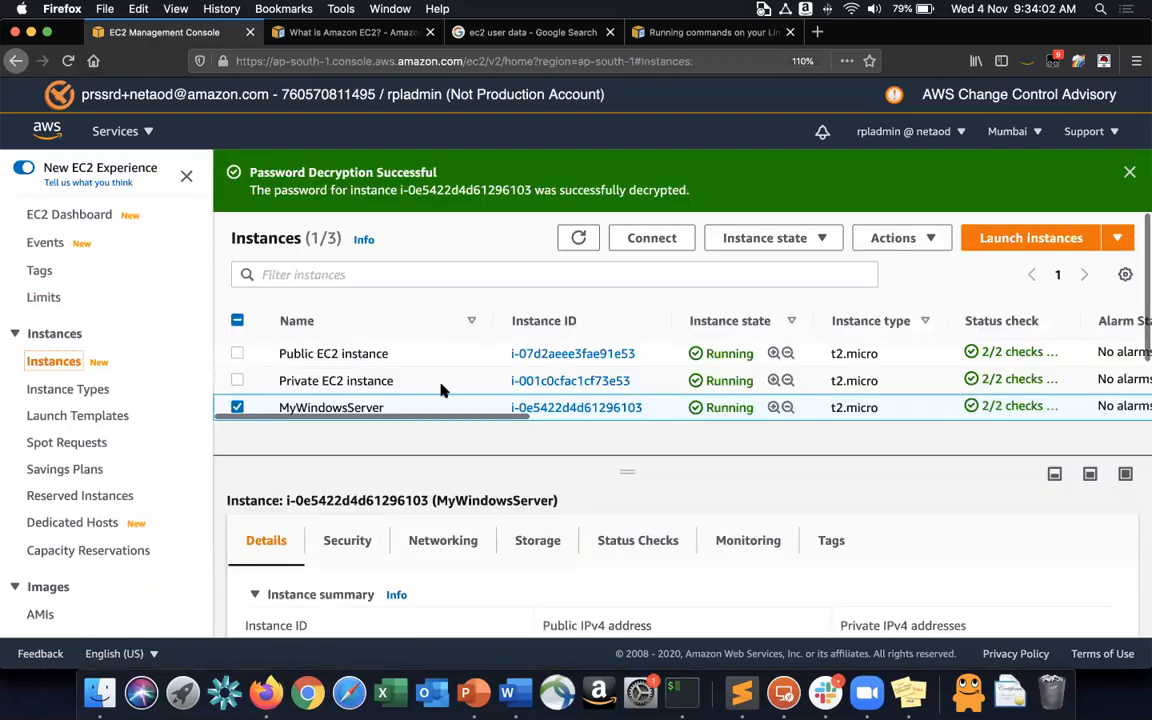
left_click(814, 237)
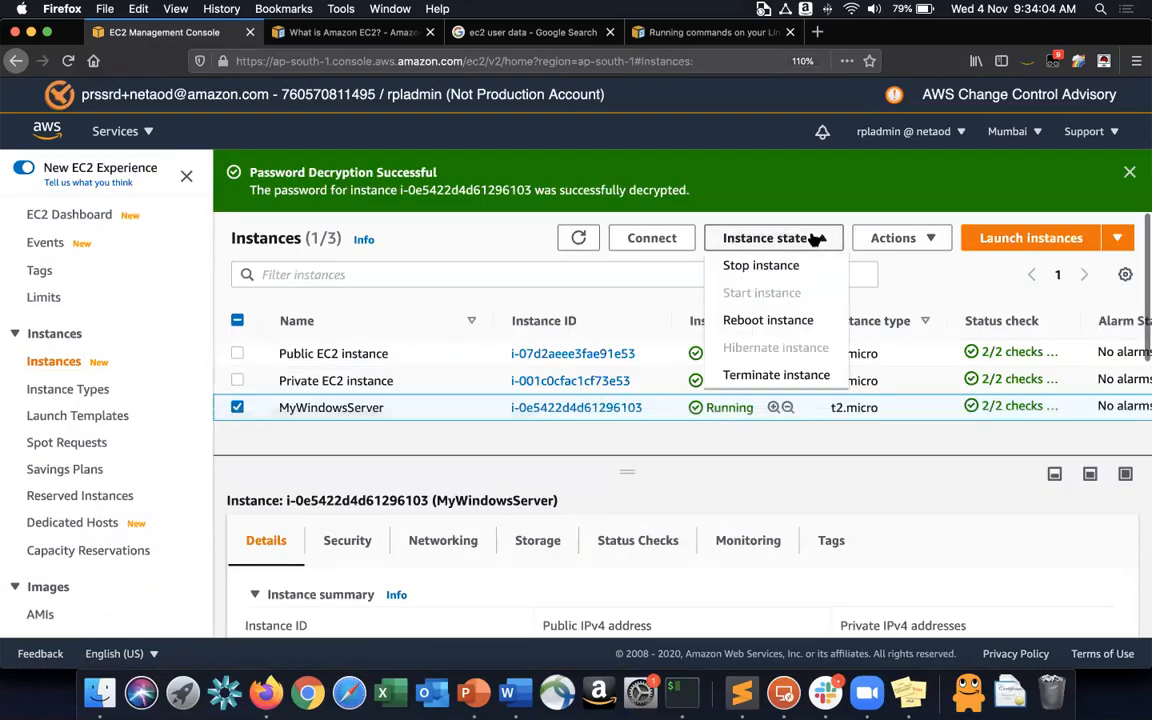
left_click(780, 375)
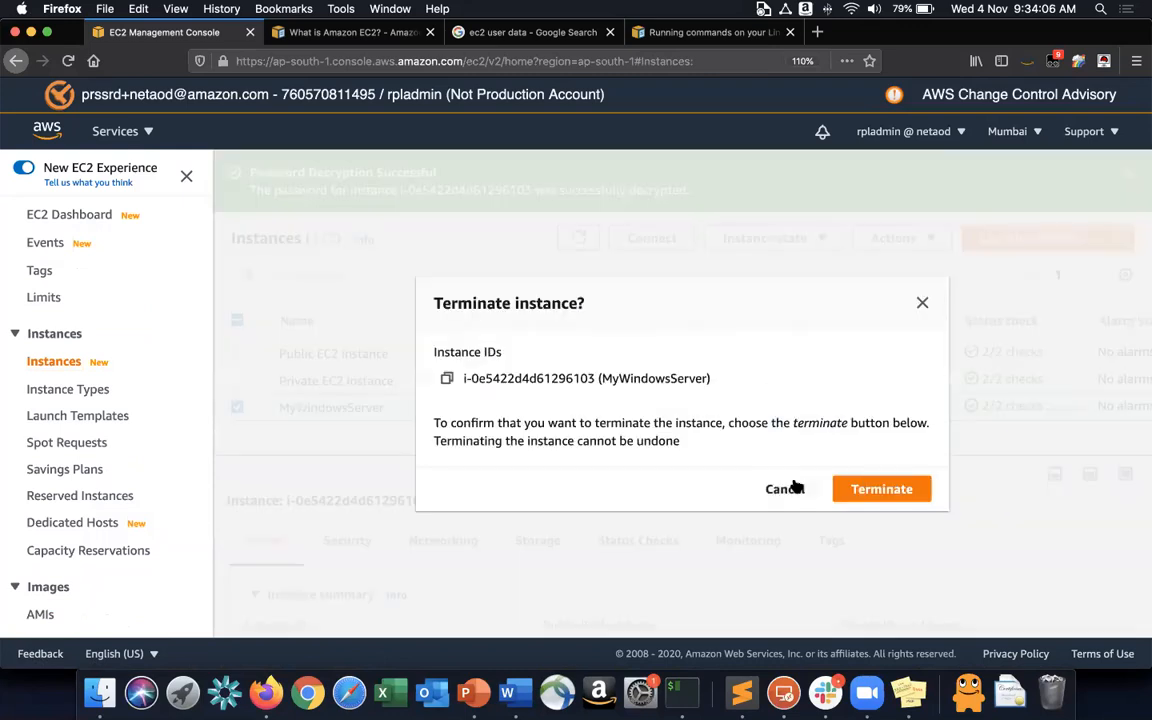
left_click(900, 489)
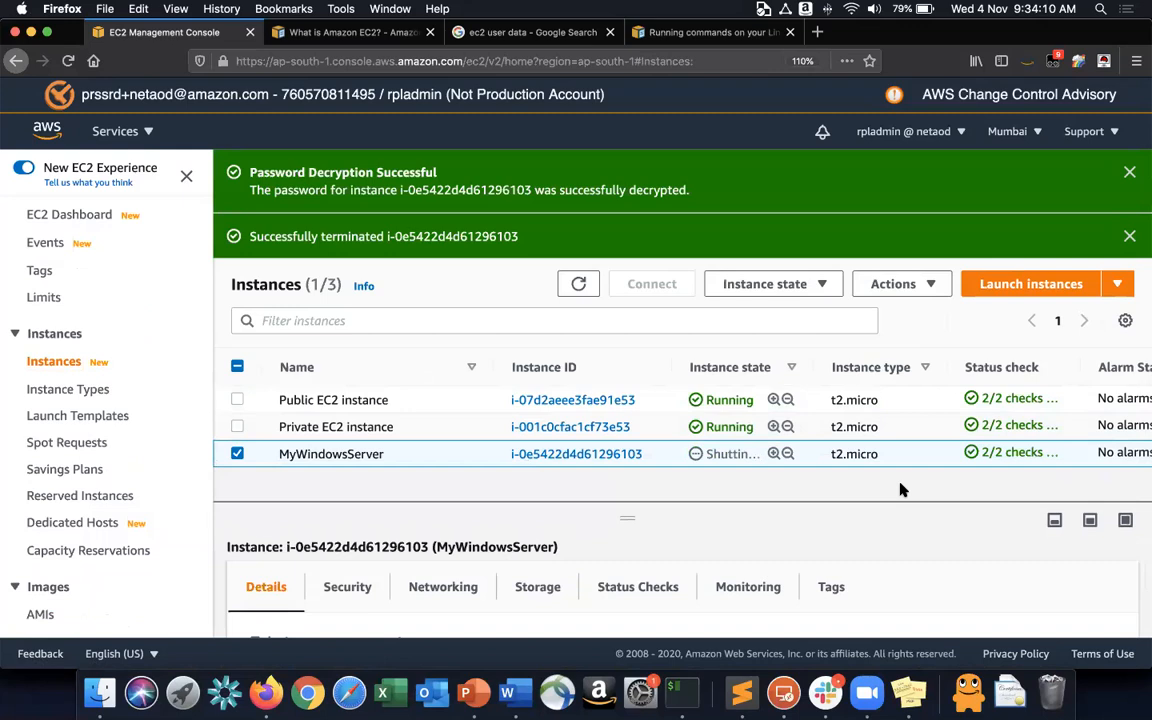
left_click(1129, 172)
left_click(1129, 172)
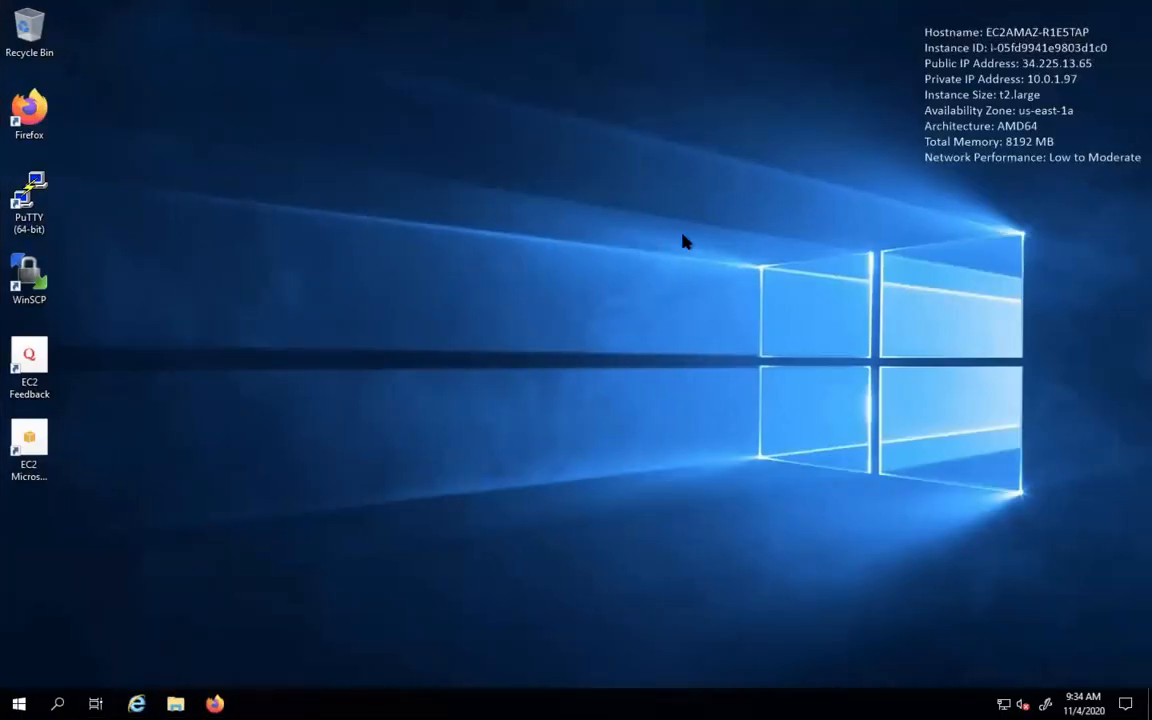
left_click(18, 704)
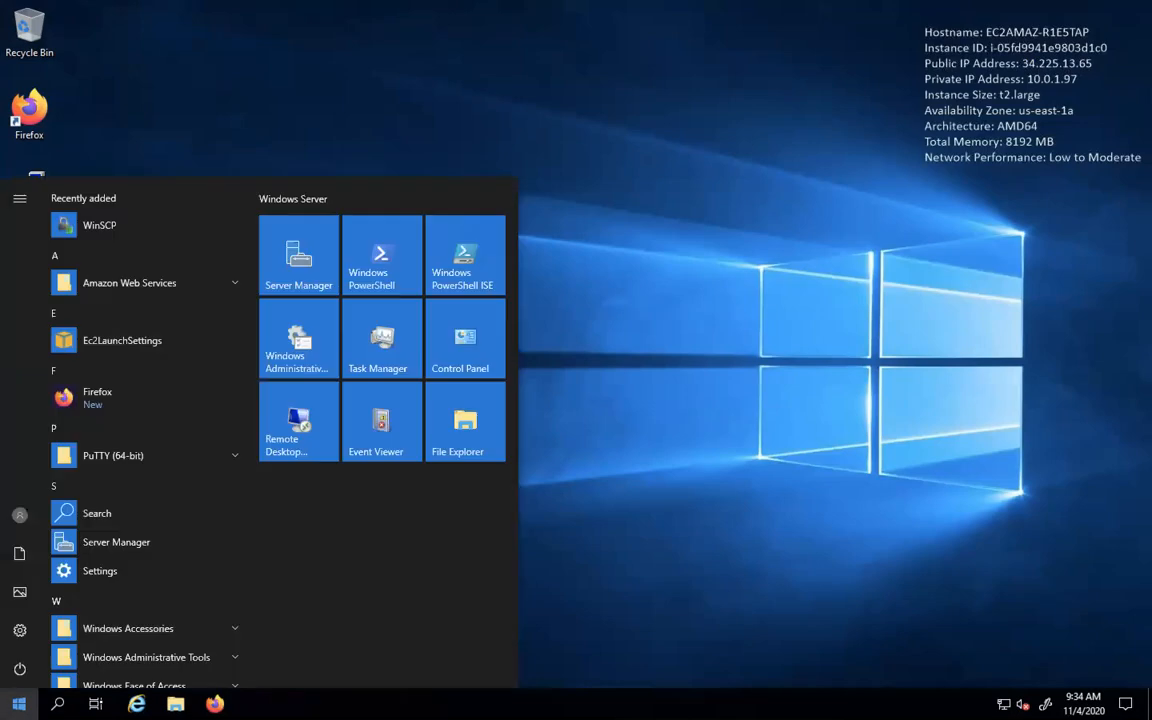
left_click(740, 350)
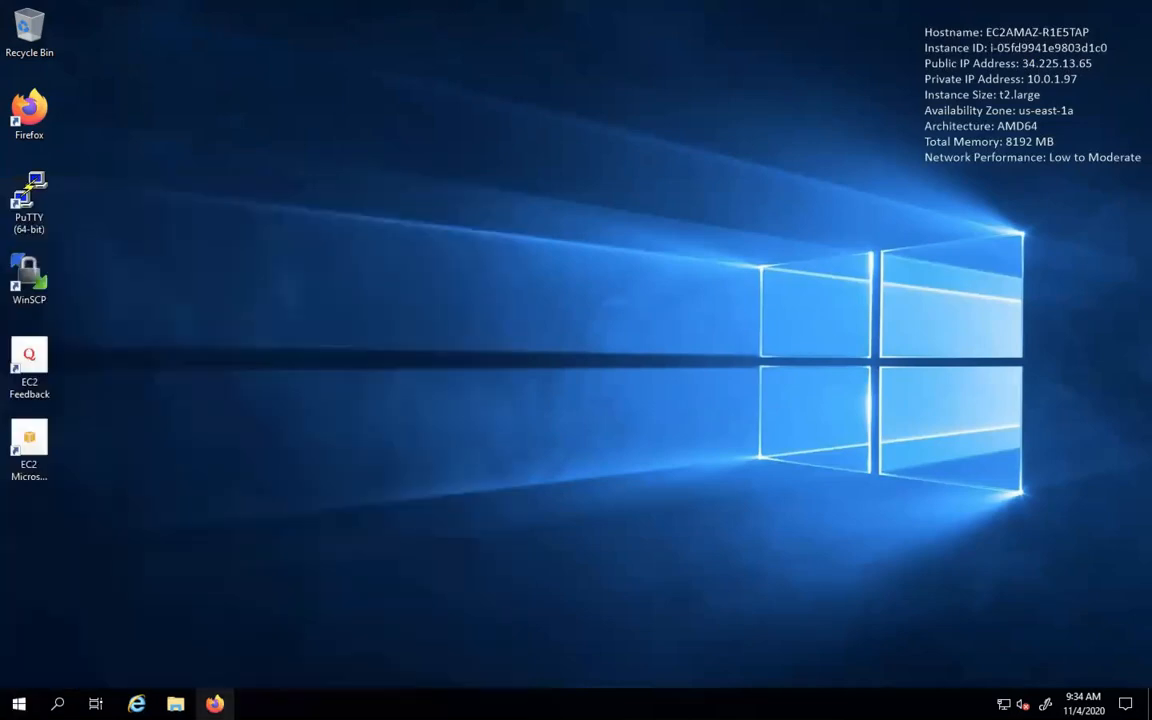
left_click(175, 704)
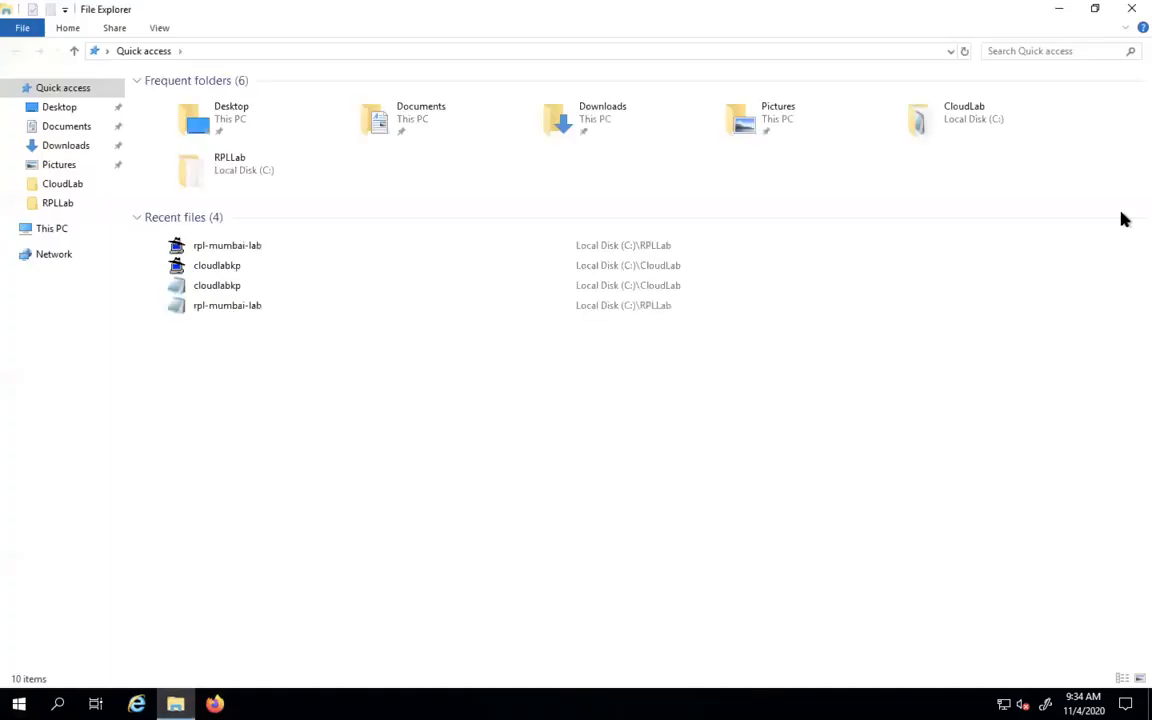
left_click(1131, 9)
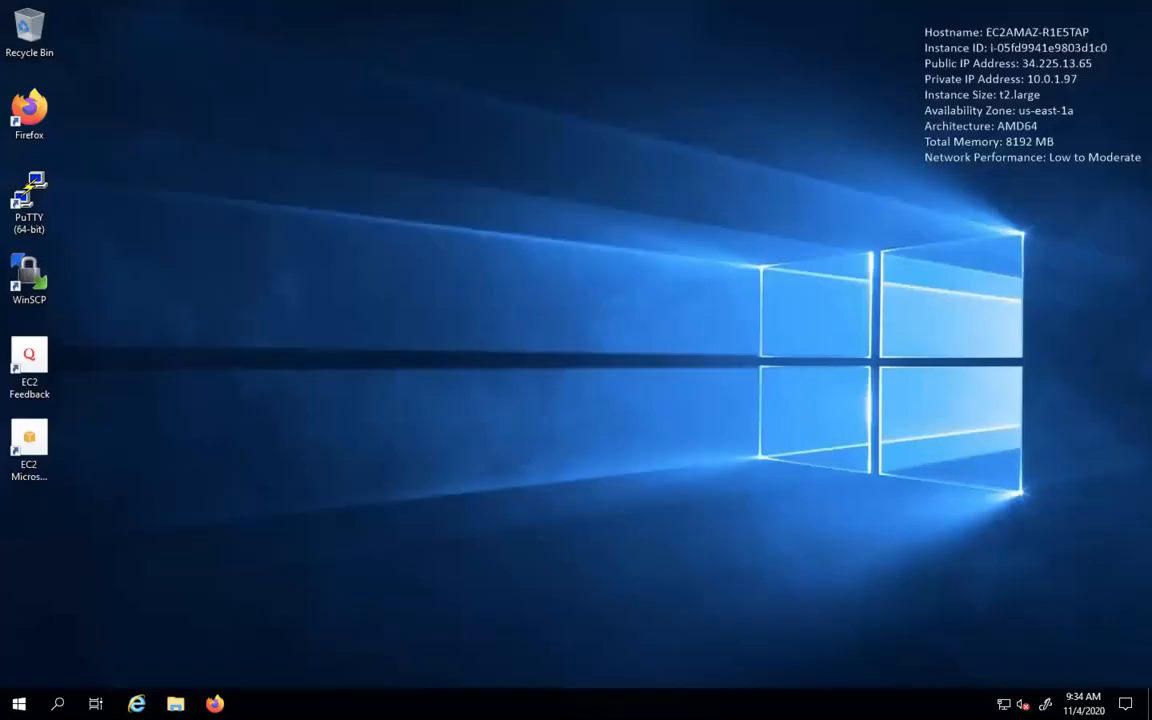
Try to connect to 65.0.74.4 with Remote Desktop Connection, and refresh the instances list in the EC2 console.
key("super")
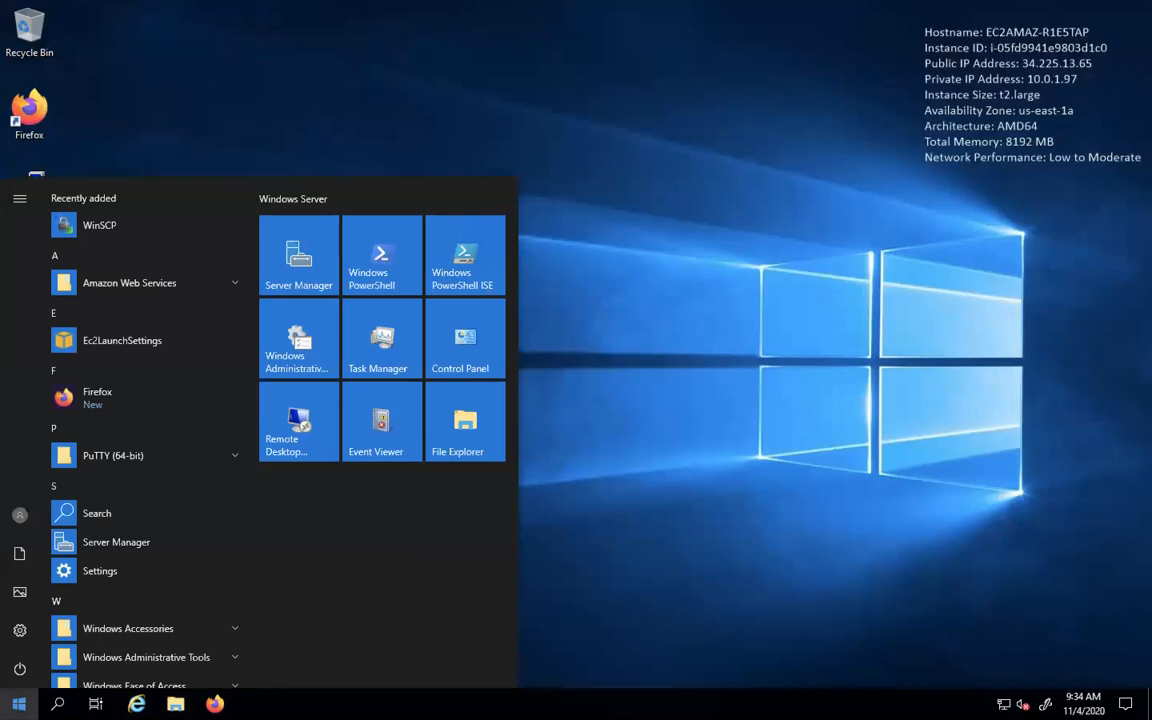
type("remote")
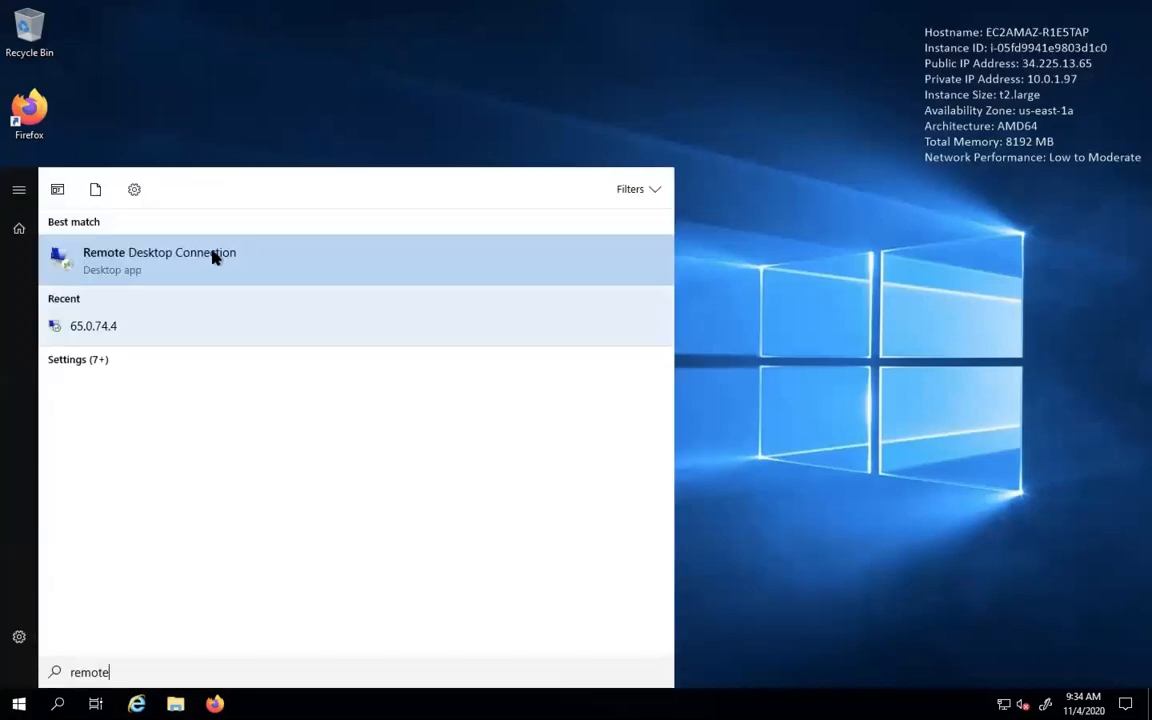
left_click(212, 258)
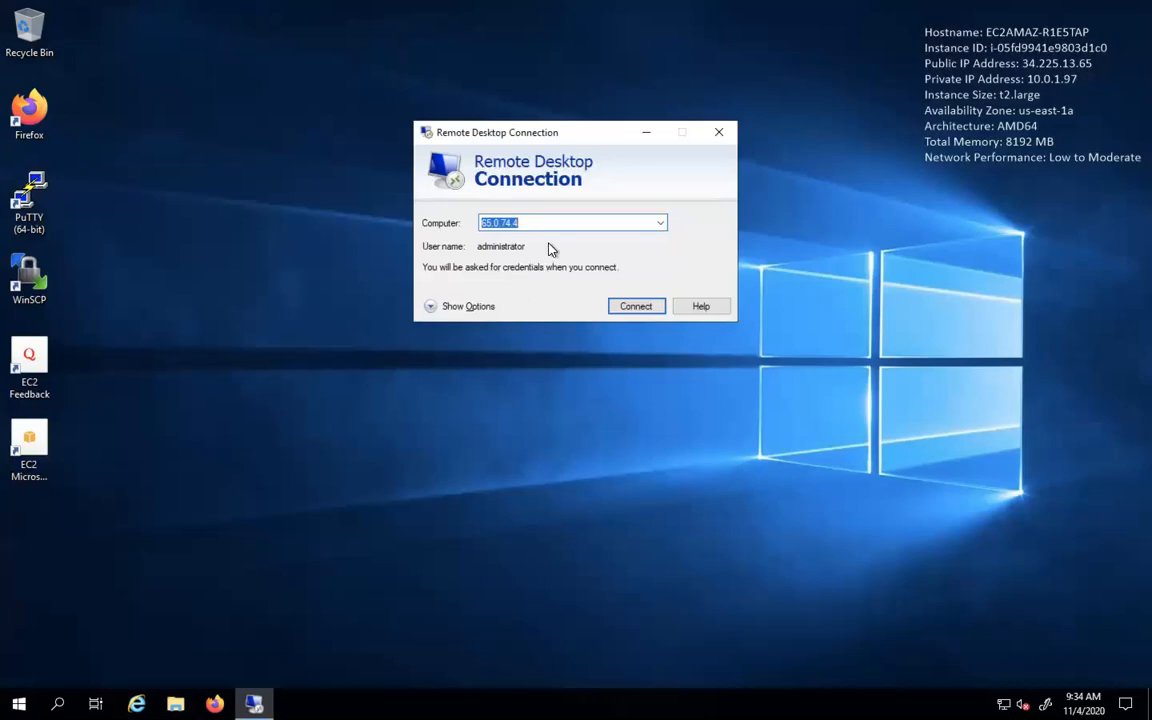
left_click(637, 308)
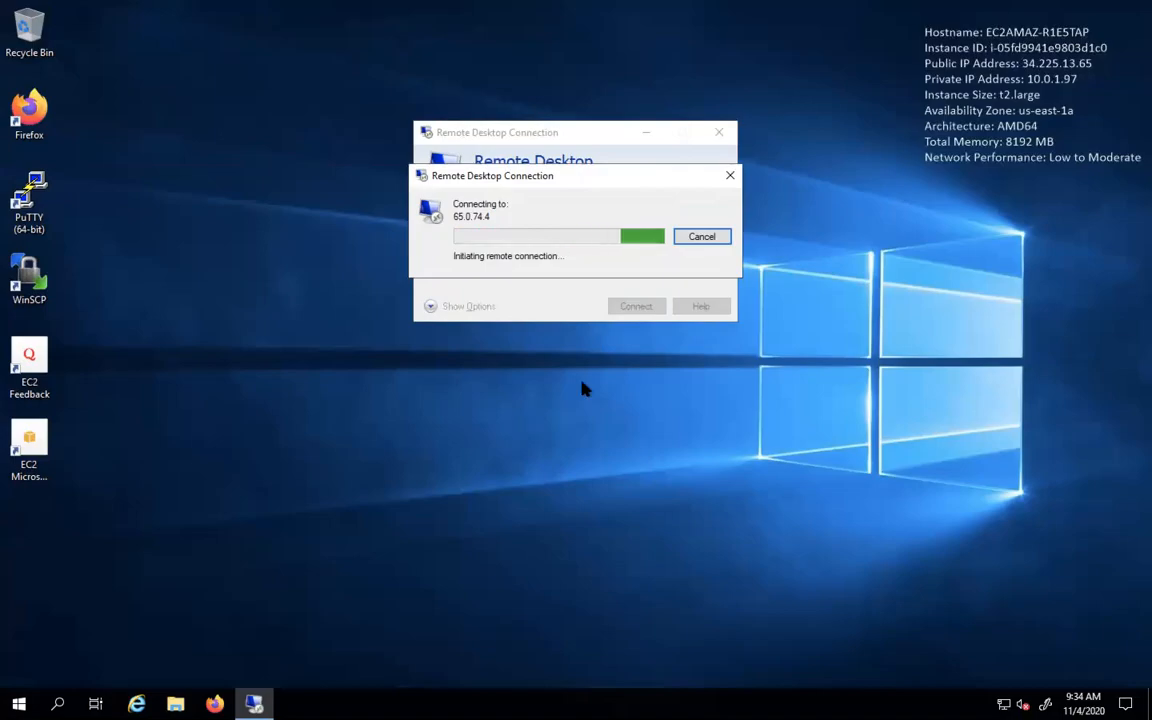
key("ctrl+Left")
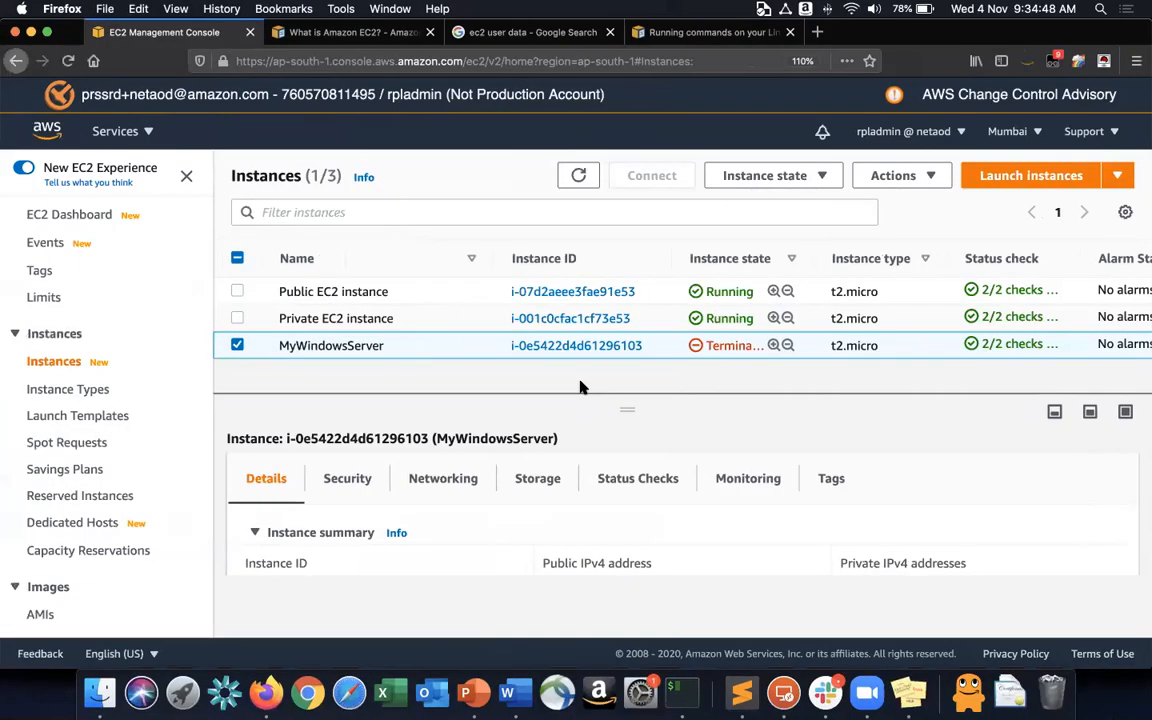
left_click(580, 176)
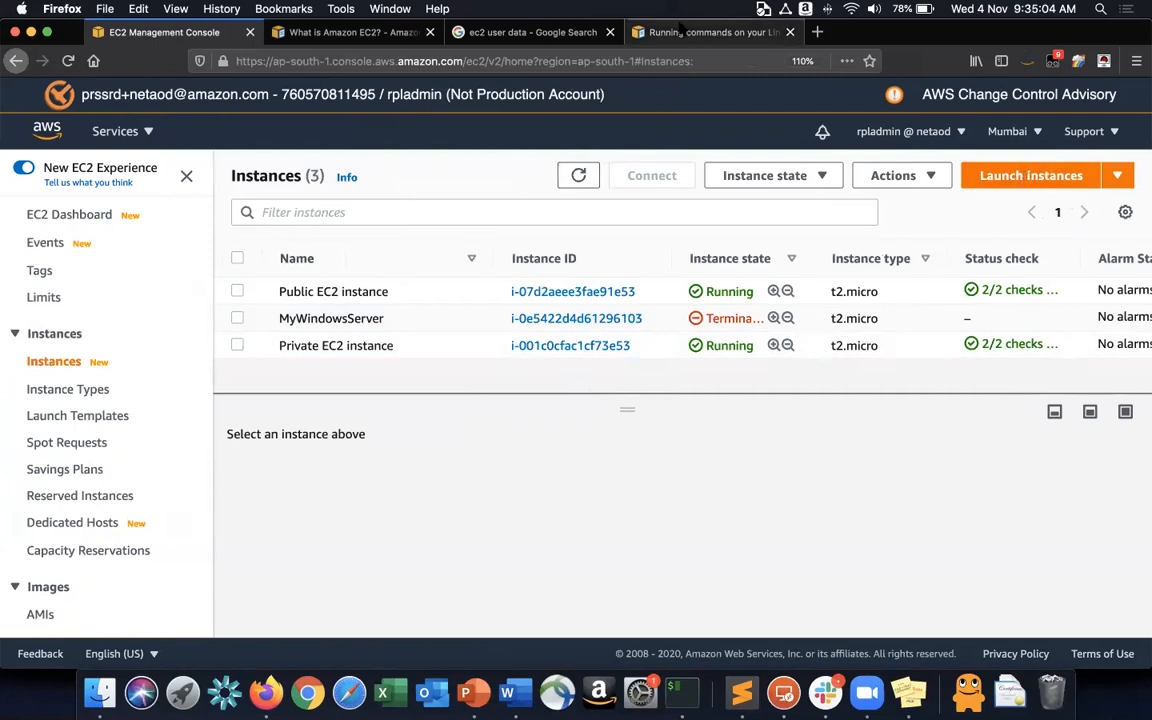
Start launching an instance from the 64-bit (x86) Amazon Linux 2 AMI with type t2.micro, and proceed to the instance details.
left_click(1038, 175)
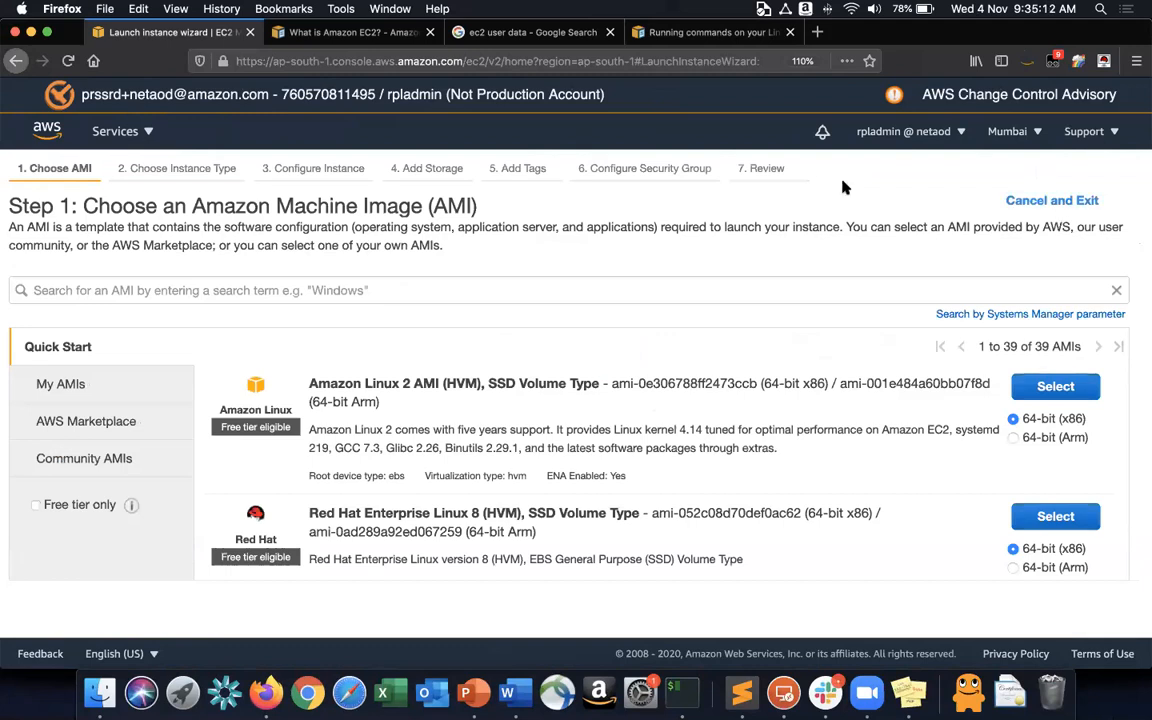
left_click(1055, 388)
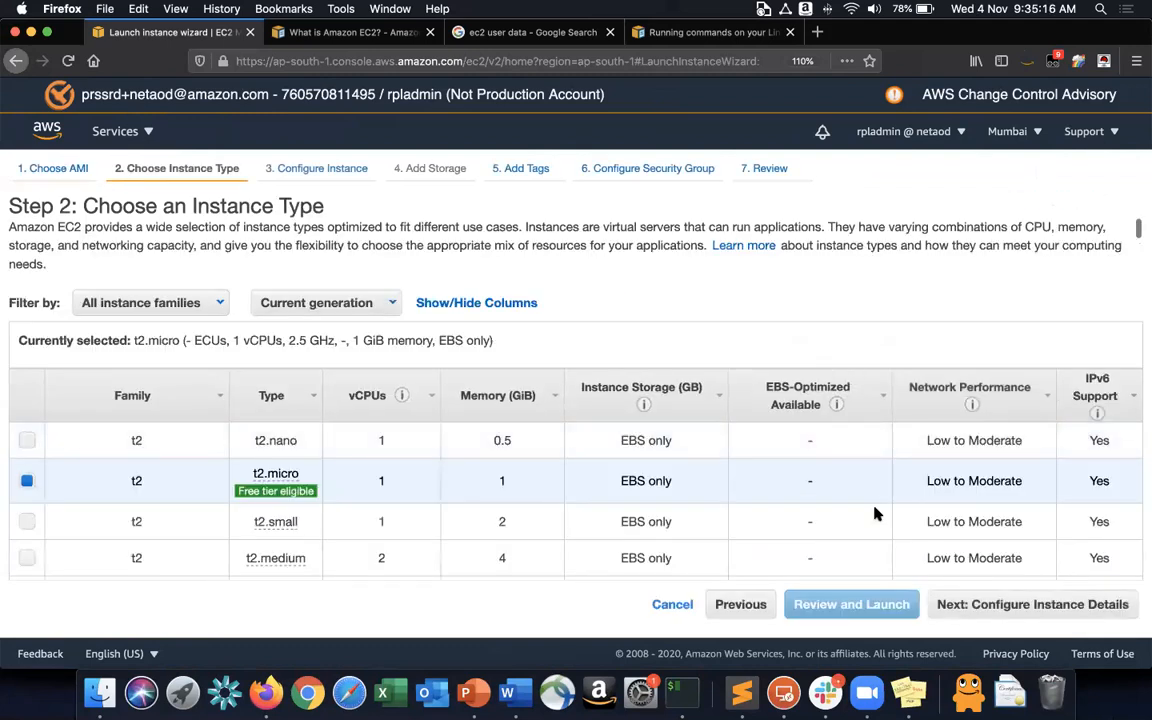
left_click(1038, 608)
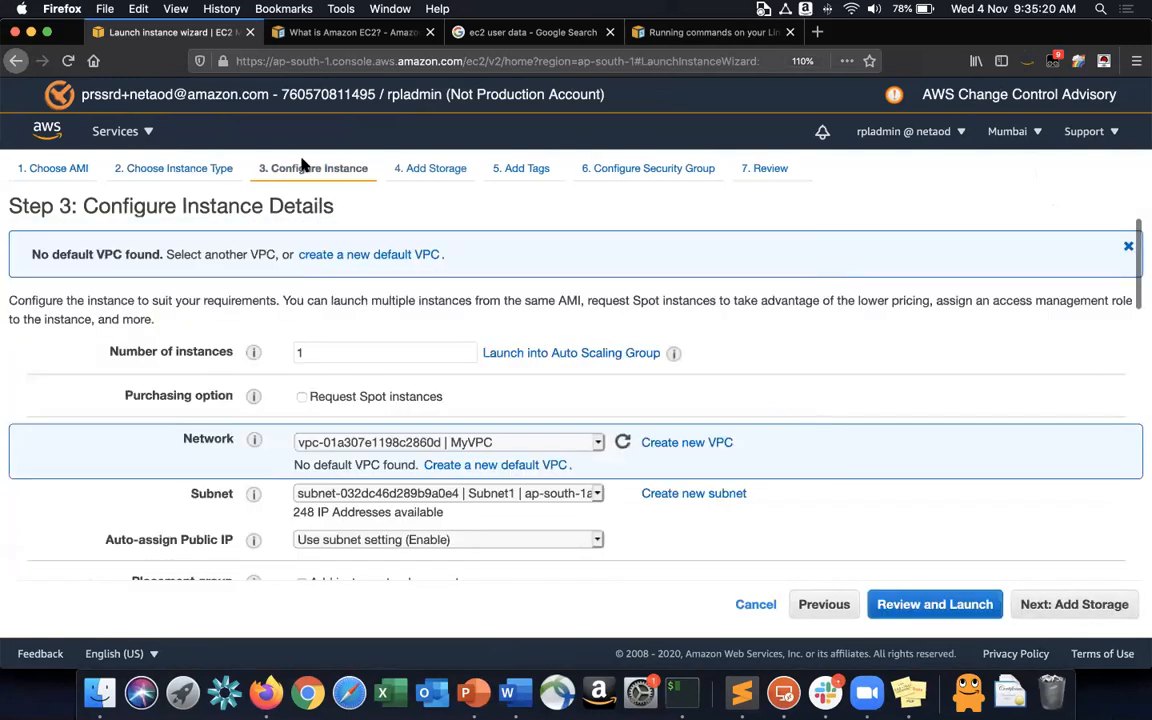
Examine the User data option in the instance's advanced details and read its help text.
scroll(477, 311, "down", 15)
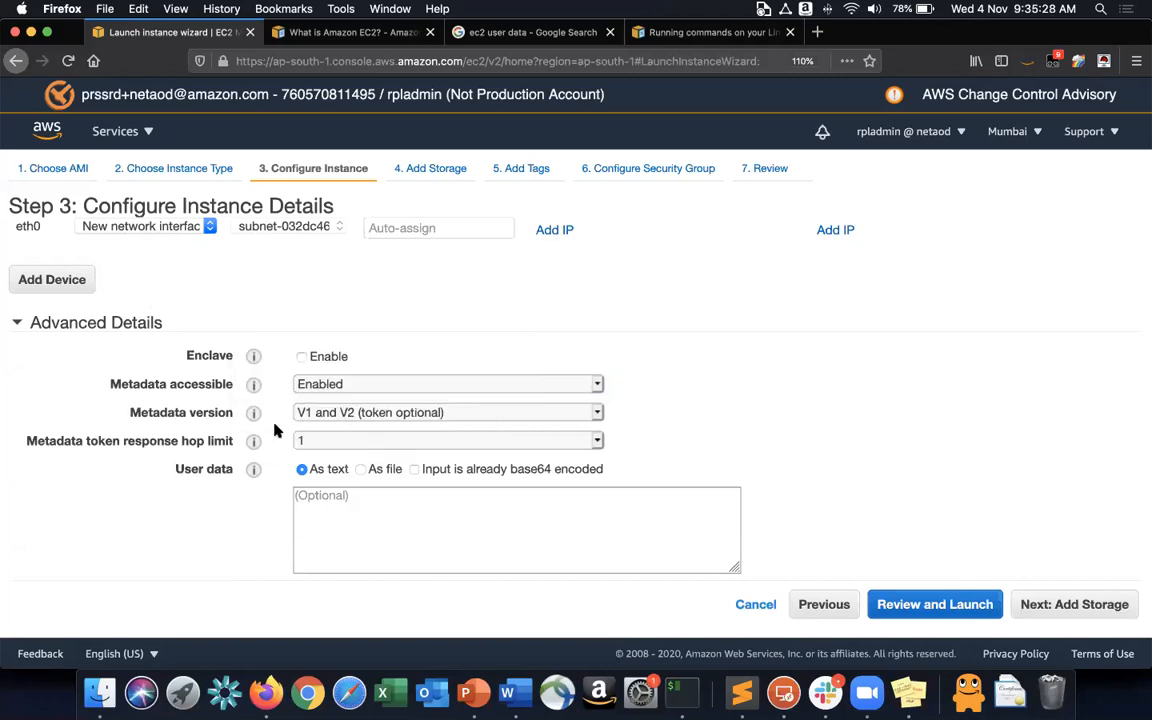
left_click_drag(175, 468, 729, 510)
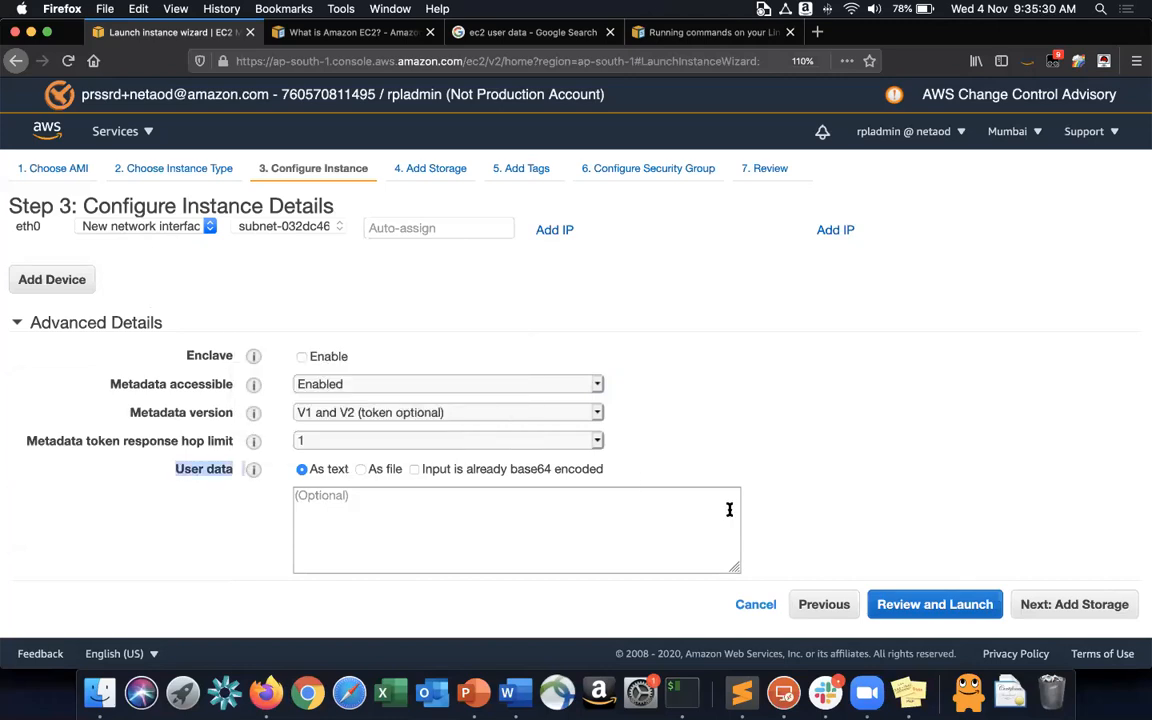
left_click(755, 548)
mouse_move(262, 459)
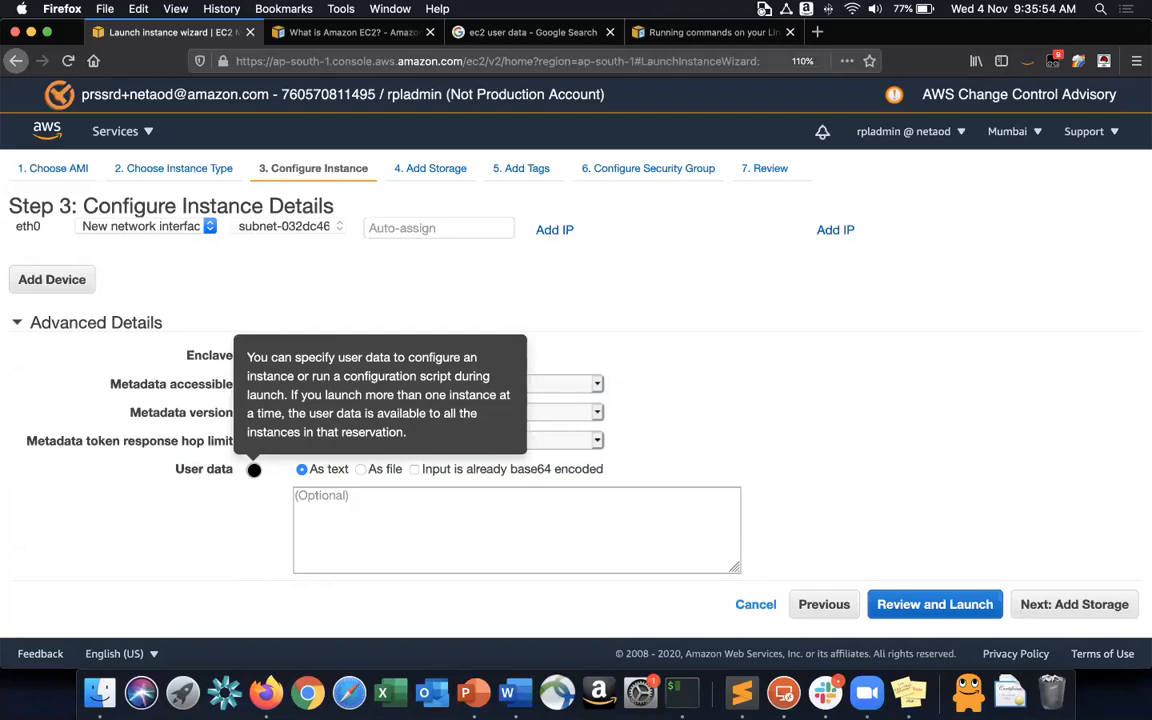
Switch to the 03-Nov-Assignment document in Word and review the Apache install and start commands and the Hello World HTML line.
left_click(521, 690)
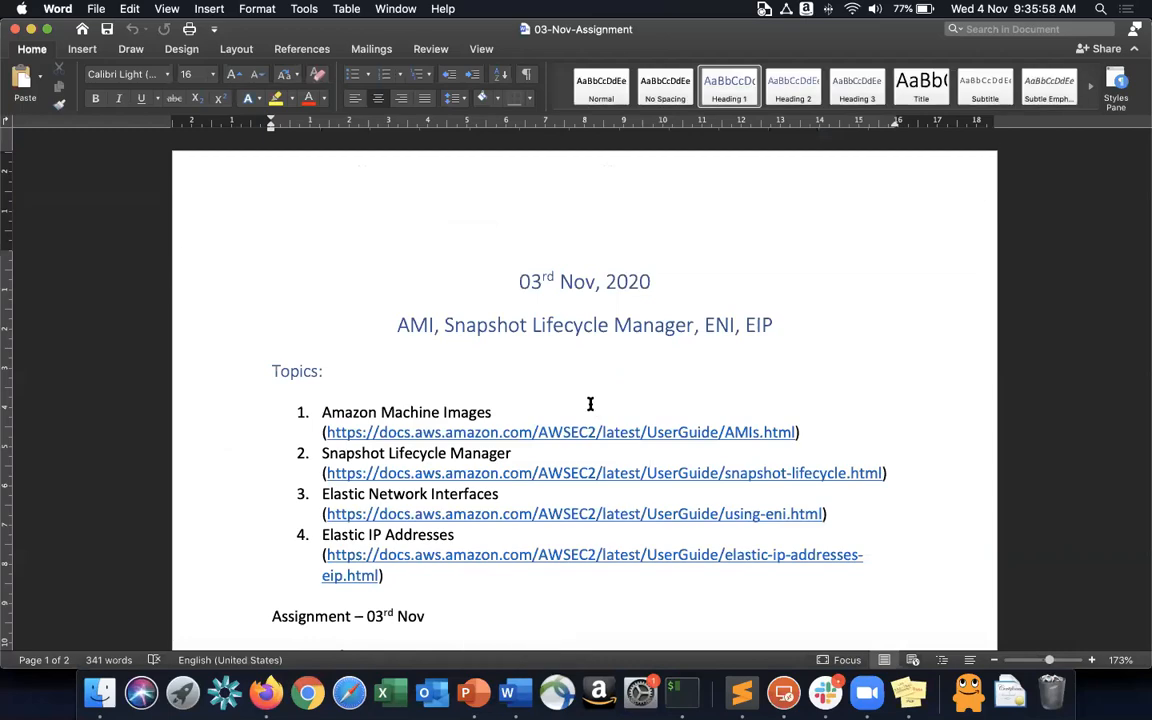
scroll(589, 404, "down", 15)
scroll(589, 404, "down", 5)
scroll(589, 404, "up", 12)
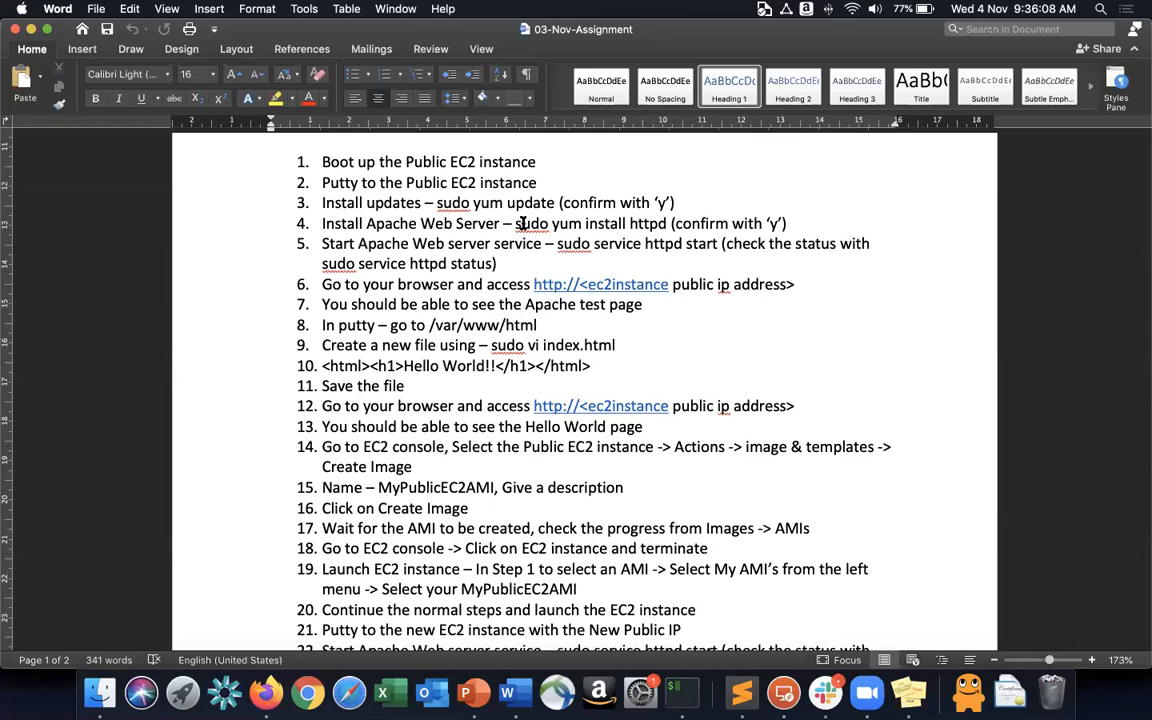
left_click_drag(437, 202, 670, 224)
left_click_drag(557, 244, 723, 244)
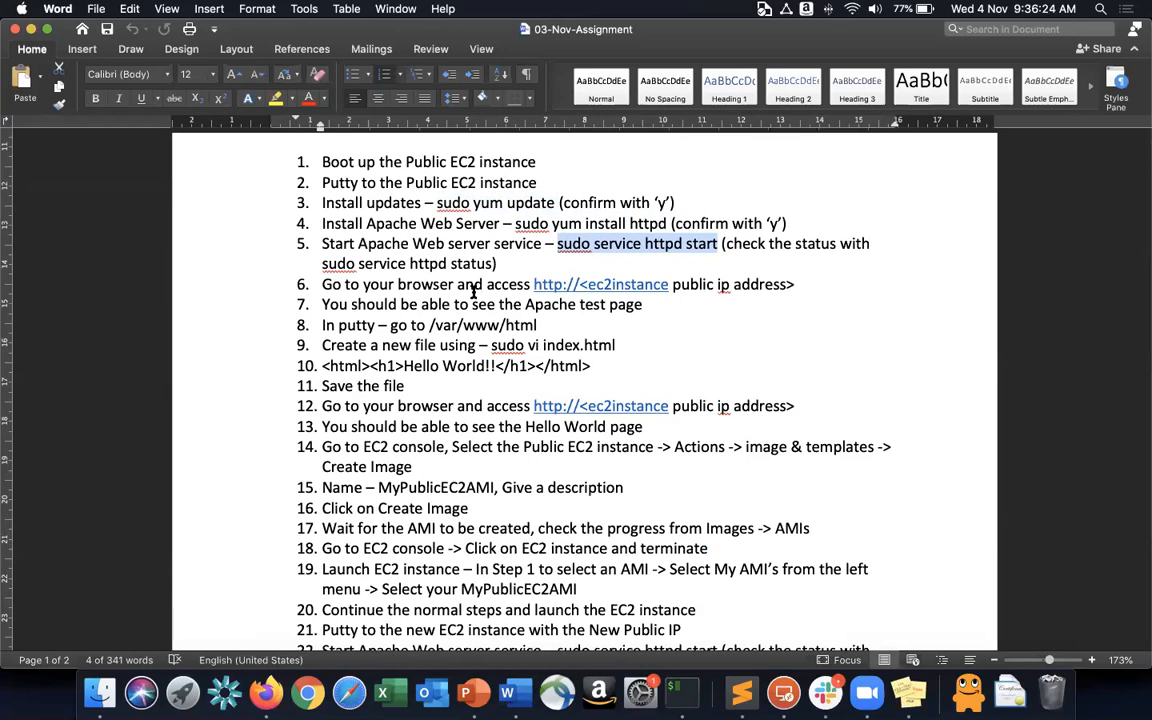
left_click_drag(320, 365, 622, 360)
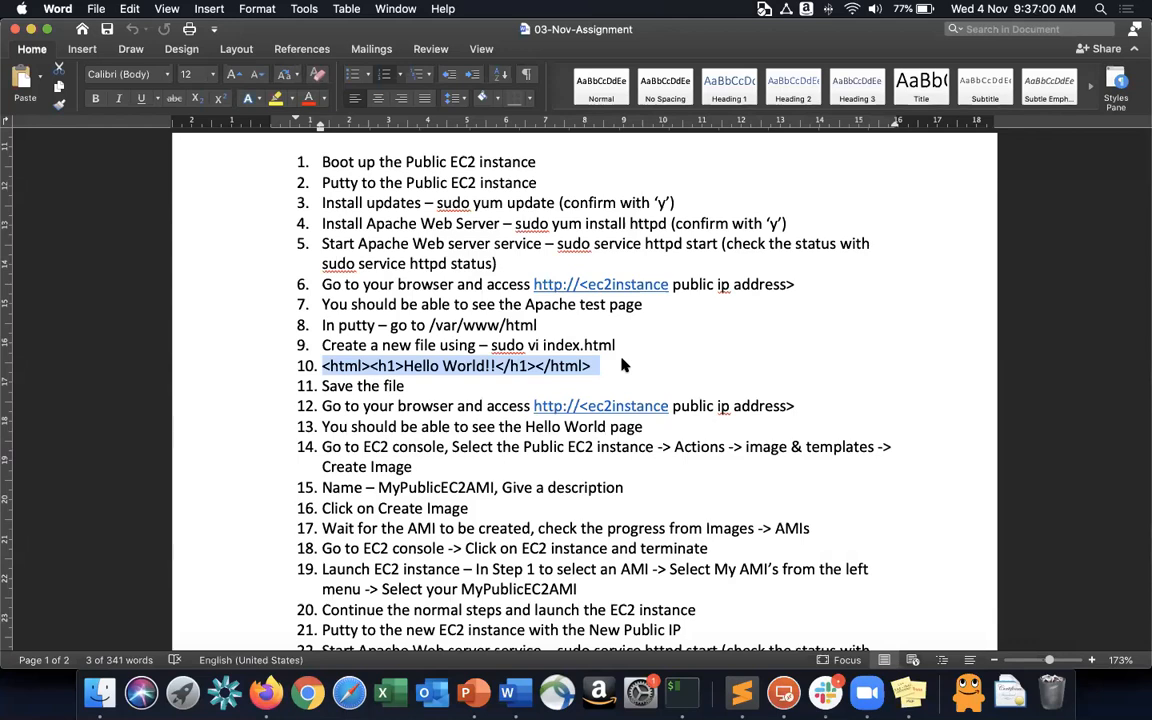
Return to Firefox and show the start of the guide page on running commands on a Linux instance at launch, enlarged to 120%.
key("super+Tab")
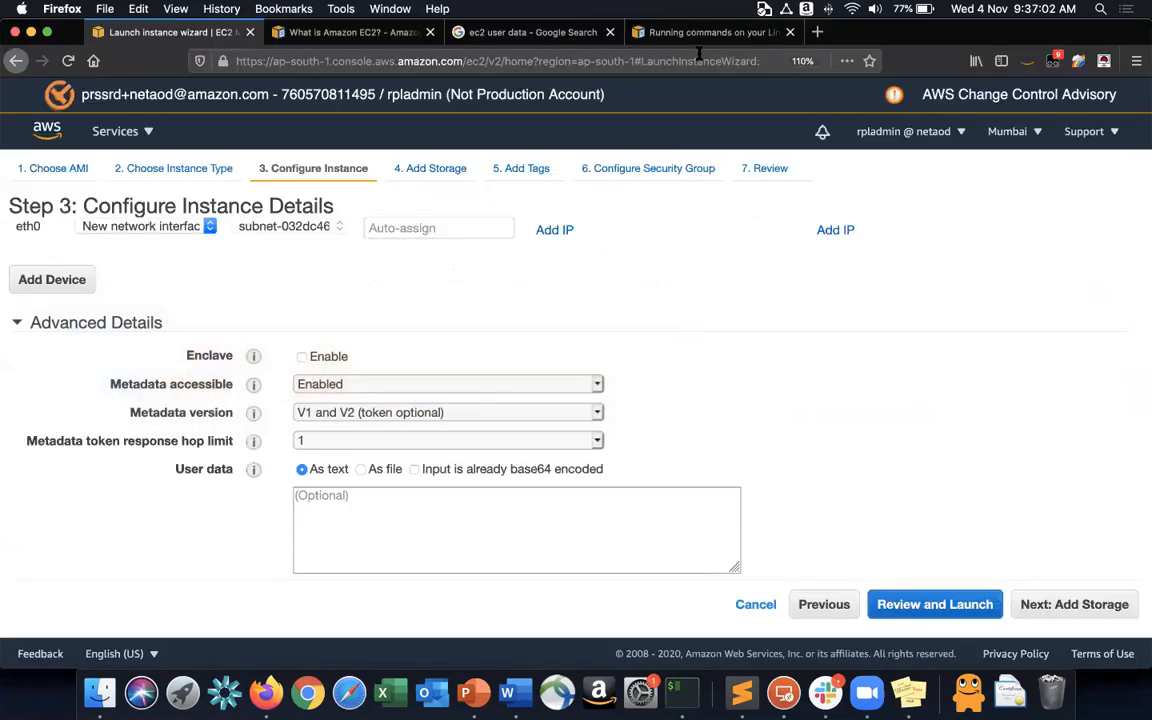
left_click(706, 32)
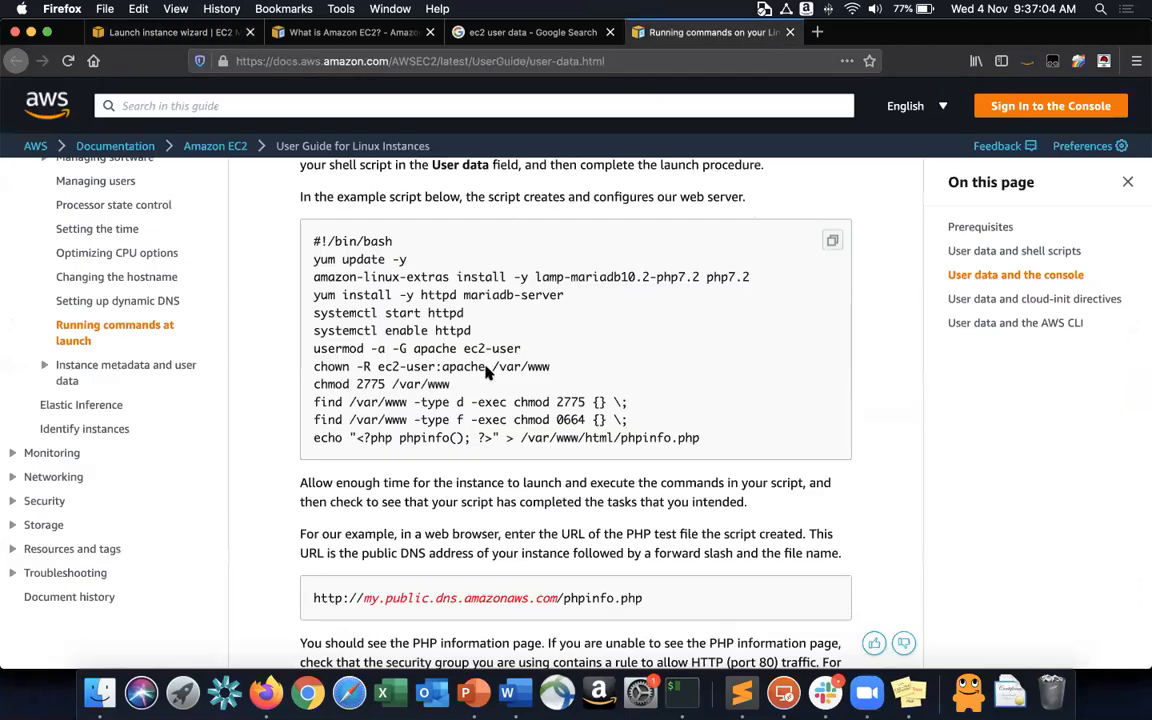
scroll(487, 372, "up", 15)
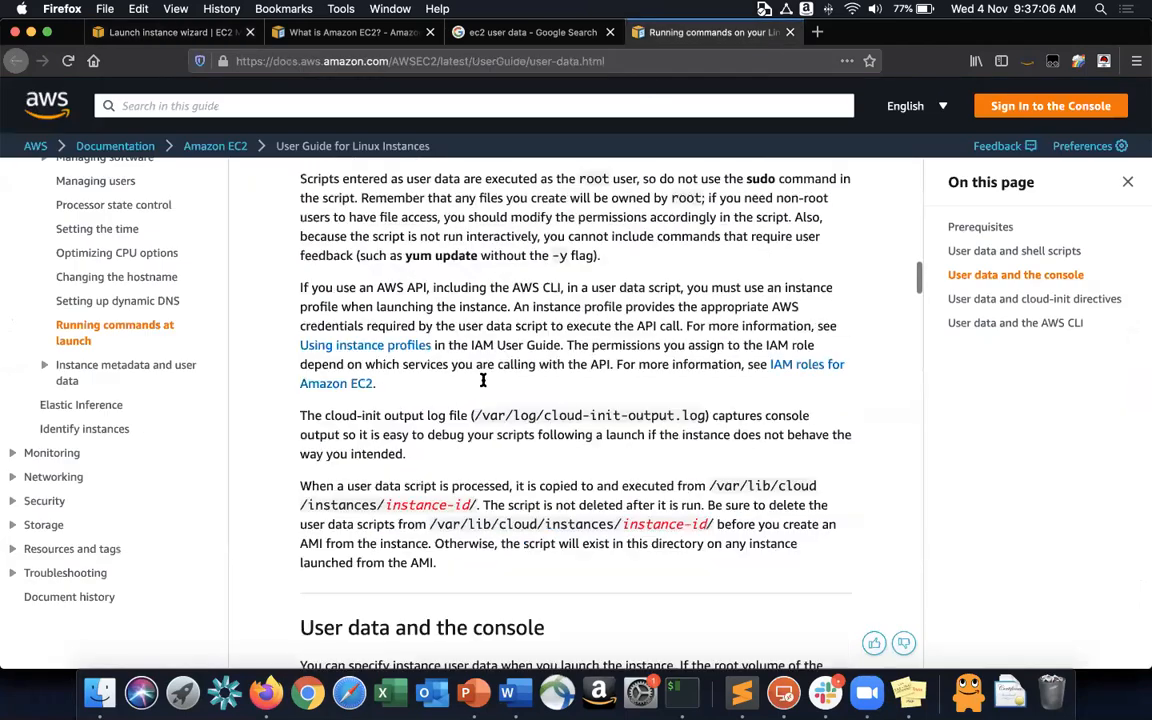
scroll(482, 385, "up", 5)
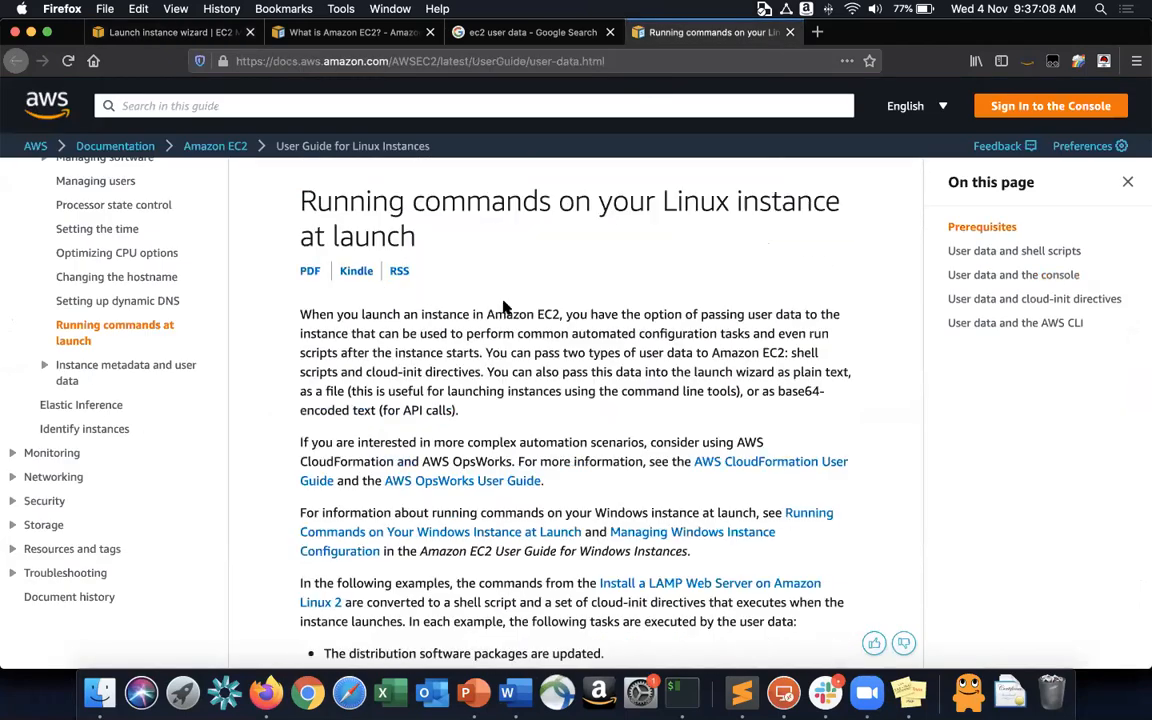
key("super+equal")
key("super+equal")
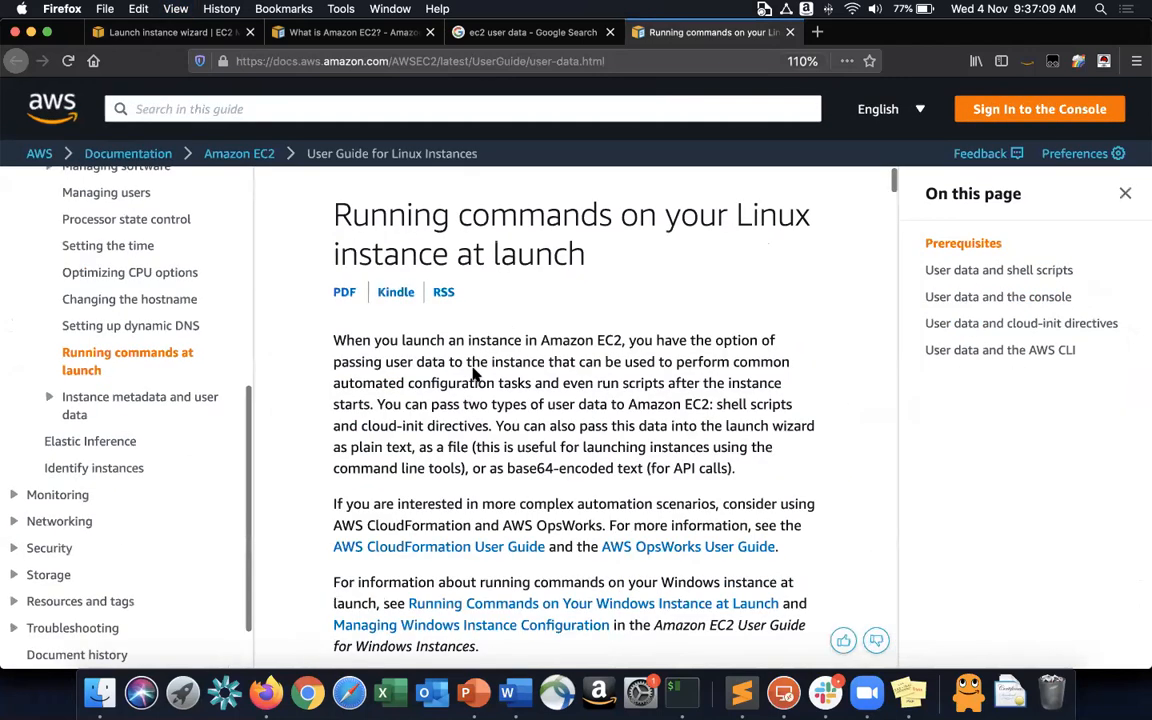
key("super+equal")
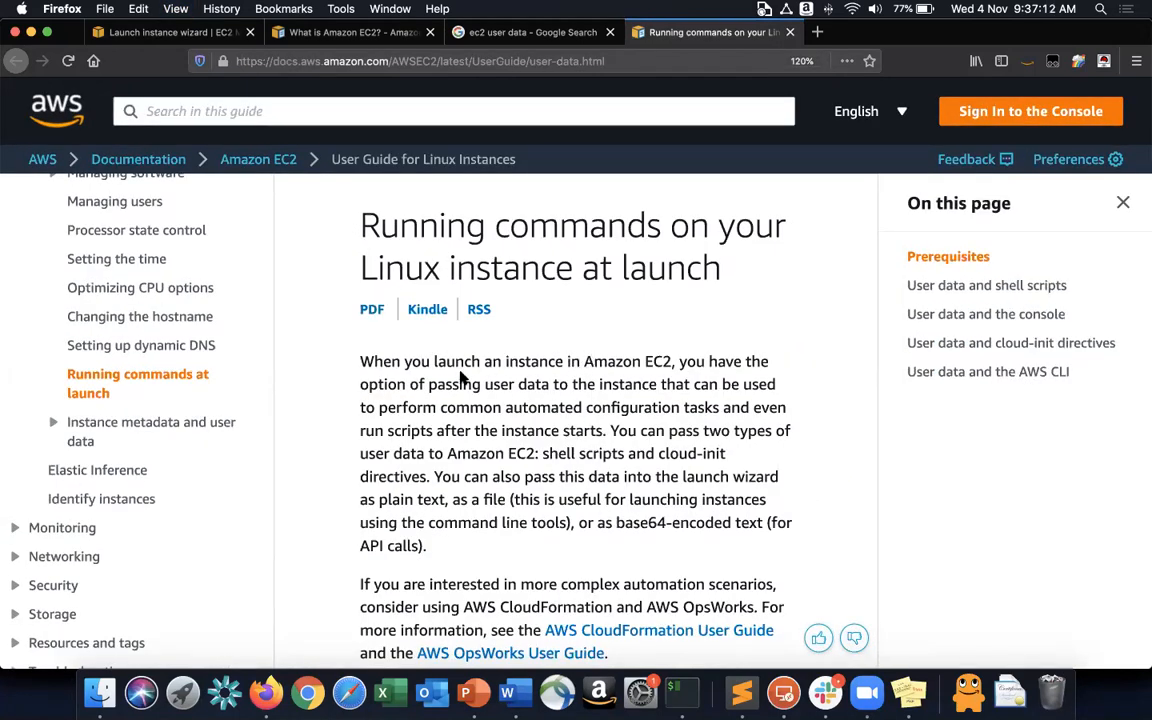
Read the introductory paragraph on passing user data, highlighting when scripts run, the shell scripts type and the file option.
left_click_drag(428, 384, 614, 420)
left_click(614, 420)
left_click_drag(437, 430, 597, 432)
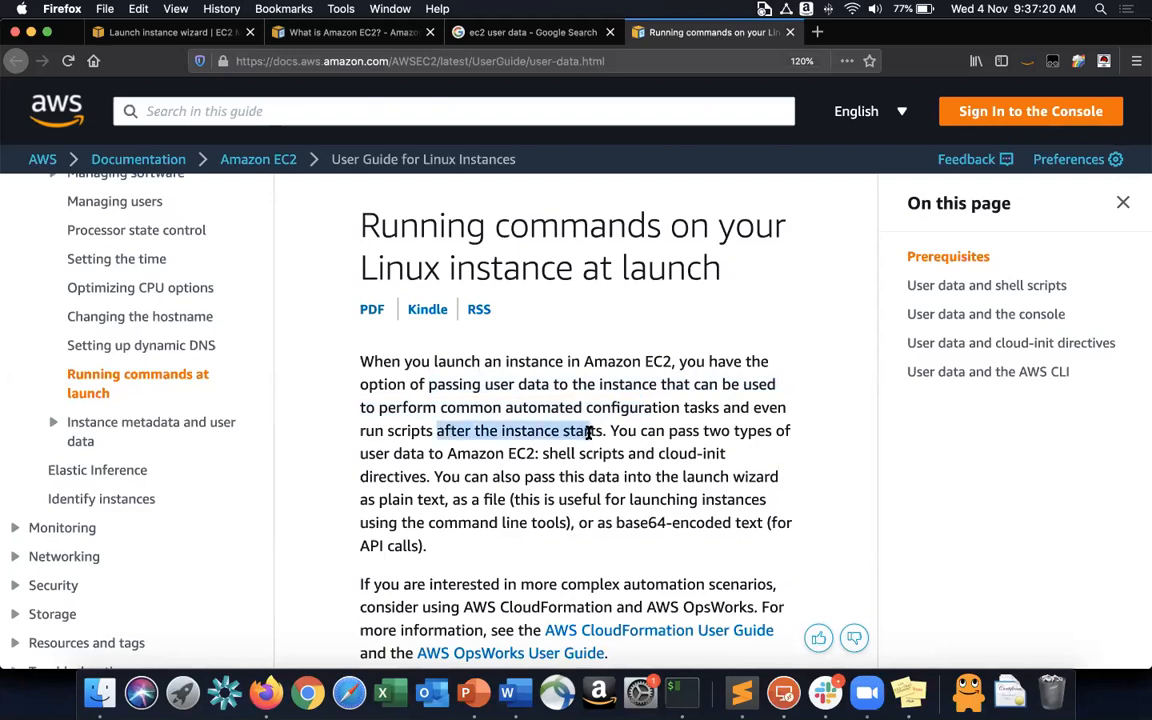
left_click_drag(443, 457, 559, 457)
left_click(560, 457)
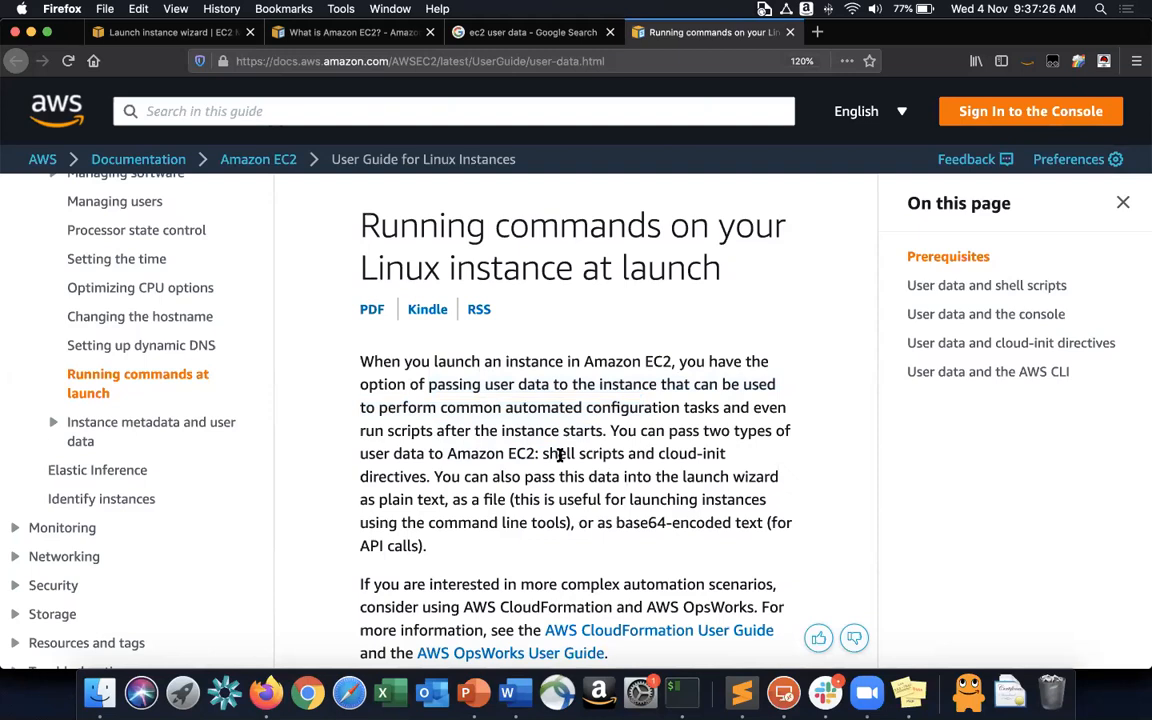
left_click_drag(543, 453, 622, 453)
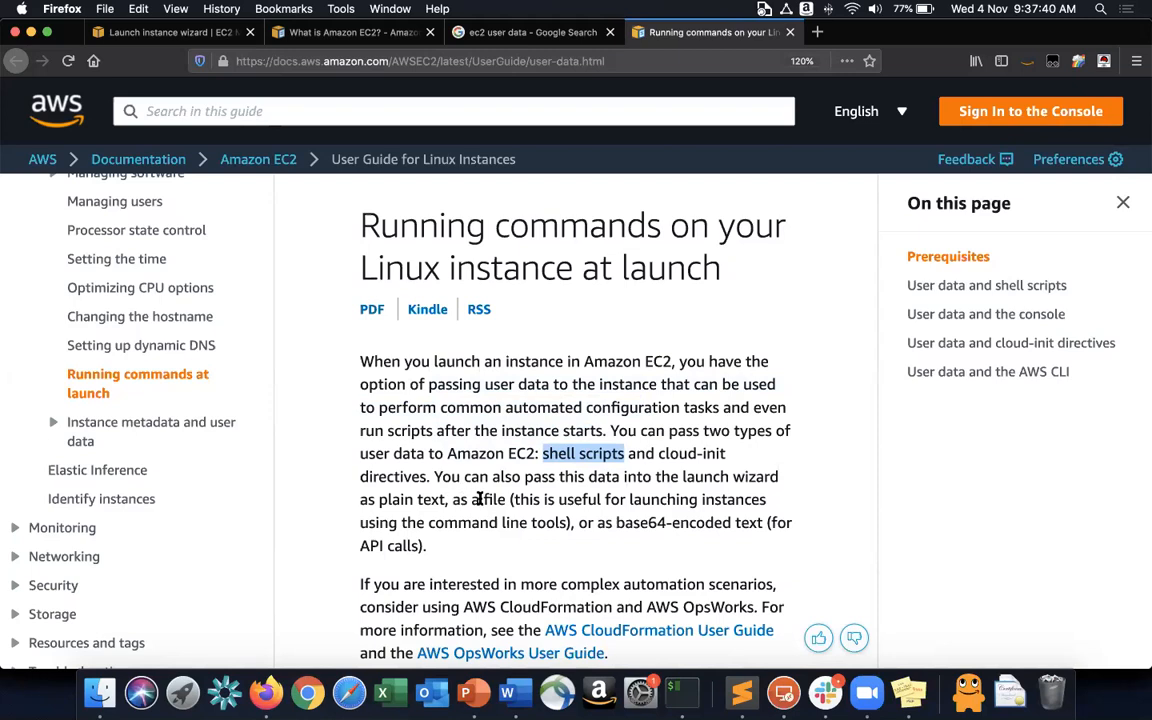
left_click_drag(452, 499, 481, 500)
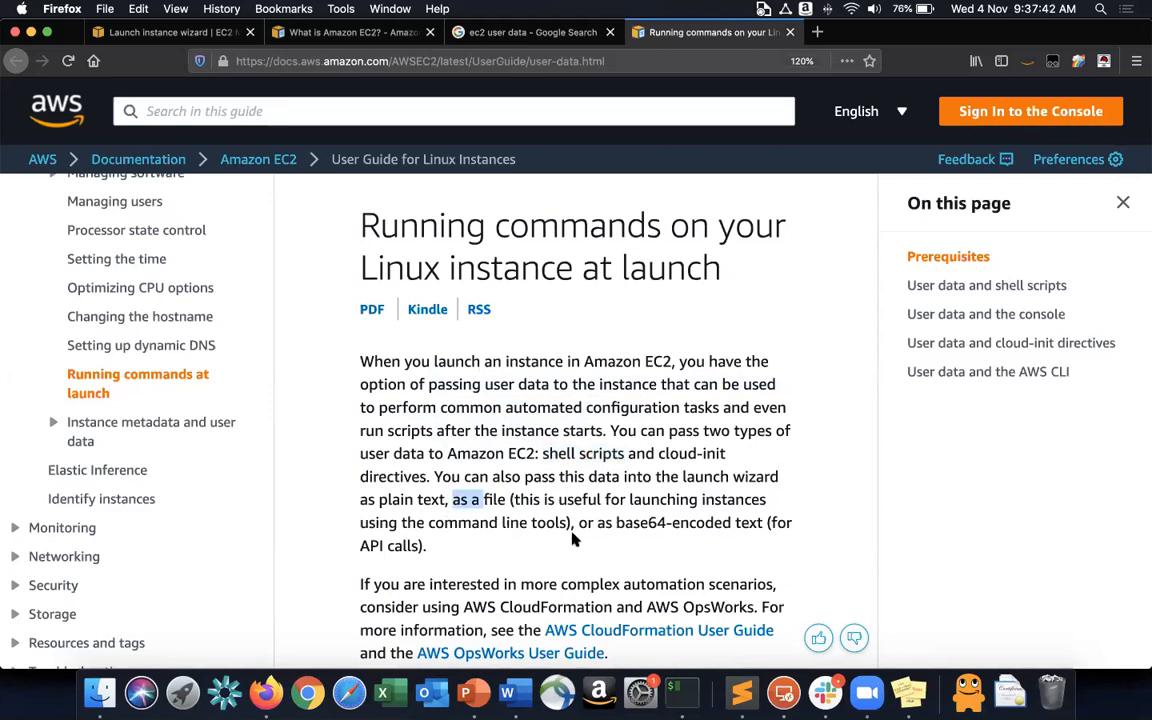
Read the guide's notes on AWS CloudFormation for complex automation and on running commands on Windows instances.
scroll(597, 538, "down", 2)
scroll(597, 538, "down", 4)
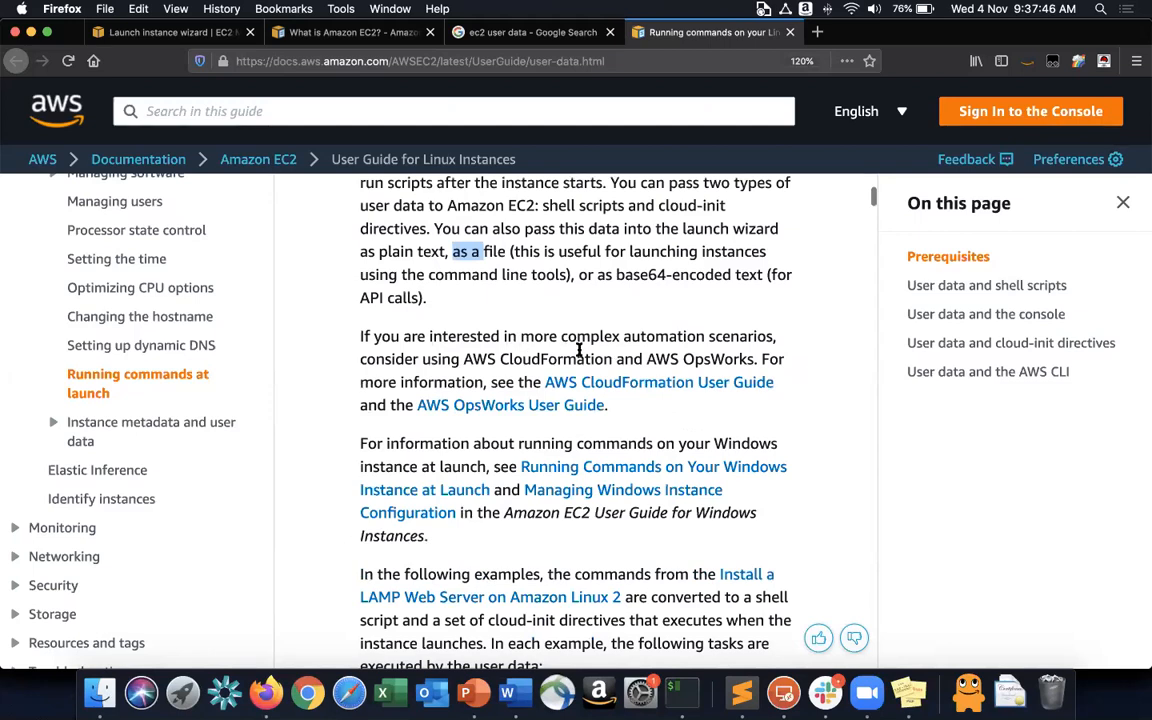
left_click_drag(420, 358, 565, 356)
left_click(565, 356)
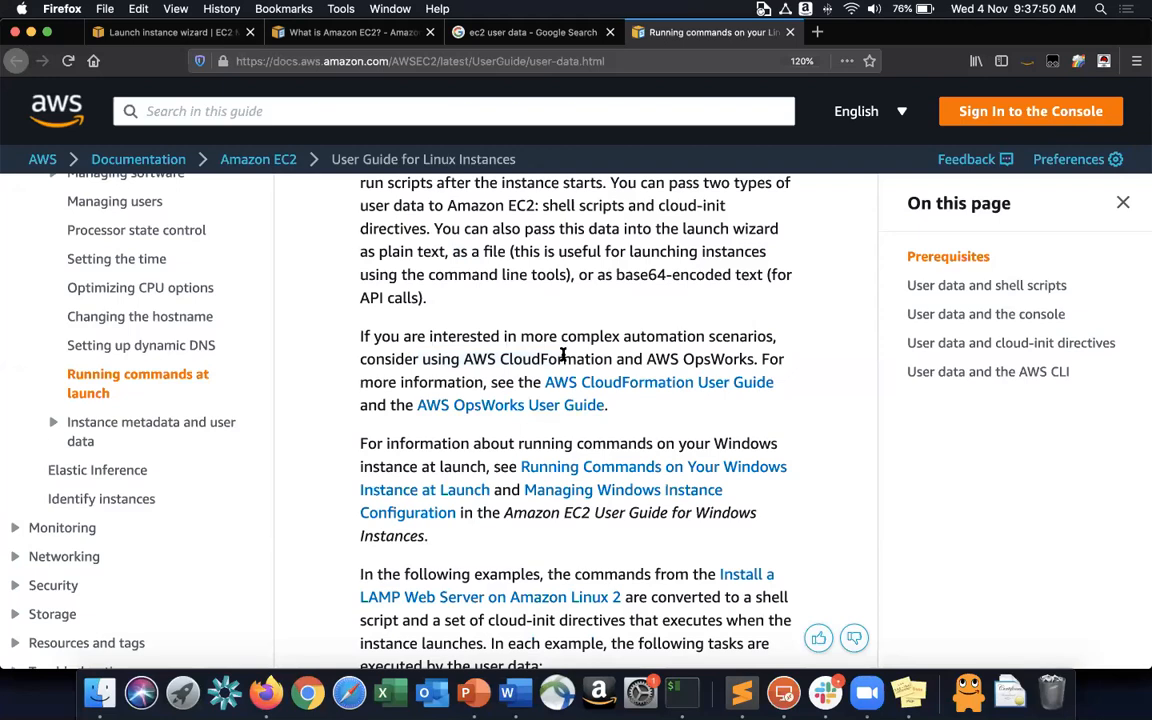
scroll(560, 355, "down", 4)
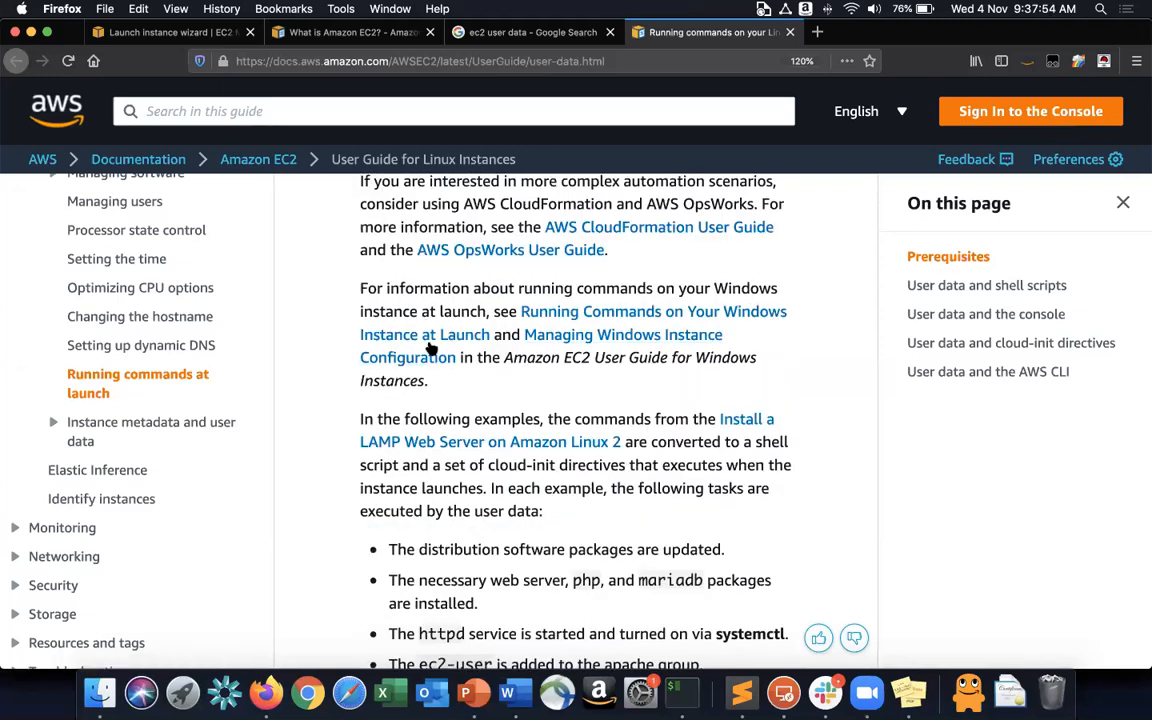
Open the linked Windows instance guide in a new tab and examine its batch and PowerShell user data script syntax.
left_click(570, 314, "super")
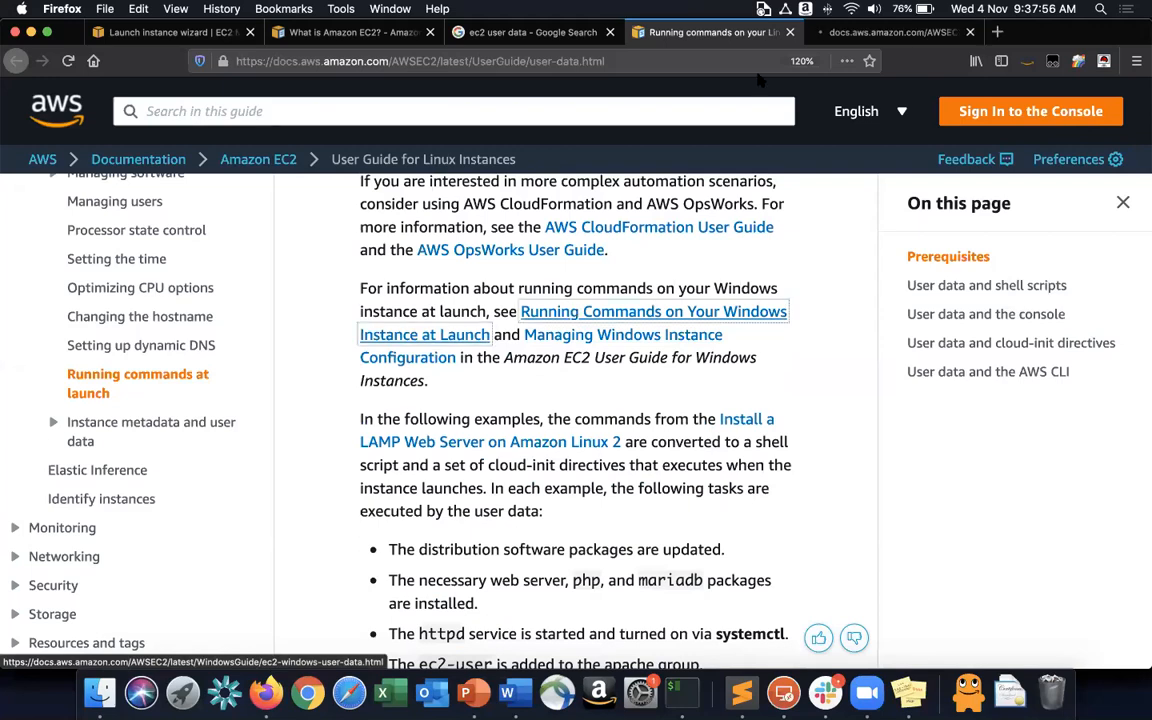
left_click(868, 32)
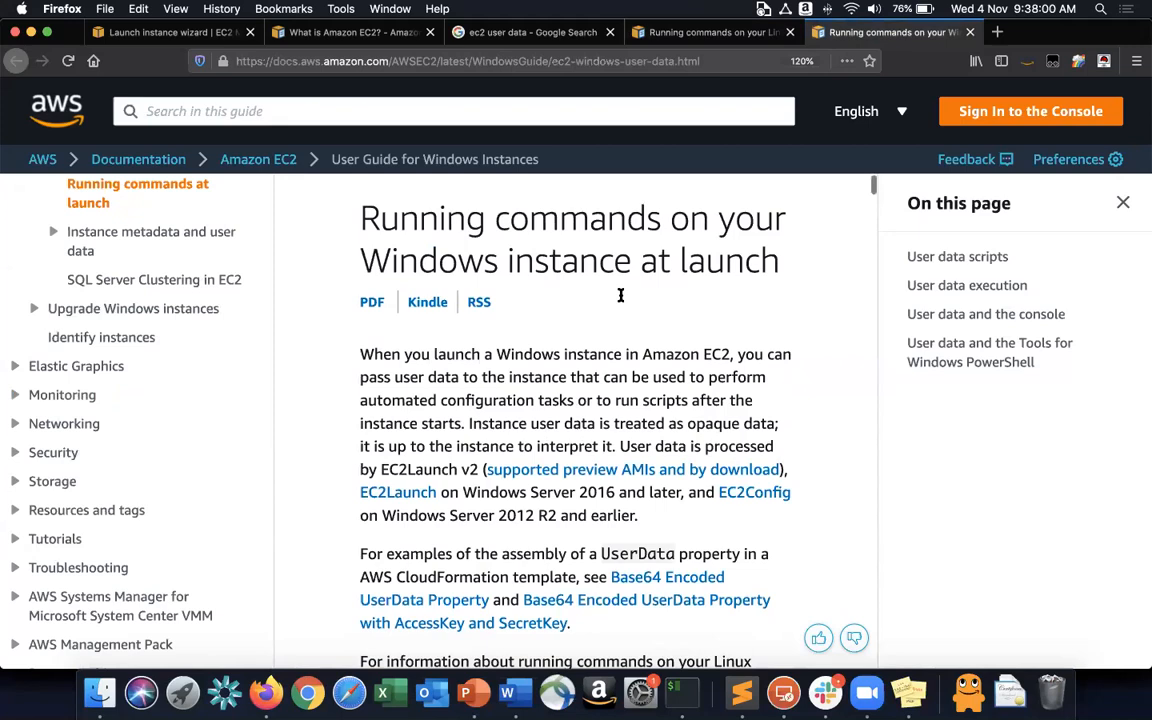
scroll(620, 297, "down", 1)
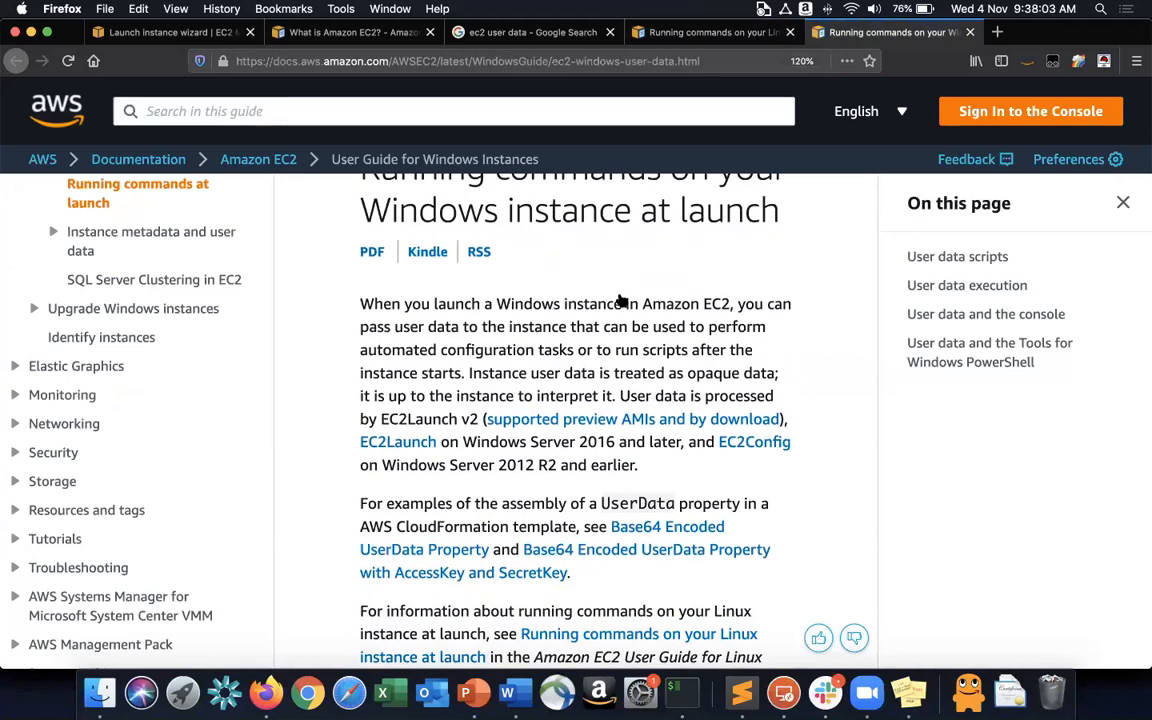
scroll(620, 297, "down", 5)
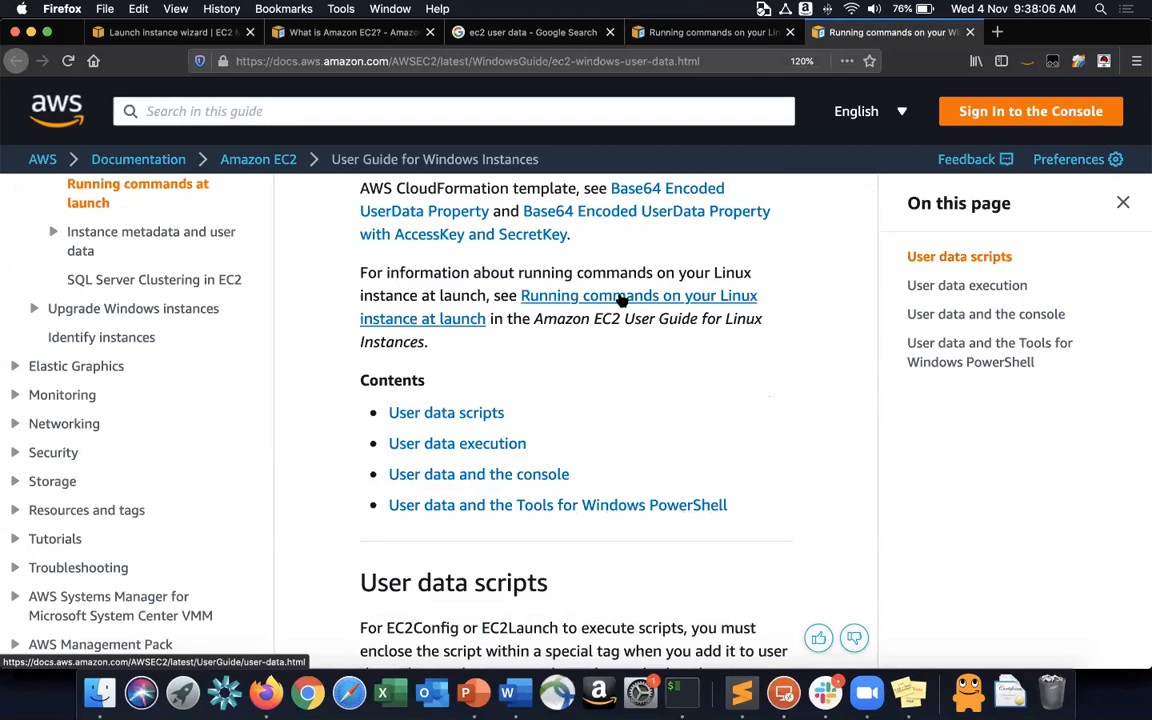
scroll(620, 297, "down", 2)
scroll(620, 295, "down", 4)
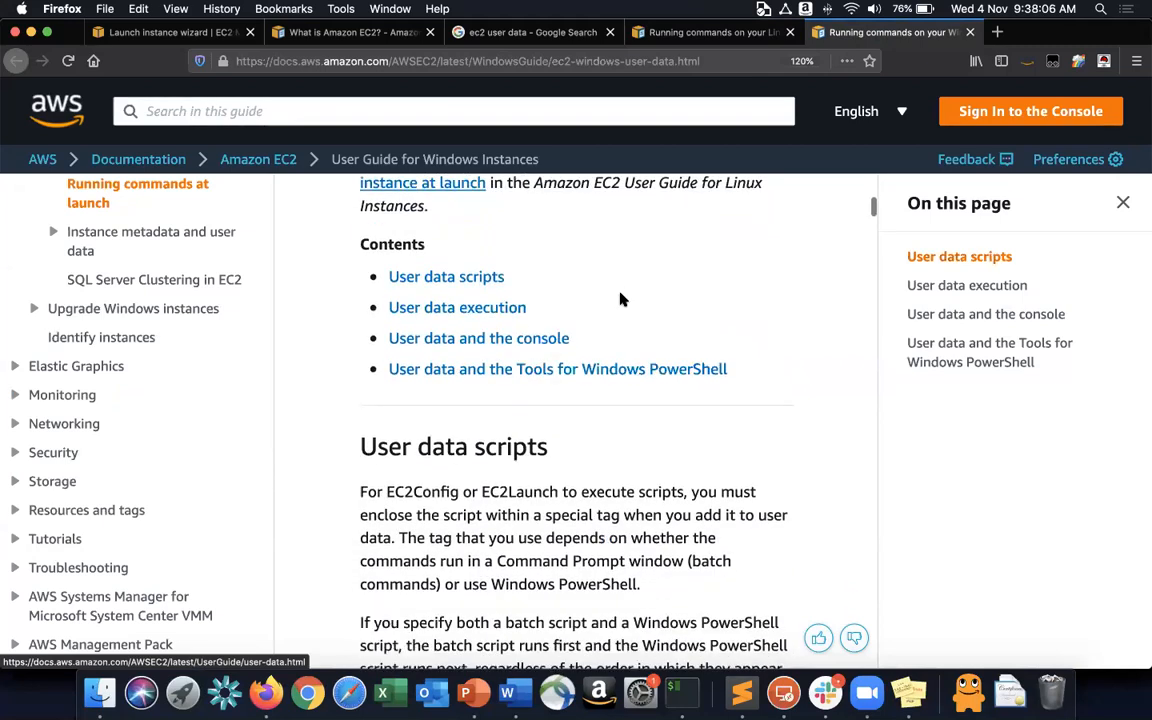
scroll(620, 297, "down", 11)
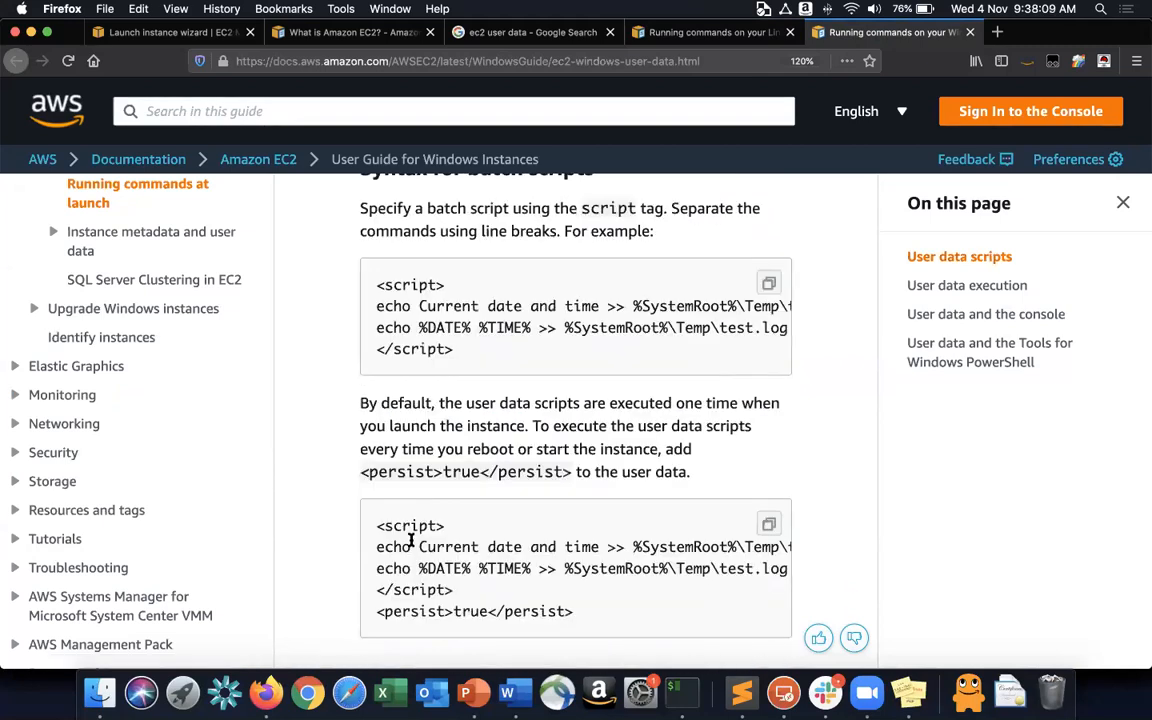
scroll(426, 425, "down", 5)
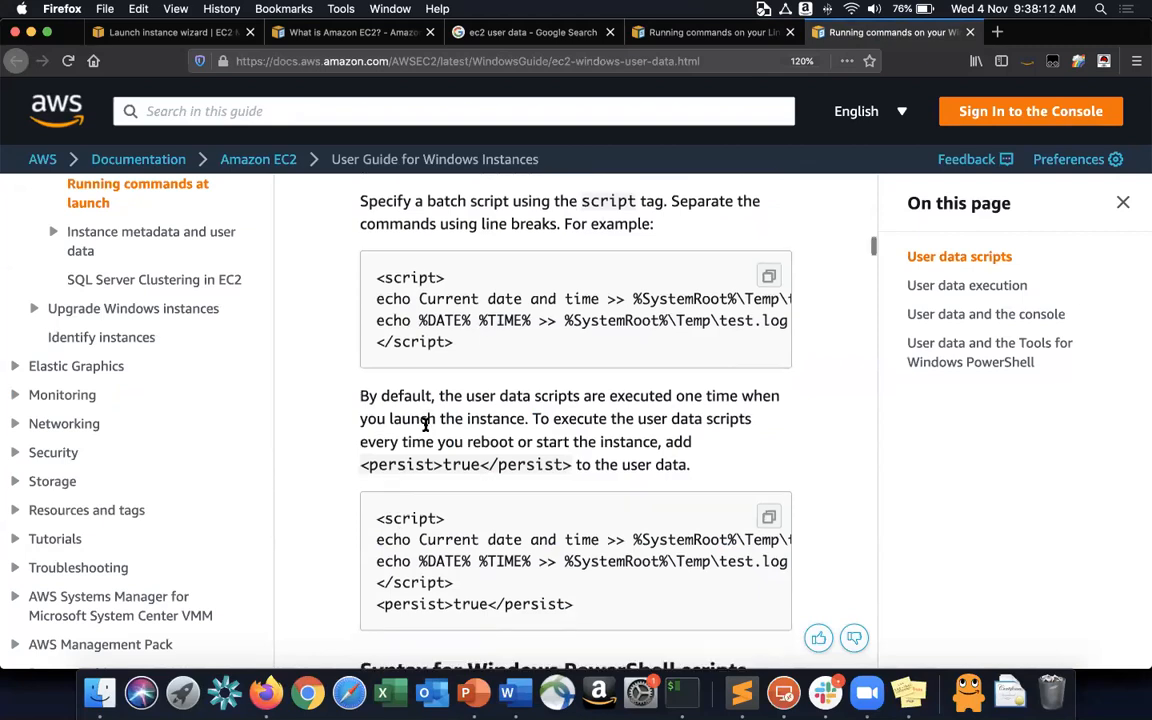
scroll(530, 200, "down", 2)
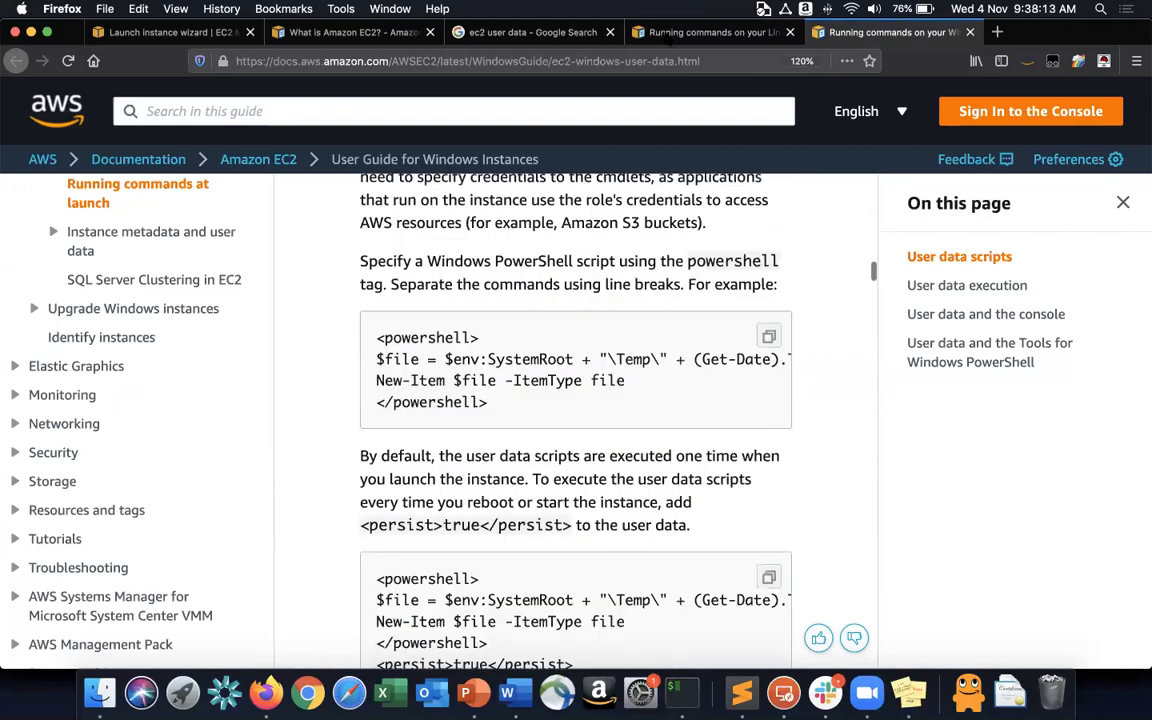
scroll(580, 297, "down", 3)
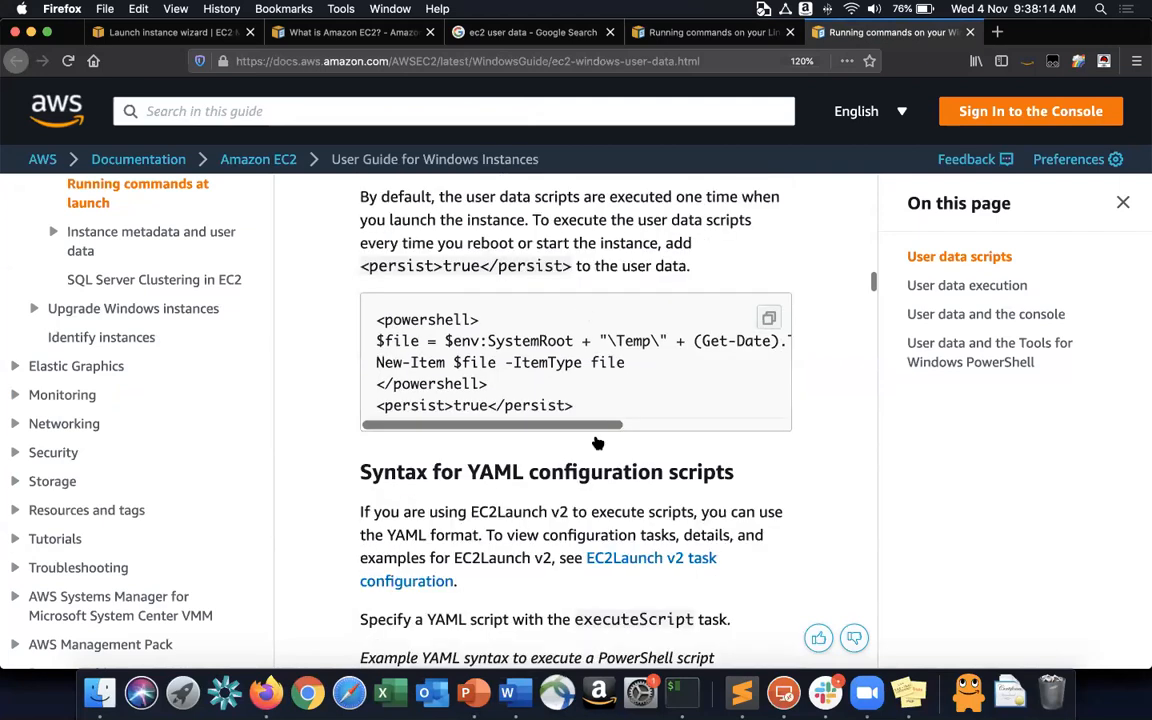
Return to the Linux guide and read from the prerequisites and shell script rules through to "Specify instance user data at launch".
key("ctrl+shift+Tab")
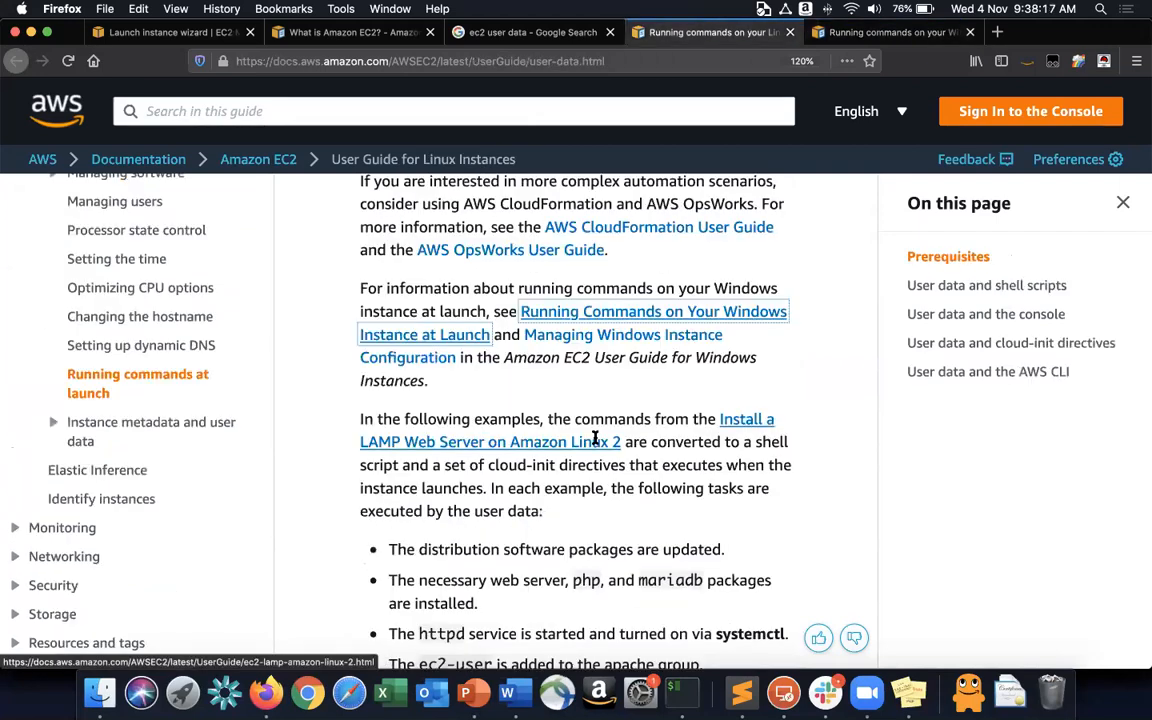
scroll(595, 440, "down", 8)
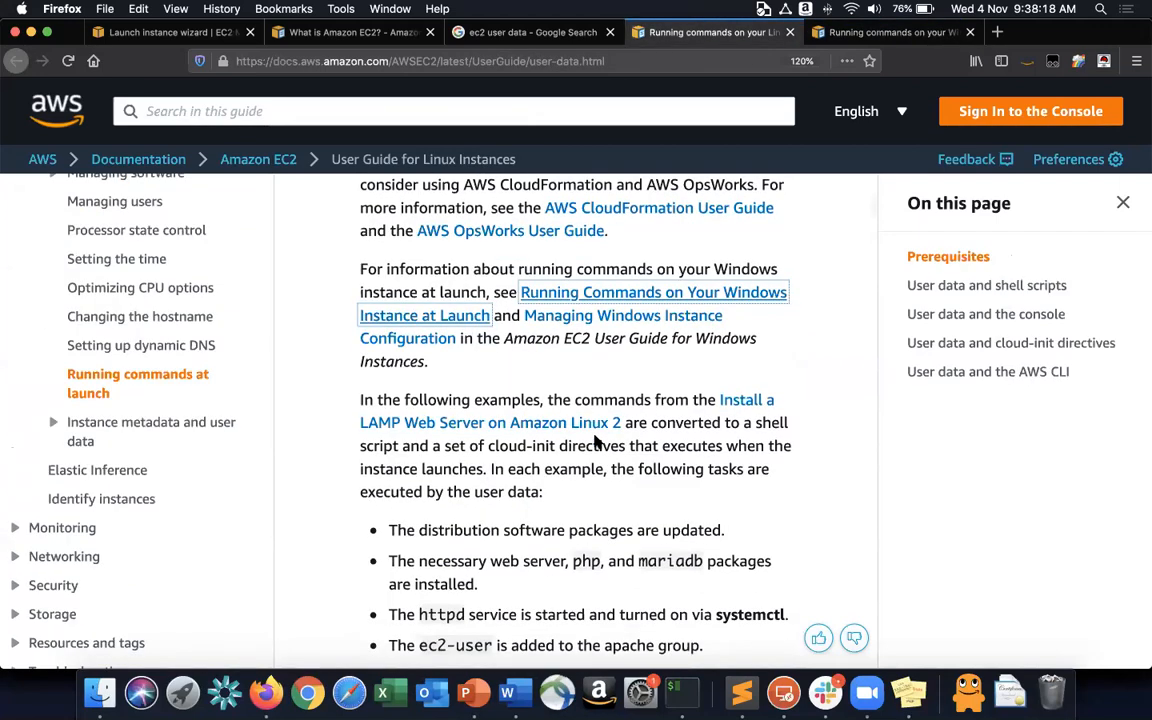
scroll(595, 441, "down", 3)
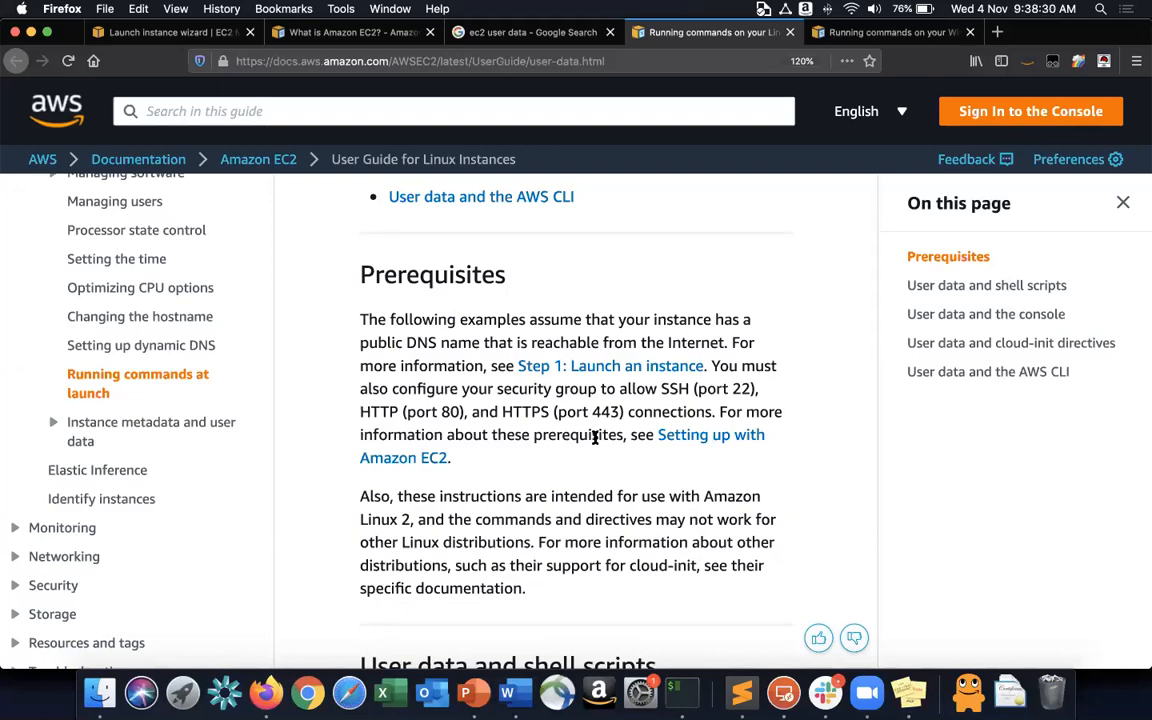
scroll(595, 437, "down", 3)
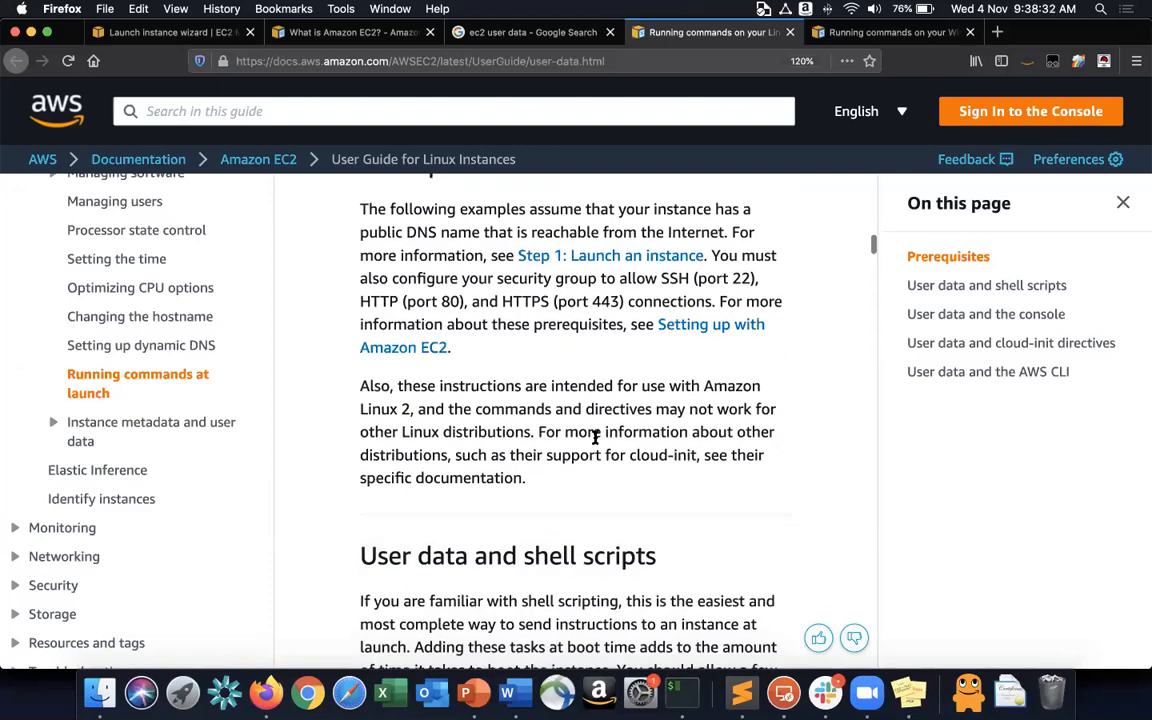
scroll(595, 437, "down", 10)
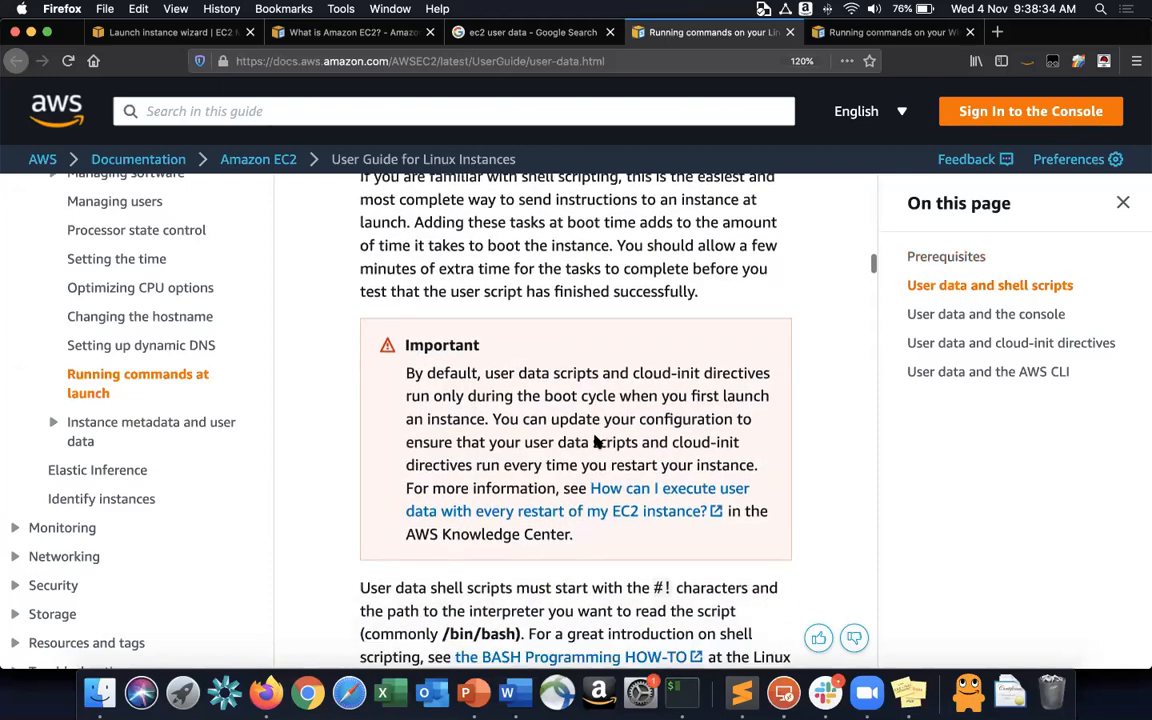
scroll(595, 440, "down", 3)
scroll(595, 437, "down", 5)
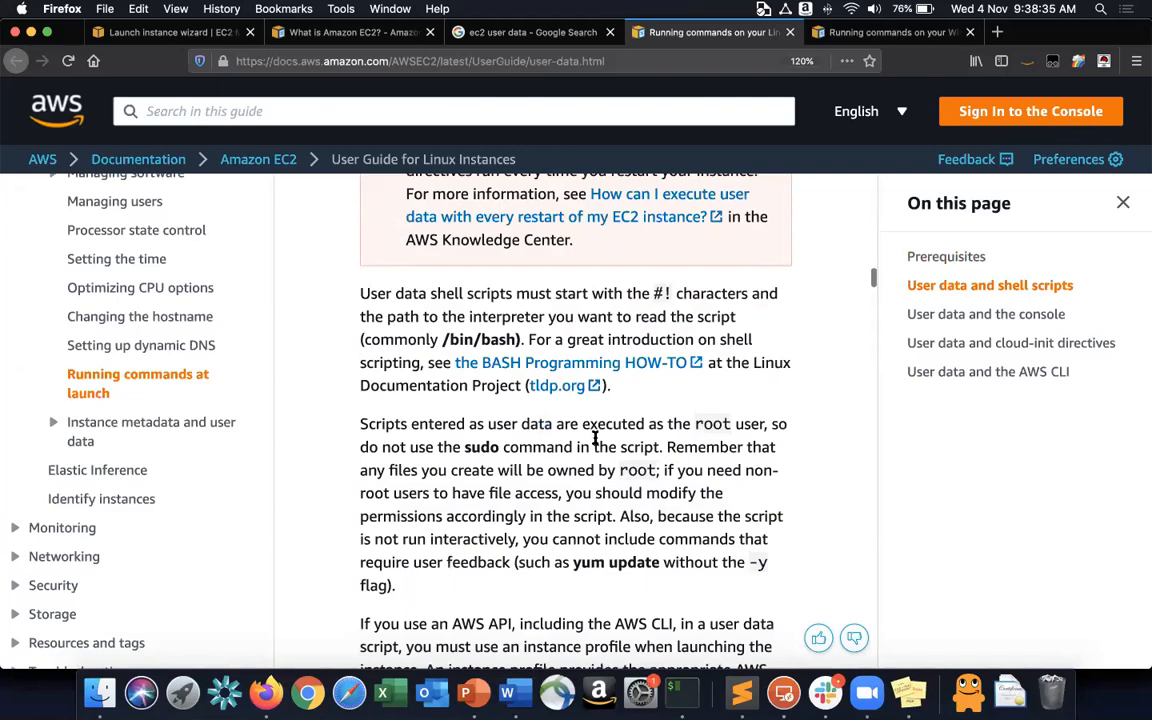
scroll(595, 437, "down", 5)
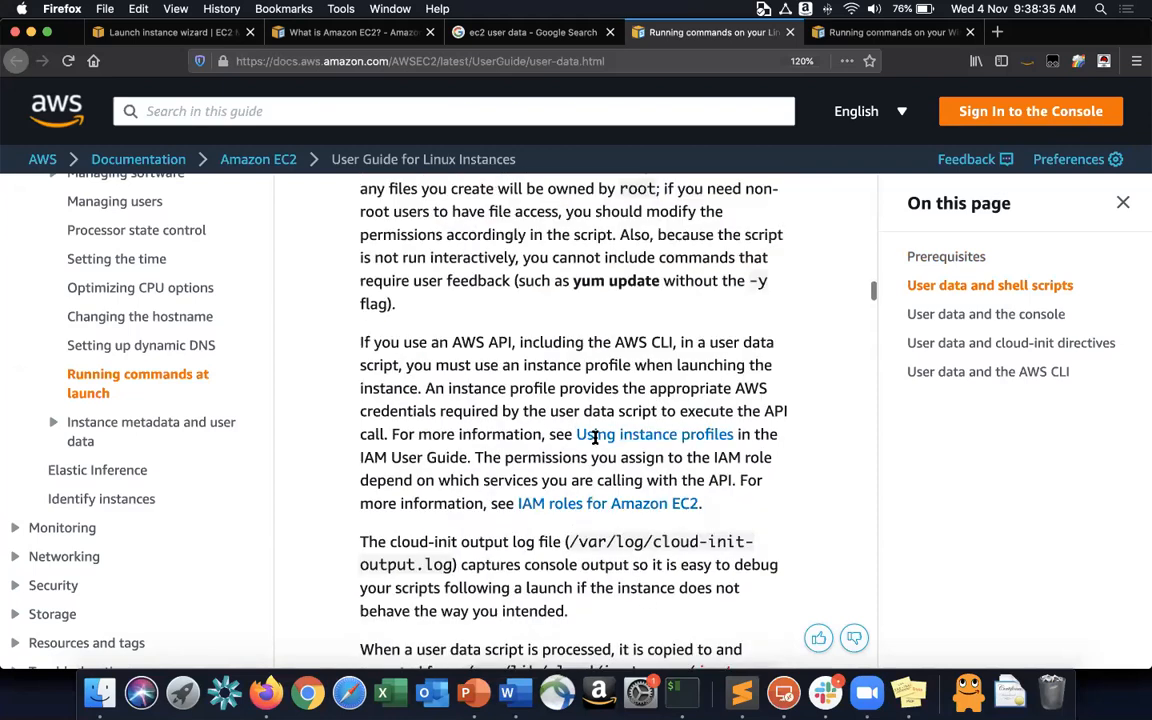
scroll(595, 437, "down", 6)
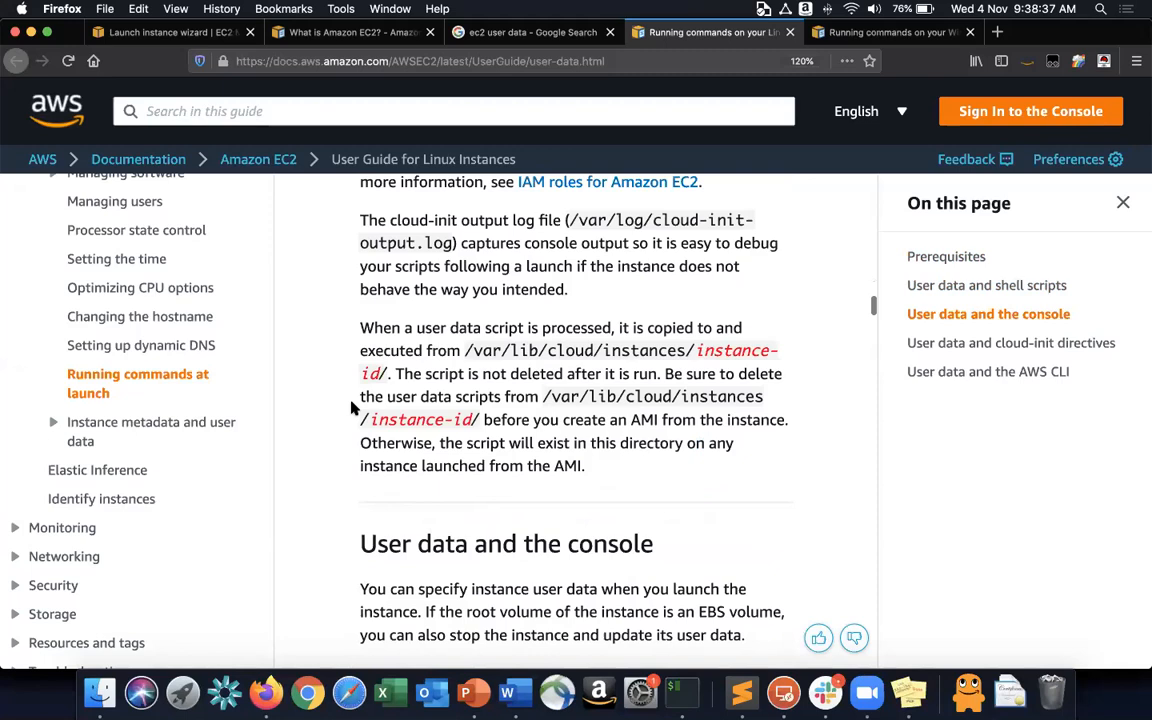
scroll(352, 400, "down", 10)
scroll(330, 310, "up", 4)
triple_click(704, 345)
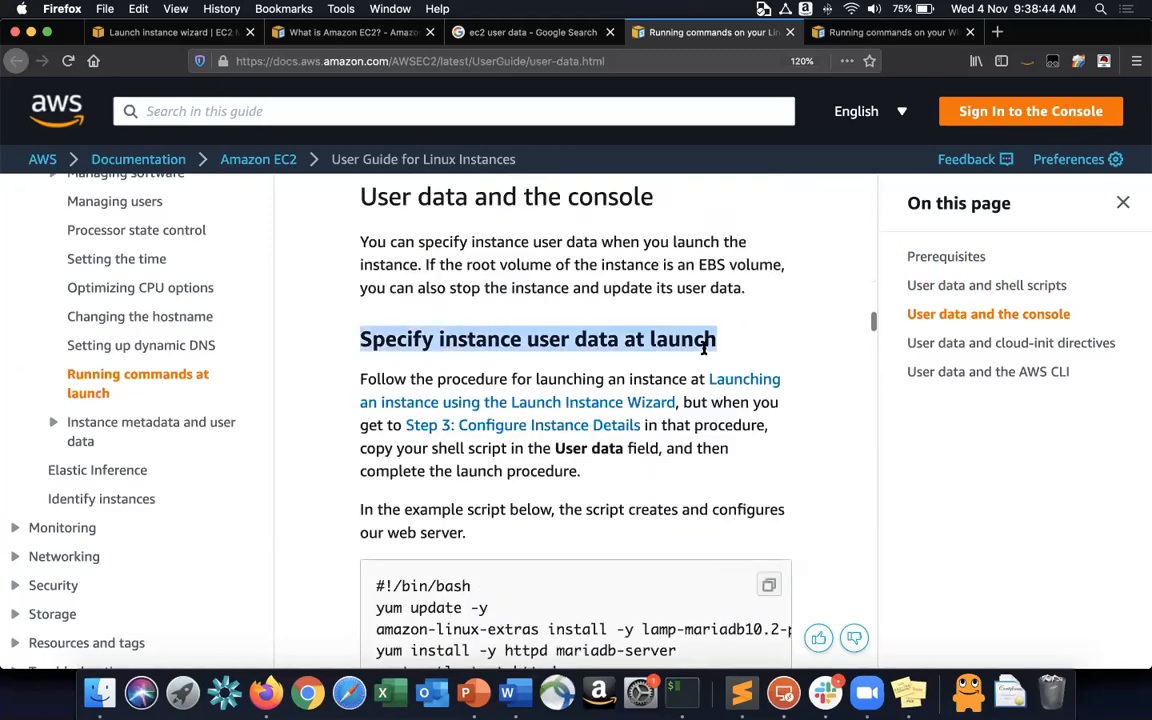
Read the launch-time user data procedure and highlight the example script's #!/bin/bash and yum update -y lines.
scroll(704, 335, "down", 1)
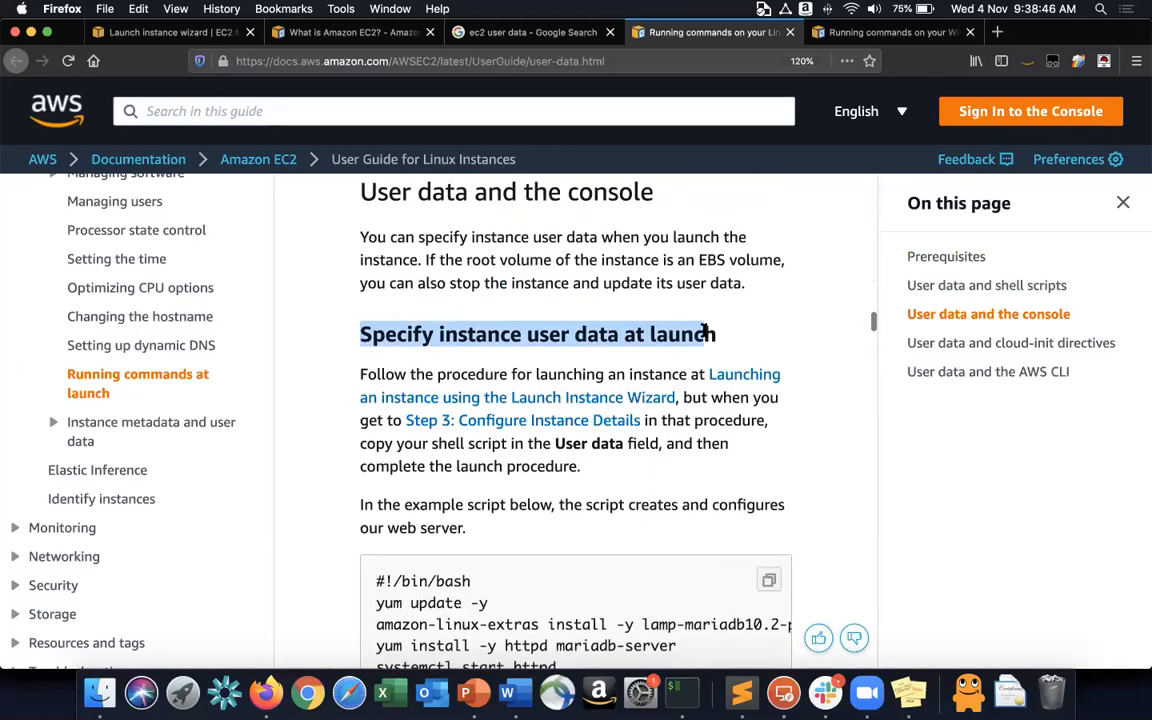
scroll(706, 332, "down", 3)
scroll(424, 330, "down", 2)
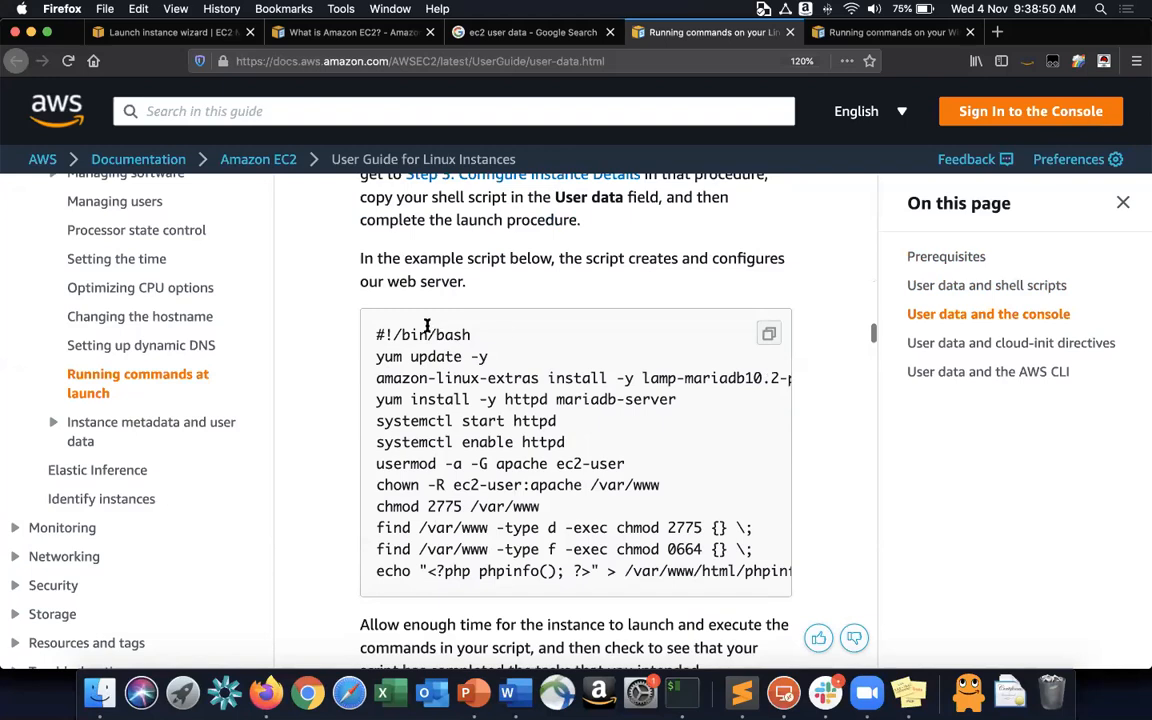
left_click_drag(377, 335, 500, 336)
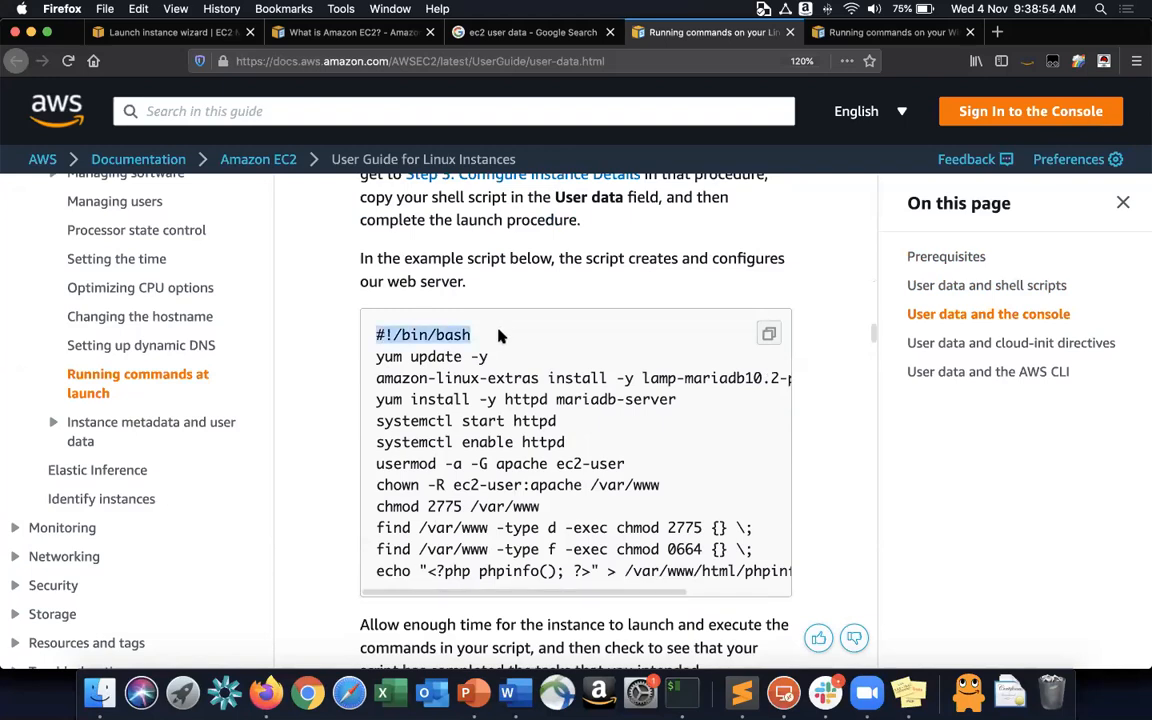
left_click(380, 362)
left_click_drag(380, 360, 487, 360)
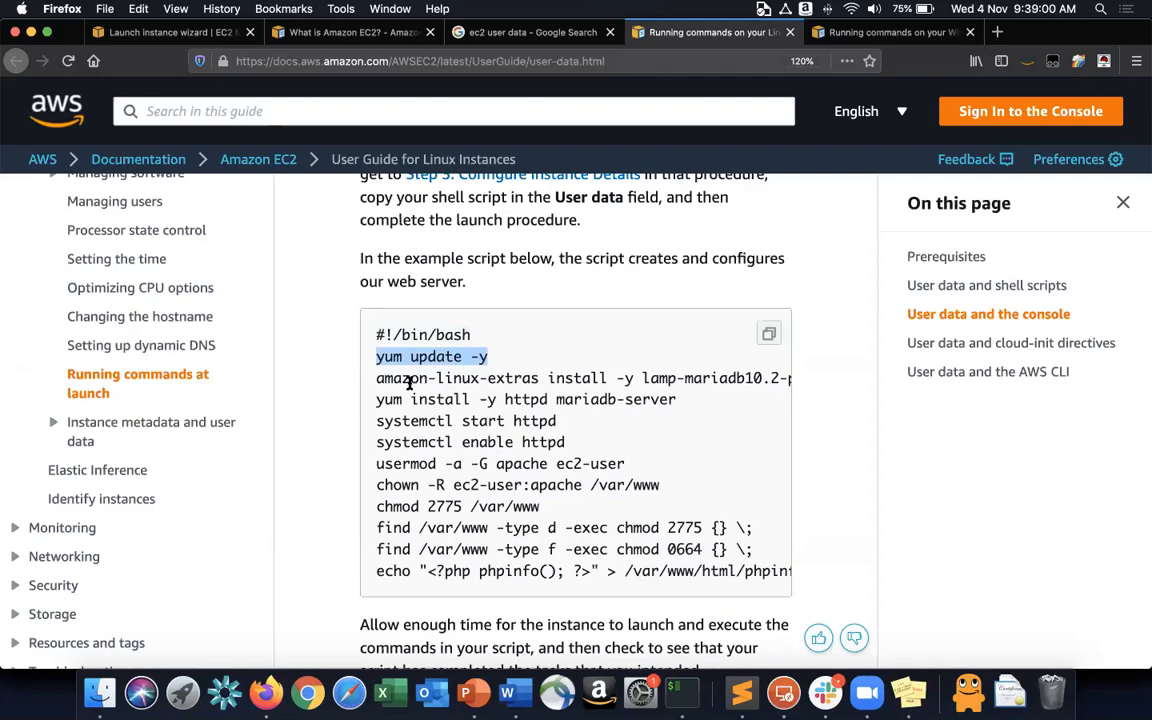
Examine the full amazon-linux-extras install line of the example script, including the package names at its end.
left_click_drag(378, 380, 647, 380)
scroll(645, 379, "right", 2)
scroll(647, 380, "right", 2)
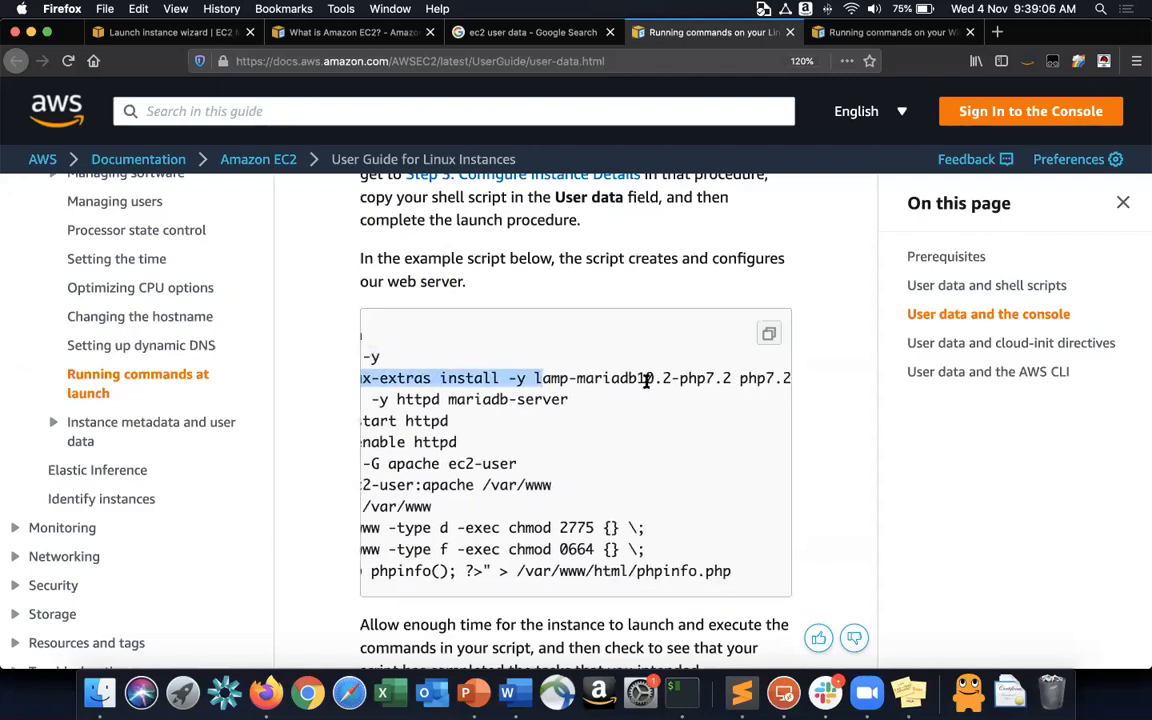
scroll(647, 380, "left", 4)
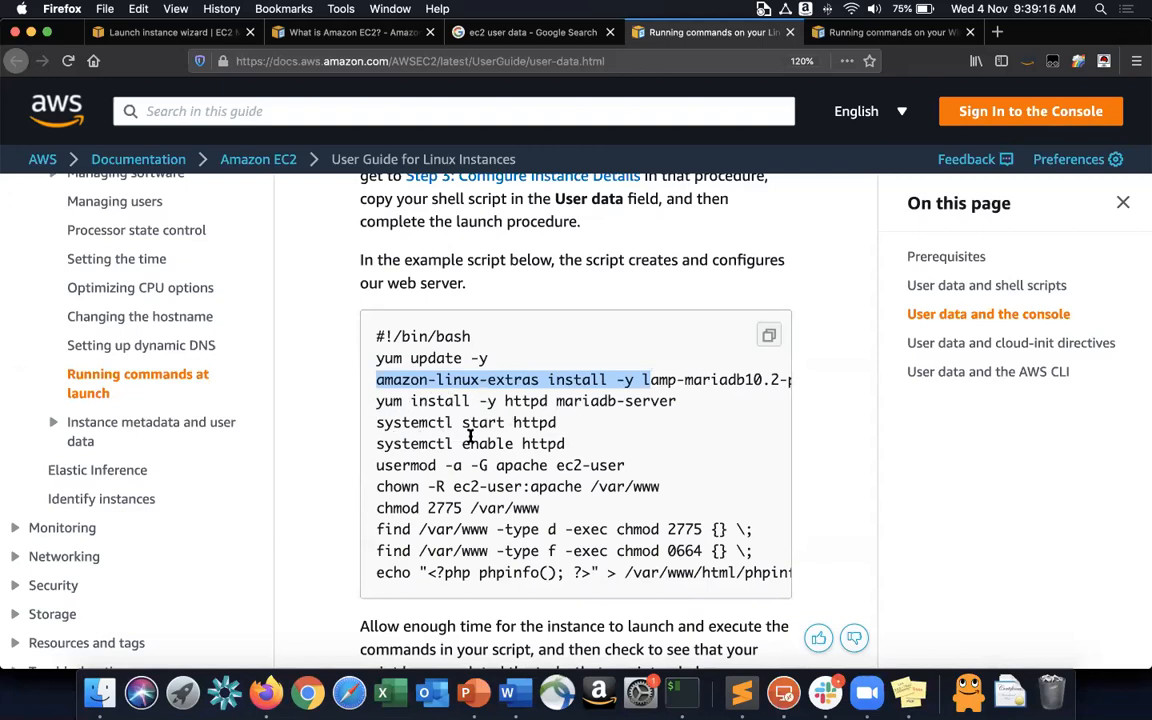
scroll(625, 392, "right", 5)
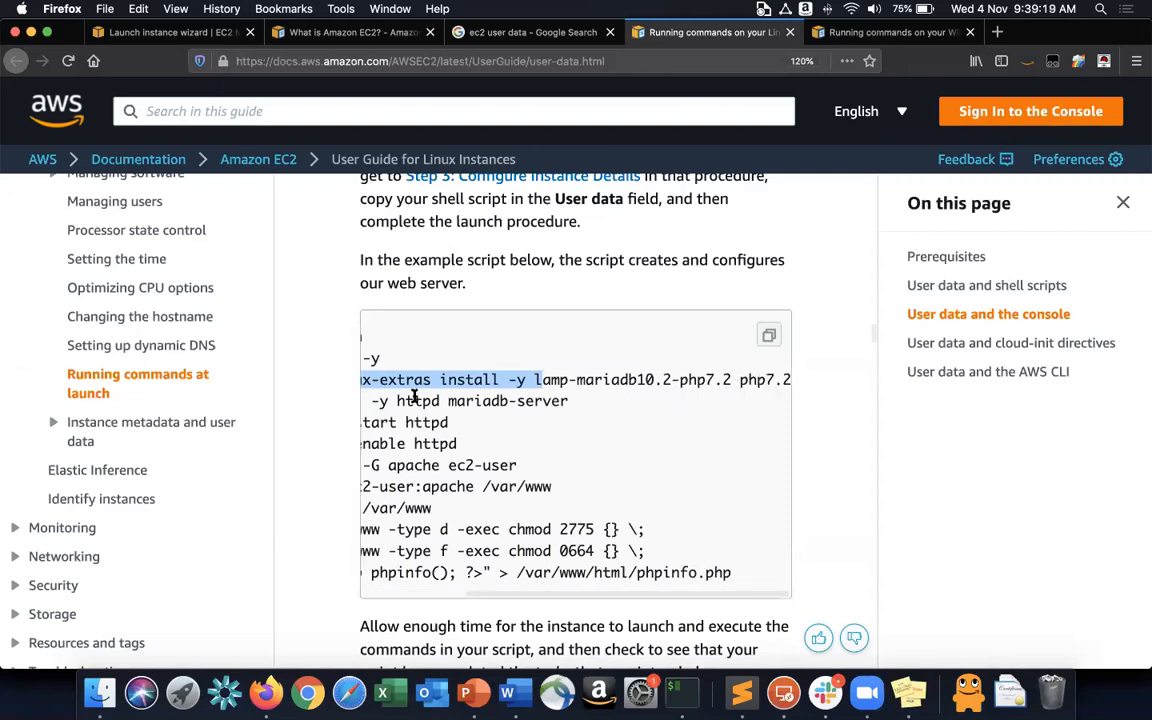
scroll(512, 402, "left", 5)
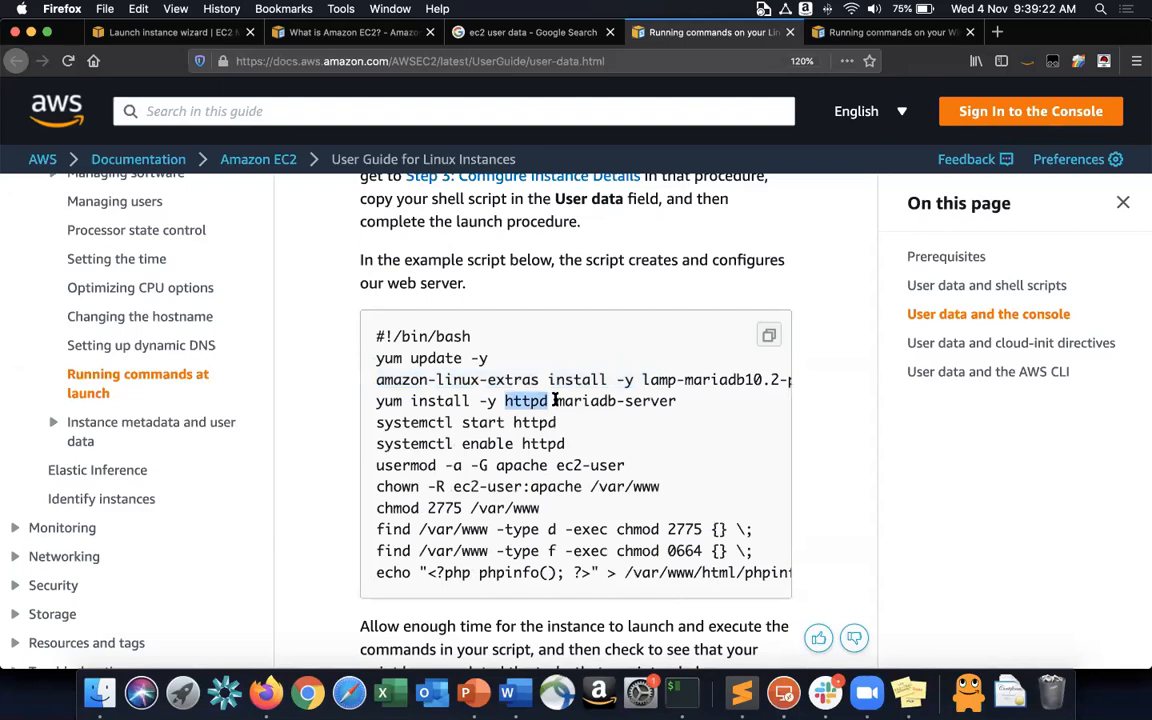
Examine the httpd and mariadb-server packages, the systemctl start httpd command and the remaining lines of the example script.
left_click_drag(556, 401, 676, 401)
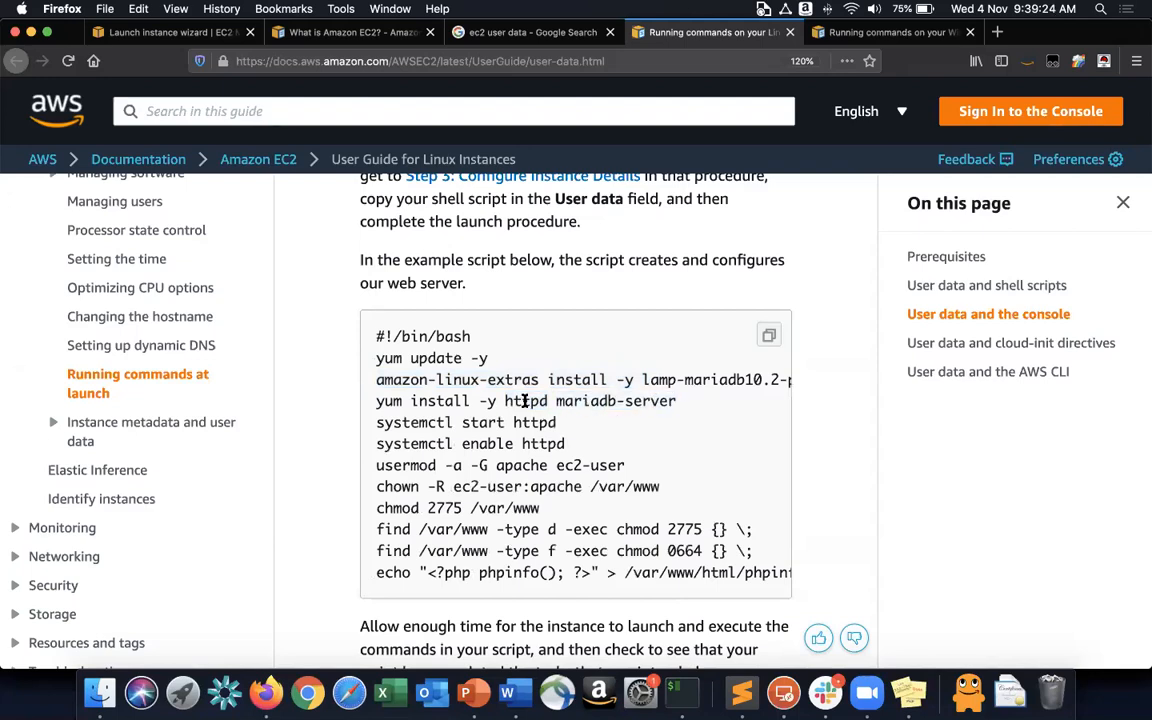
triple_click(525, 401)
double_click(525, 401)
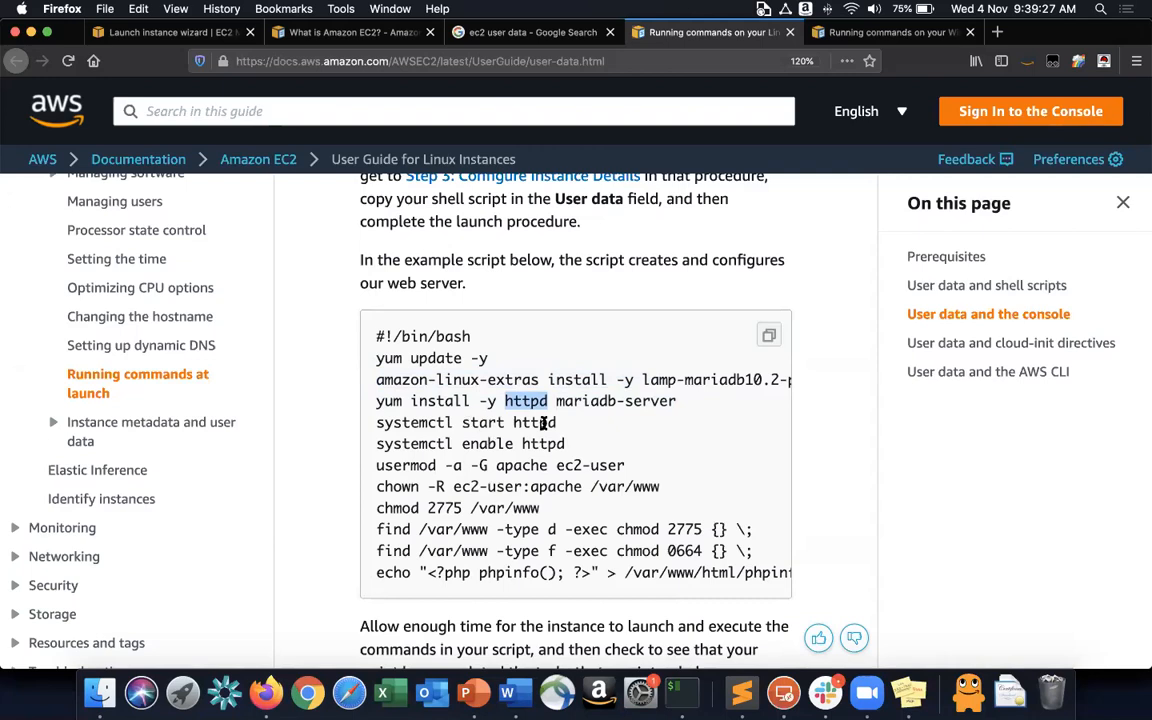
left_click_drag(544, 422, 464, 422)
scroll(464, 422, "down", 1)
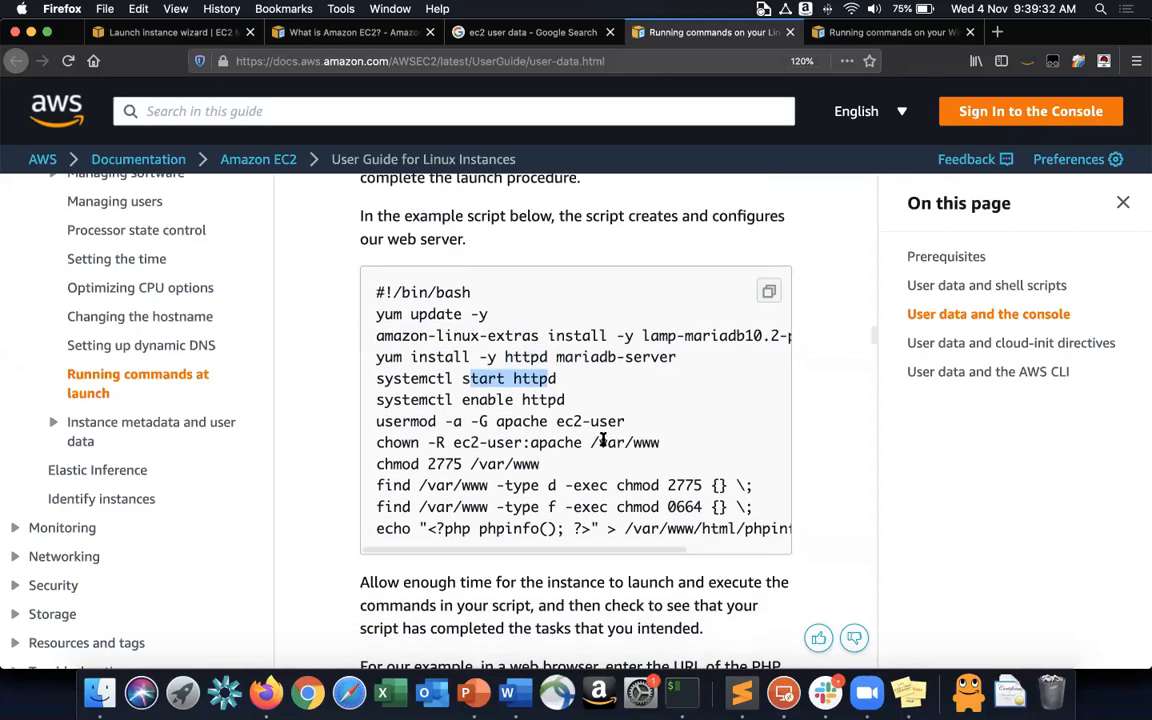
scroll(607, 444, "right", 2)
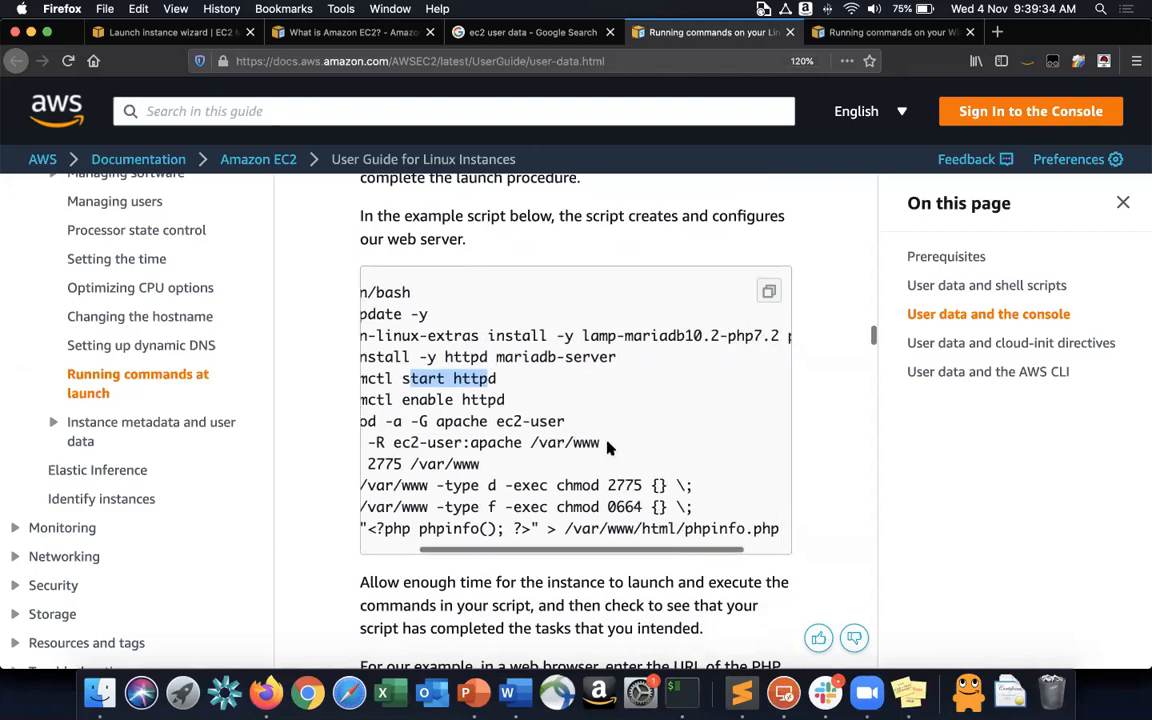
scroll(607, 446, "right", 2)
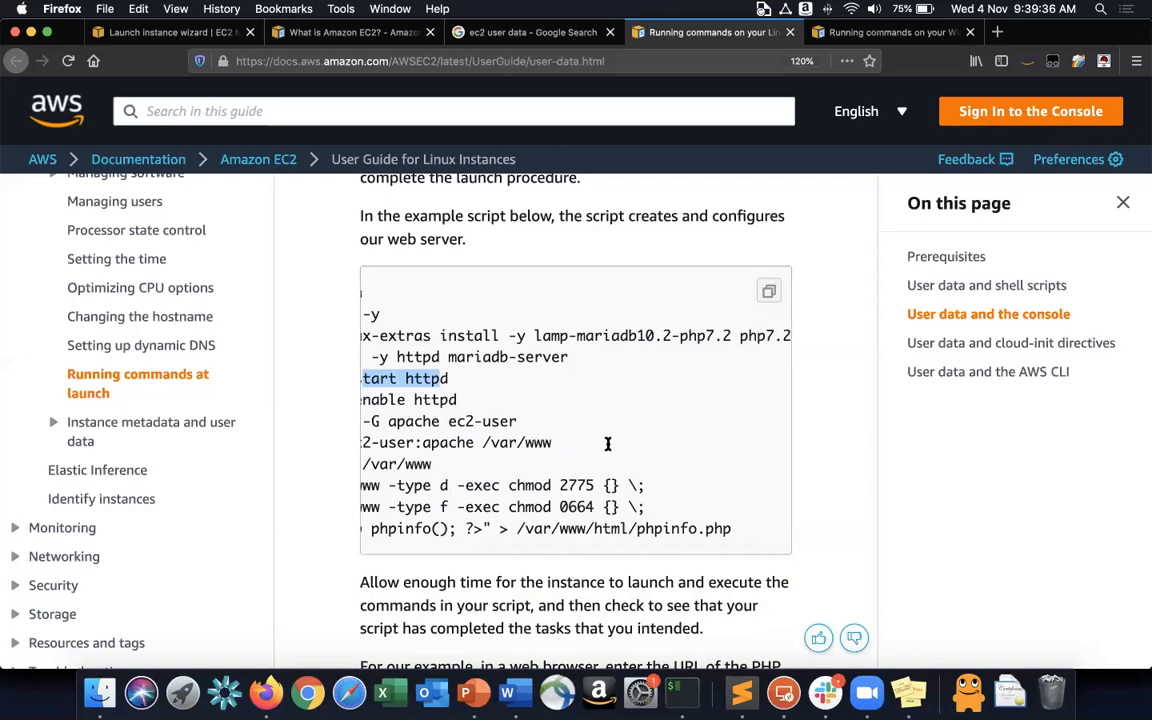
scroll(607, 444, "left", 4)
scroll(607, 444, "down", 1)
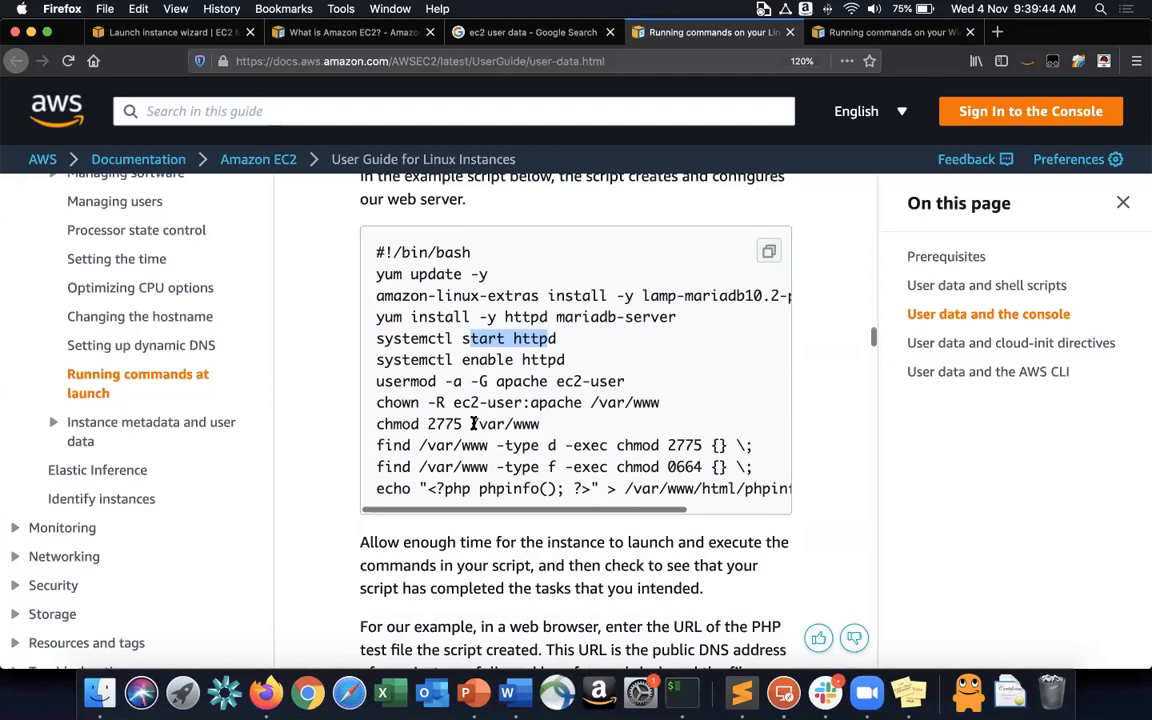
Copy the example web server script from the guide into an empty untitled document in Sublime Text.
left_click(449, 318)
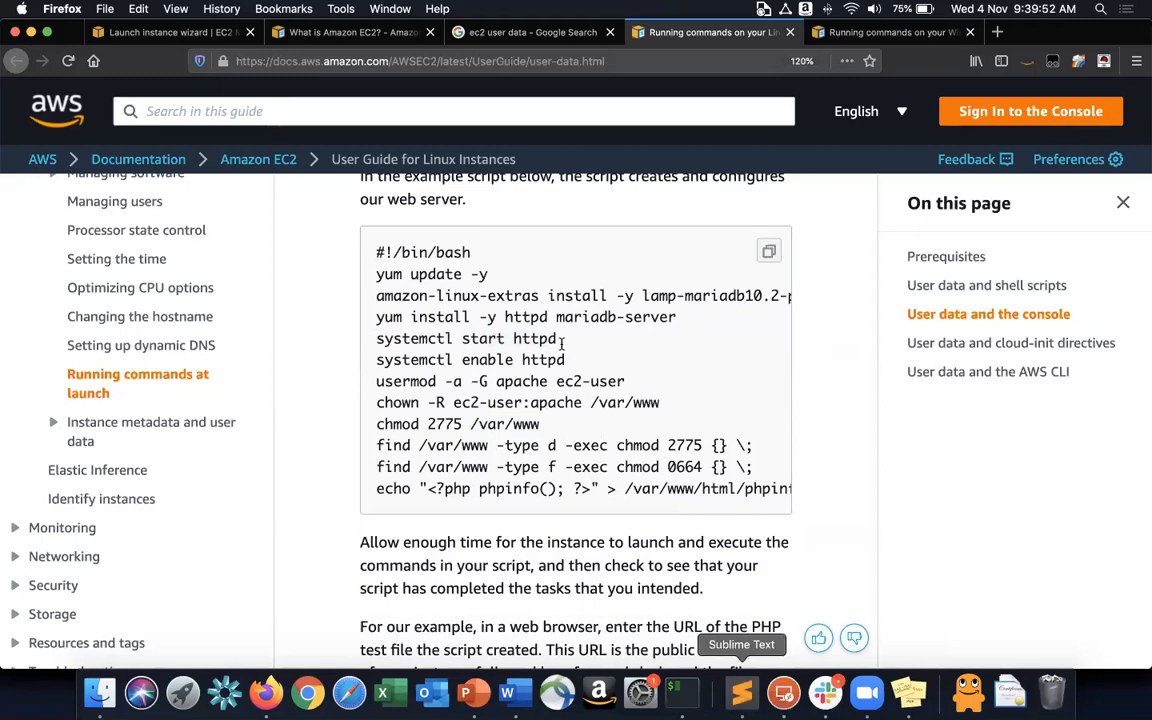
key("super+Tab")
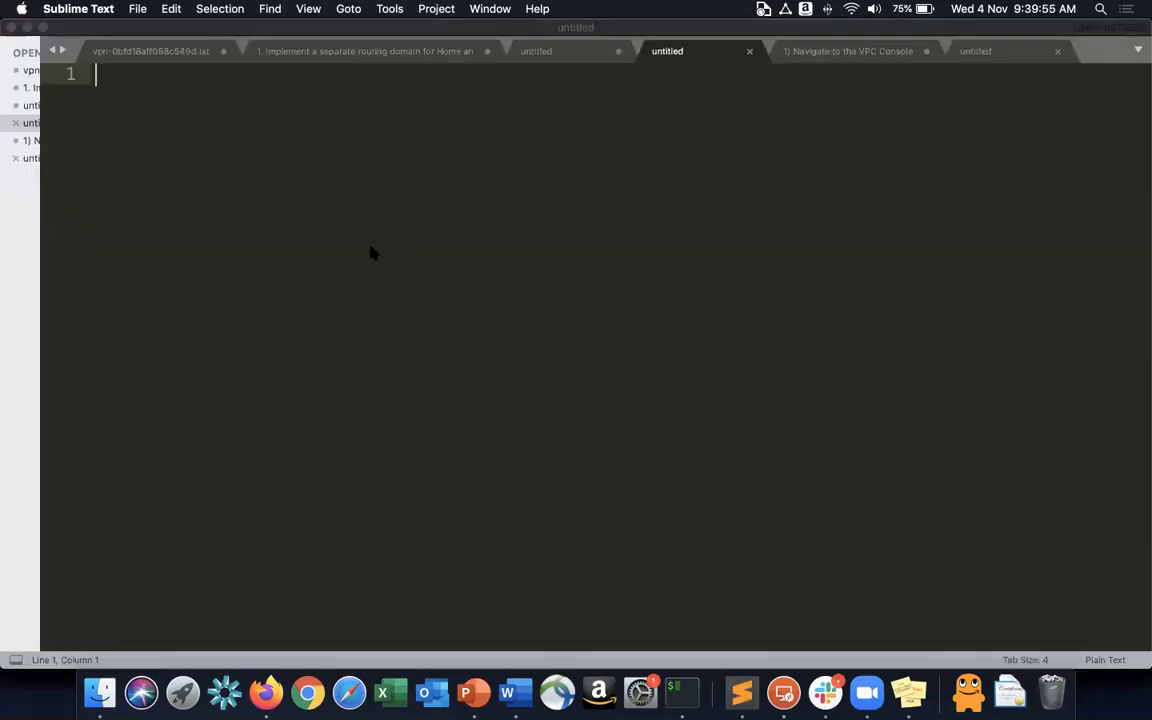
key("super+Tab")
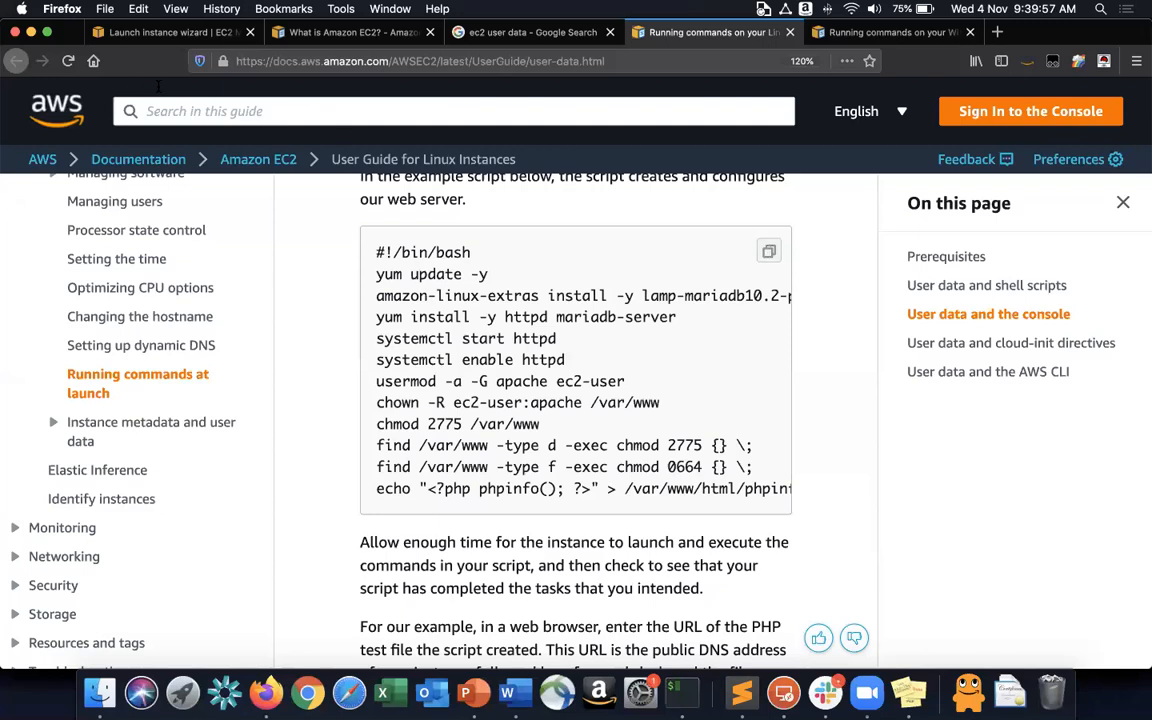
key("super+Tab")
type("#!/bin/bash yum update -y amazon-linux-extras install -y lamp-mariadb10.2-php7.2 php7.2 yum install -y httpd mariadb-server systemctl start httpd systemctl enable httpd usermod -a -G apache ec2-user chown -R ec2-user:apache /var/www chmod 2775 /var/www find /var/www -type d -exec chmod 2775 {} \\; find /var/www -type f -exec chmod 0664 {} \\; echo \"<?php phpinfo(); ?>\" > /var/www/html/phpinfo.php")
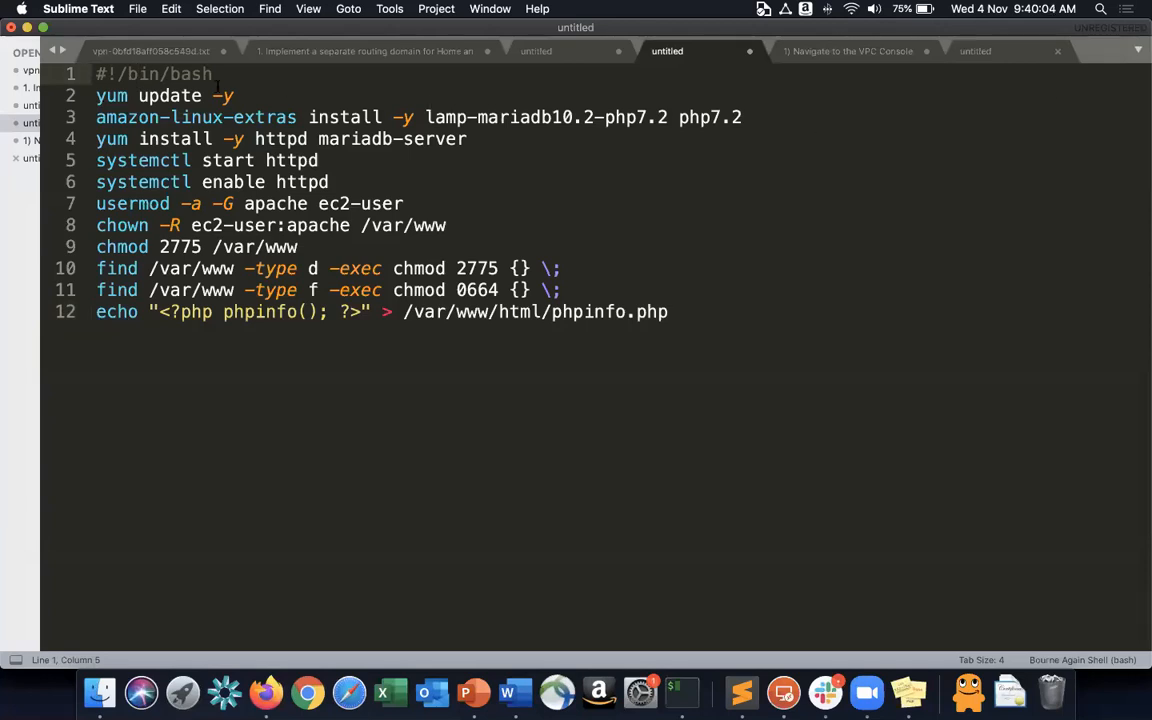
Prefix the yum update -y line with sudo and delete the amazon-linux-extras install line.
left_click(86, 95)
type("sudo")
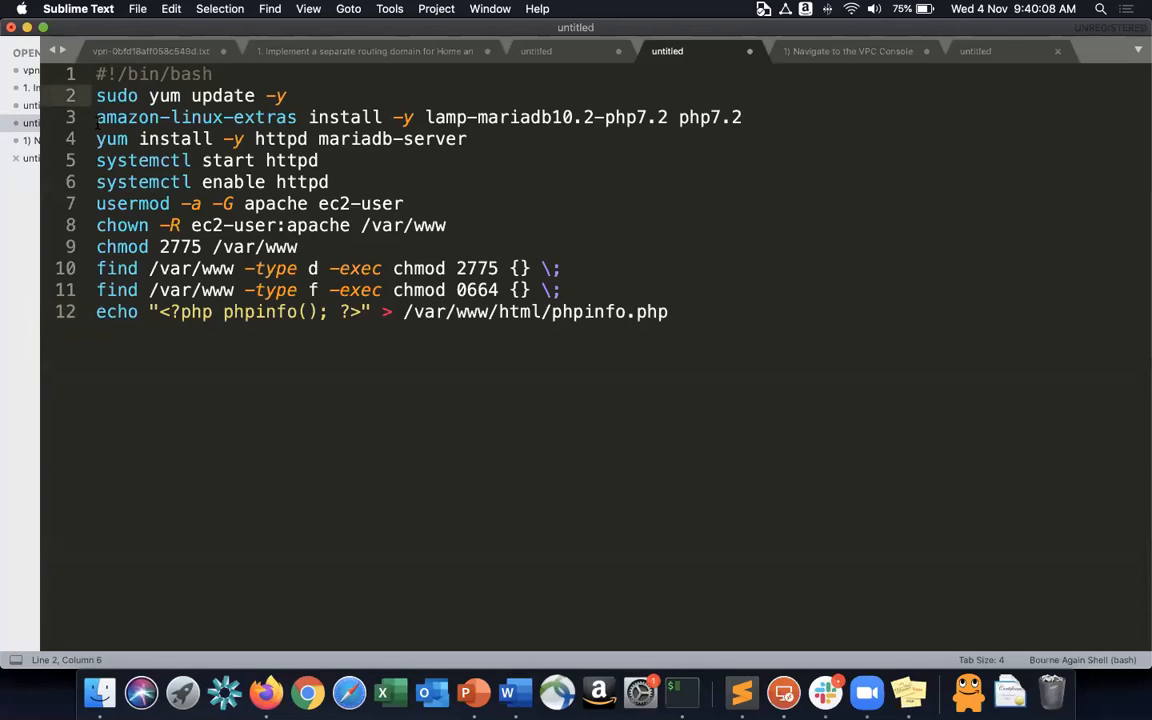
left_click(97, 117)
key("shift+Down")
key("BackSpace")
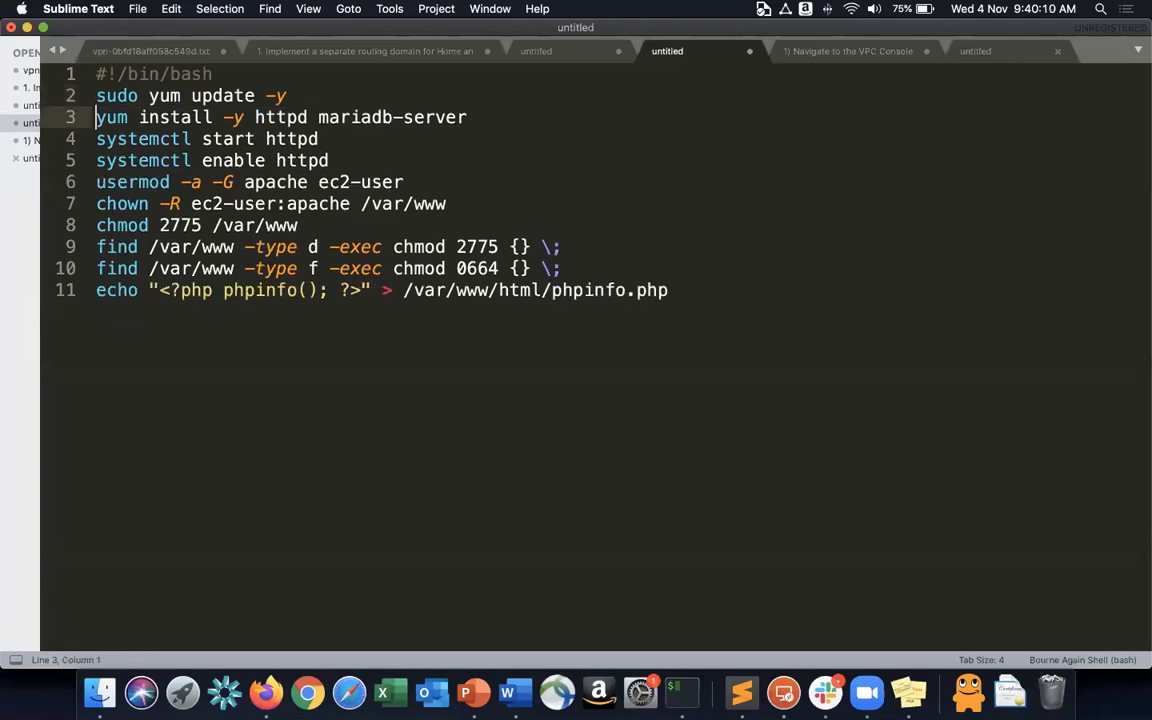
Prefix the yum install line with sudo and remove mariadb-server so that it installs only httpd.
type("sudo")
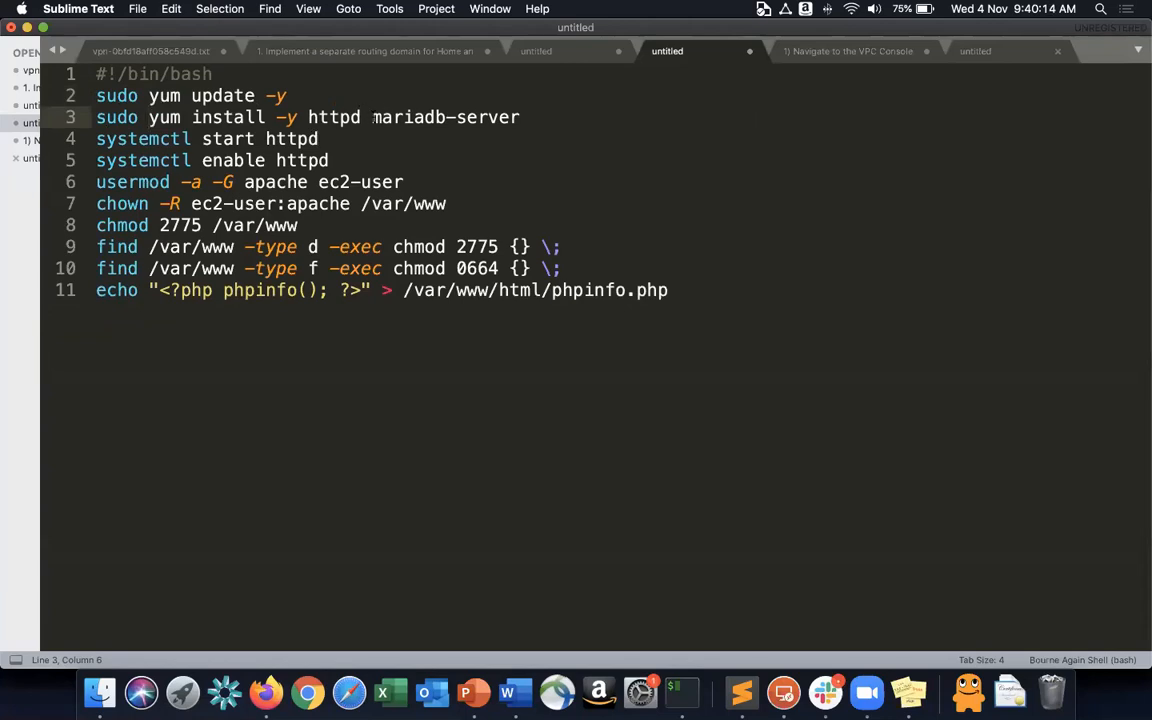
left_click_drag(372, 117, 415, 117)
left_click_drag(519, 117, 521, 117)
key("BackSpace")
key("BackSpace")
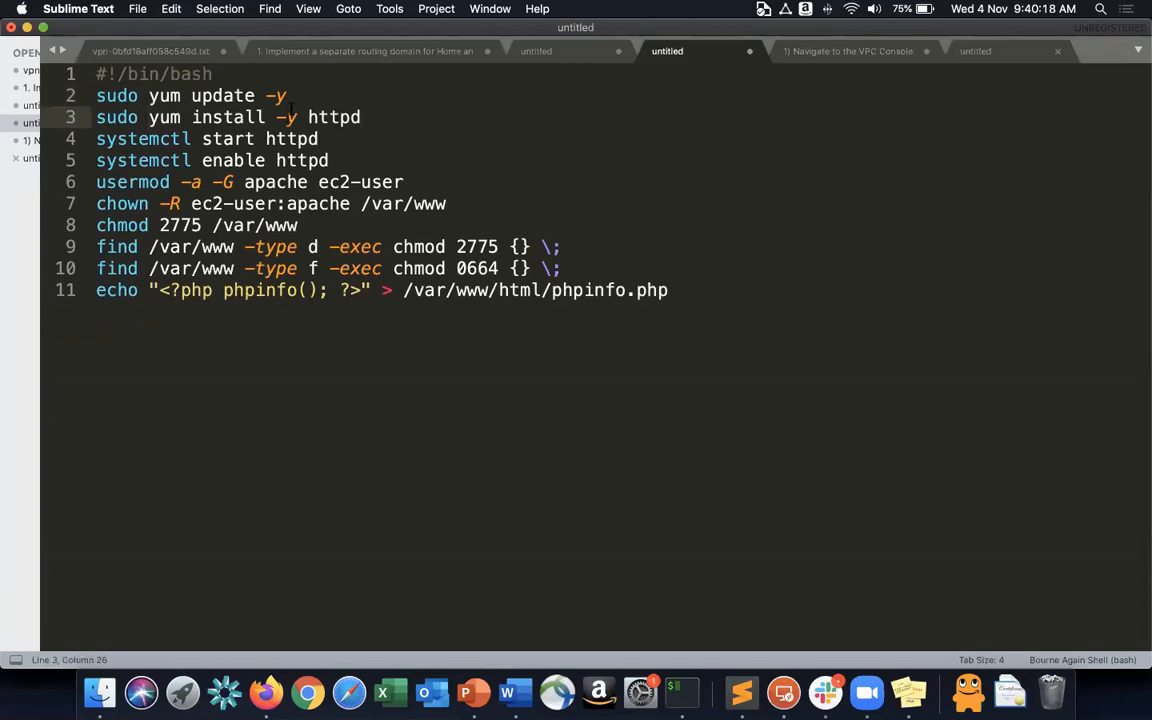
Highlight the -y option of the sudo yum update command to examine it.
left_click_drag(265, 95, 286, 95)
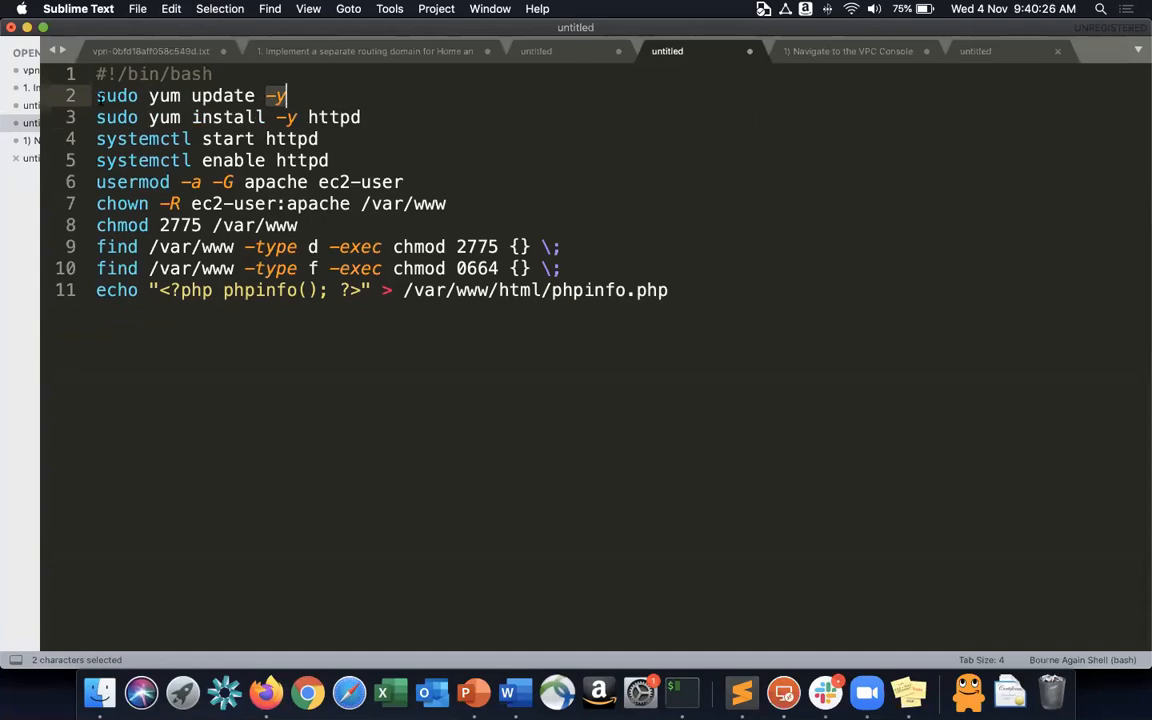
mouse_move(101, 96)
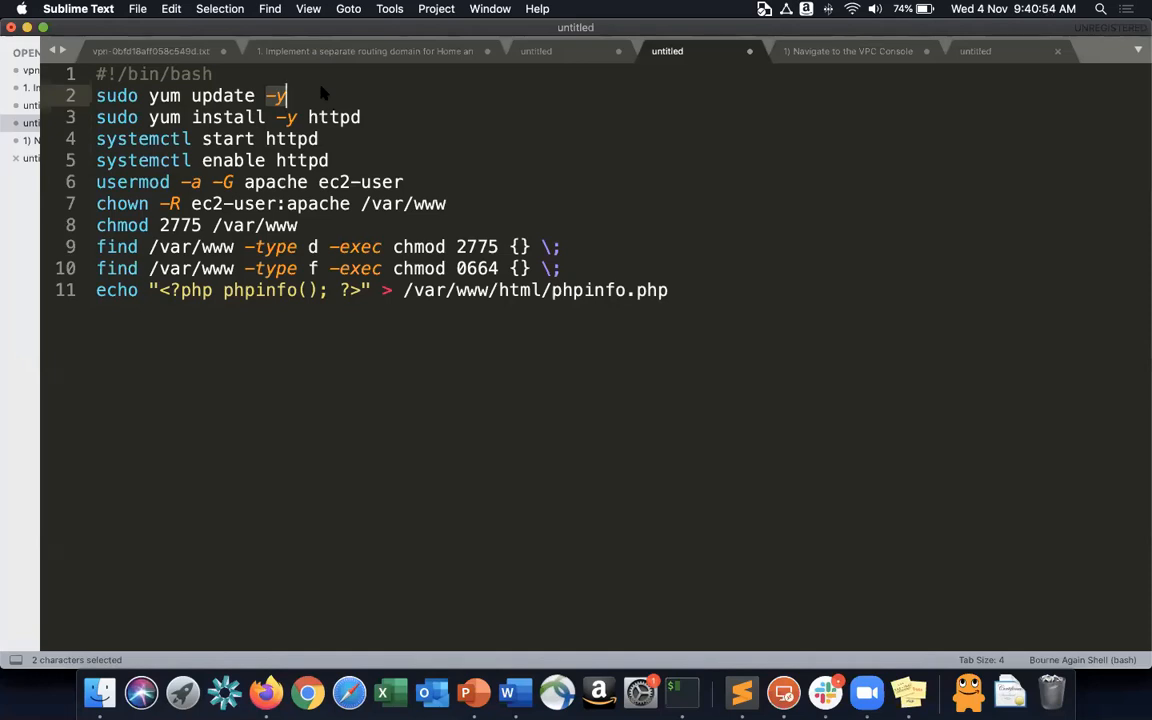
left_click(346, 140)
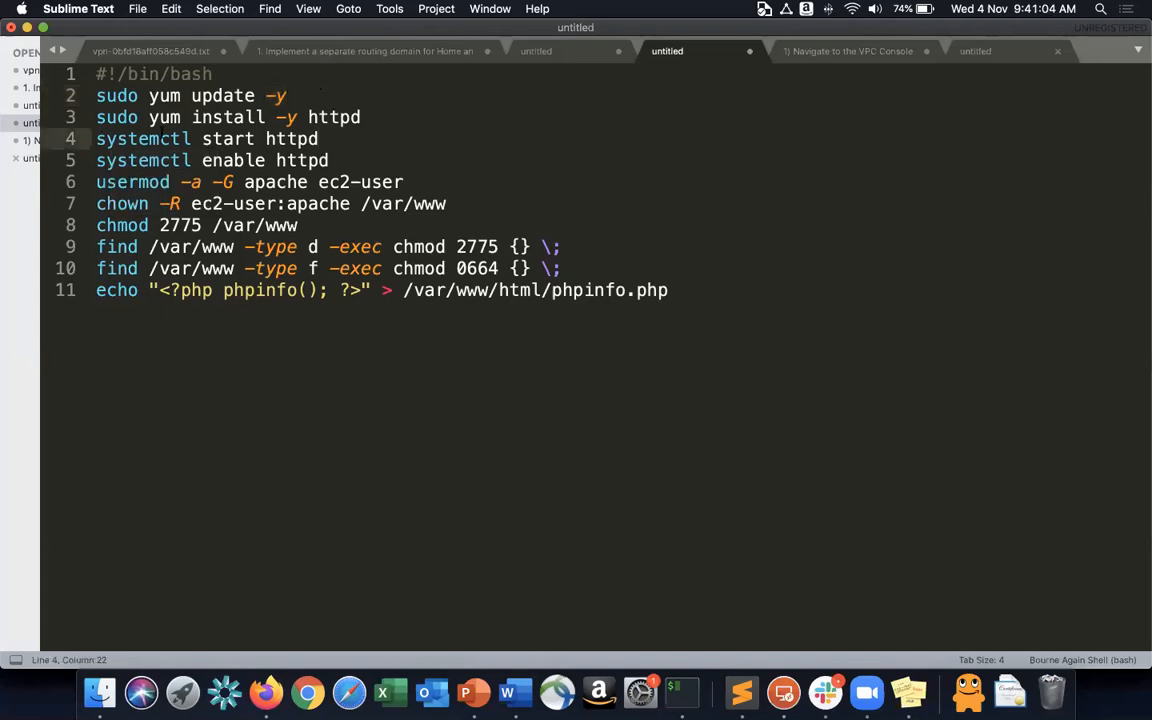
Prefix the systemctl start httpd and systemctl enable httpd lines with sudo.
left_click(97, 139)
type("sudo")
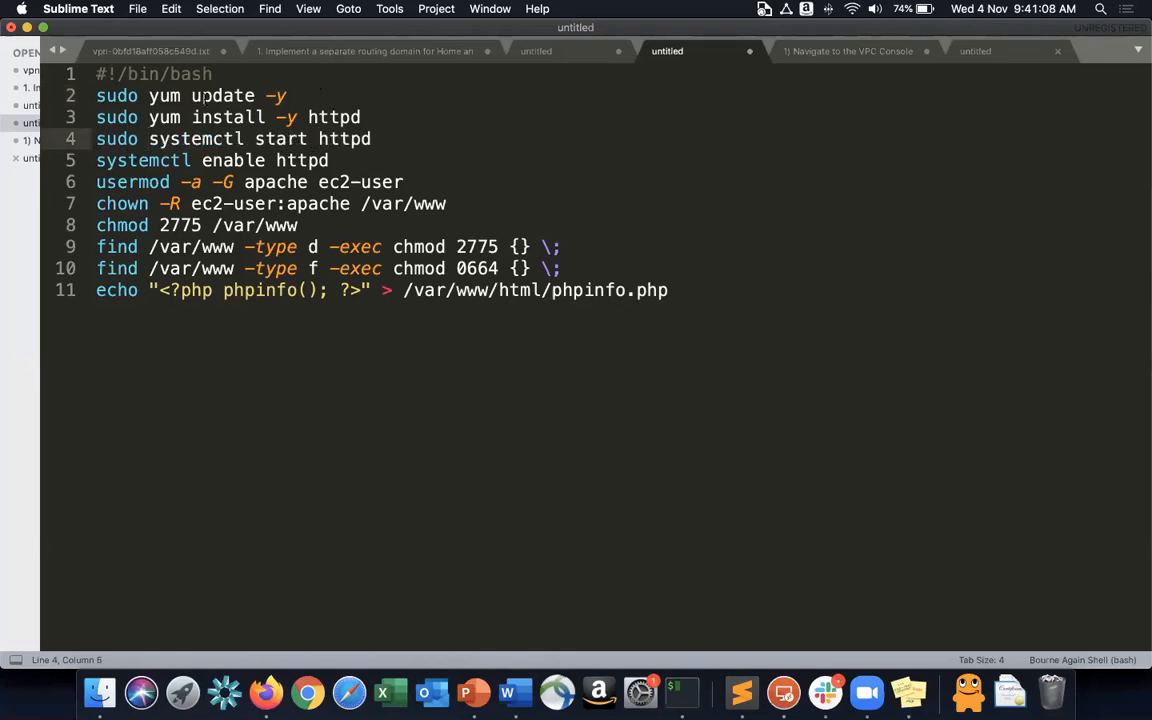
double_click(172, 139)
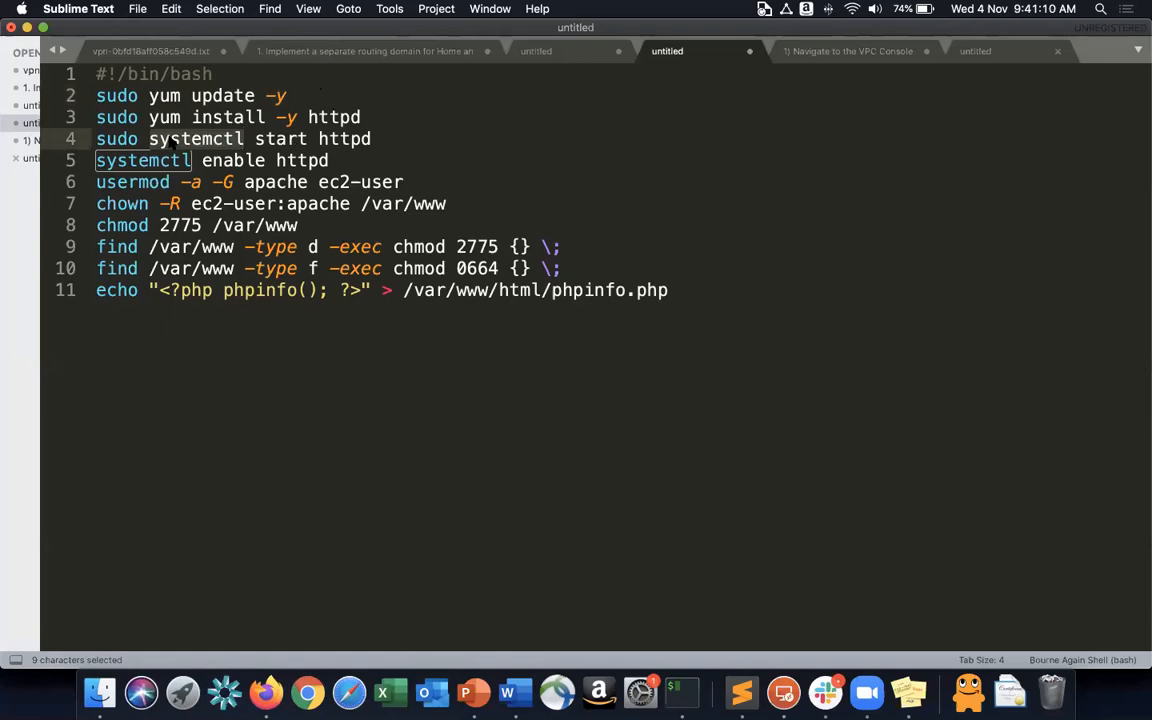
left_click(360, 139)
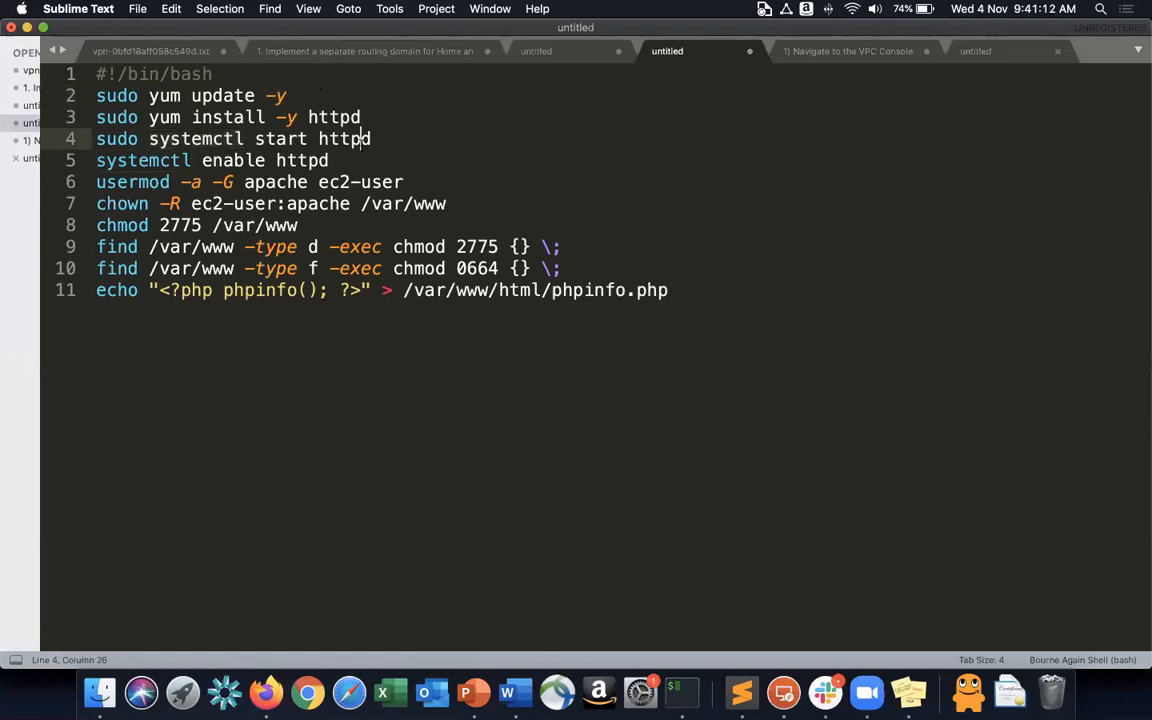
left_click(92, 158)
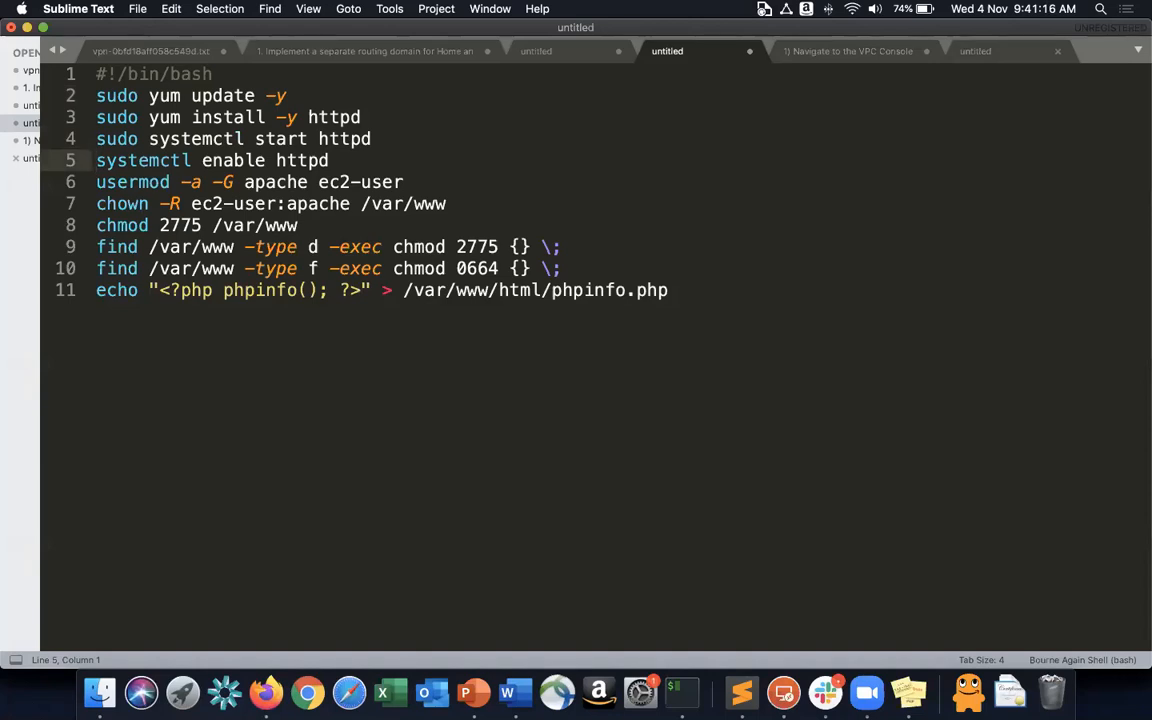
type("sud")
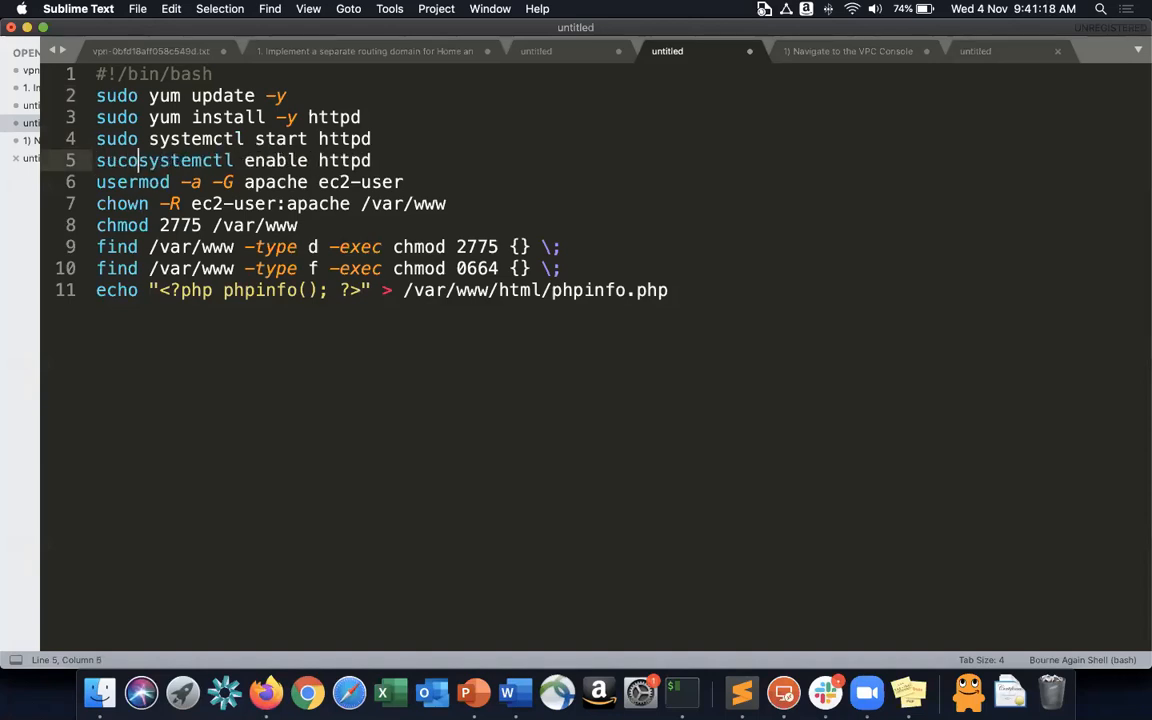
type("o")
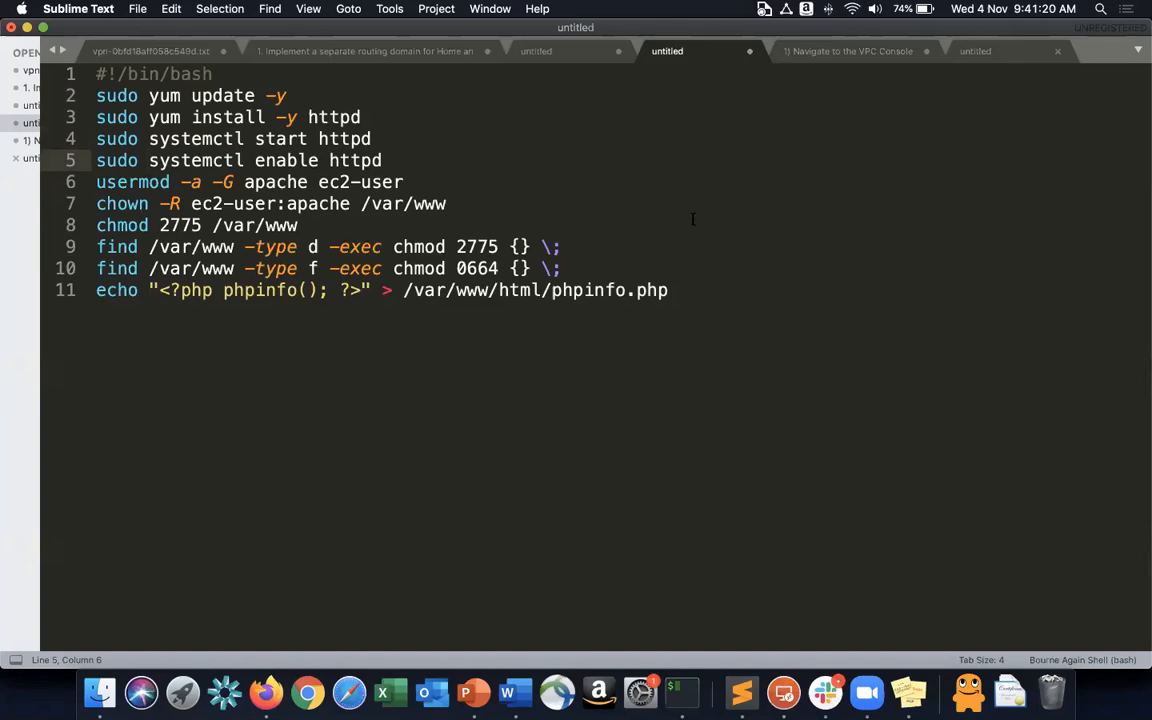
left_click(96, 182)
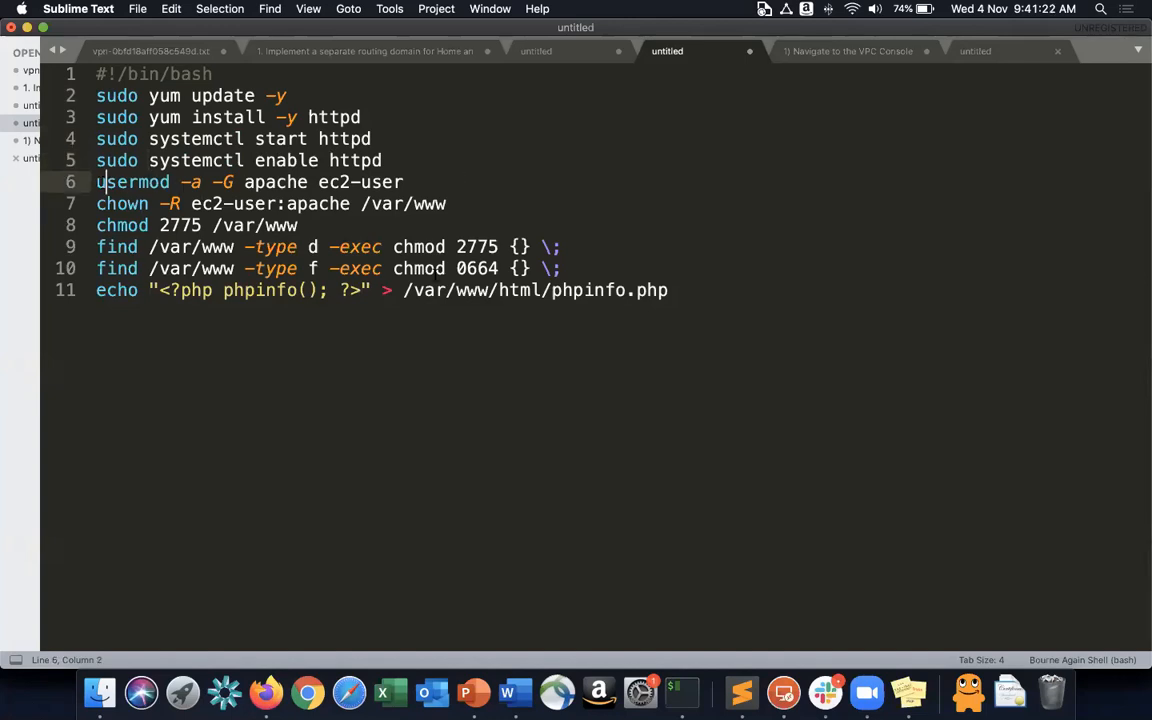
key("shift+Down")
key("shift+Down")
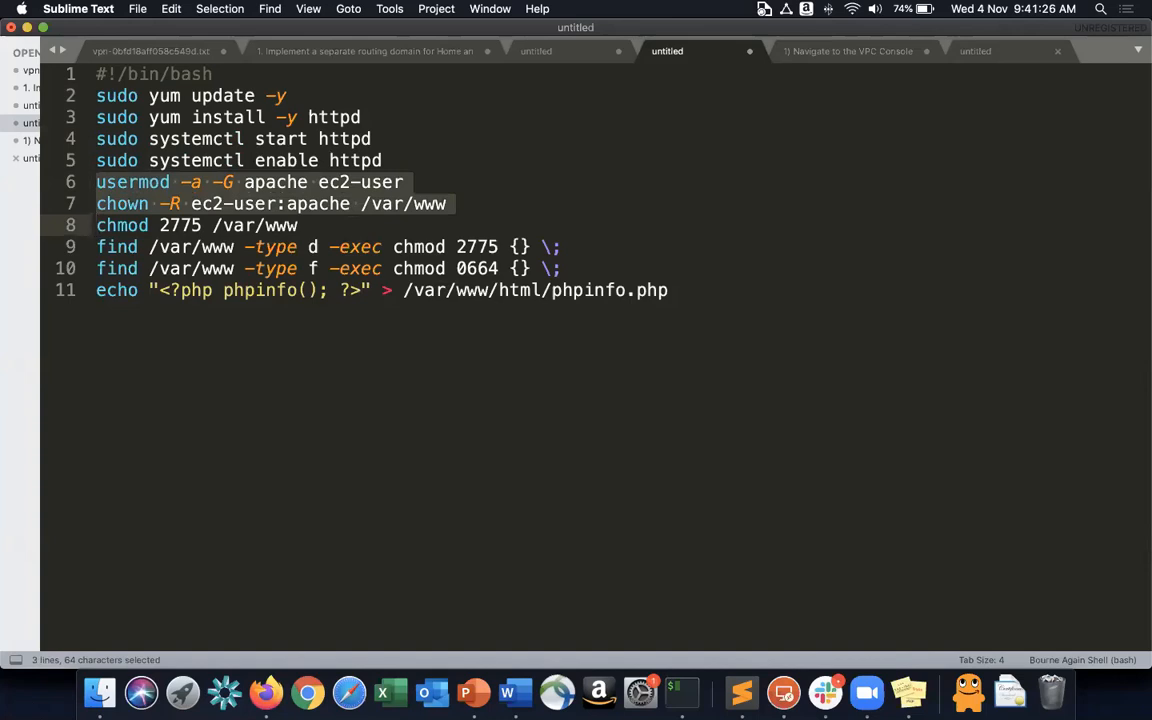
key("shift+Down")
key("shift+Down")
key("shift+Down")
key("shift+Down")
key("BackSpace")
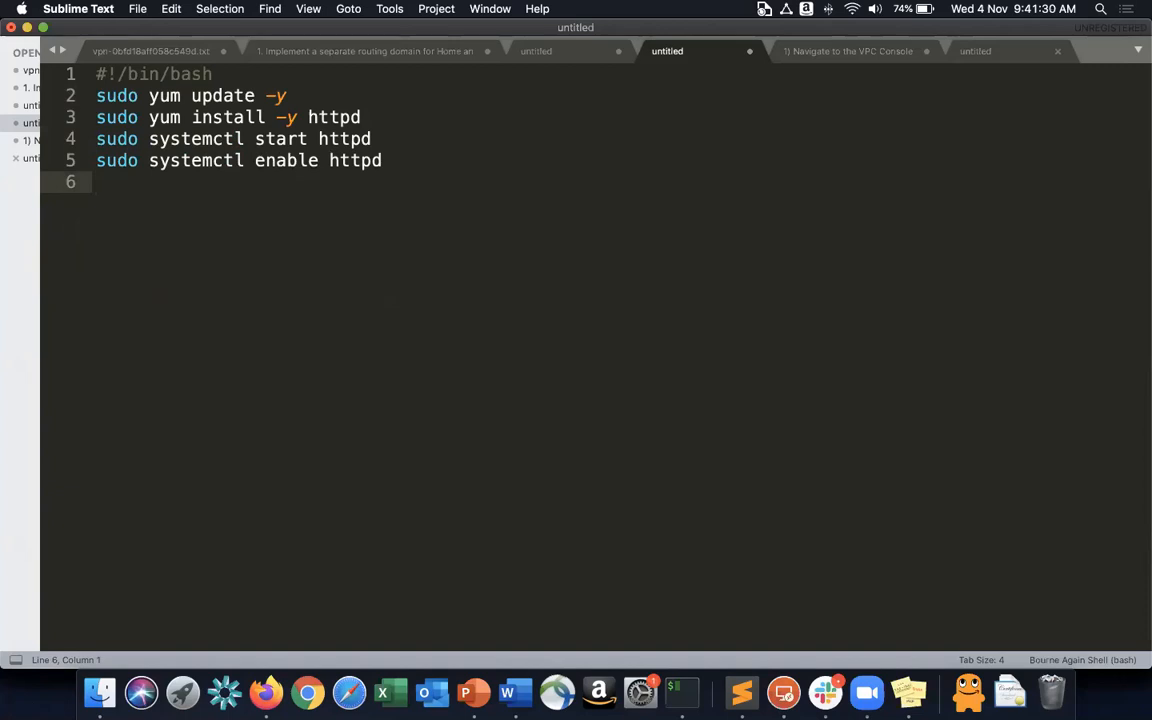
type("cd /var/www")
key("Return")
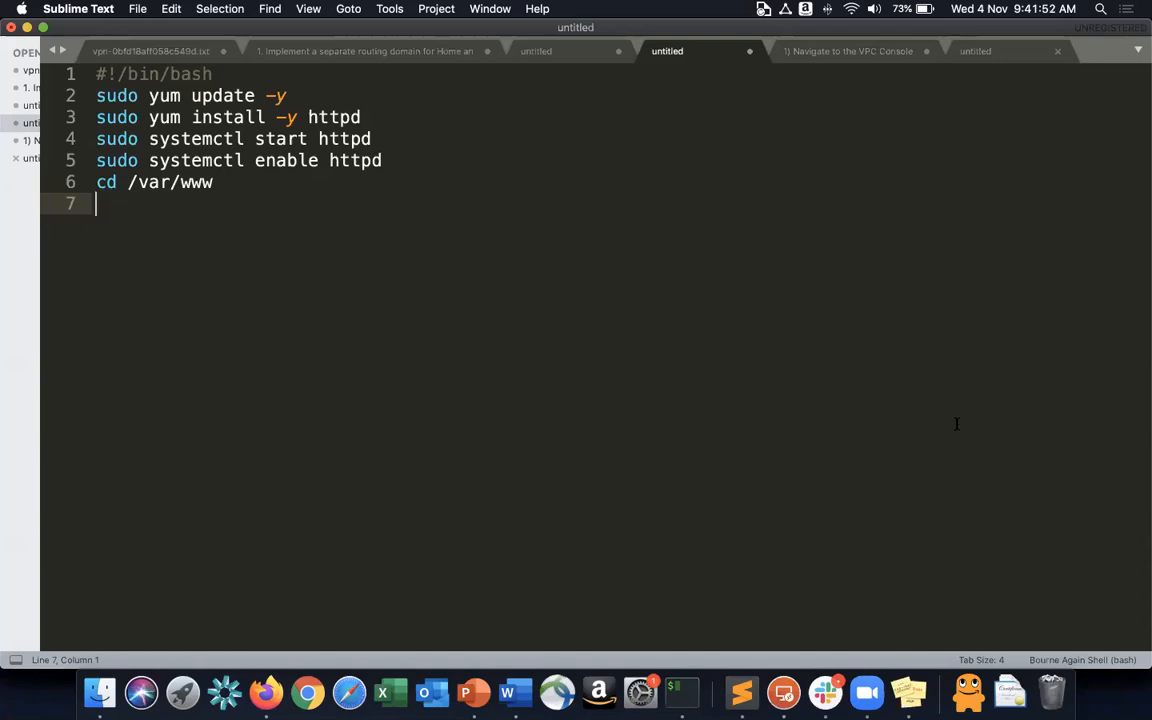
Switch to the remote Windows desktop, close the Remote Desktop Connection window, and load the saved PublicEC2Instance session in PuTTY.
key("ctrl+Right")
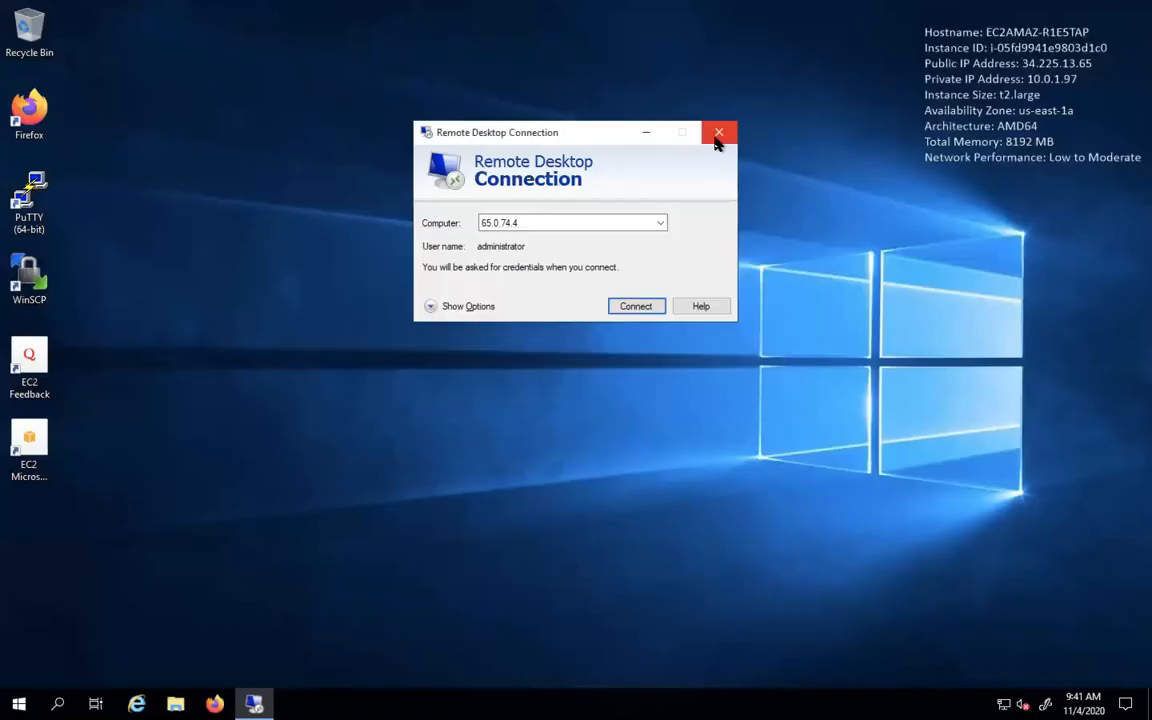
left_click(718, 134)
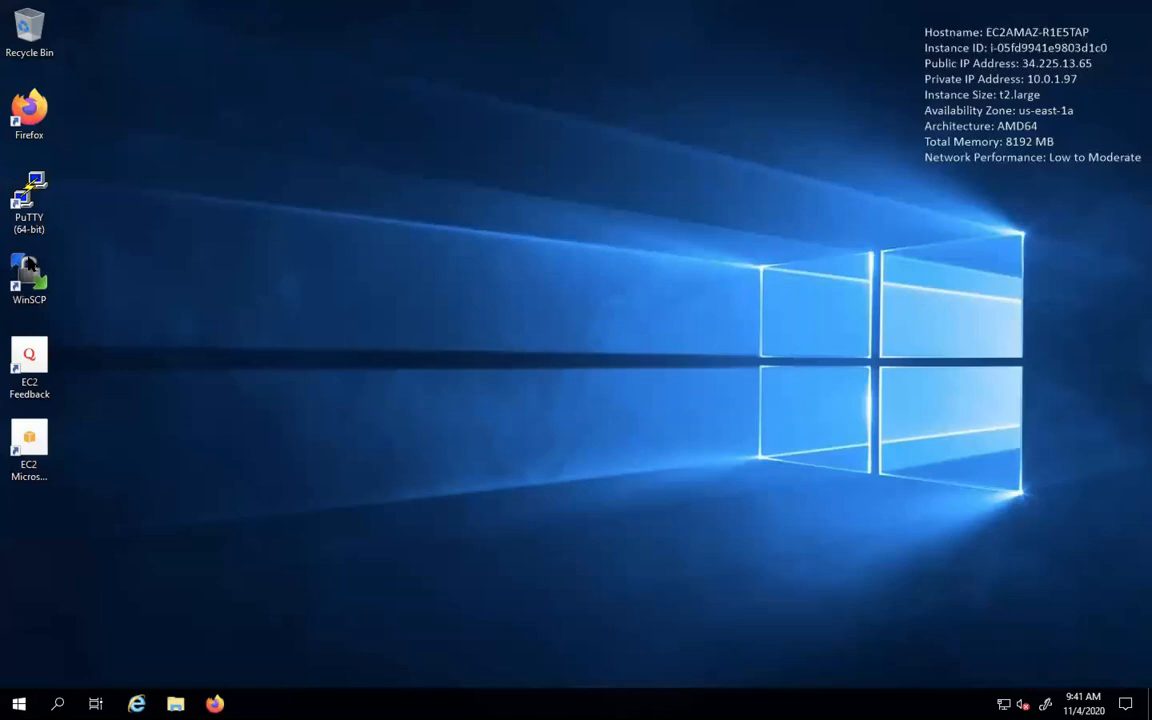
double_click(29, 200)
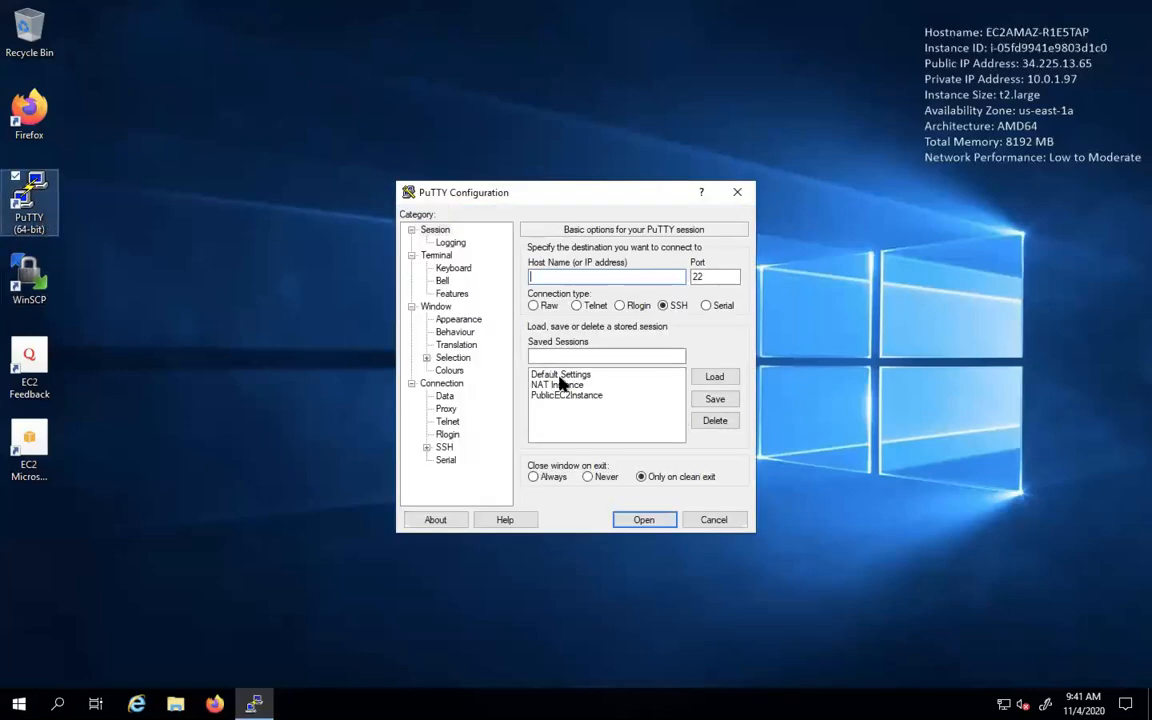
left_click(575, 395)
left_click(712, 378)
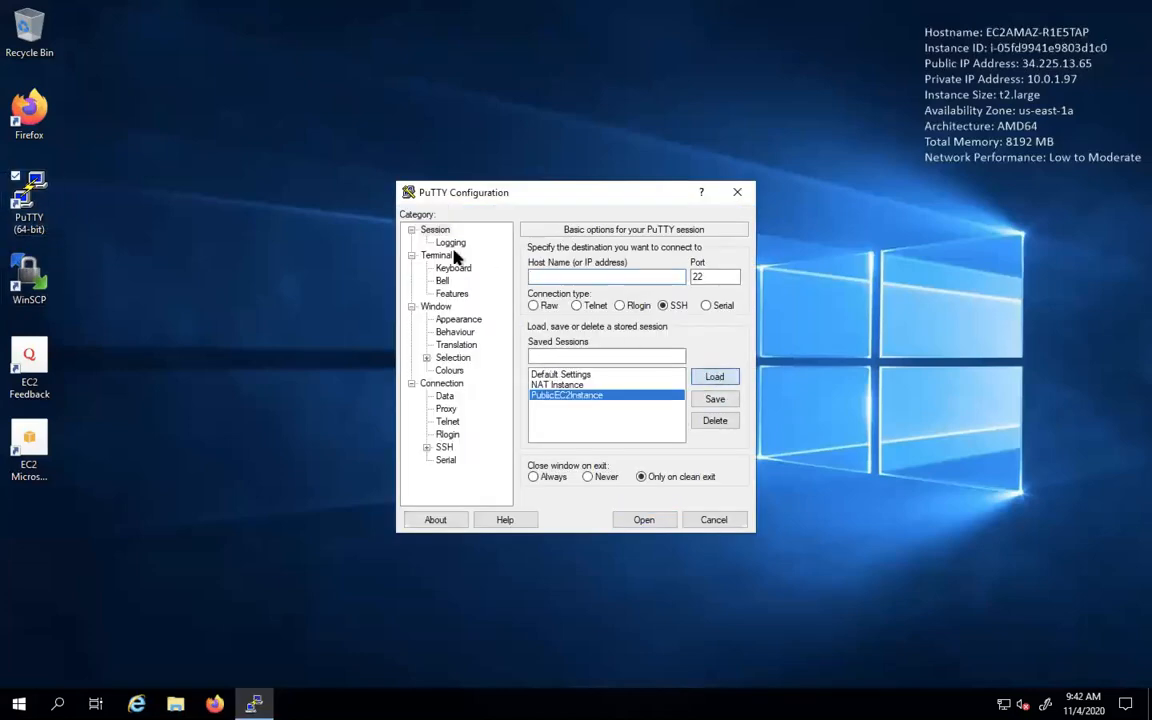
Switch to the EC2 console in Firefox and copy the public IPv4 address of the Public EC2 instance.
key("super+Tab")
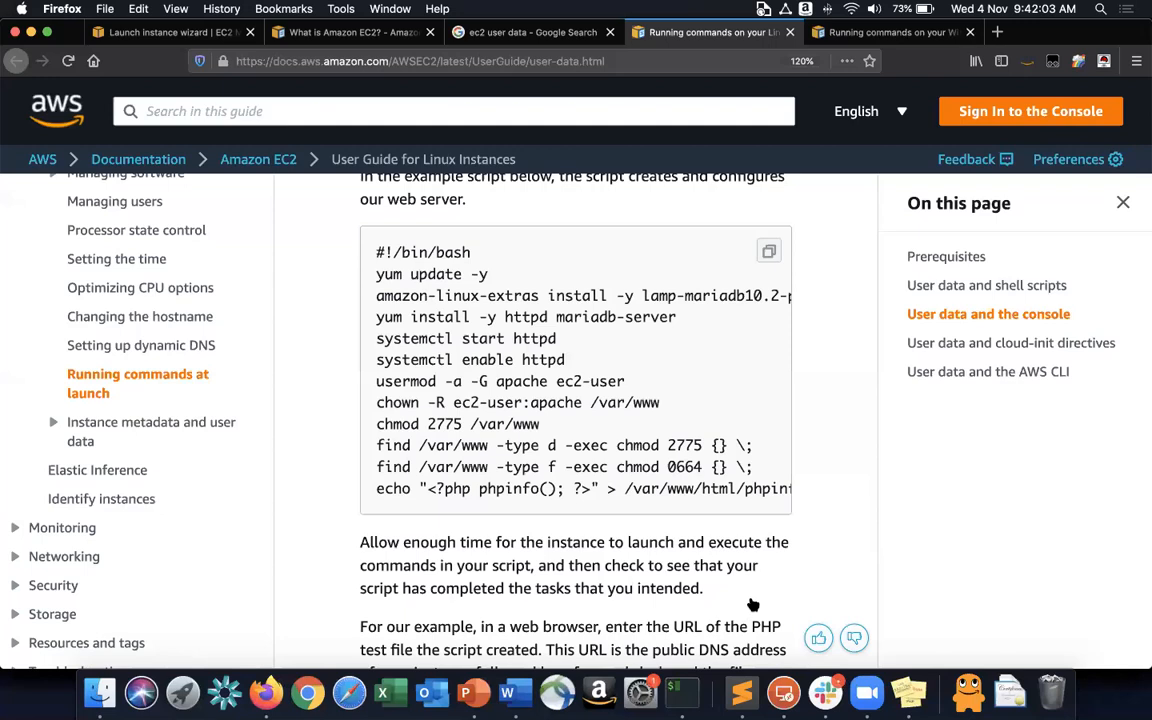
key("super+1")
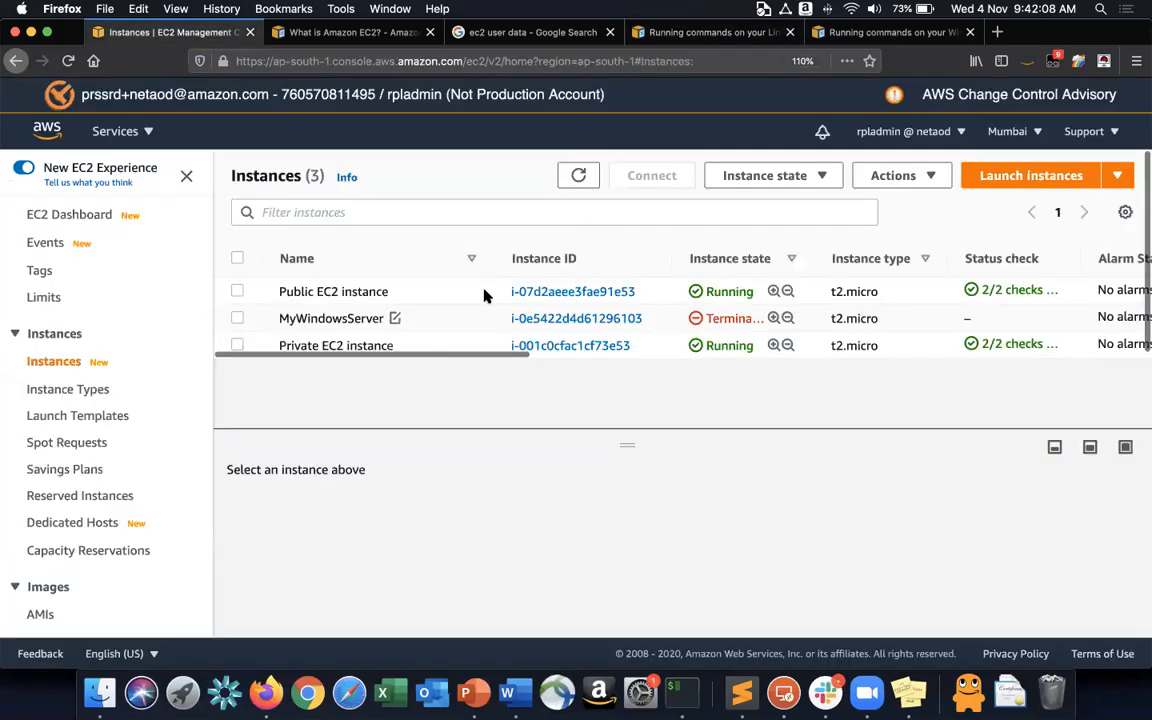
left_click(487, 295)
left_click(556, 625)
key("ctrl+Right")
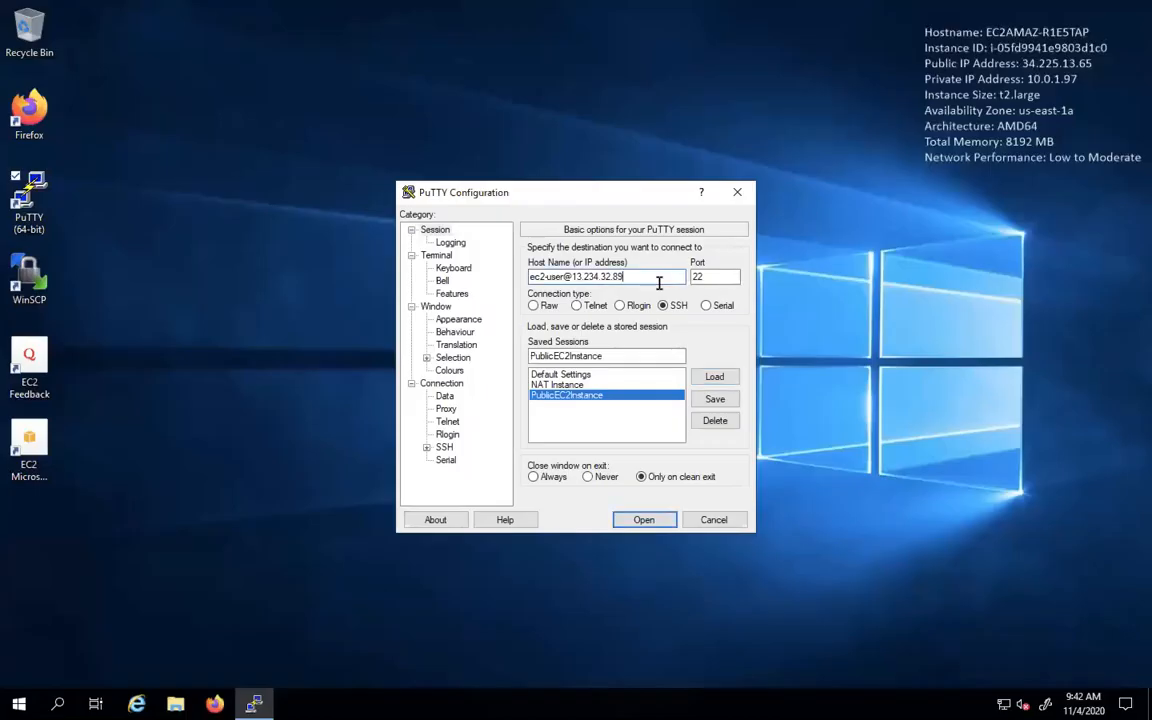
key("BackSpace")
key("BackSpace")
key("BackSpace")
key("BackSpace")
key("BackSpace")
key("BackSpace")
key("BackSpace")
key("BackSpace")
key("BackSpace")
key("BackSpace")
key("BackSpace")
key("BackSpace")
key("ctrl+v")
left_click(724, 404)
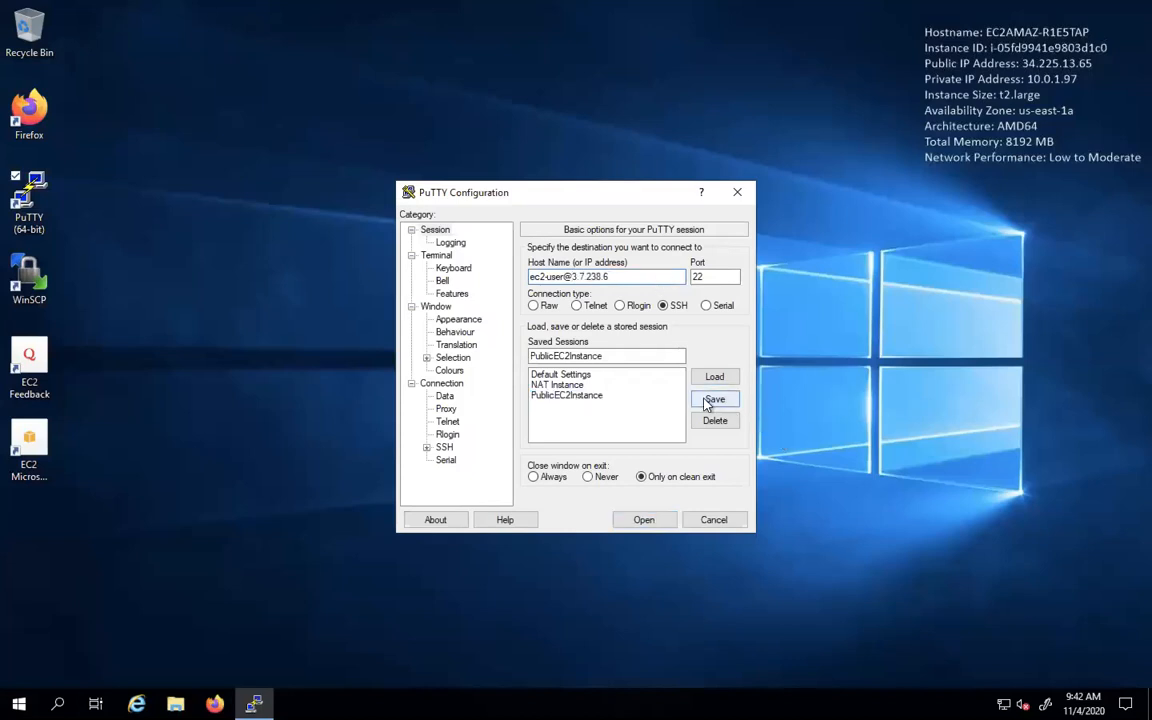
Set the terminal font to Courier New size 20 and open the SSH connection in a maximized window.
left_click(458, 319)
left_click(714, 344)
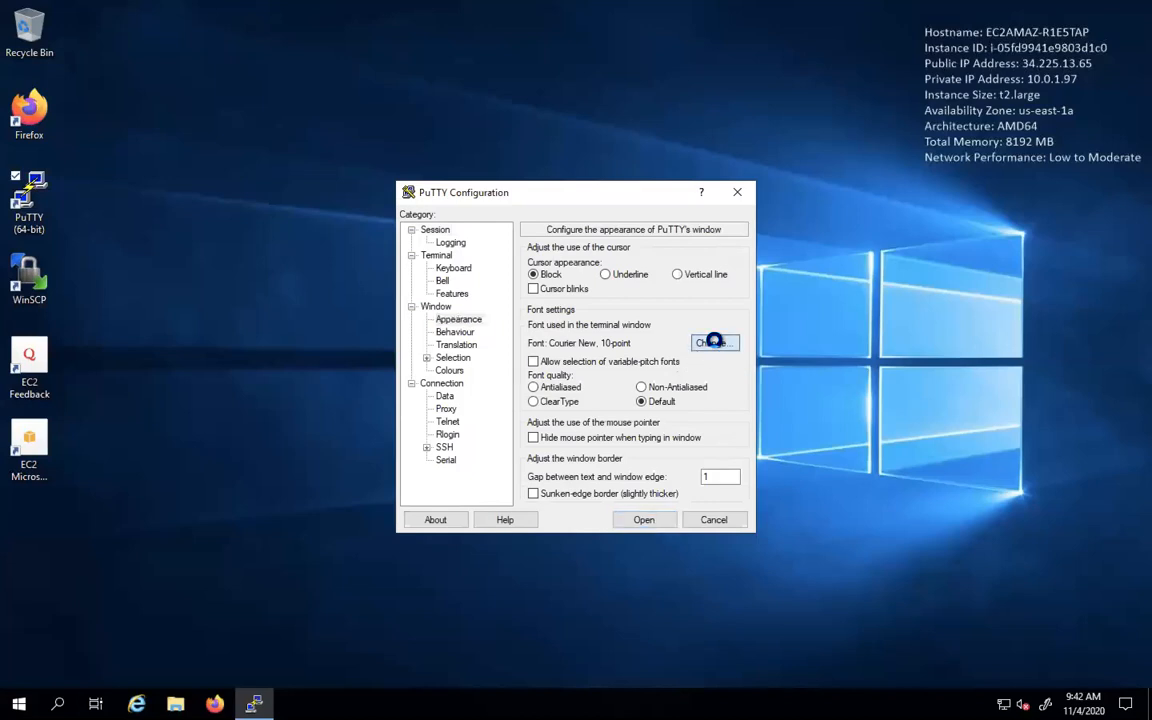
left_click(707, 431)
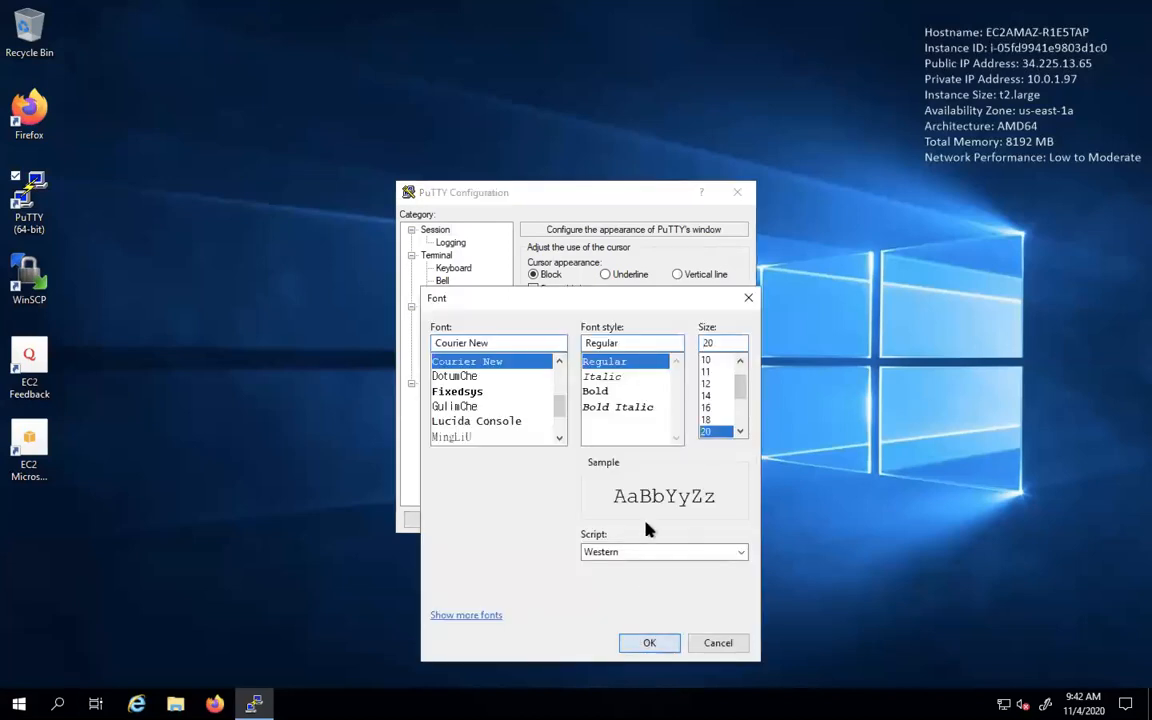
left_click(647, 642)
left_click(648, 662)
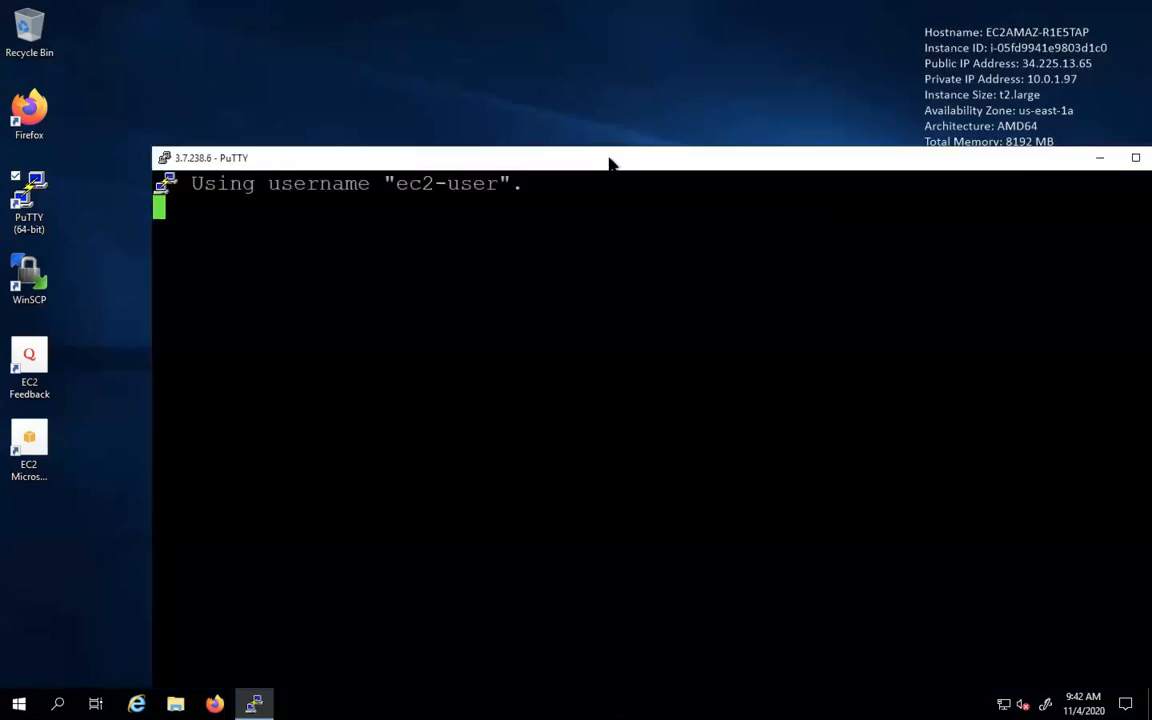
double_click(609, 159)
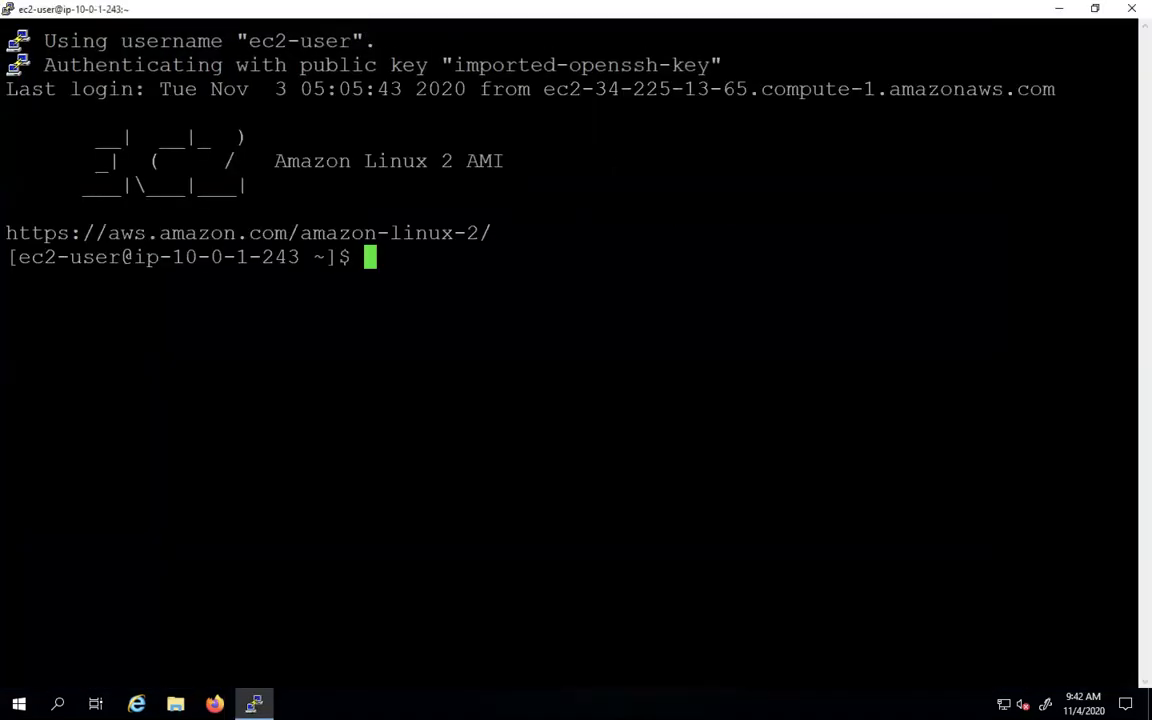
Change to the /var/www/ directory and list its contents in long format.
type("cd /var/")
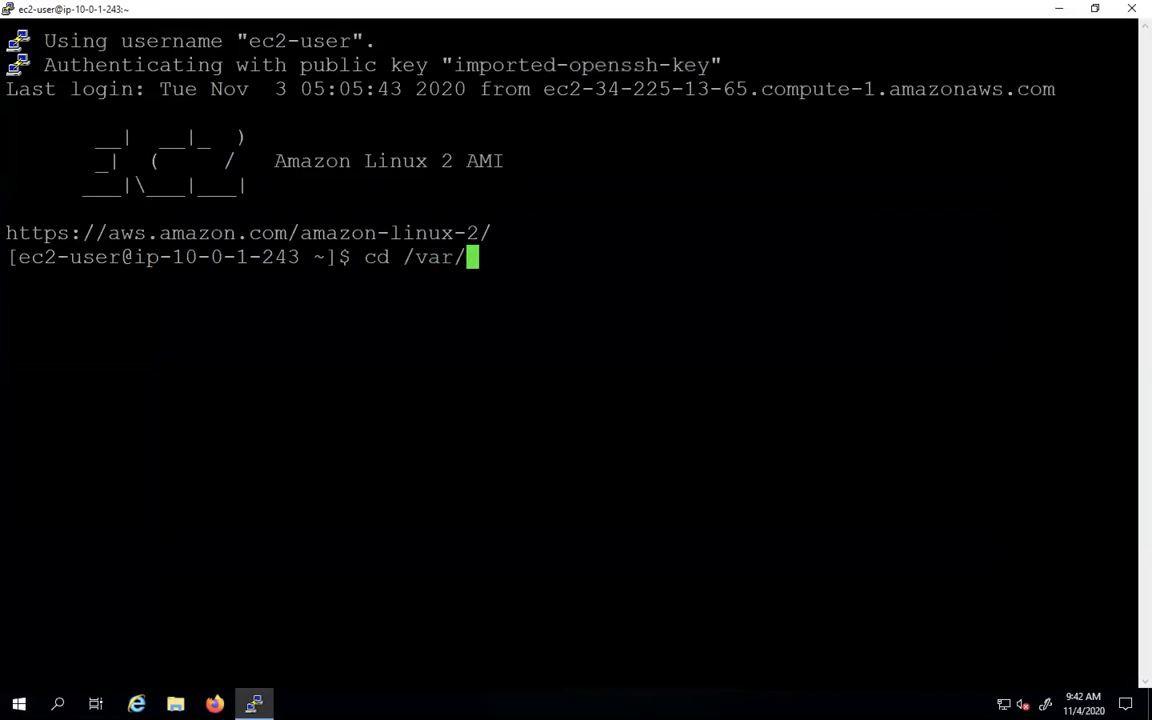
type("www/")
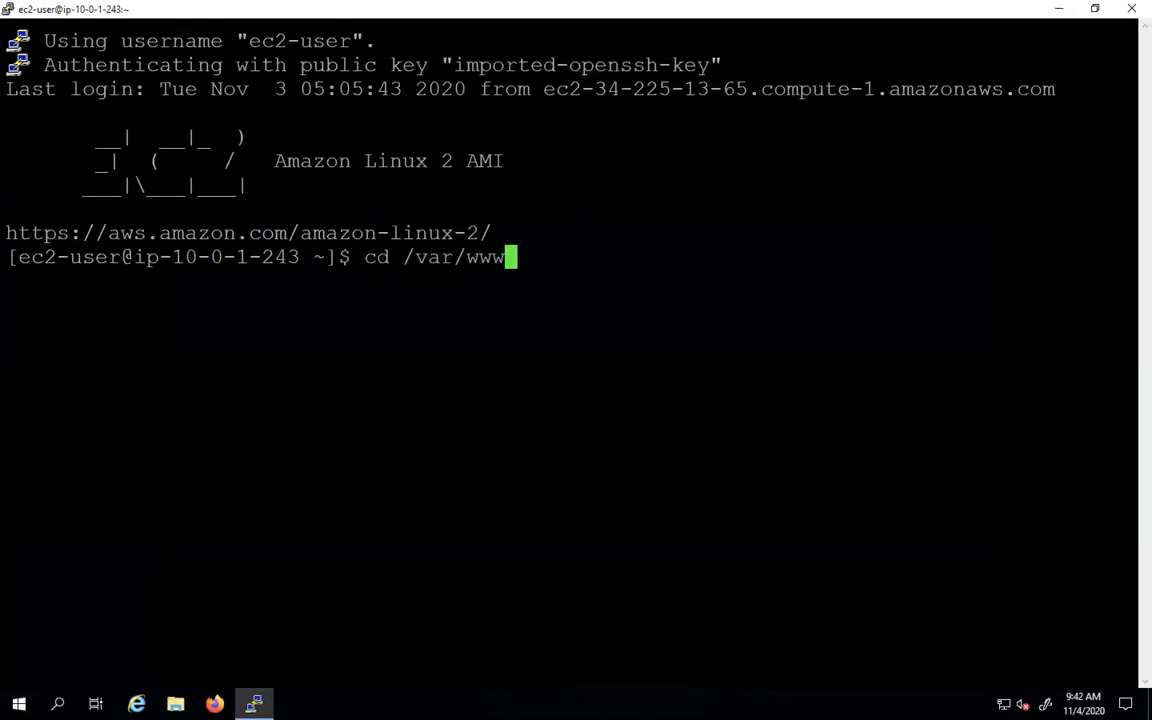
key("Return")
type("ls -l")
key("Return")
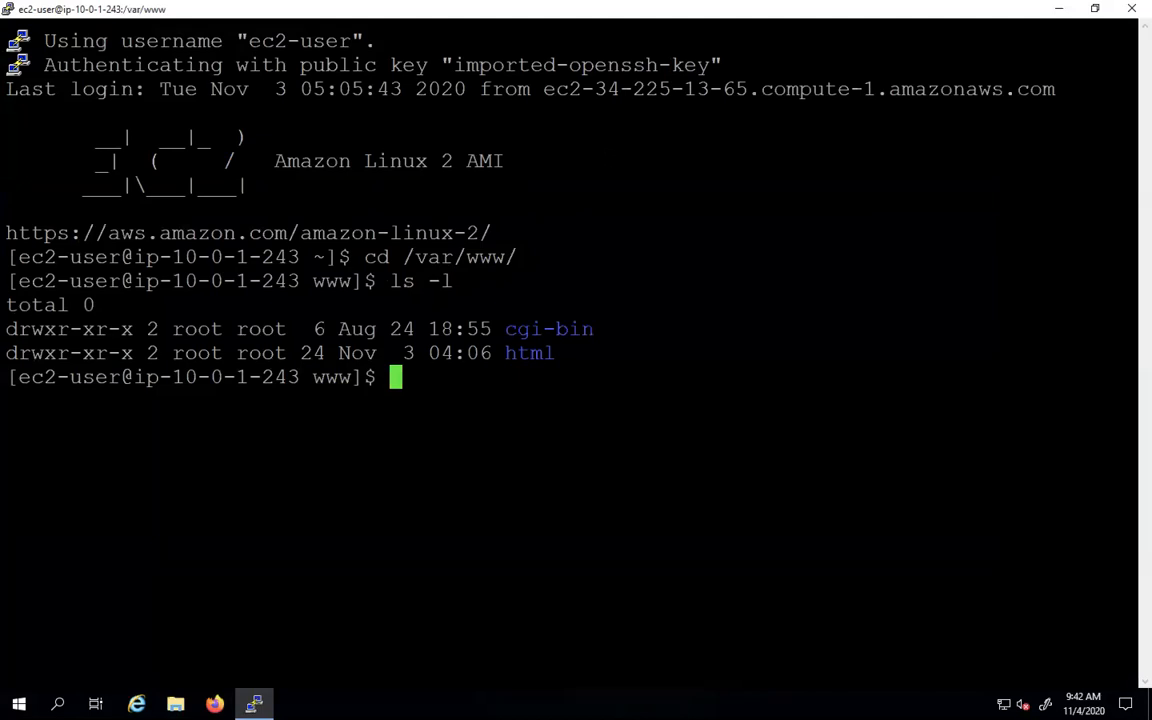
type("sudo cat")
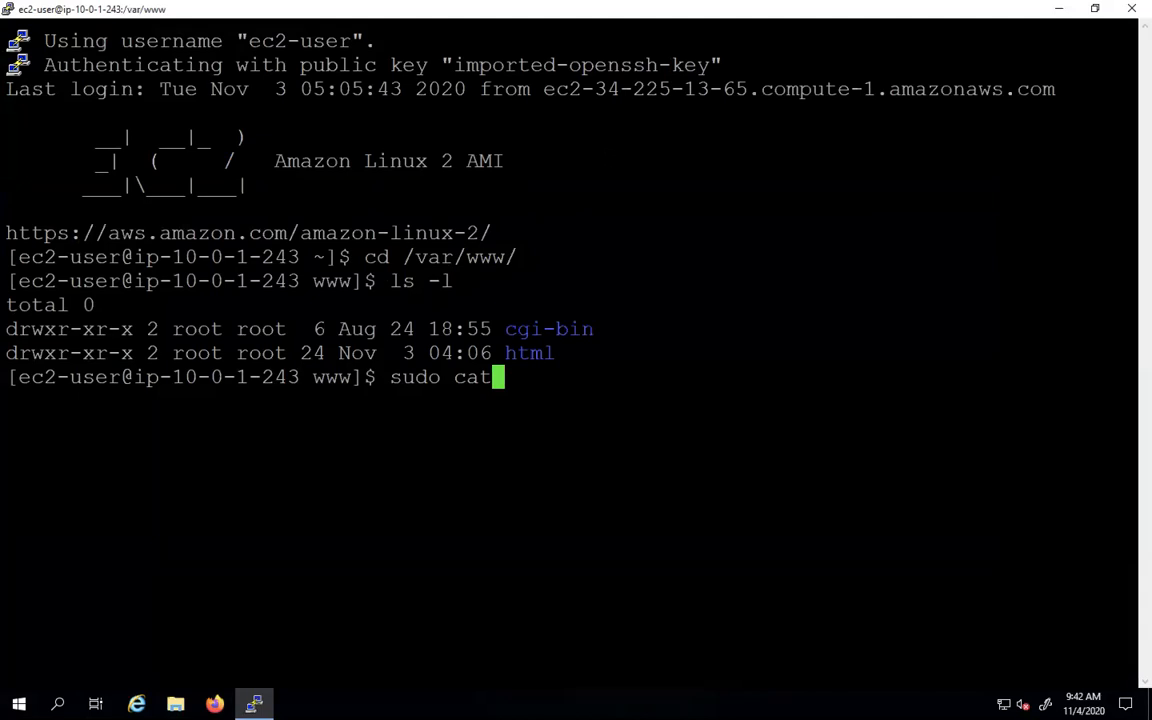
key("BackSpace")
key("BackSpace")
key("BackSpace")
key("BackSpace")
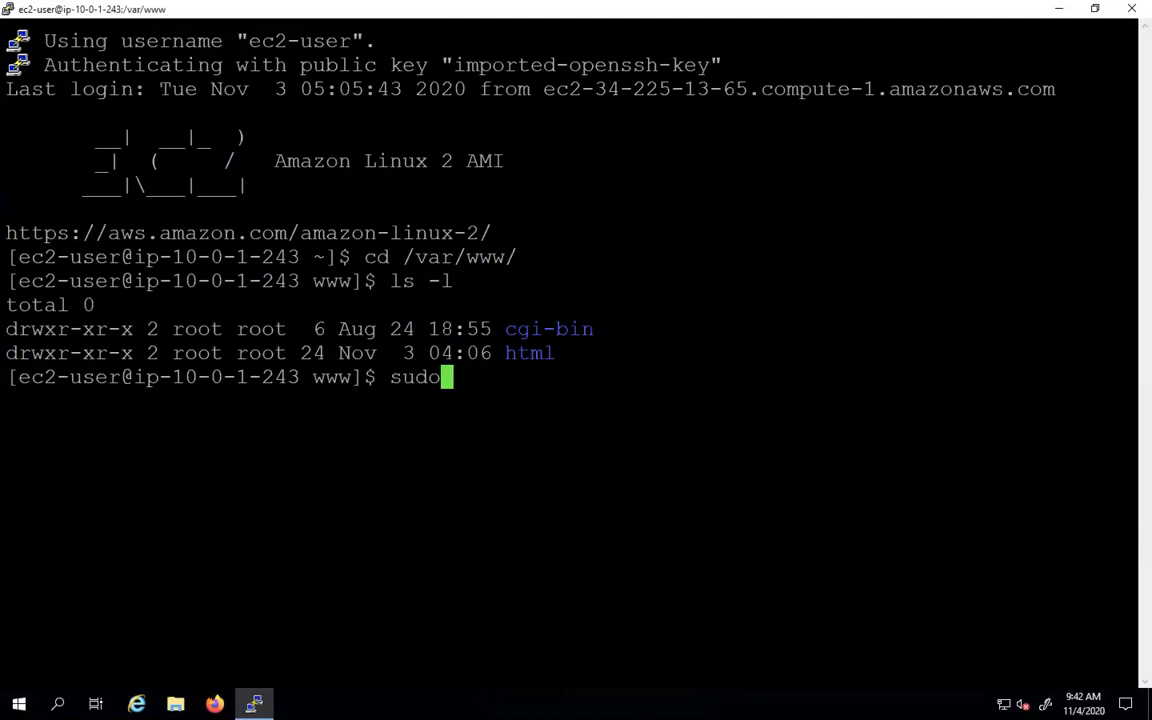
type("touch")
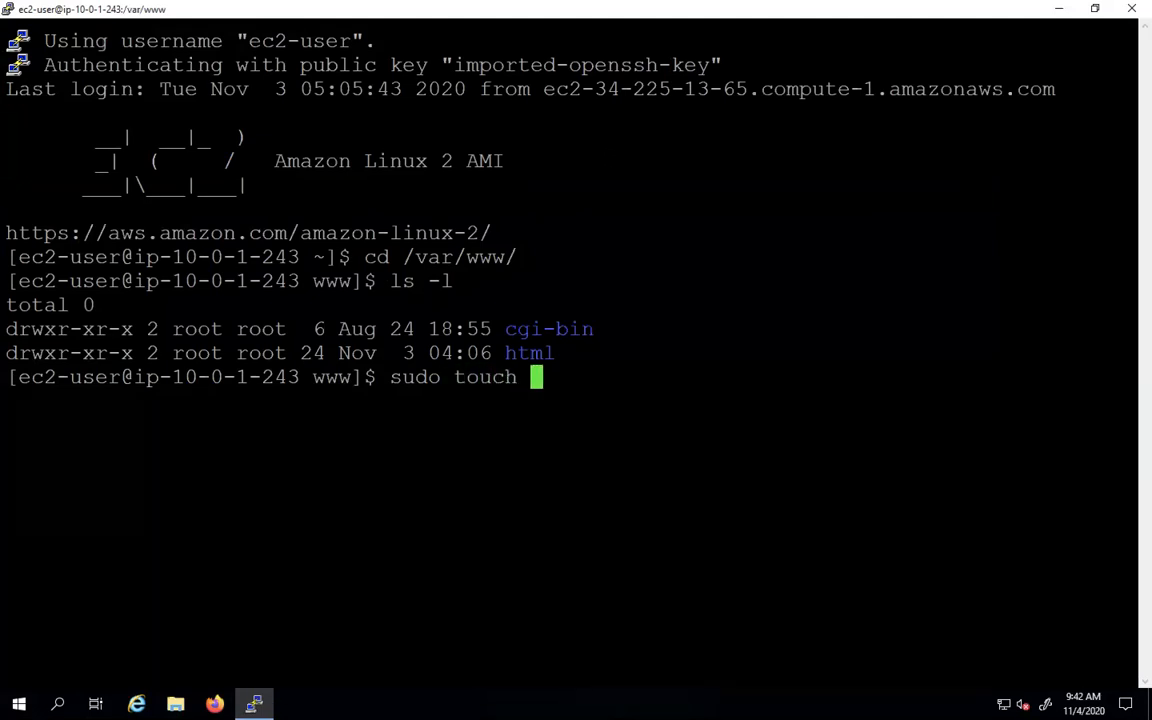
key("BackSpace")
key("BackSpace")
key("BackSpace")
key("BackSpace")
key("BackSpace")
key("BackSpace")
key("BackSpace")
key("BackSpace")
key("BackSpace")
key("BackSpace")
key("BackSpace")
Change into the html directory and try to create the page with sudo touch new.html < "<html>Hello</html>".
type("cd html")
key("Return")
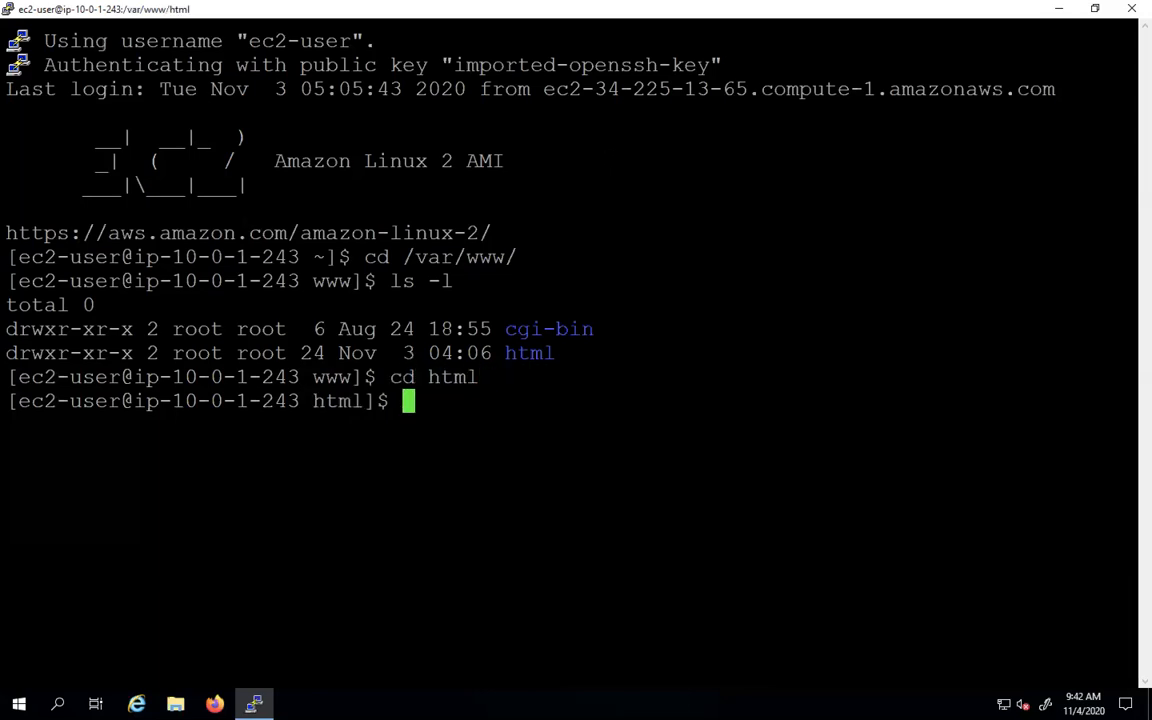
type("sudo touch ")
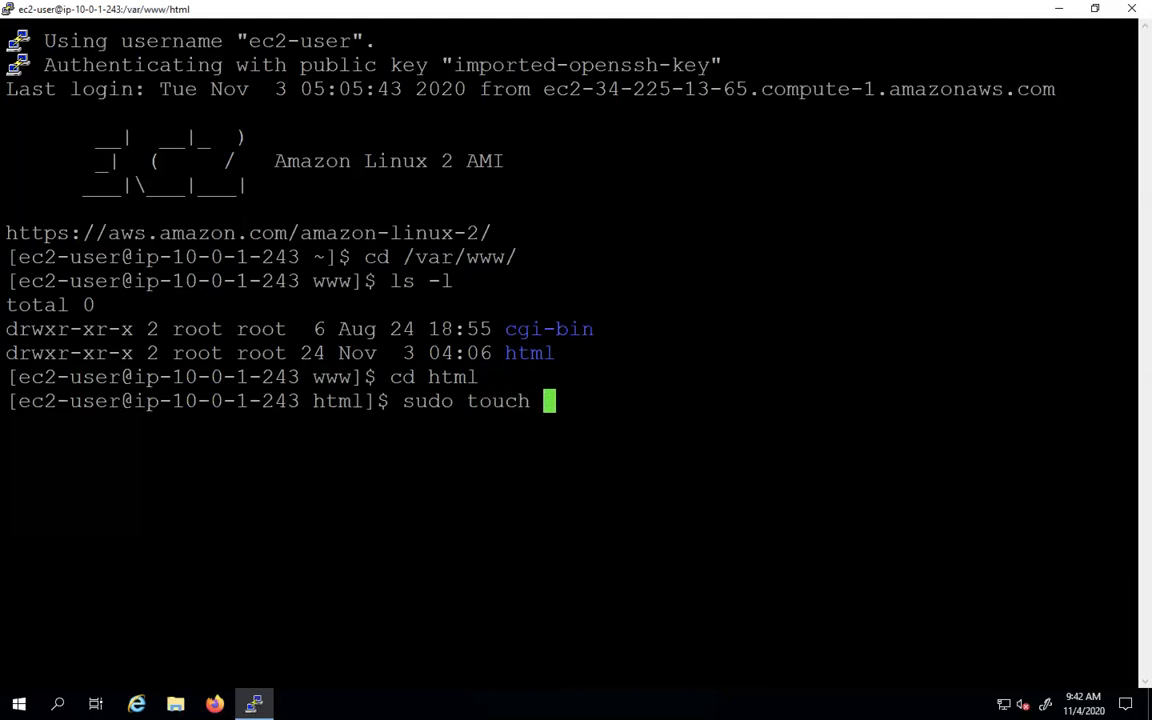
type("new")
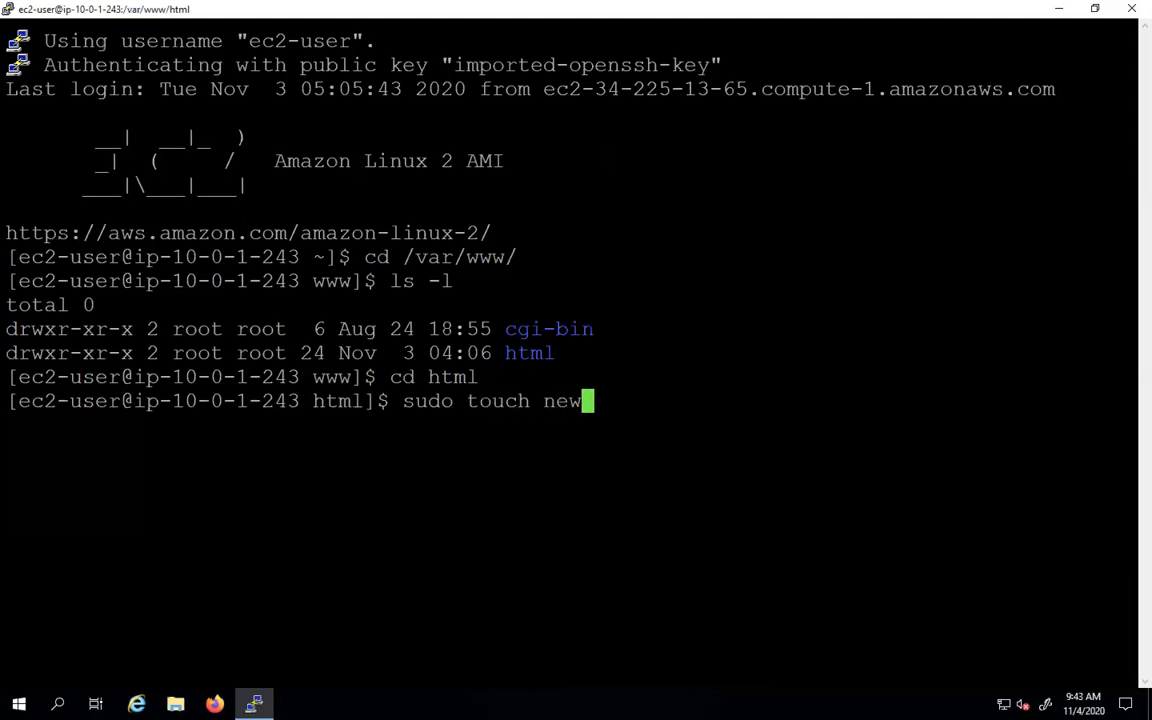
type(".htm")
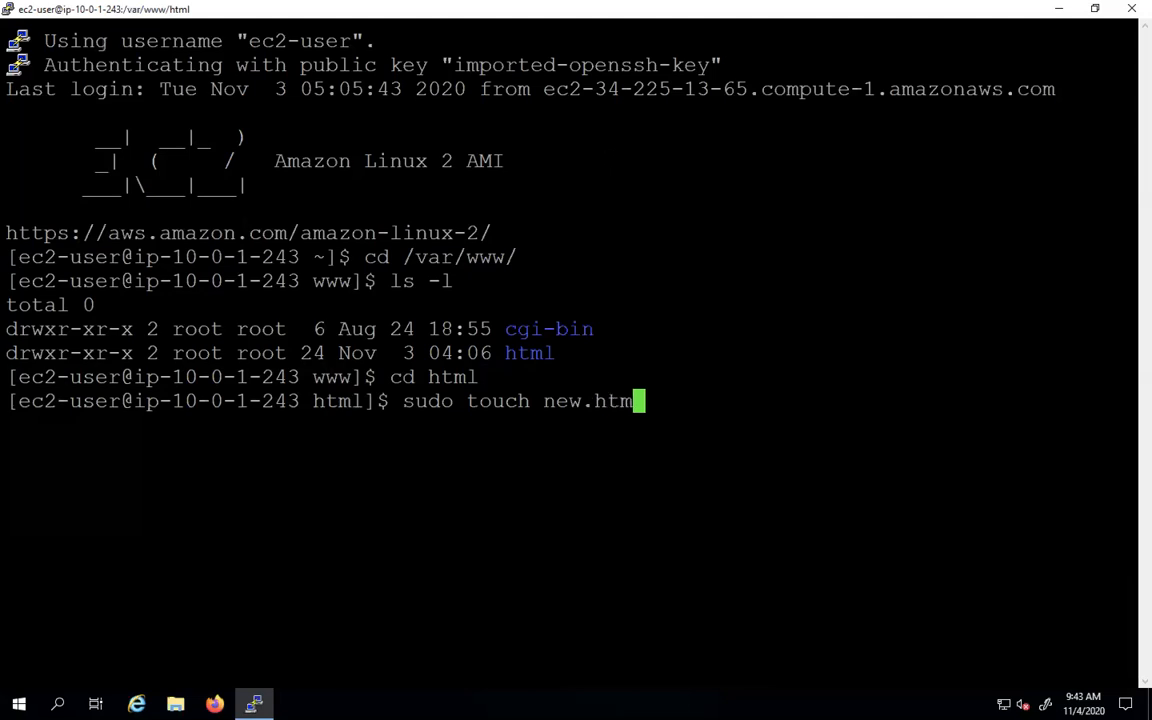
type("l <")
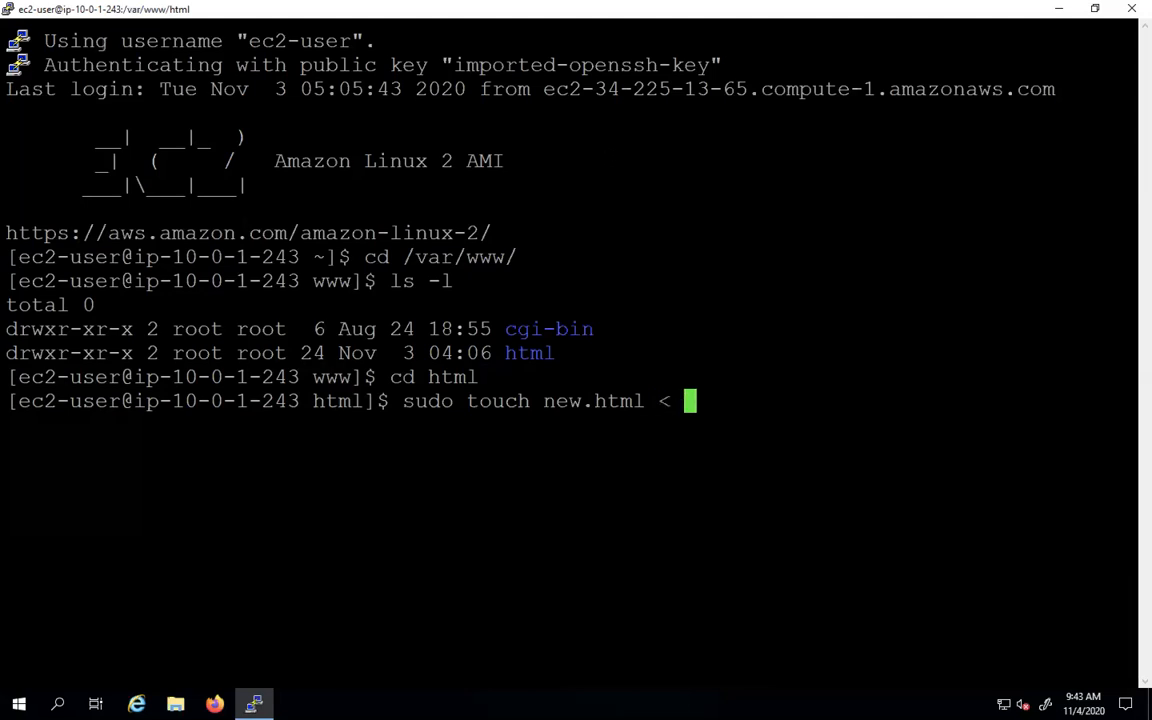
type(" \"\"")
key("Left")
type("<html>")
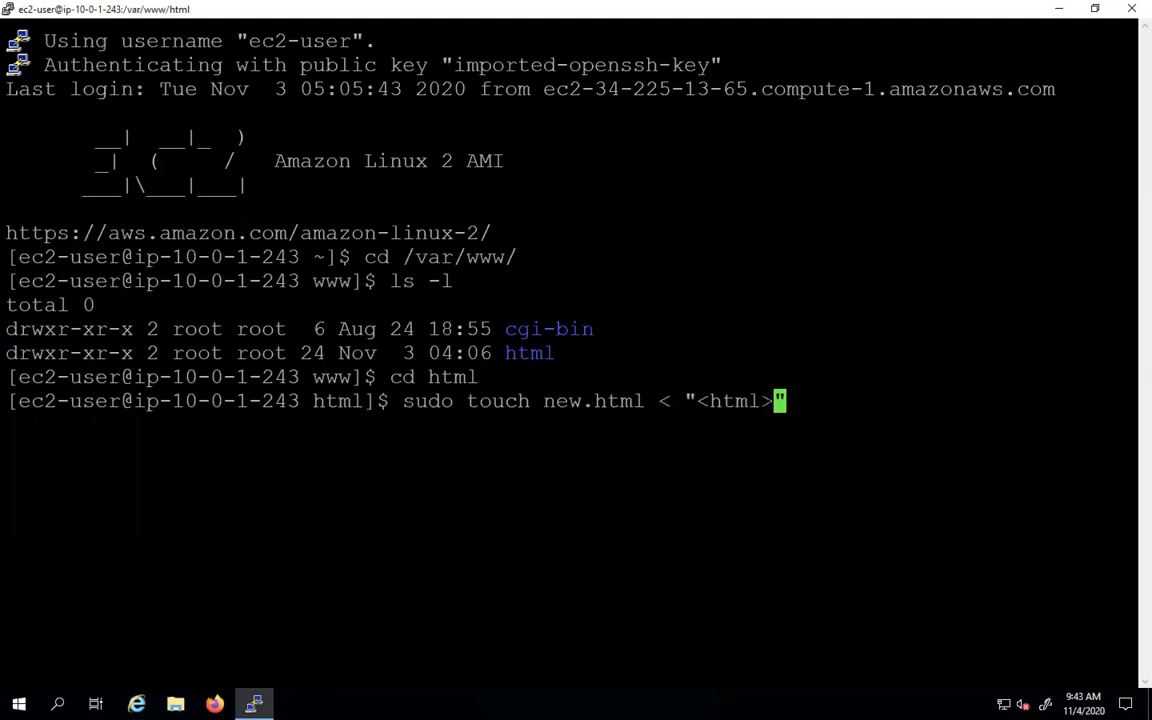
type("Hello<")
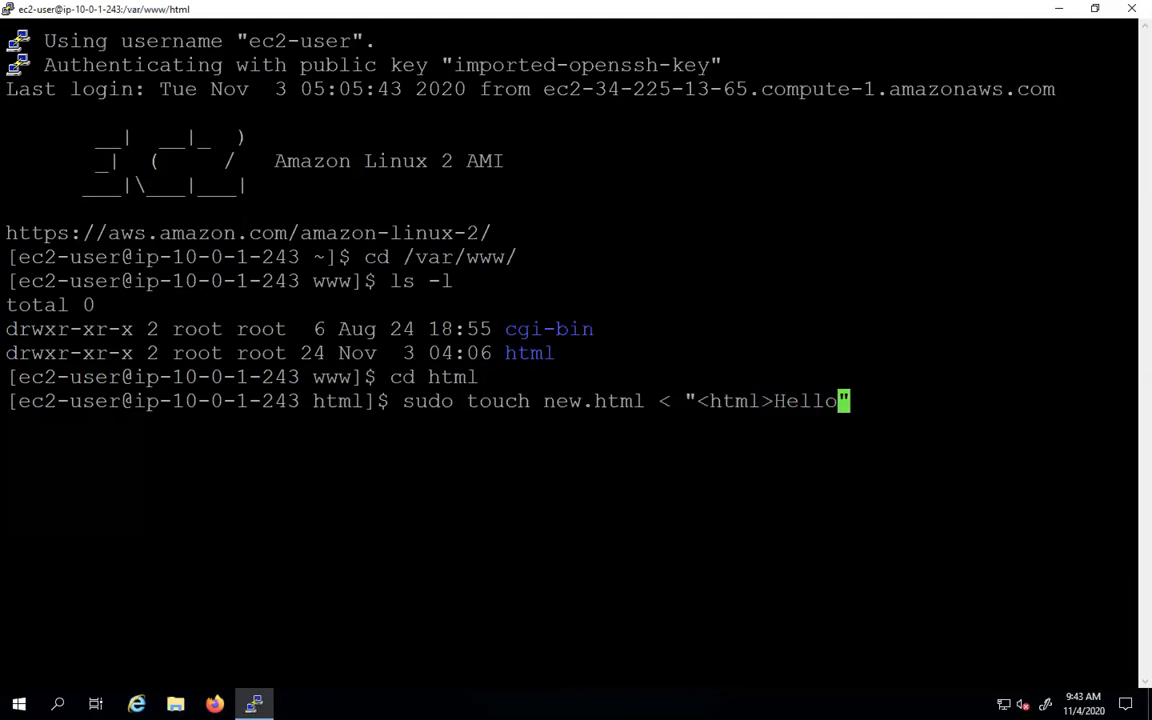
type("/html>")
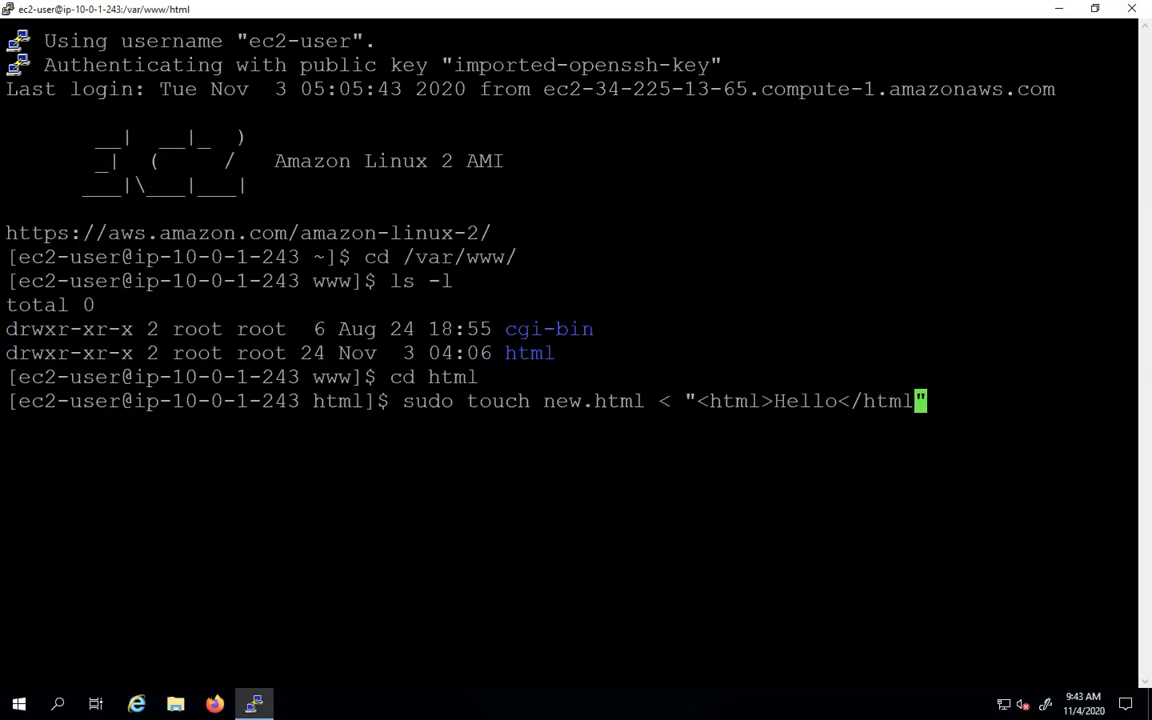
key("Return")
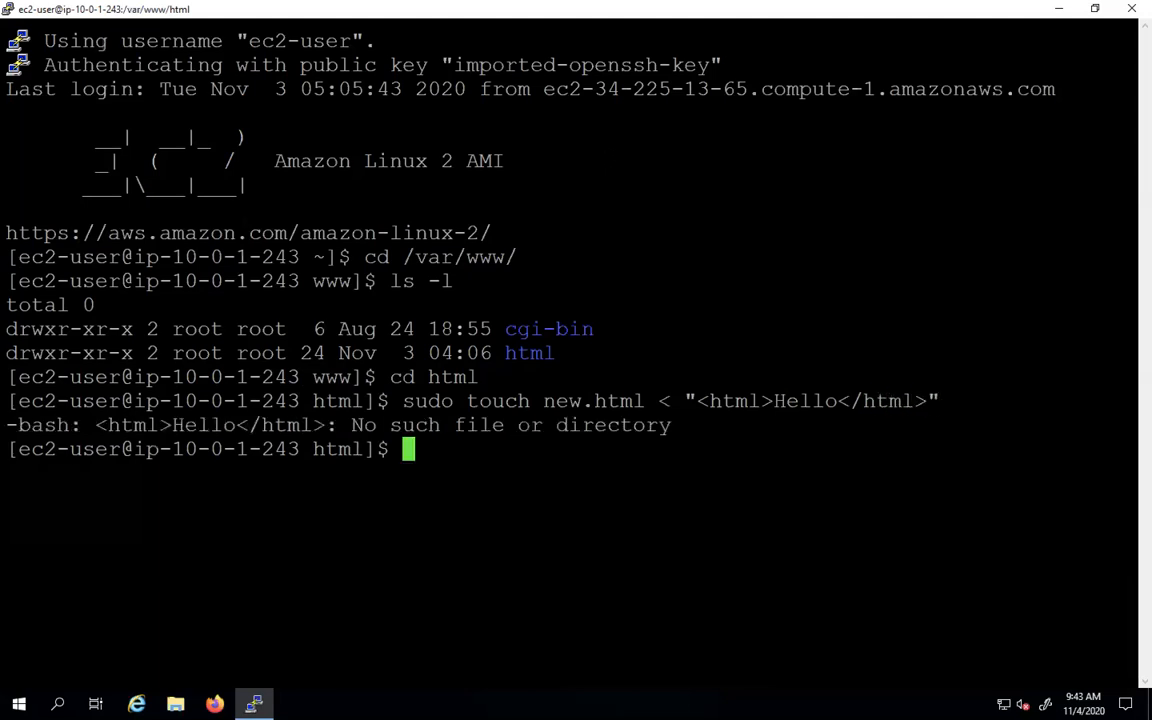
Try the same touch command for new.html with single quotes around <html>Hello</html> in place of the double quotes.
key("Up")
key("Left")
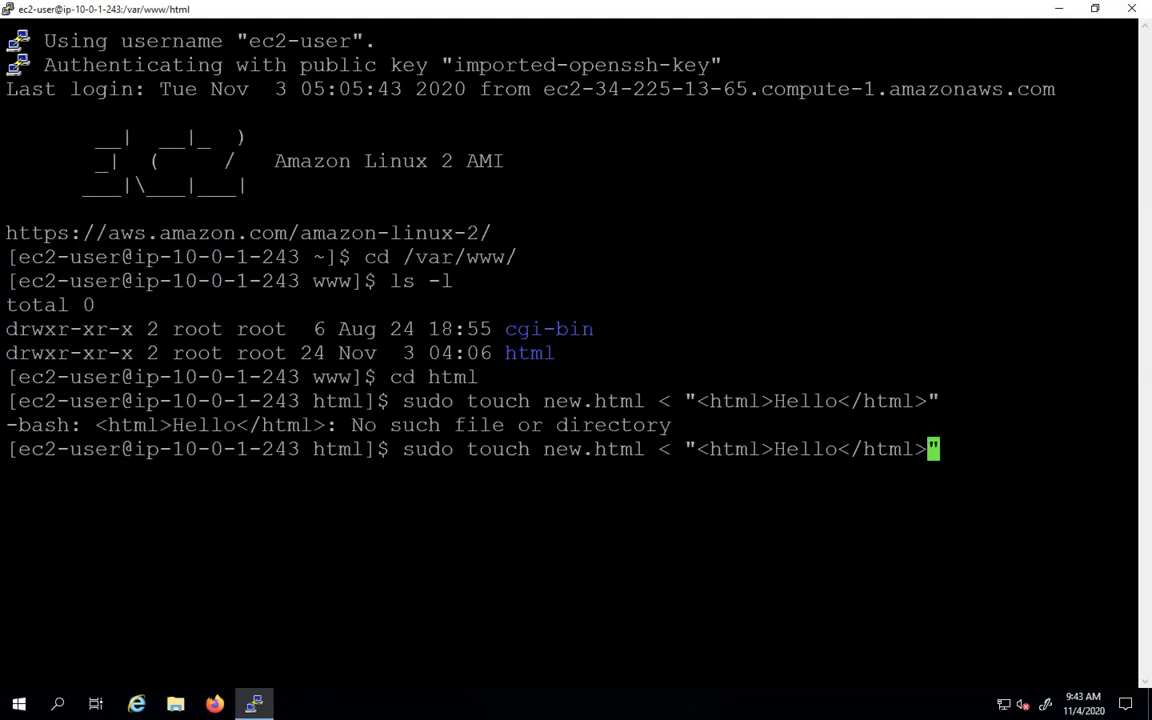
key("Left")
key("Left")
key("Left")
key("Left")
key("Left")
key("Left")
key("Left")
key("Left")
key("Left")
key("Left")
key("Left")
key("Left")
key("Left")
key("Left")
key("Left")
key("Left")
key("Left")
key("Left")
key("BackSpace")
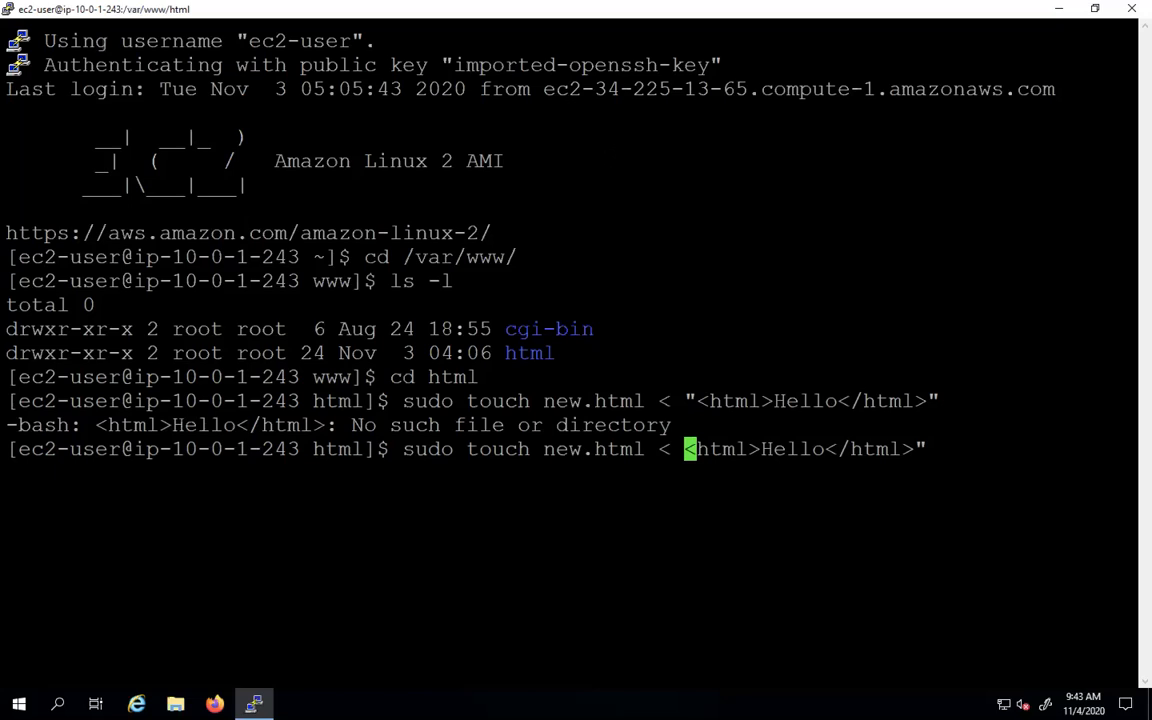
type("'")
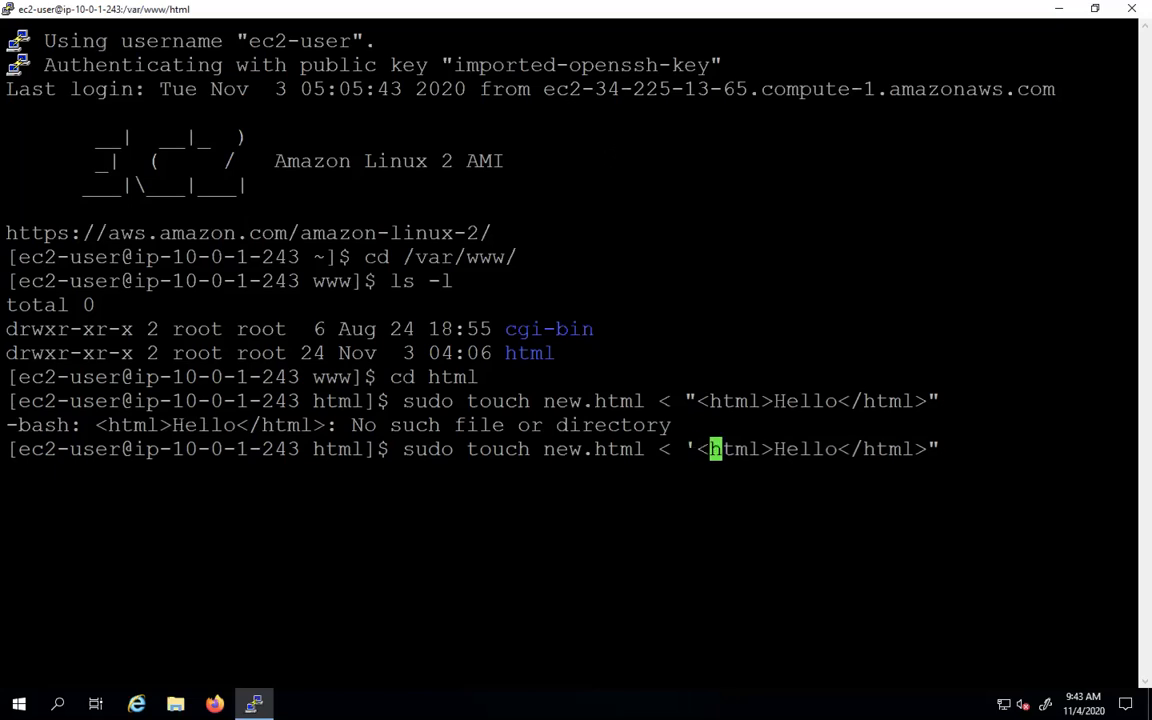
key("Right")
key("Right")
key("Right")
key("Right")
key("Right")
key("Right")
key("Right")
key("Right")
key("Right")
key("Right")
key("Right")
key("Right")
key("Right")
key("Right")
key("Right")
key("Right")
key("Right")
key("Right")
key("BackSpace")
type("'")
key("Return")
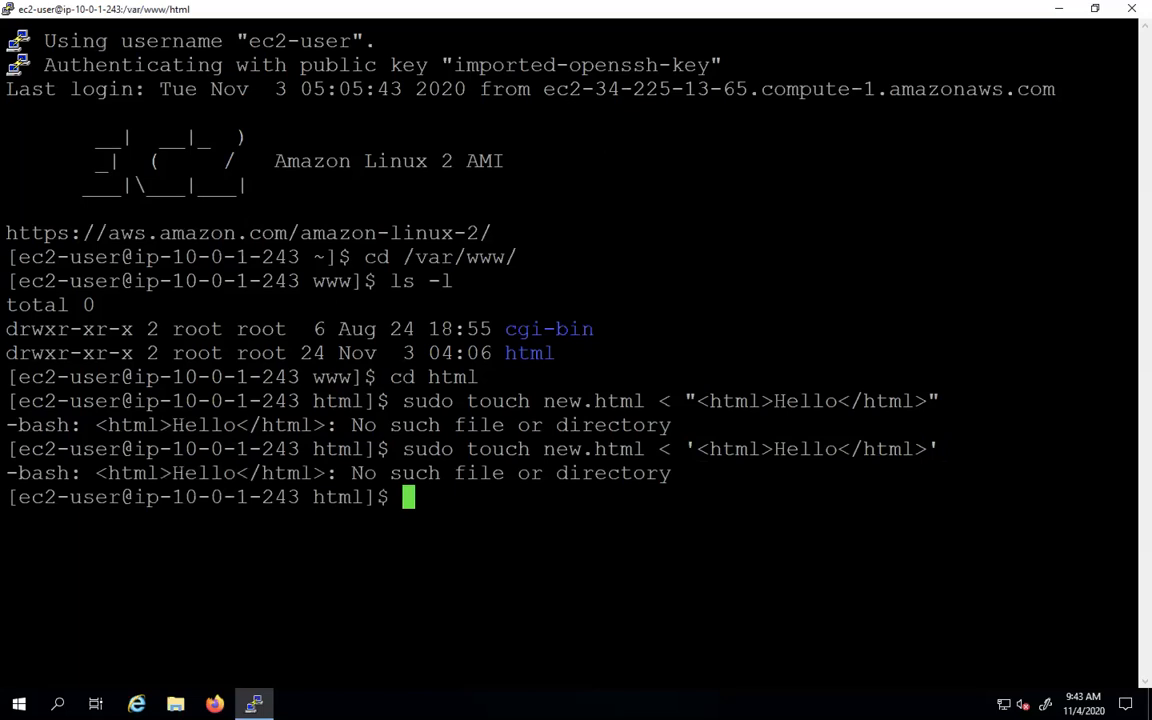
Switch to Firefox and search Google in a new tab for "using touch command to create a file".
key("ctrl+Left")
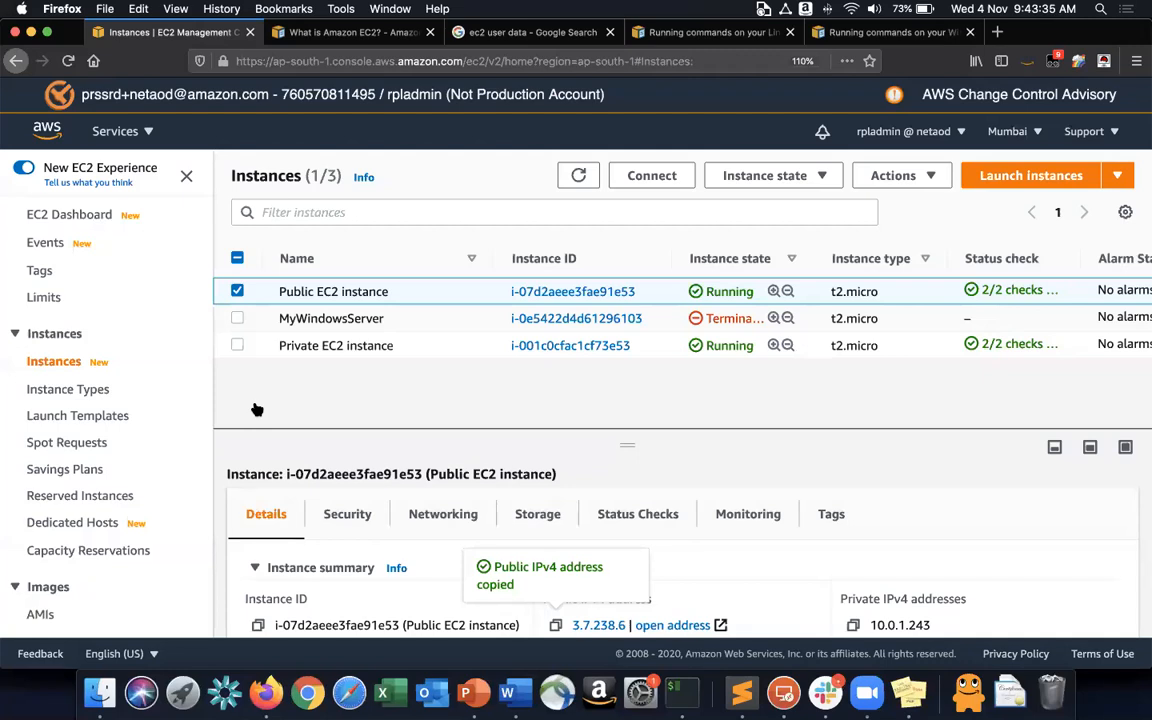
key("super+t")
left_click(256, 405)
type("usi")
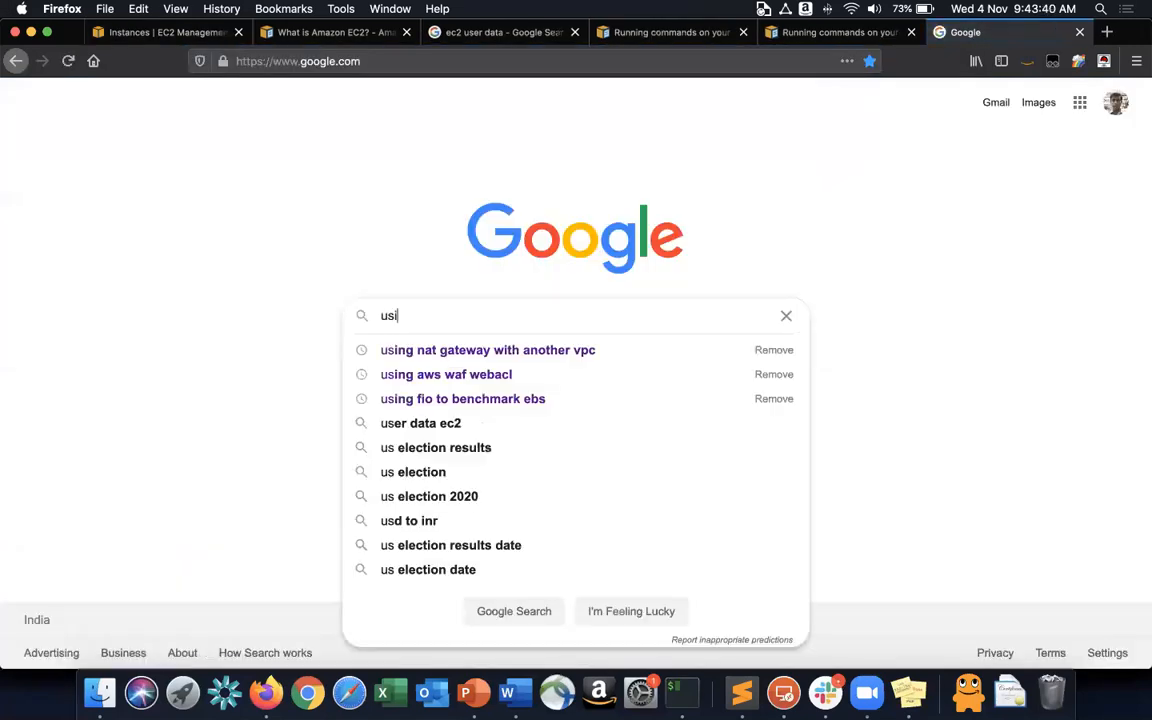
type("ng touch ")
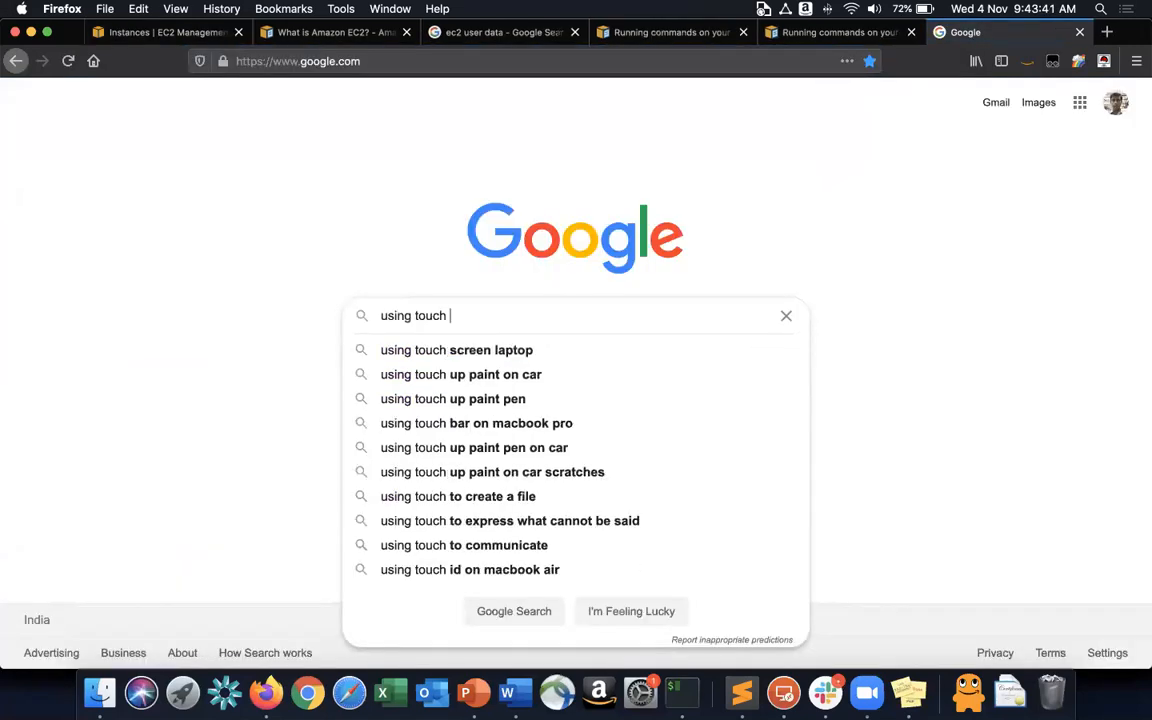
type("command")
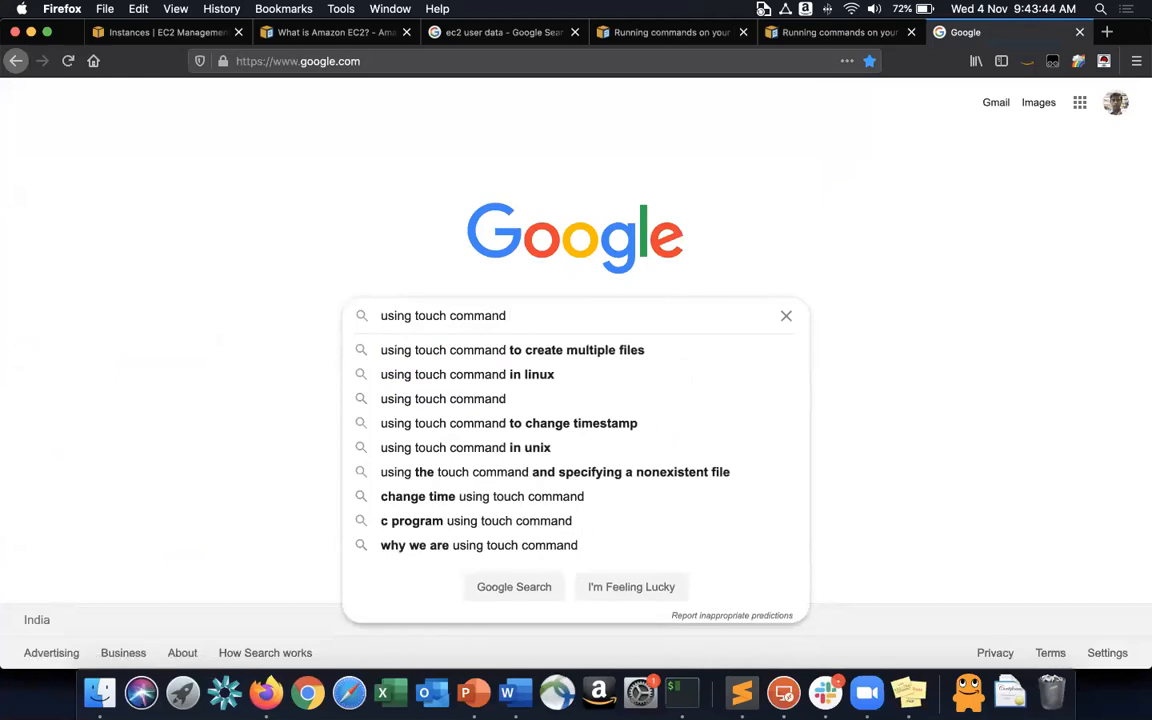
type(" to create a file")
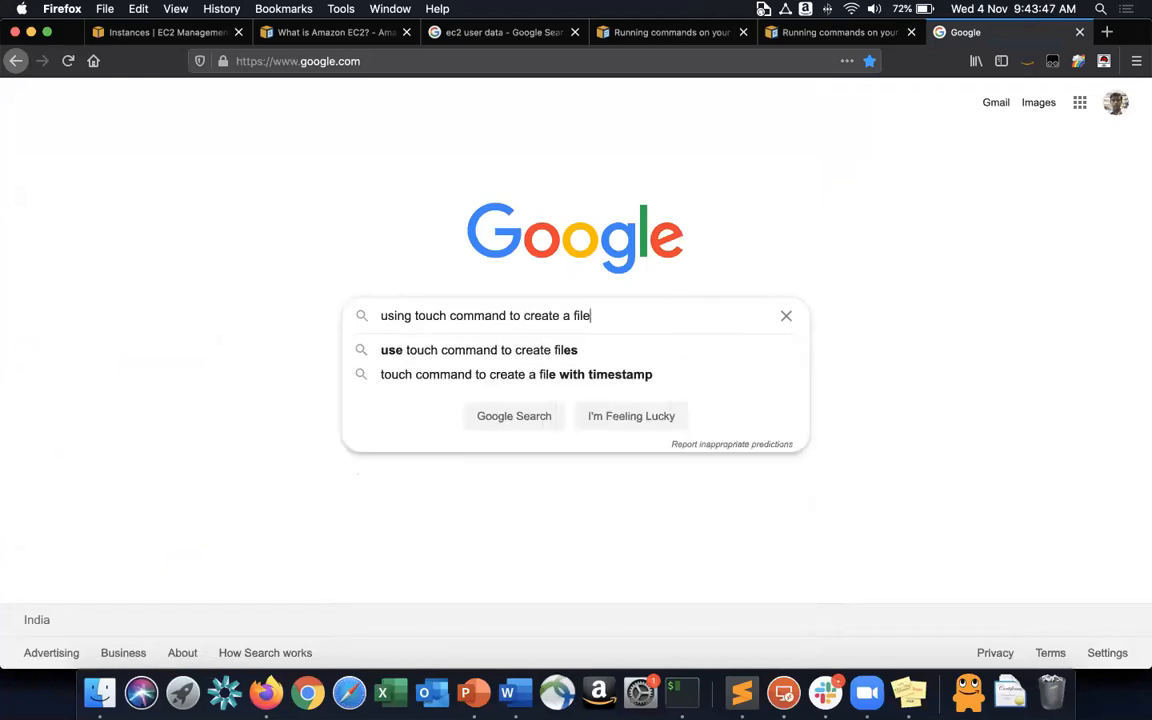
key("Return")
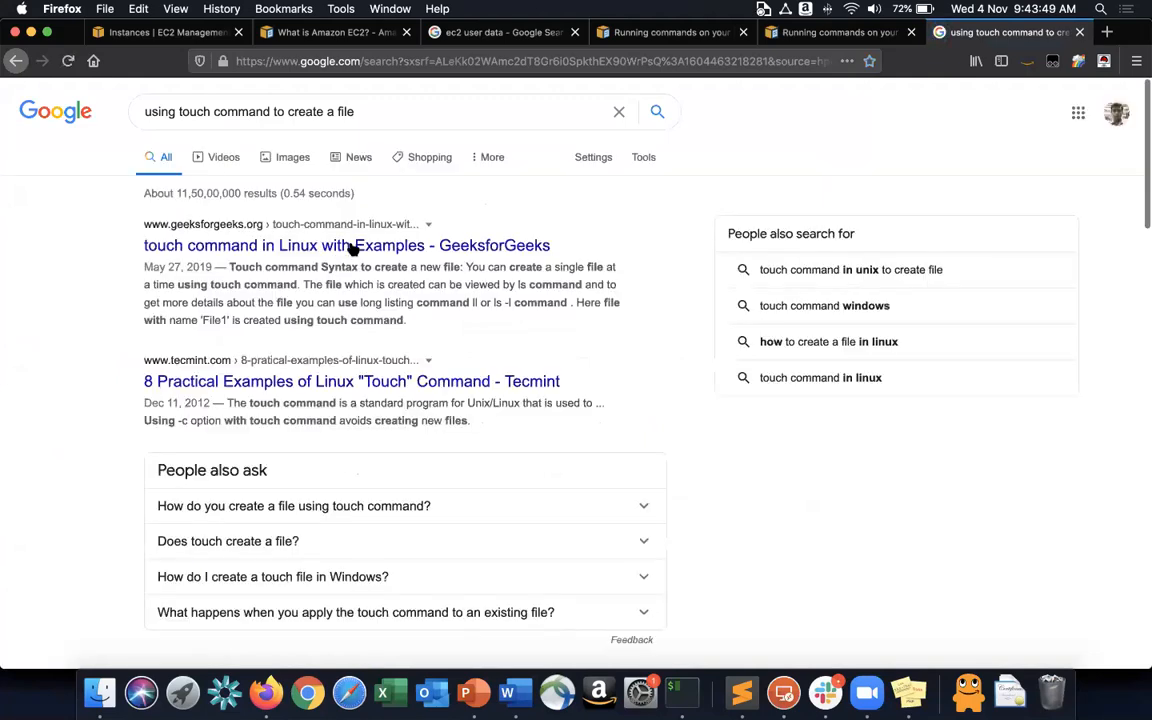
Open the GeeksforGeeks article on the Linux touch command in a new tab and look through its syntax, examples and options.
left_click(346, 246, "super")
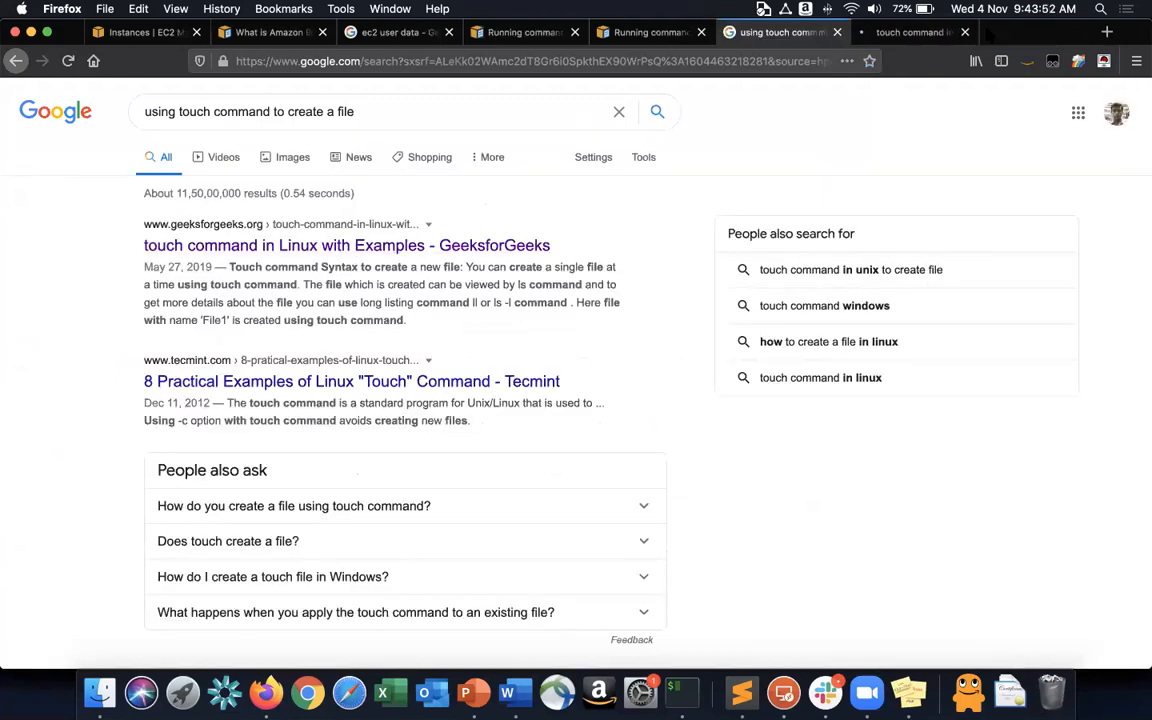
left_click(988, 33)
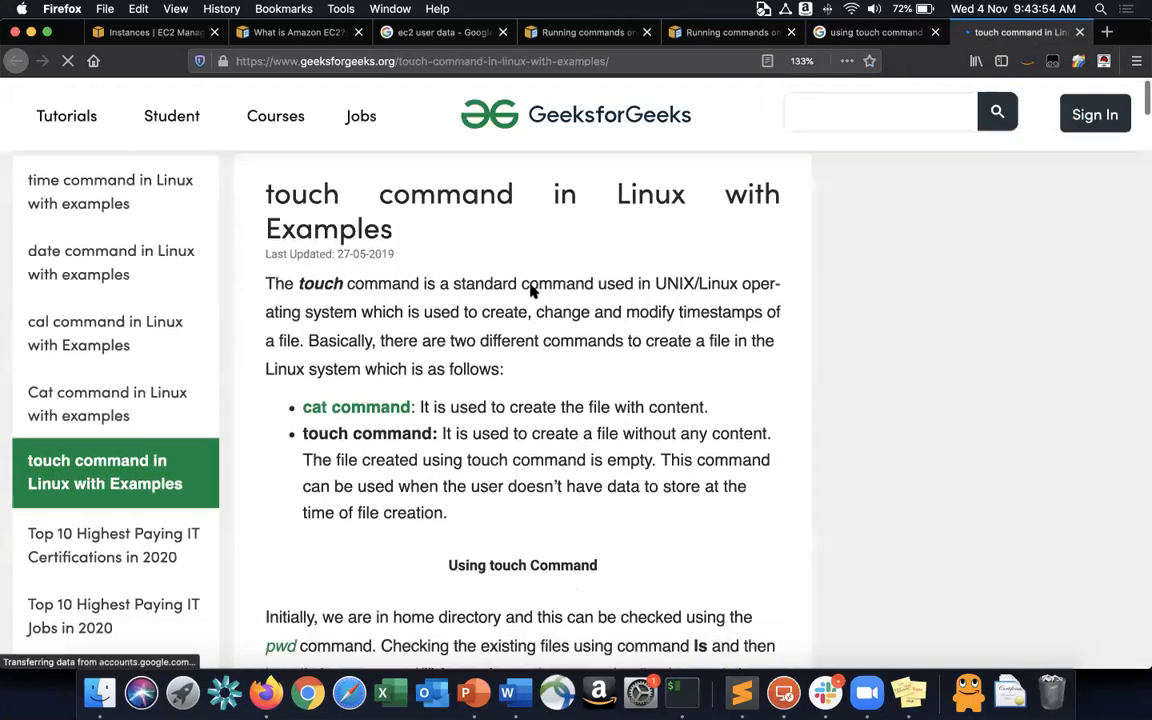
scroll(531, 291, "down", 5)
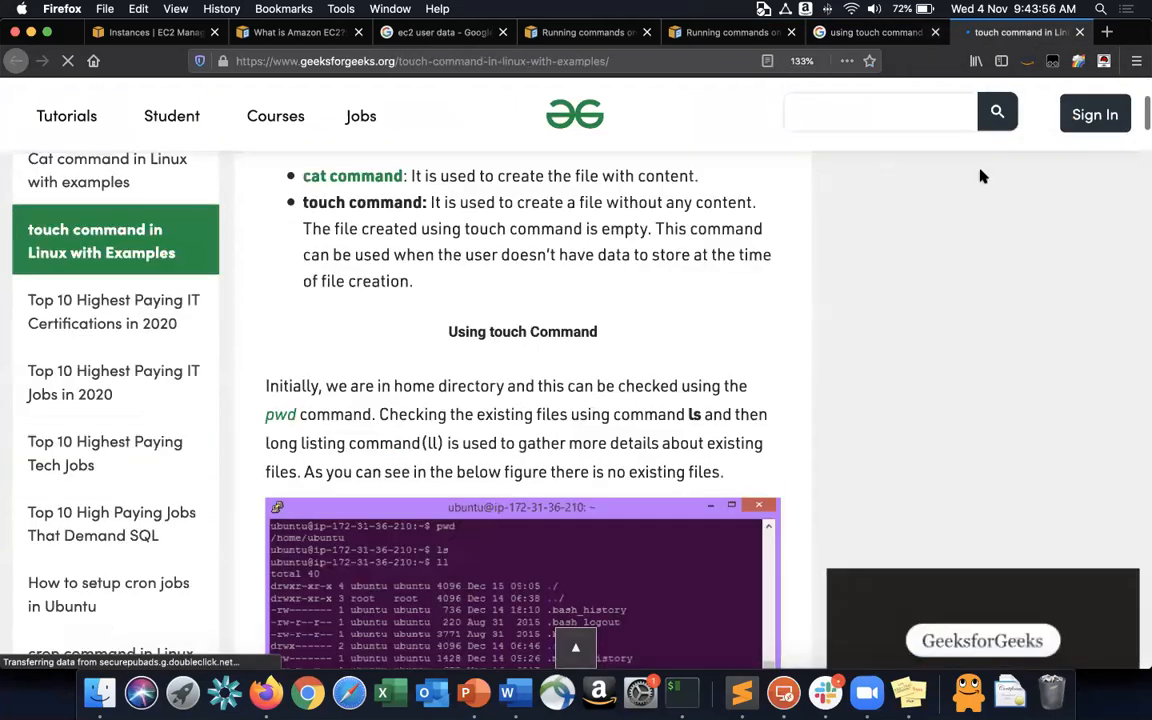
scroll(980, 175, "down", 4)
scroll(614, 347, "down", 8)
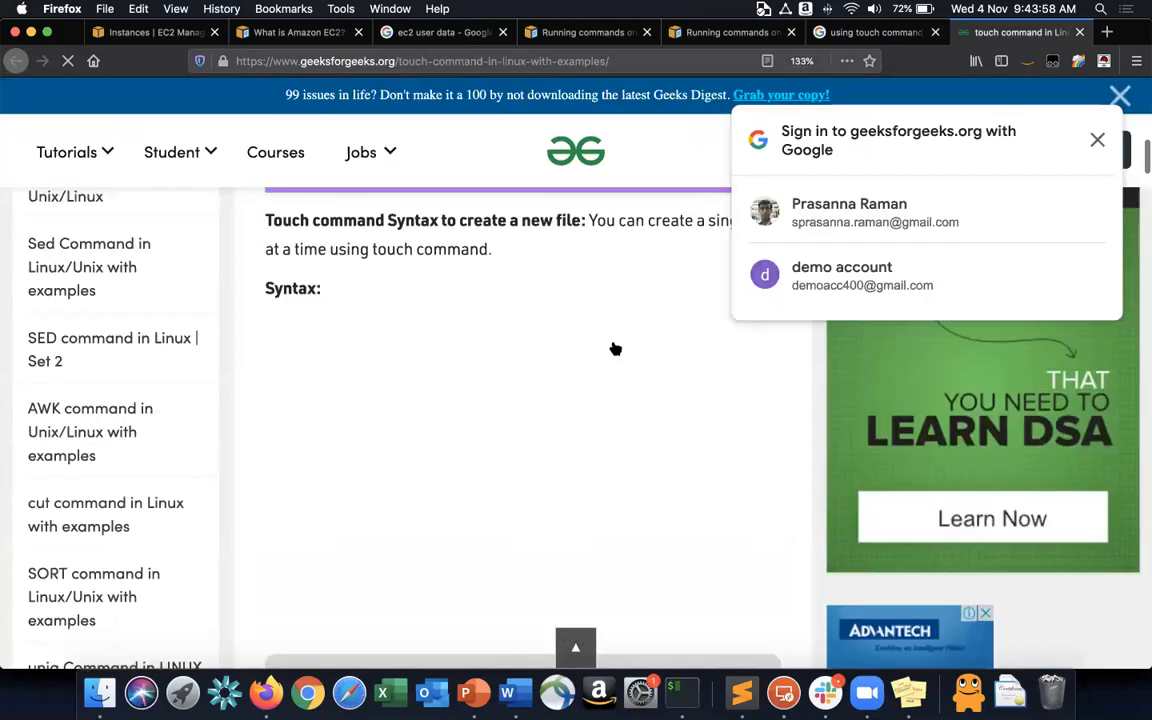
scroll(613, 343, "down", 5)
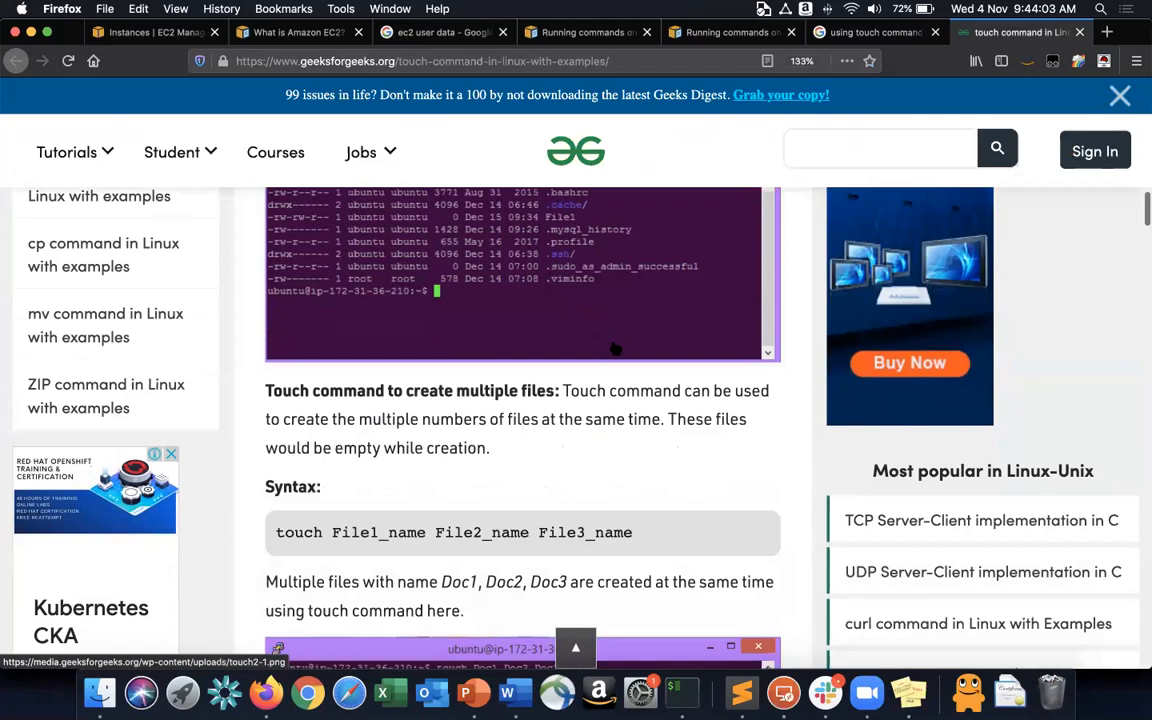
scroll(614, 347, "down", 4)
scroll(614, 344, "down", 5)
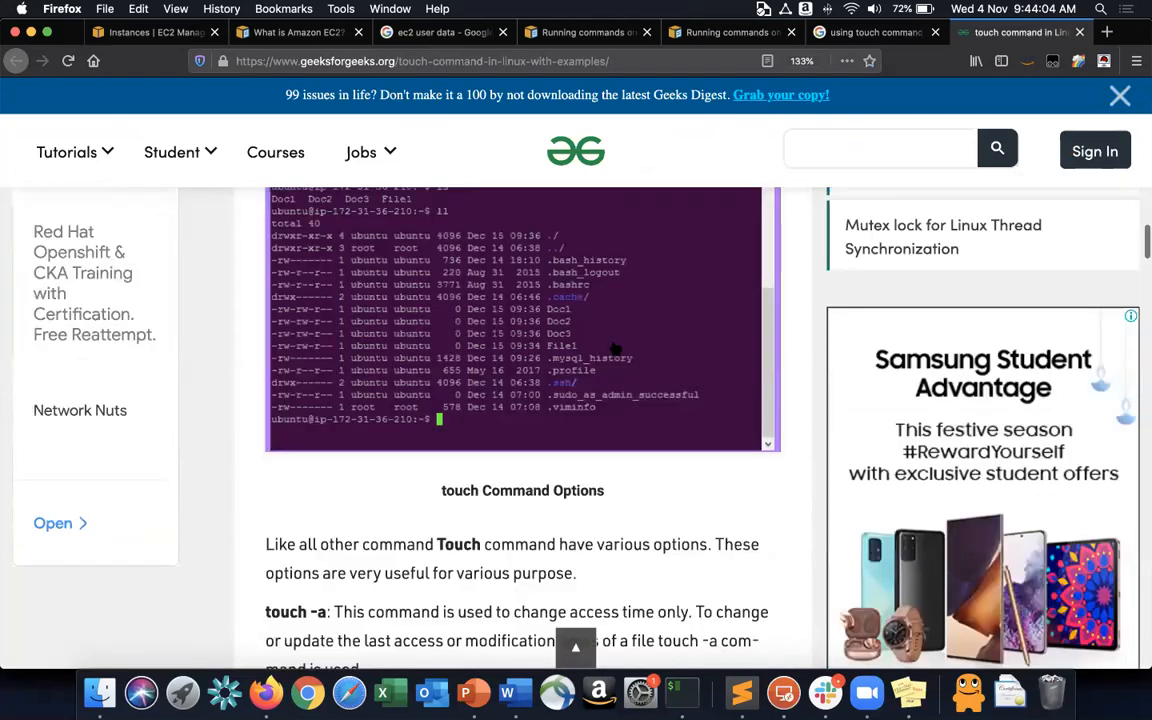
scroll(613, 344, "down", 4)
scroll(613, 343, "down", 15)
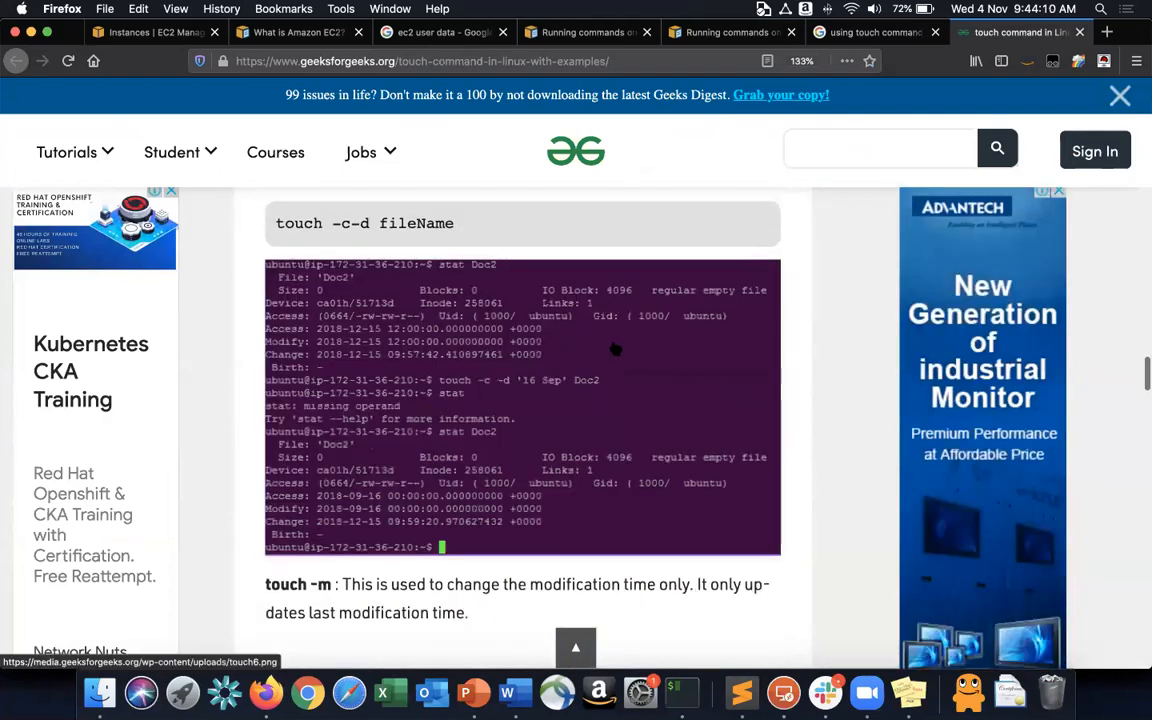
scroll(616, 348, "down", 5)
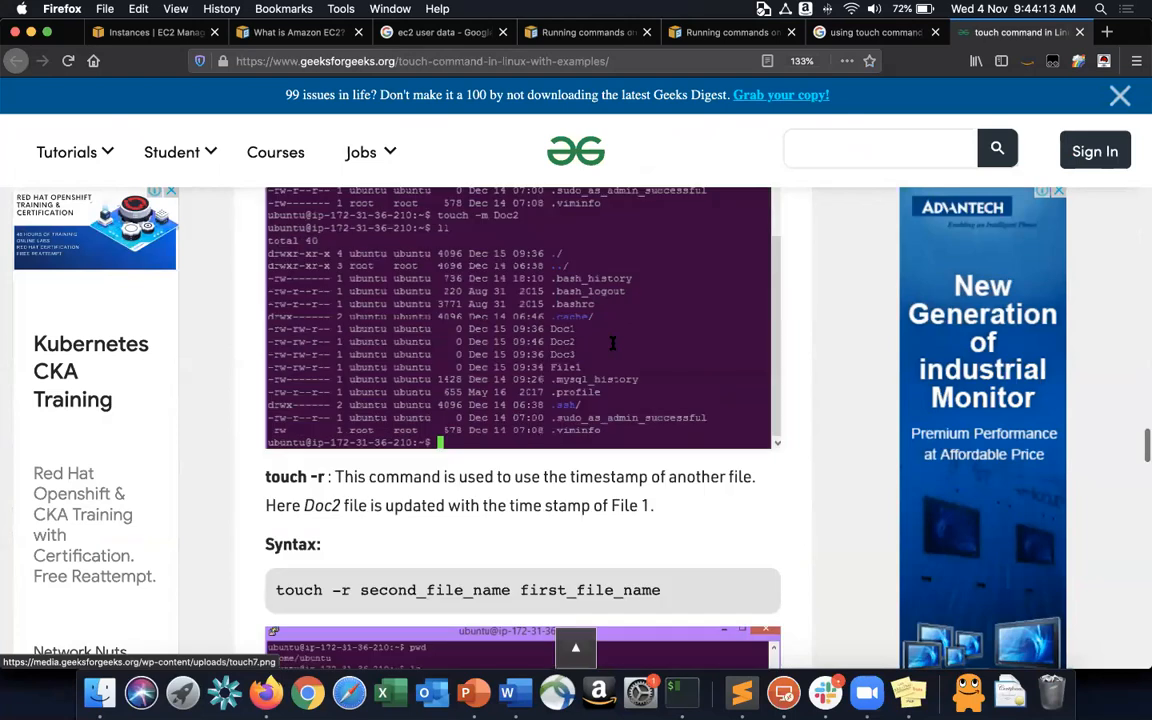
scroll(616, 348, "down", 3)
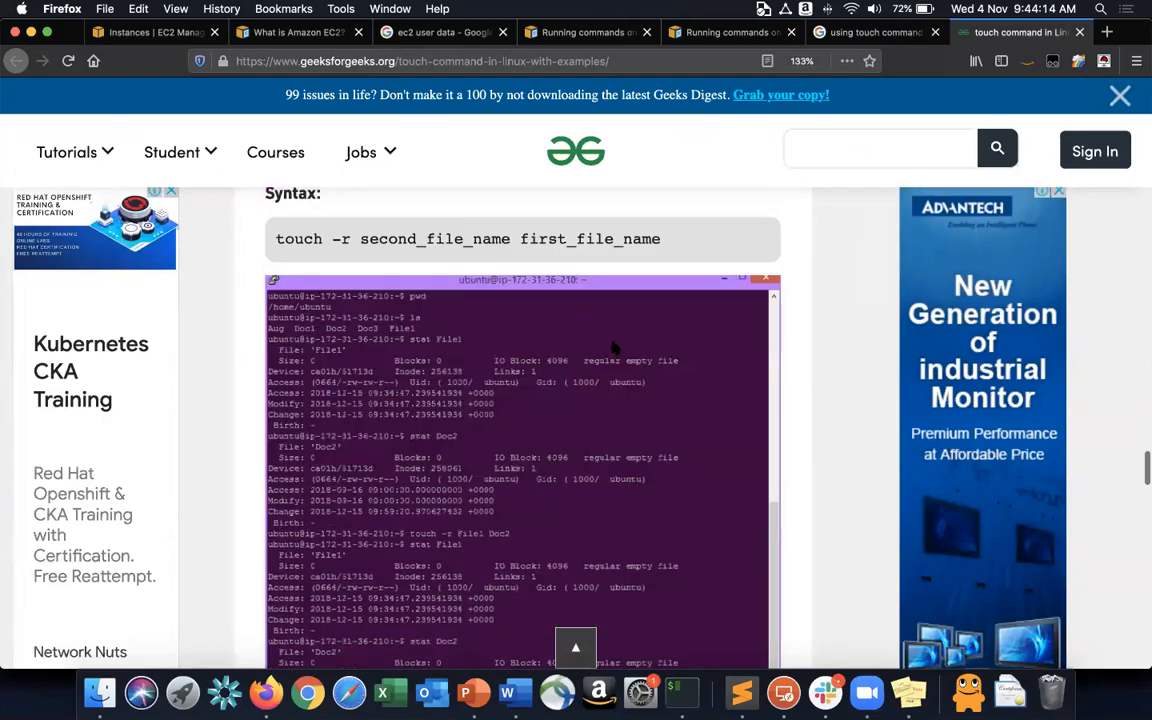
scroll(616, 348, "down", 20)
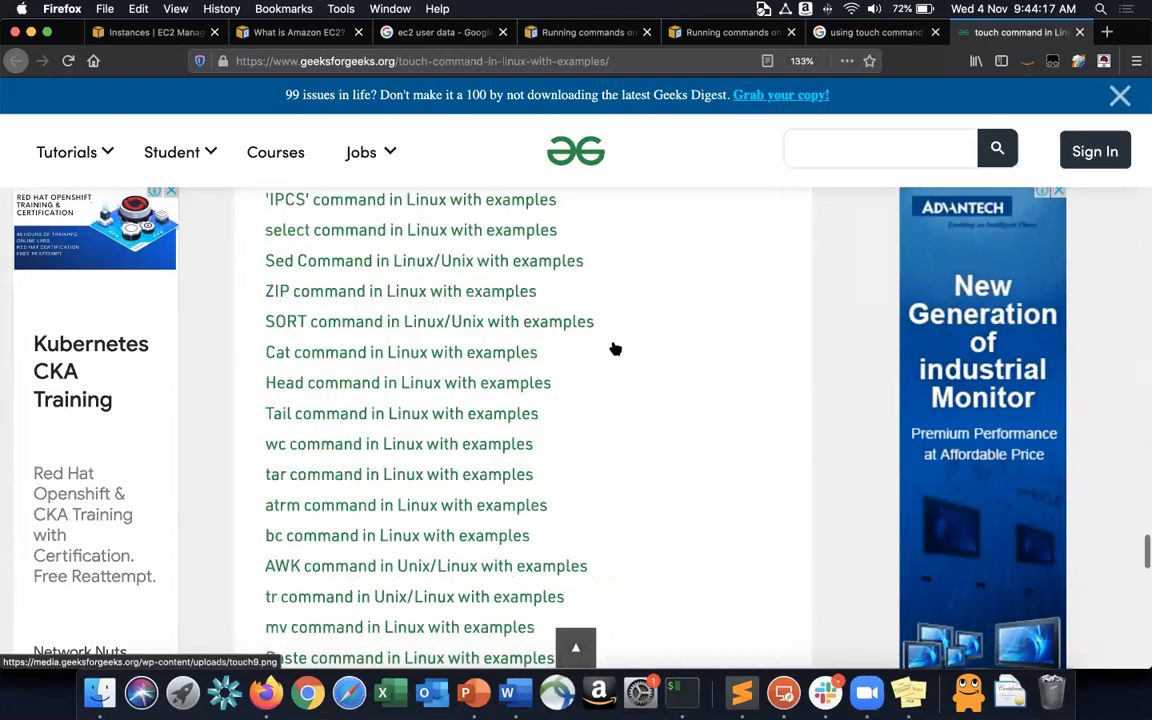
scroll(617, 342, "down", 5)
scroll(795, 185, "up", 6)
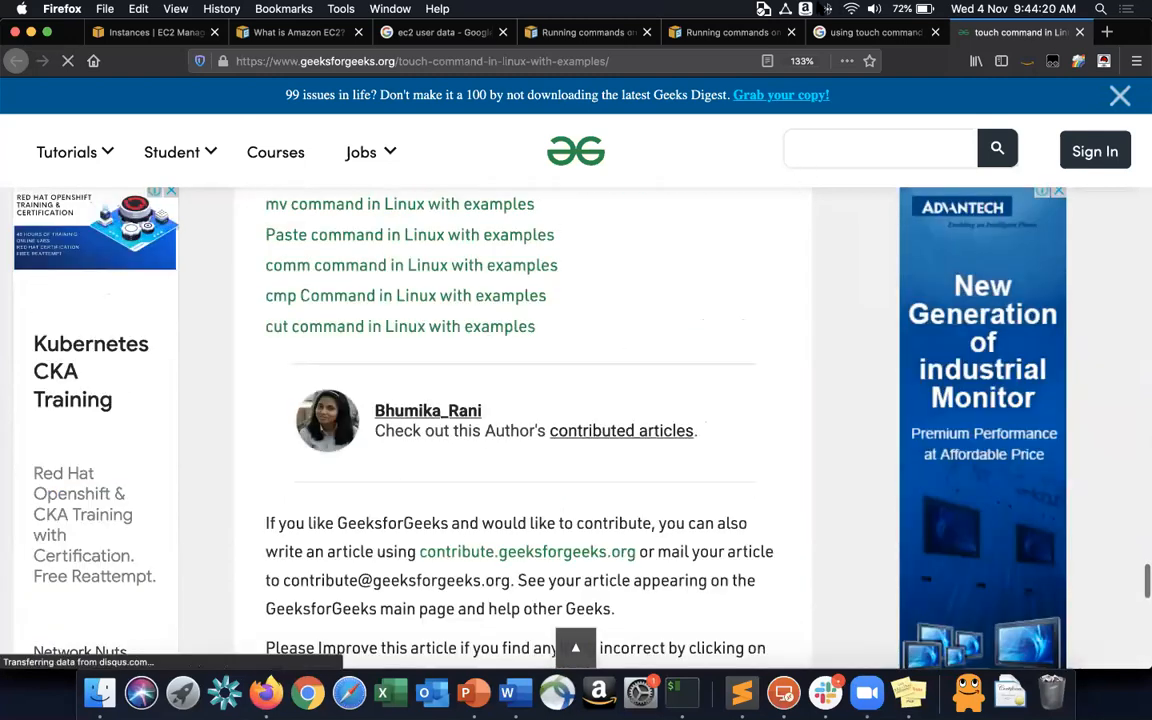
Return to the search results and open Tecmint's "8 Practical Examples of Linux Touch Command" article in a new tab.
key("ctrl+shift+Tab")
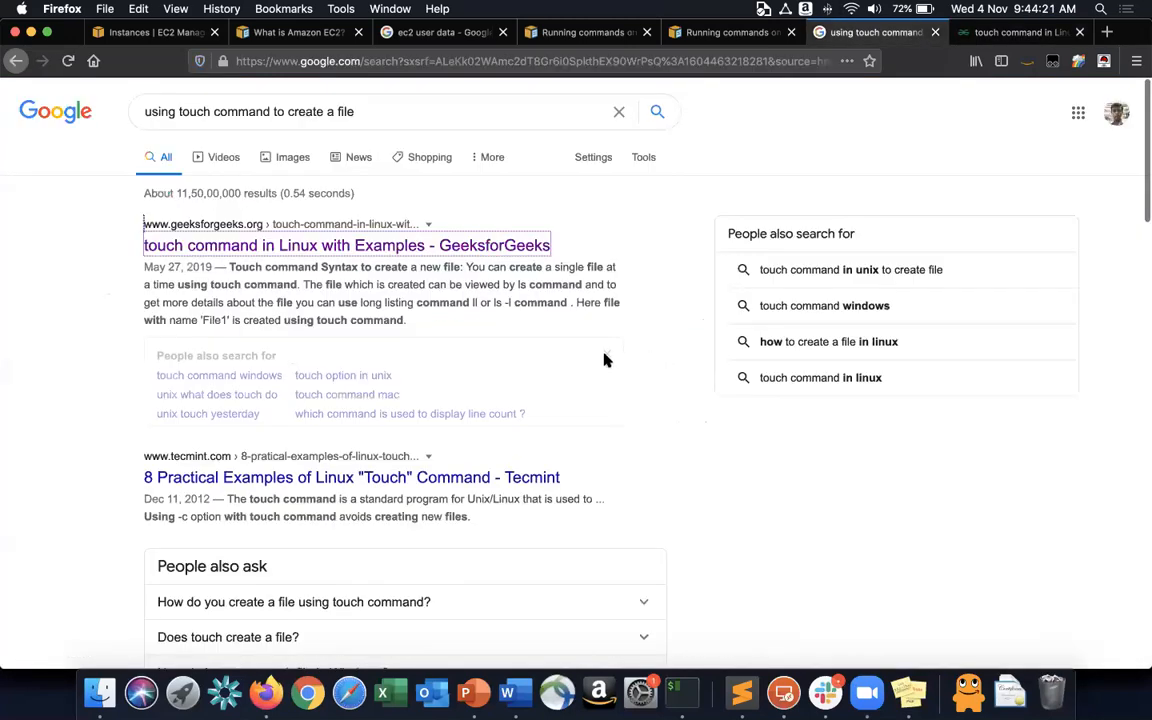
scroll(500, 379, "down", 2)
left_click(500, 368, "super")
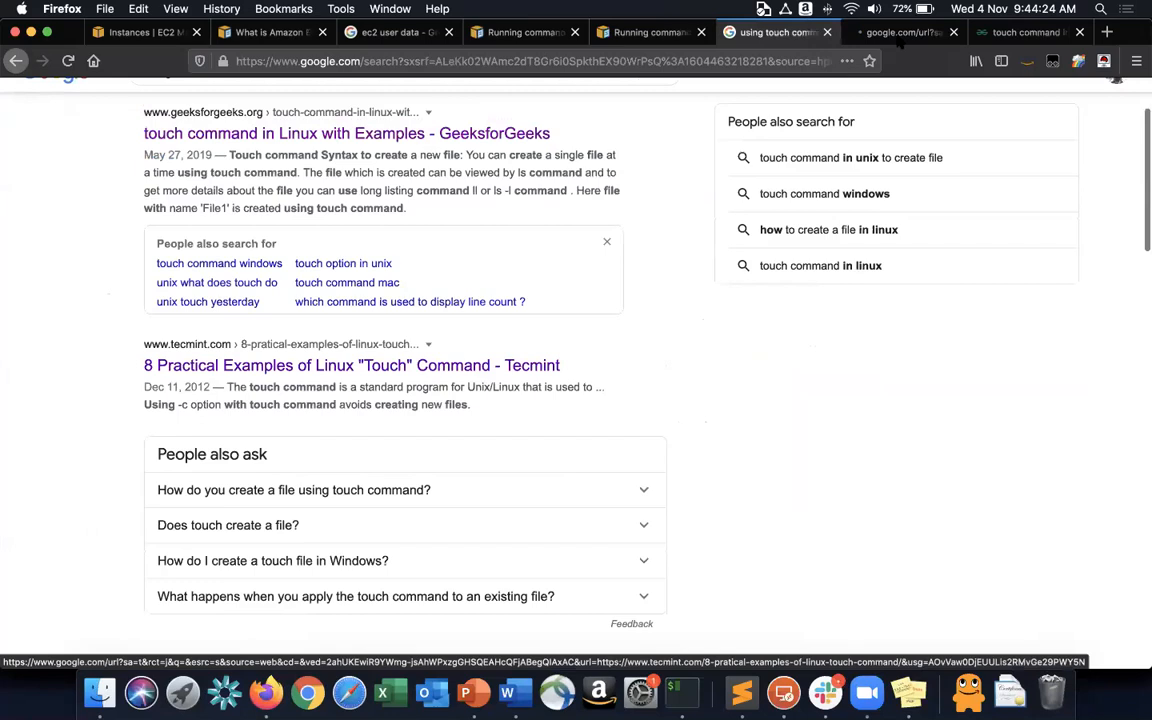
left_click(897, 38)
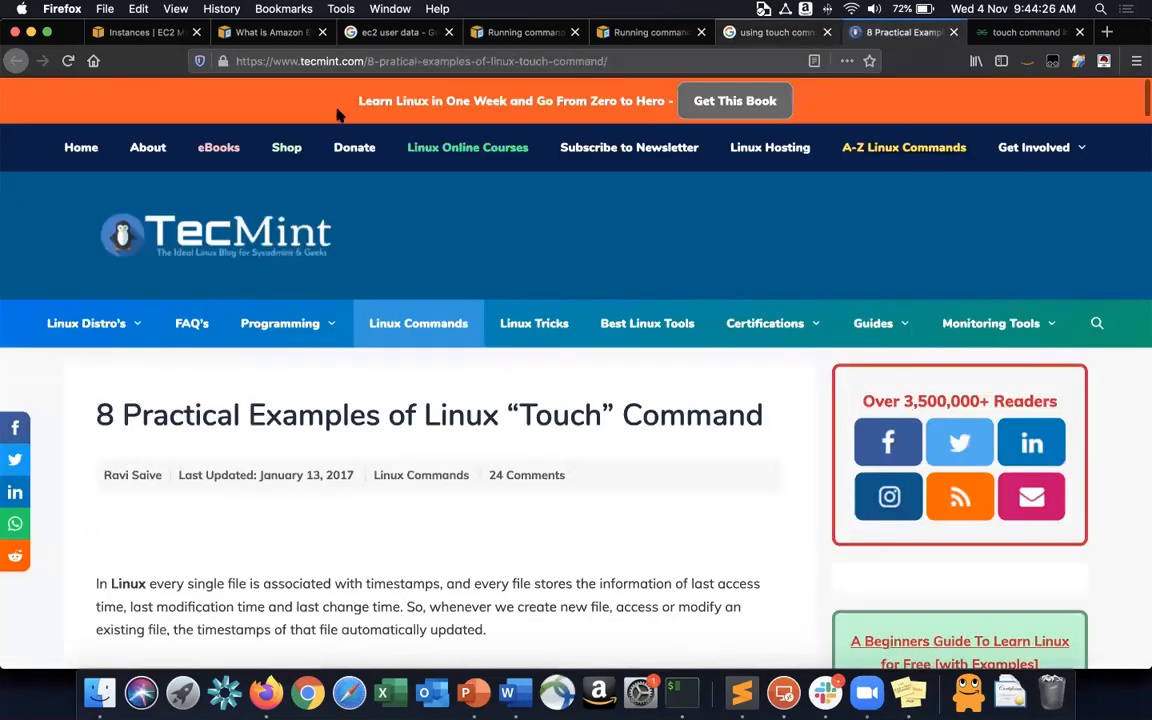
Go back to the Google results and replace the query with a search for "linux shell create a file and add test".
key("ctrl+shift+Tab")
scroll(393, 110, "up", 2)
left_click_drag(393, 110, 8, 113)
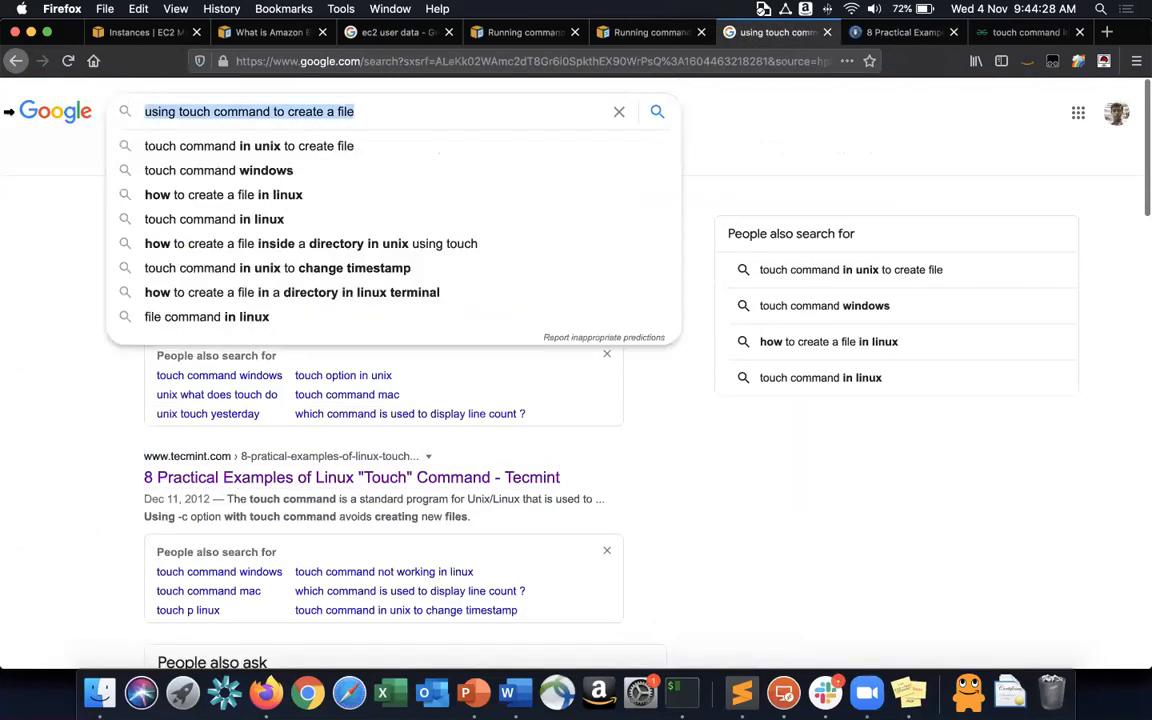
type("linux shell cra")
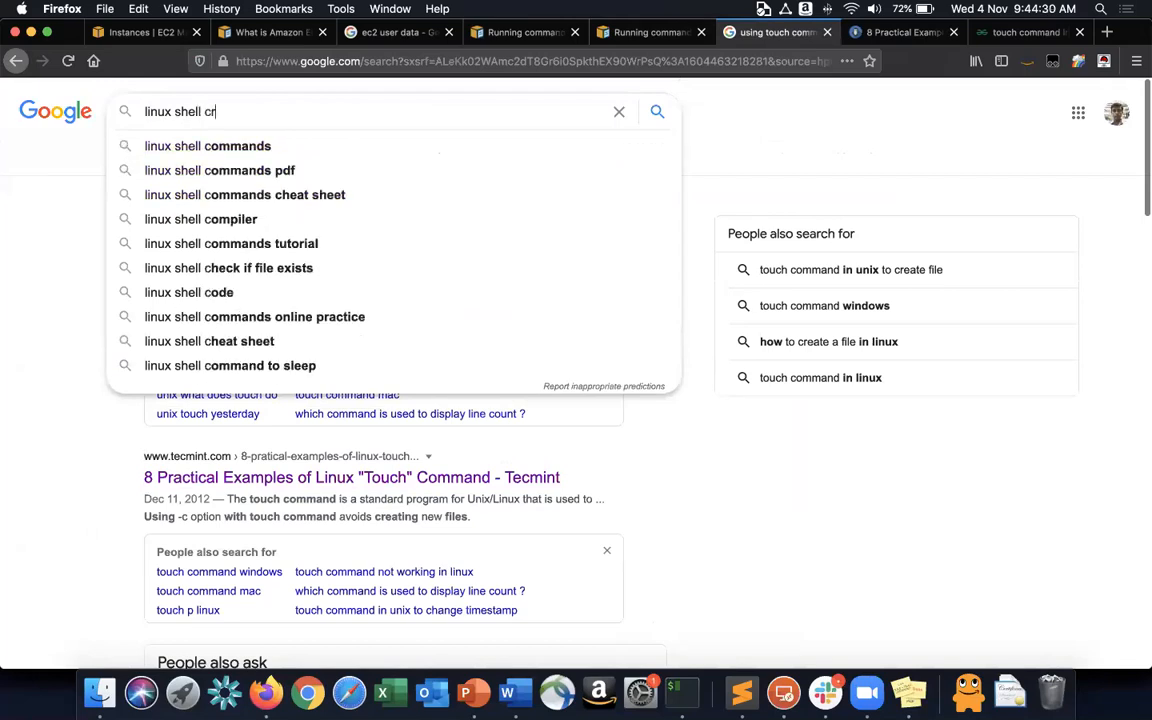
key("BackSpace")
key("BackSpace")
type("re")
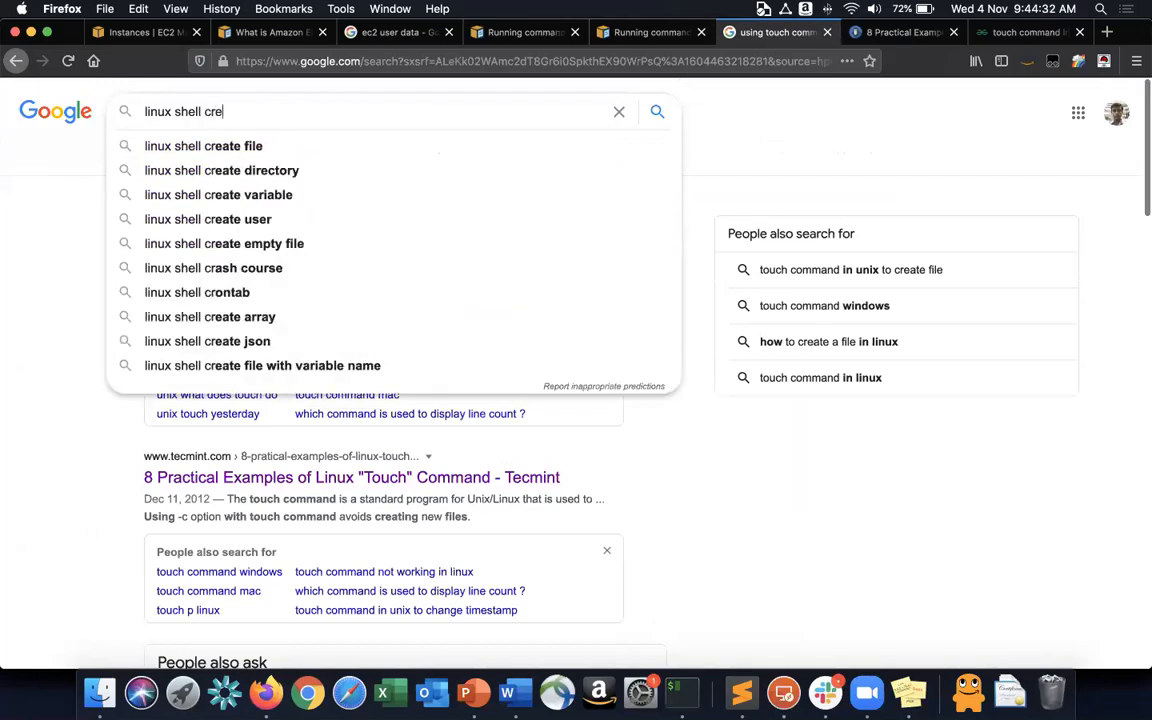
type("ate a file and")
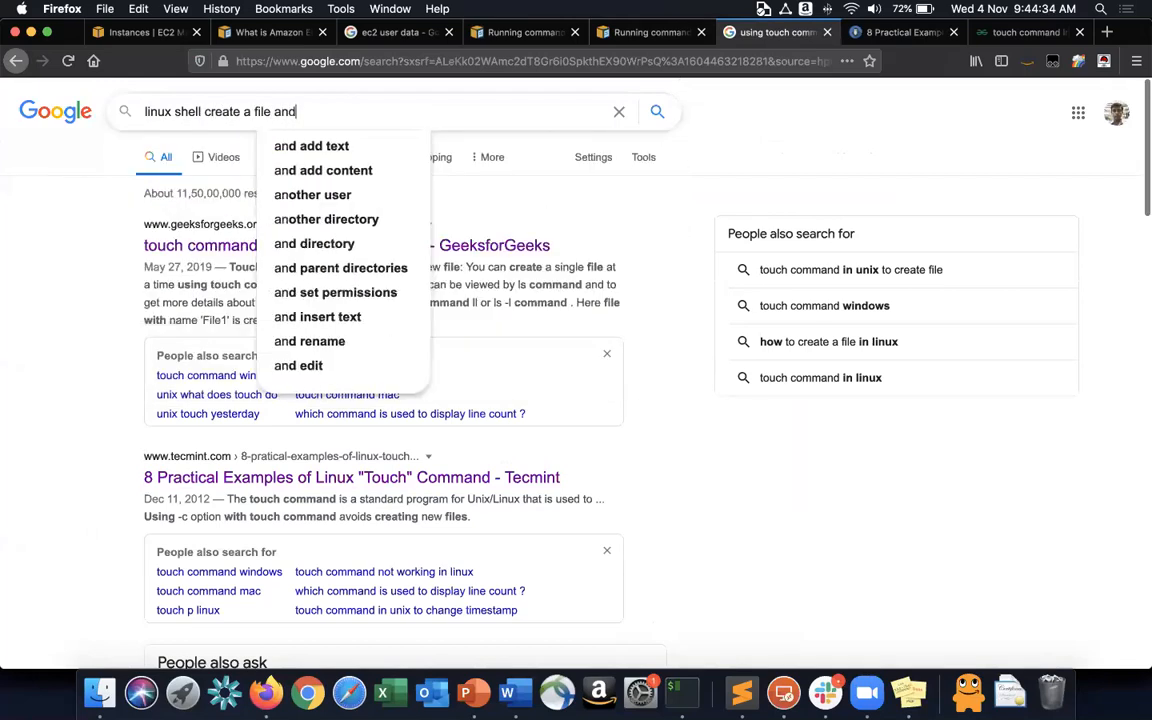
type(" add text")
key("Return")
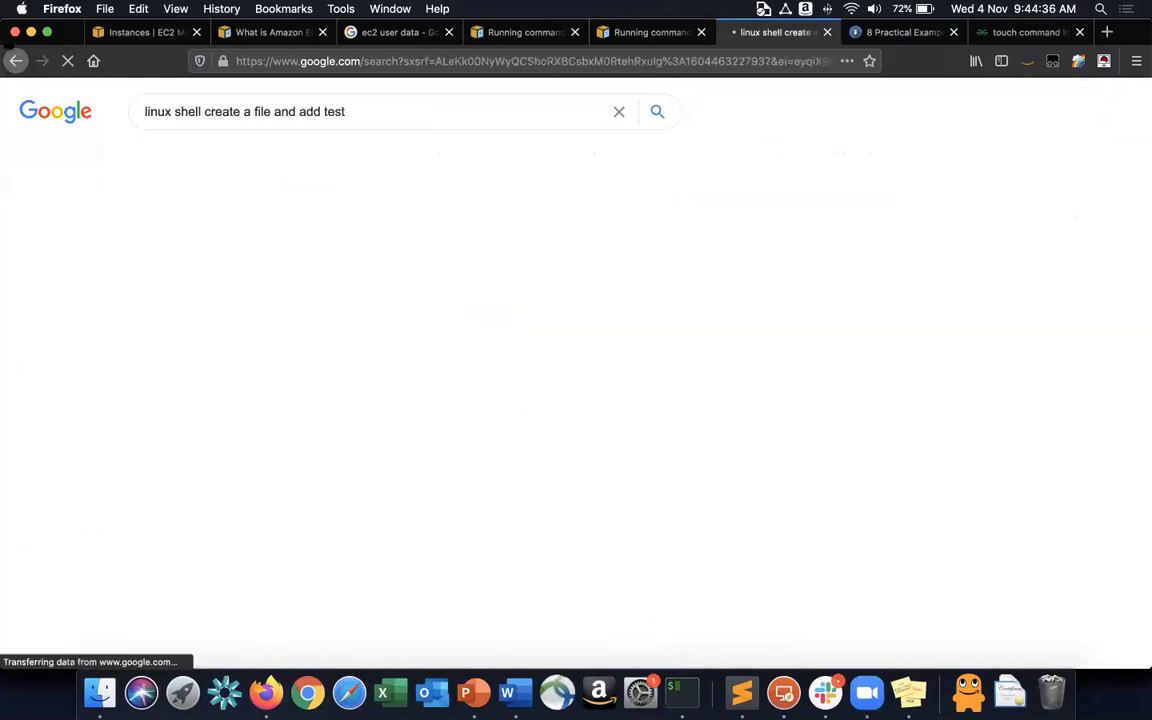
Correct the last word of the search query to "text" and run the search again.
left_click(340, 112)
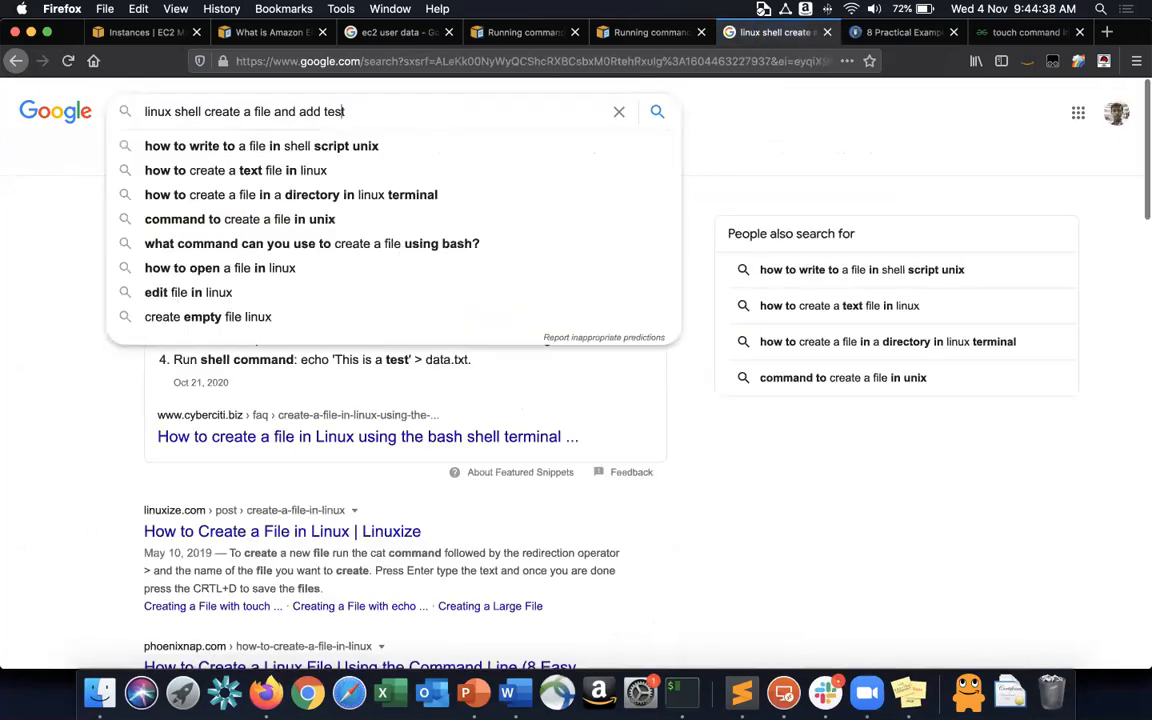
key("BackSpace")
key("BackSpace")
type("xt")
key("Return")
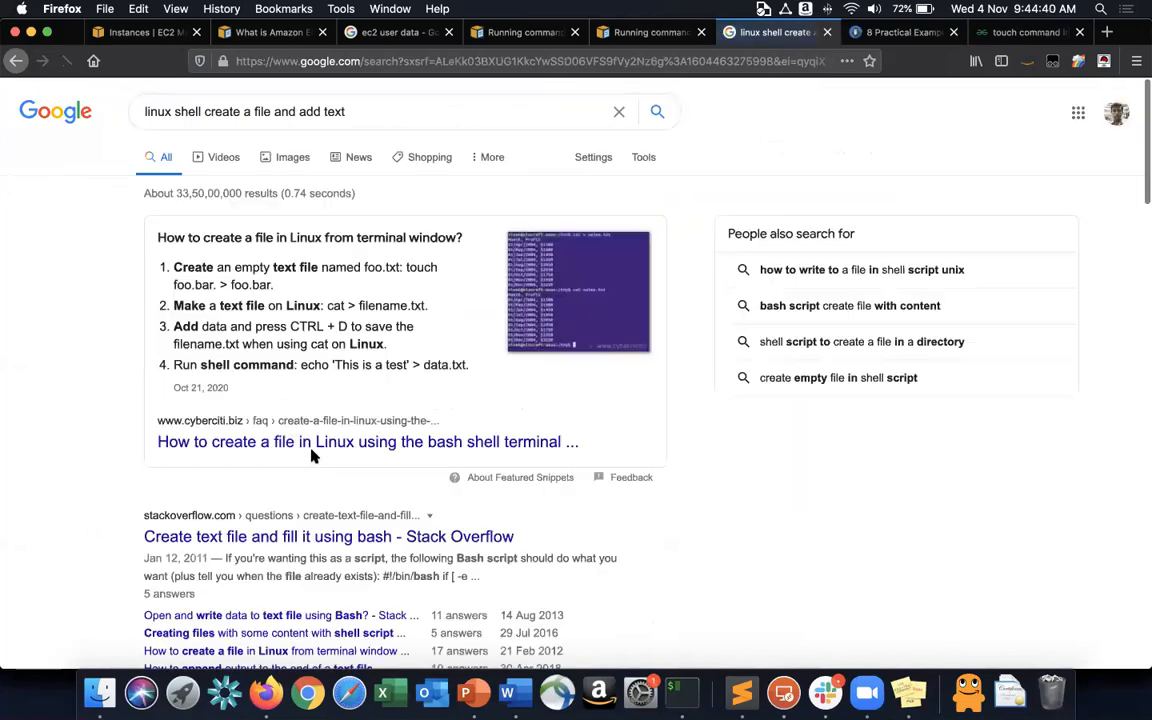
Open the cyberciti.biz article on creating a file with the bash shell in a new tab and read its terminal window steps.
left_click(321, 451, "super")
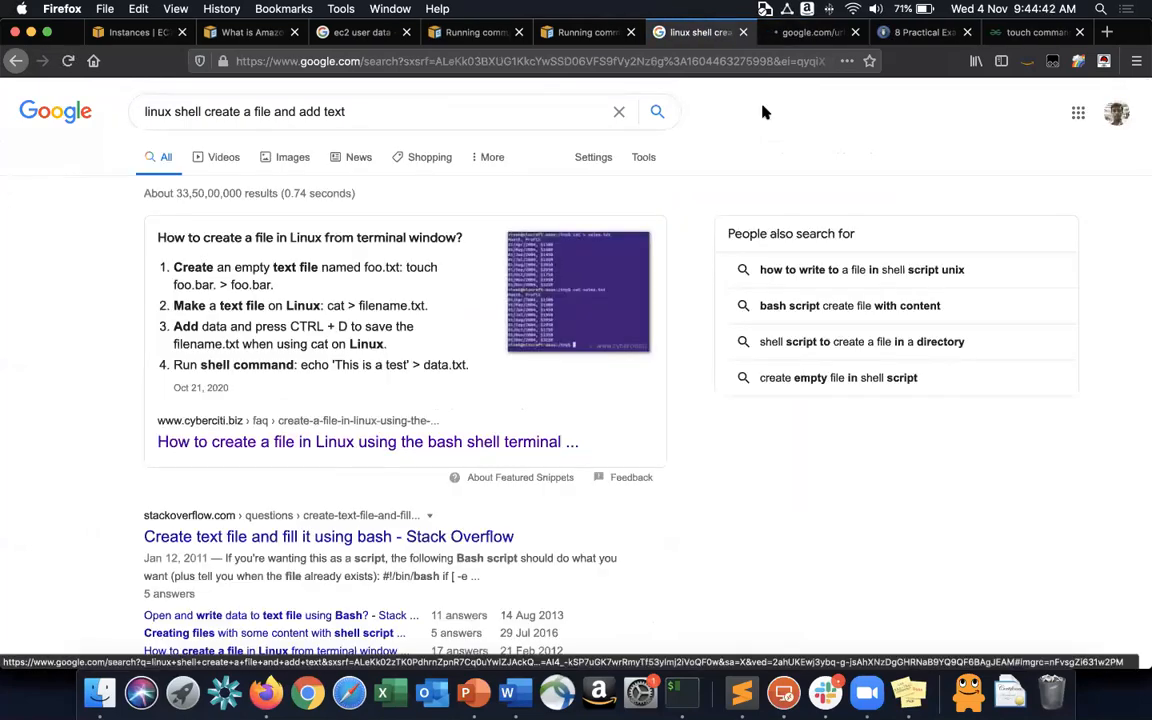
left_click(800, 32)
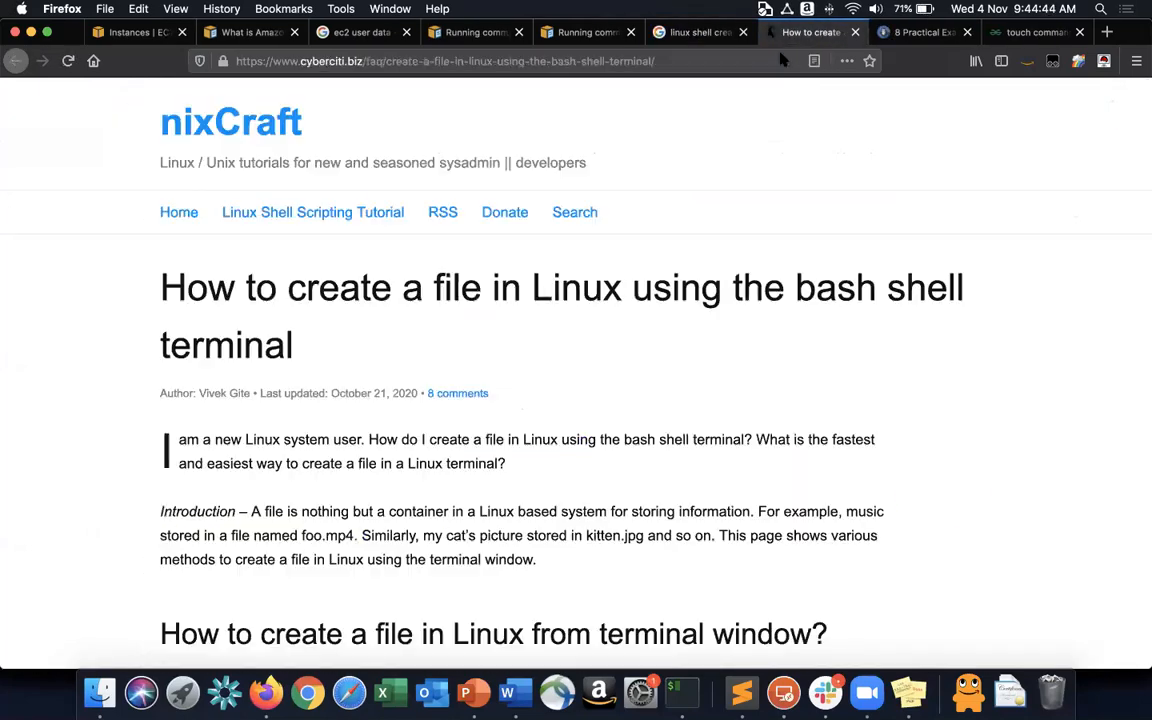
scroll(591, 359, "down", 3)
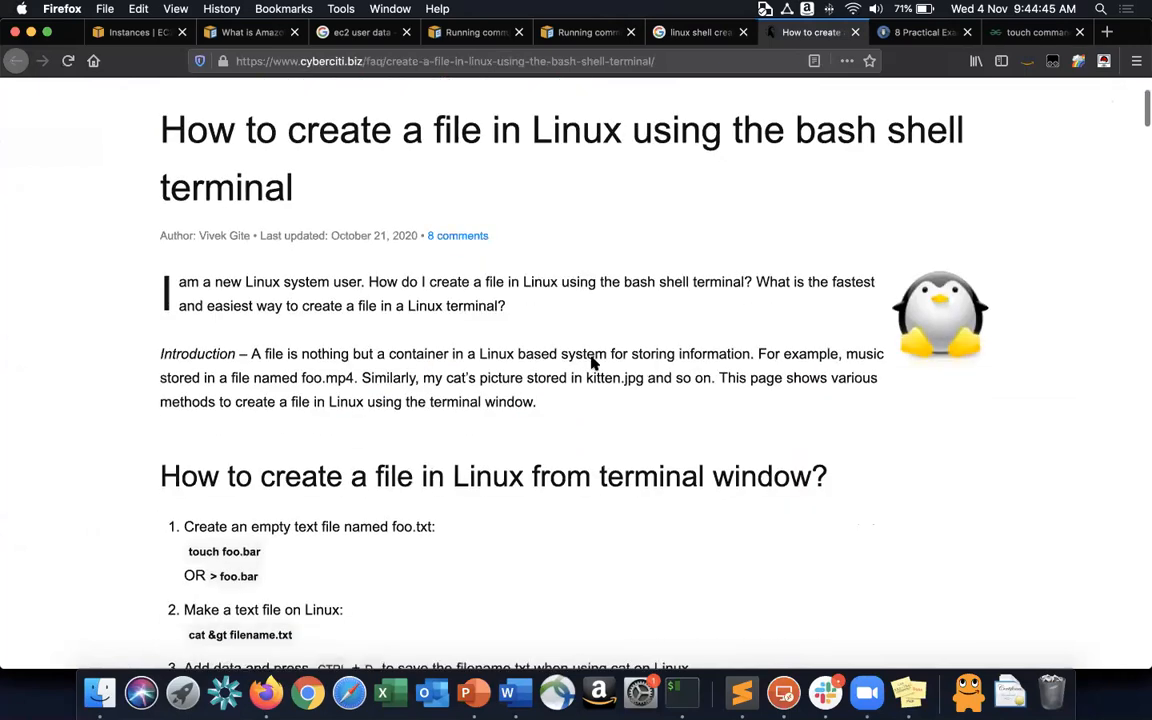
scroll(592, 362, "down", 4)
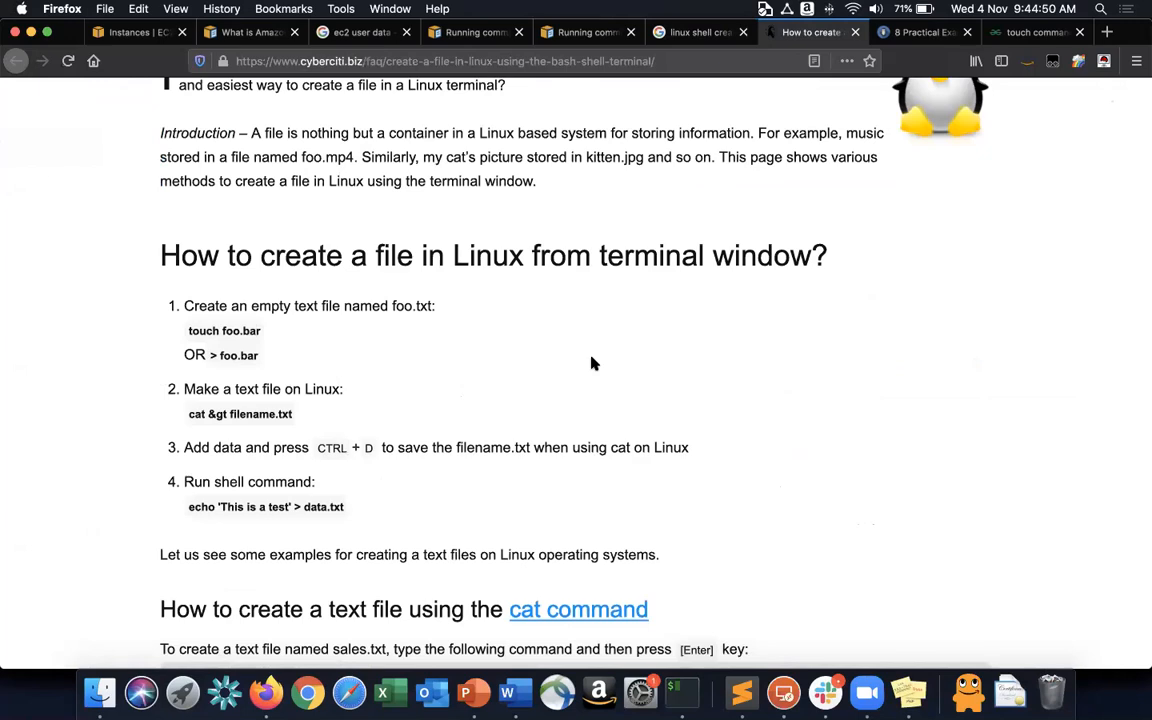
Following the article's echo example, try writing '<html>Hello World</html>' to index1.html with echo in the PuTTY terminal.
scroll(591, 363, "down", 2)
left_click_drag(185, 382, 372, 386)
left_click(371, 385)
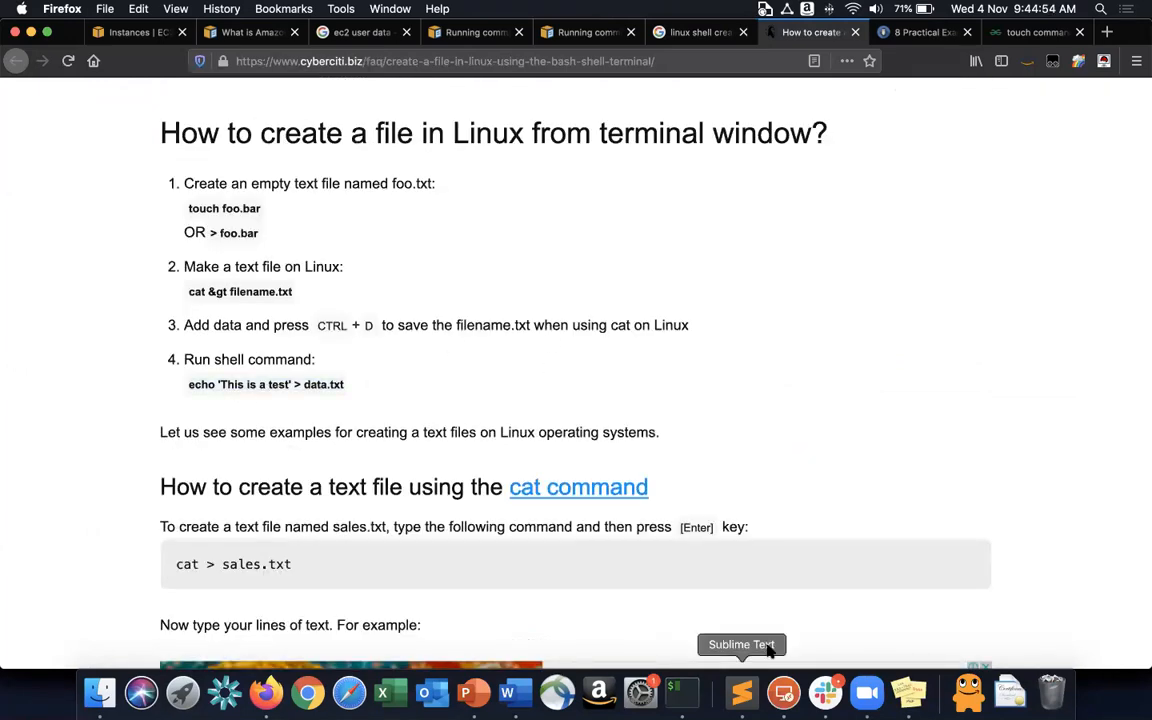
key("ctrl+Right")
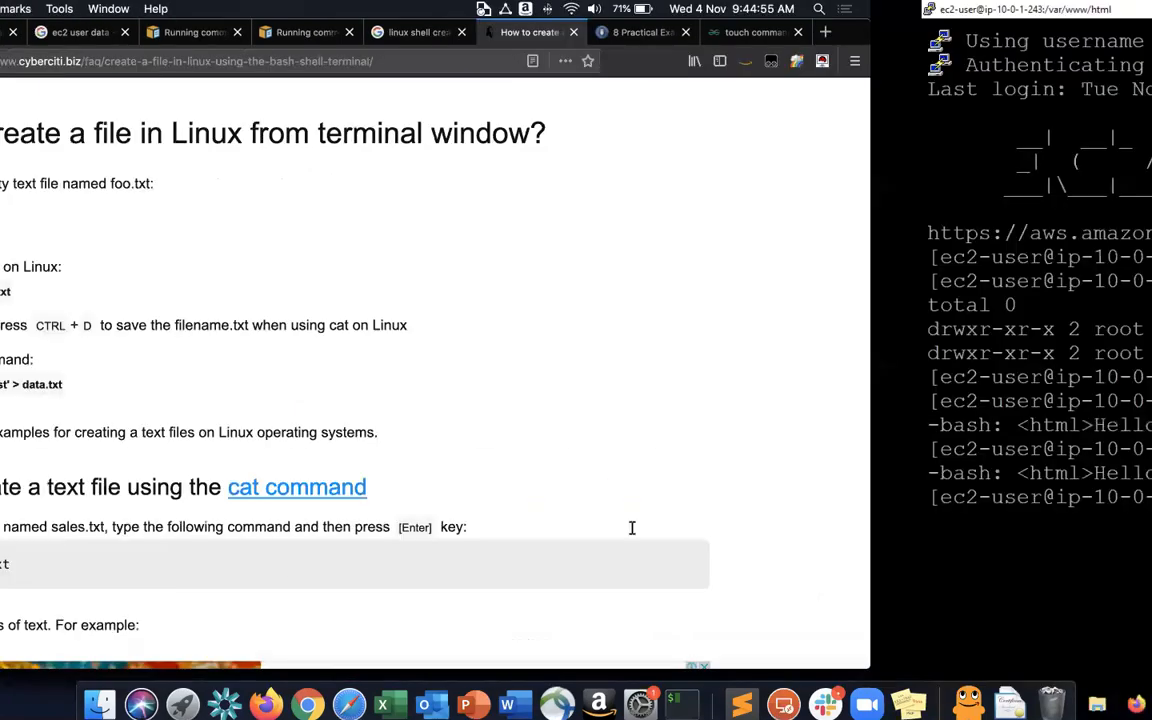
type("echo")
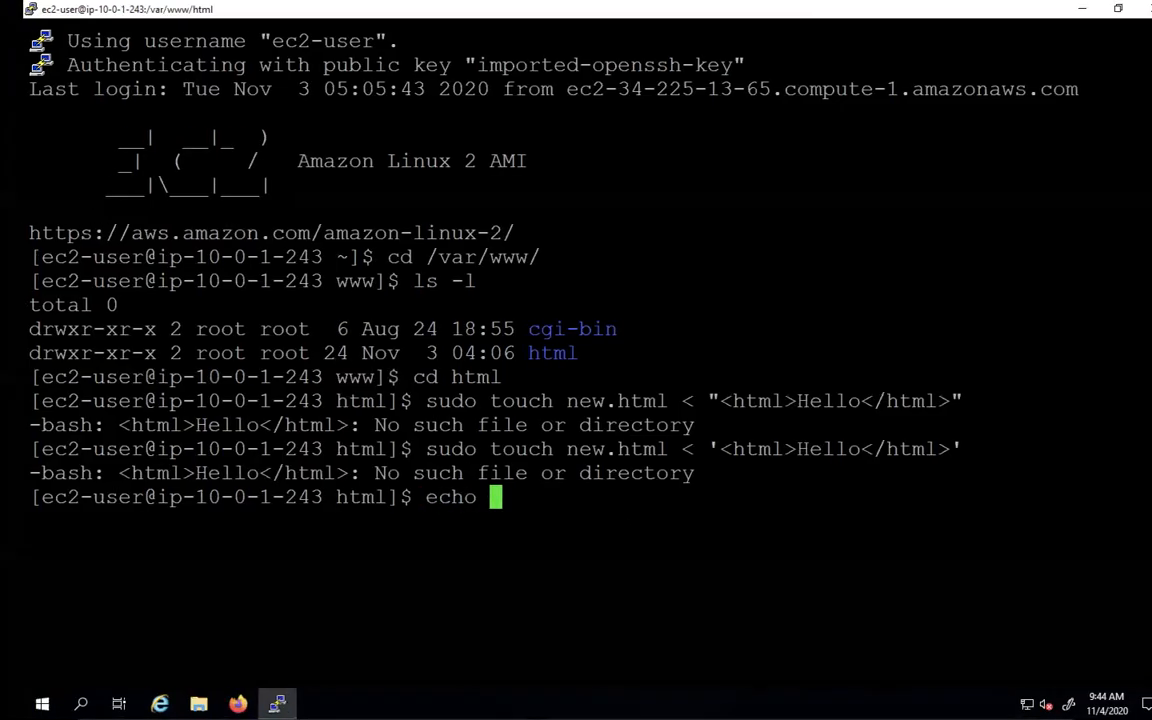
key("ctrl+Left")
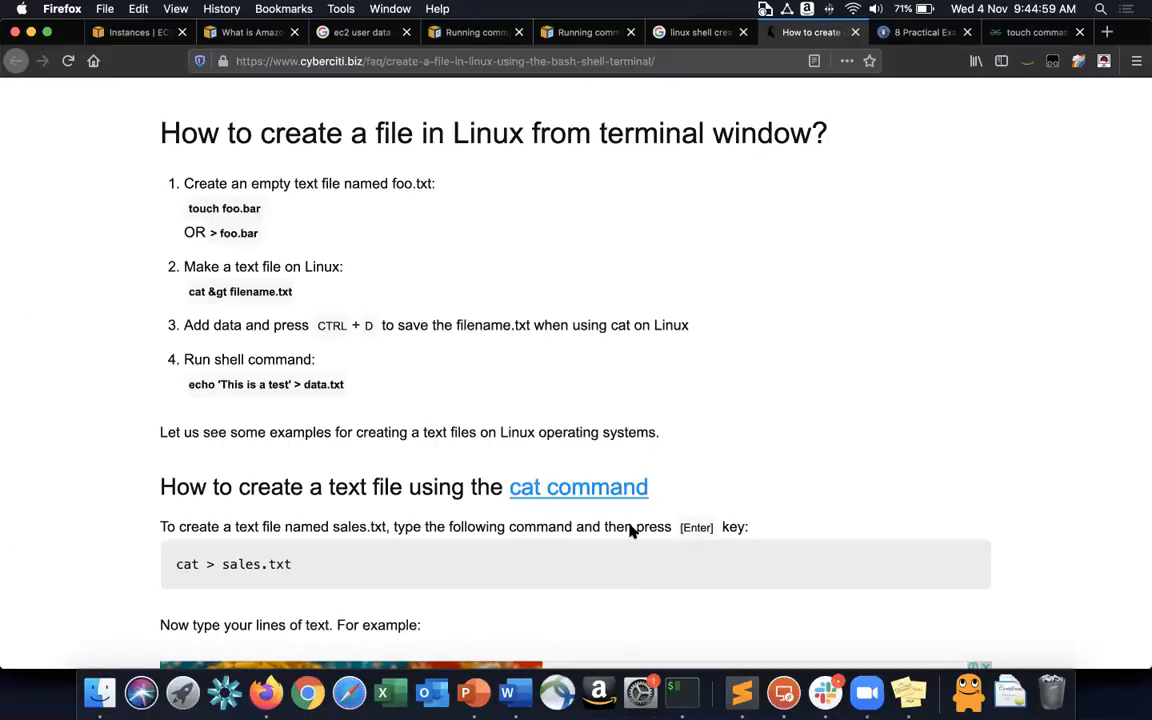
key("ctrl+Right")
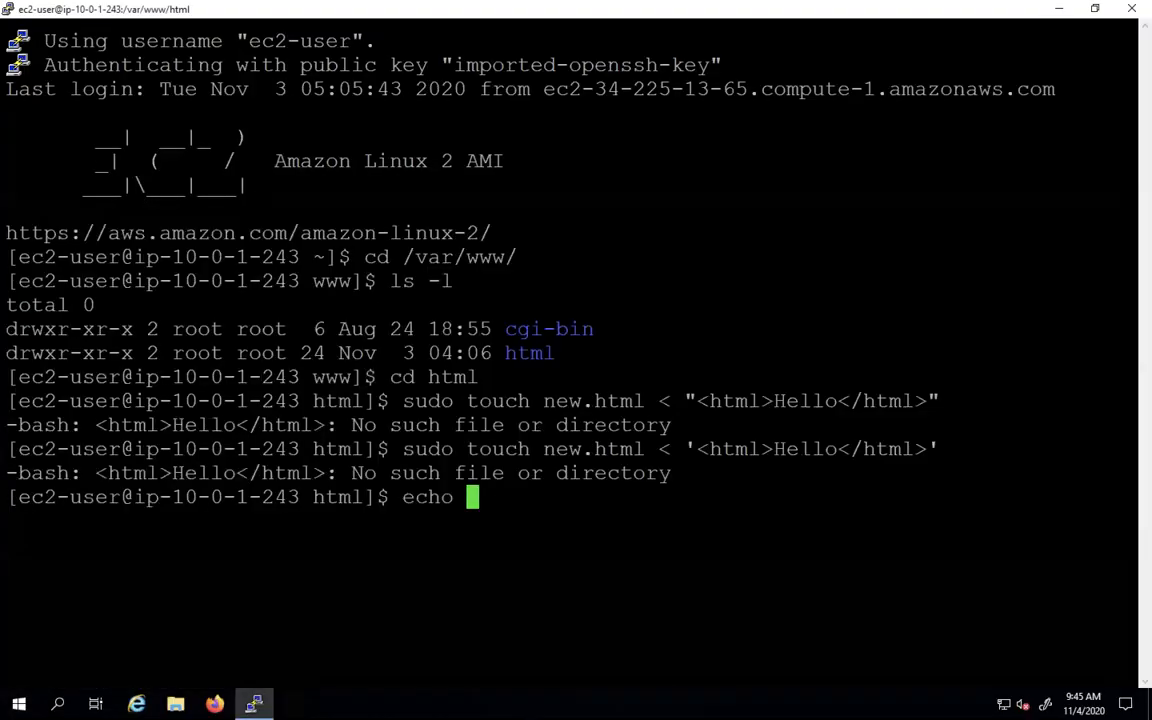
type("'<html>Hello W")
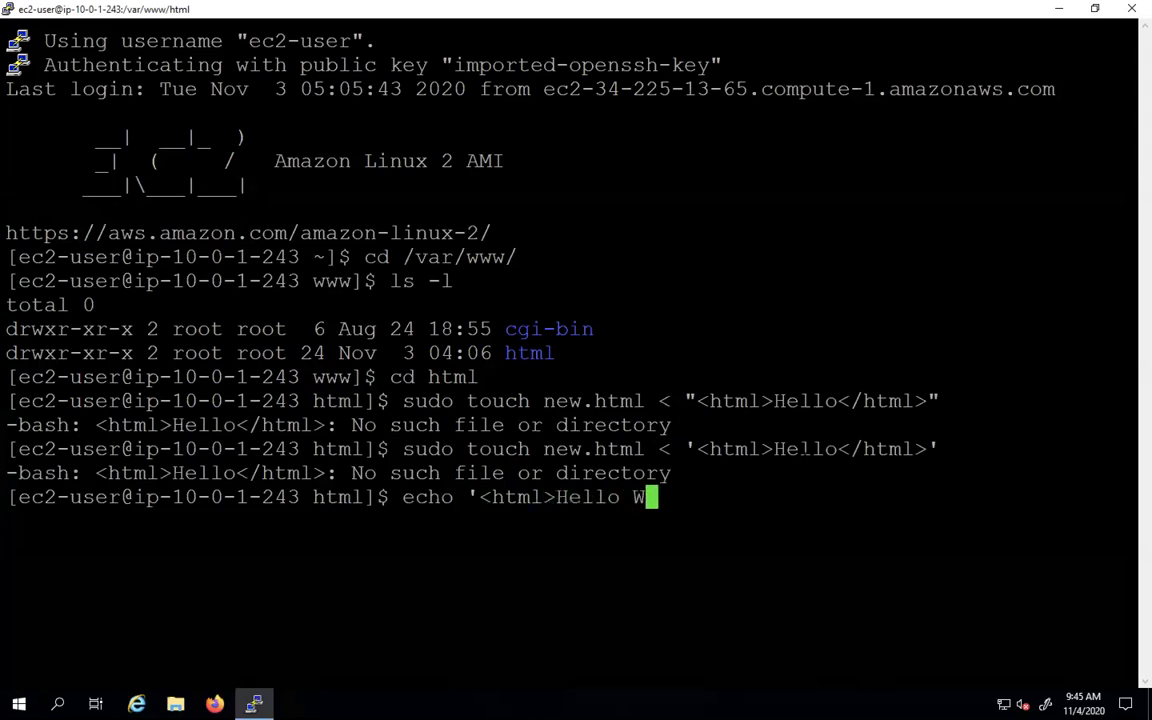
type("orld</html>")
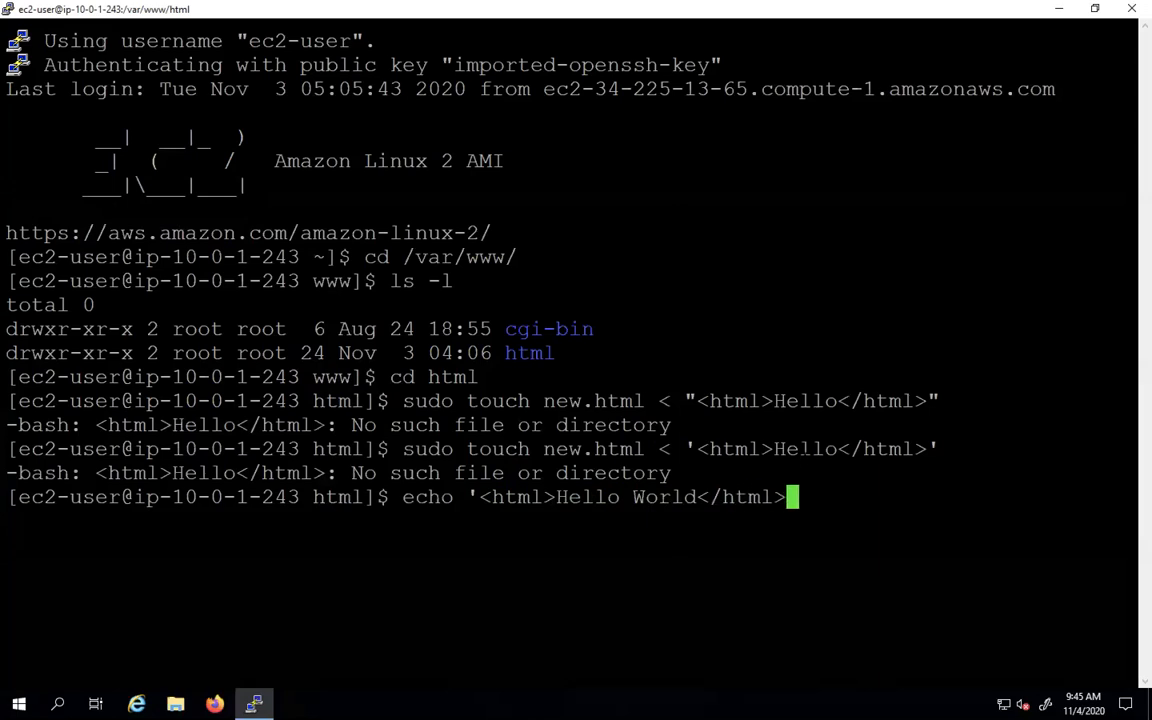
type("' > ")
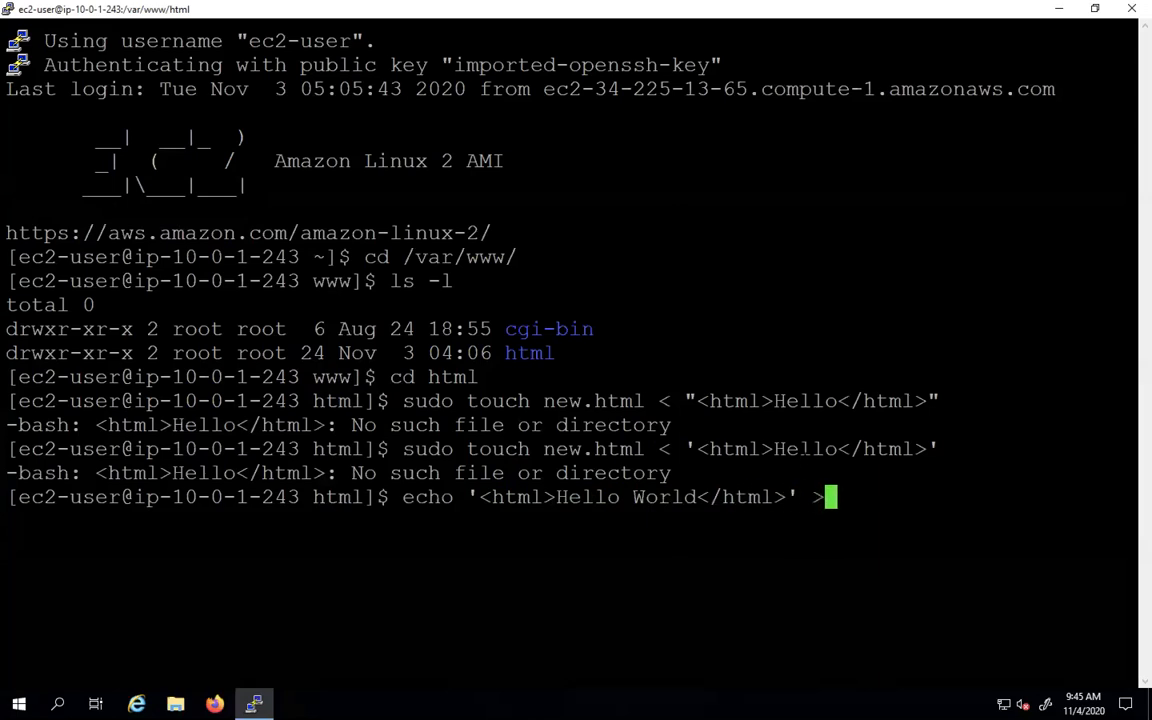
type("index1")
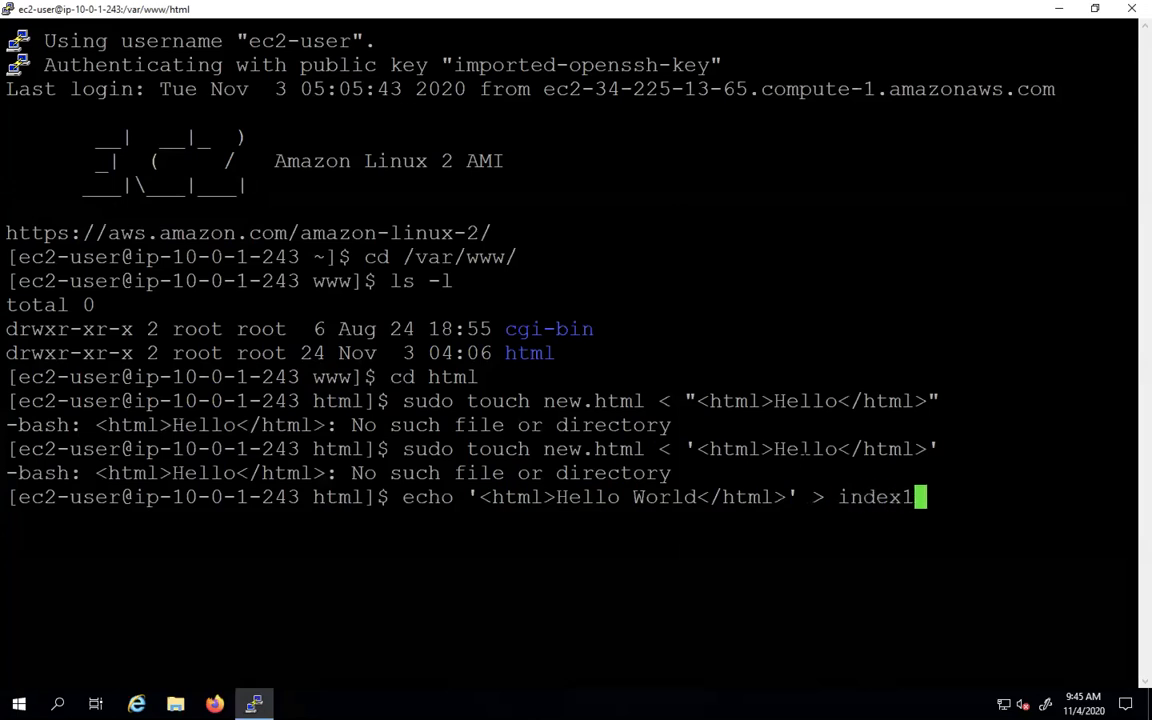
type(".html")
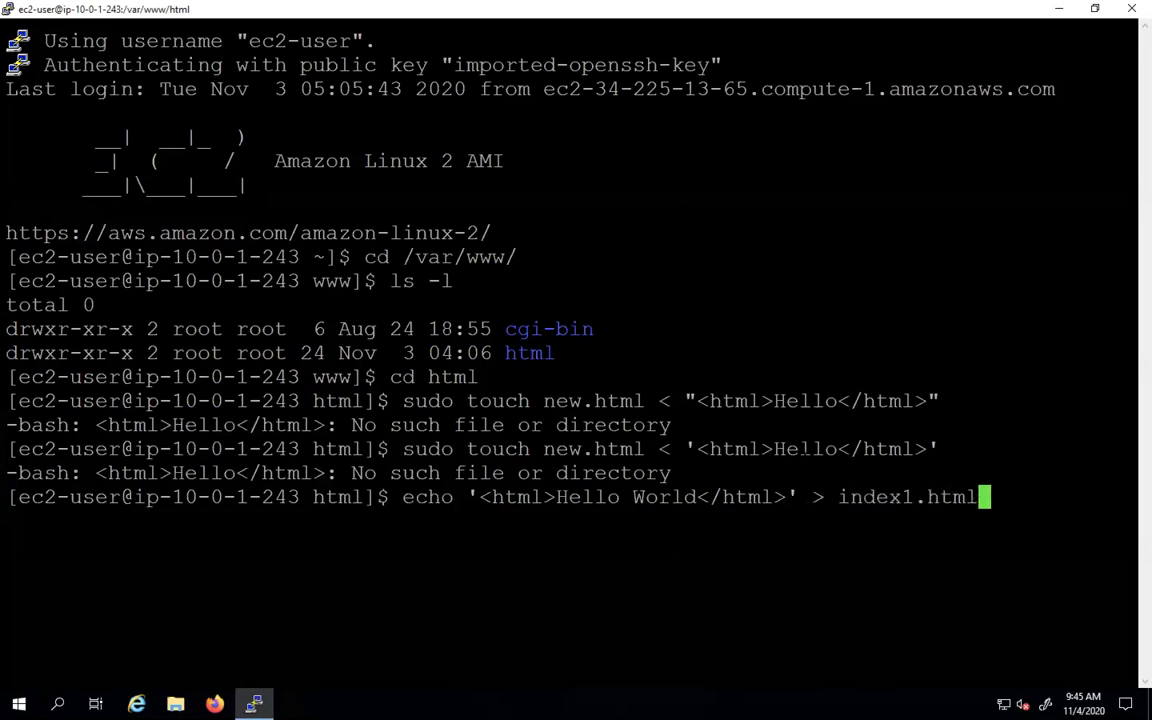
key("Return")
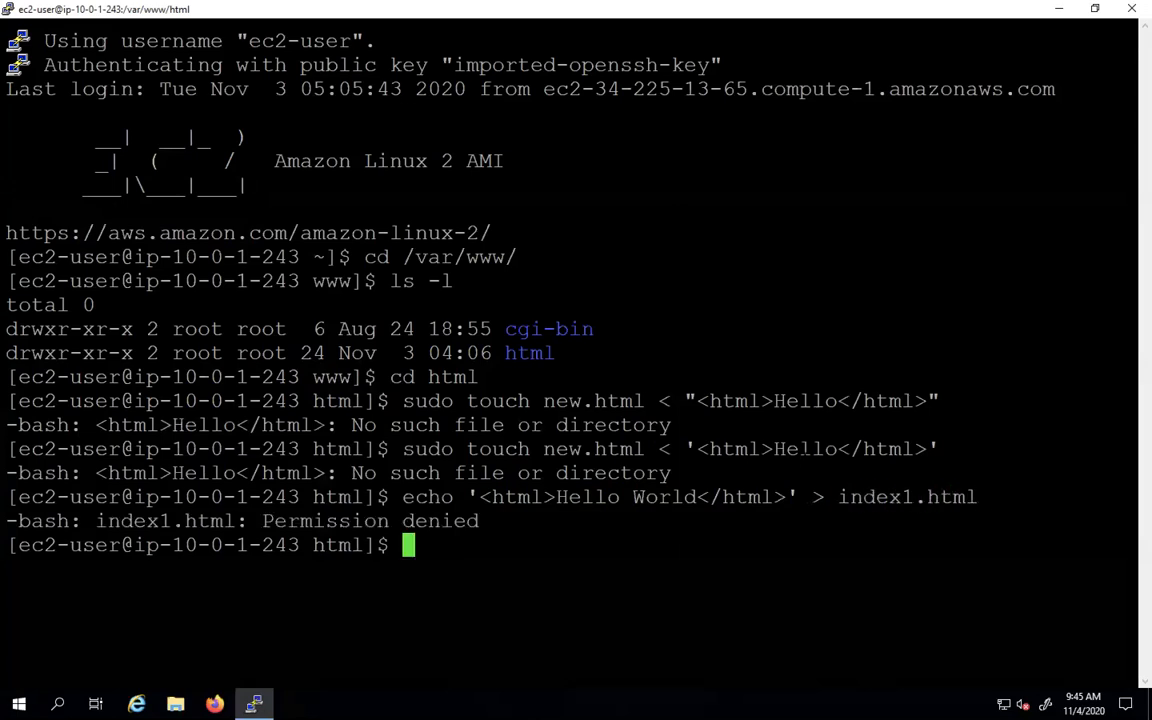
Try the same echo command for index1.html again with sudo in front of it.
key("Up")
key("Left")
key("Left")
key("Left")
key("Left")
key("Left")
key("Left")
key("Left")
key("Left")
key("Left")
key("Left")
key("Left")
key("Left")
key("Left")
key("Left")
key("Left")
key("Left")
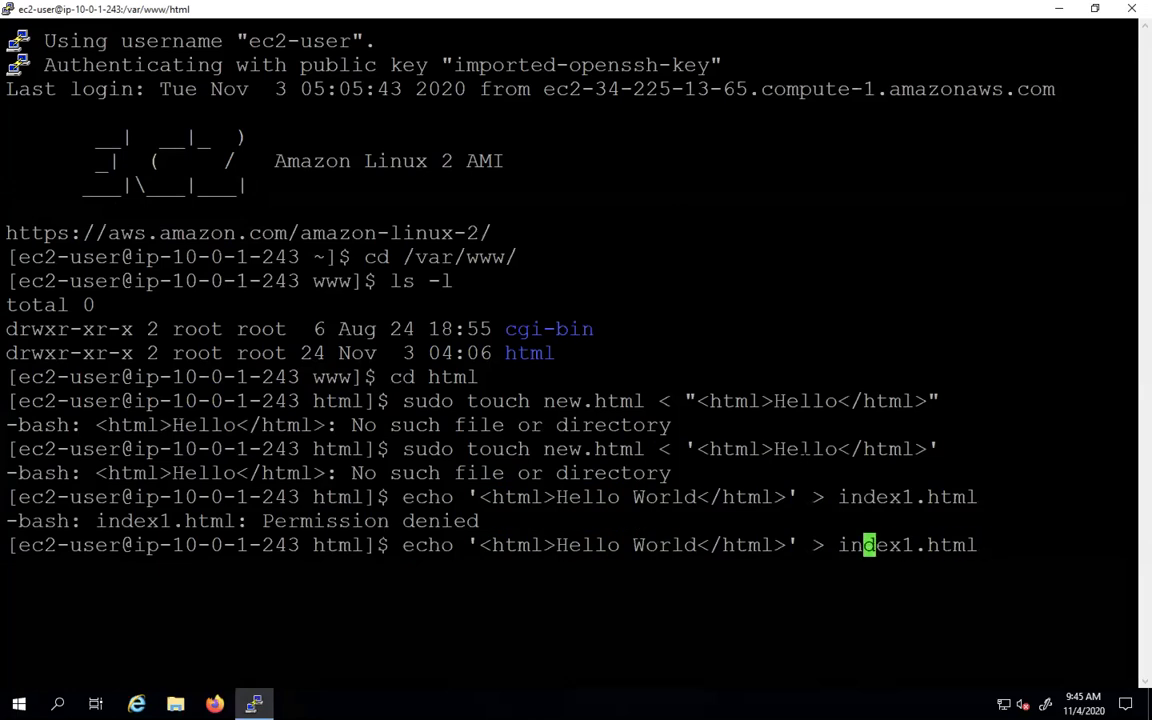
key("Left")
key("Left")
key("Left")
key("Left")
key("Left")
key("Left")
key("Left")
key("Left")
key("Left")
key("Left")
key("Left")
key("Left")
key("Left")
key("Left")
key("Left")
key("Left")
key("Left")
key("Left")
key("Left")
key("Left")
key("Left")
key("Left")
key("Left")
key("Left")
key("Left")
type("sudo")
key("Return")
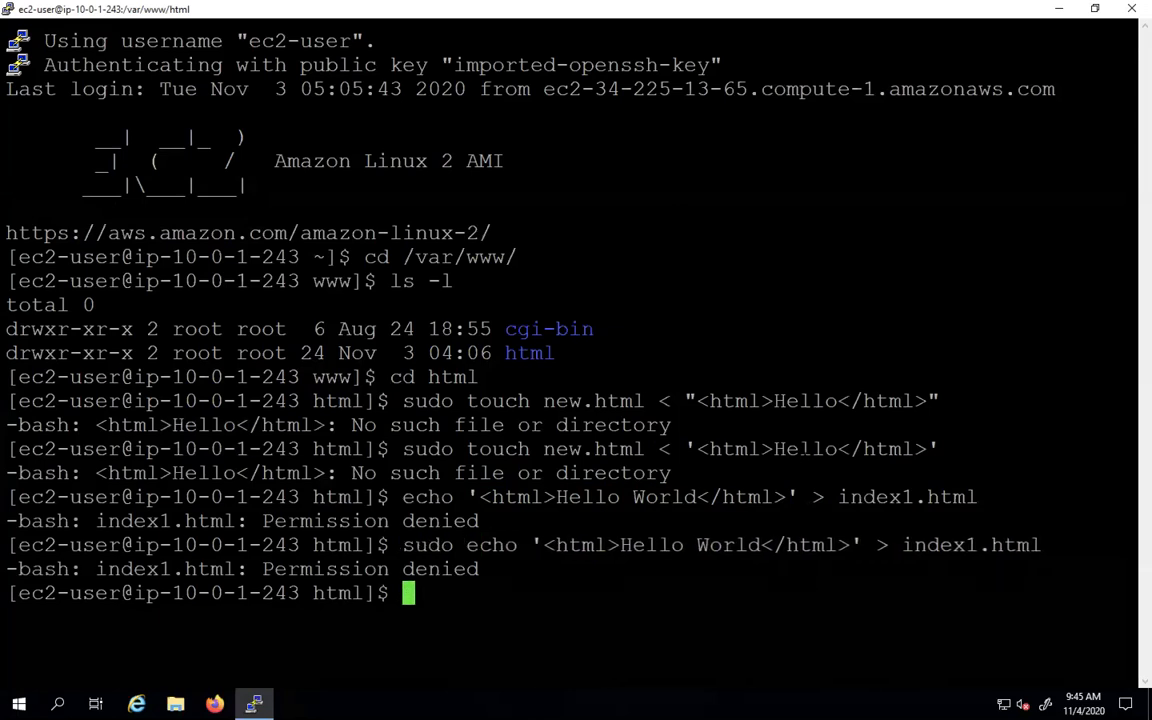
Switch to the root shell with sudo su and run echo '<html>Hello World</html>' > index1.html.
type("sudo su")
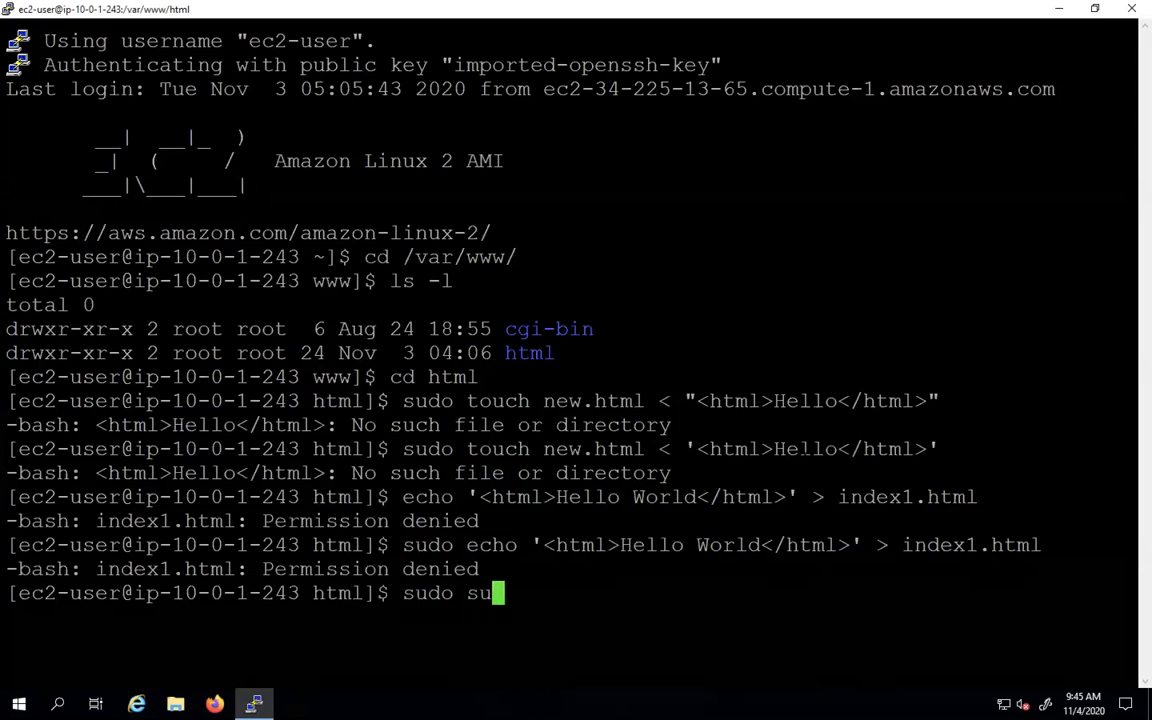
key("Return")
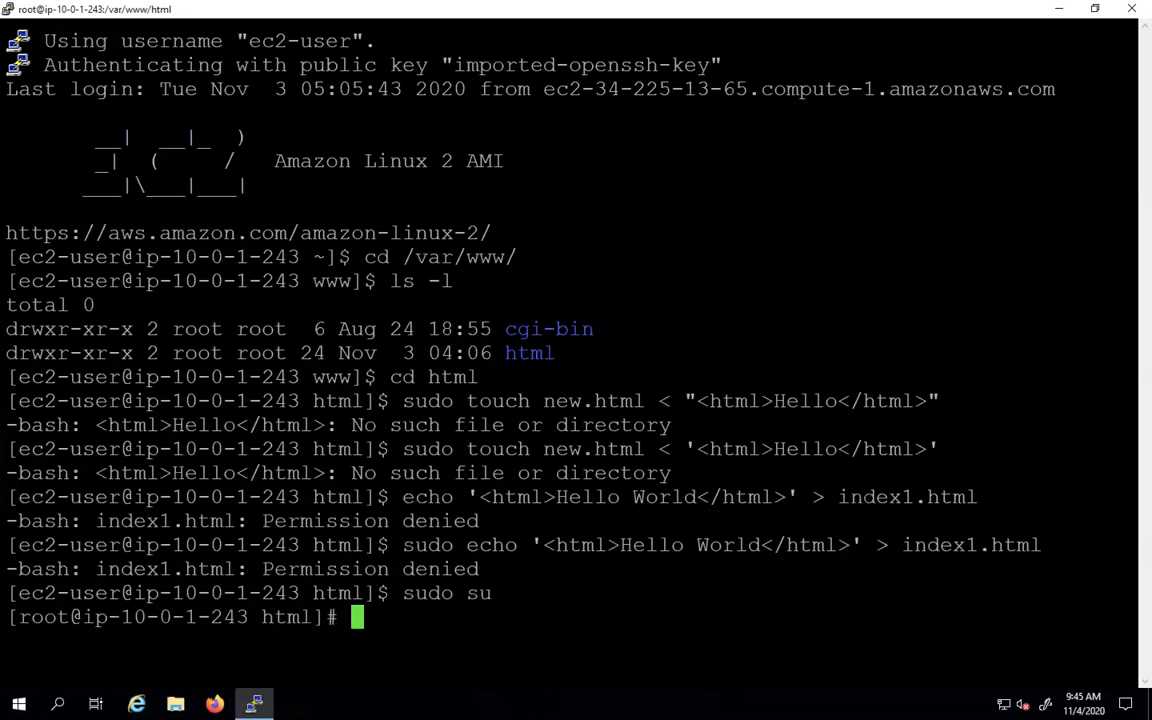
left_click_drag(466, 545, 1030, 545)
left_click(1030, 545)
left_click_drag(466, 545, 1118, 545)
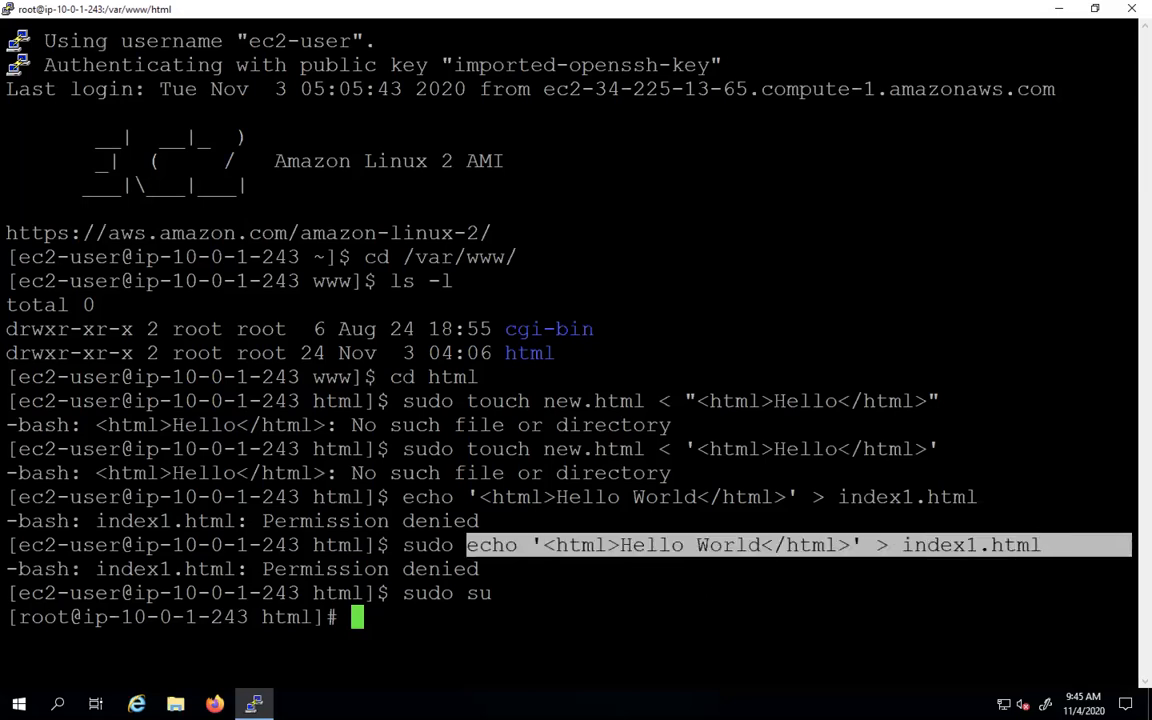
type("echo '<html>Hello World</html>' > index1.html")
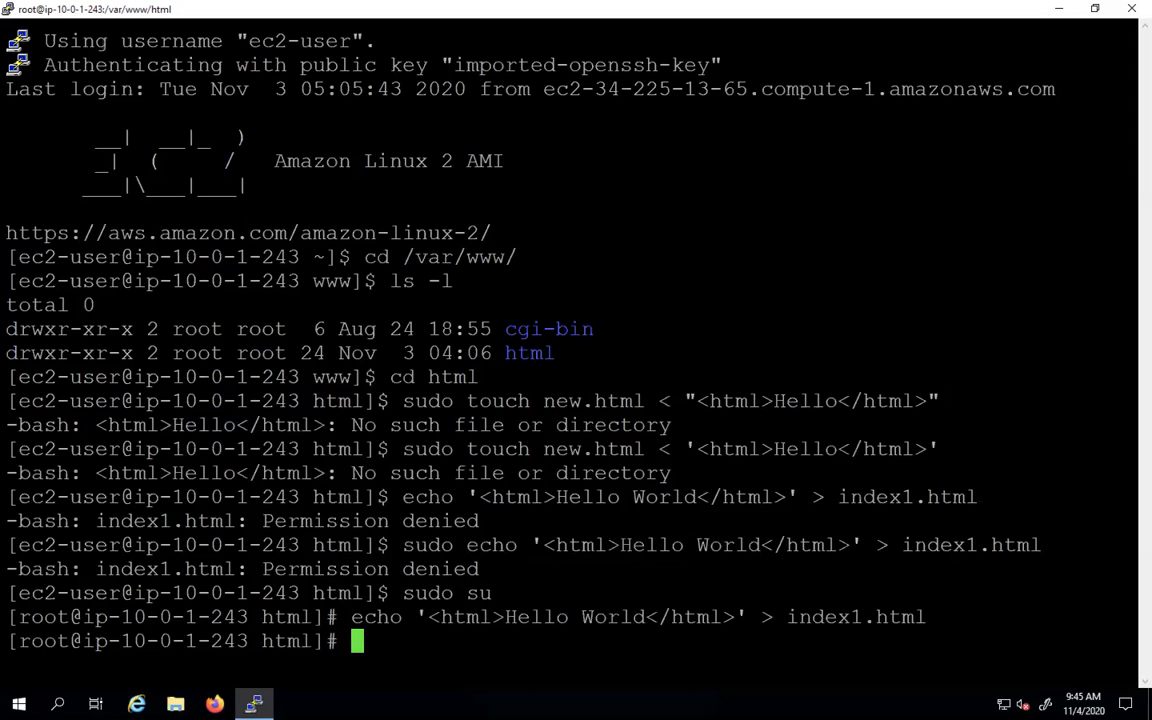
List the html directory in long format and display the contents of index1.html with cat.
type("ls -l")
key("Return")
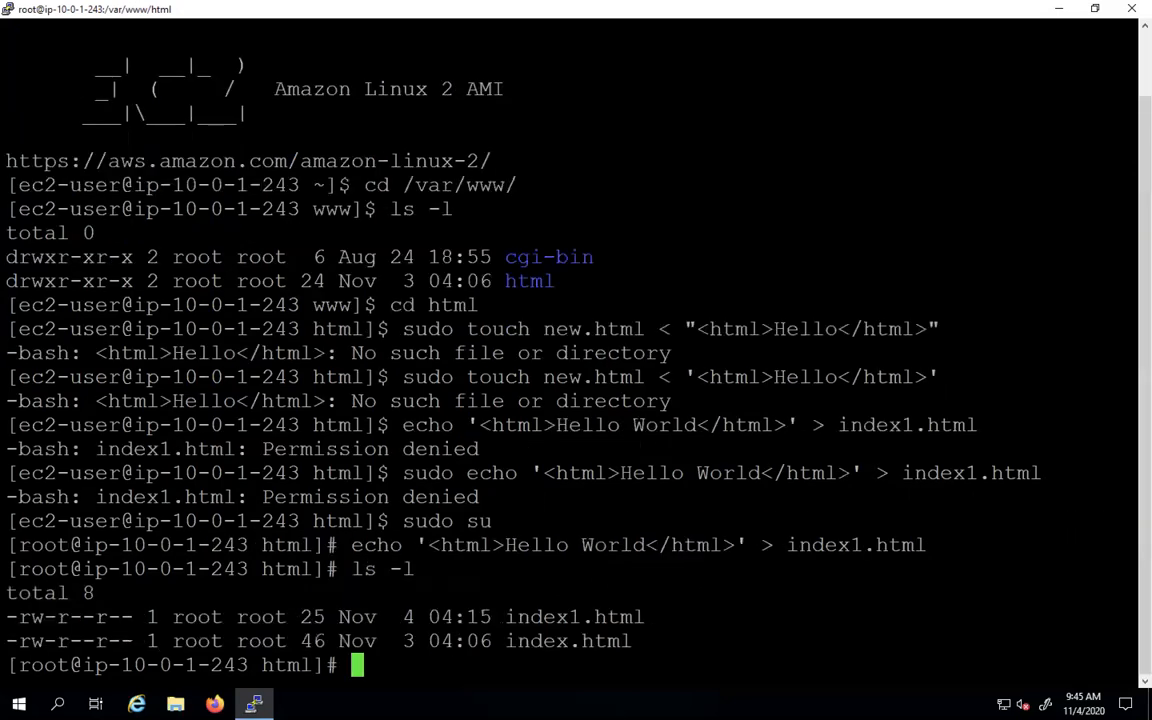
type("cat")
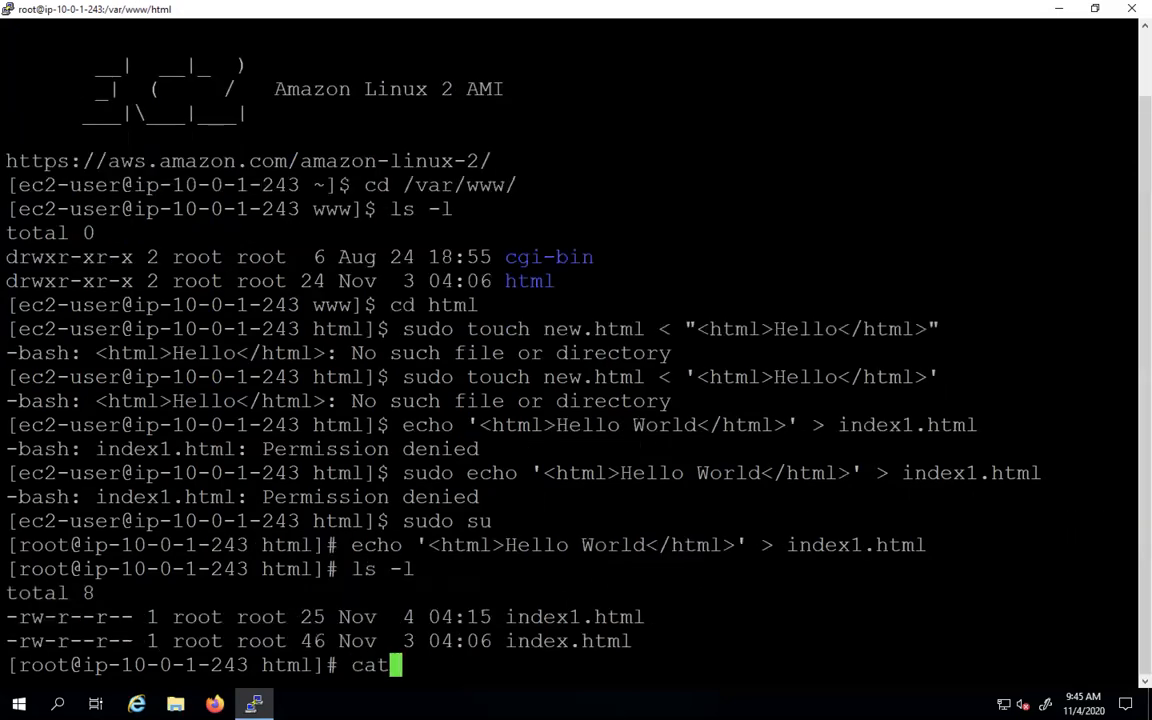
type(" index1.html")
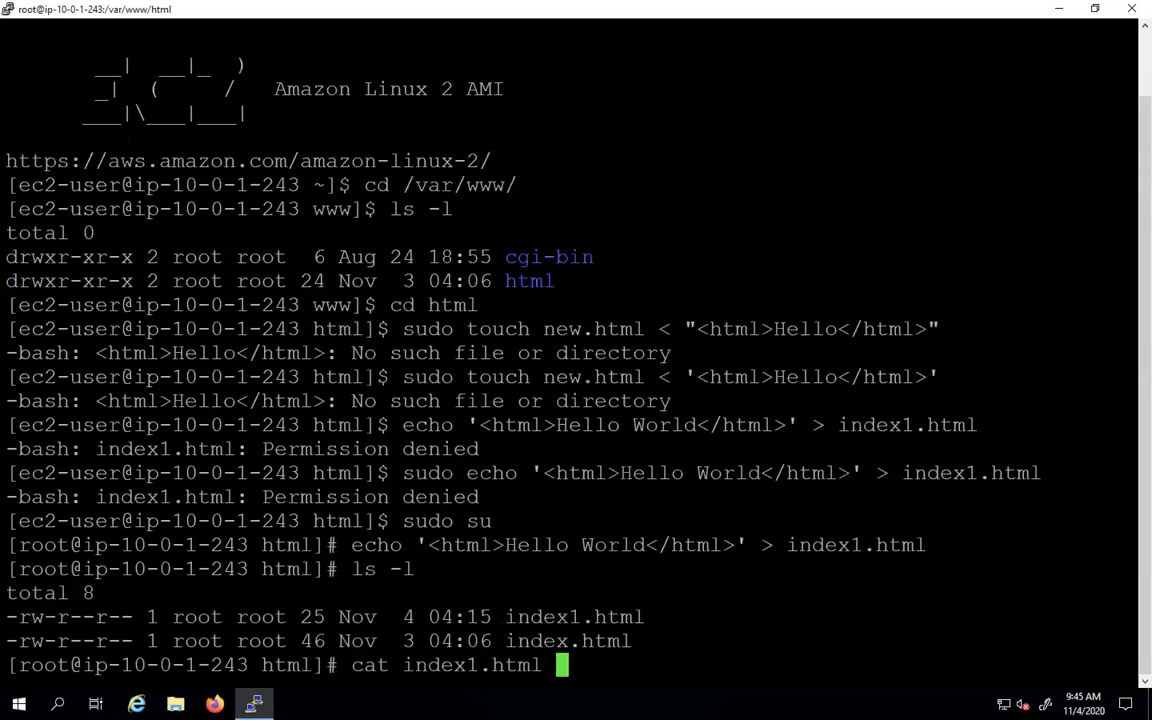
key("Return")
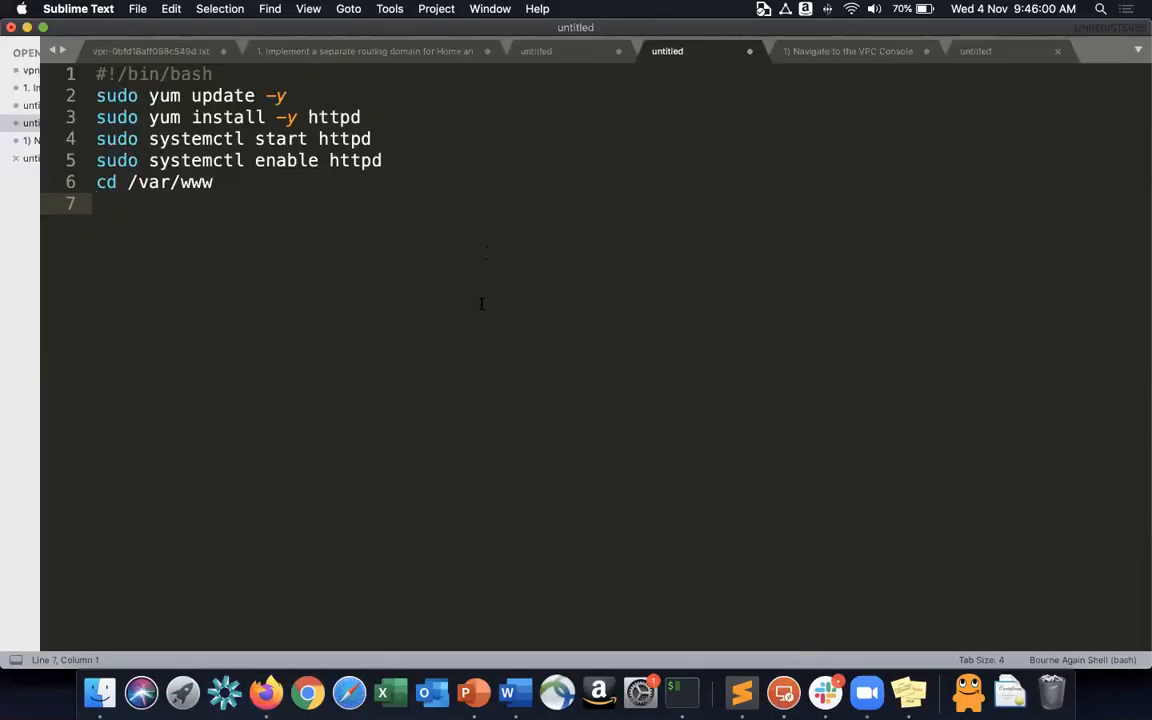
Switch to the bash script in Sublime Text and add the line "sudo su" below "cd /var/www".
type("sudo sudo")
key("BackSpace")
key("BackSpace")
key("Return")
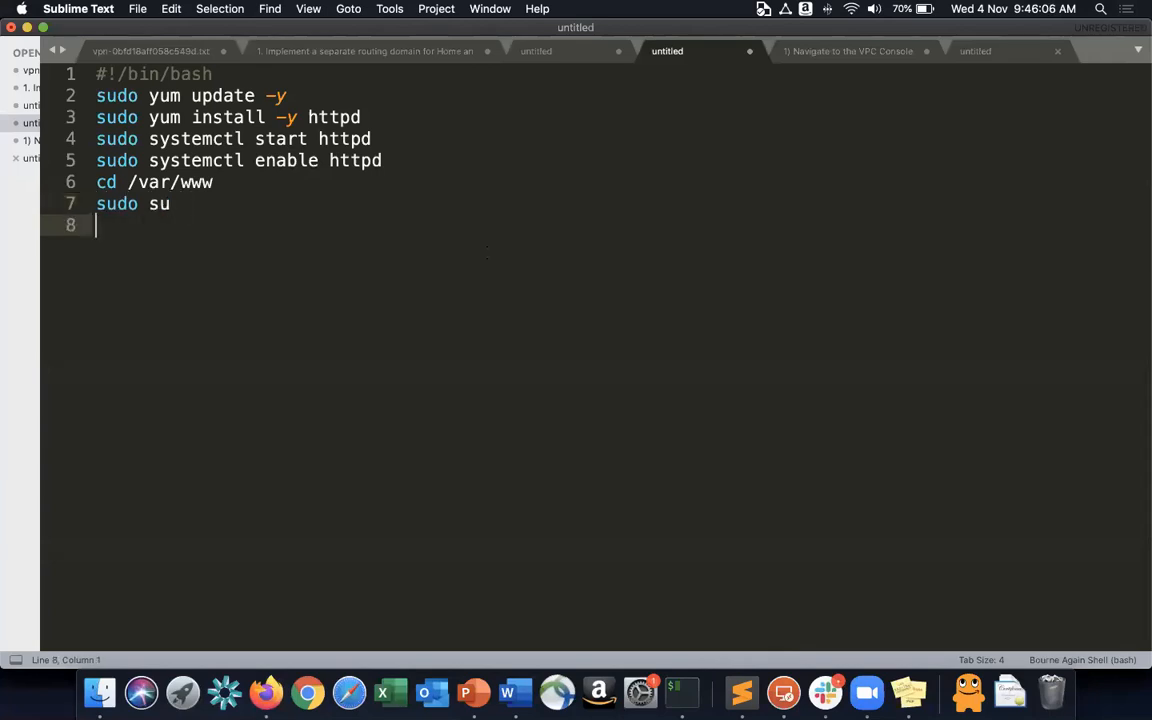
Add the script line echo '<html><h1>Hello RPL Champs!!</h1></html>' > index.html below "sudo su".
type("echo '<html><h1>Hello RPL Champs!!")
key("BackSpace")
type("</ht")
type("1")
key("BackSpace")
key("BackSpace")
type("1></html")
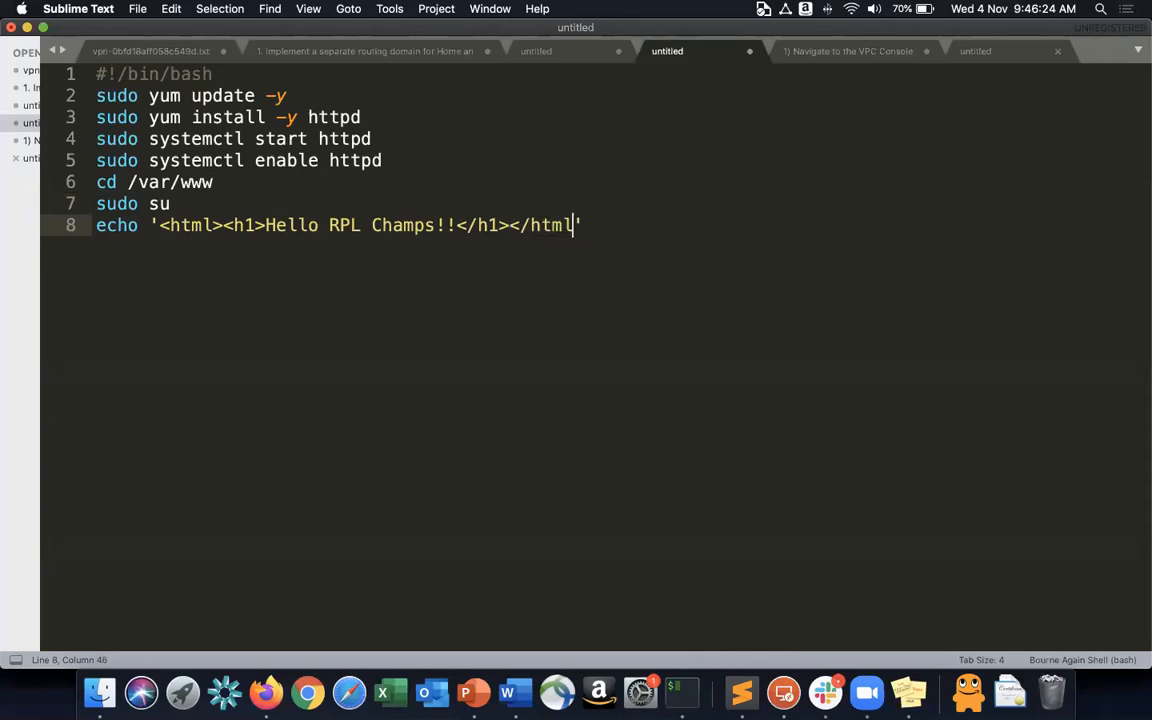
type(">")
key("Right")
type("> index.,")
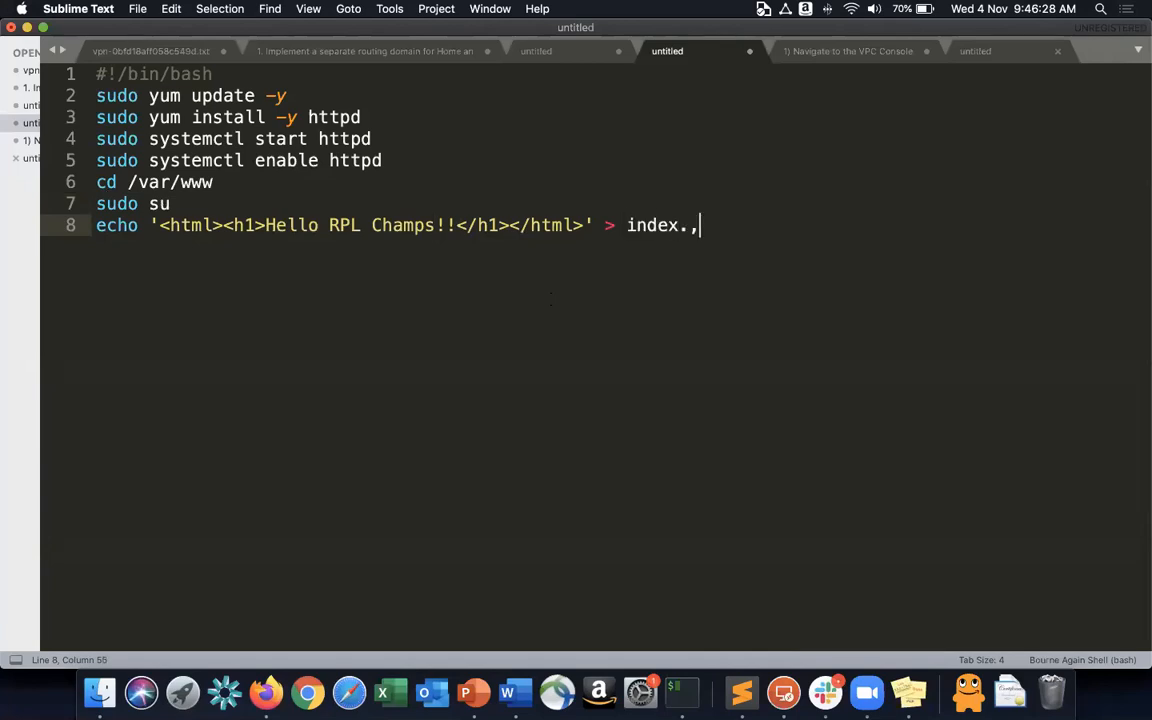
key("BackSpace")
key("BackSpace")
type(".ht")
key("Return")
key("Return")
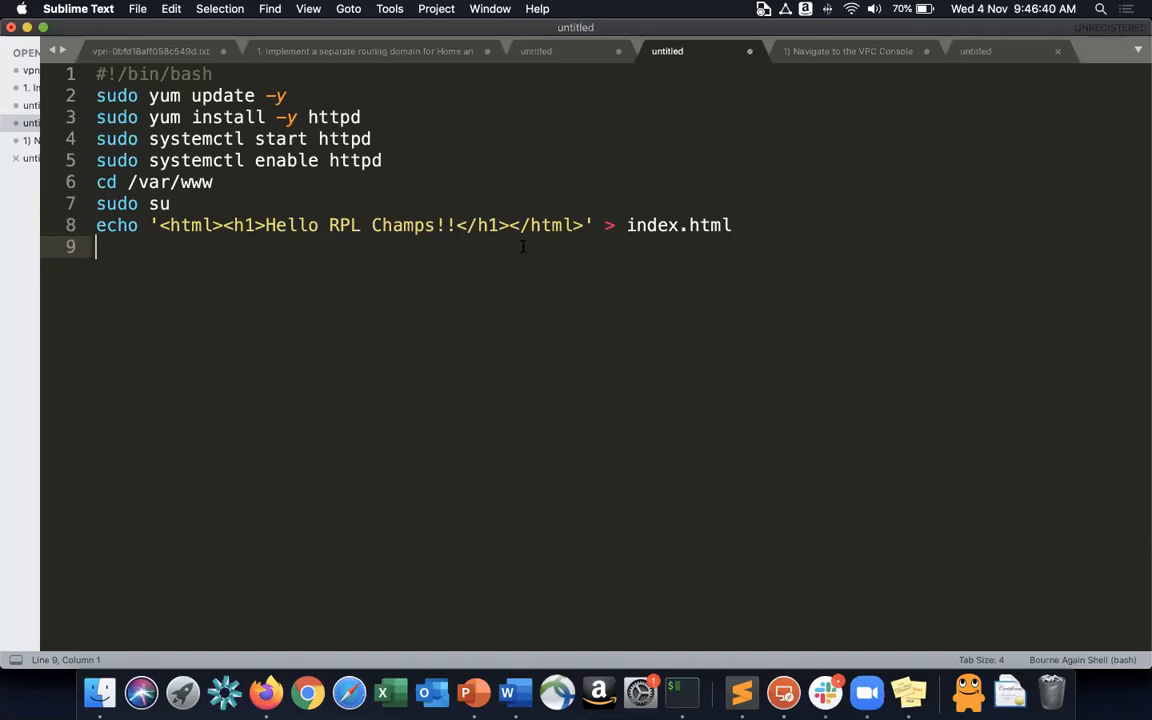
Add "sudo service httpd start" as the script's last command.
type("sudo service ")
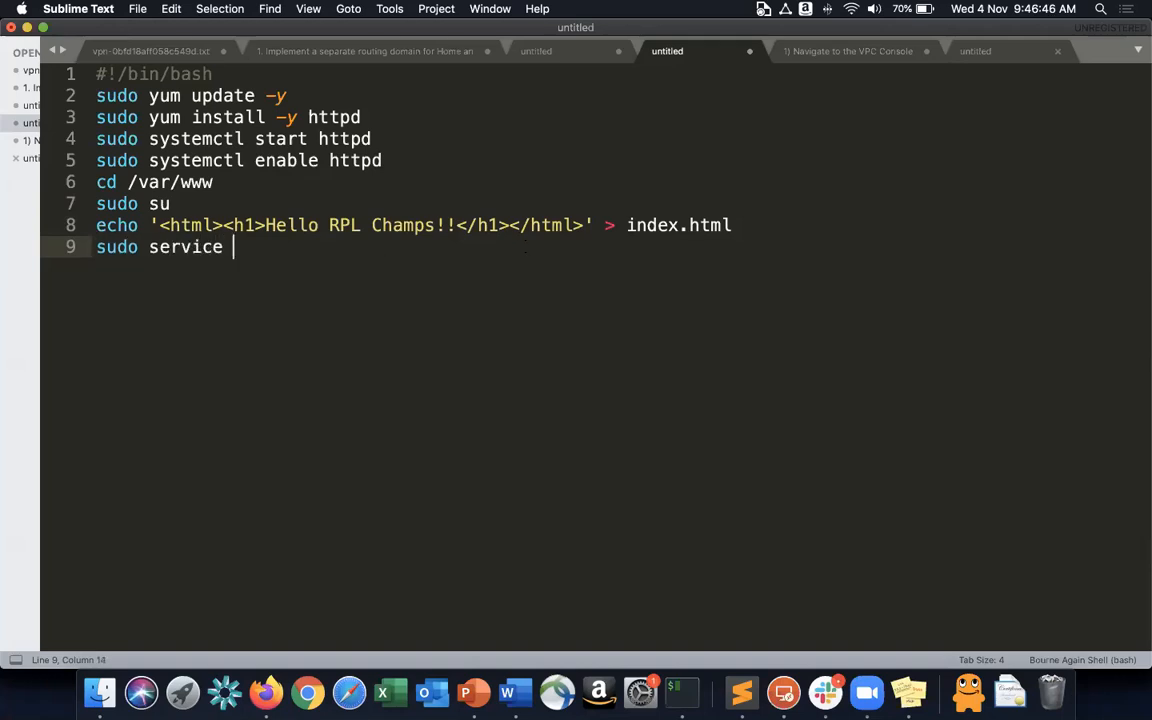
type("httpd start")
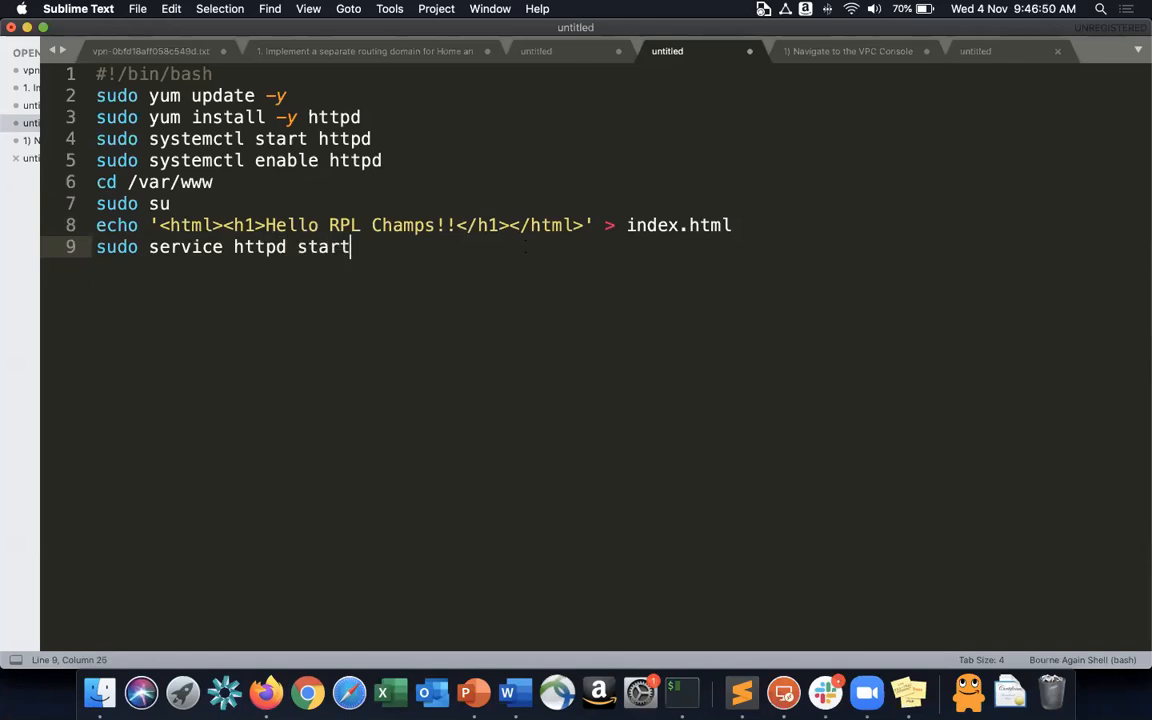
key("Return")
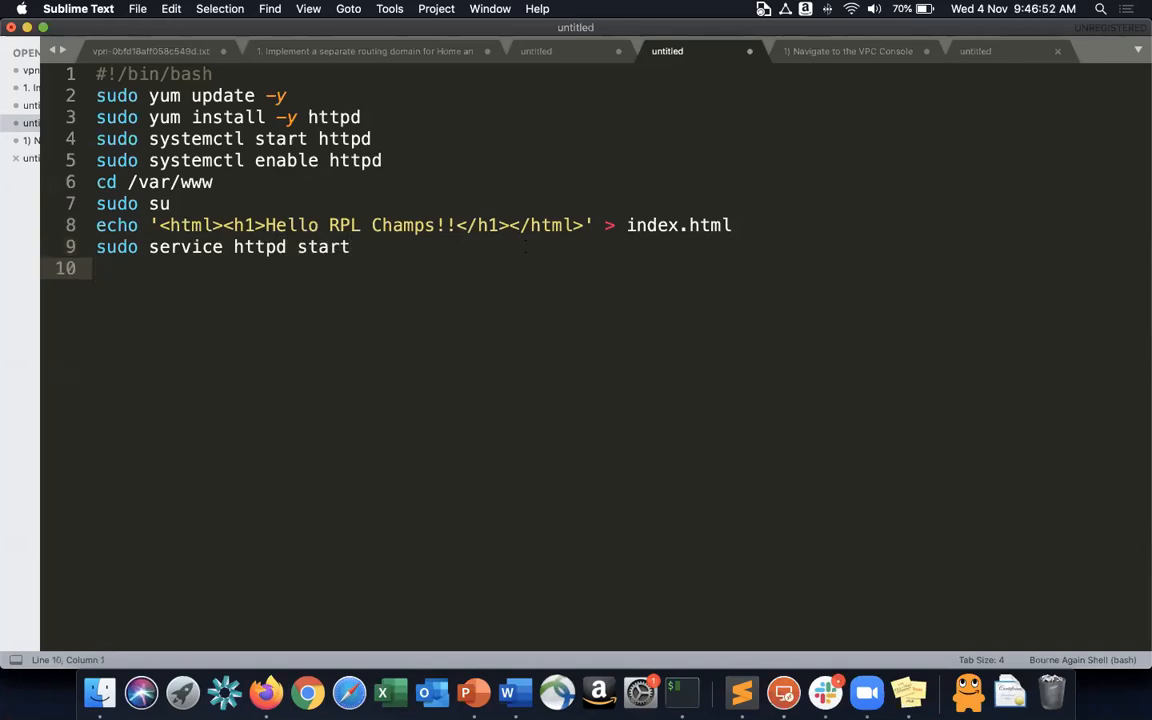
Review the whole bash script line by line, from the shebang to the final httpd command.
key("Up")
key("Up")
key("Up")
key("Up")
key("Up")
key("Up")
key("Up")
key("Up")
key("Up")
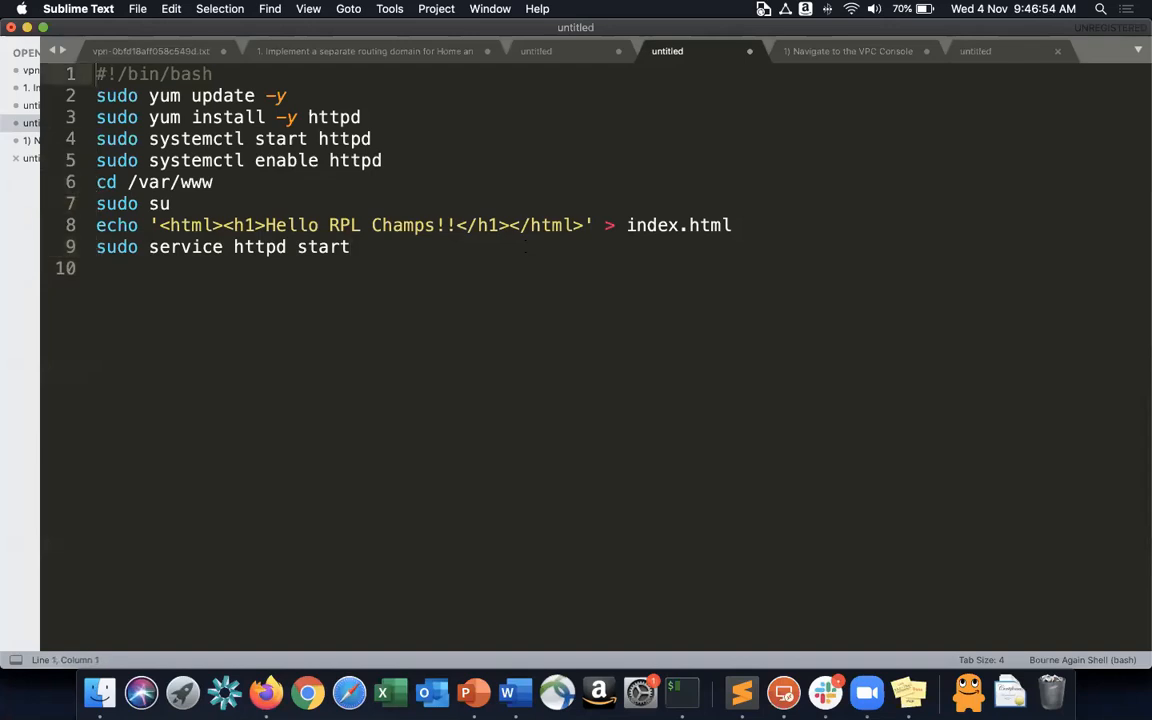
key("shift+Down")
key("shift+Down")
key("shift+Down")
key("shift+Down")
key("shift+Down")
key("shift+Down")
key("shift+Down")
key("shift+Down")
key("shift+Down")
key("Down")
key("Up")
key("Up")
key("Up")
key("Up")
key("Up")
key("Up")
key("Up")
key("Up")
key("Up")
Copy the script's "sudo systemctl start httpd" line and run it in the cleared PuTTY terminal.
key("Down")
key("Down")
key("Down")
key("super+shift+Right")
key("super+c")
key("ctrl+Right")
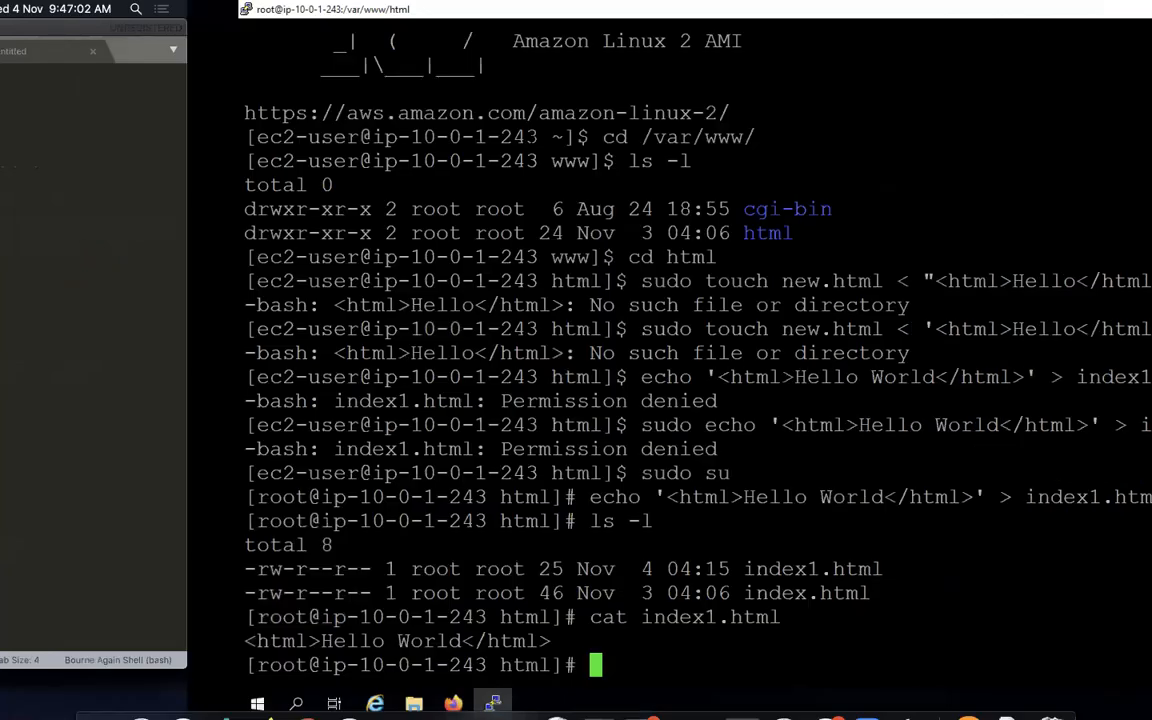
key("ctrl+l")
key("shift+Insert")
key("Return")
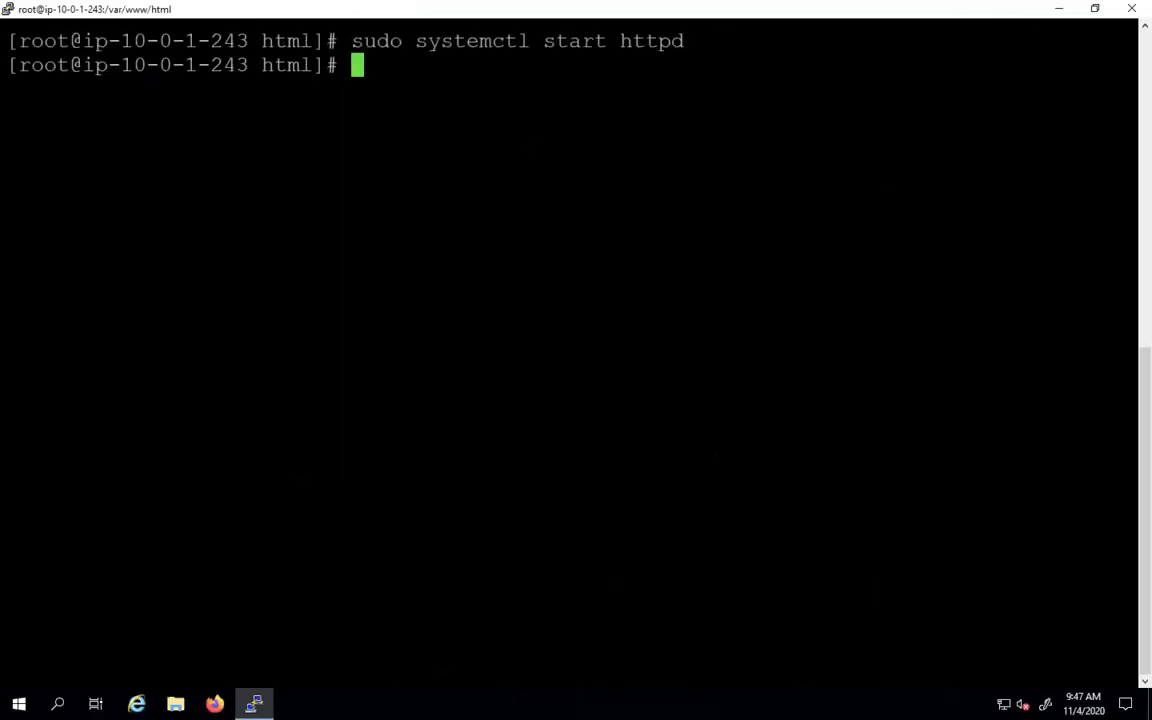
Copy the "sudo systemctl enable httpd" line from the Sublime Text script and run it in the PuTTY terminal.
key("ctrl+Left")
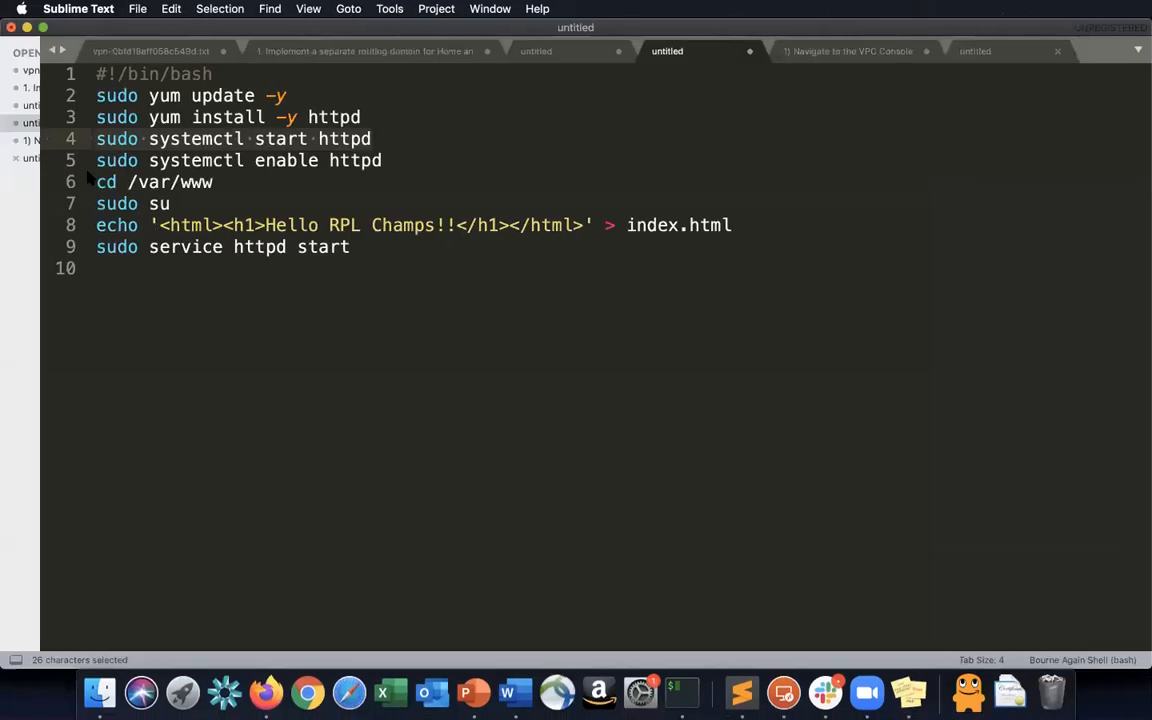
left_click(96, 160)
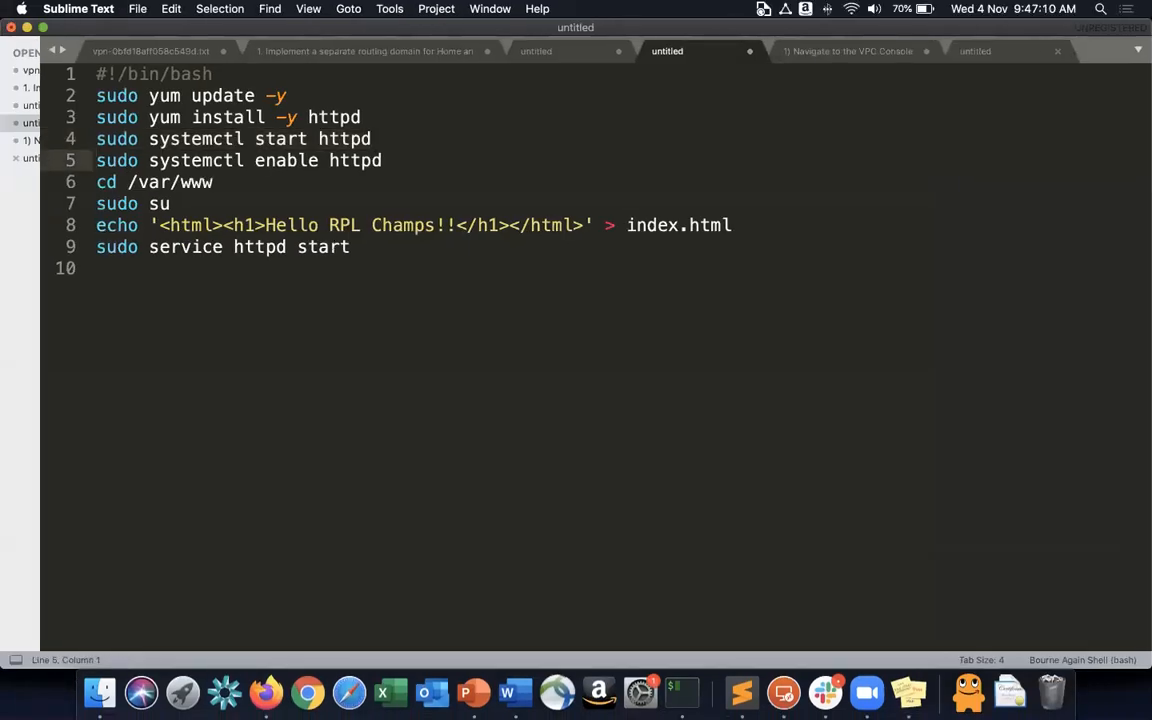
left_click_drag(96, 160, 383, 160)
key("ctrl+Right")
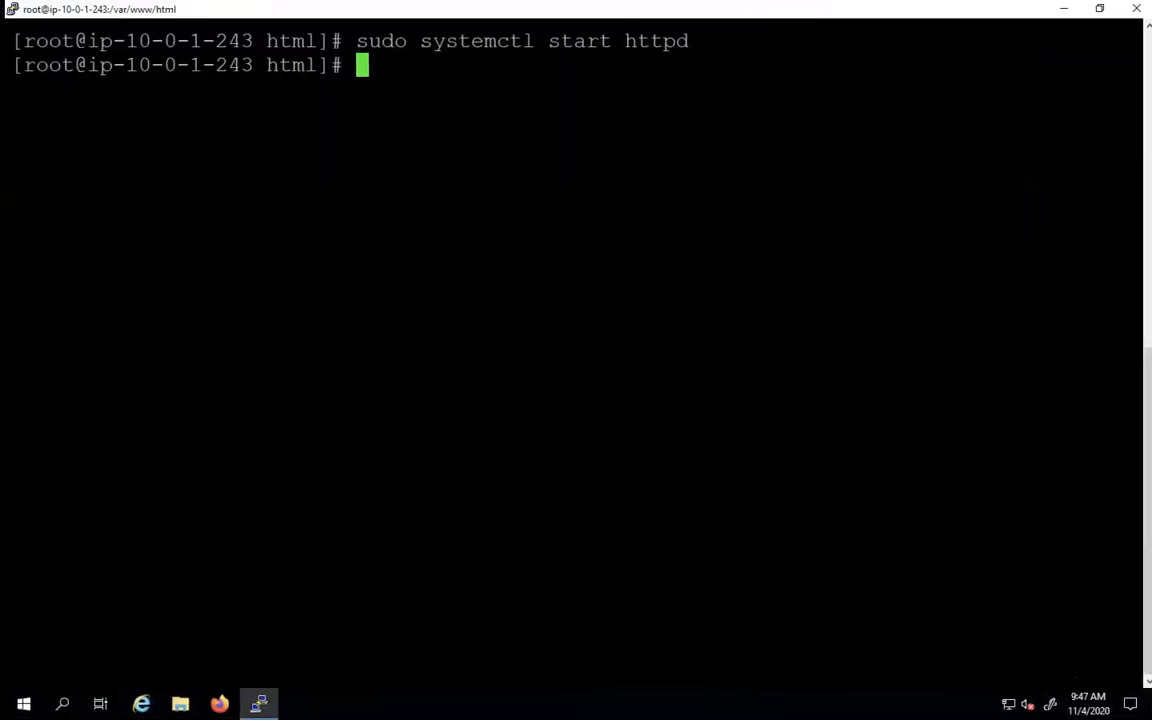
key("shift+Insert")
key("Return")
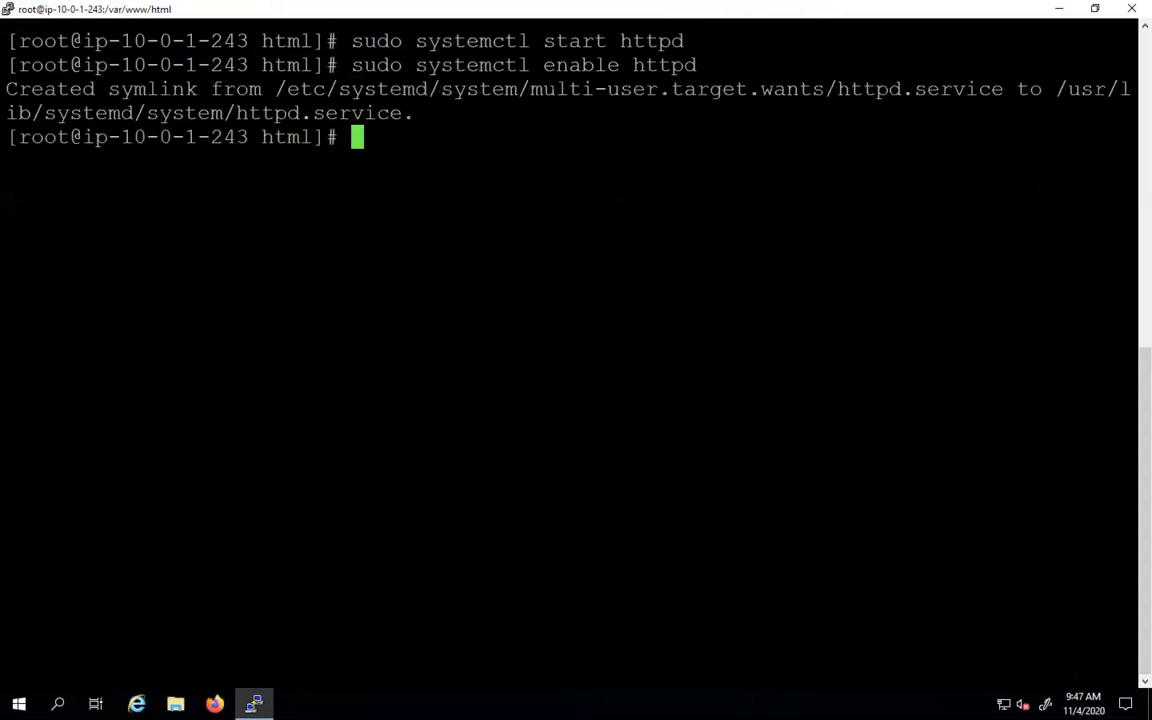
Copy the script's "sudo service httpd start" line from Sublime Text and run it in the PuTTY terminal.
key("ctrl+Left")
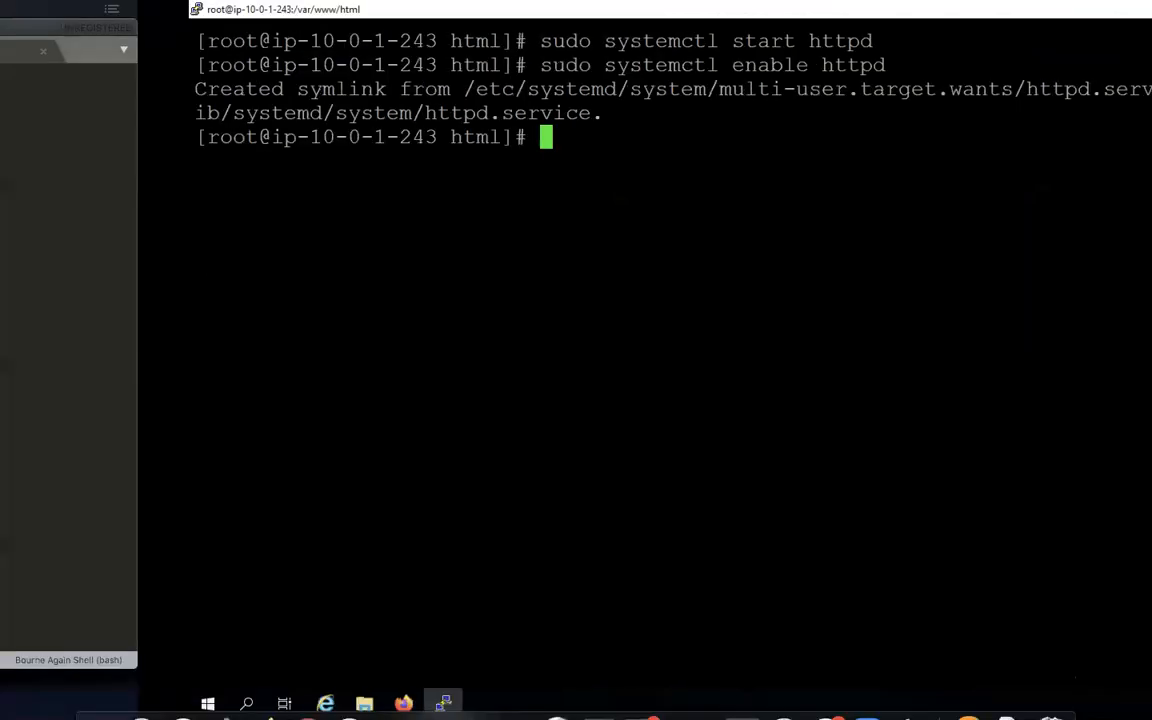
left_click_drag(98, 250, 368, 261)
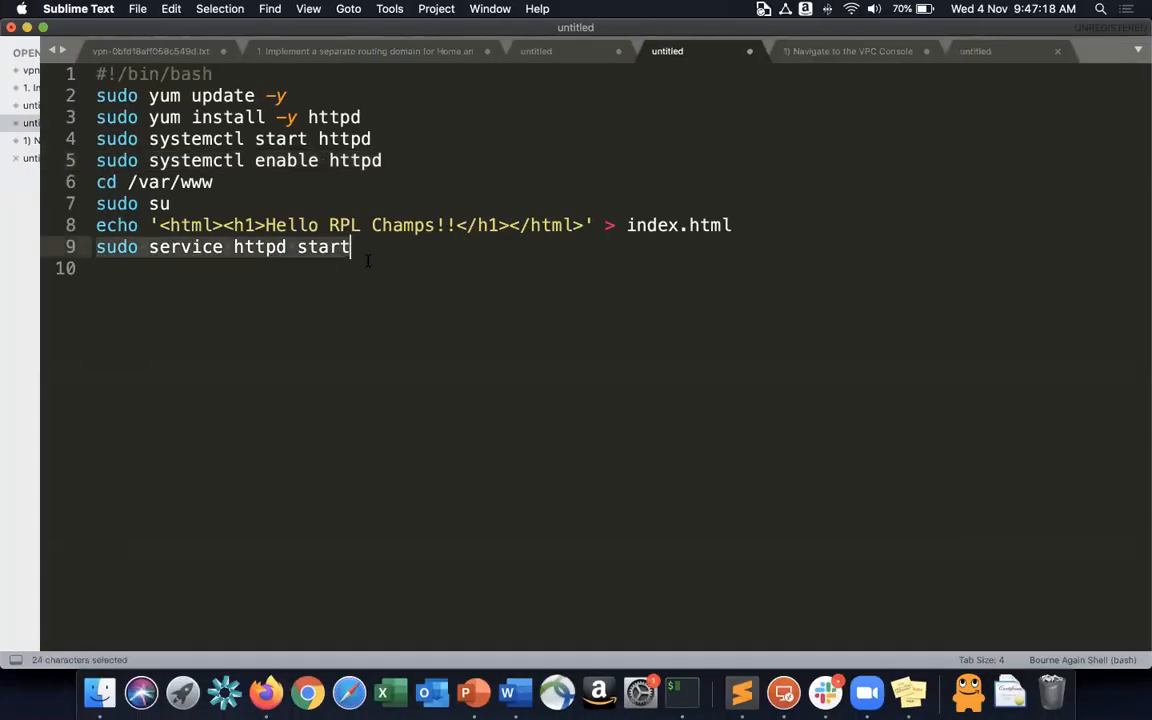
key("ctrl+Right")
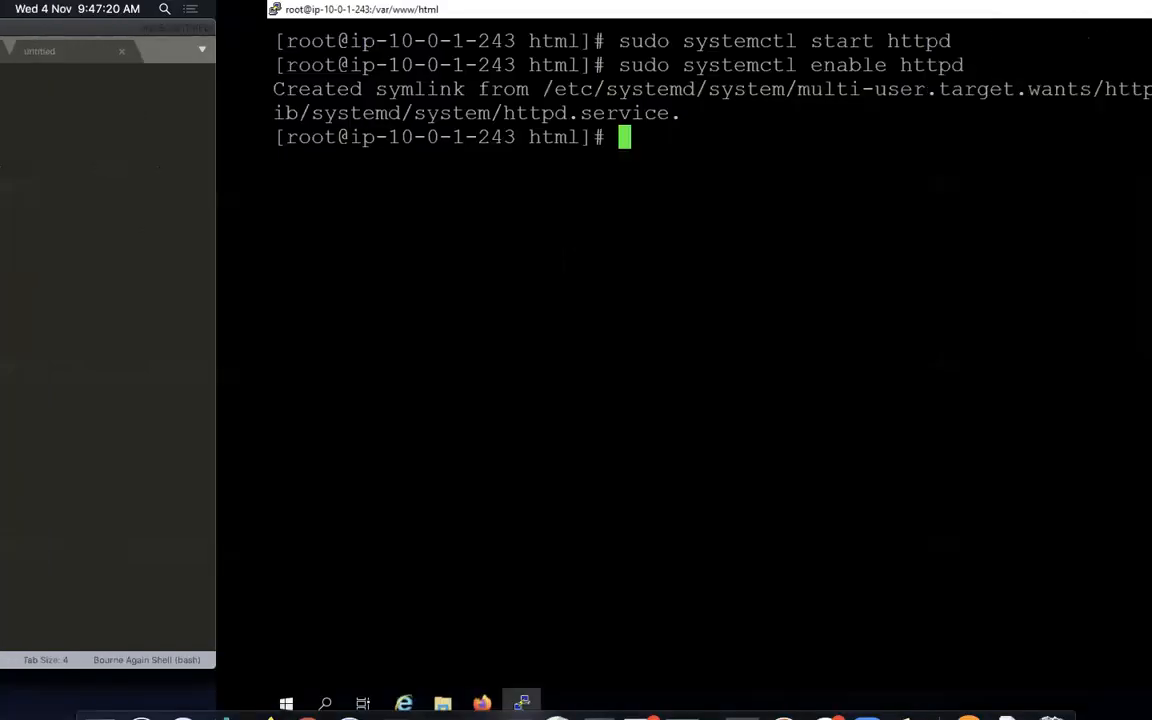
key("shift+Insert")
key("Return")
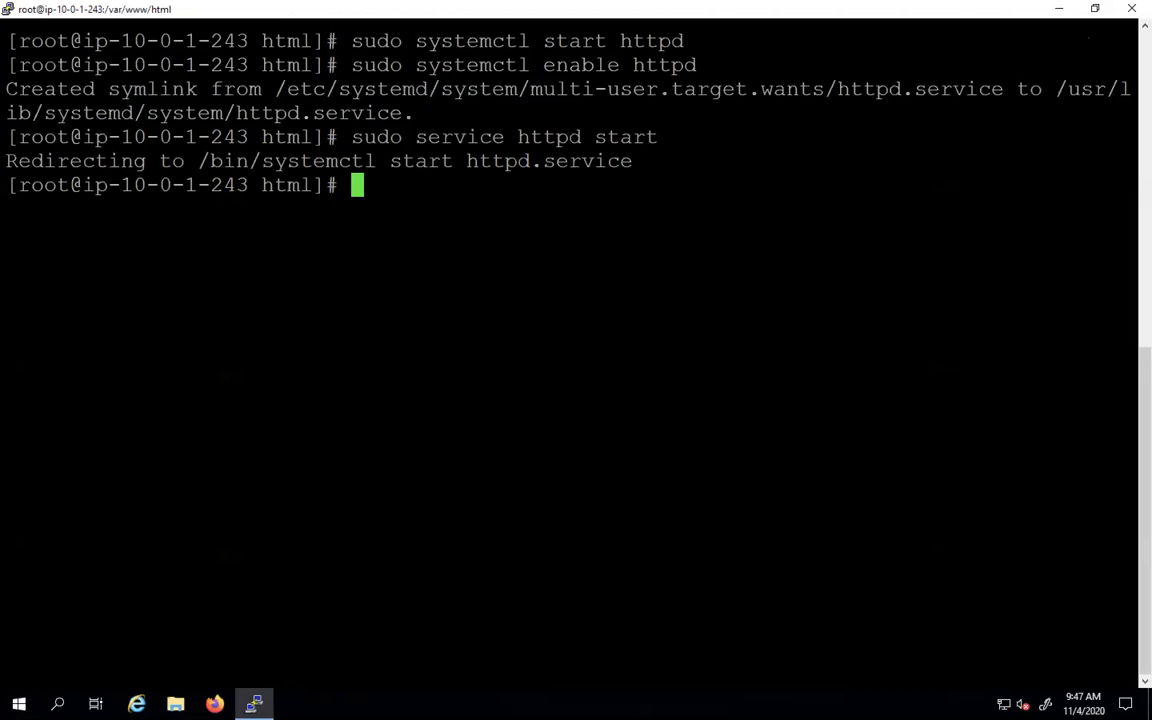
Check the state of the httpd service by running "sudo service httpd status".
key("Up")
key("BackSpace")
key("BackSpace")
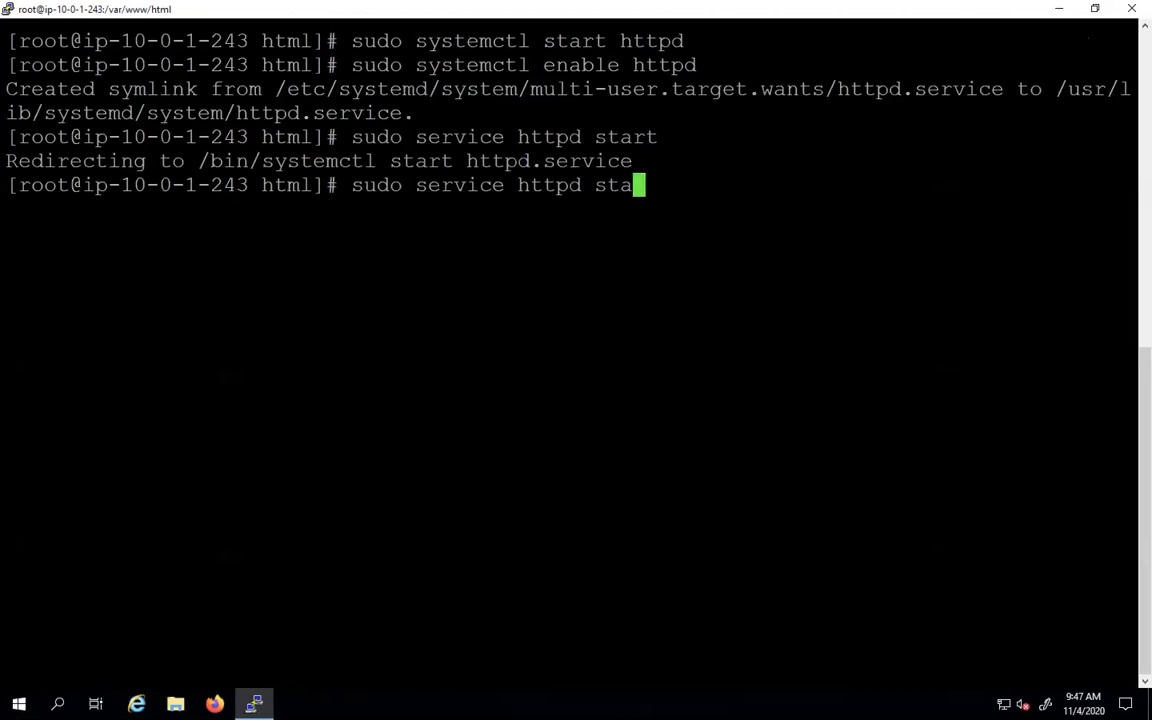
type("tys")
key("Return")
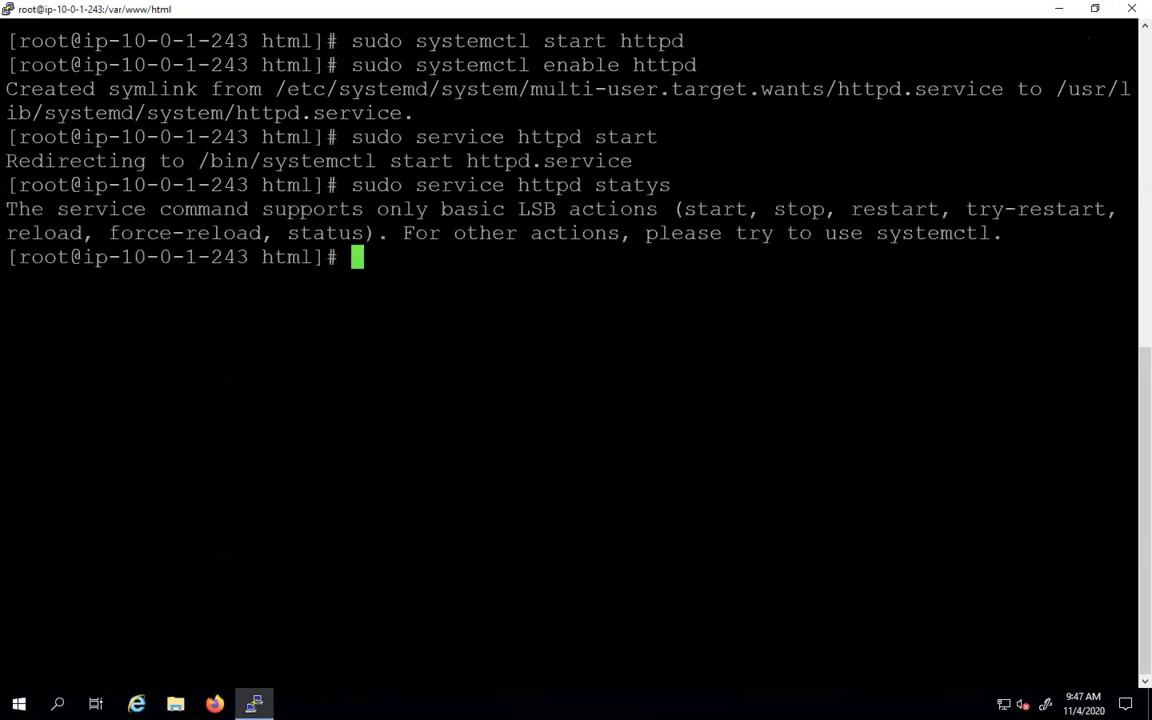
key("Up")
key("BackSpace")
key("BackSpace")
type("us")
key("Return")
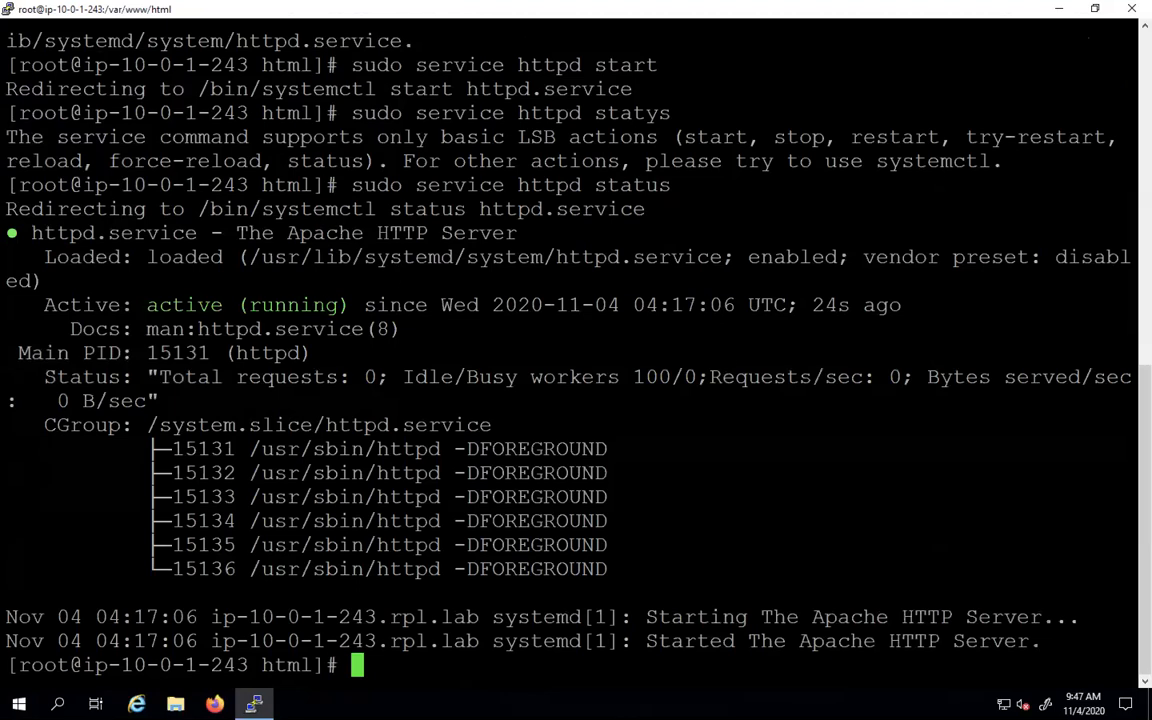
Switch back to Sublime Text and copy the entire bash script, from the shebang to the last line.
key("ctrl+Left")
key("super+a")
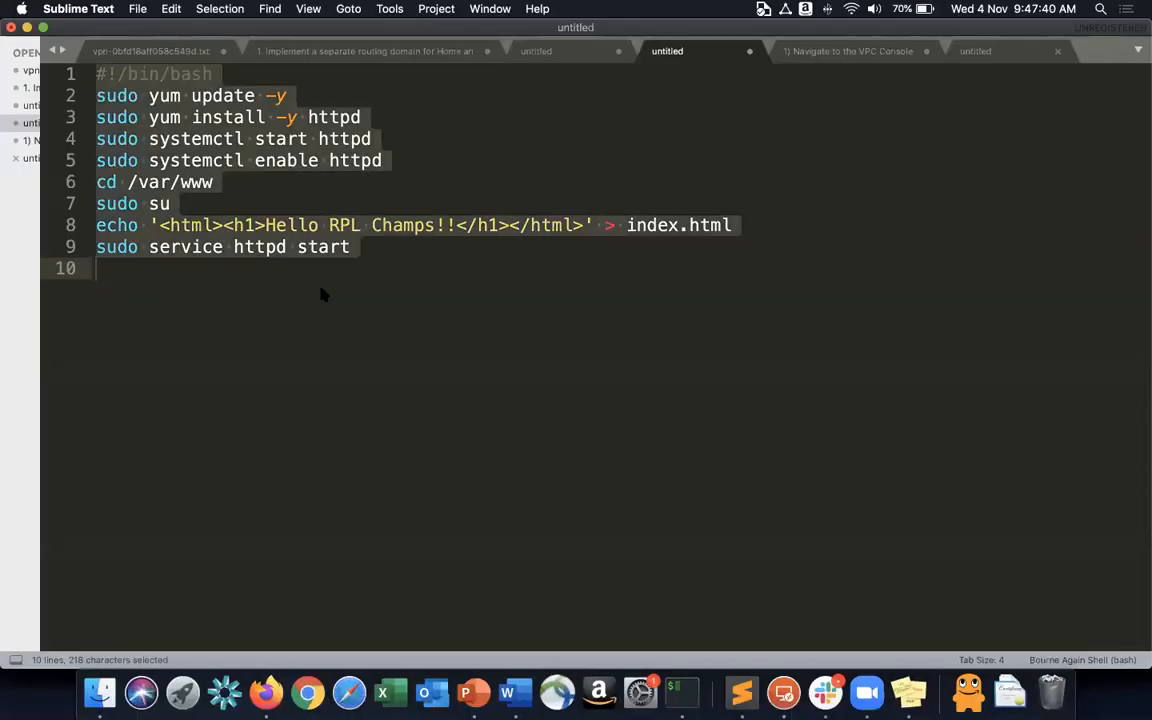
key("super+c")
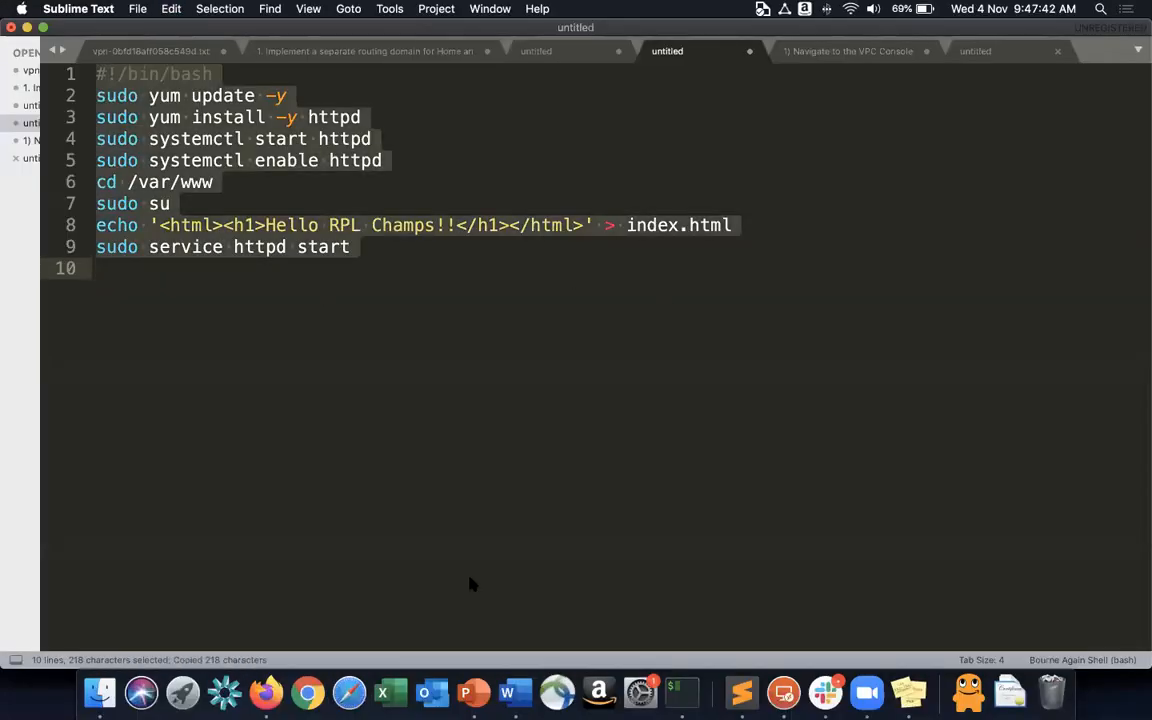
In the EC2 console in Firefox, start launching a new 64-bit (x86) Amazon Linux 2 AMI instance of type t2.micro.
left_click(266, 692)
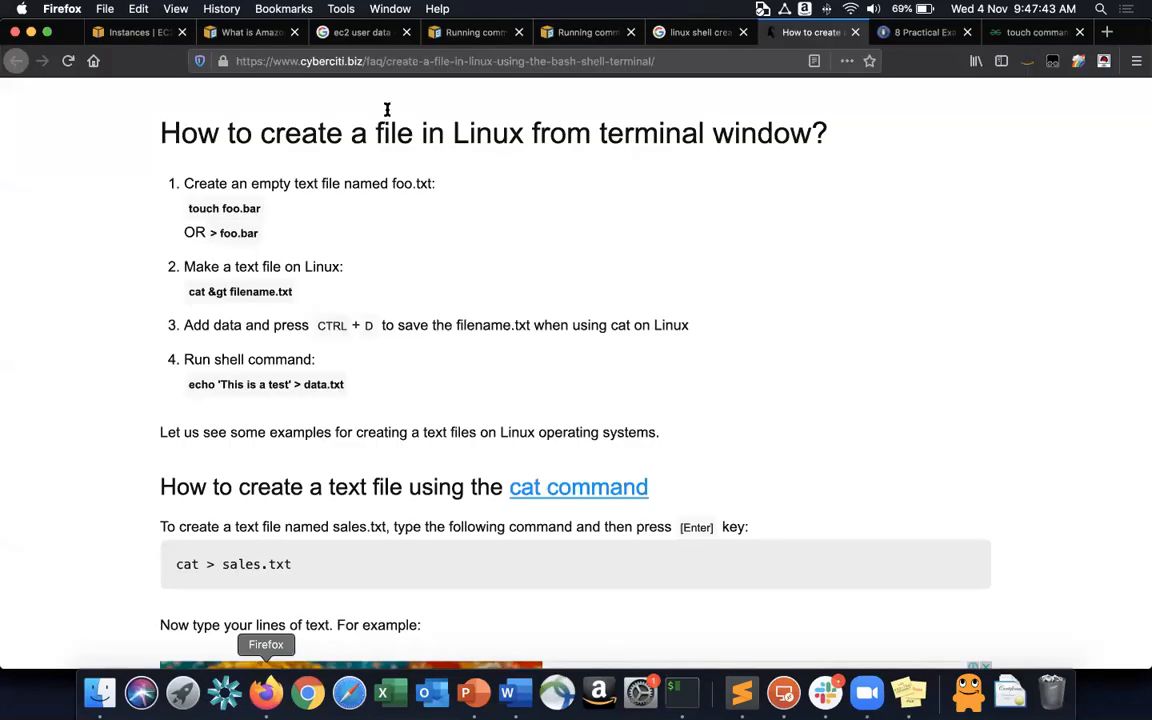
left_click(125, 32)
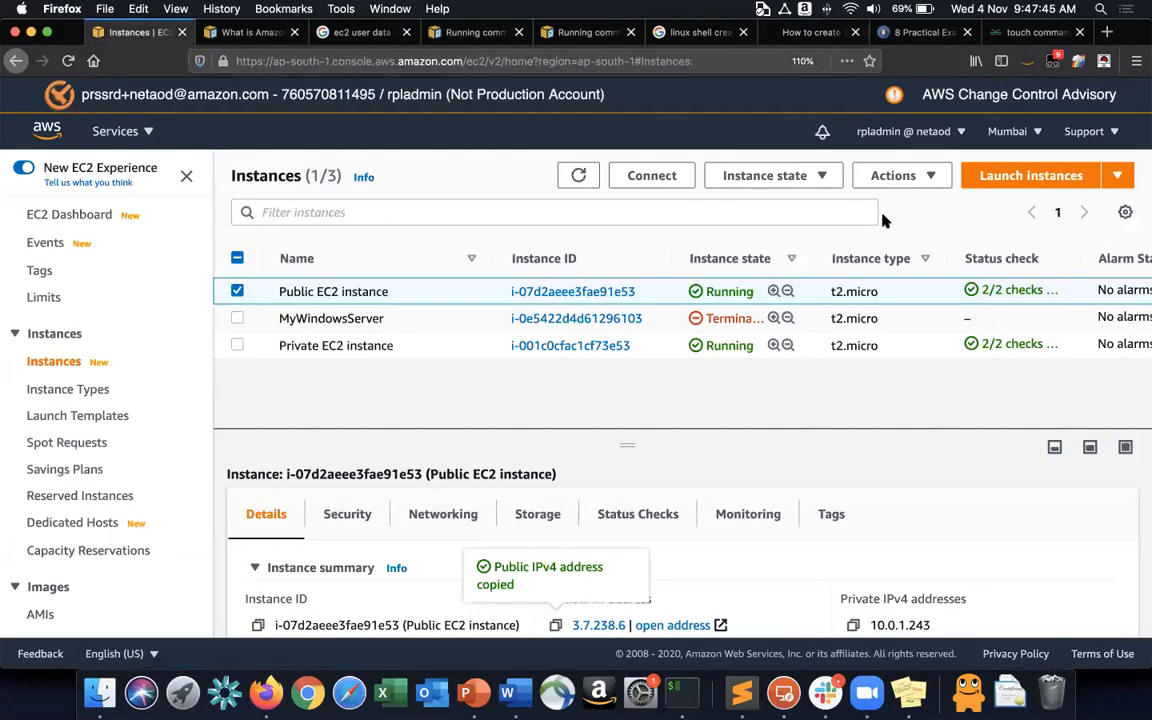
left_click(1036, 180)
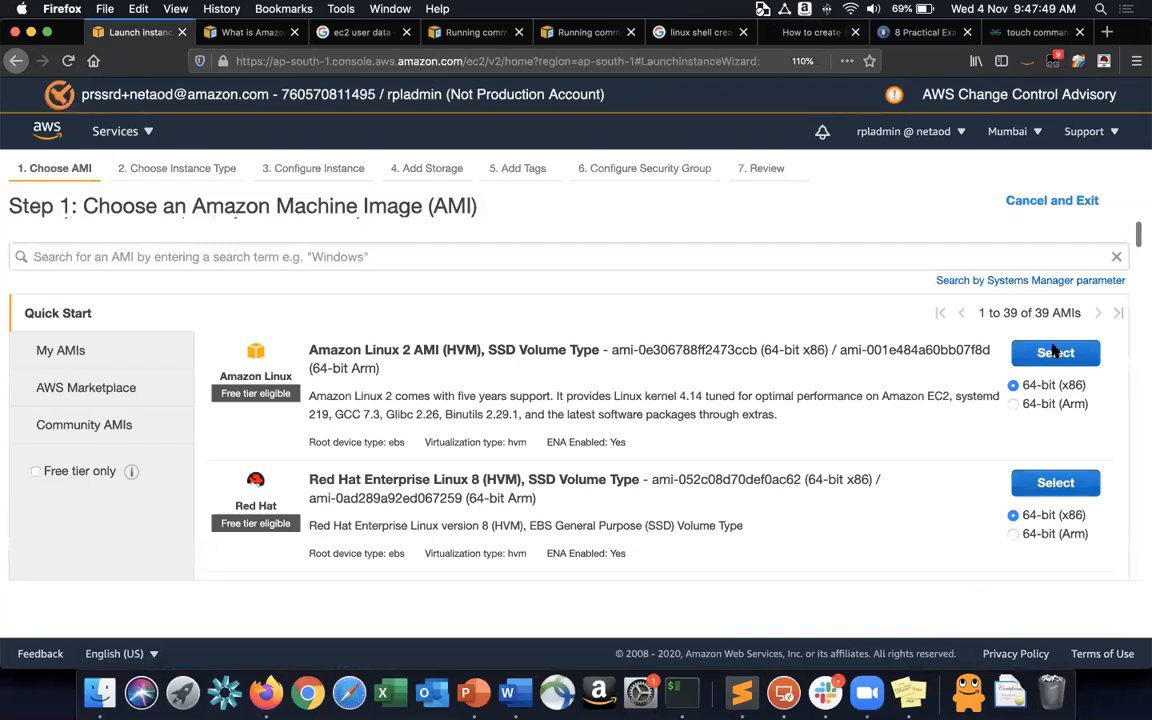
left_click(1055, 352)
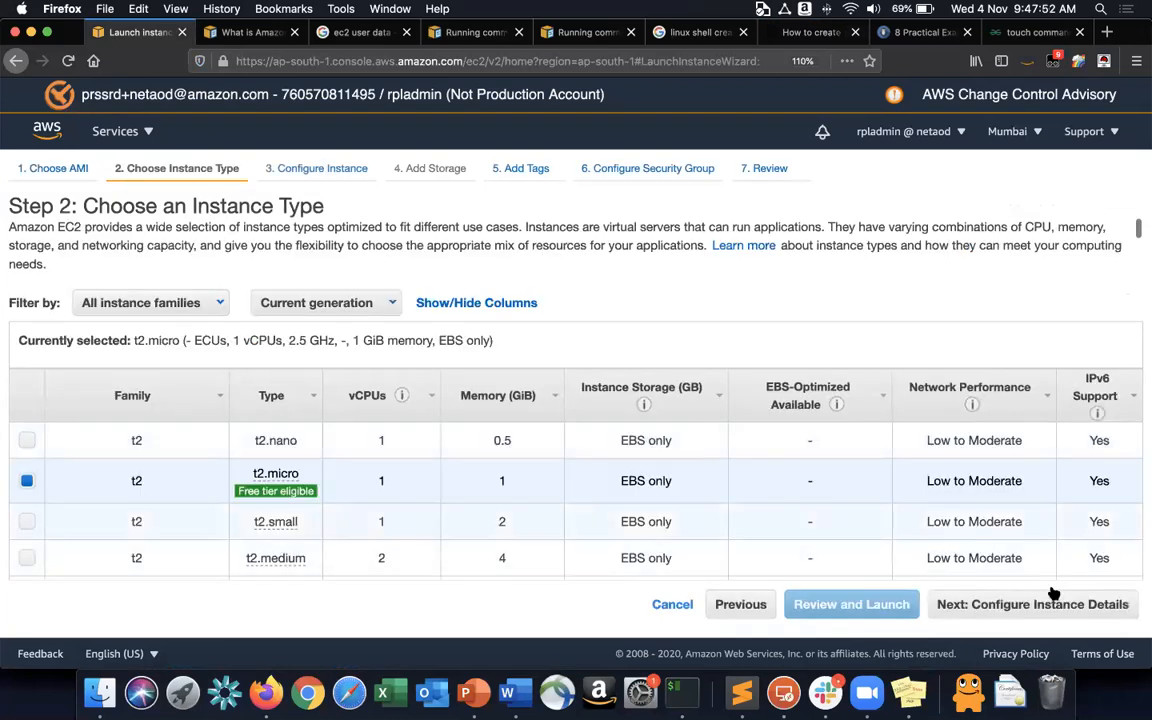
left_click(977, 604)
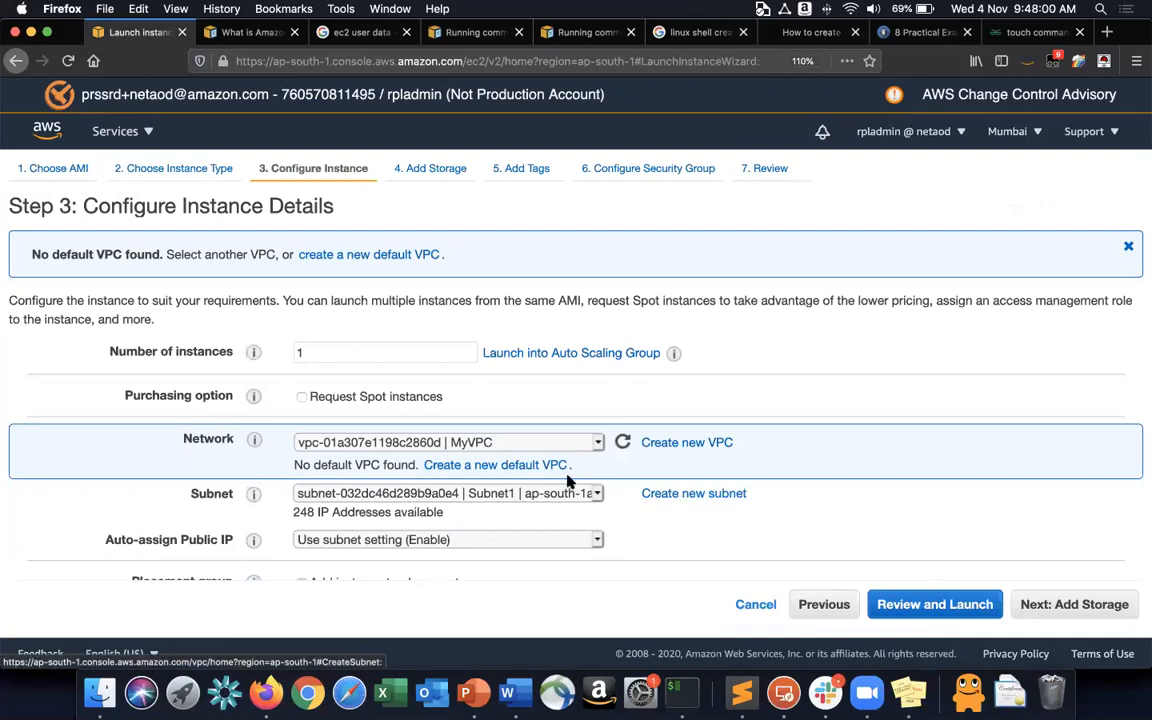
Paste the copied bash script as text into the instance's user data and look through its lines.
scroll(565, 483, "down", 1)
scroll(565, 483, "down", 15)
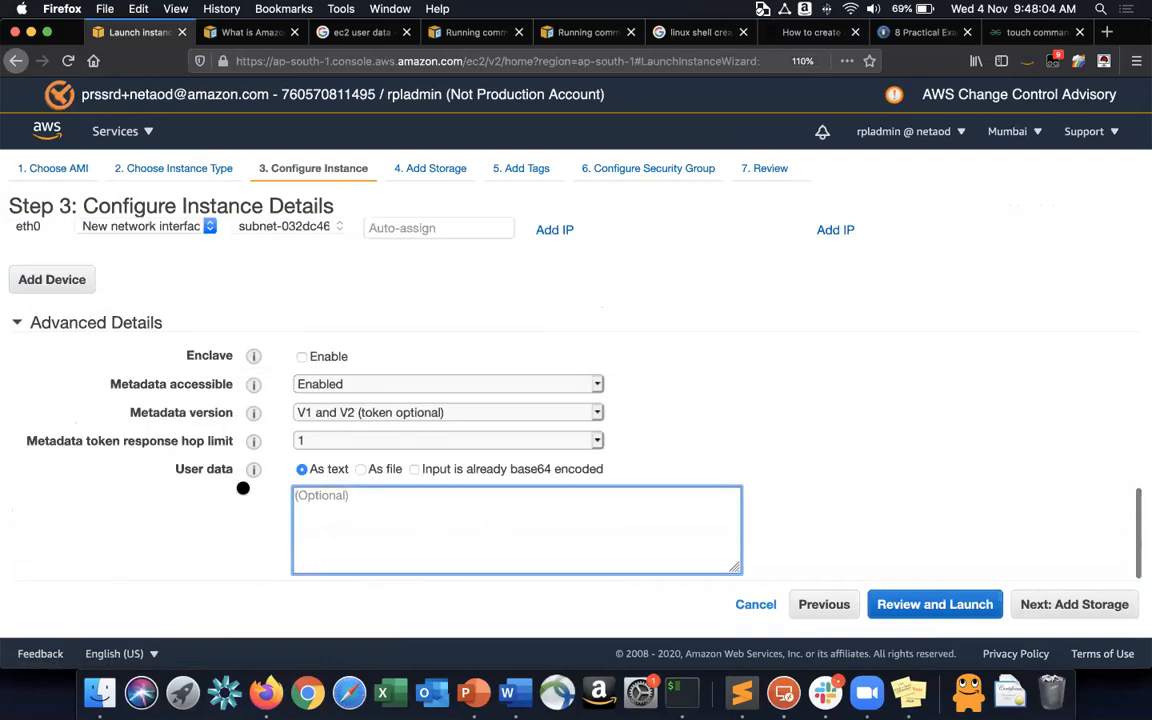
left_click(411, 535)
key("super+v")
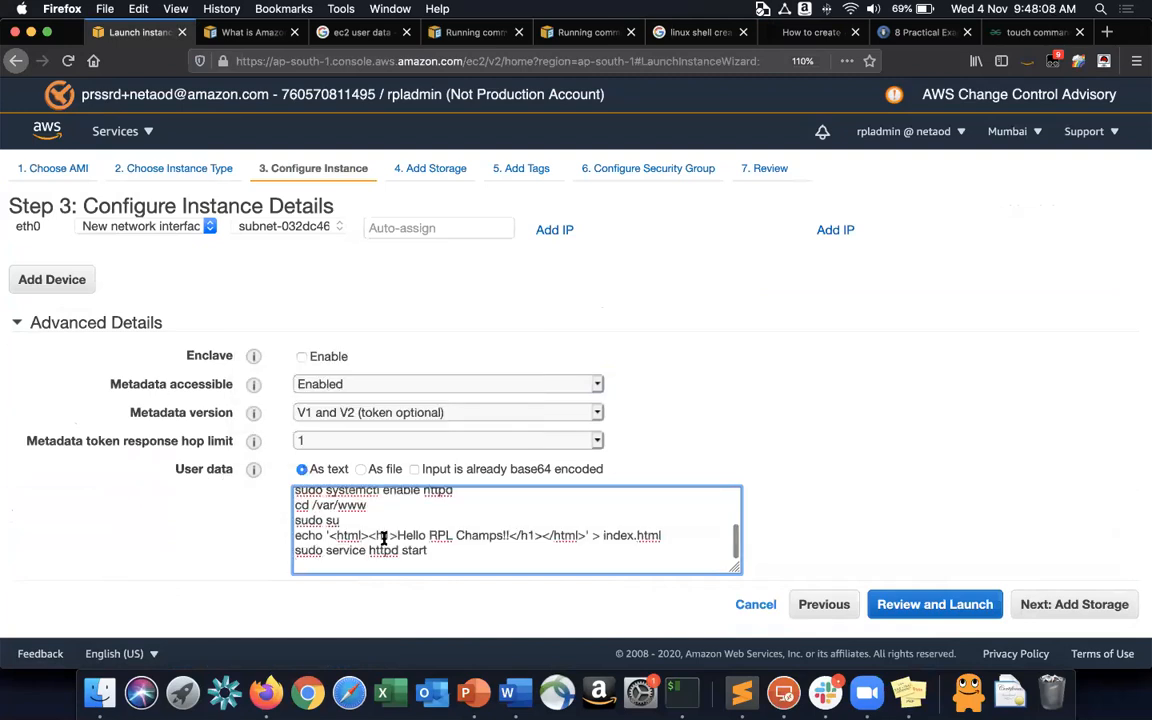
scroll(528, 549, "up", 4)
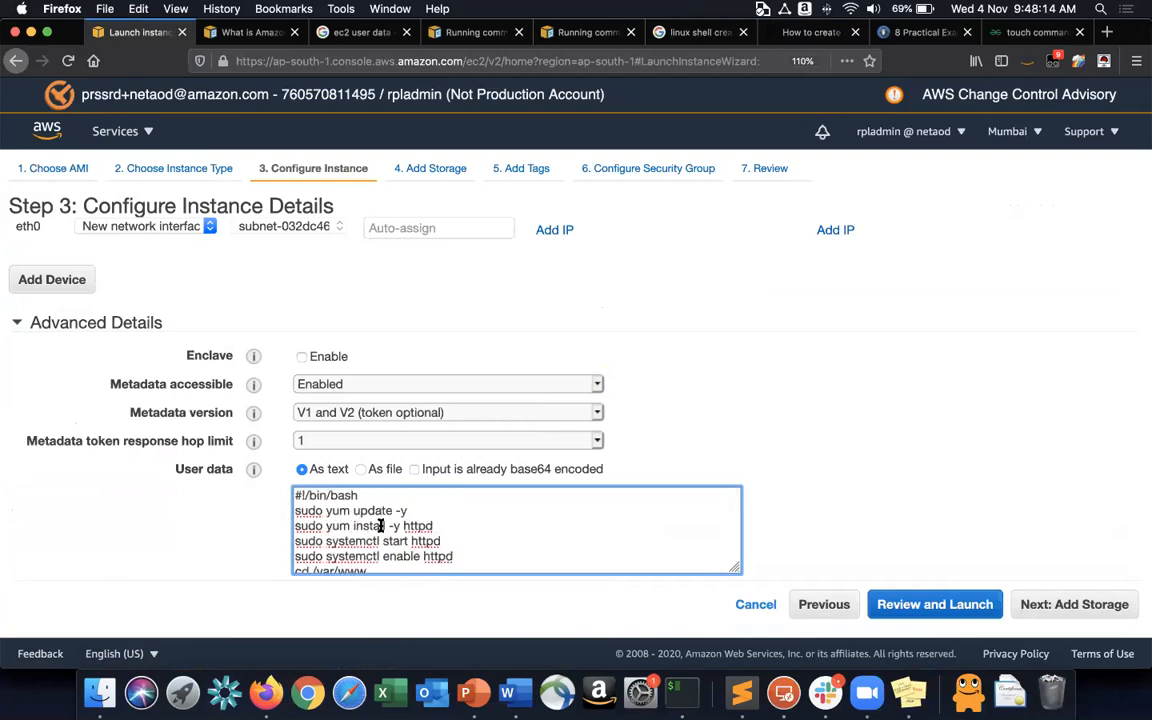
scroll(446, 528, "down", 3)
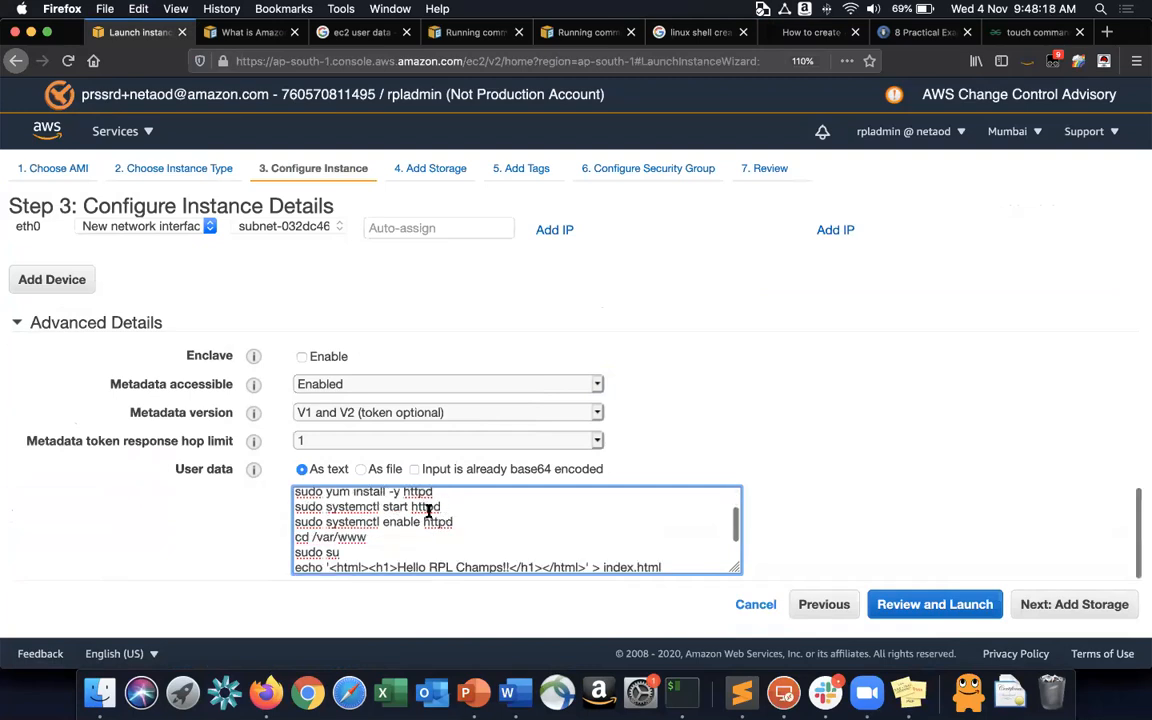
scroll(455, 520, "down", 2)
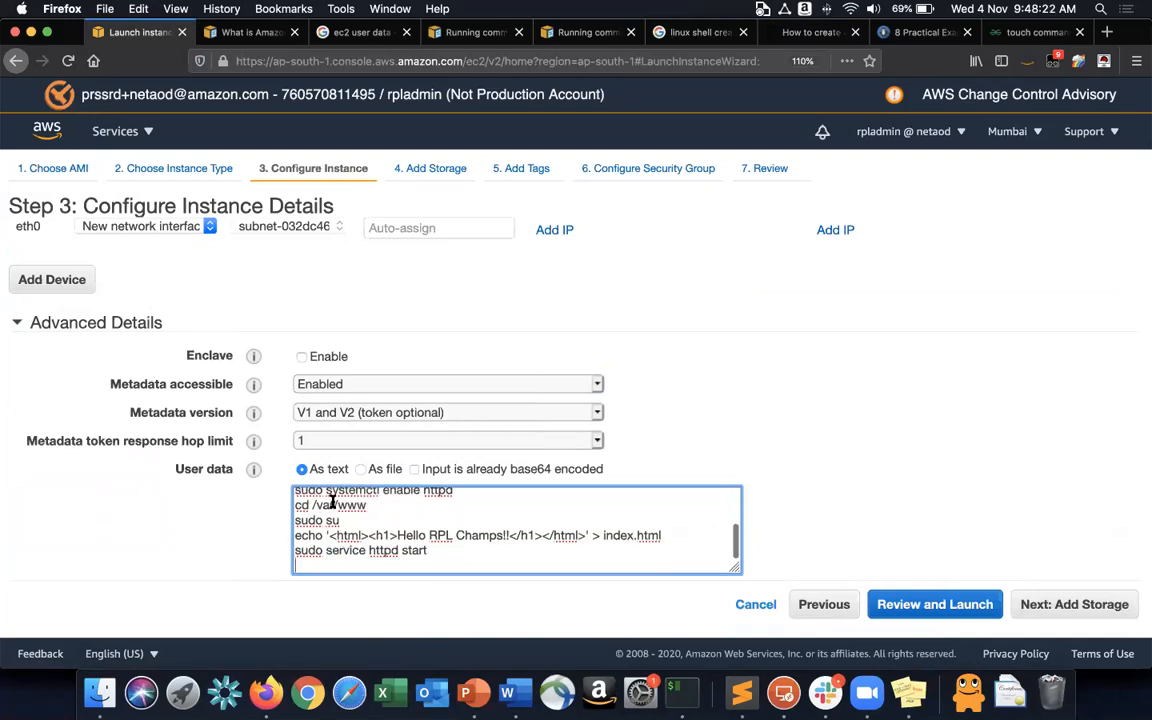
Extend the user data script's cd path to /var/www/html and check the echo line that writes index.html.
left_click(368, 505)
type("/html")
left_click_drag(603, 535, 691, 535)
left_click(691, 535)
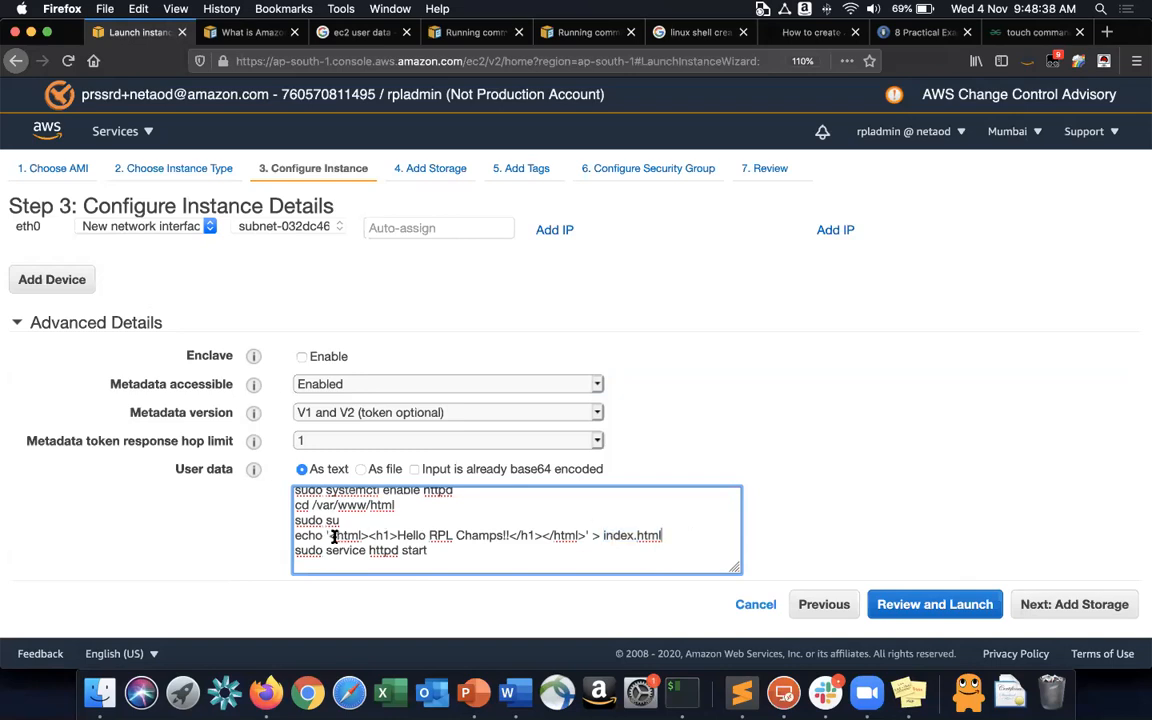
left_click_drag(329, 535, 587, 533)
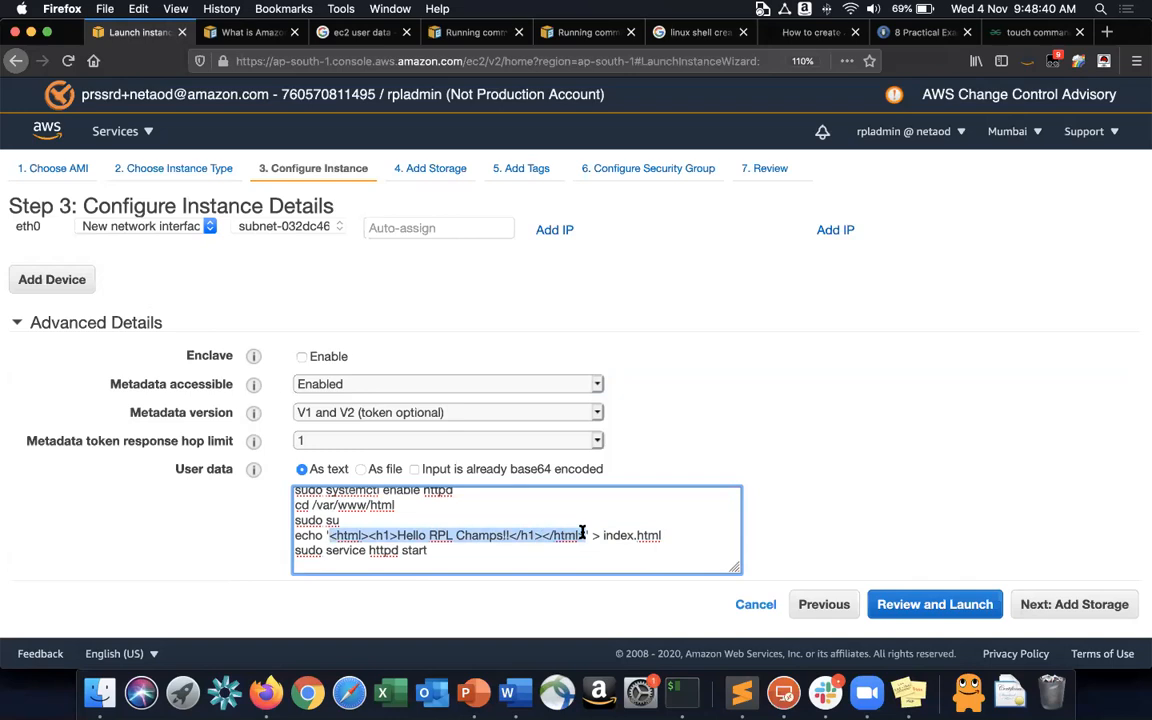
left_click(343, 562)
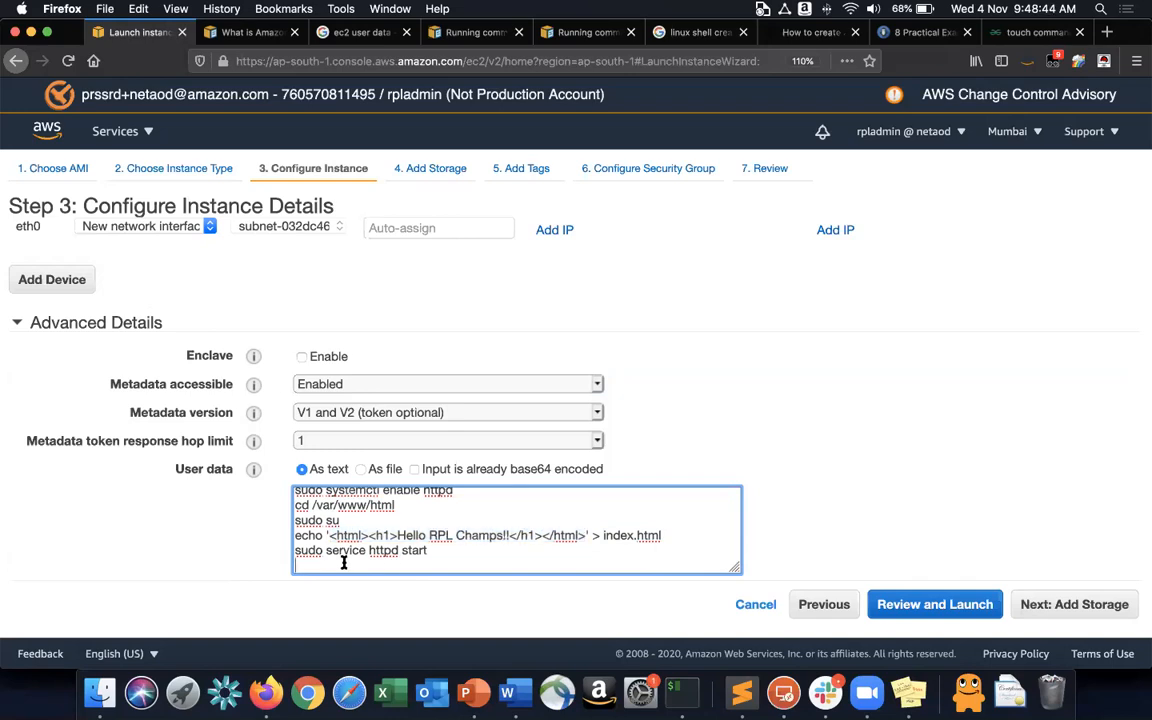
Keep the default storage and add a tag with key Name and value "Ec2 User Data Demo".
left_click(1070, 605)
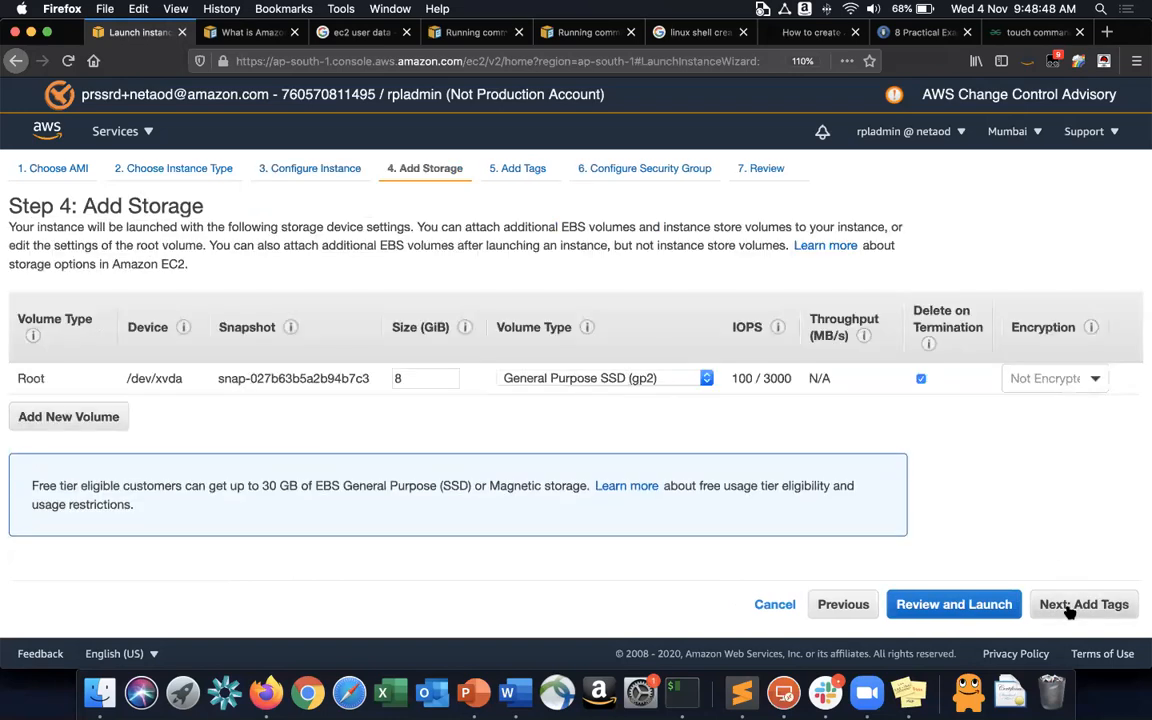
left_click(1068, 607)
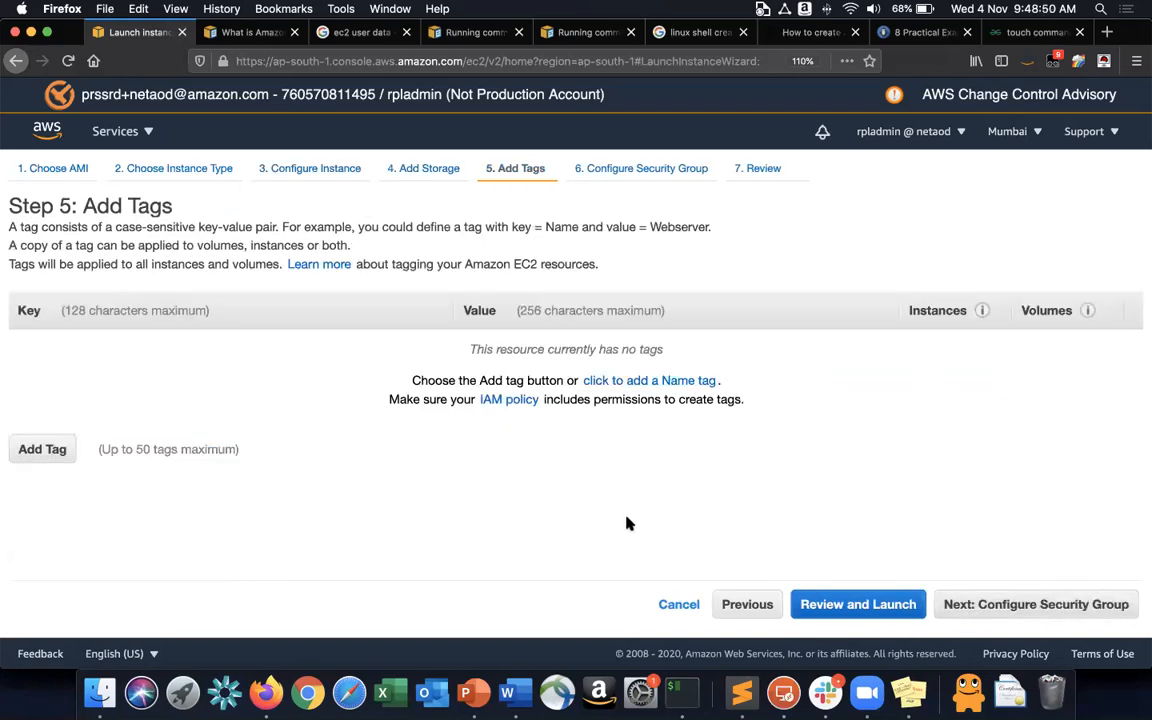
left_click(45, 450)
type("Name")
key("Tab")
type("EC2")
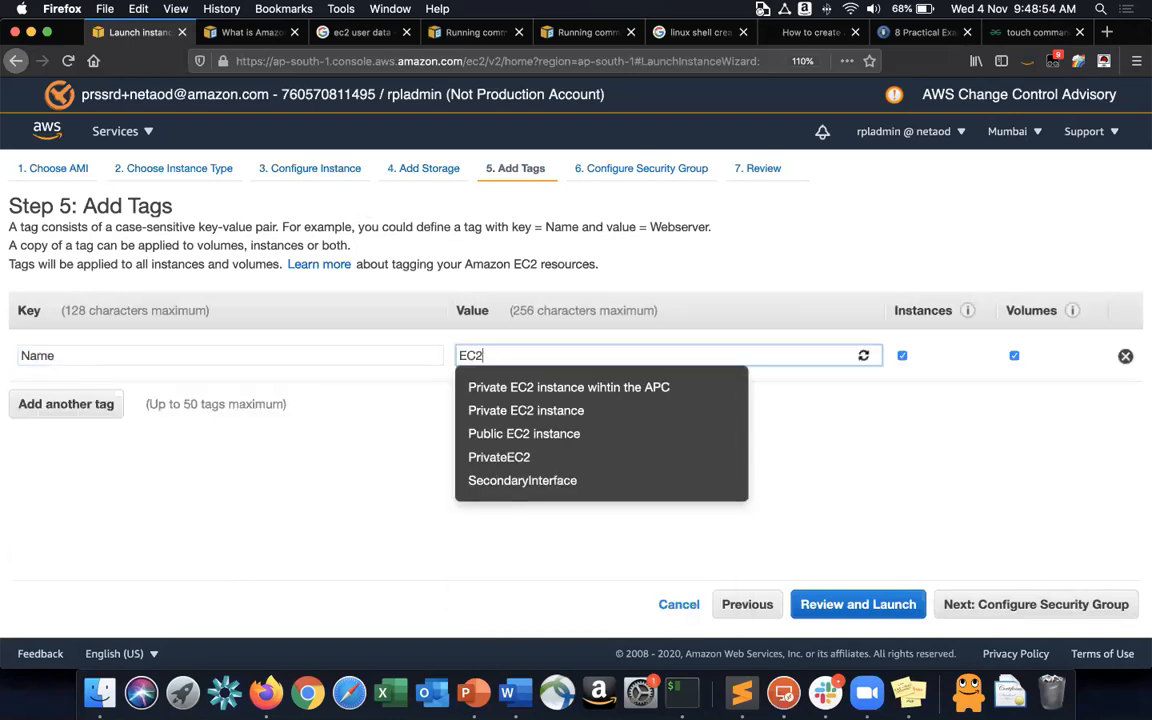
type(" Instance ")
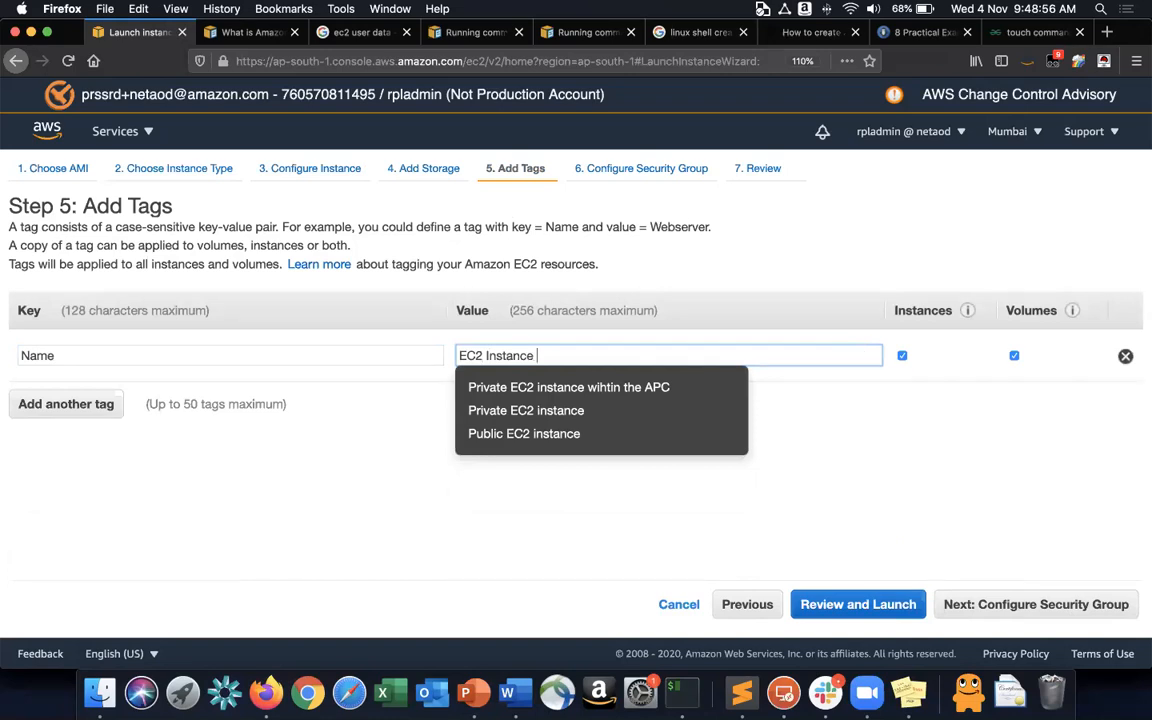
type("User")
key("super+a")
type("User Daya")
key("BackSpace")
key("BackSpace")
type("ta Demo")
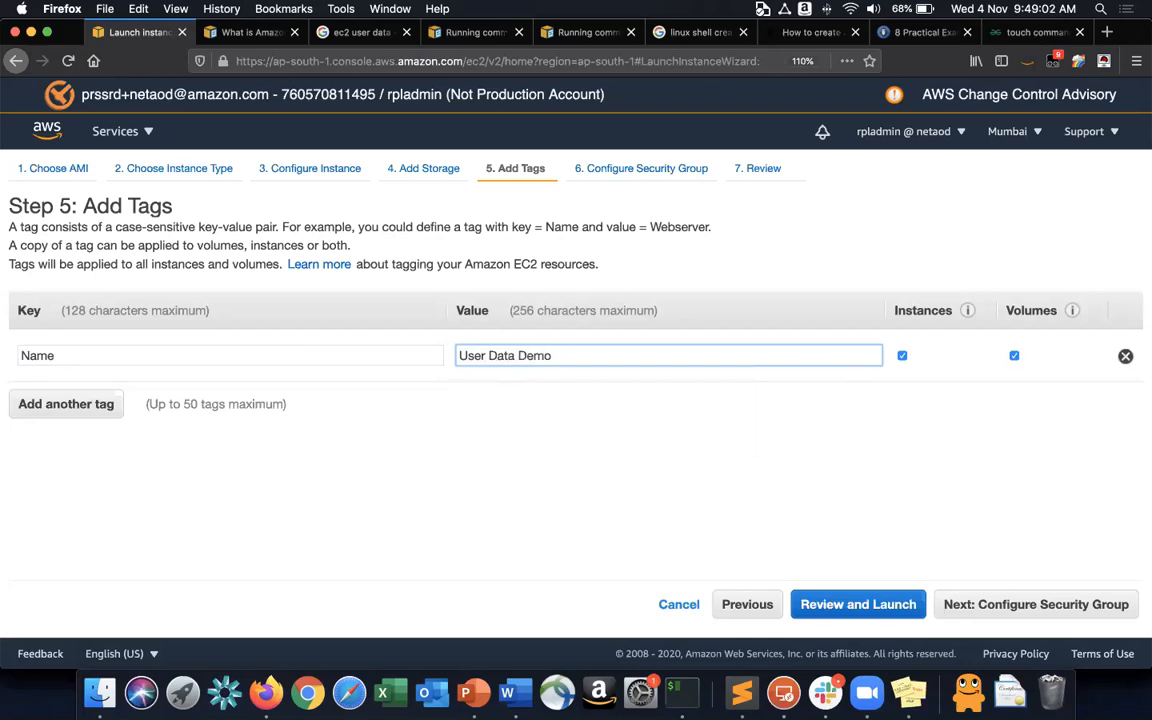
left_click(459, 355)
type("Ec2")
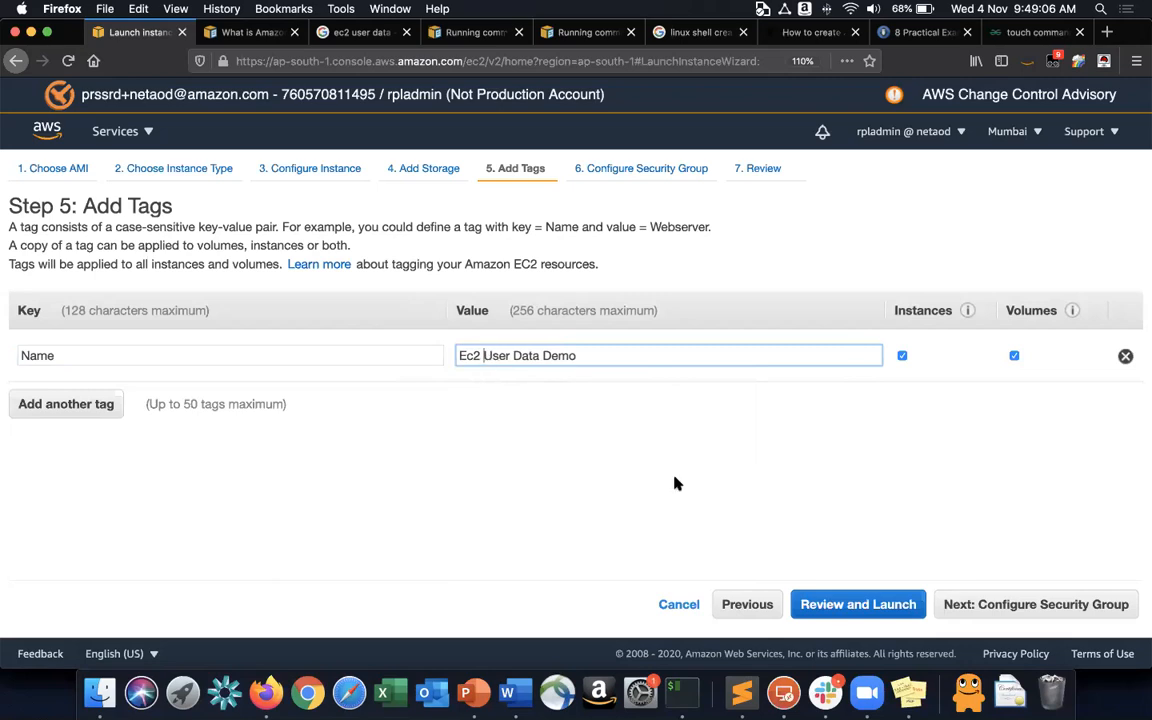
Assign the existing PublicSSHAccessAll security group to the instance and check the source of its inbound HTTP rule.
left_click(1062, 606)
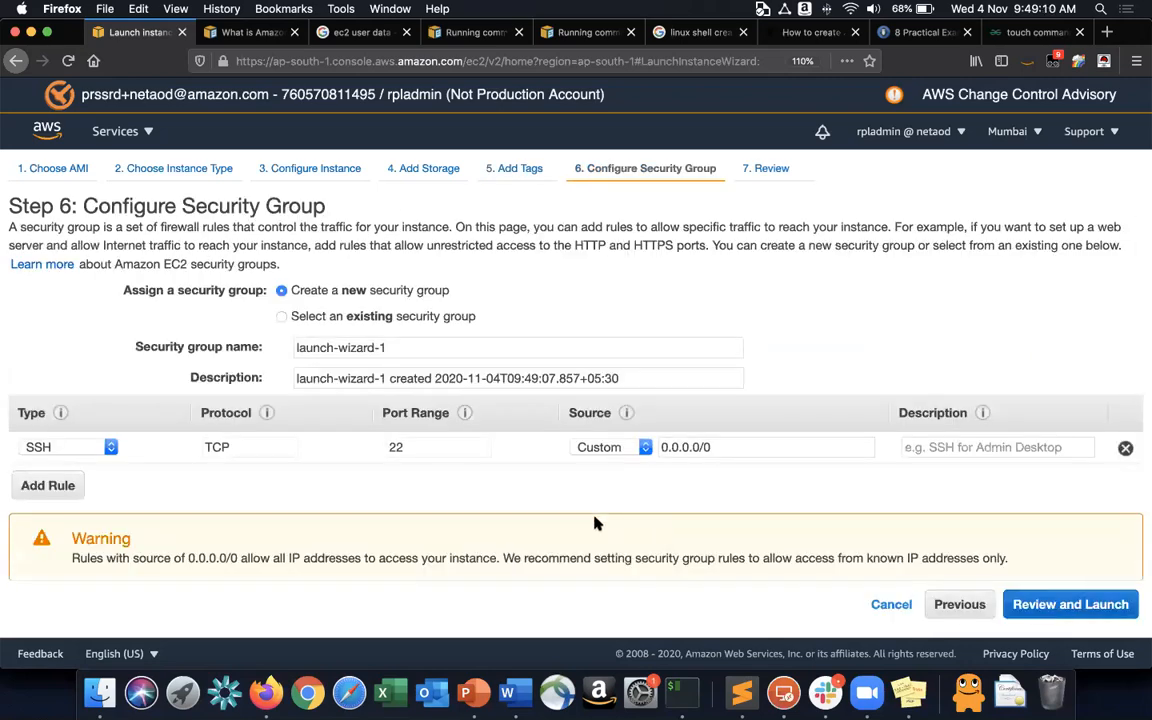
left_click(372, 316)
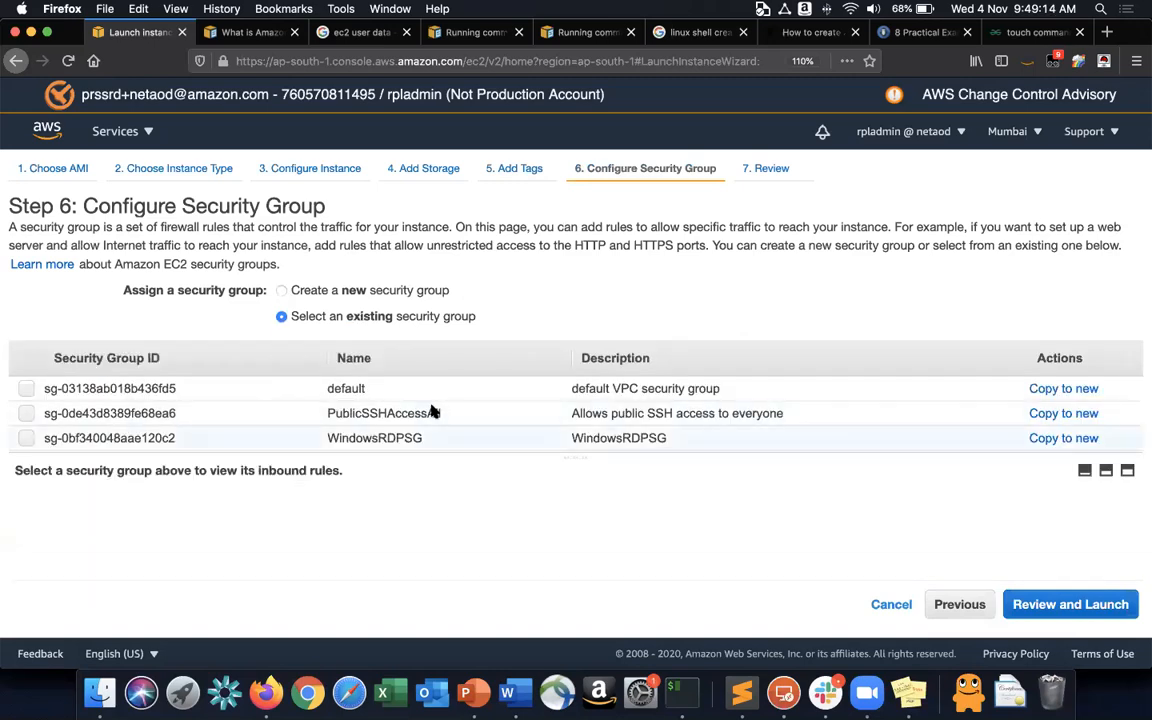
scroll(518, 445, "down", 1)
left_click(533, 401)
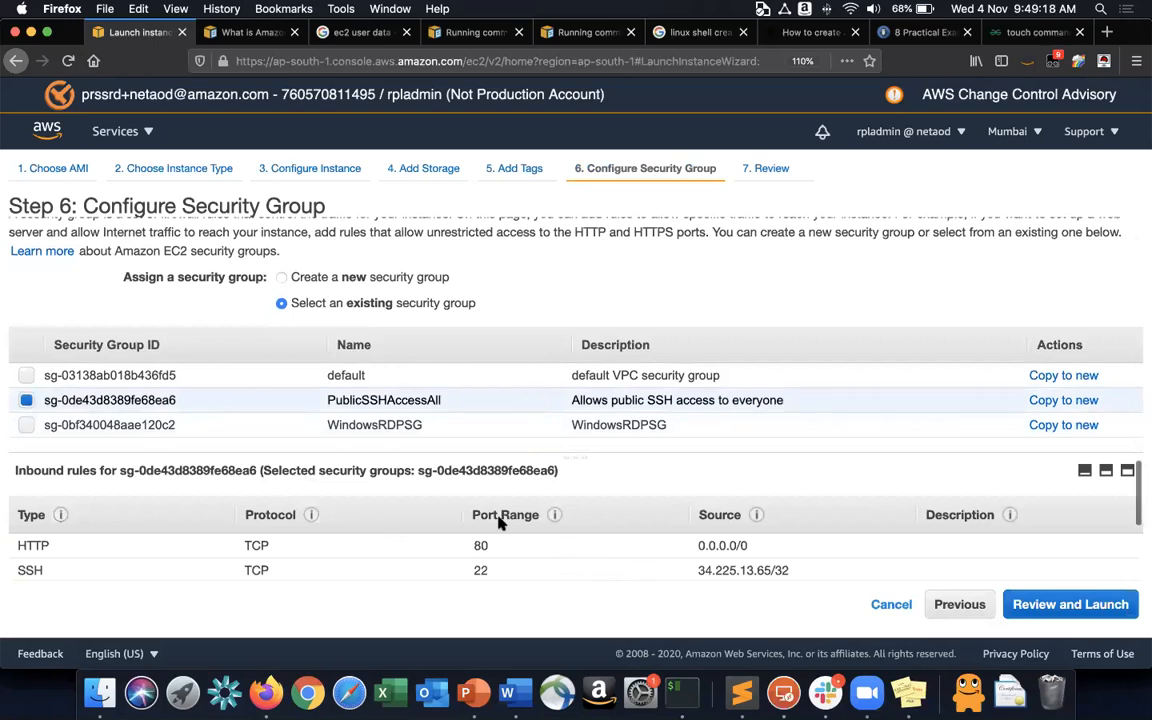
triple_click(692, 543)
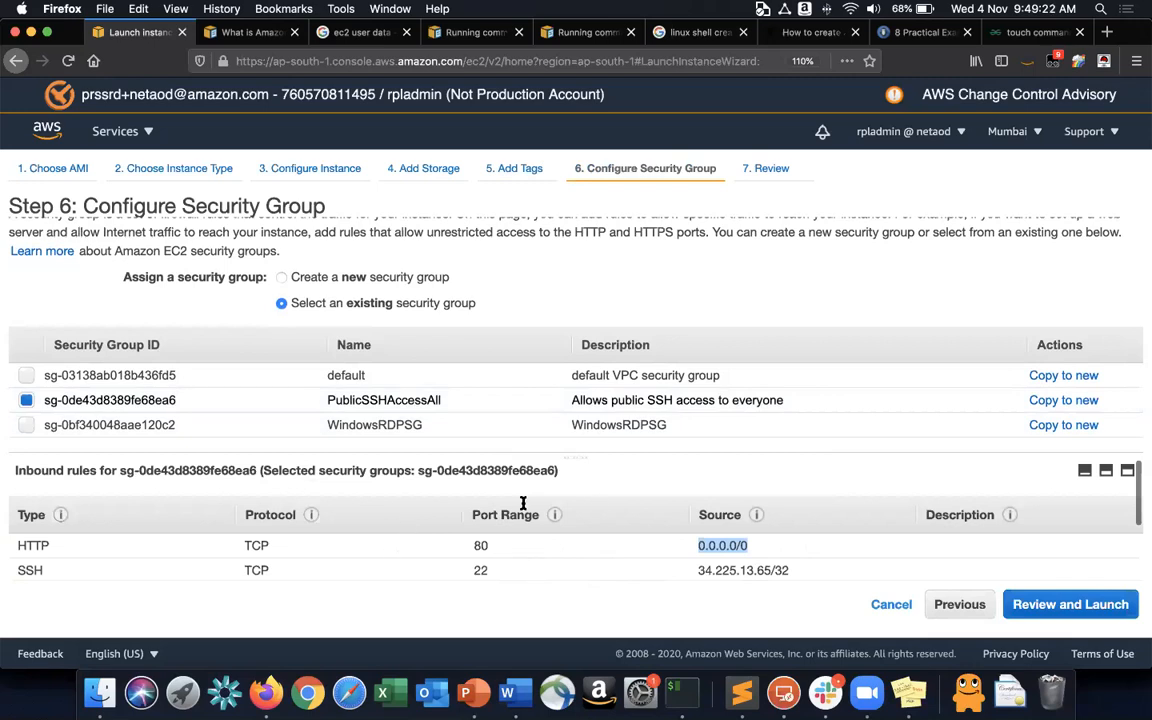
Review the instance configuration and launch it with the existing key pair rpl-mumbai-lab.
left_click(1056, 606)
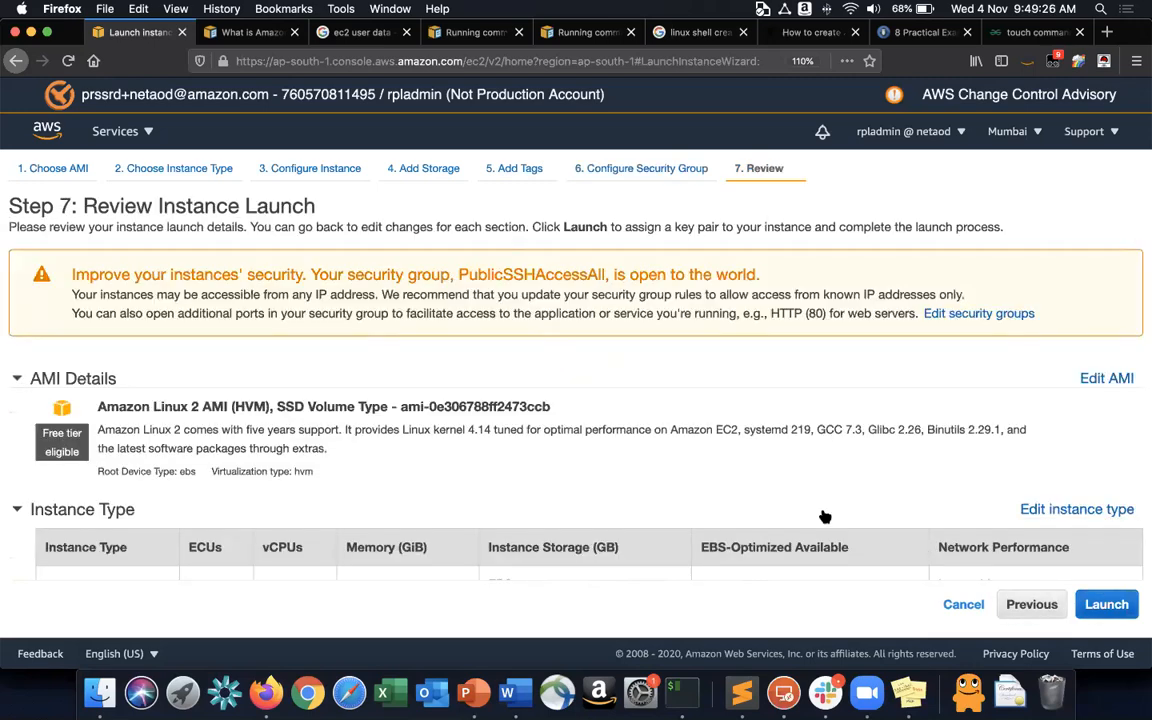
scroll(860, 495, "down", 10)
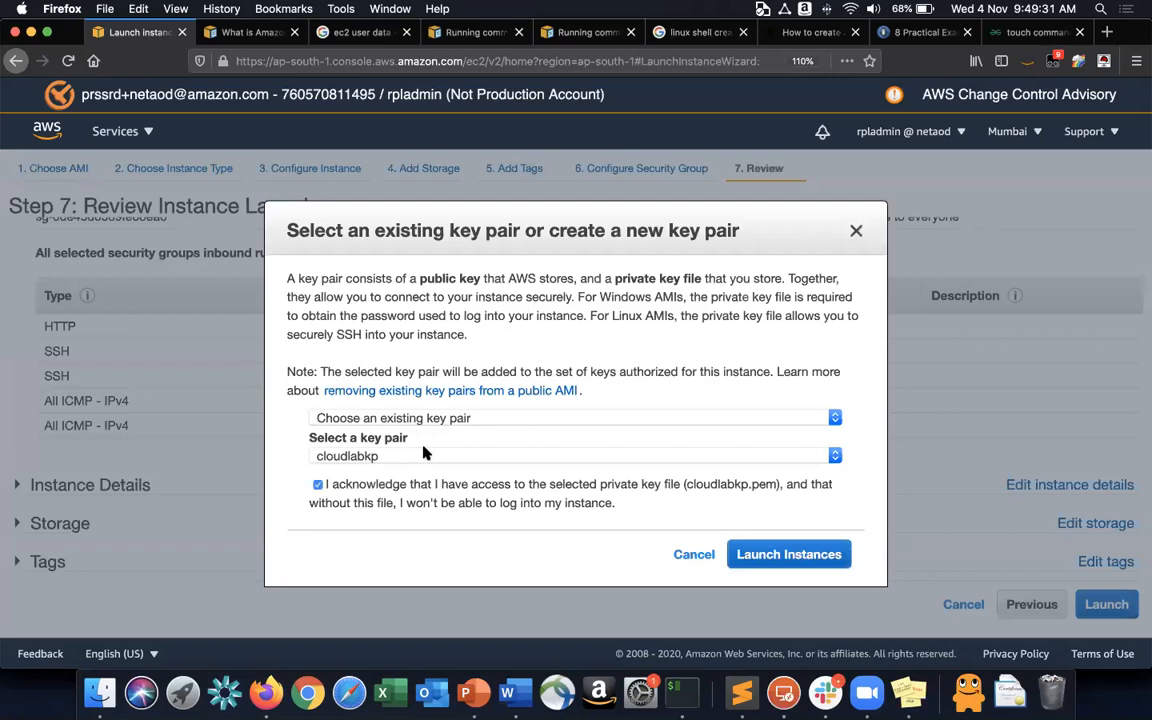
left_click(424, 454)
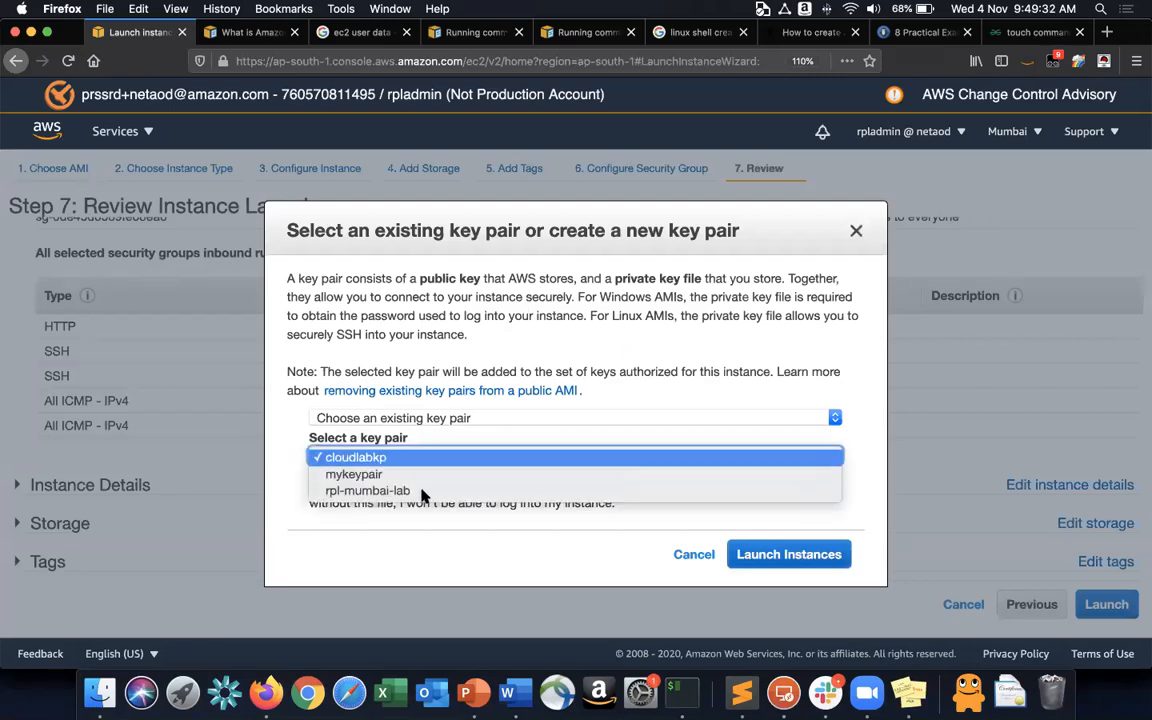
left_click(423, 491)
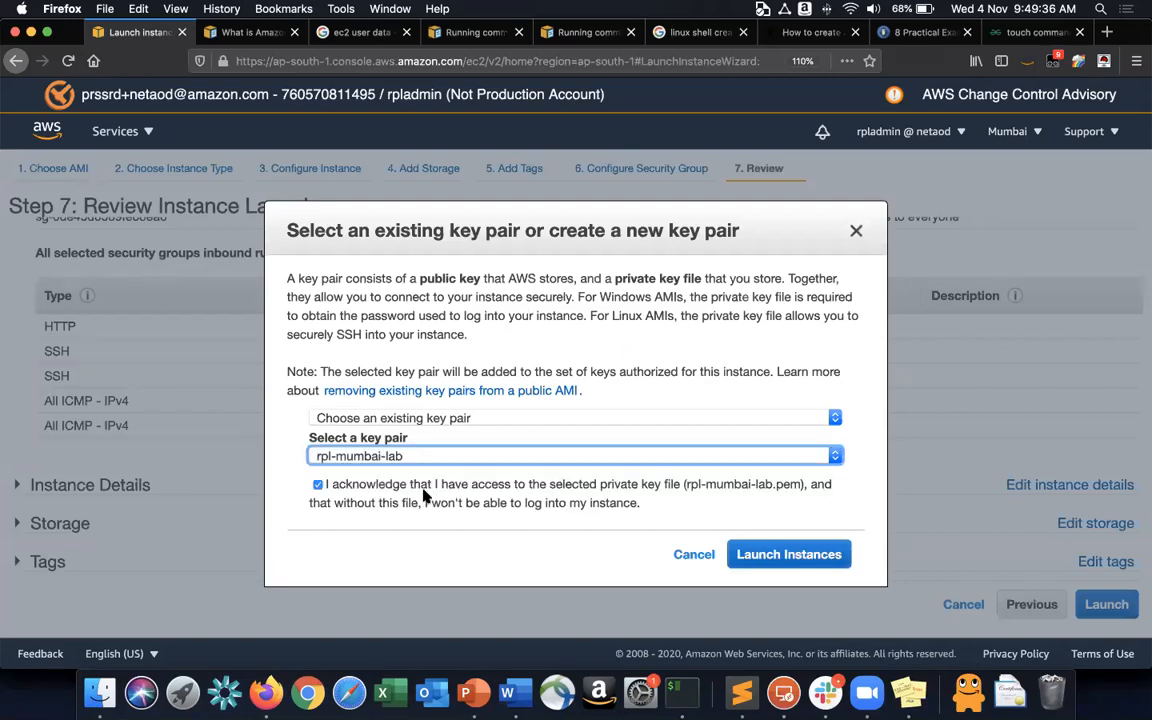
left_click(789, 560)
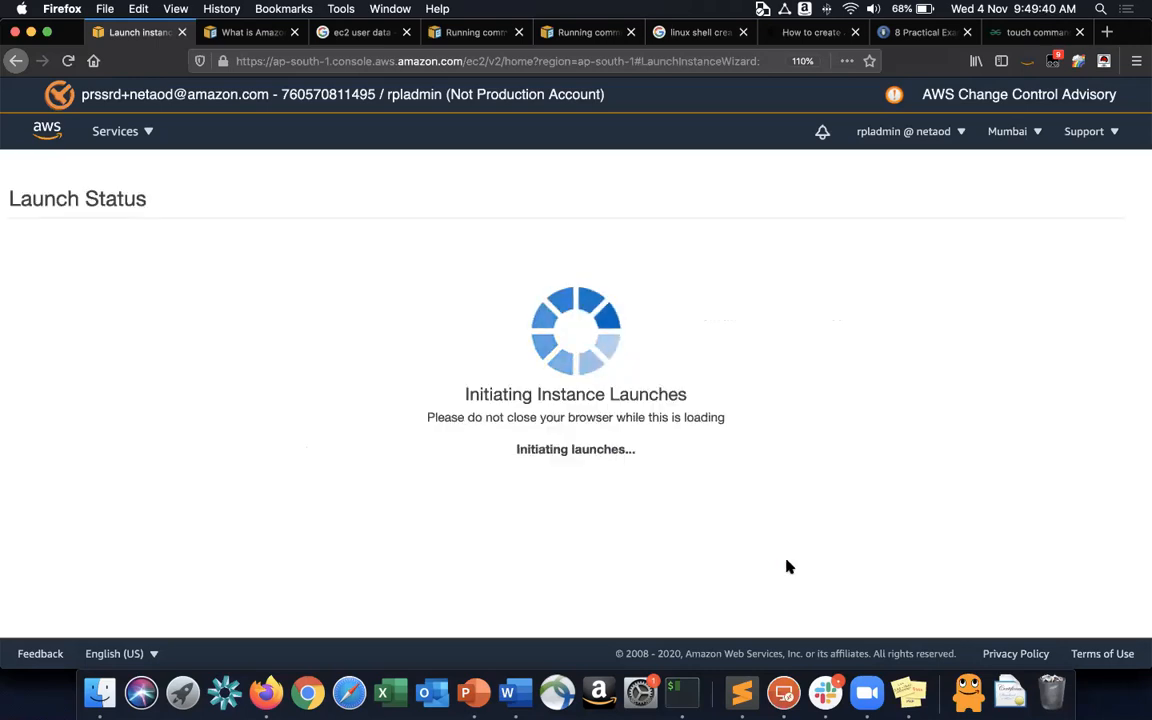
Go to the instances list and view the summary details of the Ec2 User Data Demo instance.
scroll(787, 563, "down", 3)
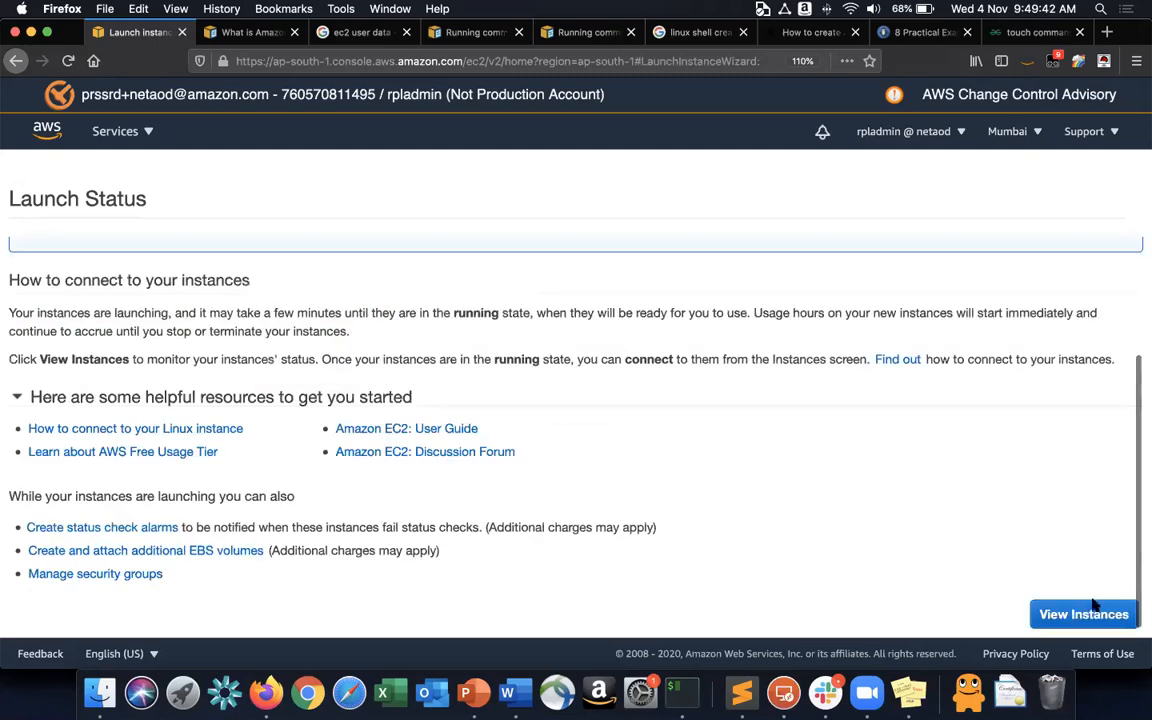
left_click(1085, 615)
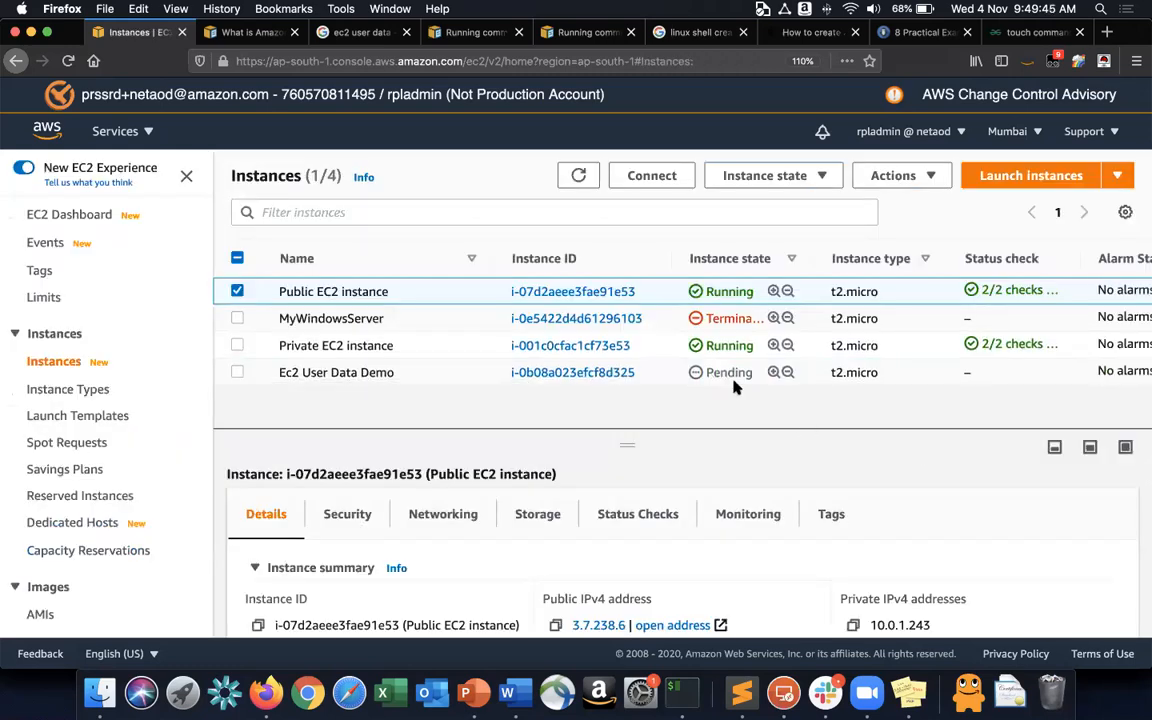
left_click(427, 373)
scroll(708, 502, "down", 3)
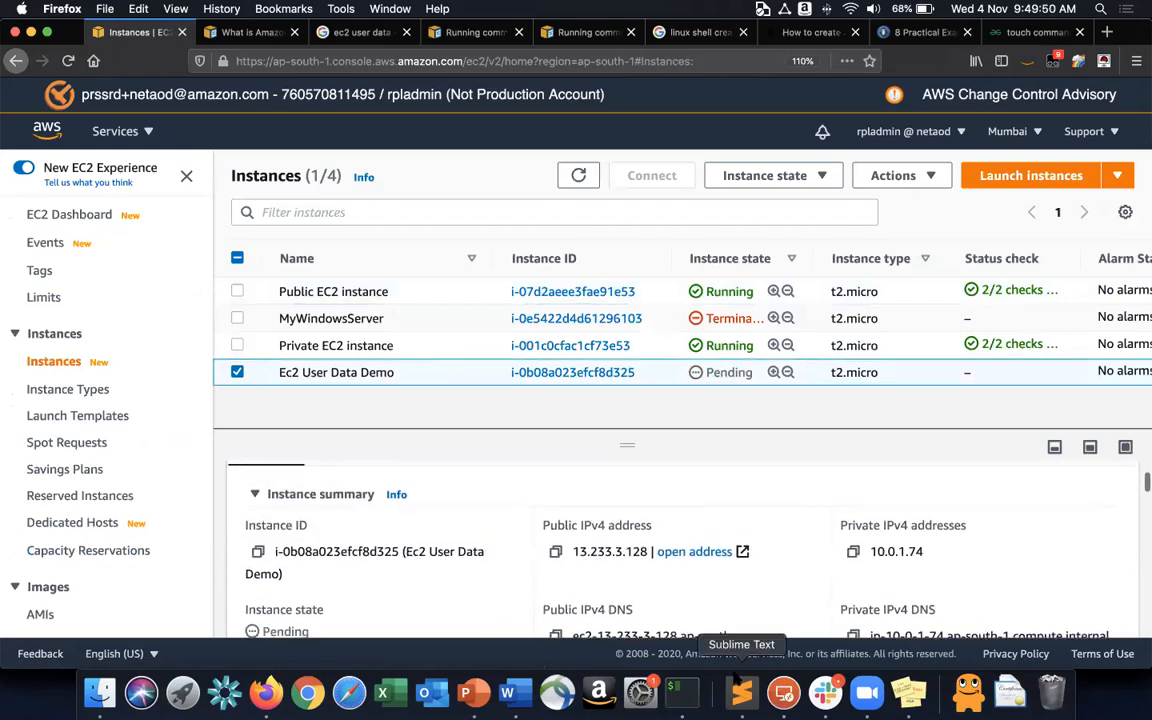
Switch to Sublime Text, complete the script's cd path as /var/www/html, and highlight the yum update line.
key("super+Tab")
left_click(263, 182)
type("/html")
left_click(318, 266)
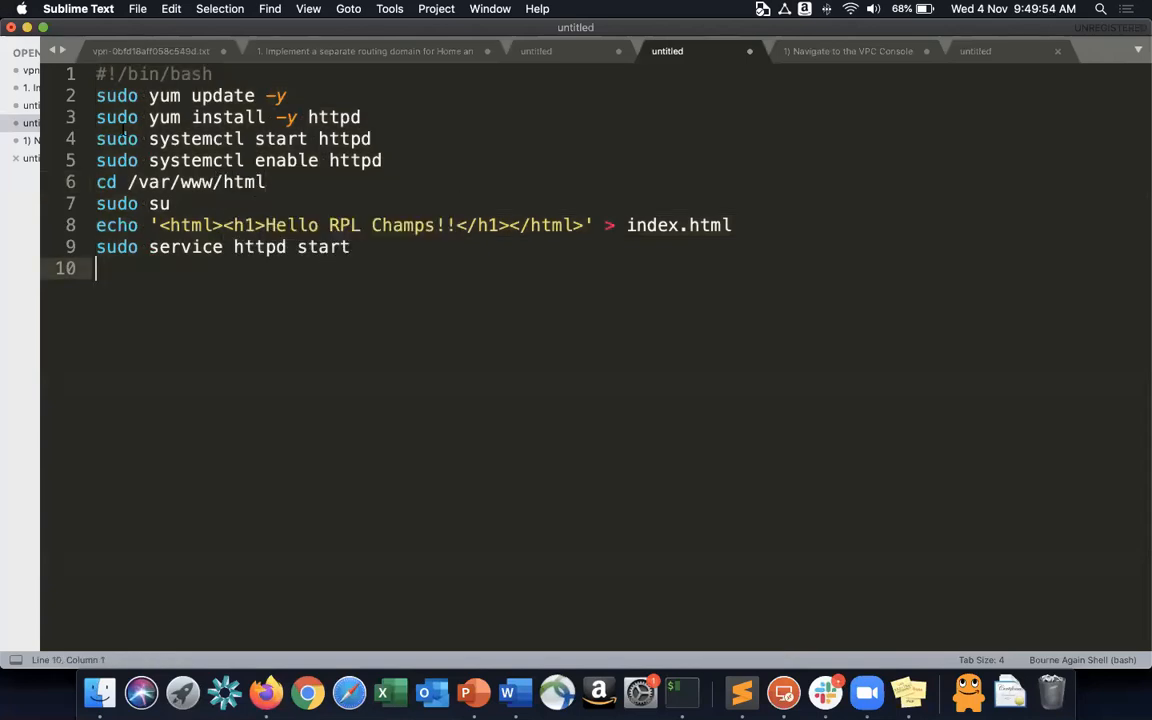
left_click_drag(97, 97, 333, 88)
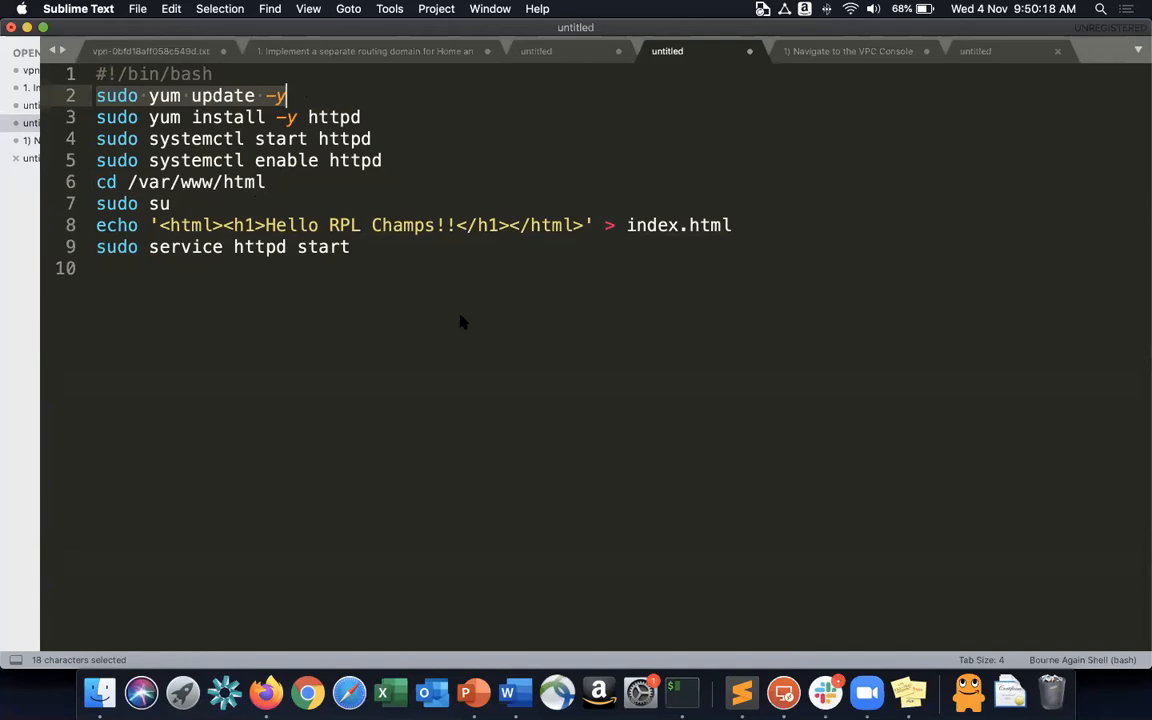
Switch back to Firefox and refresh the instances list to check the new instance's state and status checks.
key("super+Tab")
left_click(580, 175)
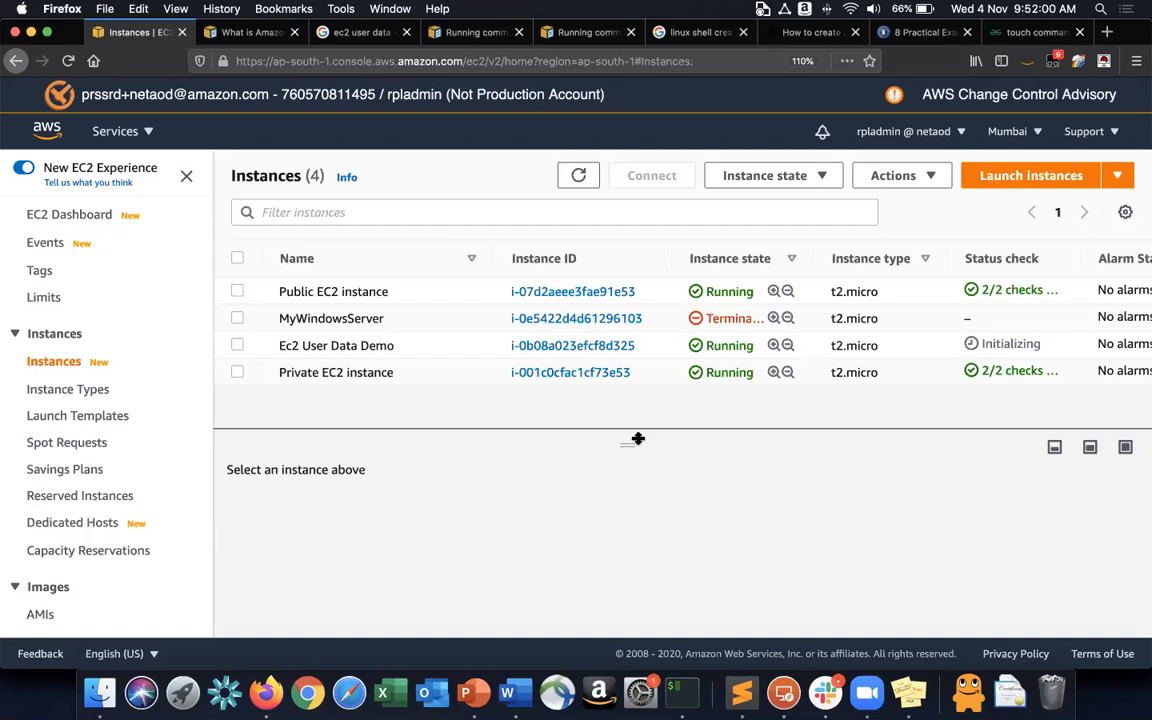
left_click(579, 174)
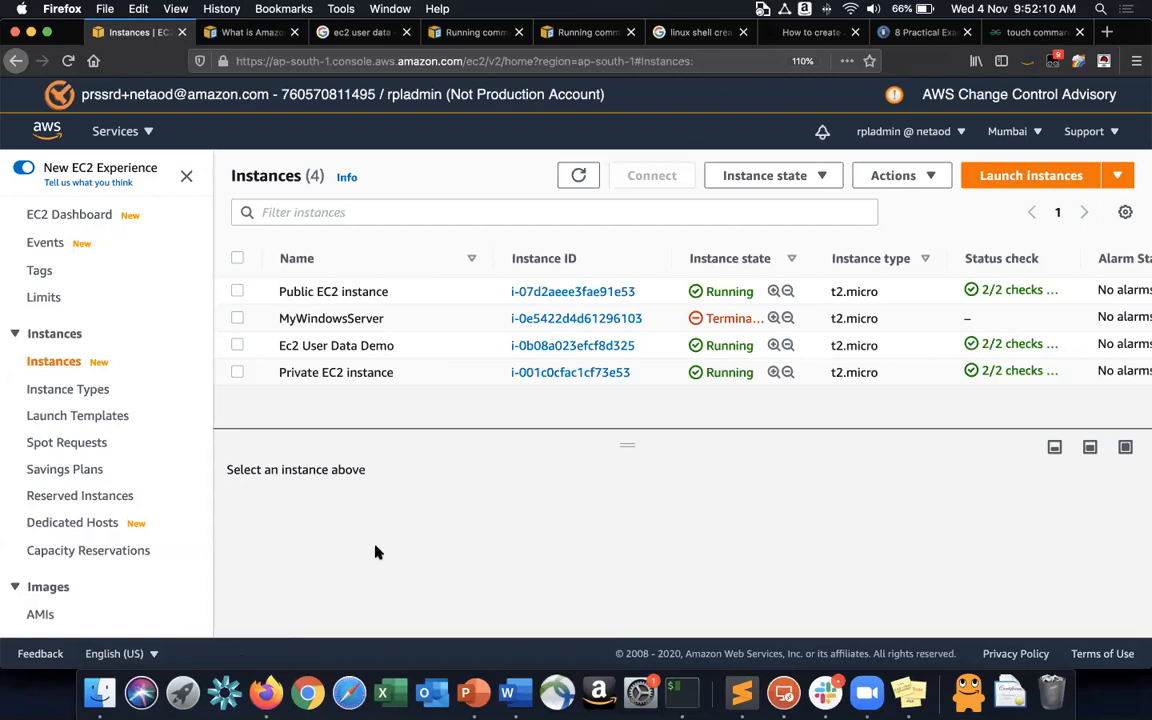
Copy the Ec2 User Data Demo instance's public IPv4 address and load it in a new browser window.
left_click(440, 346)
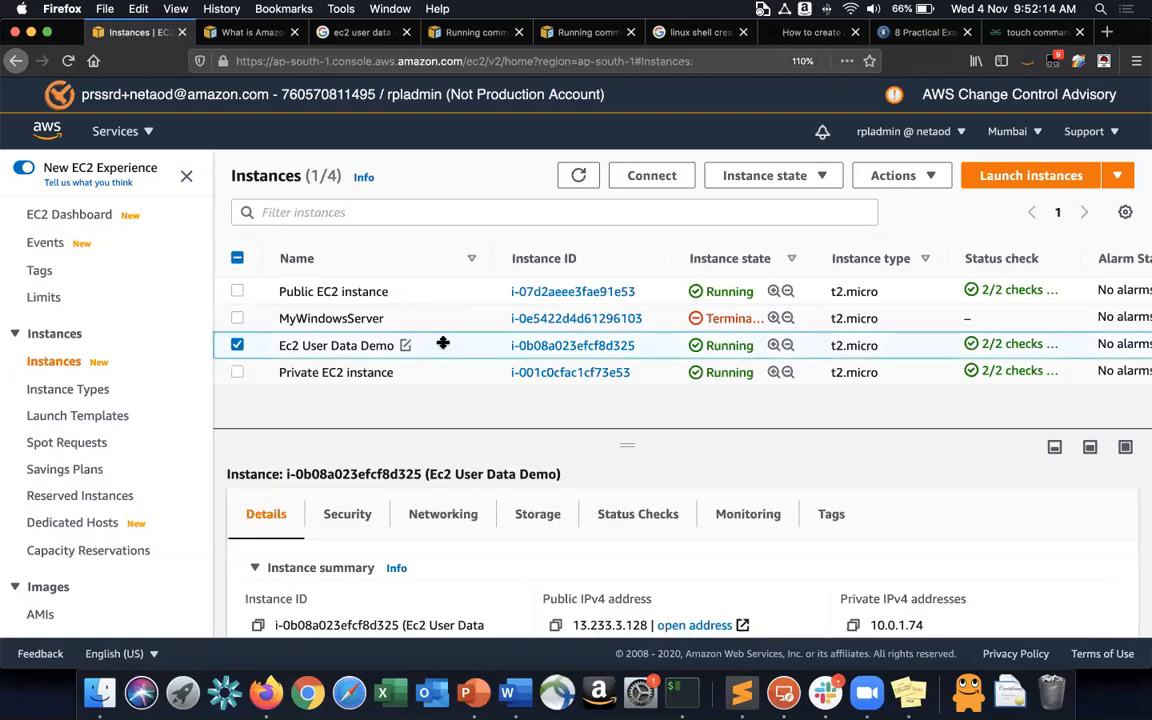
scroll(700, 570, "down", 2)
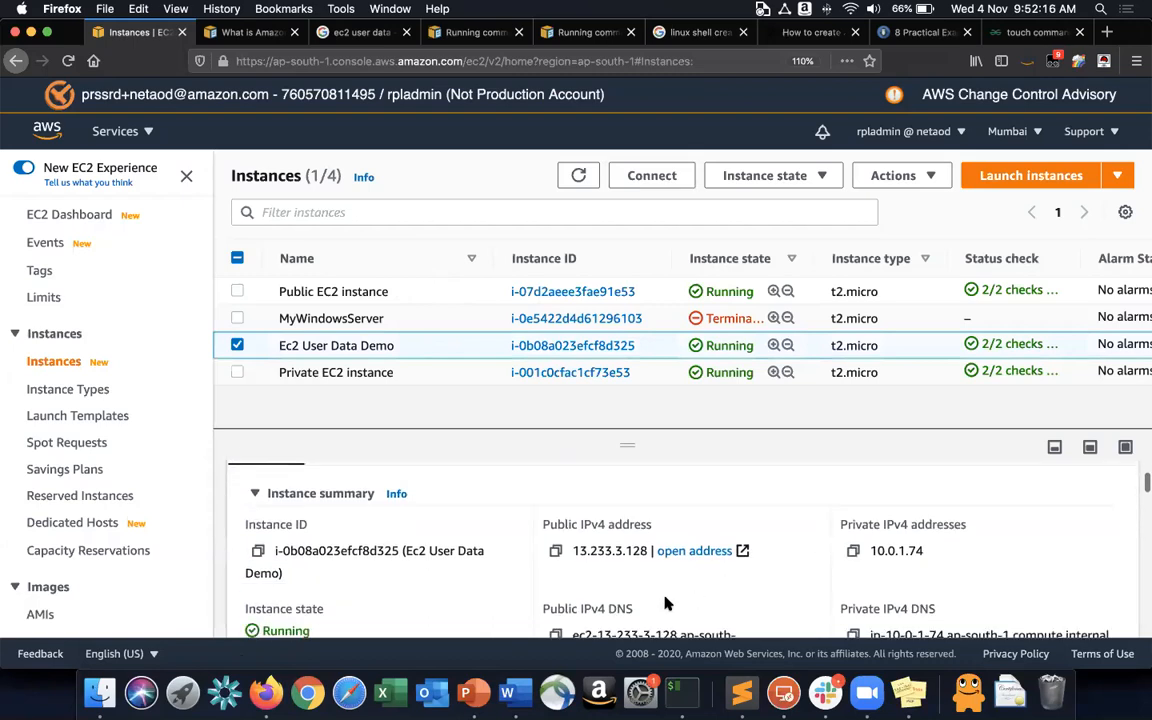
left_click(557, 553)
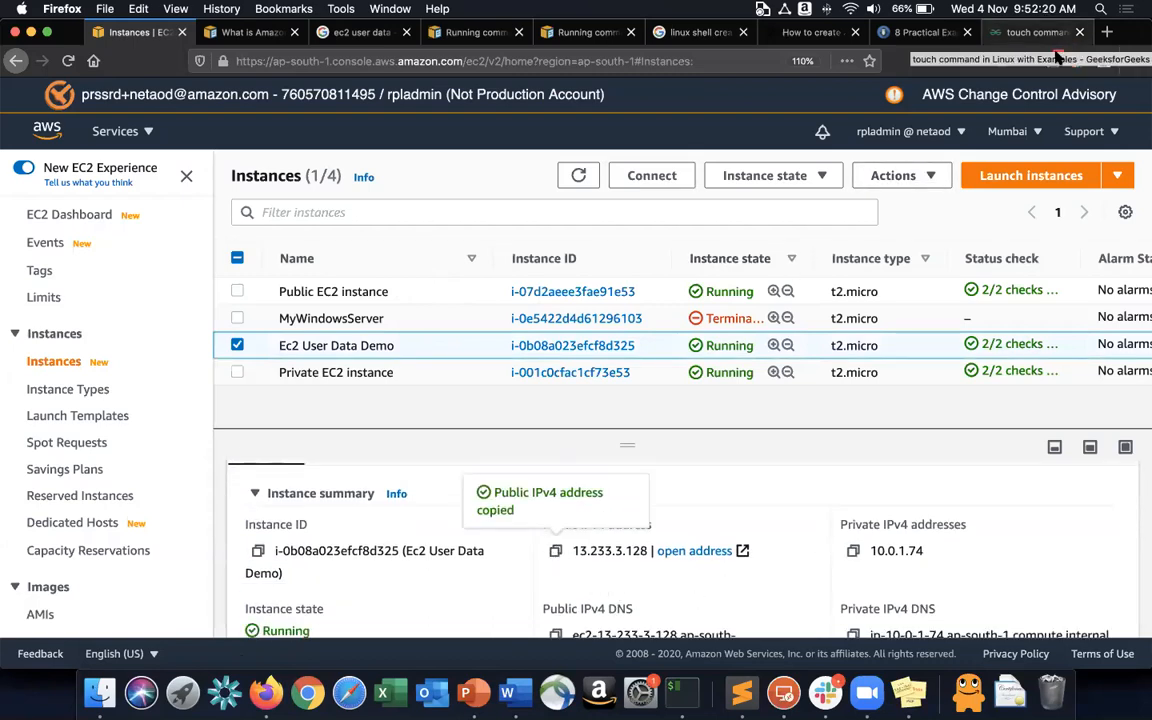
key("super+n")
key("super+v")
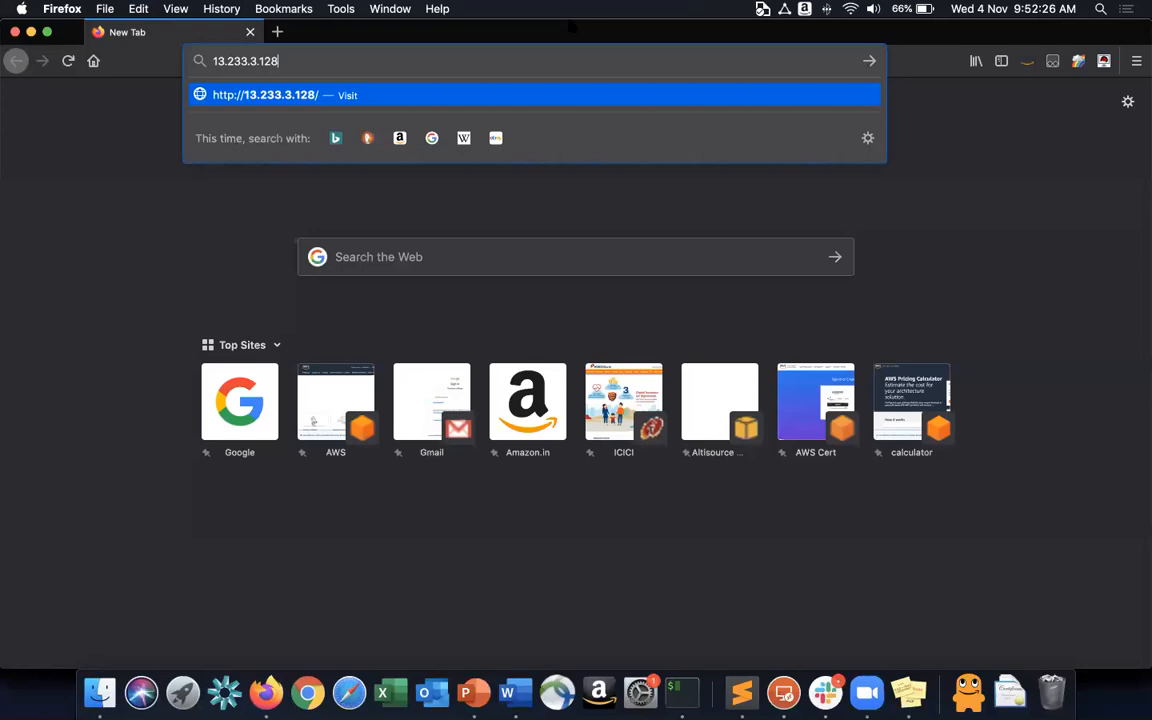
key("Return")
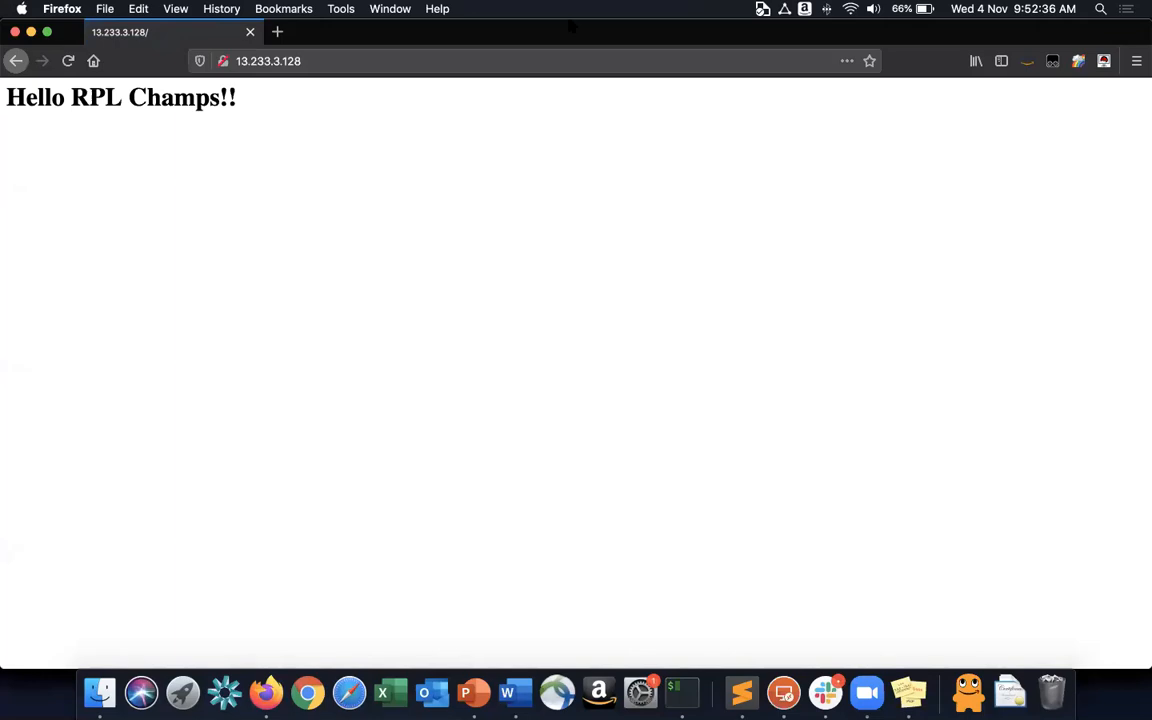
Compare the script, the instance's public address and the served page, and highlight the page's heading.
key("super+Tab")
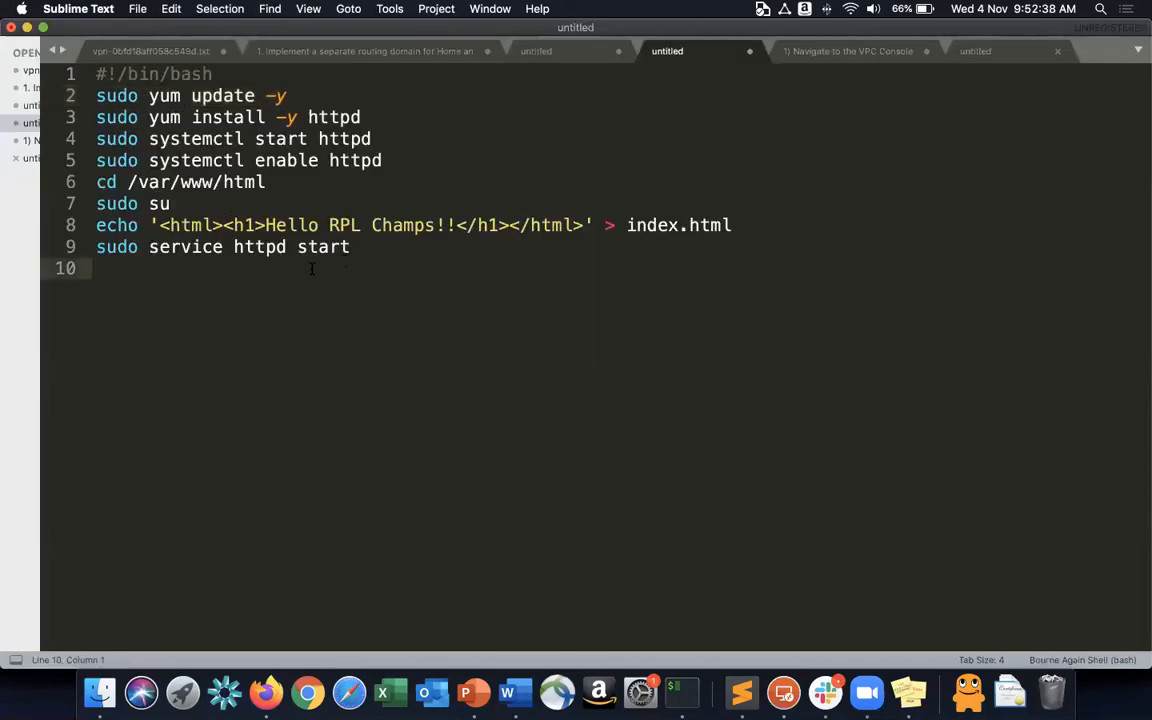
key("super+Tab")
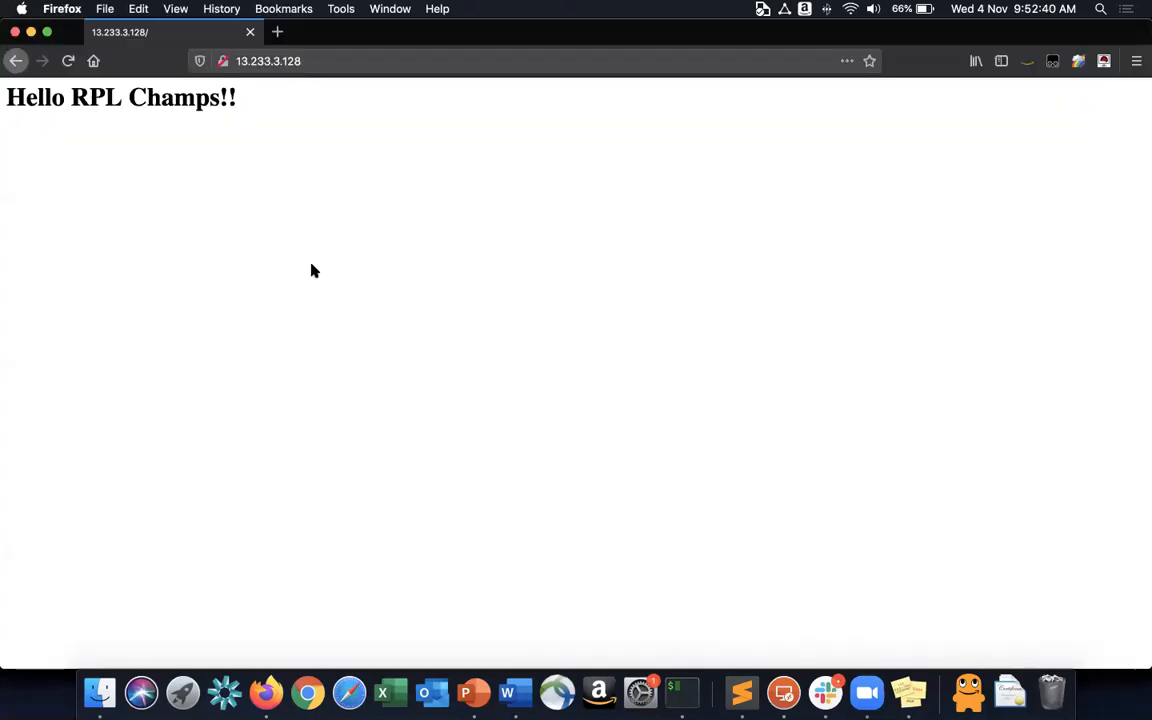
key("super+grave")
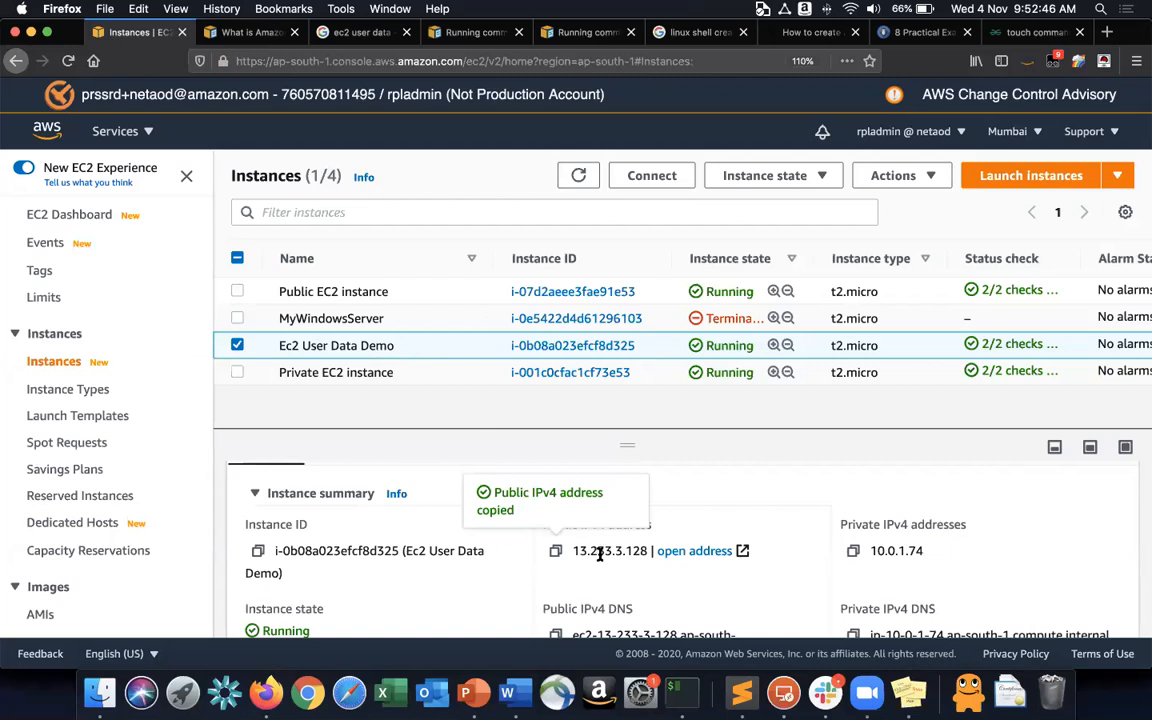
left_click(690, 551)
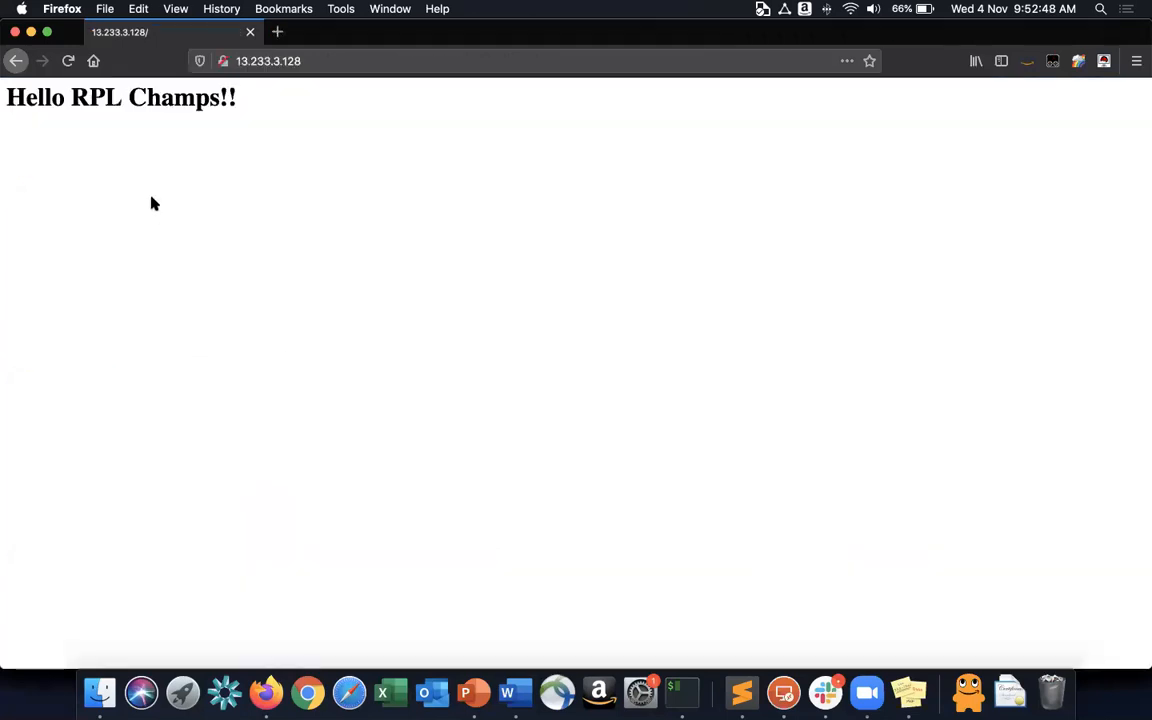
left_click(320, 60)
left_click(80, 140)
left_click_drag(9, 97, 321, 118)
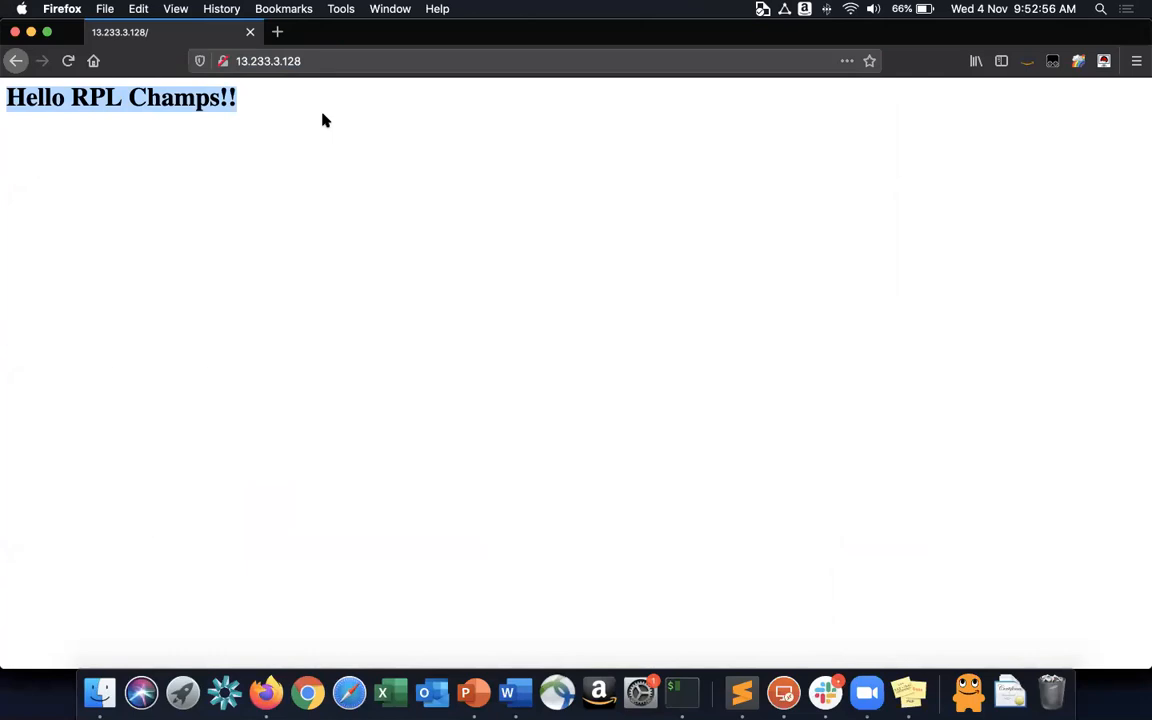
Switch to Sublime Text and review the echo line that writes index.html, along with the entire script.
key("super+Tab")
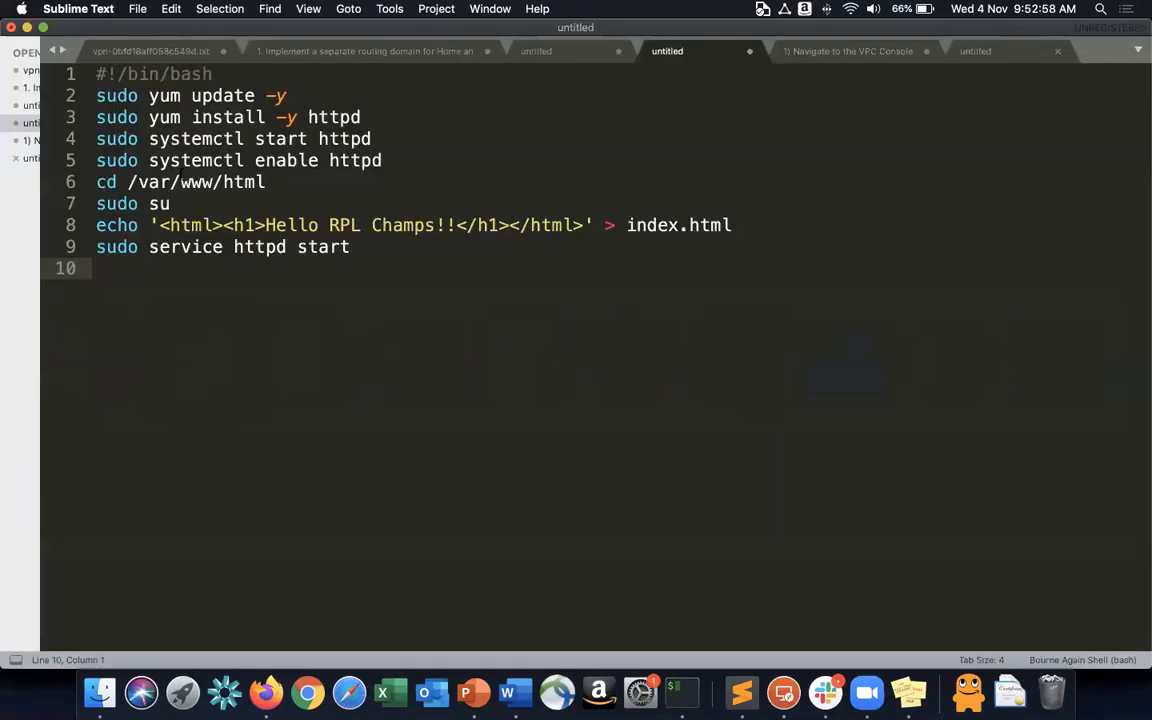
left_click_drag(153, 222, 617, 245)
left_click(617, 247)
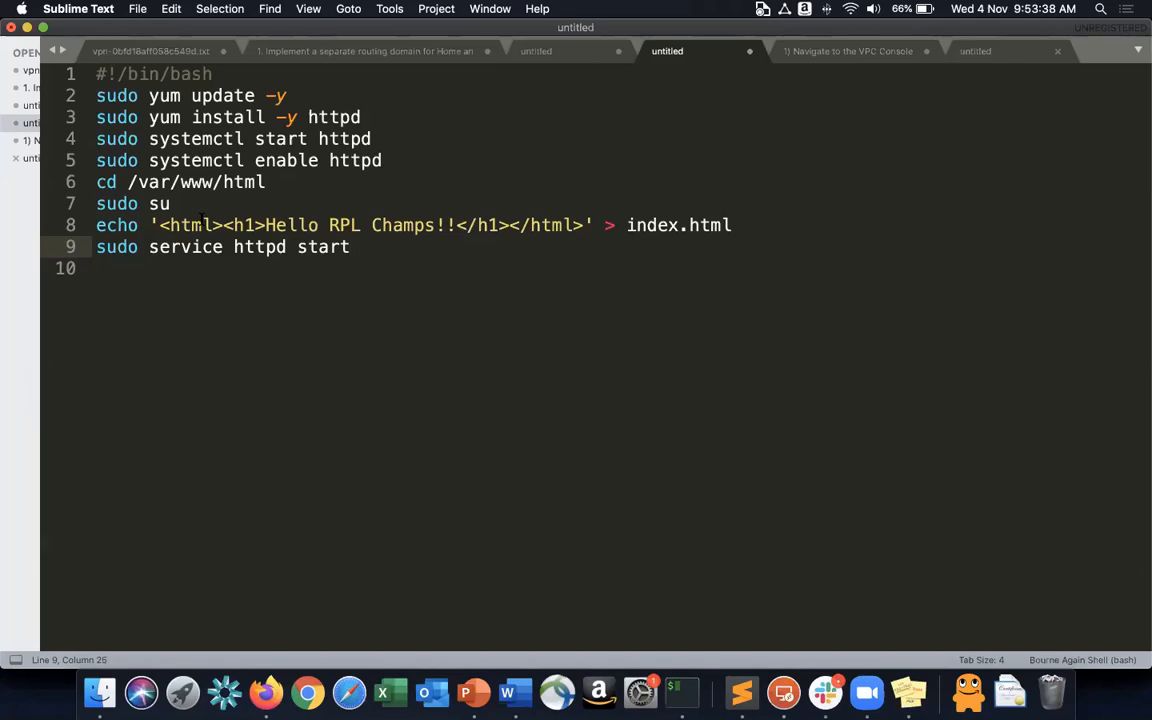
left_click_drag(97, 74, 643, 347)
left_click(643, 347)
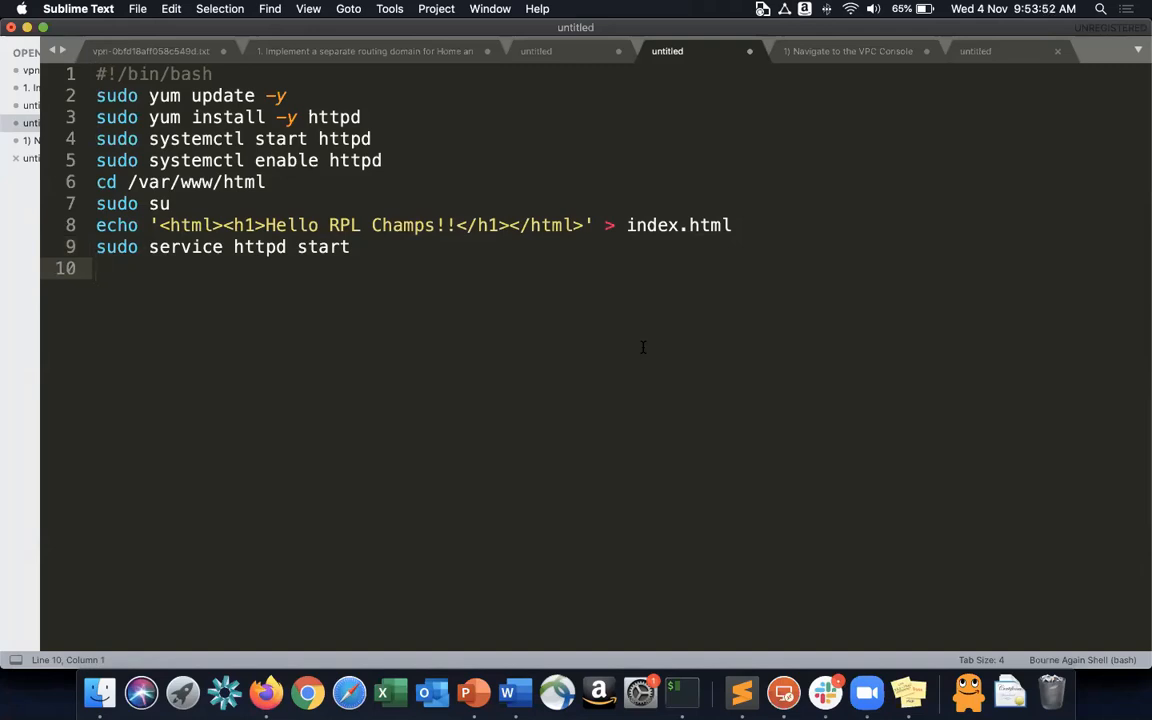
Switch to the EC2 console in Firefox and copy the Ec2 User Data Demo instance's public IPv4 address again.
key("super+Tab")
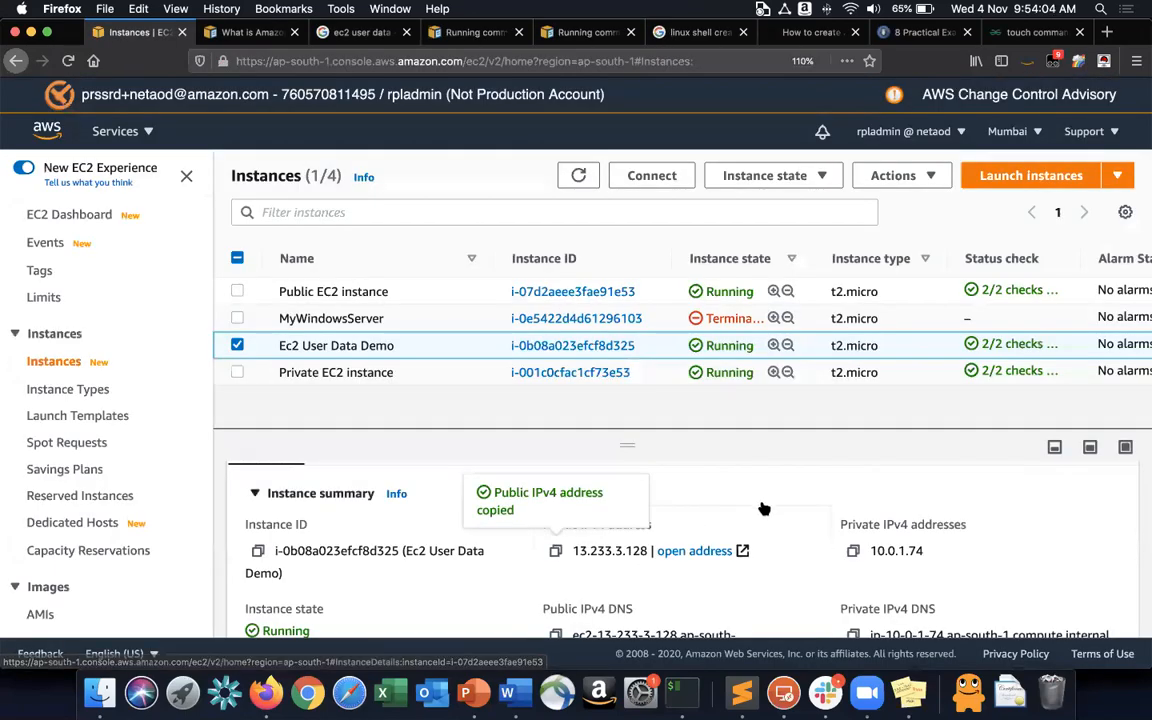
scroll(762, 508, "down", 3)
scroll(762, 508, "up", 6)
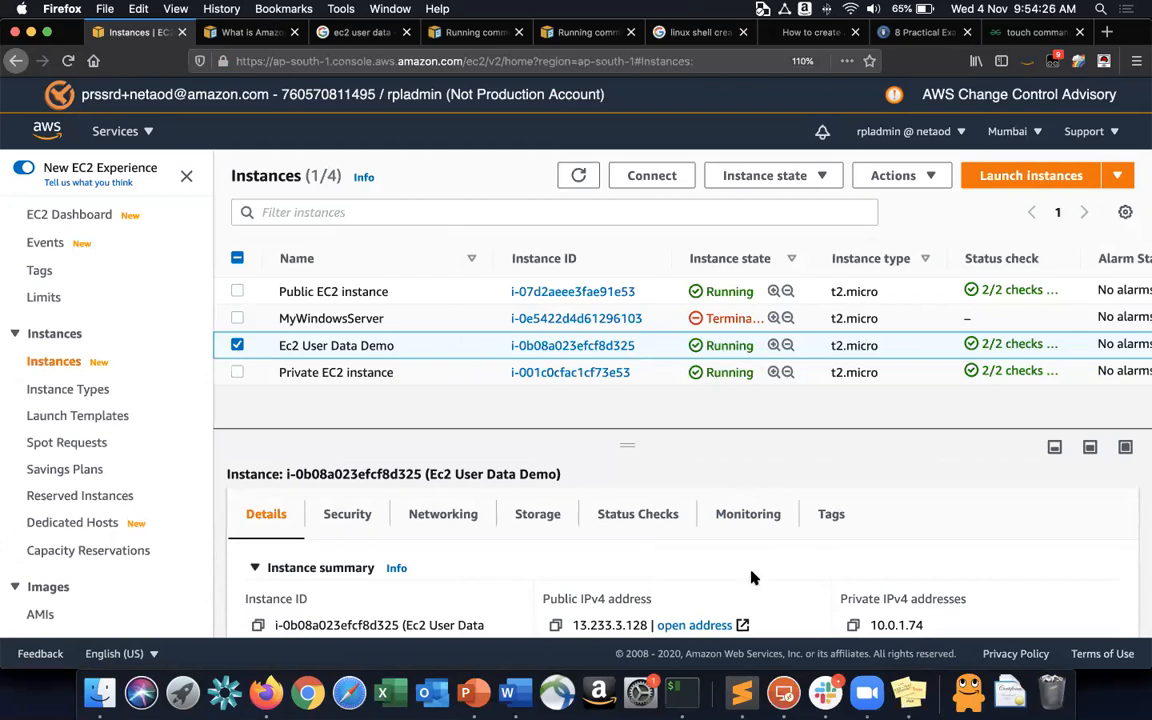
scroll(752, 576, "down", 2)
left_click(555, 524)
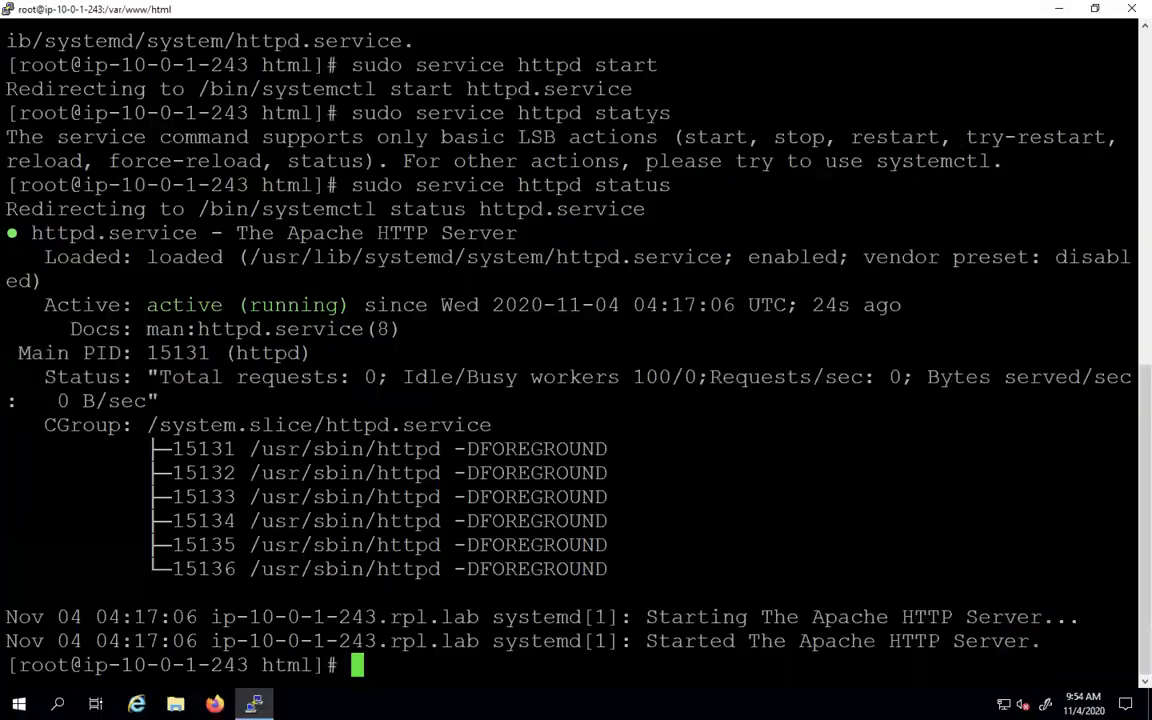
Switch to PuTTY and set up a new session with host name ec2-user@ followed by the copied IP address.
right_click(474, 12)
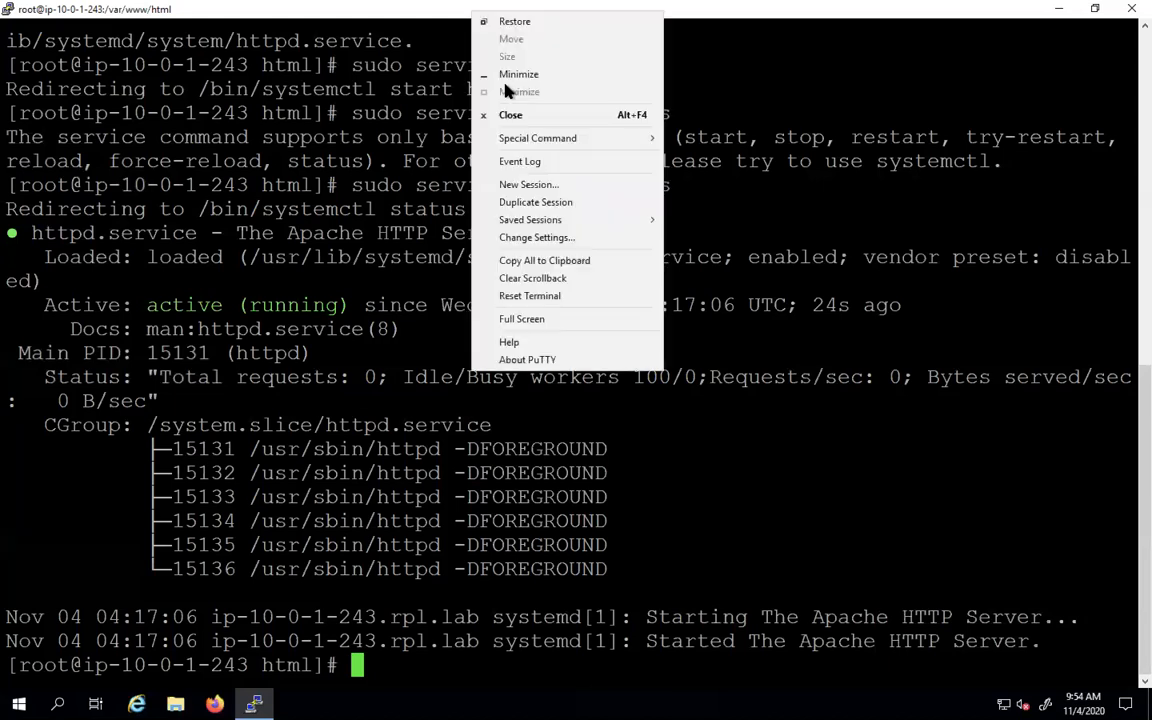
left_click(527, 185)
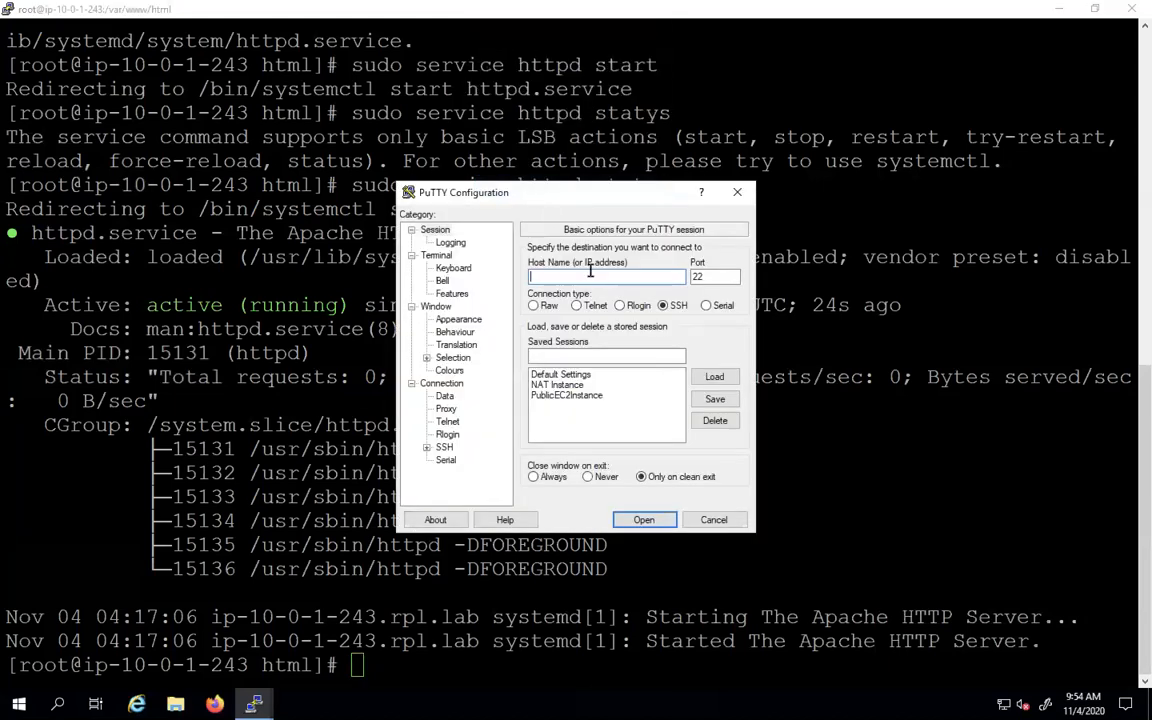
type("ec2-user@")
key("ctrl+v")
Choose C:\RPLLab\rpl-mumbai-lab.ppk as the SSH private key file, open the connection and accept the server's host key.
left_click(424, 451)
left_click(425, 449)
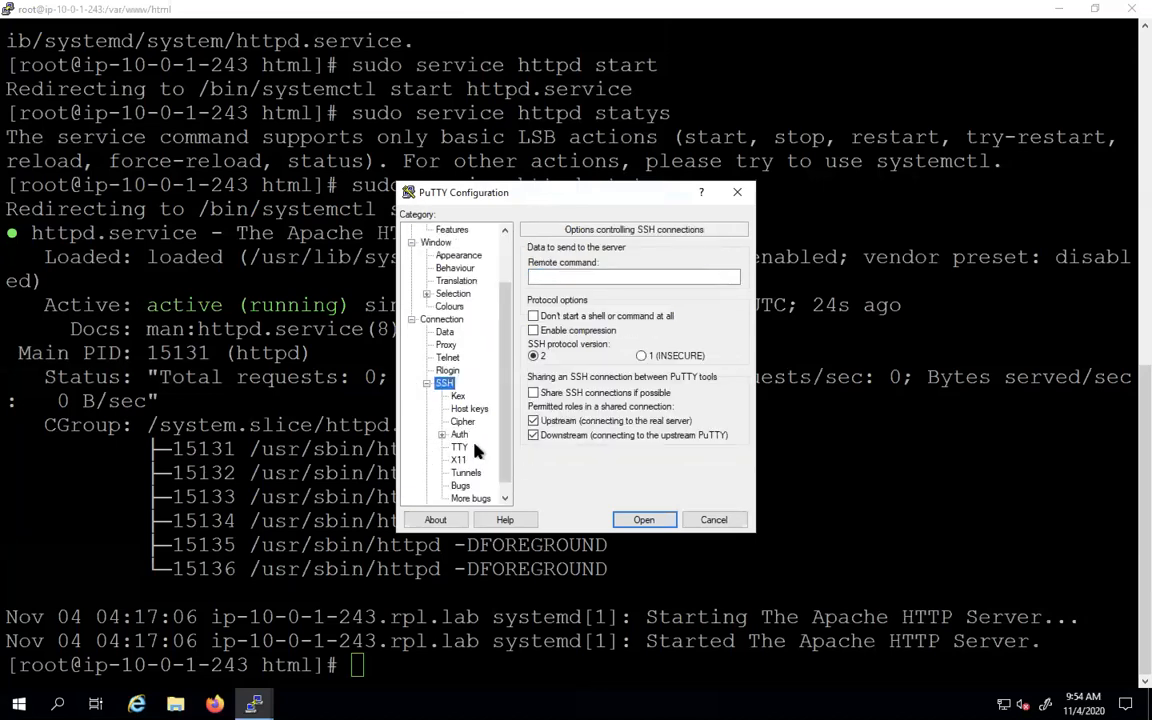
left_click(458, 435)
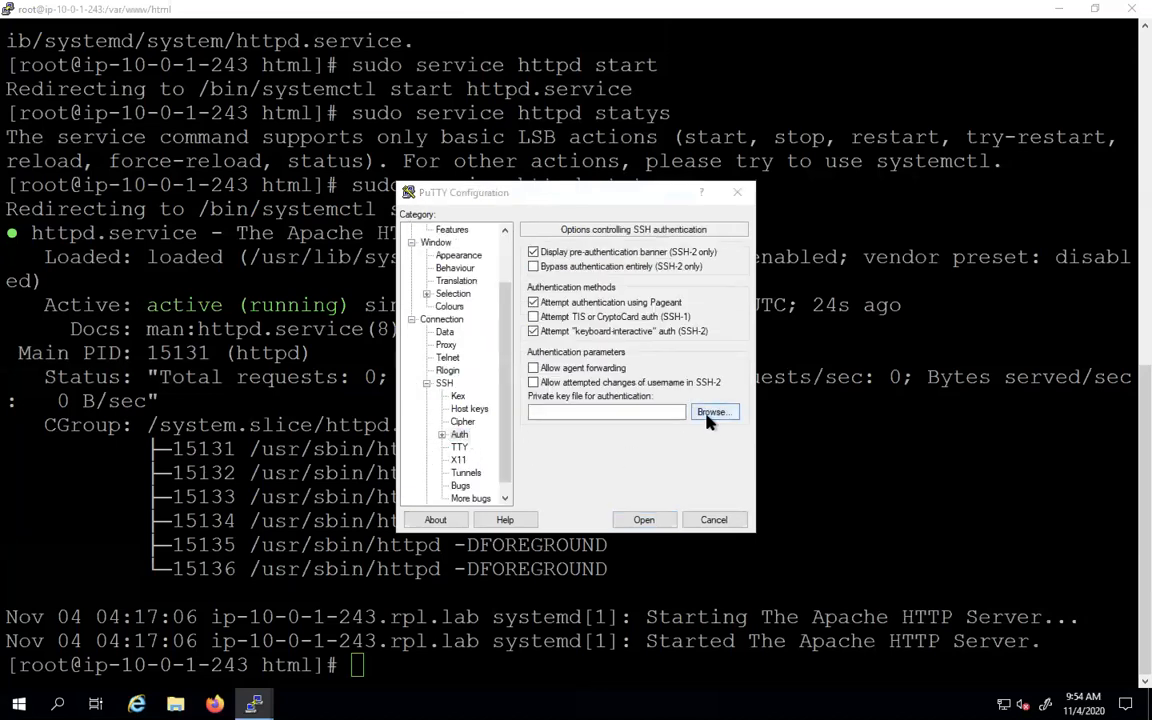
left_click(712, 484)
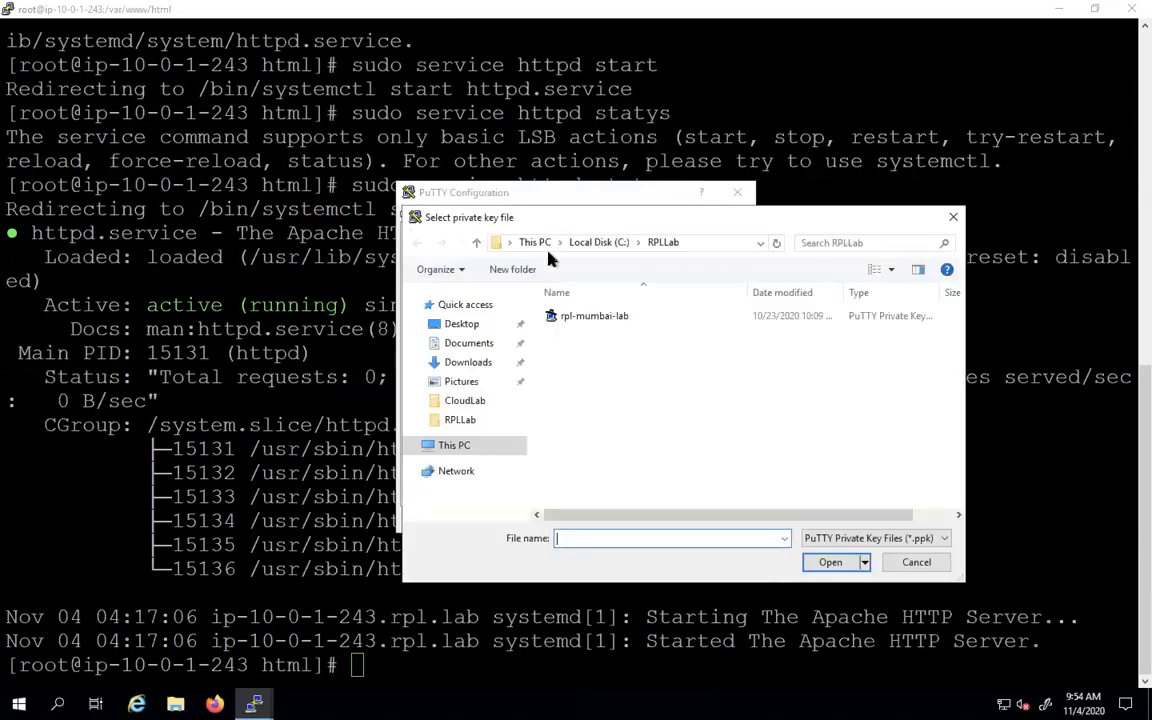
double_click(576, 316)
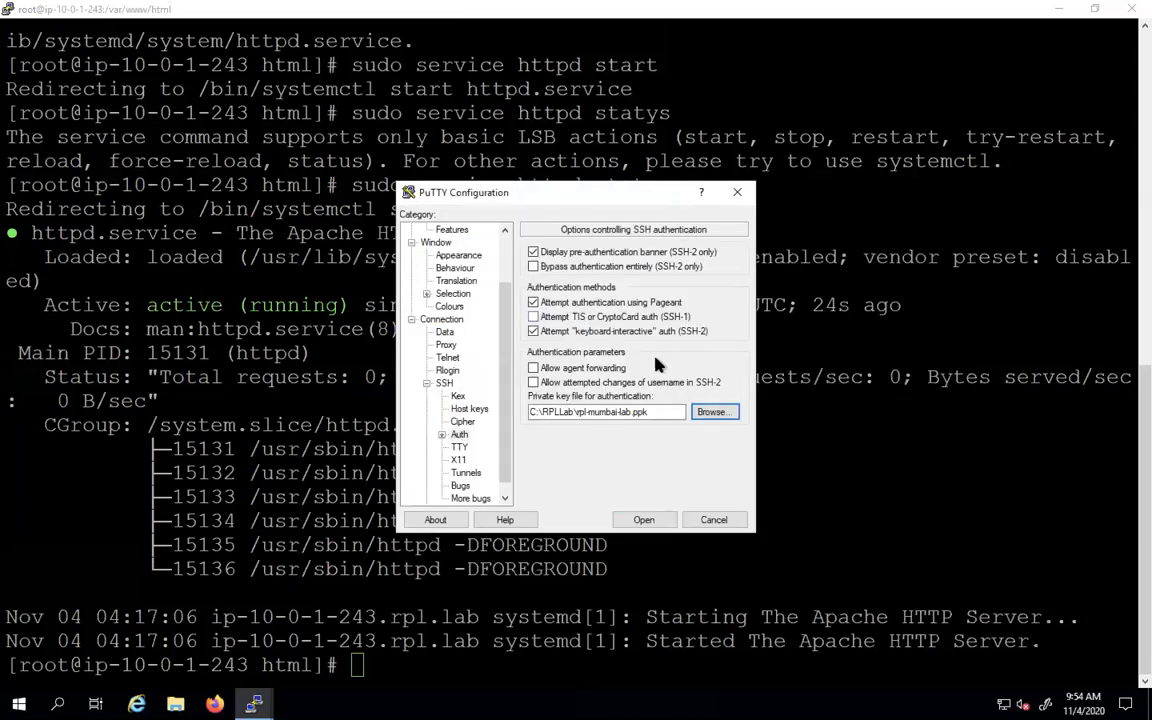
left_click(652, 517)
left_click(497, 455)
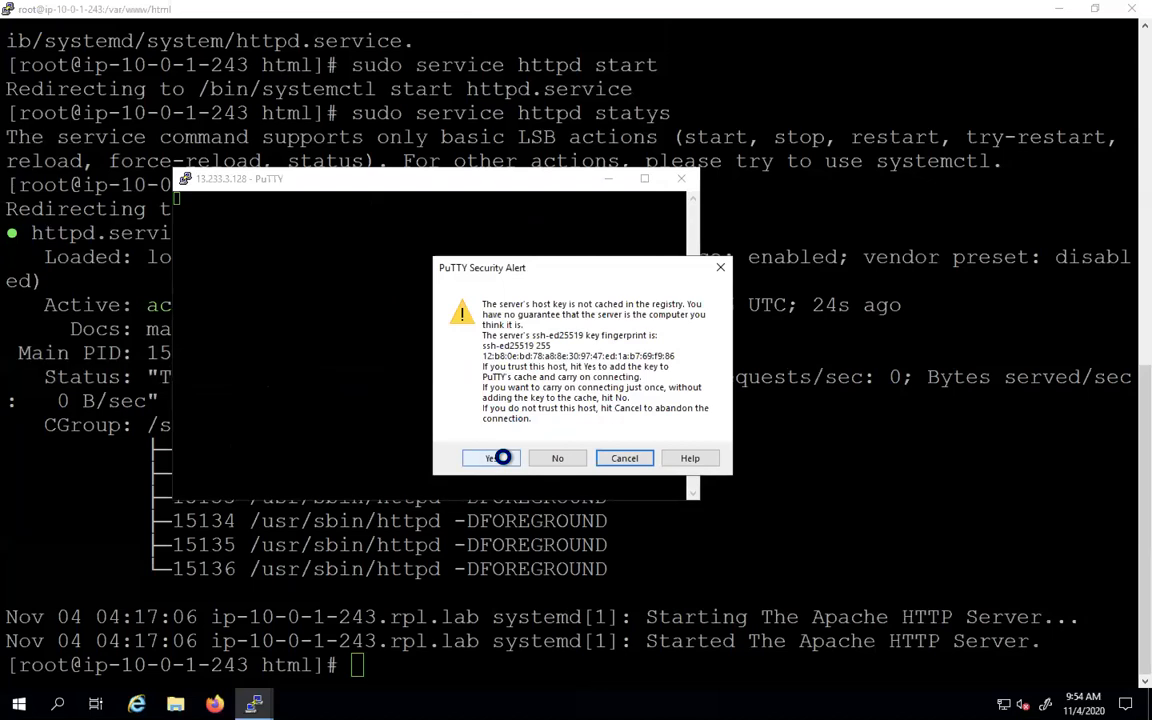
Maximize the new SSH session window, change to /var/www/ and list its contents in long format.
left_click(644, 178)
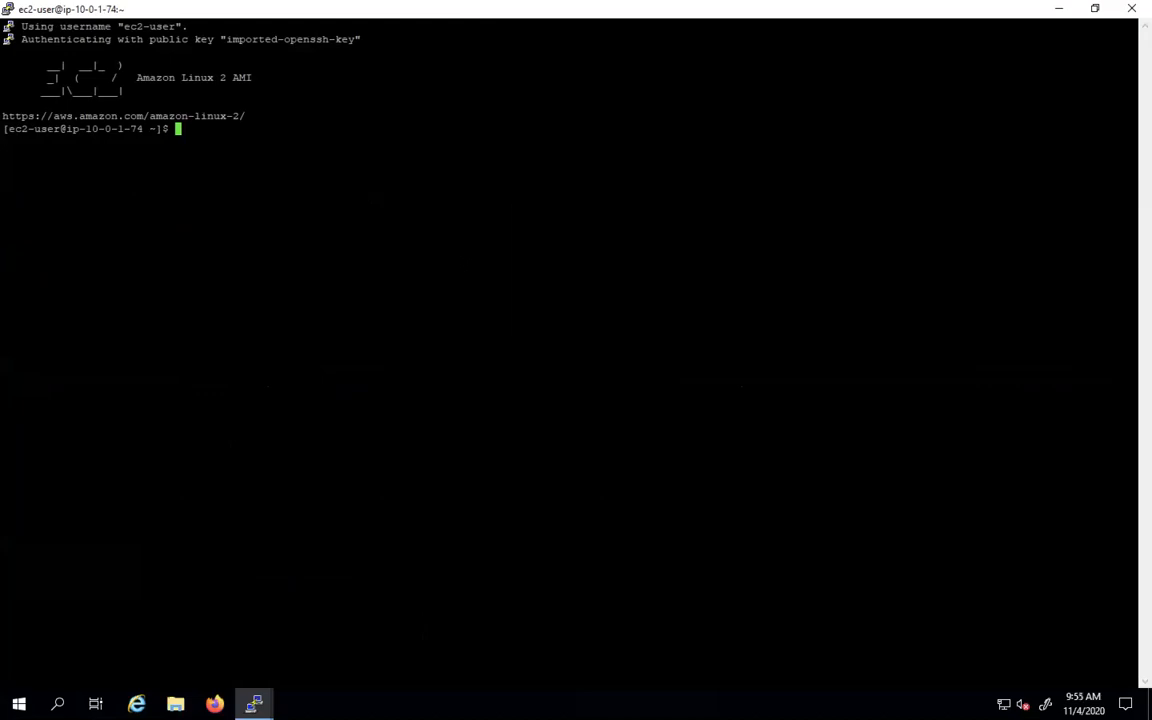
type("cd /var/www/")
key("Return")
type("ls -l")
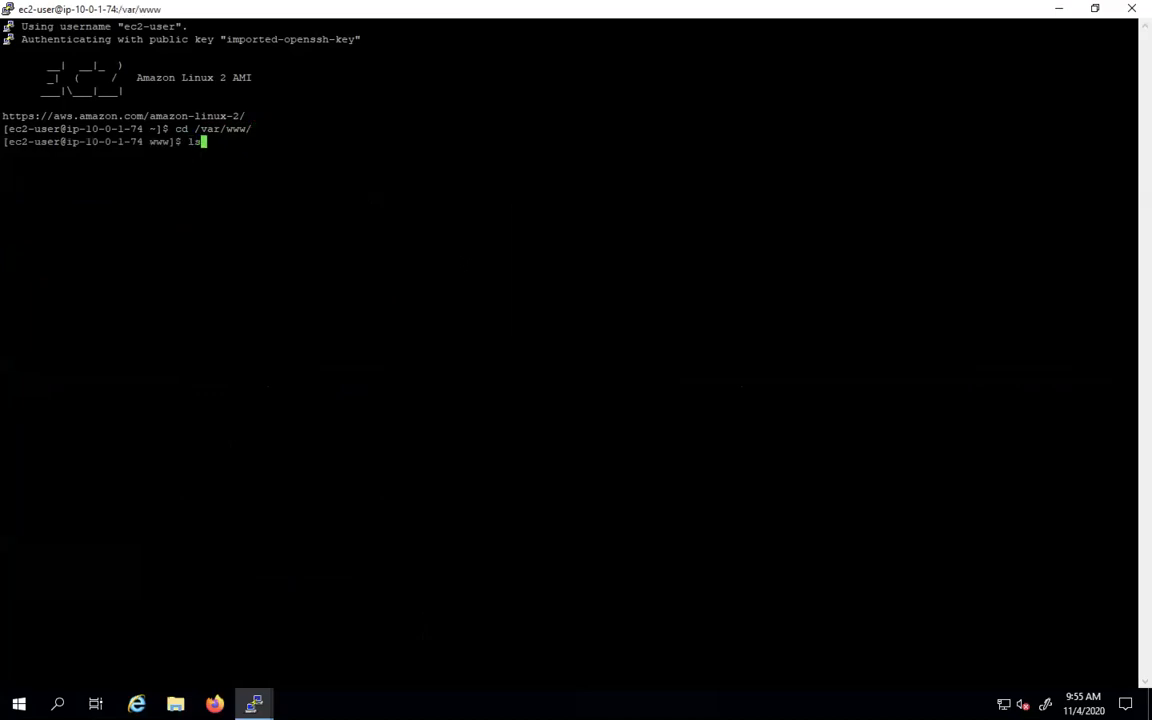
key("Return")
Change into the html directory and list its files in long format.
type("cd h")
key("Tab")
key("Return")
type("ls -l")
key("Return")
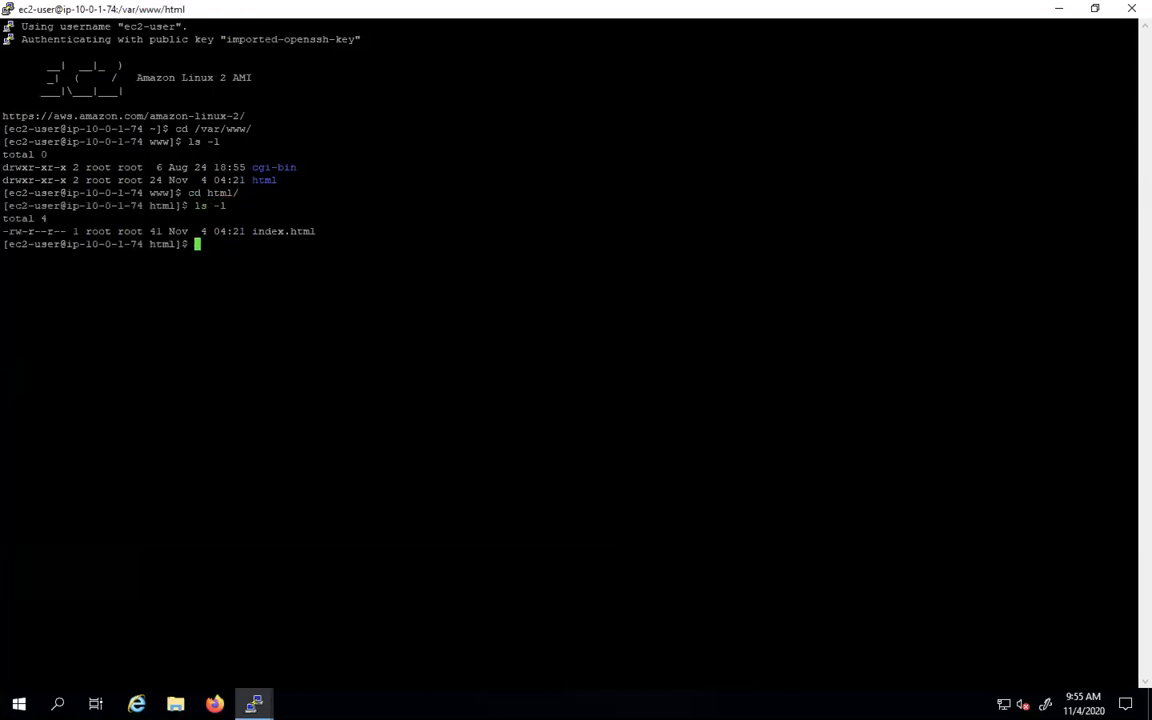
Print the contents of index.html and check the httpd service's status with sudo.
type("cat ")
type("i")
key("Tab")
key("Return")
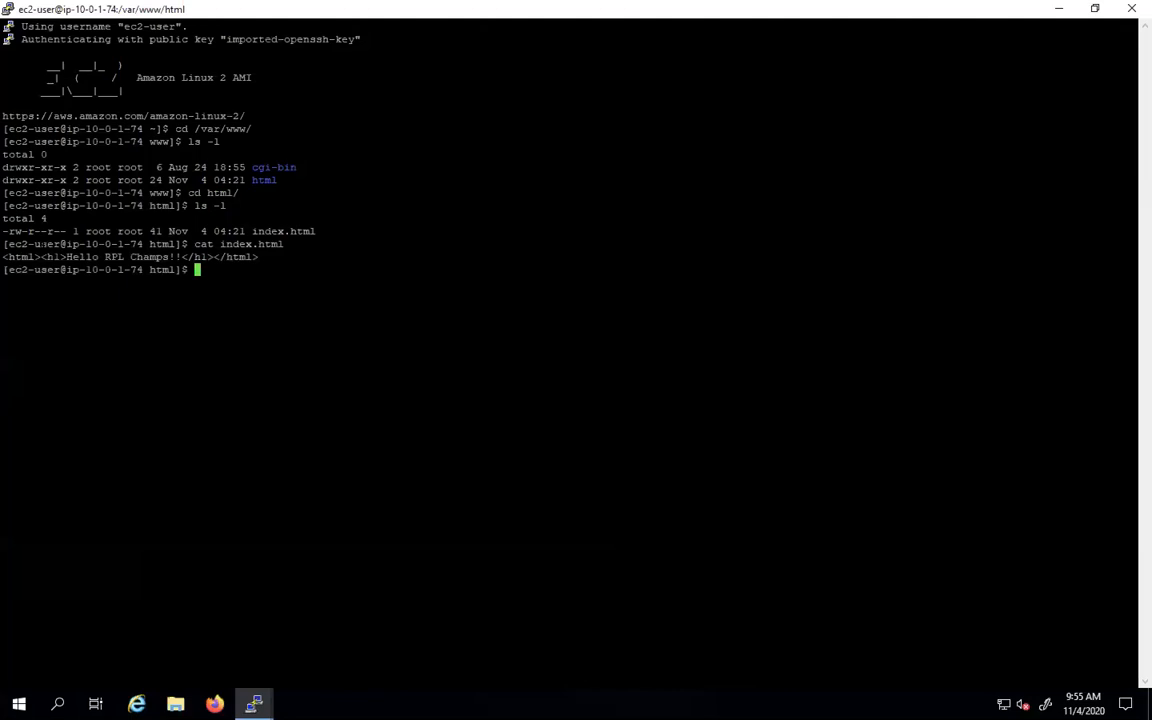
left_click_drag(9, 257, 320, 278)
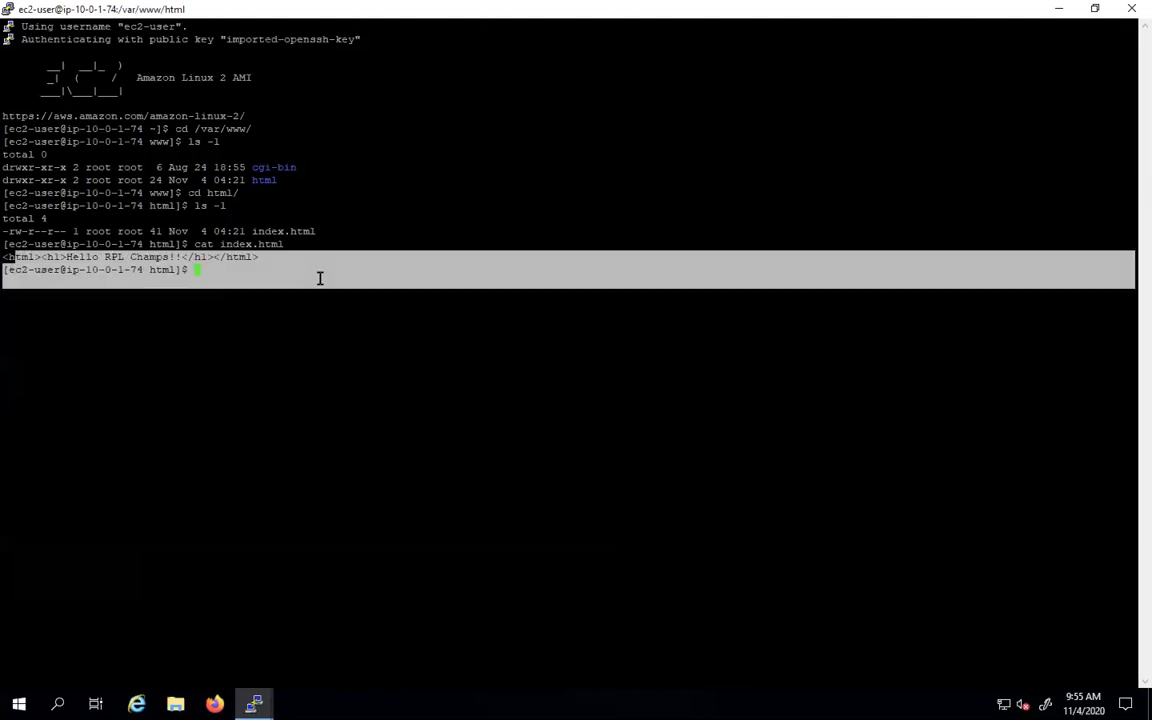
left_click(320, 278)
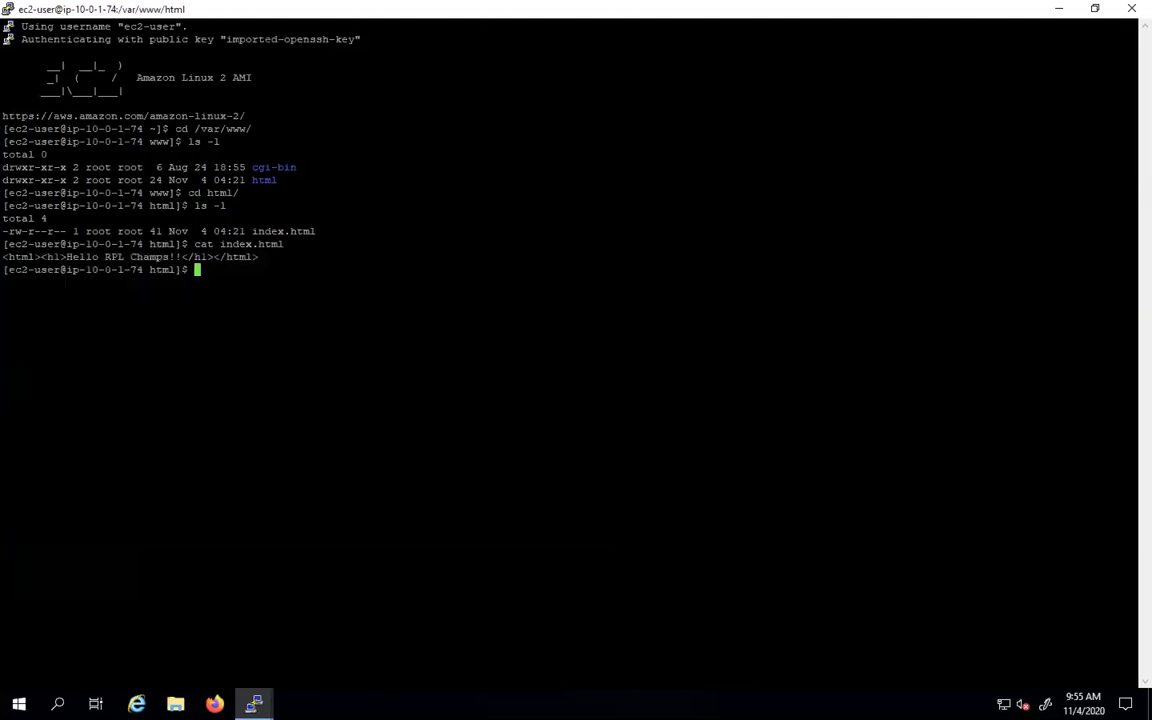
type("sudo service httpd status")
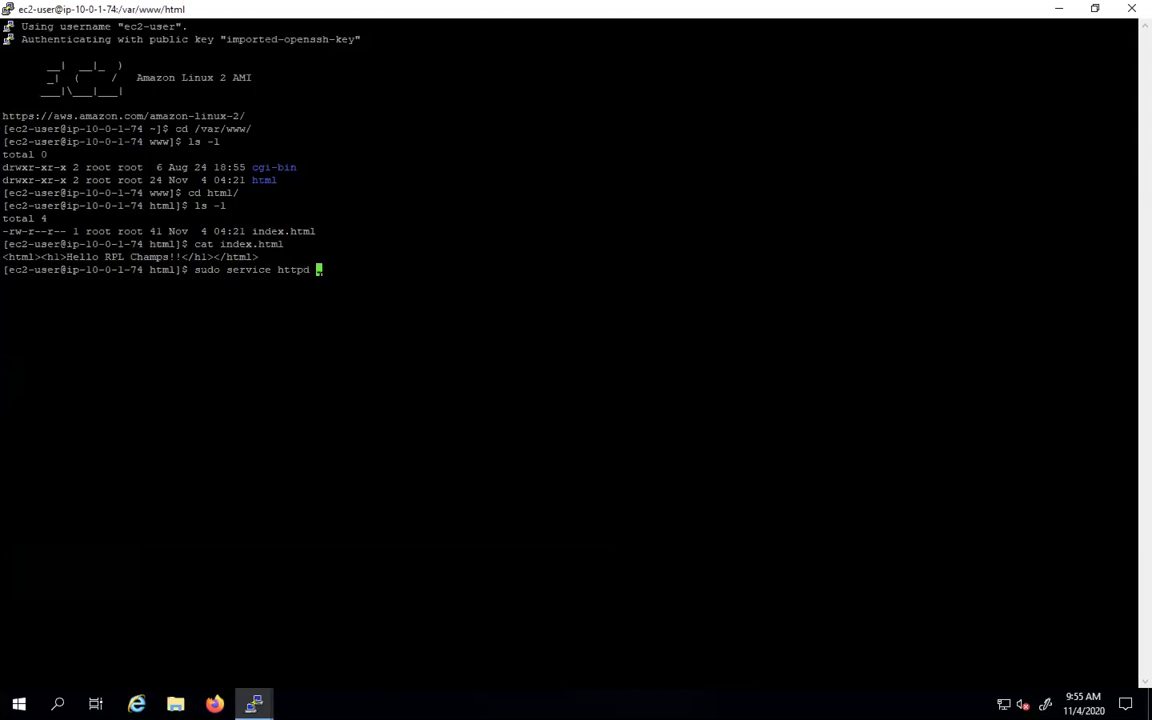
key("Return")
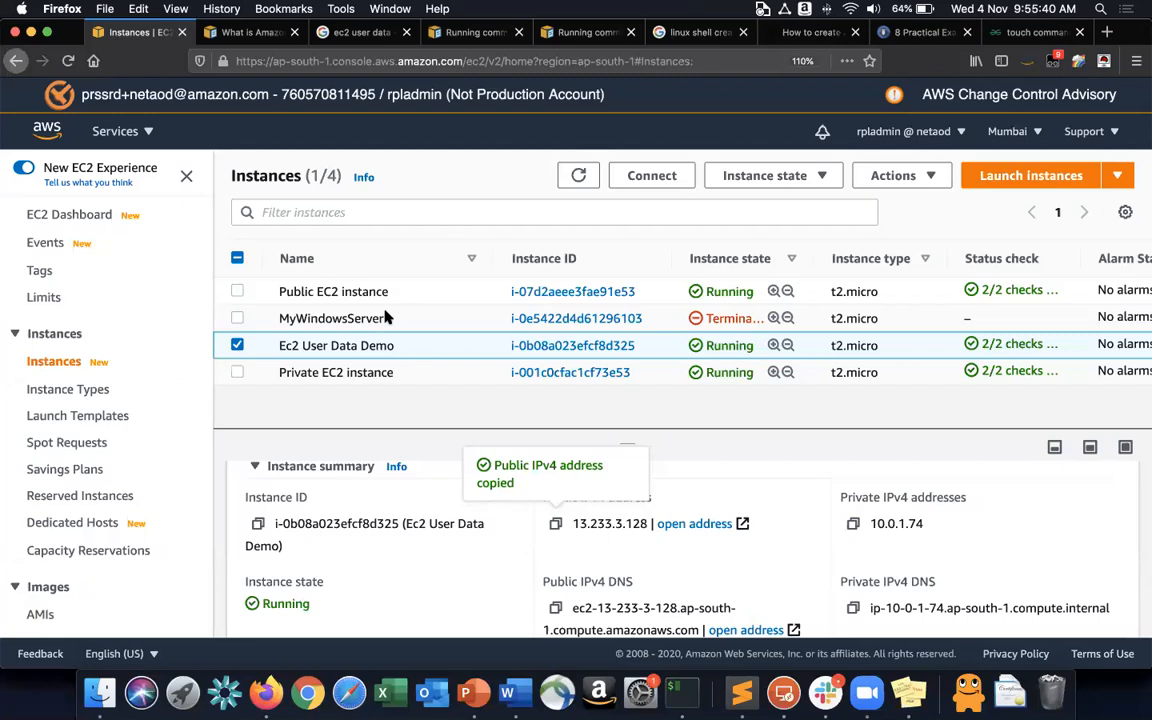
Switch to Firefox and look through the AWS guide on running commands on a Windows instance at launch, including its PowerShell and user data sections.
left_click(585, 30)
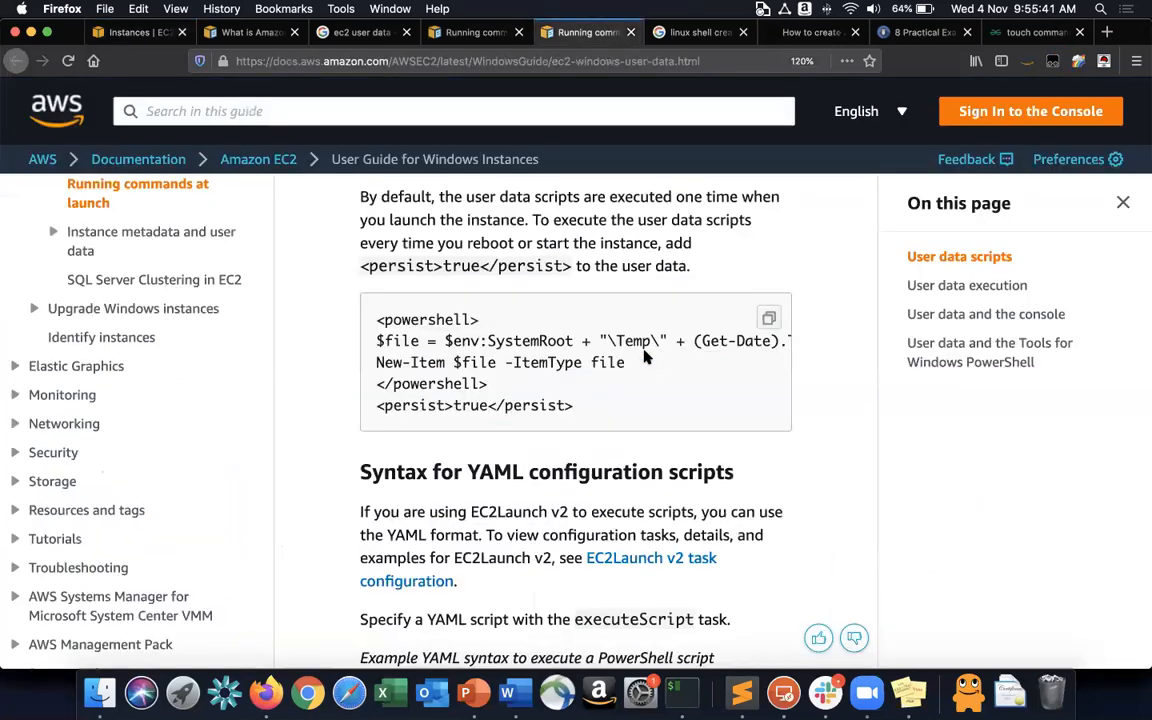
scroll(645, 357, "down", 8)
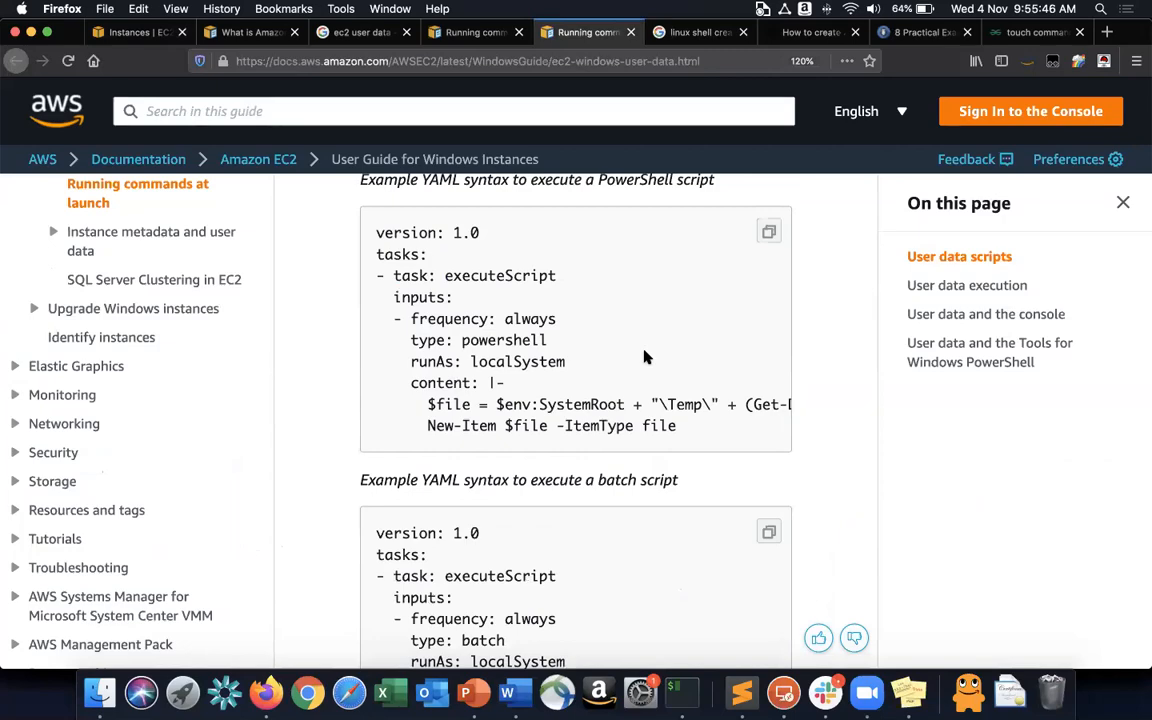
scroll(645, 357, "down", 18)
scroll(645, 352, "down", 20)
scroll(645, 357, "down", 20)
scroll(645, 357, "down", 20)
scroll(645, 352, "up", 20)
scroll(645, 352, "down", 15)
scroll(645, 352, "down", 15)
scroll(645, 352, "up", 4)
scroll(641, 345, "up", 8)
scroll(641, 345, "up", 10)
scroll(641, 345, "down", 2)
scroll(641, 345, "up", 6)
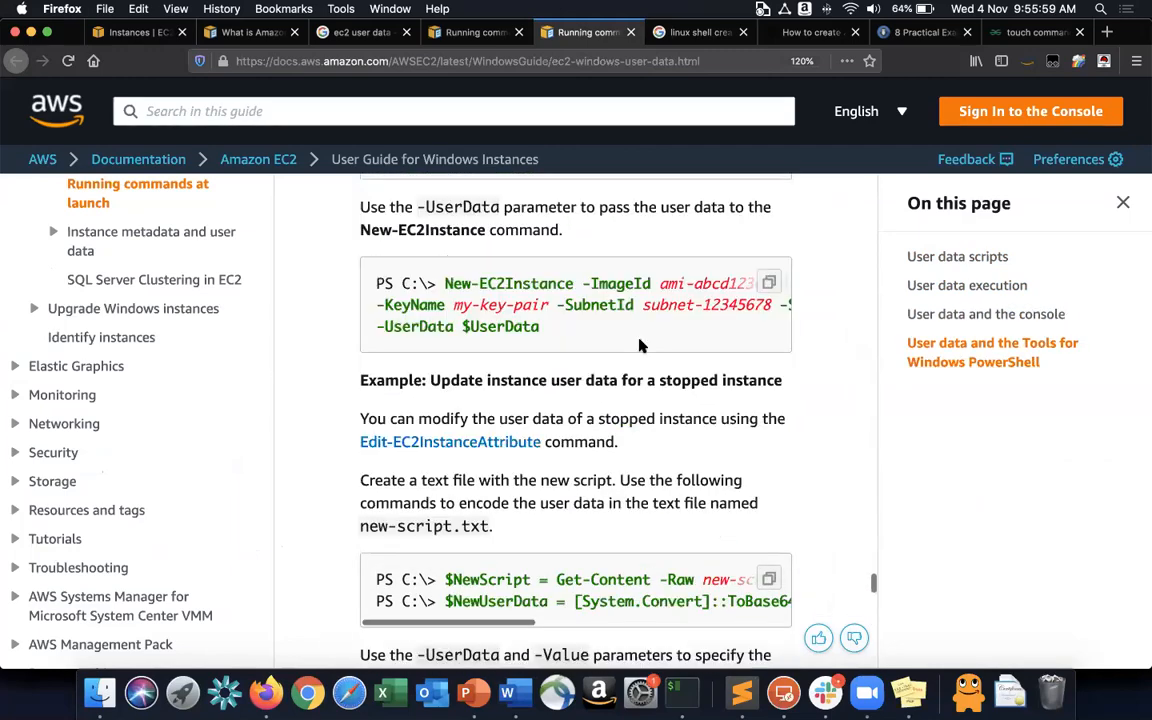
scroll(641, 345, "up", 10)
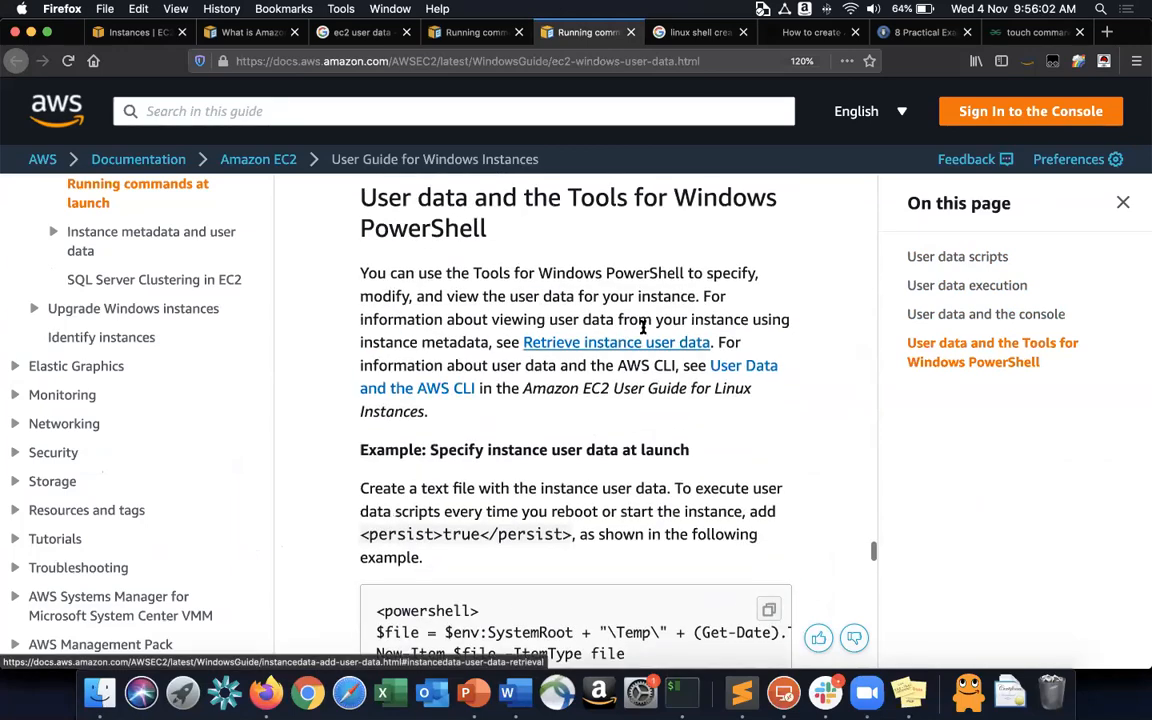
scroll(643, 328, "up", 3)
scroll(660, 360, "up", 15)
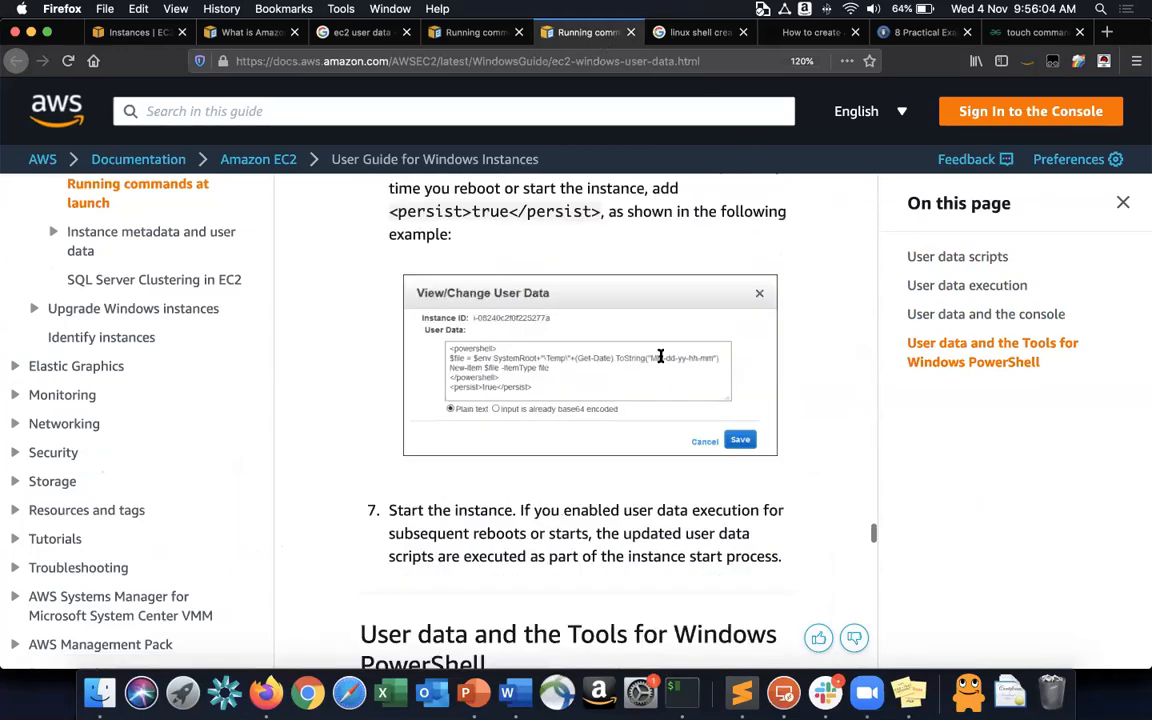
scroll(660, 355, "up", 20)
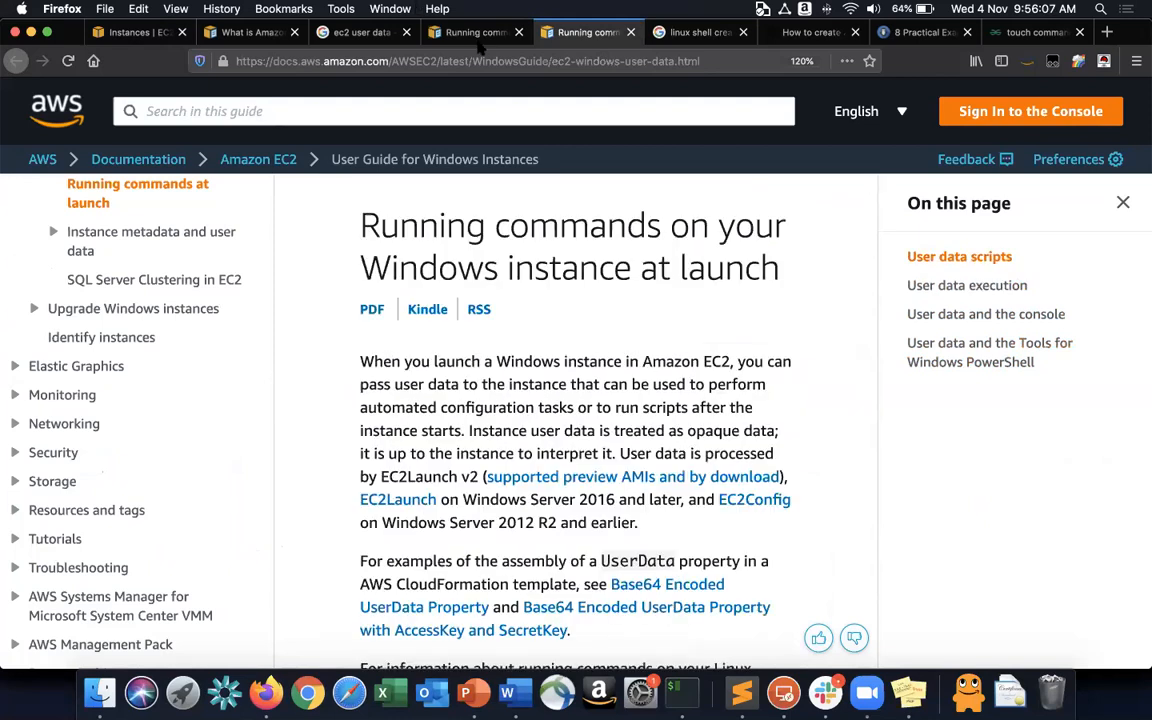
Review the Windows guide's title and its example YAML syntax for PowerShell and batch scripts.
left_click_drag(345, 205, 710, 305)
left_click(710, 305)
scroll(720, 320, "down", 5)
scroll(727, 338, "down", 15)
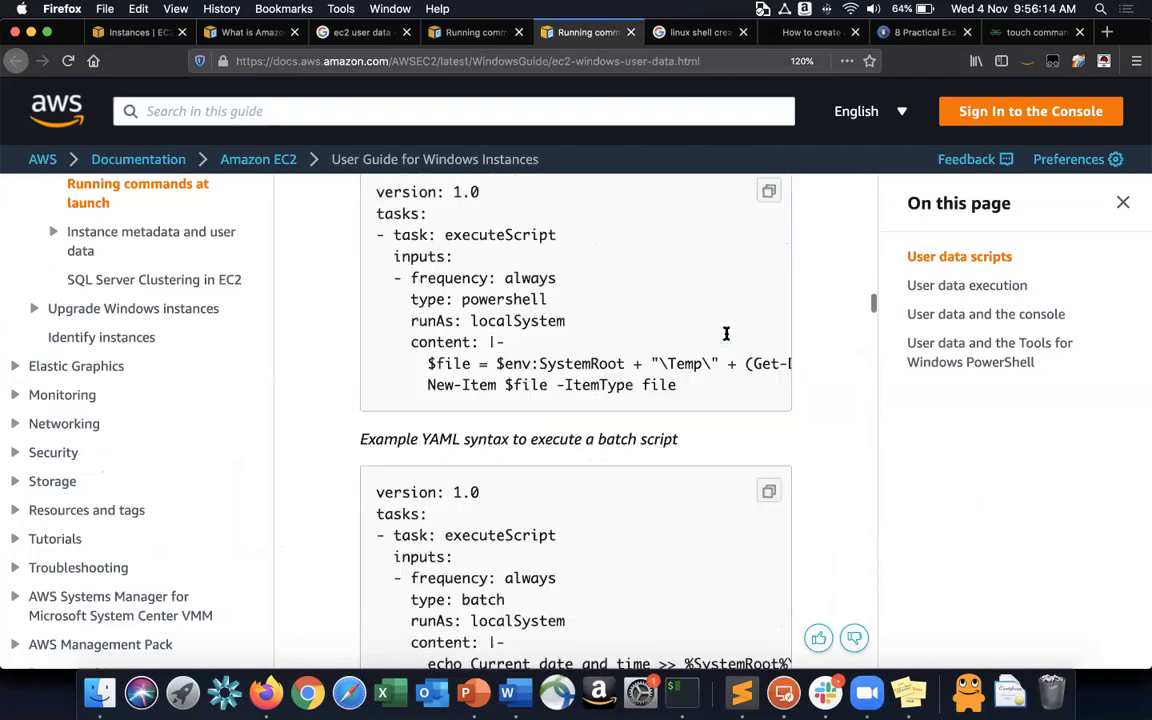
scroll(726, 333, "down", 2)
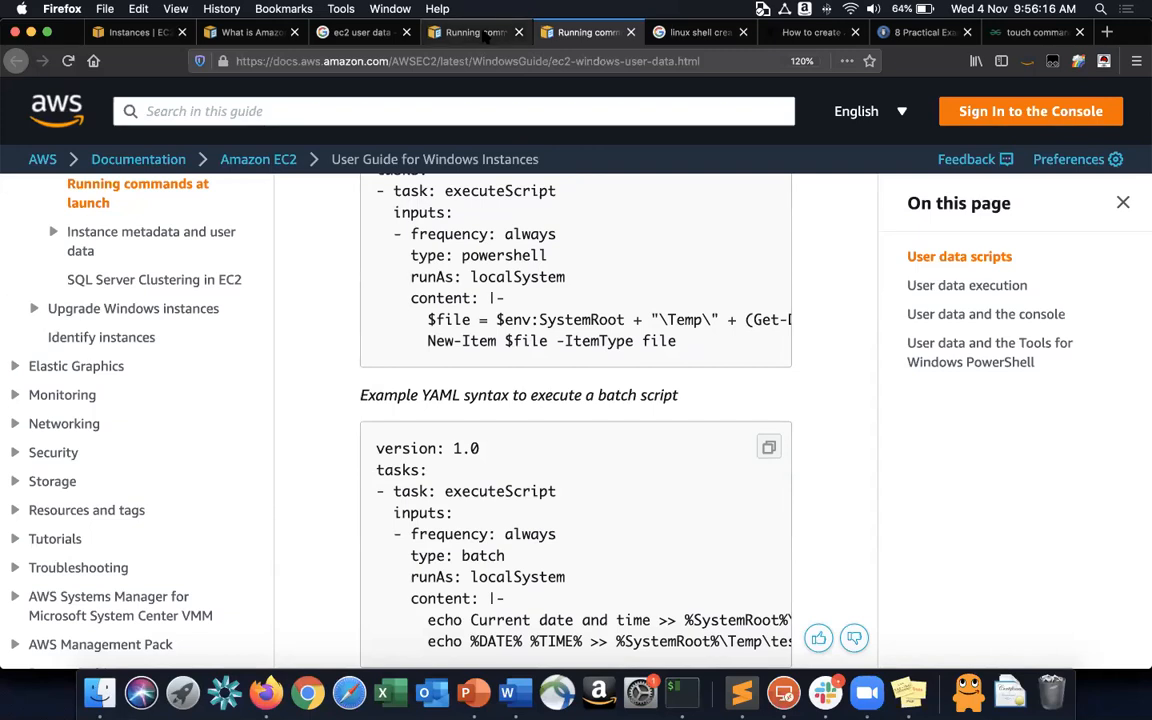
Go to the Linux guide on running commands at launch and open its Instance metadata and user data topic in a separate tab.
left_click(484, 33)
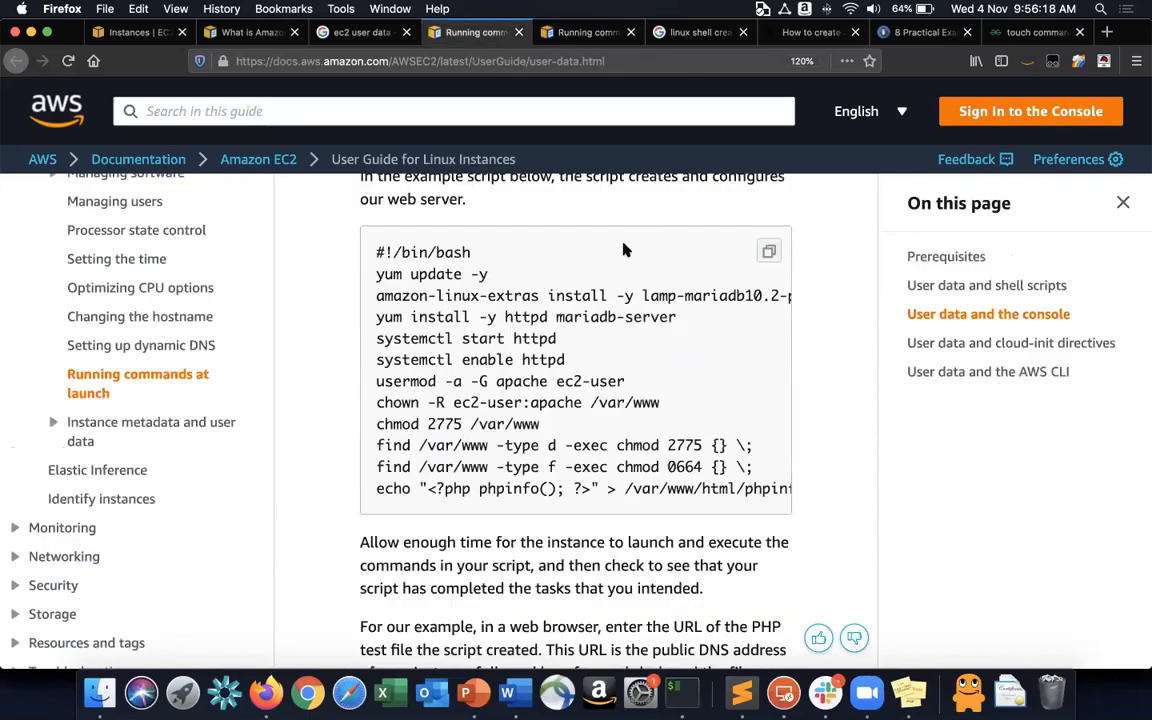
scroll(622, 245, "up", 15)
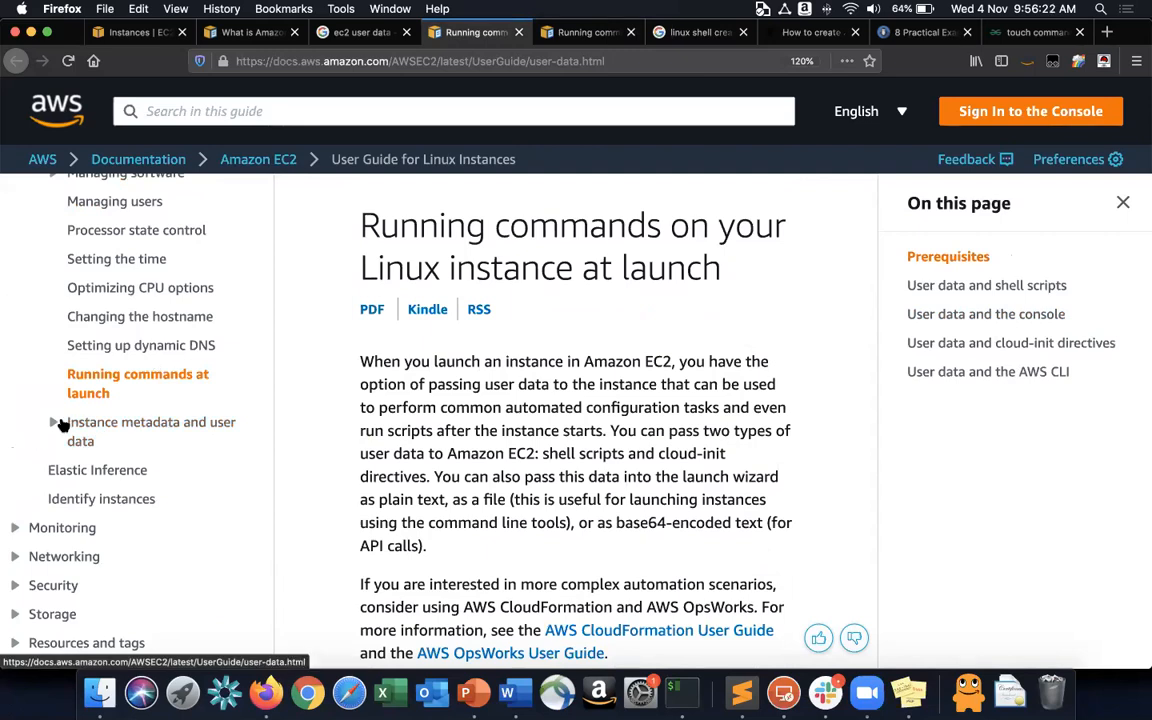
left_click(116, 428)
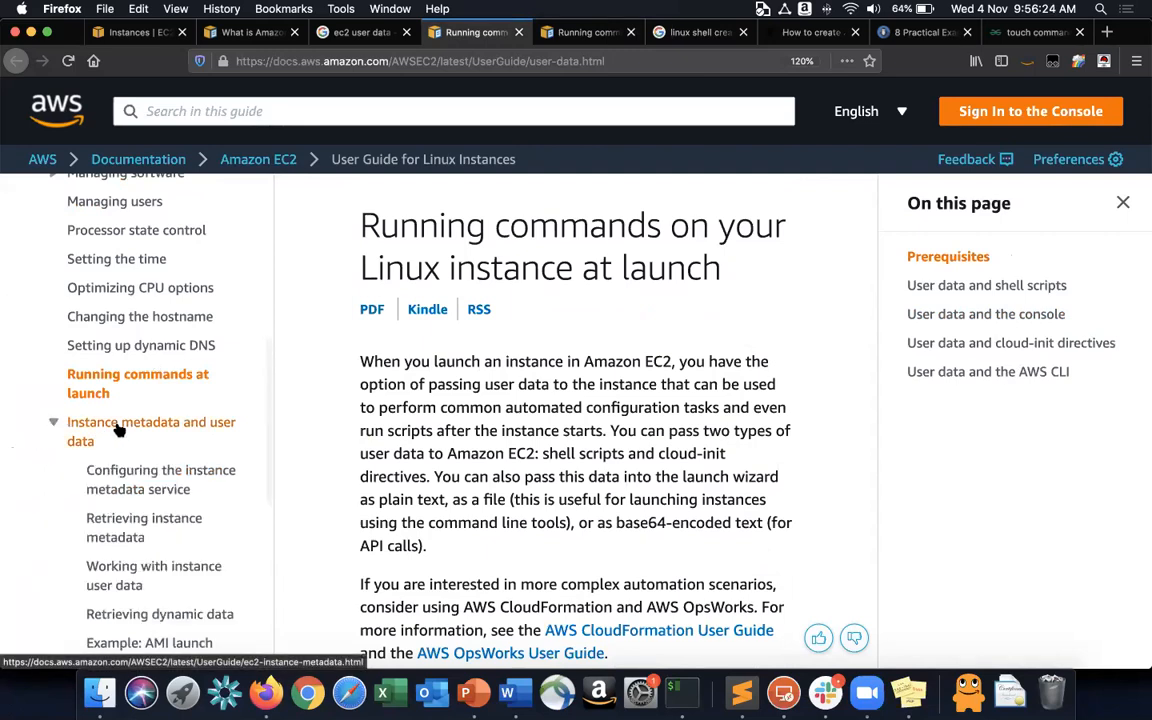
left_click(116, 428, "super")
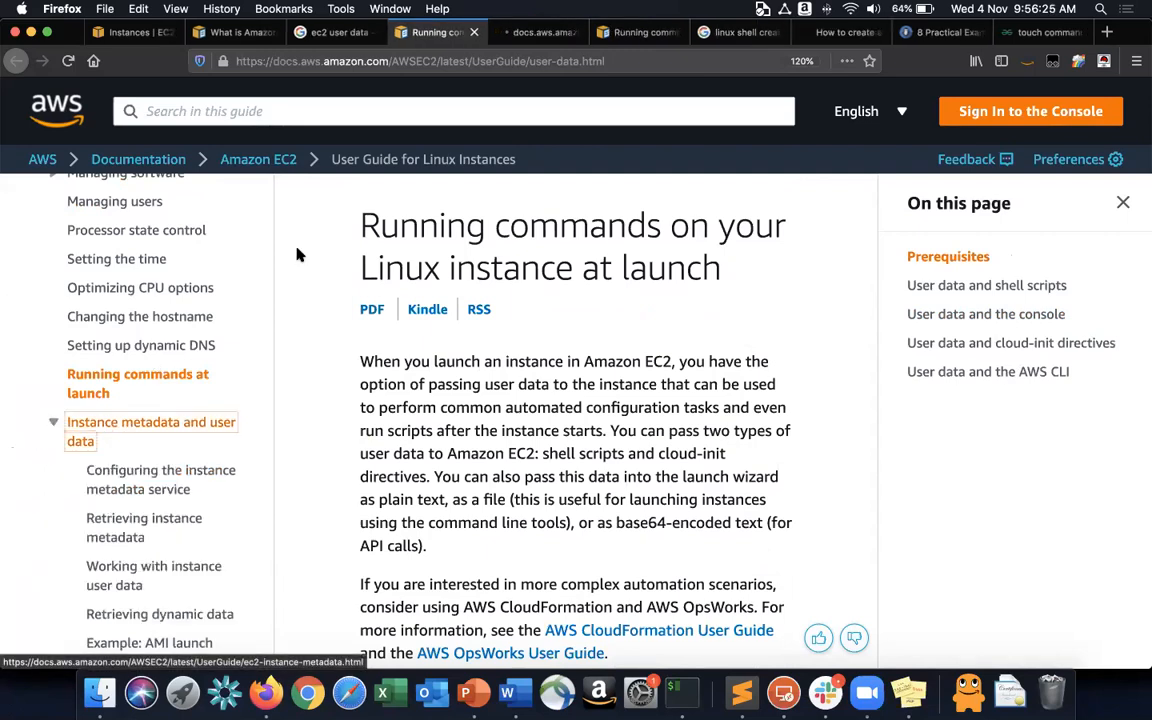
left_click(535, 32)
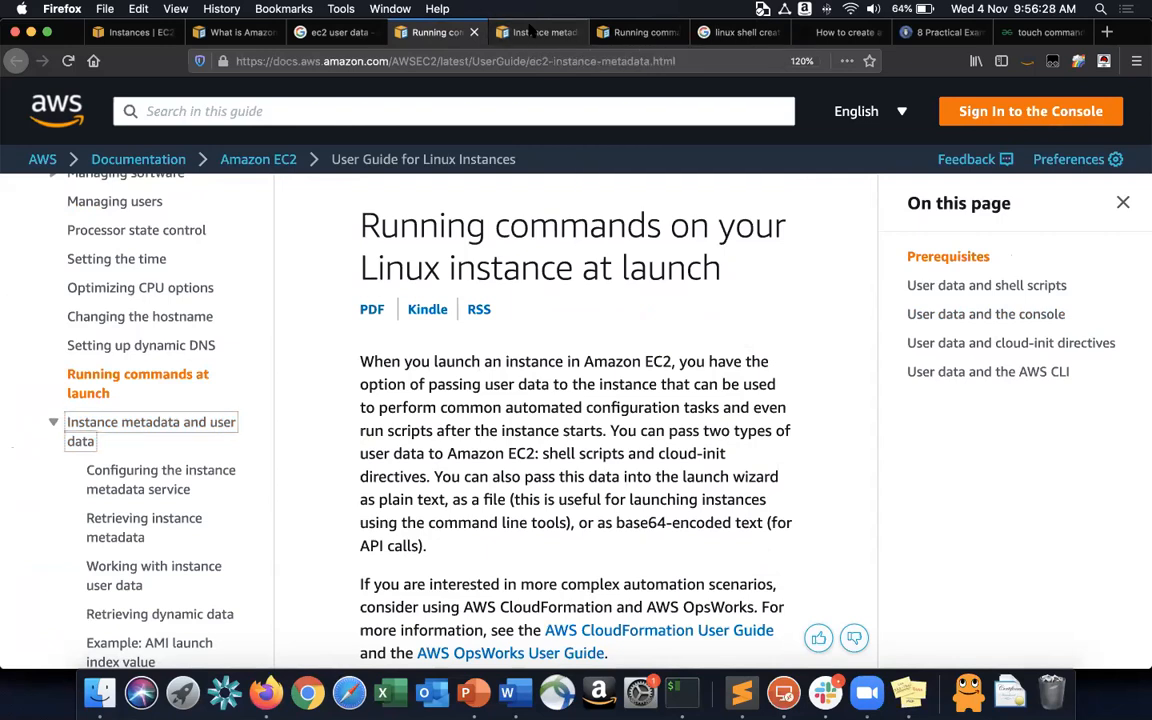
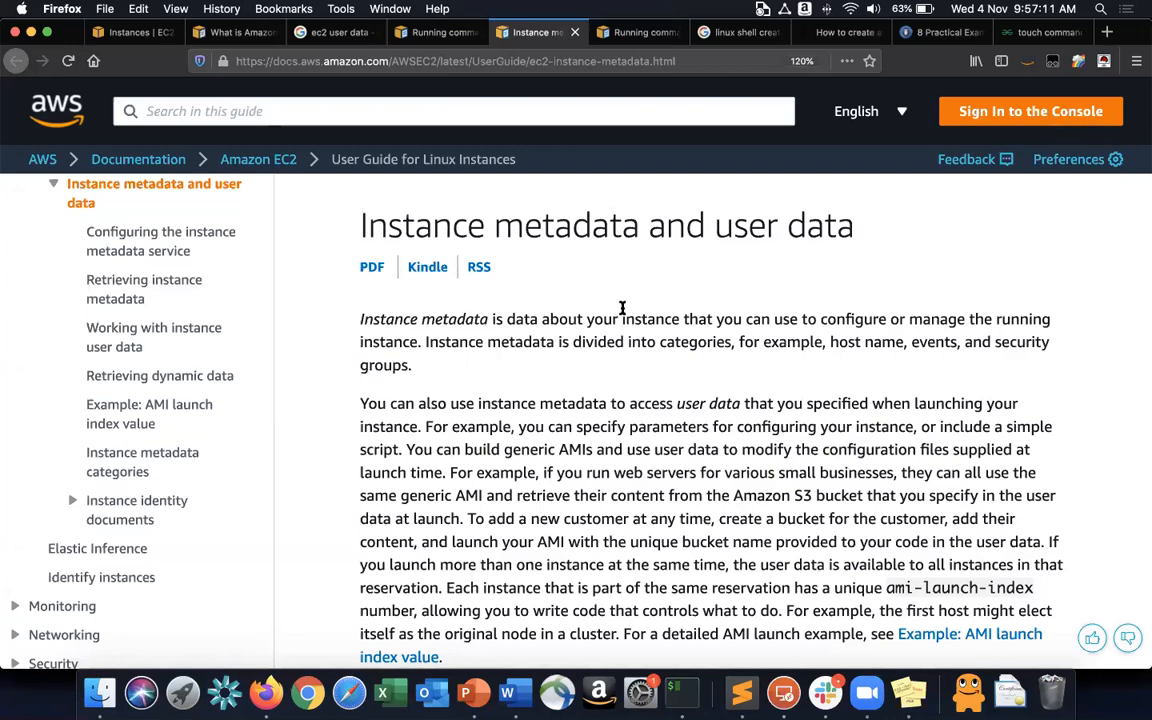
Read the instance metadata definition and the paragraph on accessing user data, highlighting the key text.
scroll(622, 310, "down", 3)
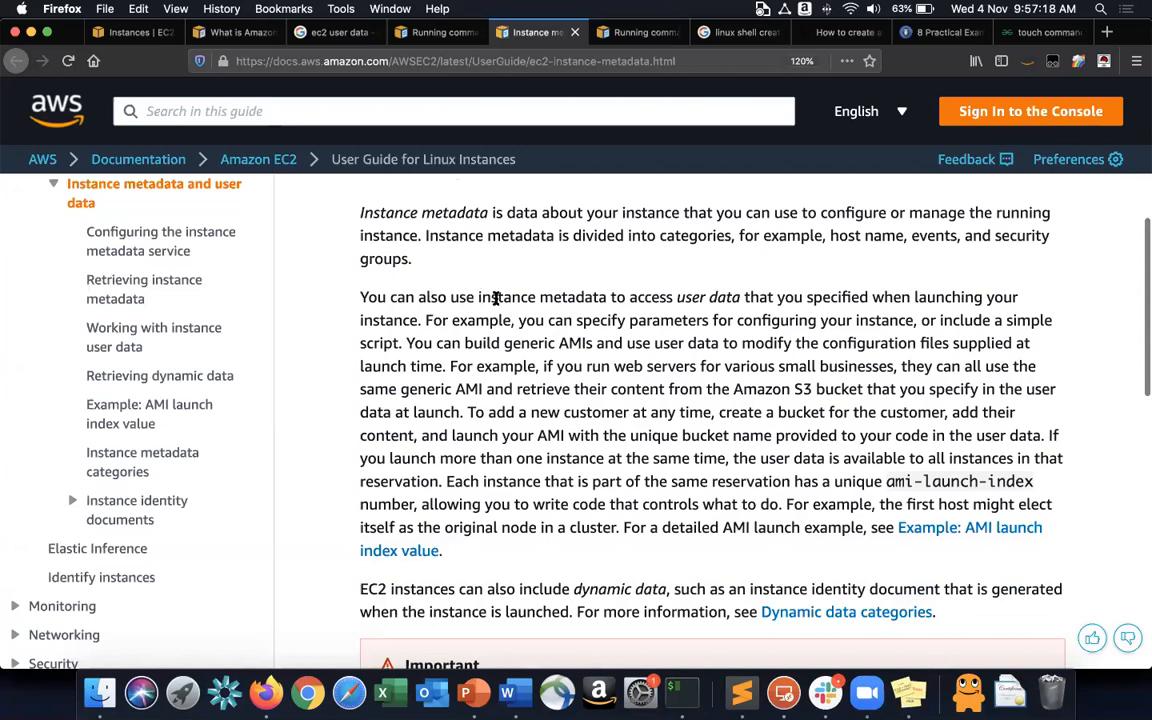
left_click_drag(677, 297, 782, 296)
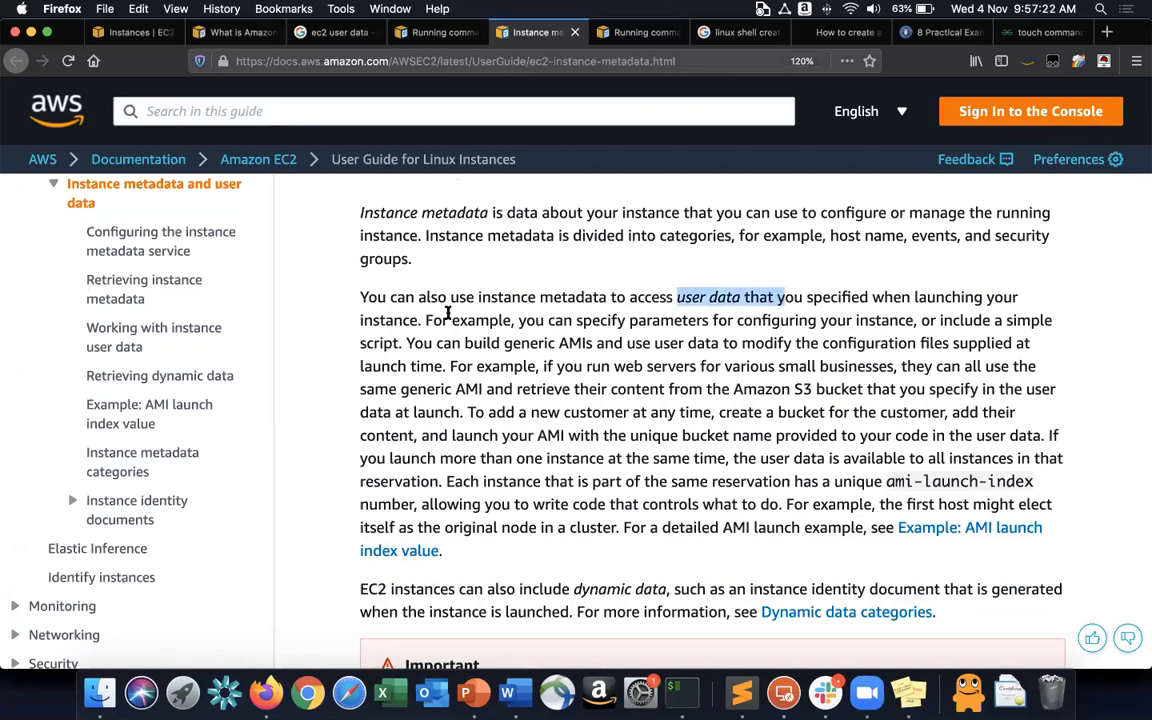
left_click(500, 222)
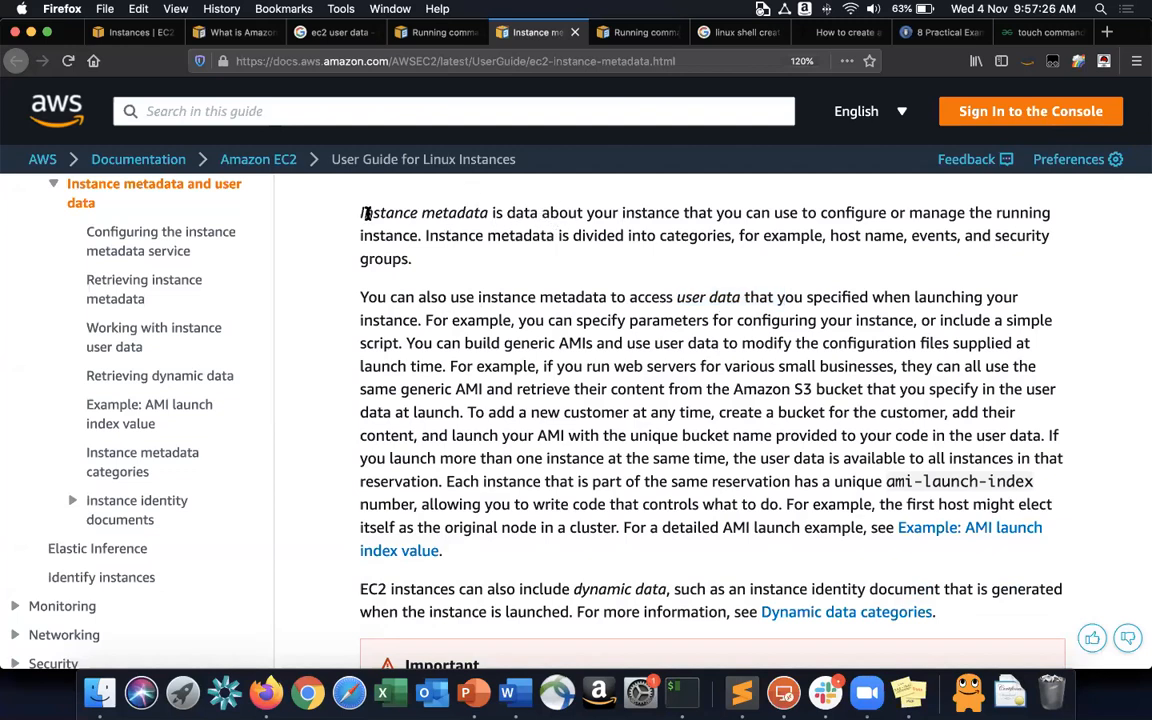
triple_click(467, 273)
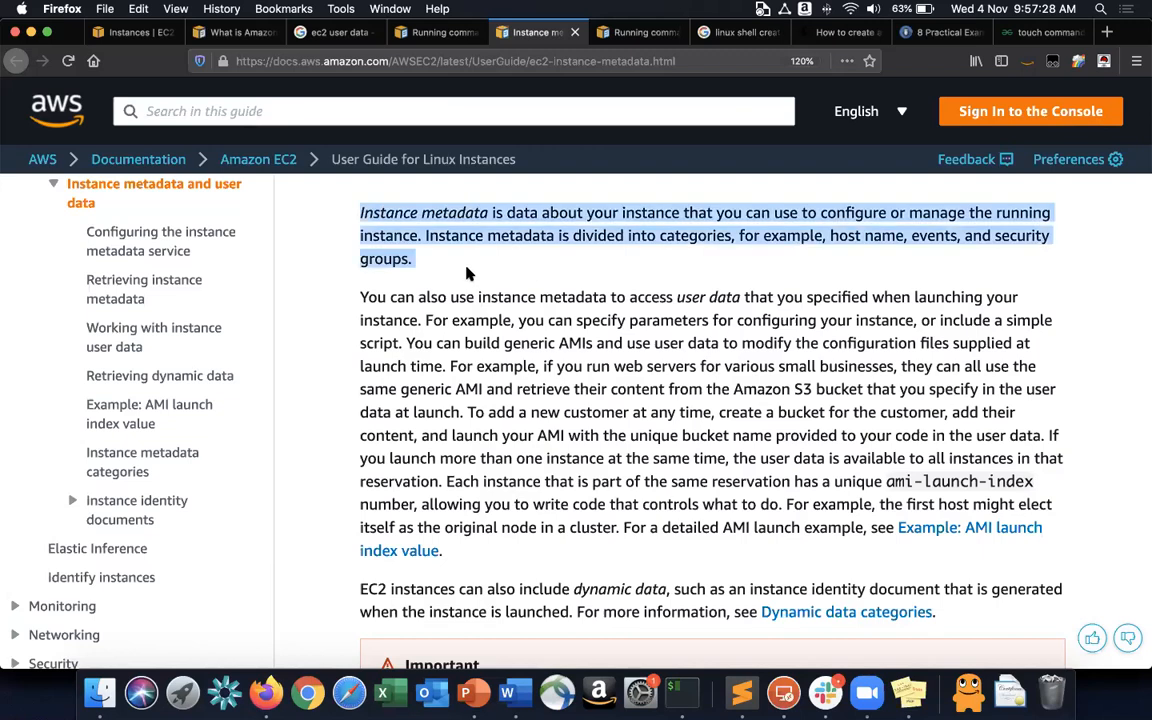
left_click(467, 273)
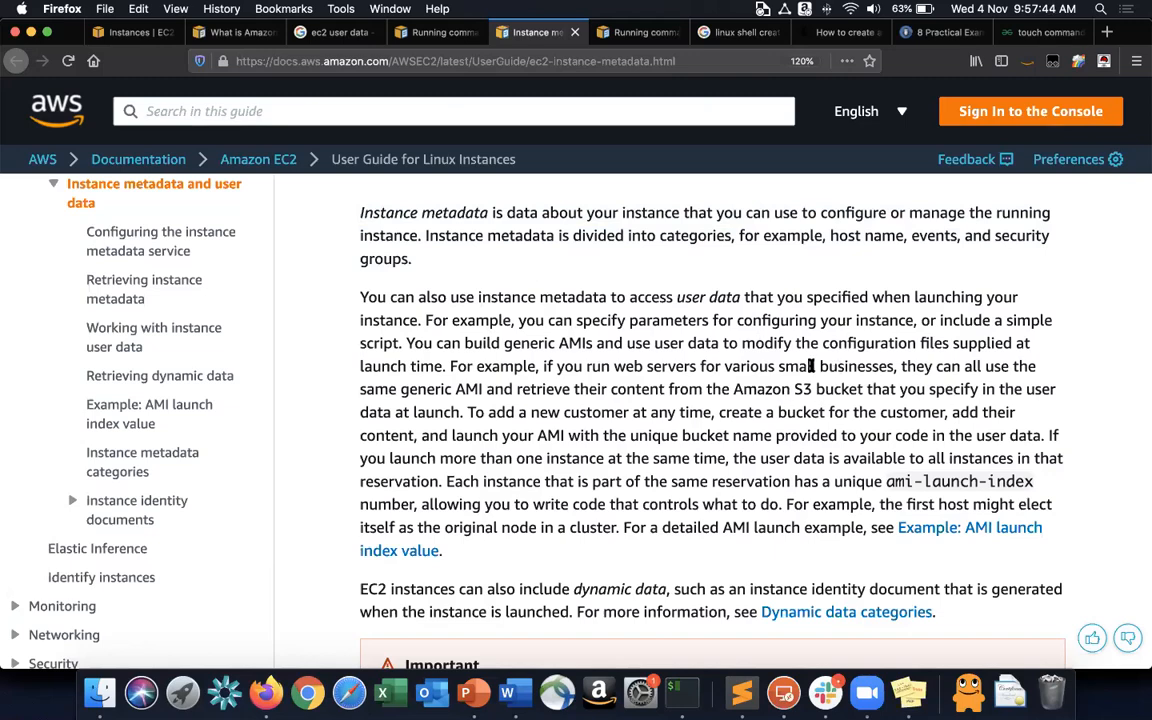
Review the Important note on protecting metadata and the page's list of contents.
scroll(812, 366, "down", 4)
scroll(812, 370, "down", 3)
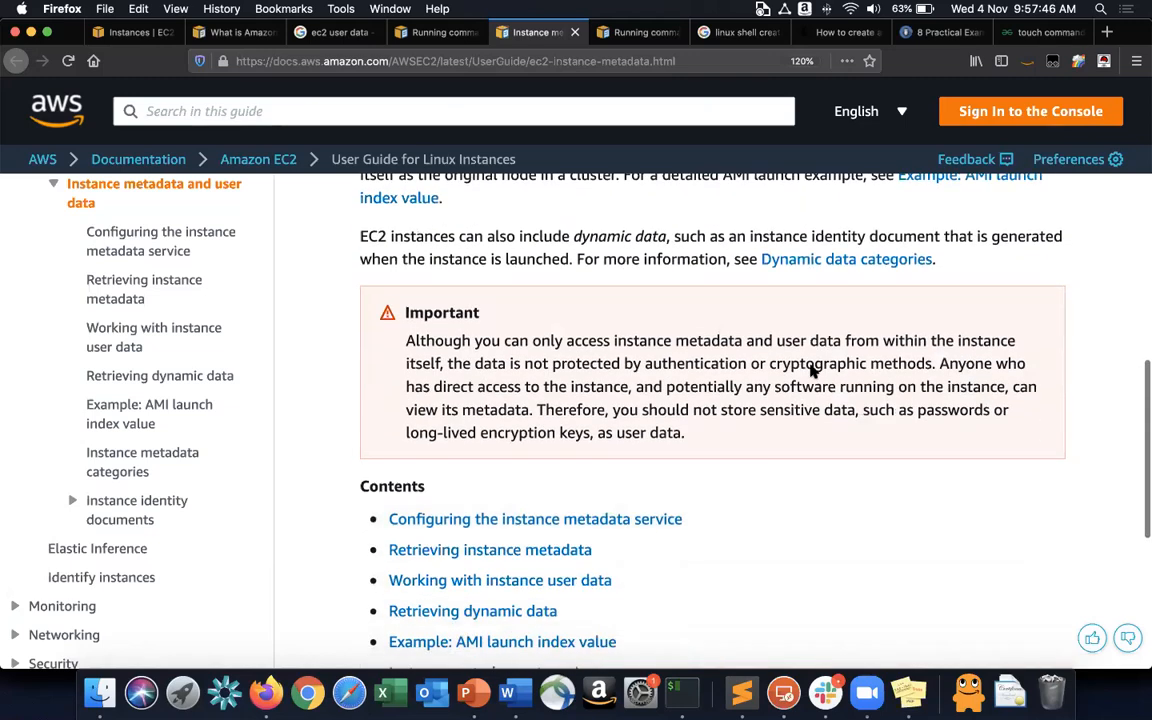
scroll(812, 370, "down", 2)
scroll(700, 345, "down", 2)
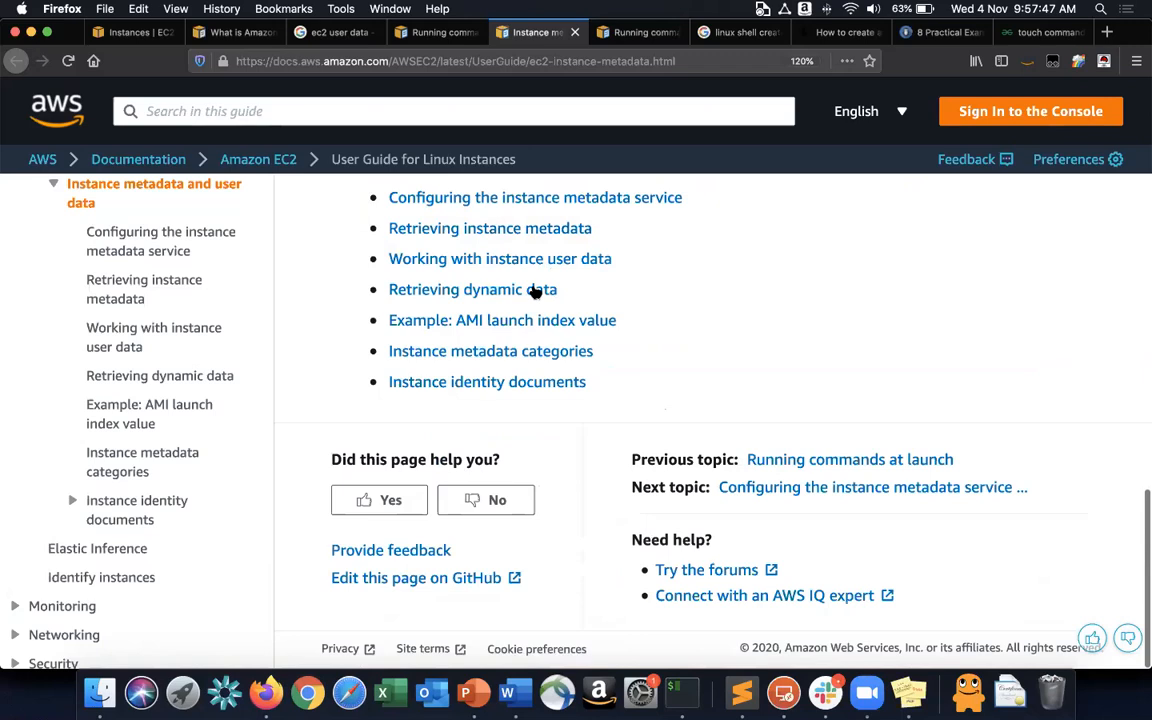
scroll(535, 290, "up", 1)
Open the Configuring the instance metadata service topic and read about the IMDSv1 and IMDSv2 access methods.
left_click(535, 288)
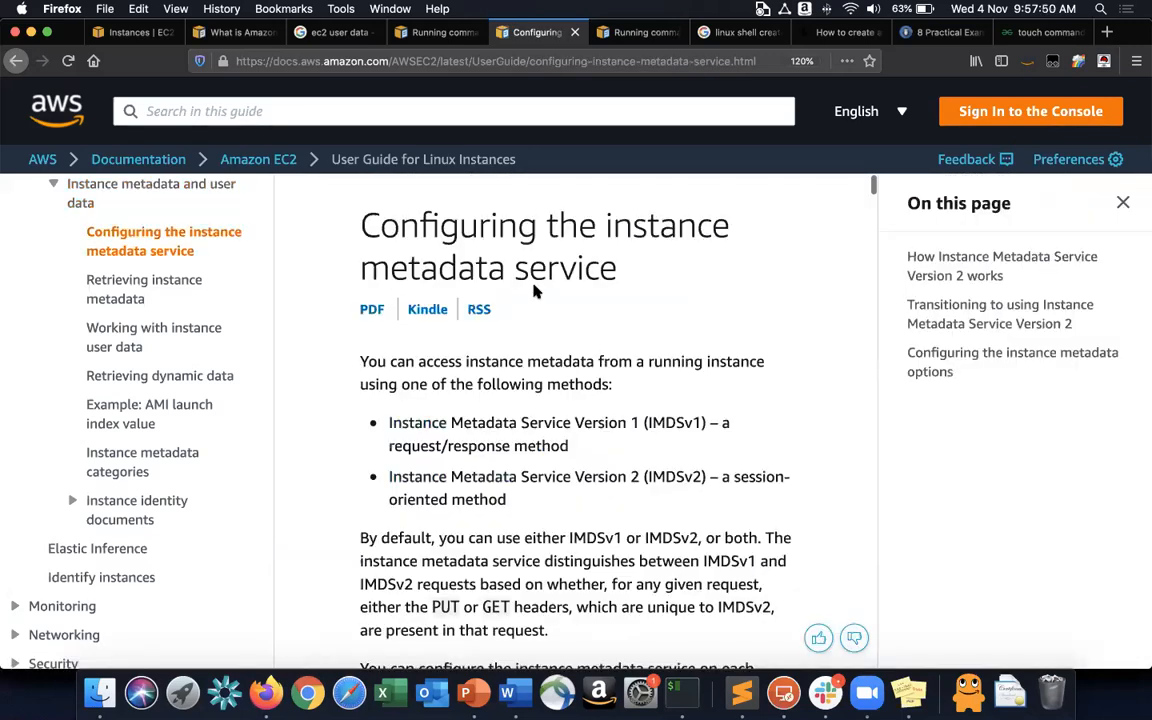
scroll(534, 288, "down", 1)
scroll(535, 287, "down", 1)
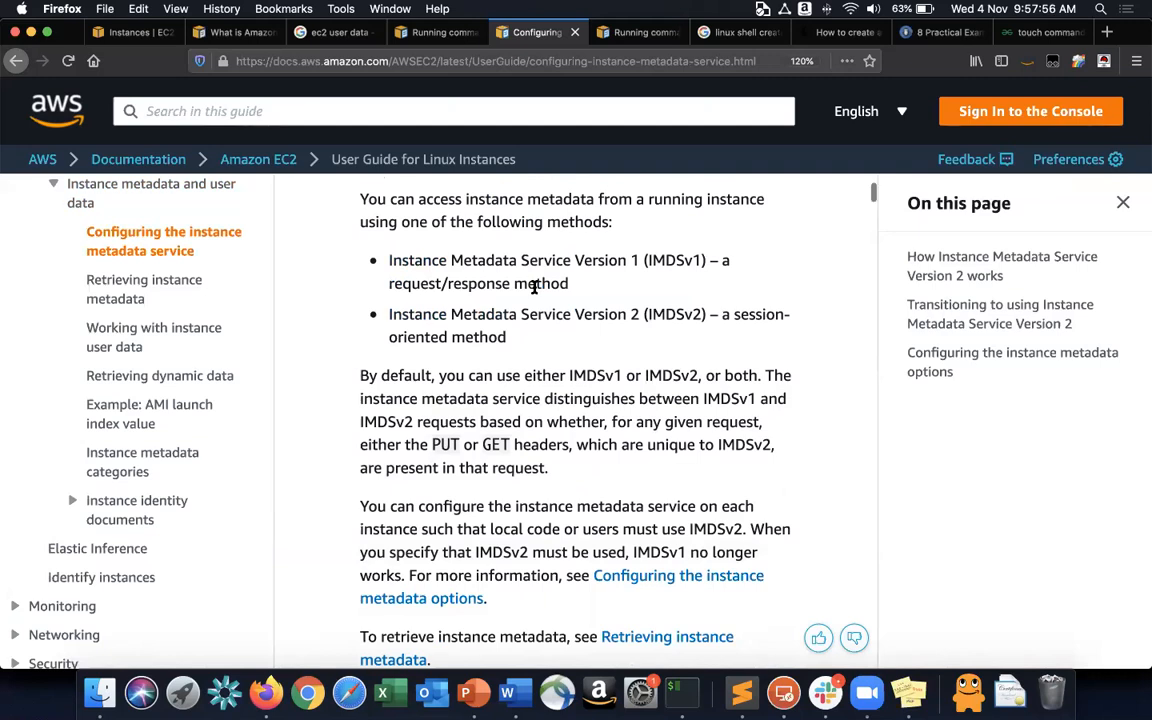
scroll(535, 287, "down", 2)
scroll(534, 288, "down", 5)
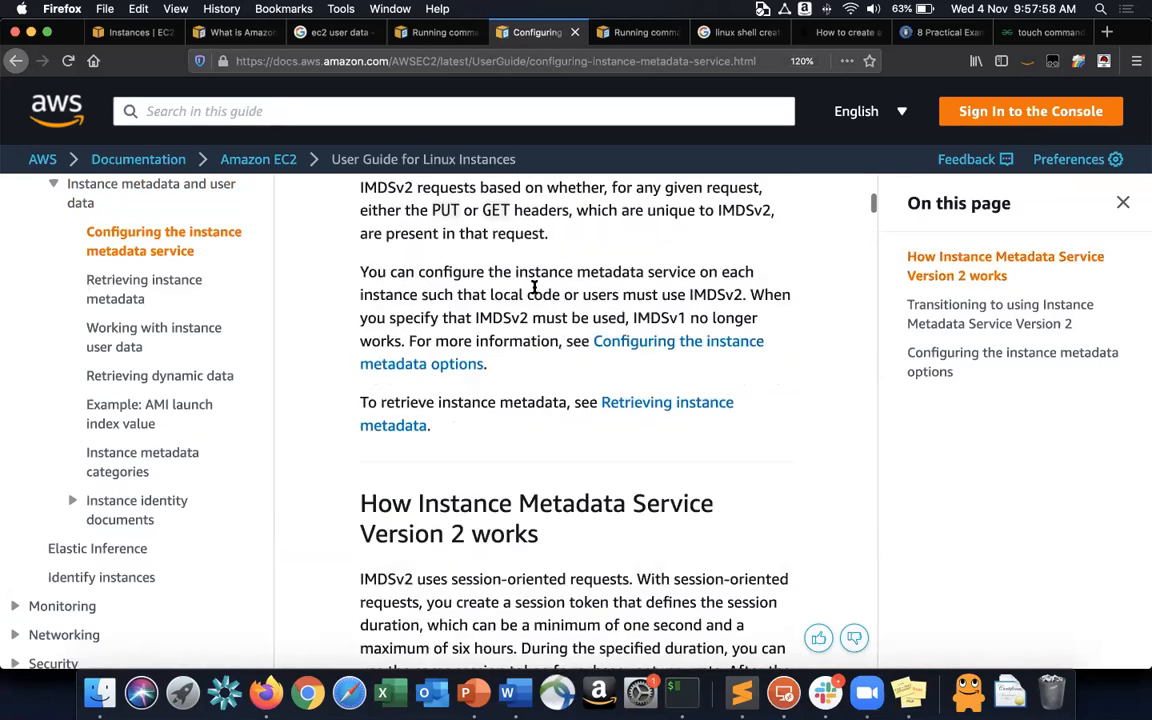
scroll(534, 285, "up", 8)
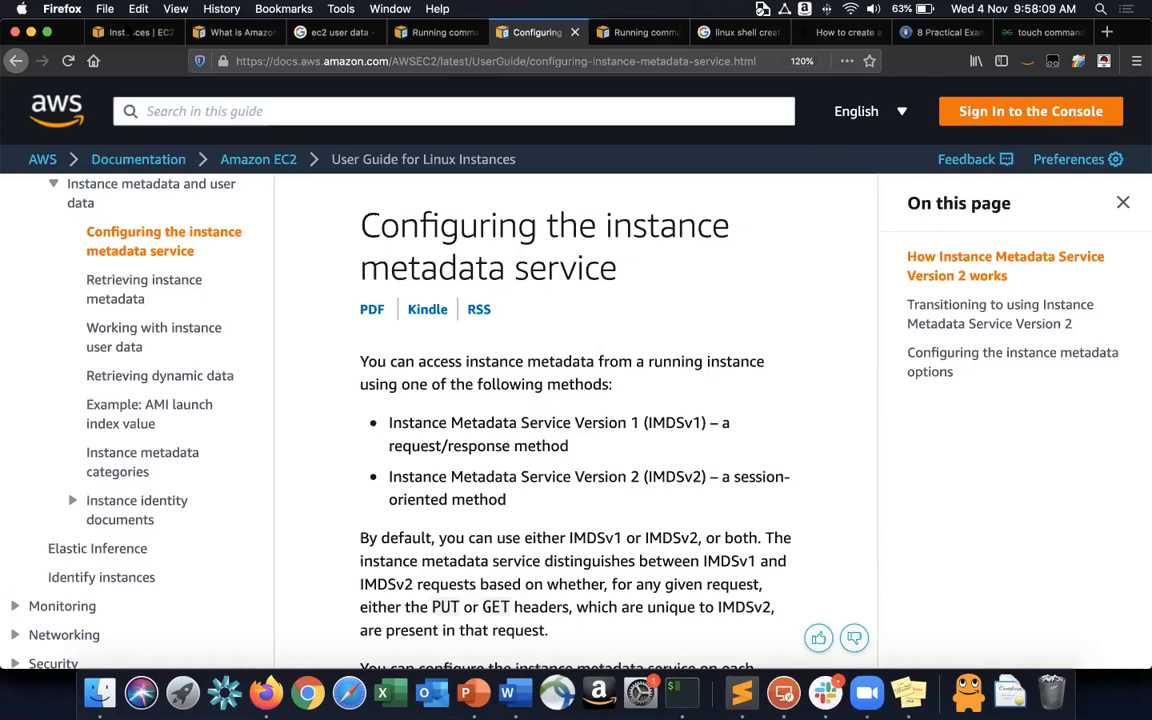
Return to the EC2 Instances console, start launching a new instance and select its AMI.
key("super+1")
left_click(1040, 175)
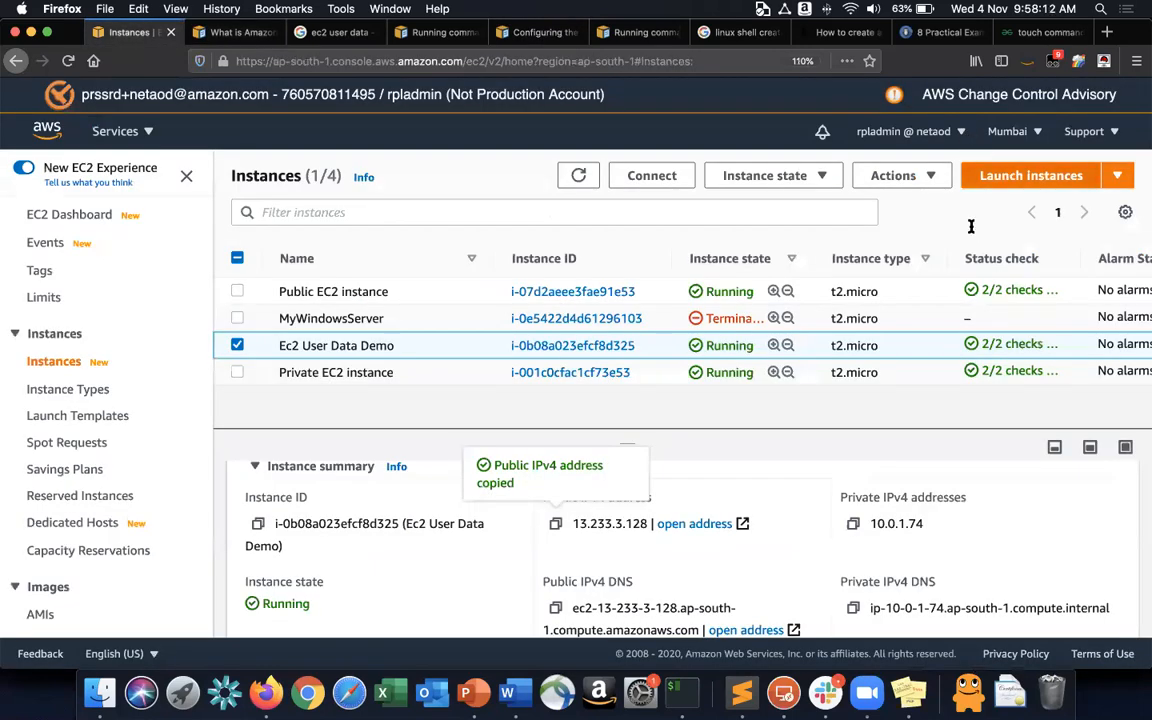
left_click(1072, 391)
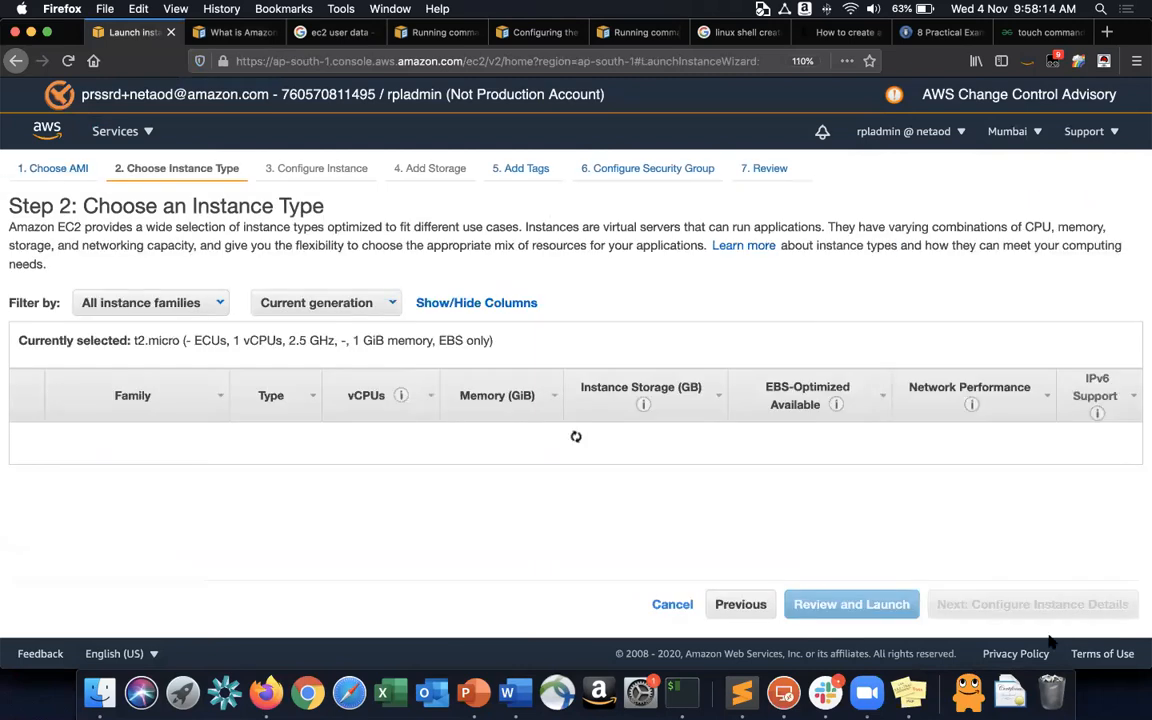
Check the Metadata accessible and Metadata version options in the new instance's advanced details, and cancel the launch wizard.
left_click(1060, 605)
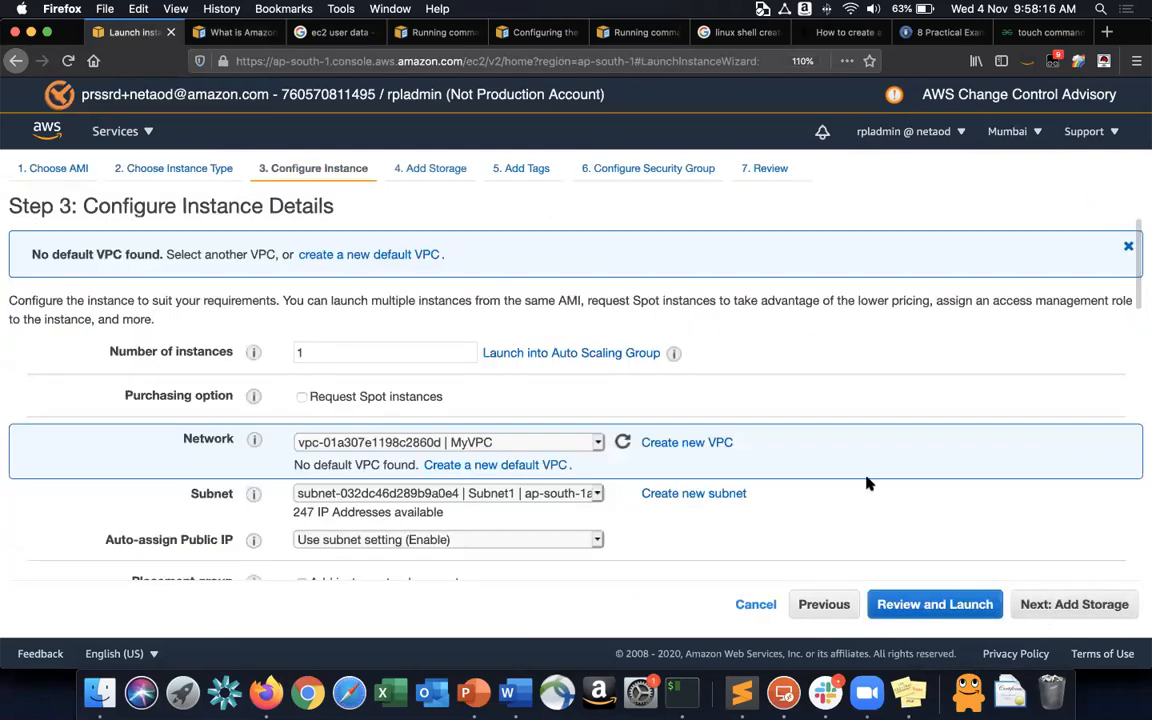
scroll(868, 484, "down", 10)
scroll(868, 484, "down", 3)
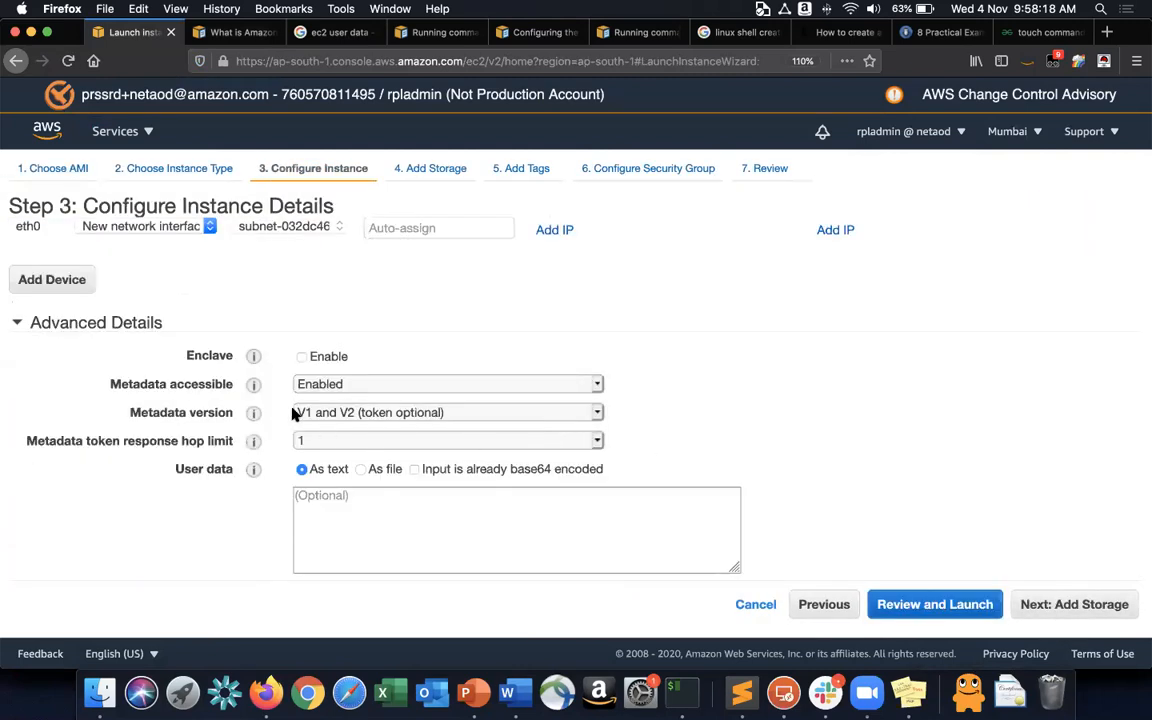
left_click(379, 412)
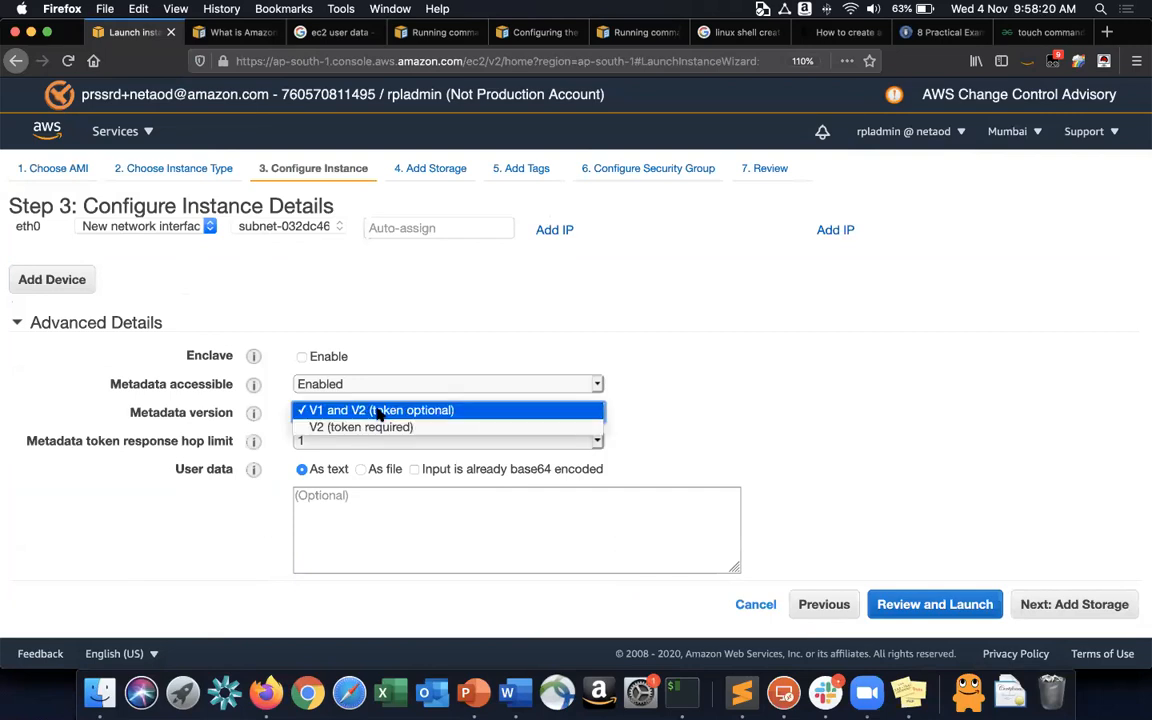
left_click(379, 411)
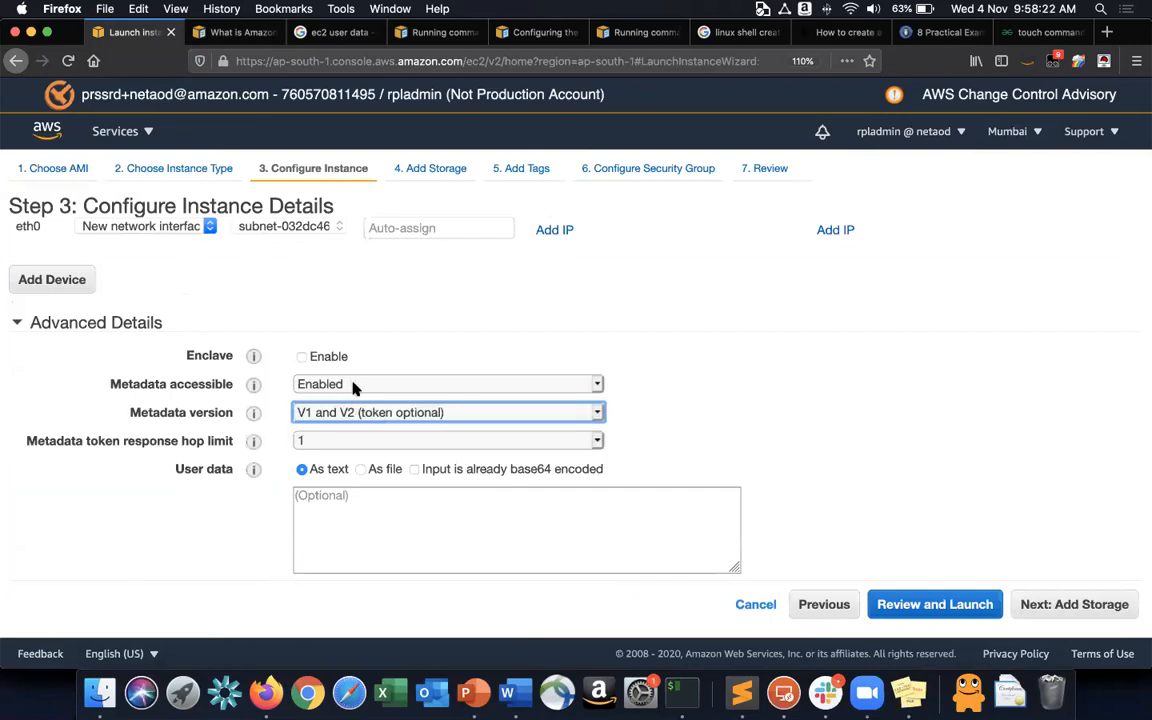
left_click(353, 386)
left_click(357, 385)
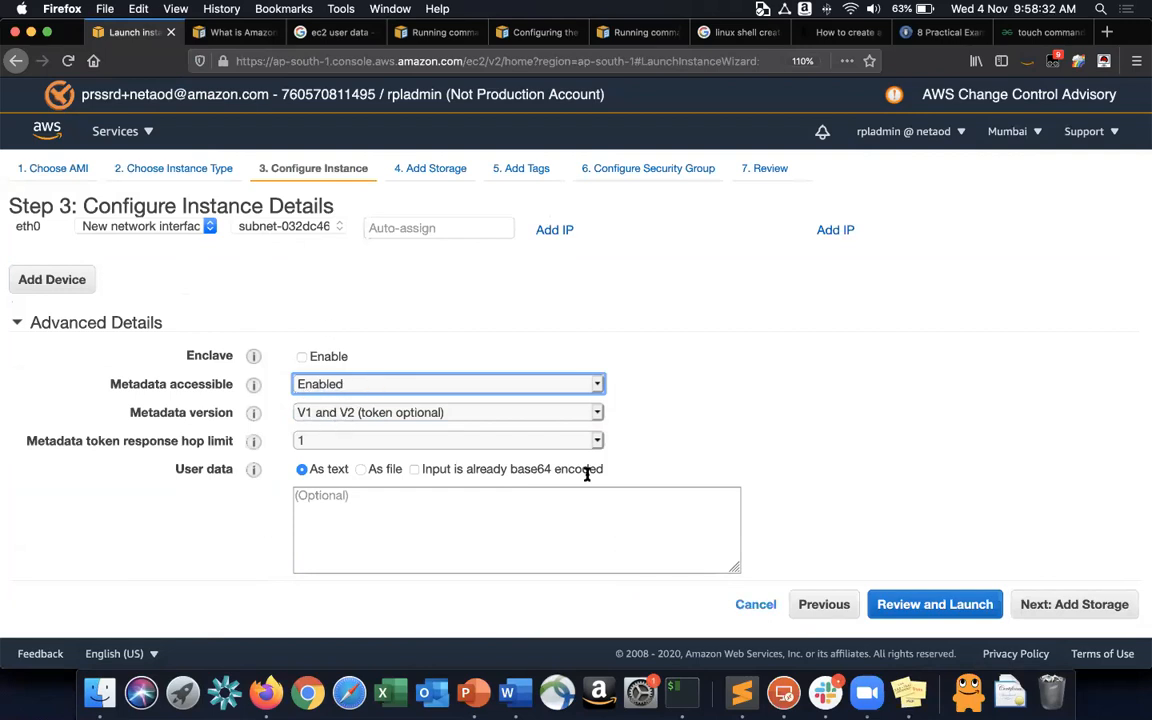
left_click(755, 603)
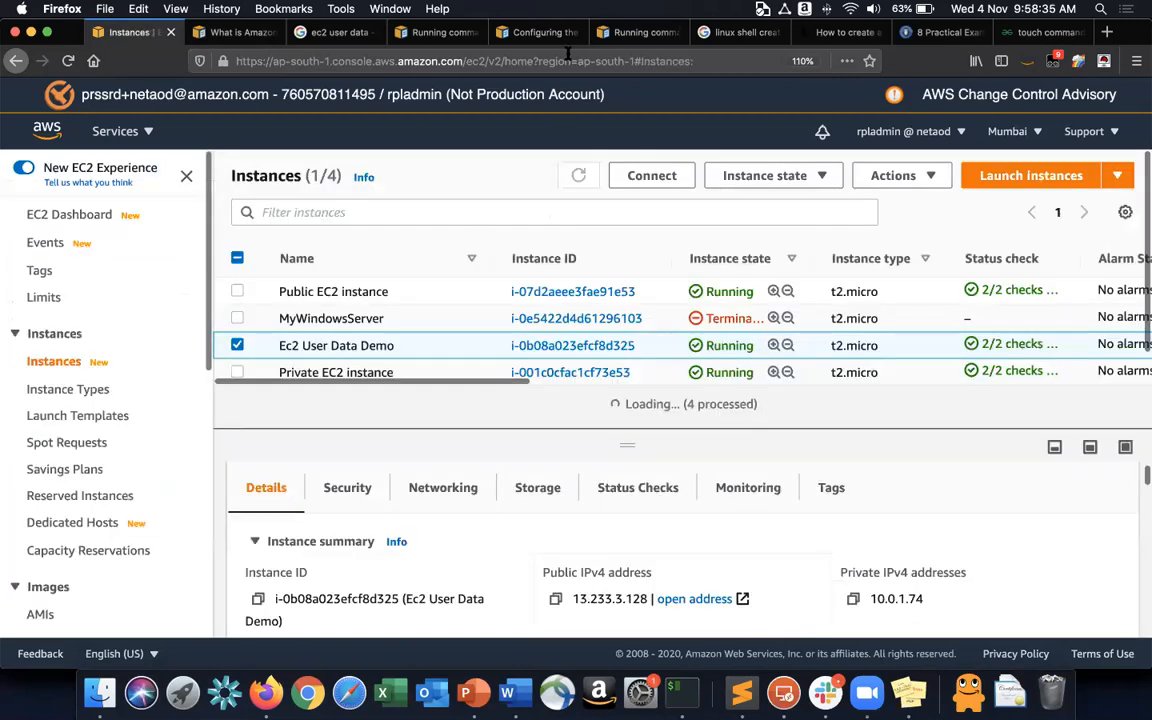
Return to the Configuring the instance metadata service page and read the IMDSv1/IMDSv2 defaults and PUT or GET headers, highlighting the key text.
left_click(519, 33)
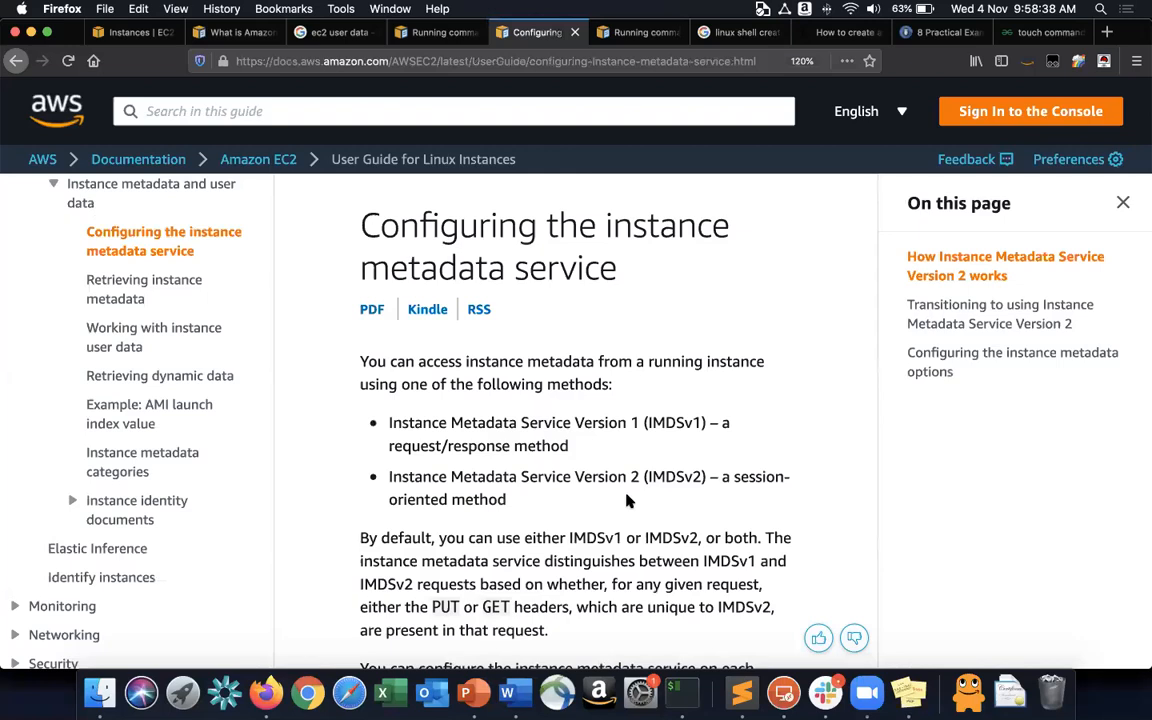
scroll(597, 258, "down", 5)
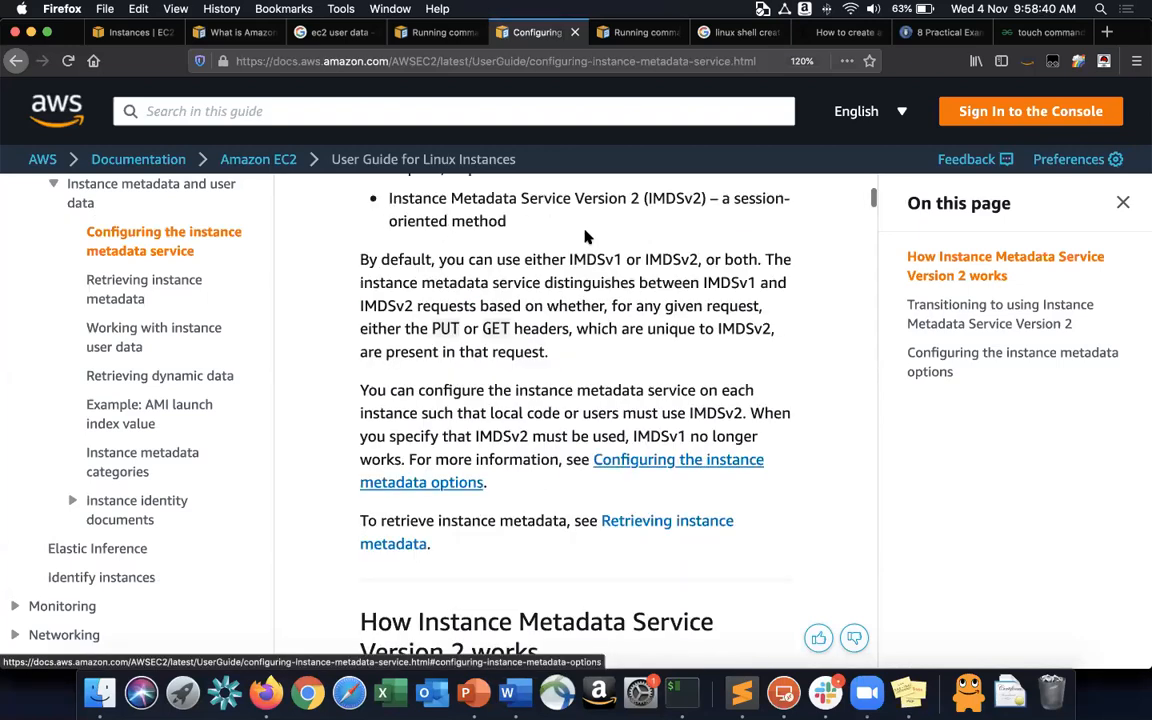
scroll(586, 237, "up", 1)
triple_click(588, 242)
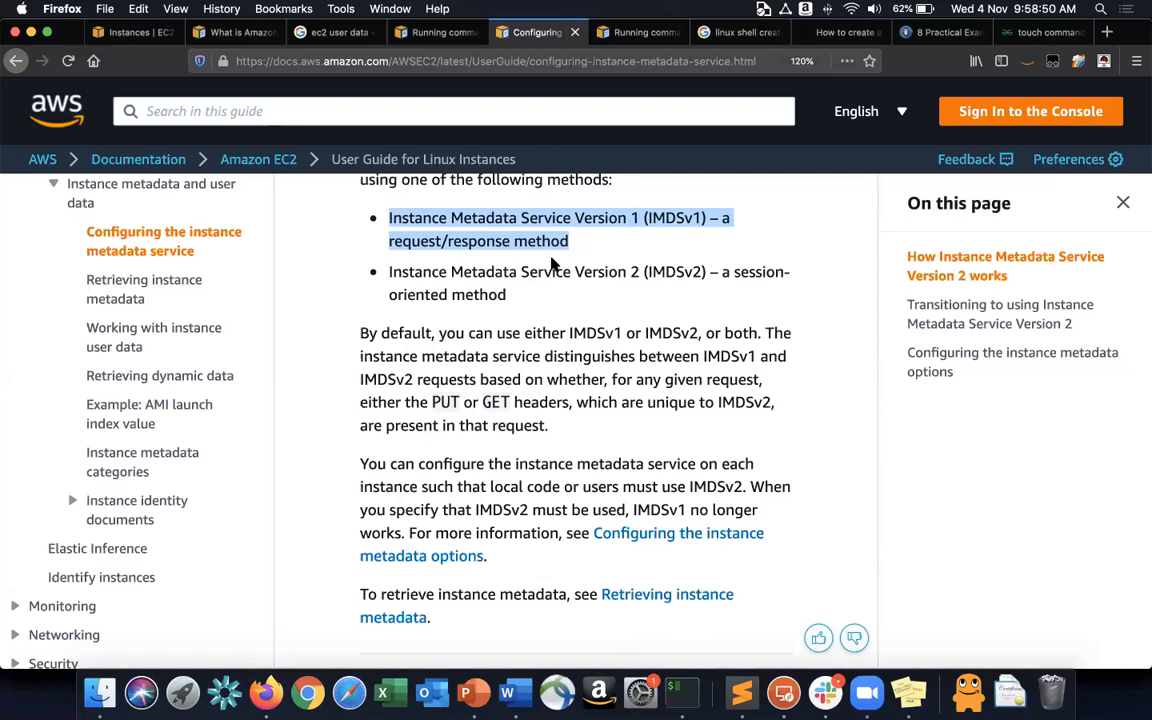
left_click_drag(435, 332, 643, 336)
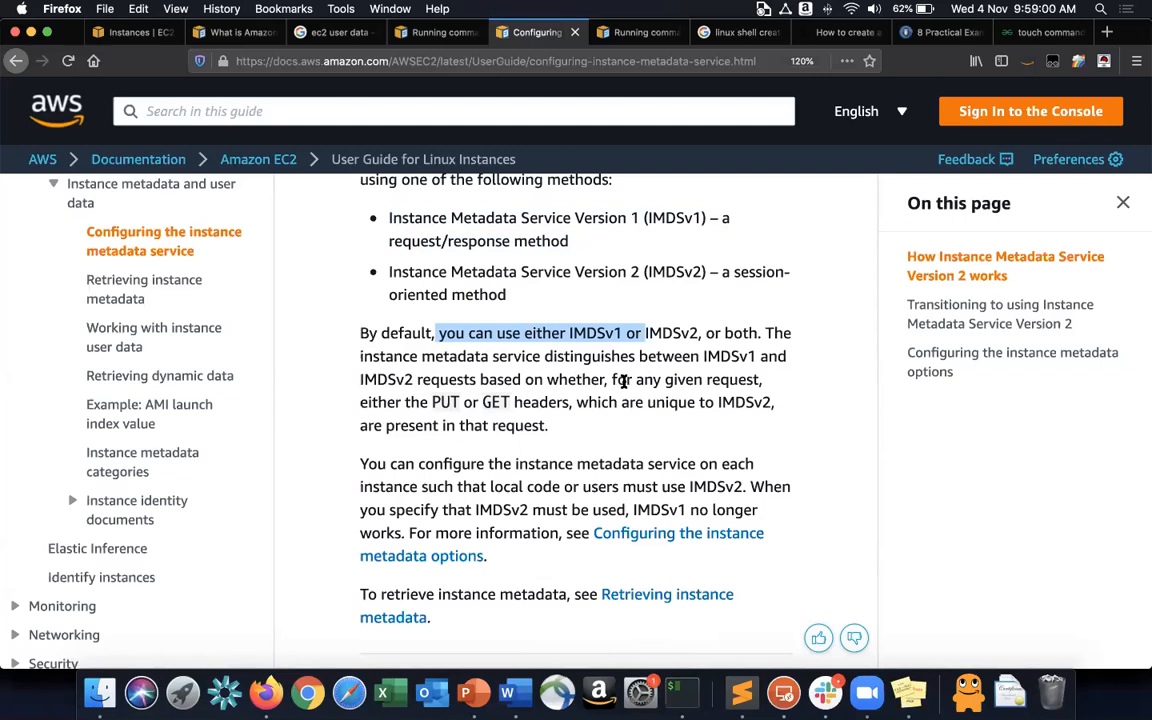
left_click_drag(431, 402, 512, 402)
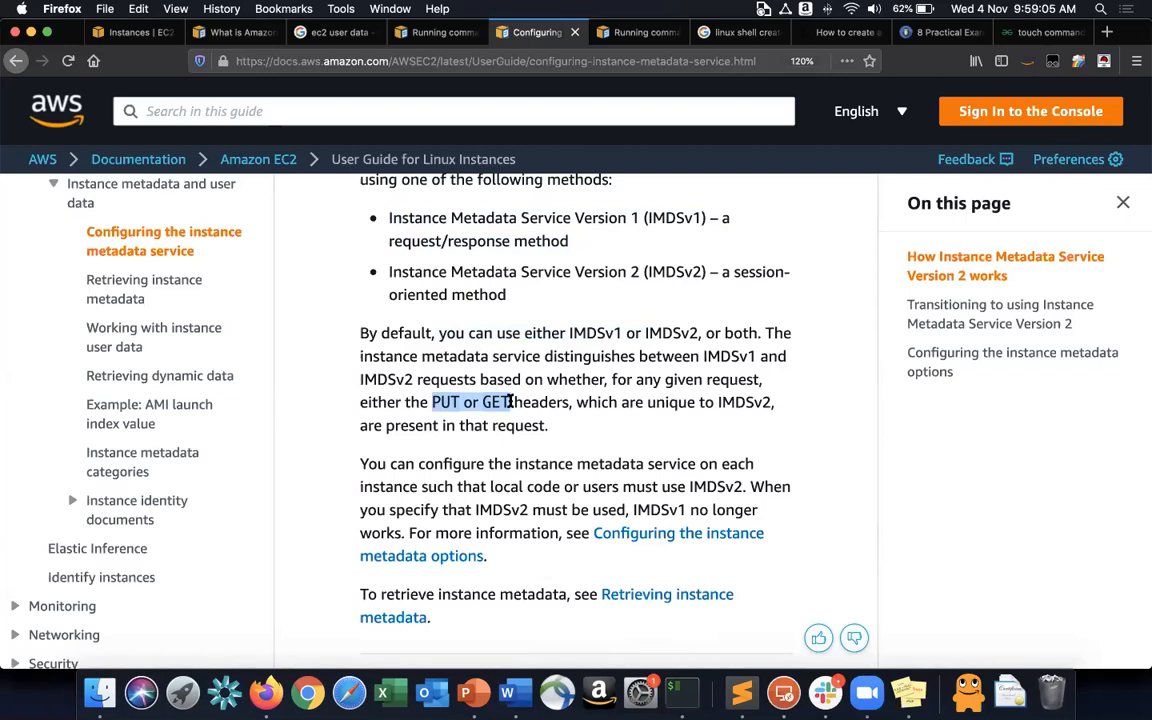
scroll(511, 400, "down", 2)
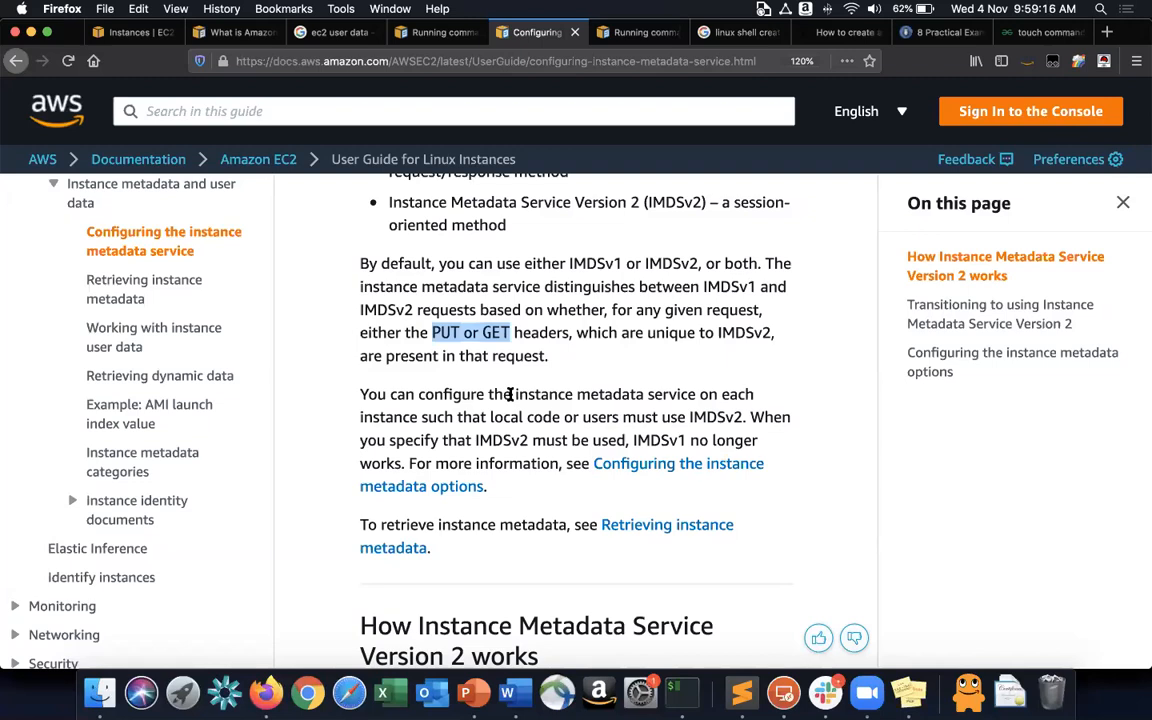
Read the How Instance Metadata Service Version 2 works section, highlighting the session token creation and its duration limits.
scroll(510, 394, "down", 5)
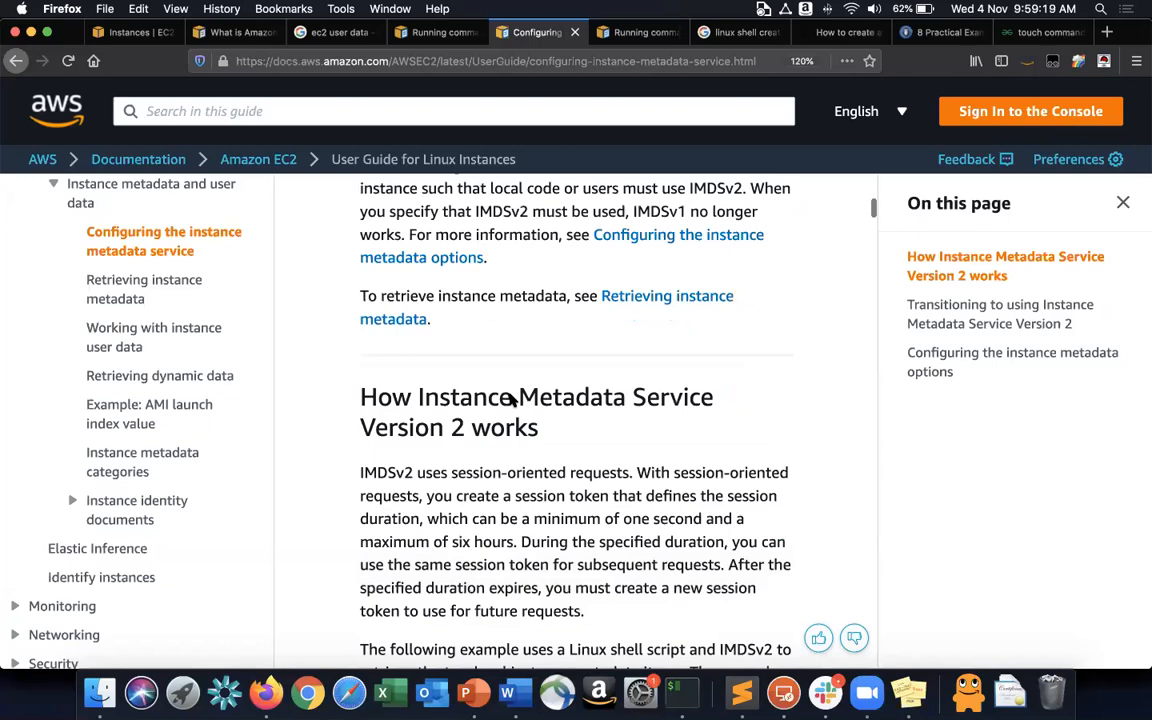
scroll(510, 397, "down", 2)
scroll(510, 399, "down", 2)
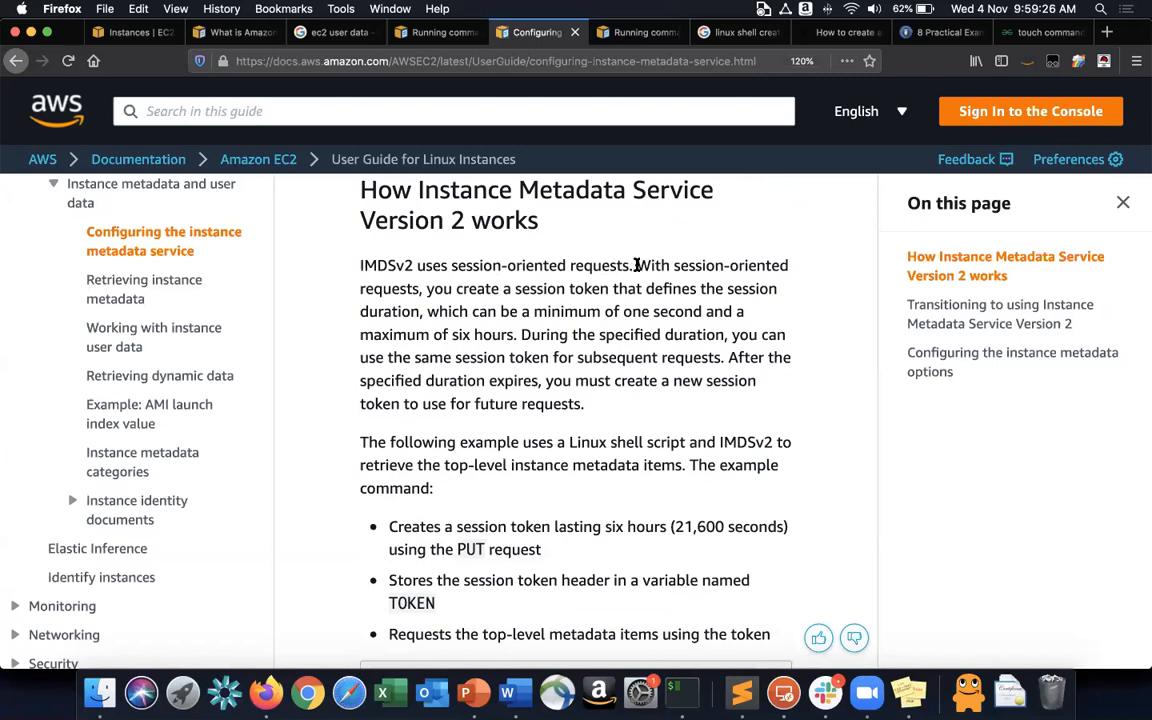
left_click_drag(427, 287, 608, 287)
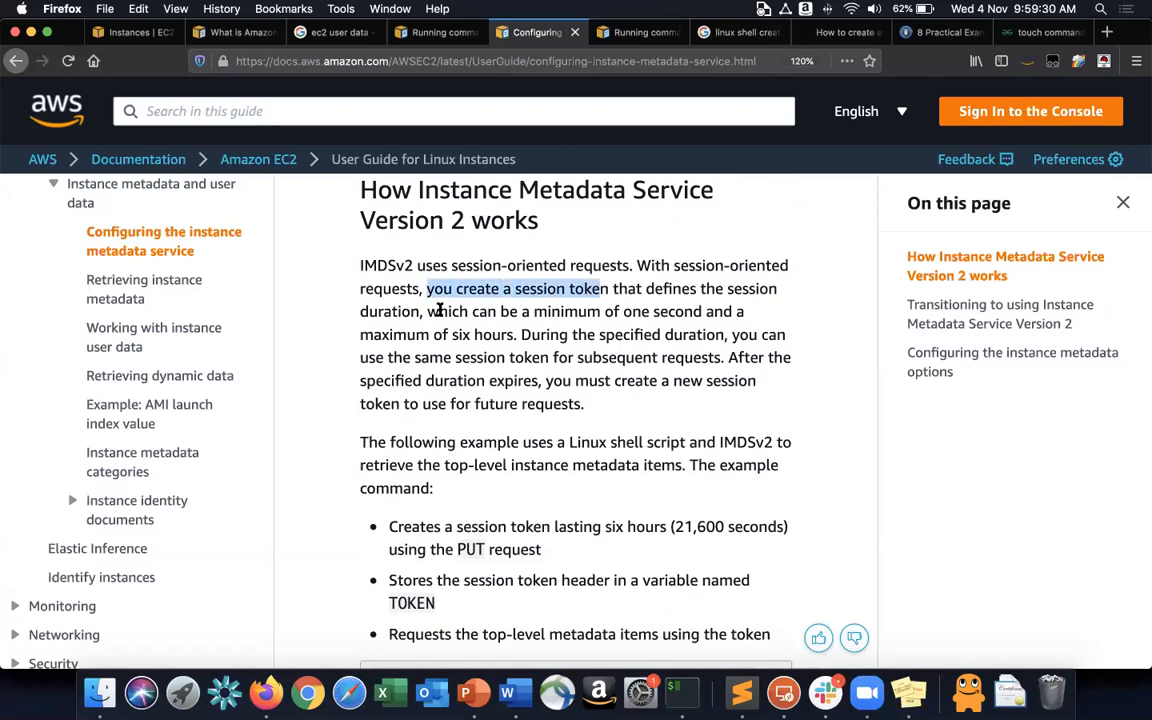
left_click_drag(438, 311, 512, 337)
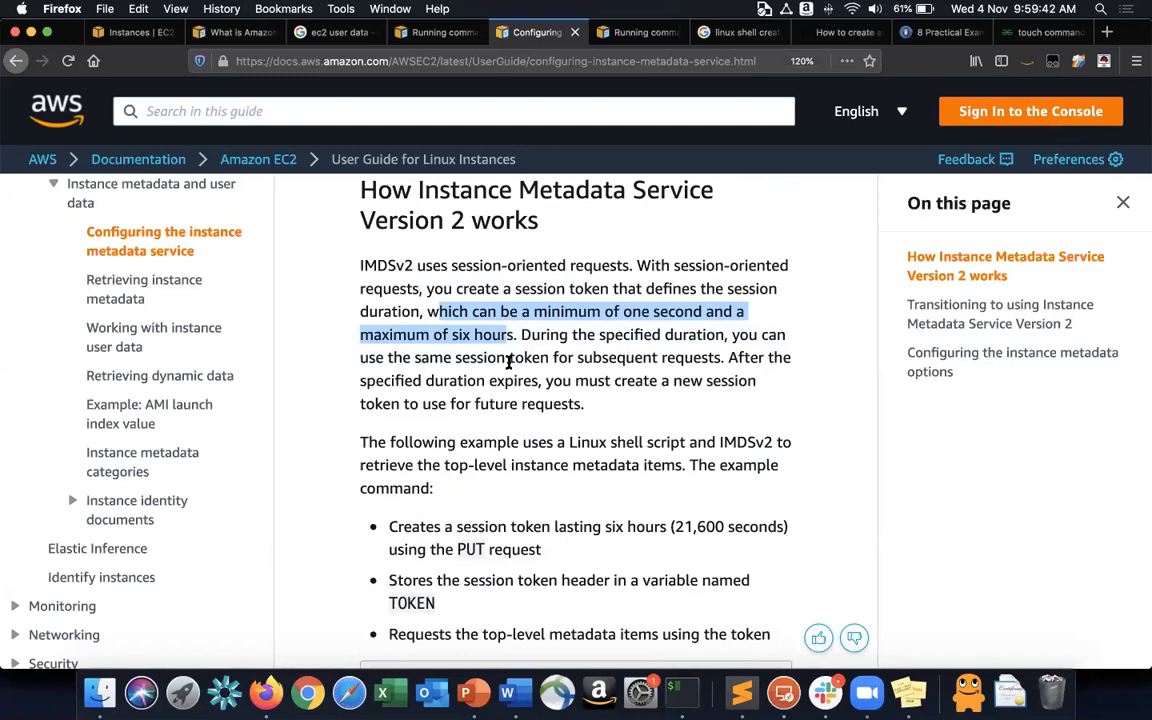
scroll(509, 365, "down", 3)
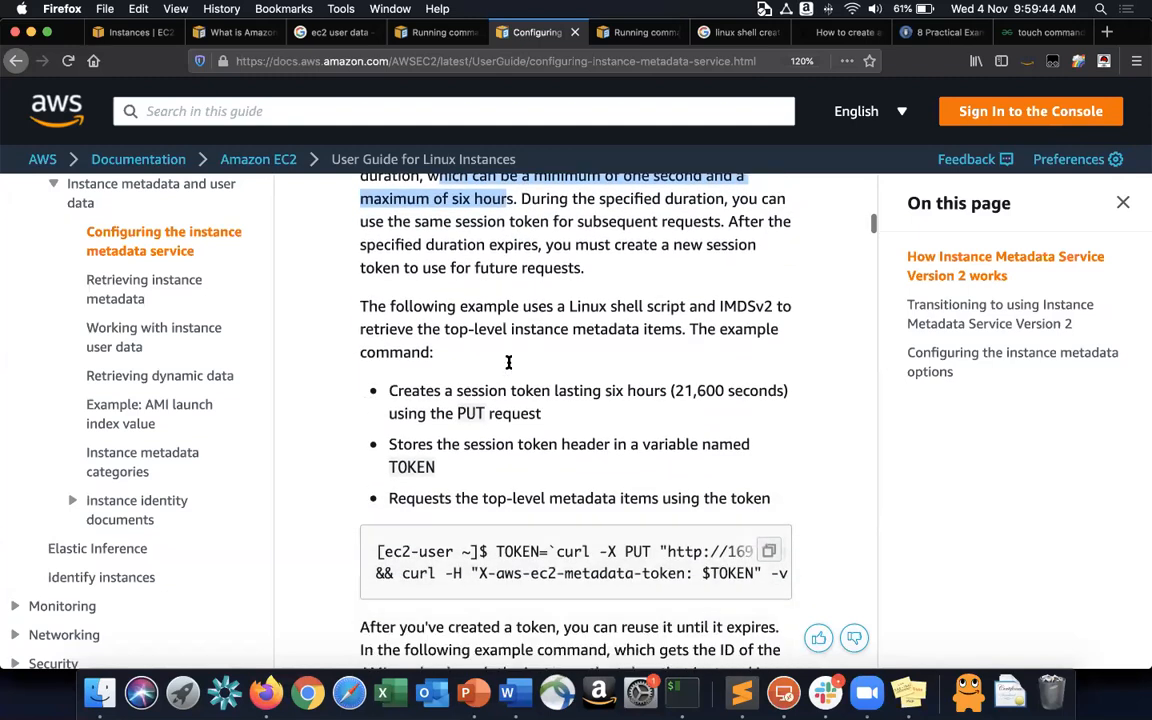
scroll(509, 366, "down", 2)
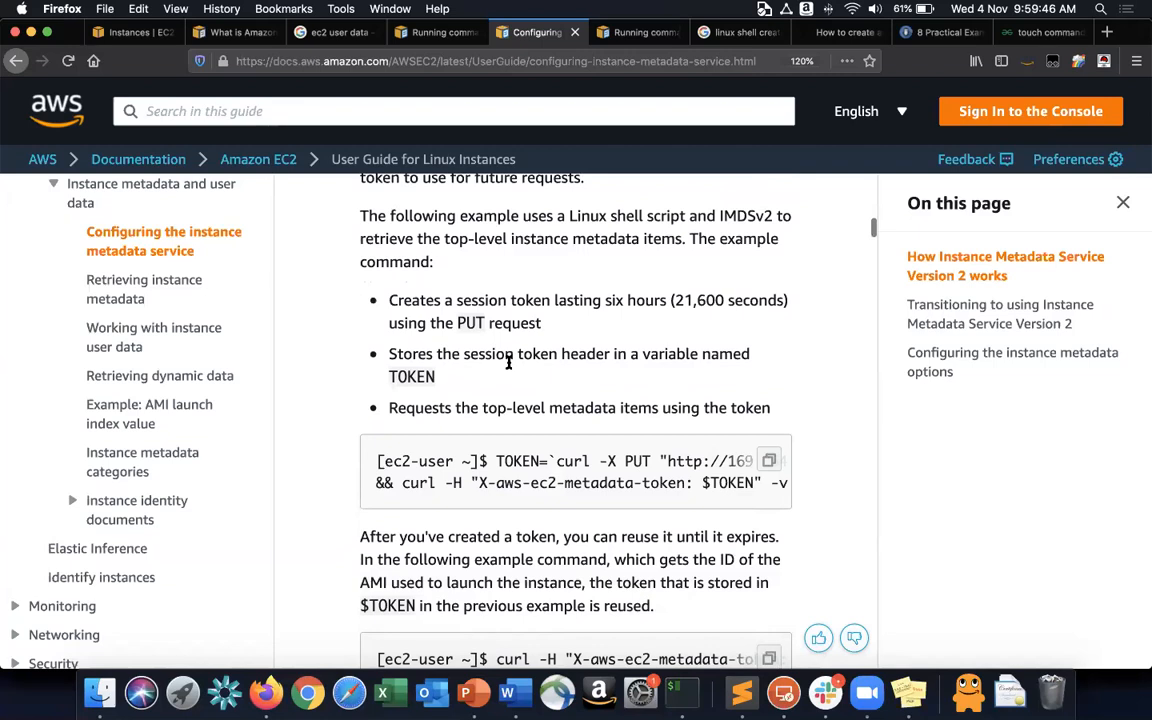
Copy the example command that creates a session token and requests top-level metadata, and paste it into a new Sublime Text file.
scroll(561, 460, "right", 3)
scroll(561, 458, "left", 3)
left_click(768, 463)
left_click(740, 690)
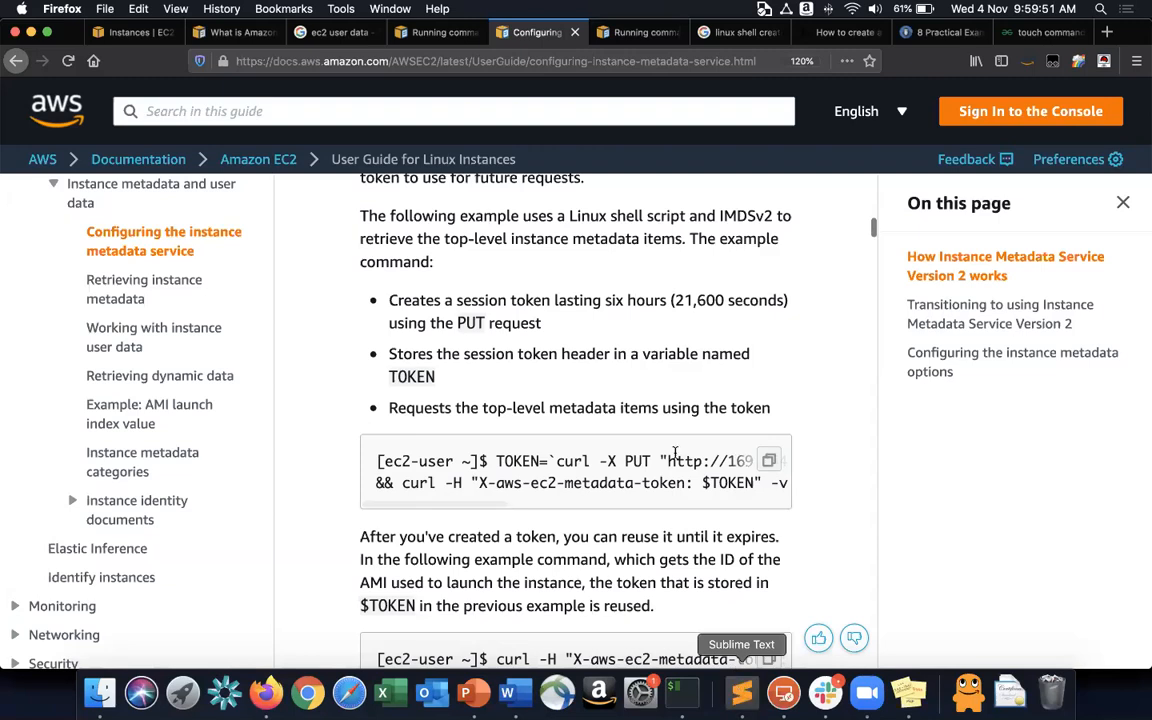
key("Return")
key("Return")
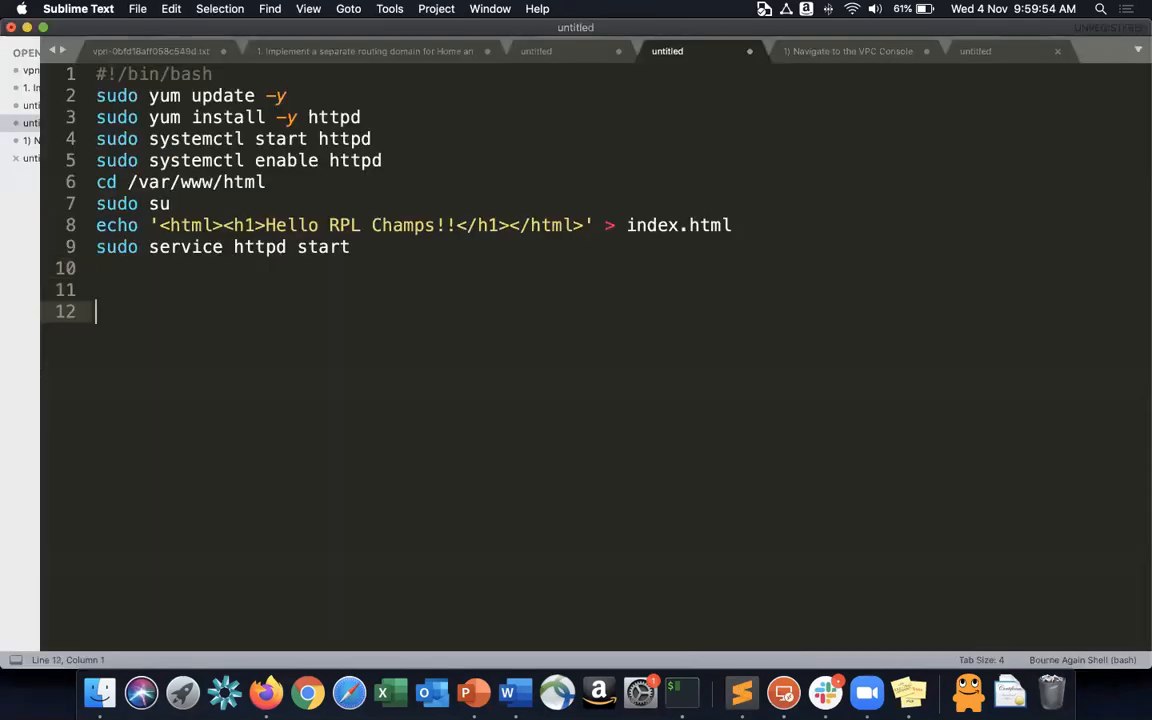
key("super+n")
key("super+v")
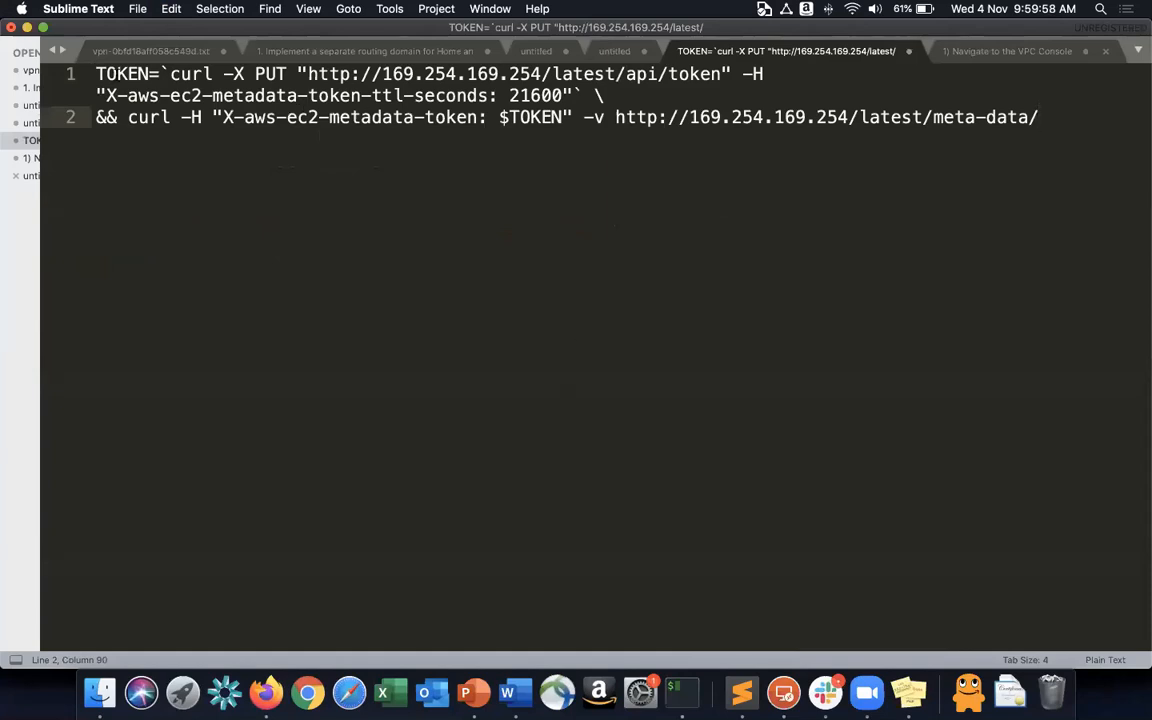
Examine the pasted command's TOKEN variable, its $TOKEN reference and the curl call by highlighting each part.
left_click(96, 74)
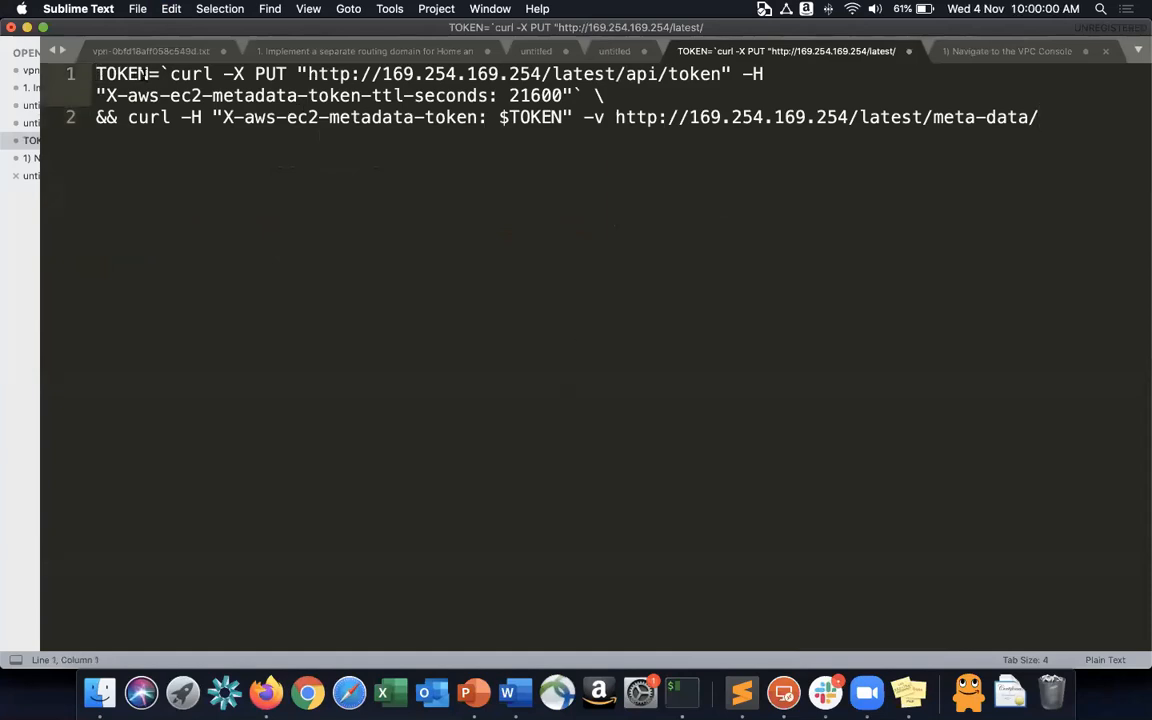
left_click(158, 74, "shift")
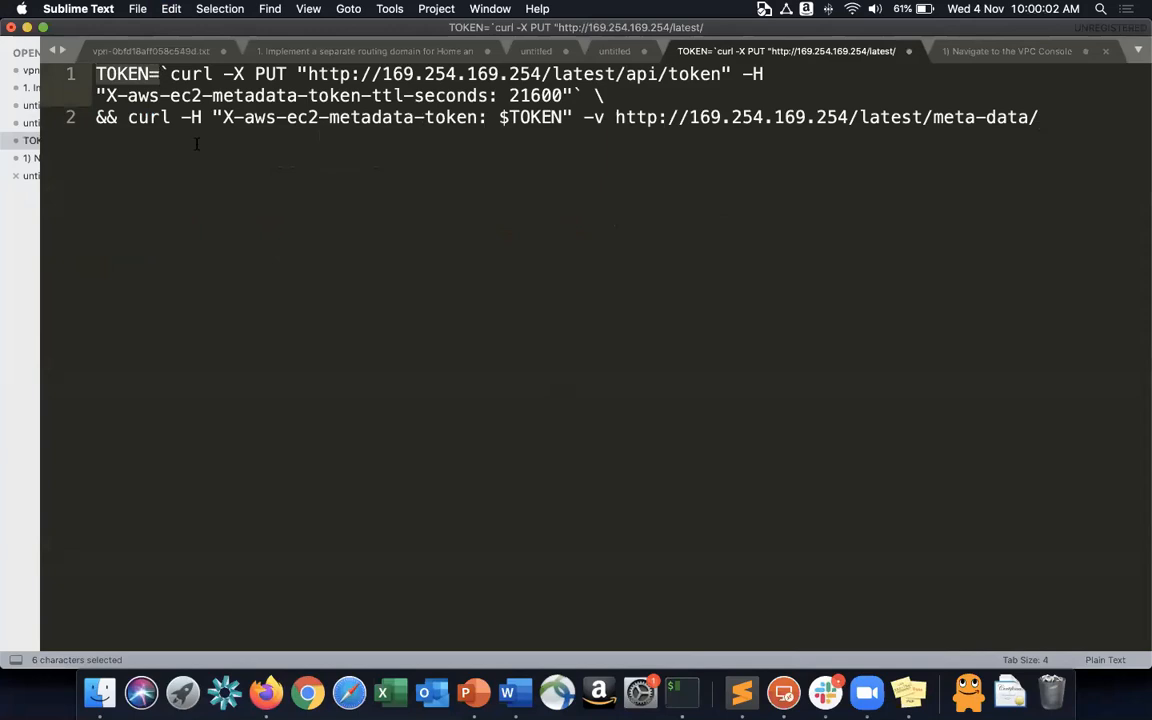
left_click(103, 74)
triple_click(98, 78)
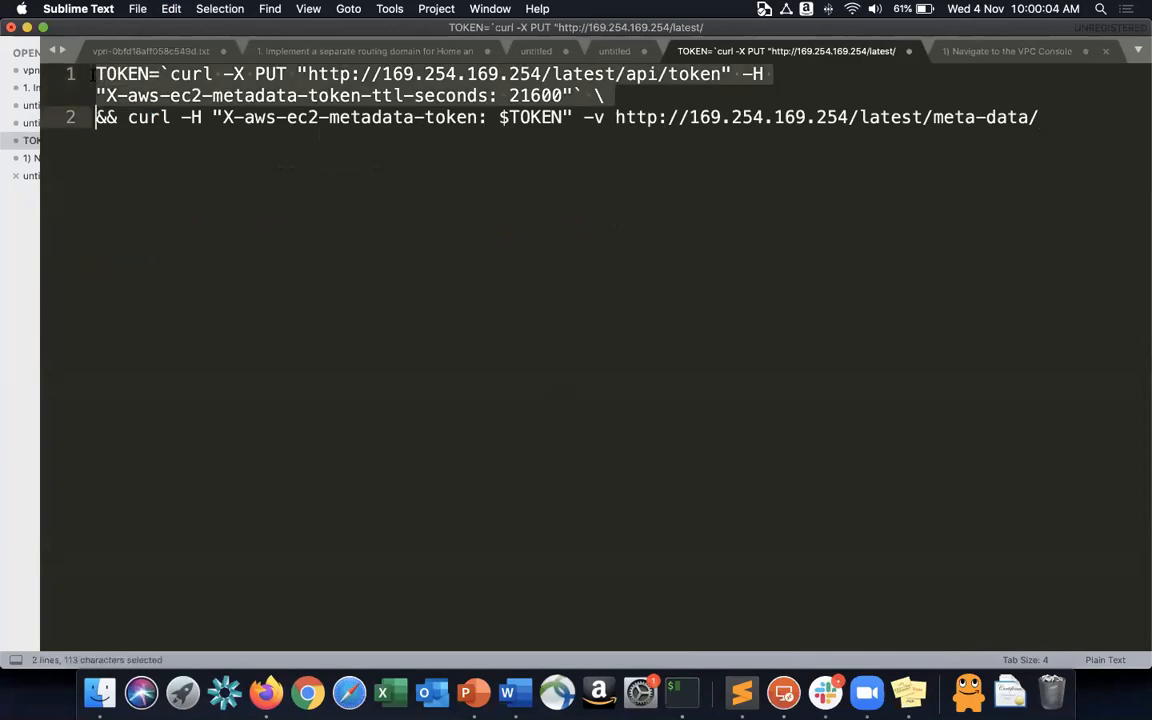
left_click(97, 76)
left_click(150, 74, "shift")
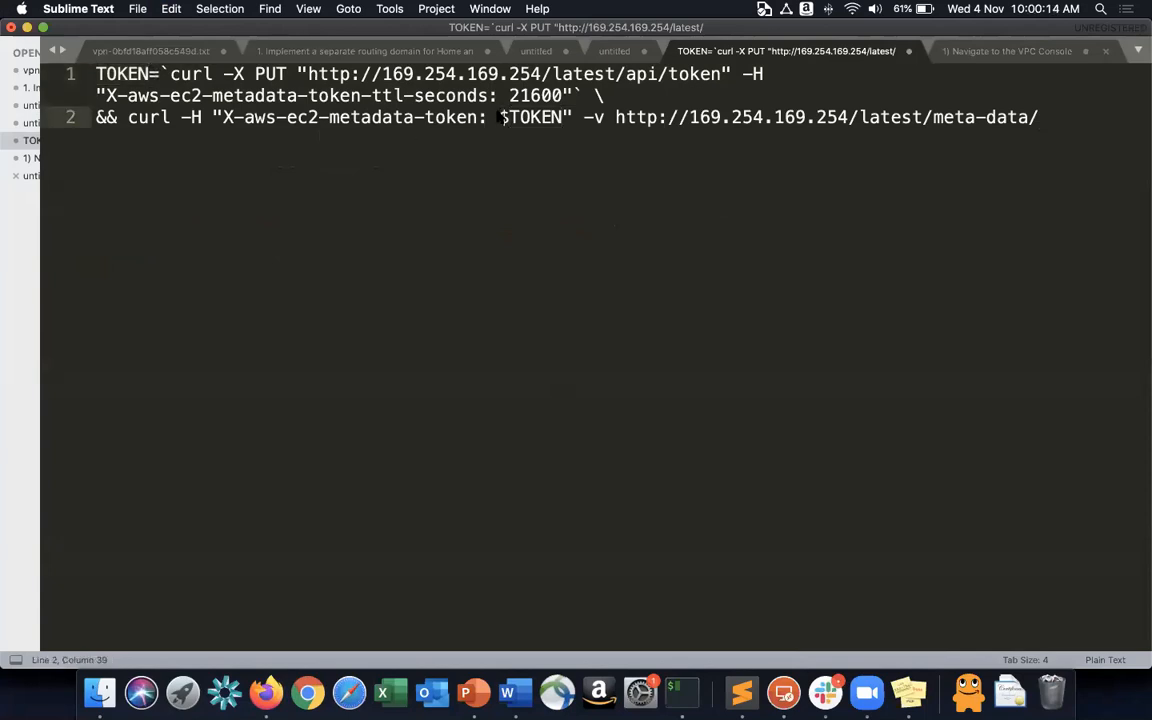
left_click_drag(499, 117, 565, 117)
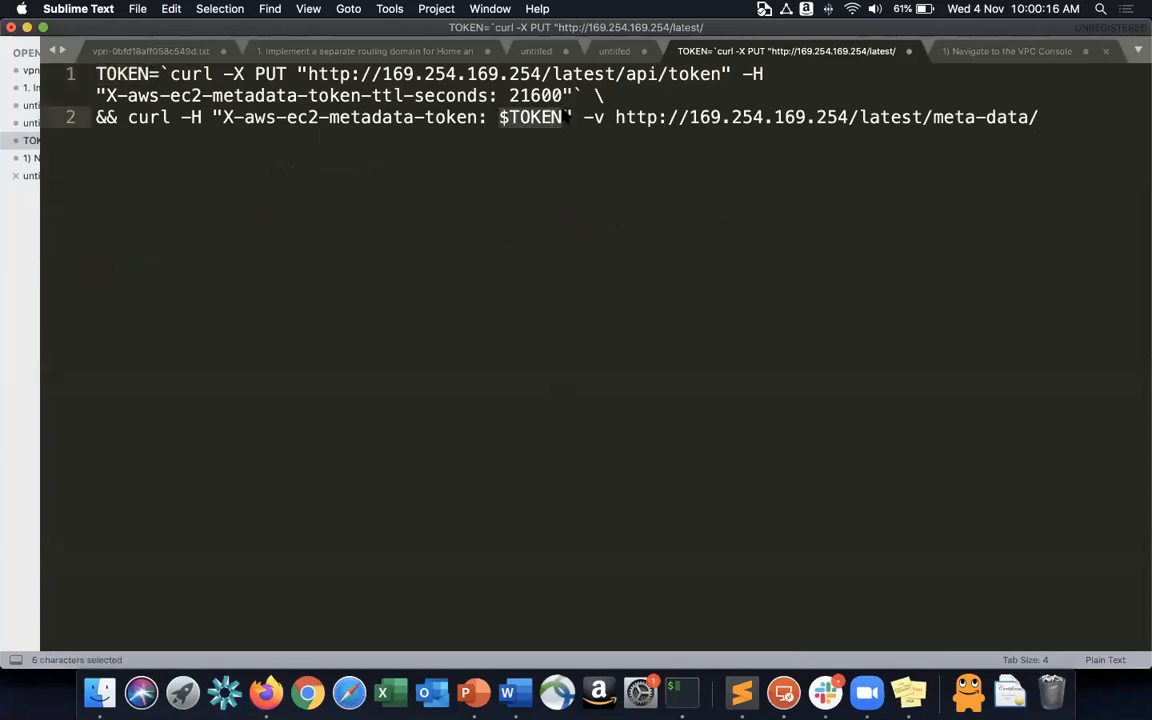
left_click(480, 179)
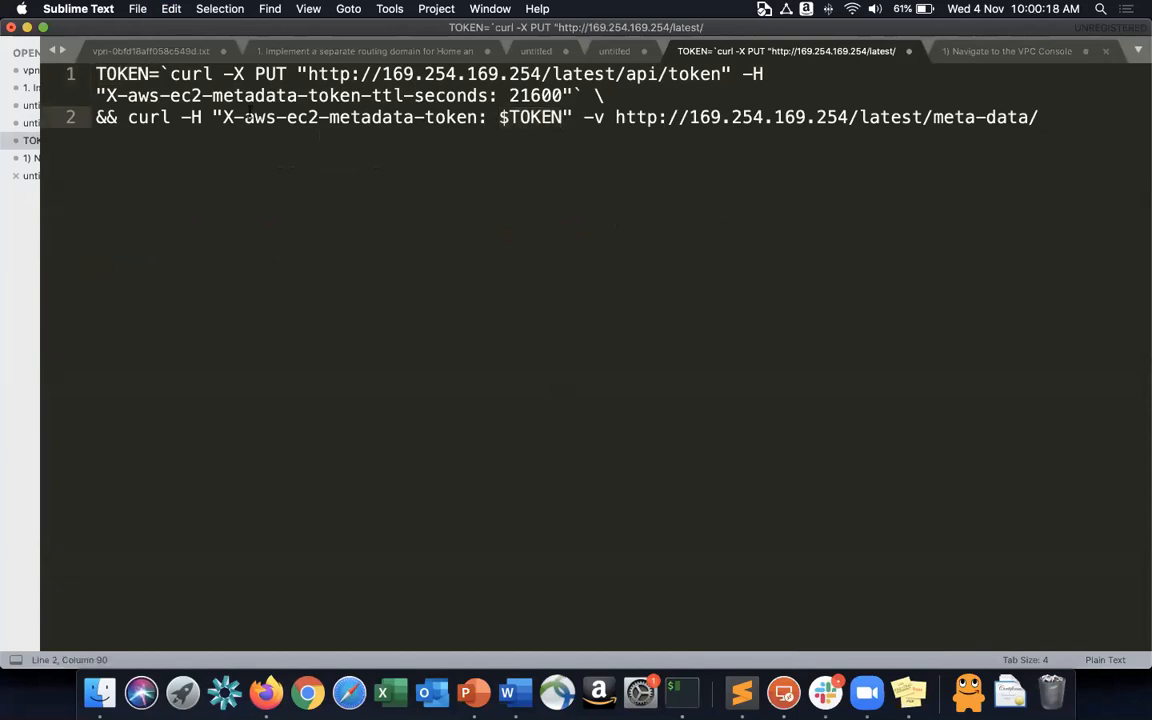
left_click(222, 74)
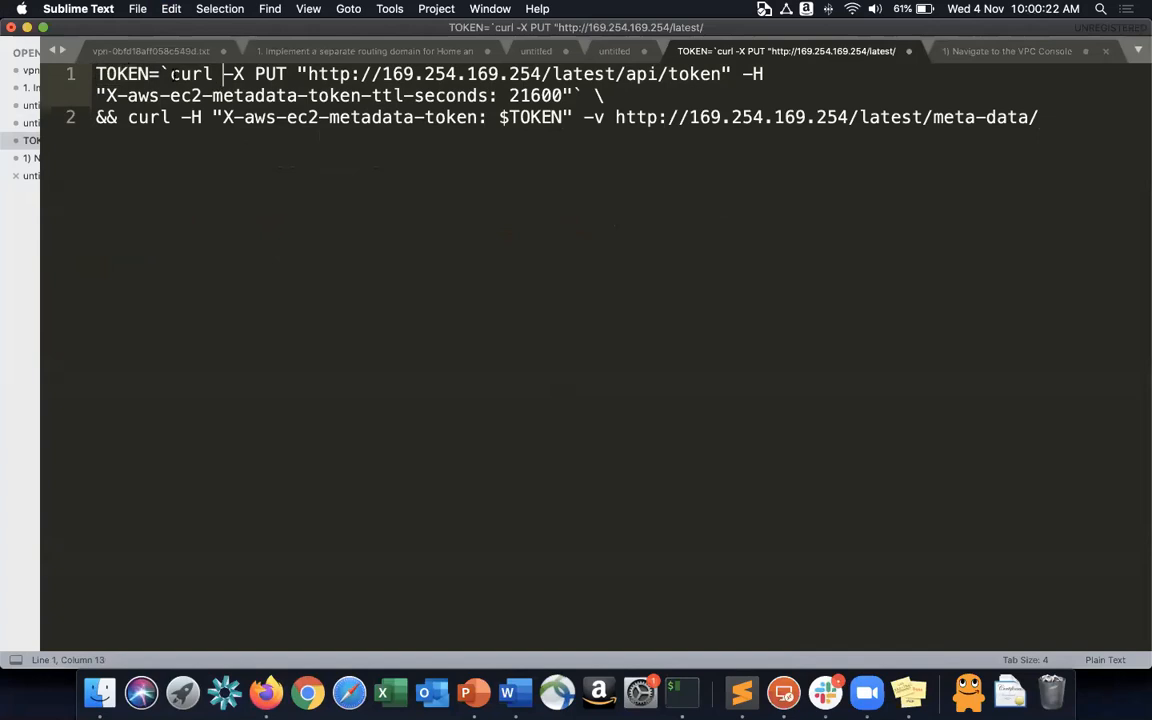
double_click(190, 74)
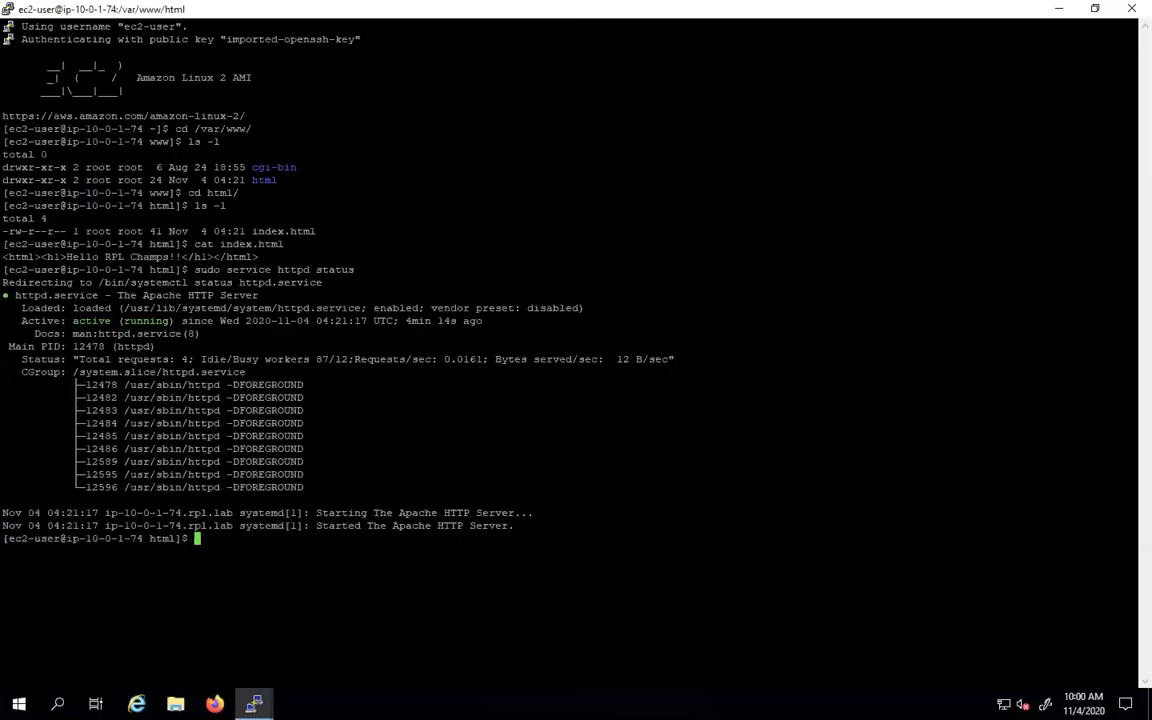
Switch to the root PuTTY session on ip-10-0-1-243, clear the terminal and run curl google.com.
key("super")
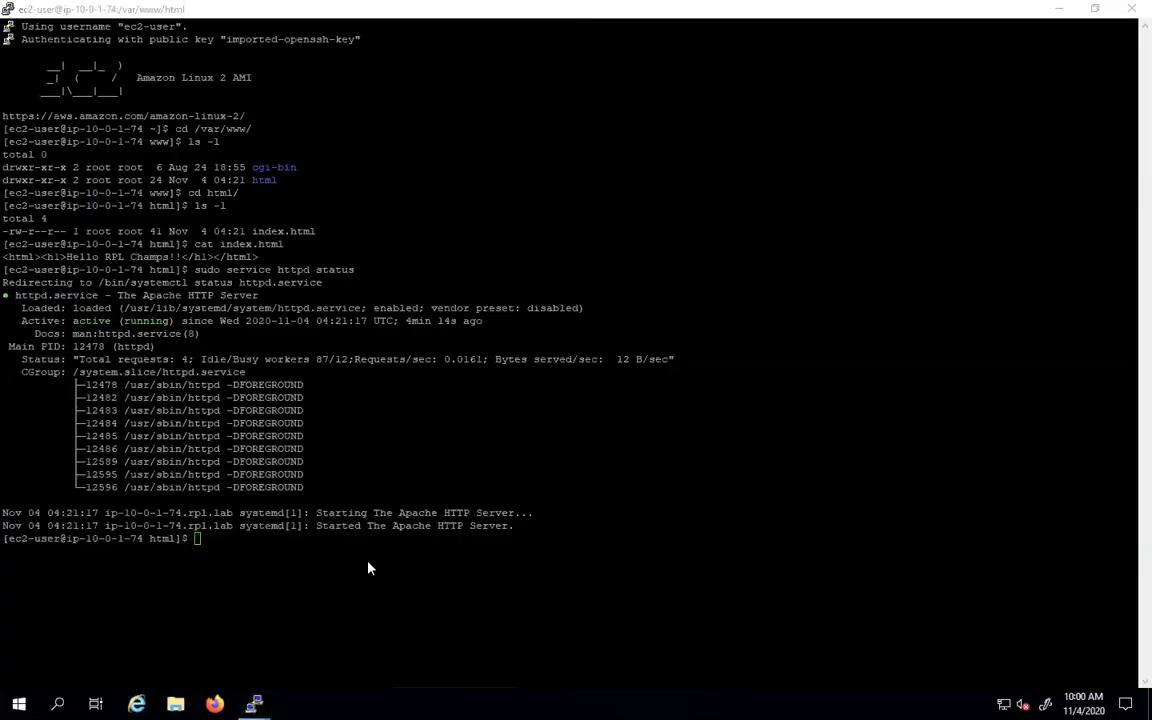
left_click(254, 704)
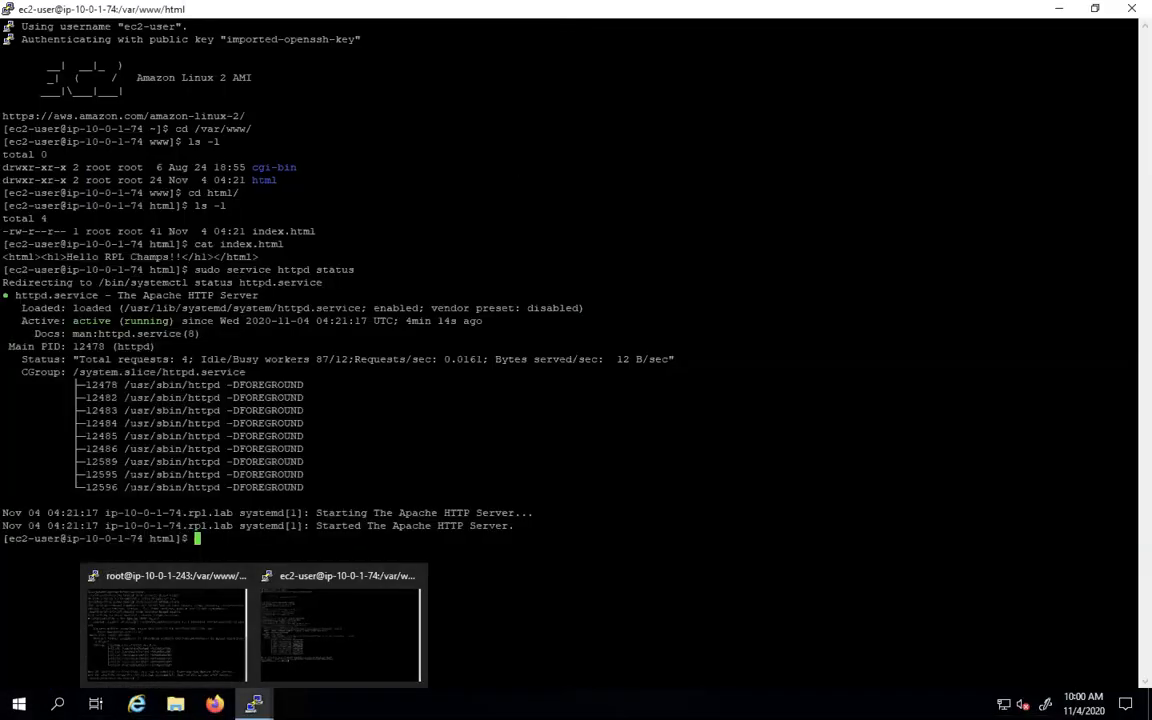
left_click(254, 704)
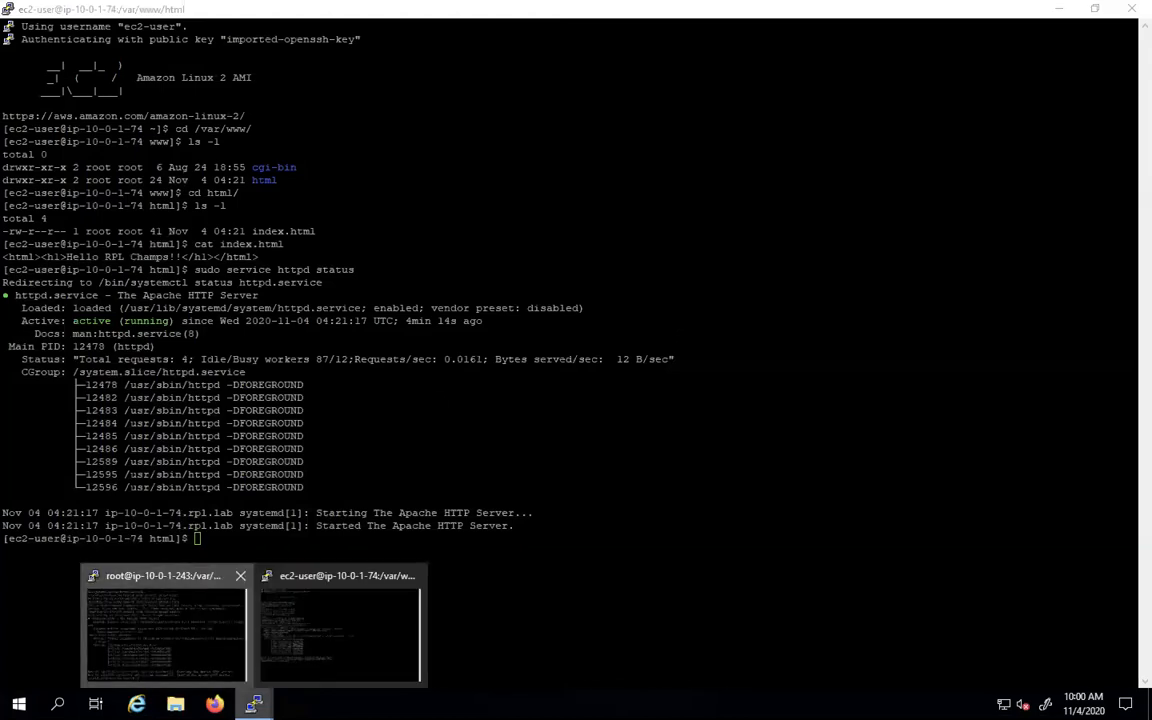
left_click(165, 628)
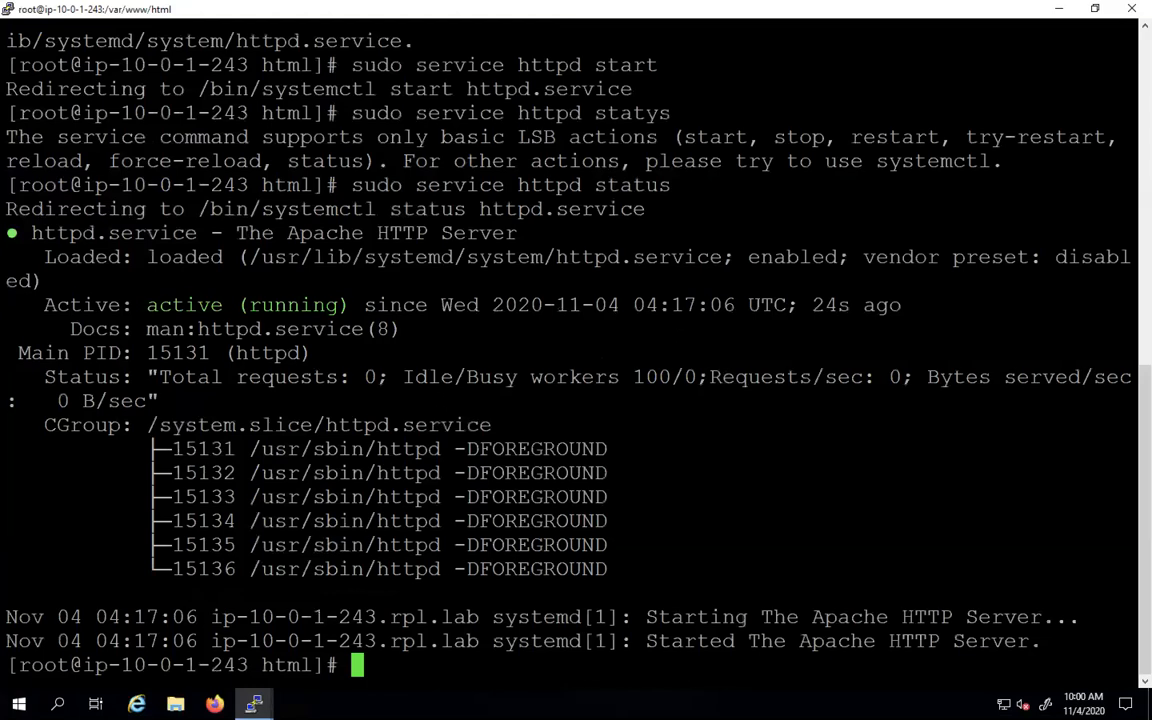
key("ctrl+l")
type("curl google.com")
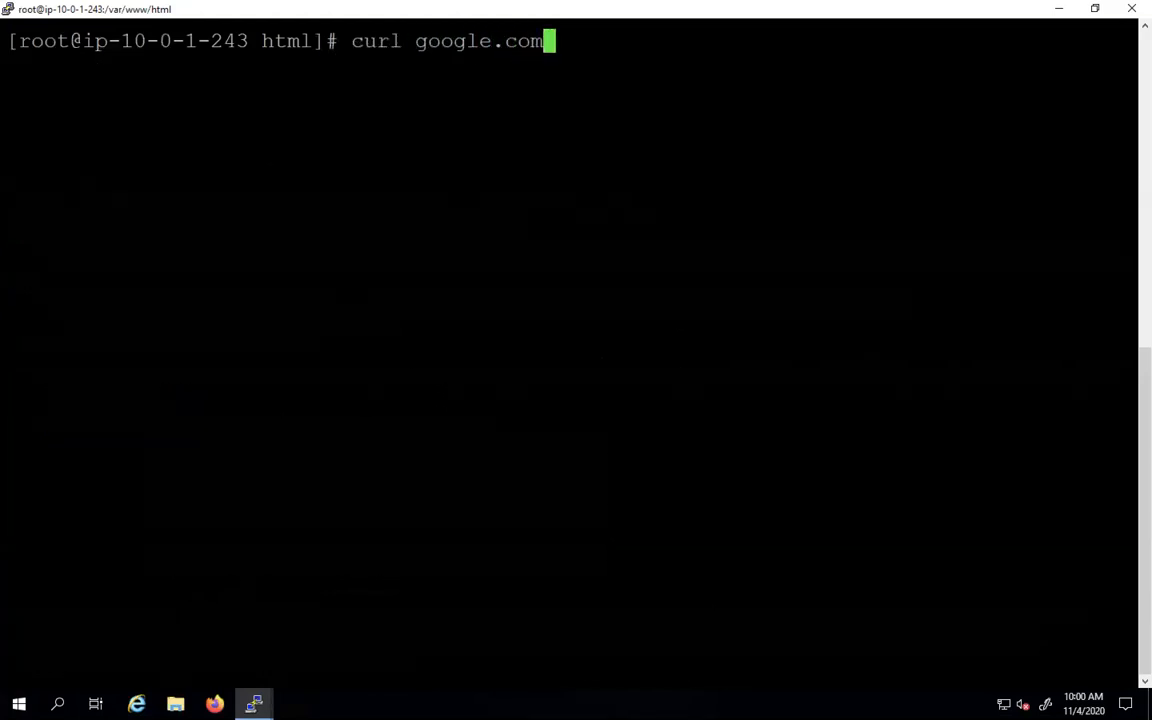
key("Return")
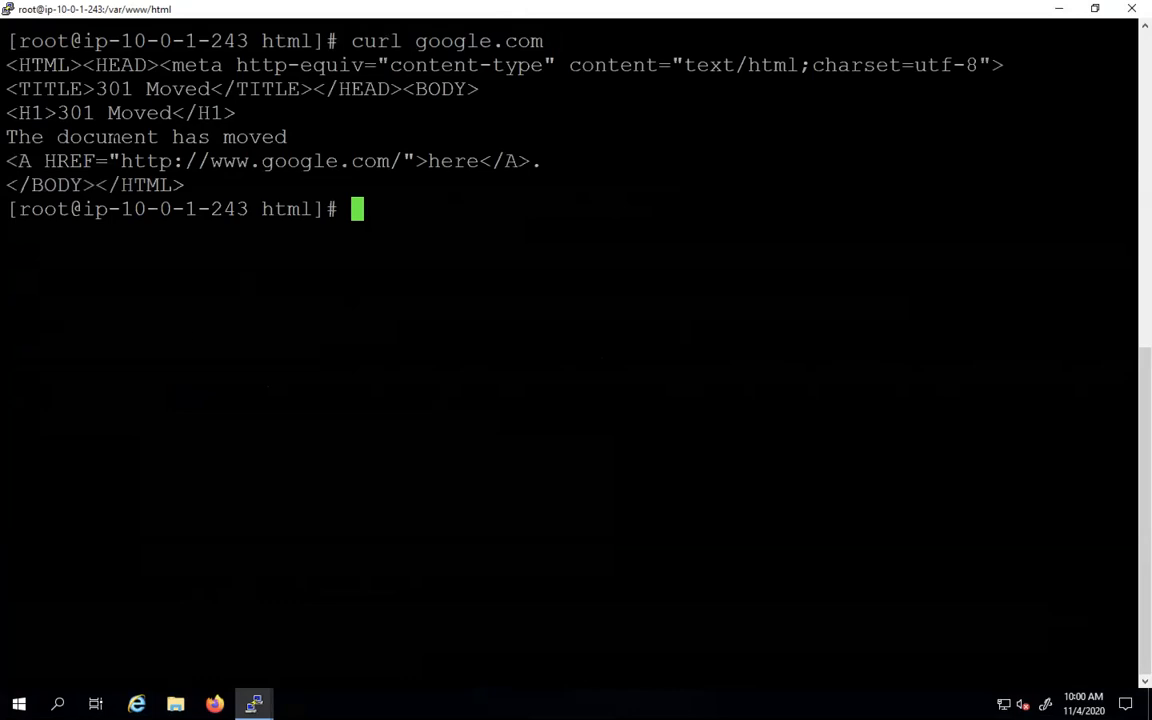
Highlight the curl response from google.com, and in Sublime Text examine the -X PUT option and token URL of the pasted command.
left_click_drag(6, 65, 276, 137)
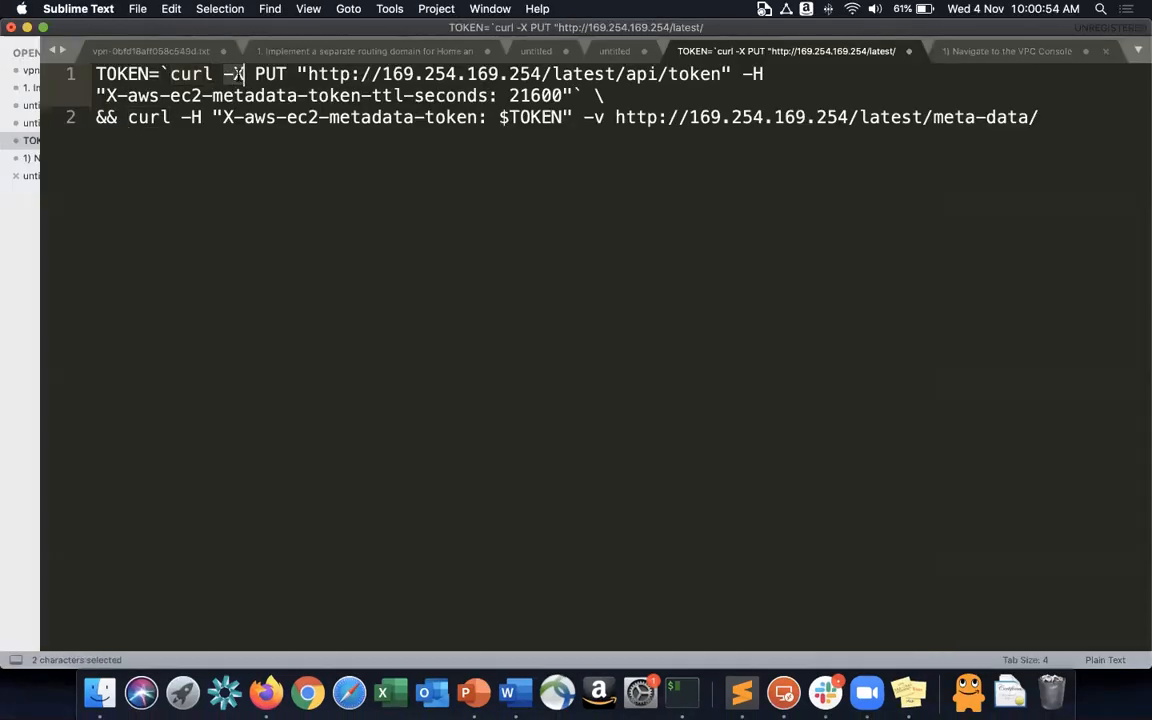
double_click(268, 73)
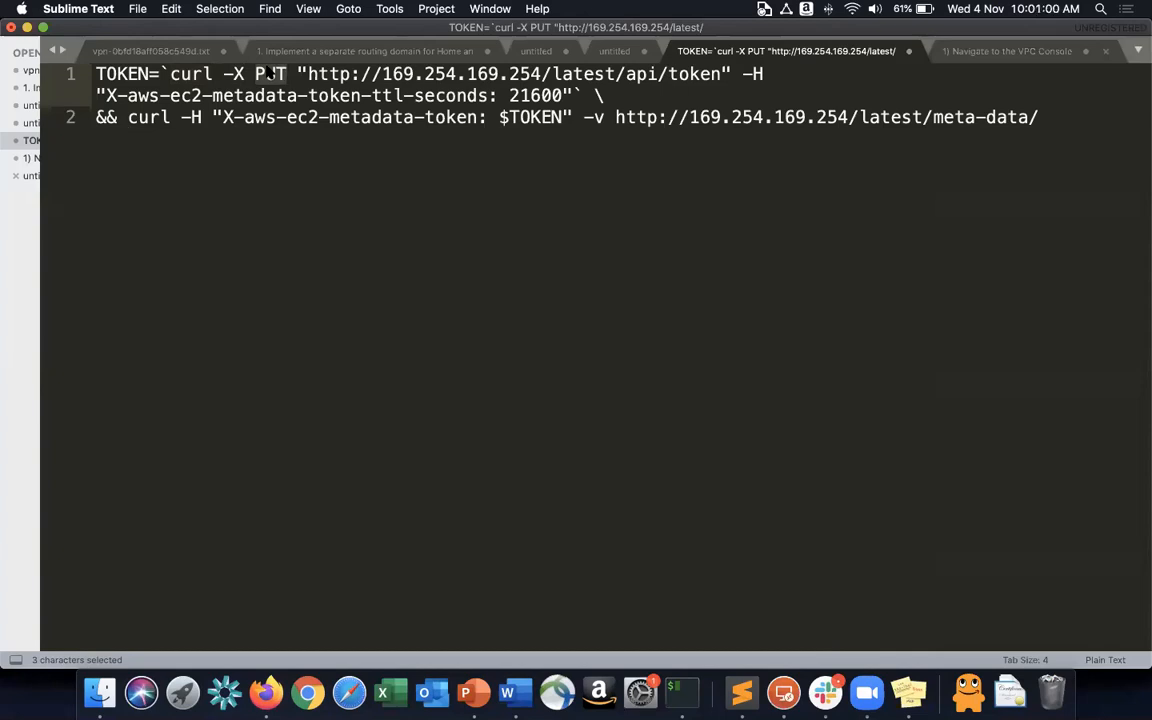
left_click(307, 75)
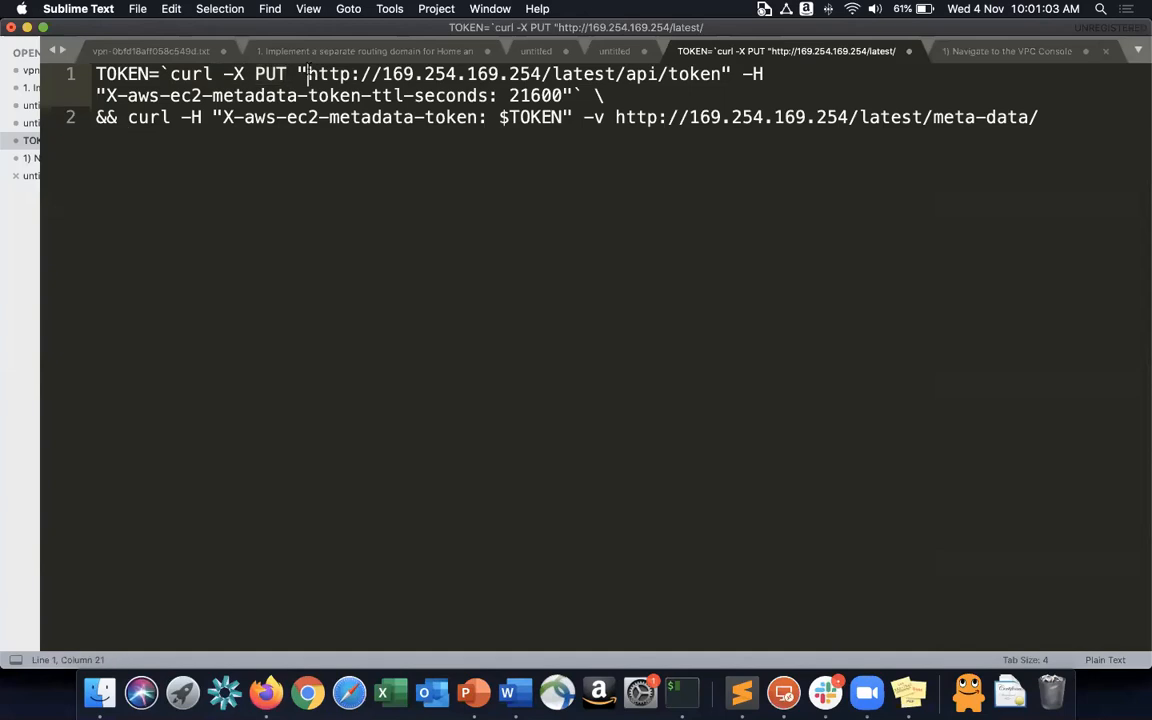
left_click(720, 74, "shift")
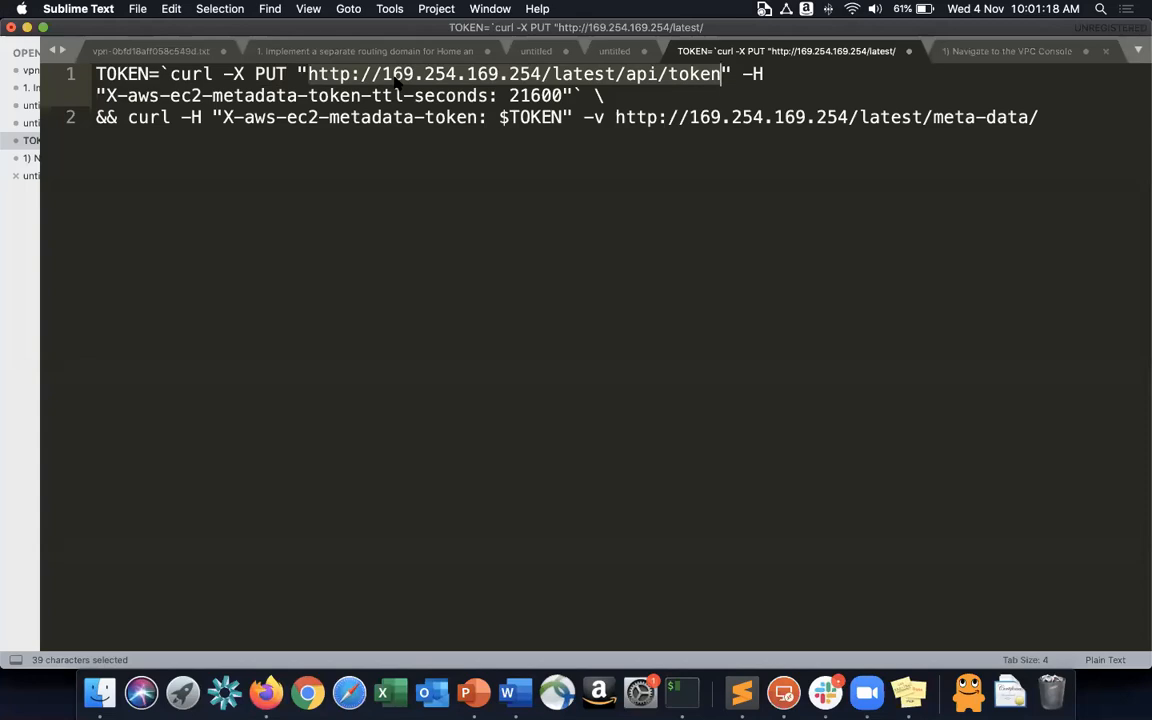
Switch to the AWS documentation in Firefox and look through the IMDSv2 request rules for an explanation of the metadata address.
key("super+Tab")
key("super+Tab")
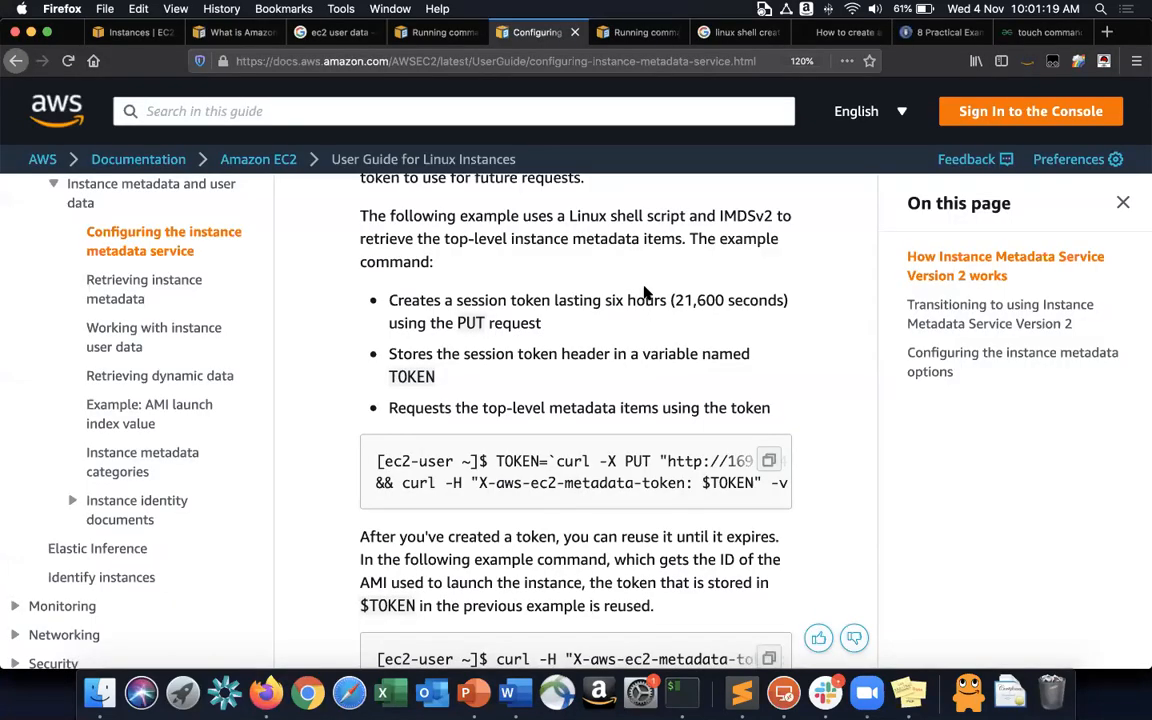
scroll(645, 292, "down", 3)
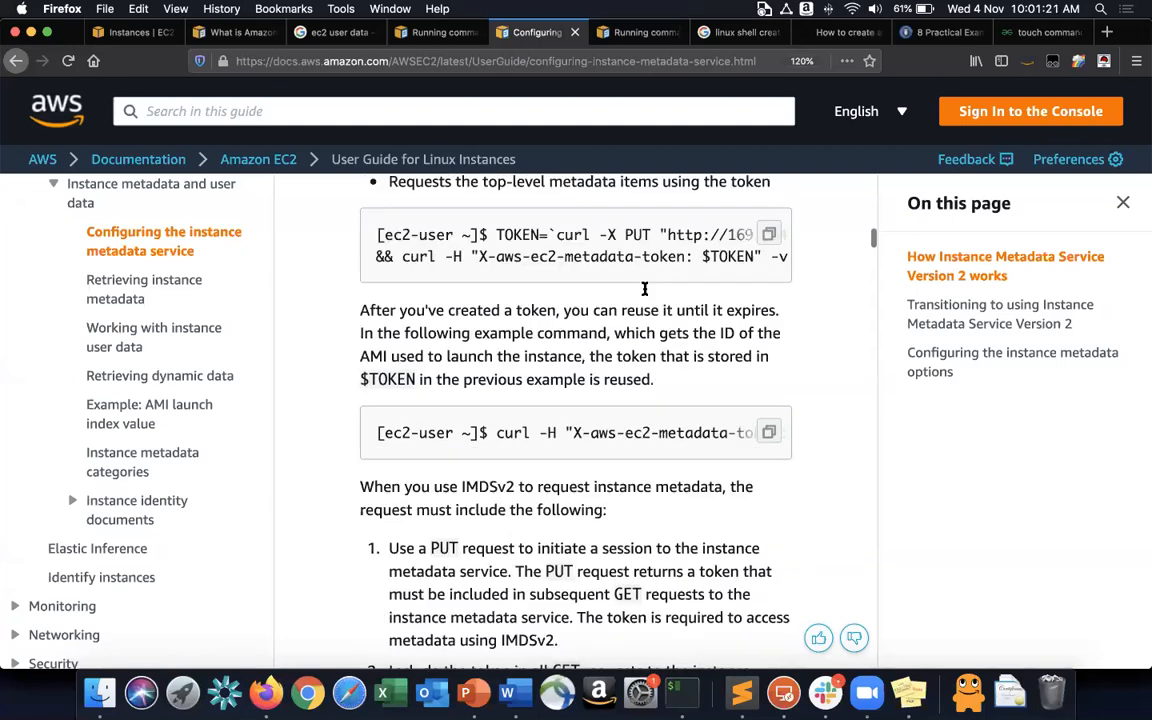
scroll(645, 292, "down", 5)
scroll(645, 292, "down", 8)
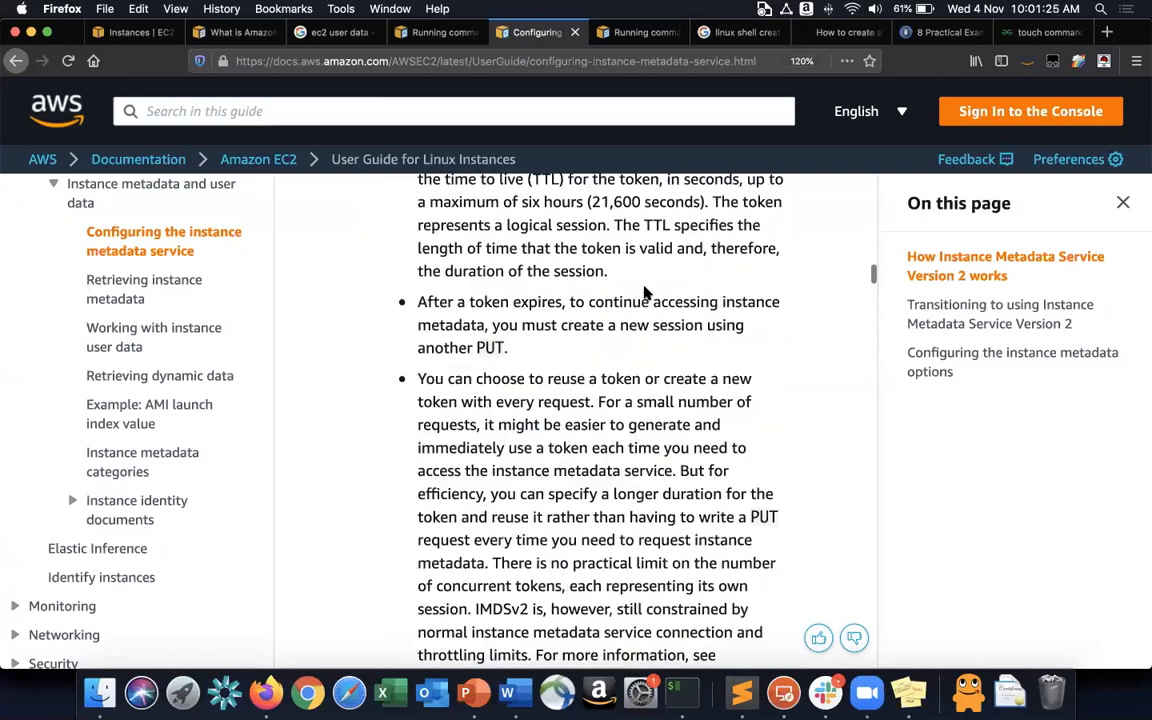
scroll(645, 292, "down", 4)
scroll(645, 292, "down", 3)
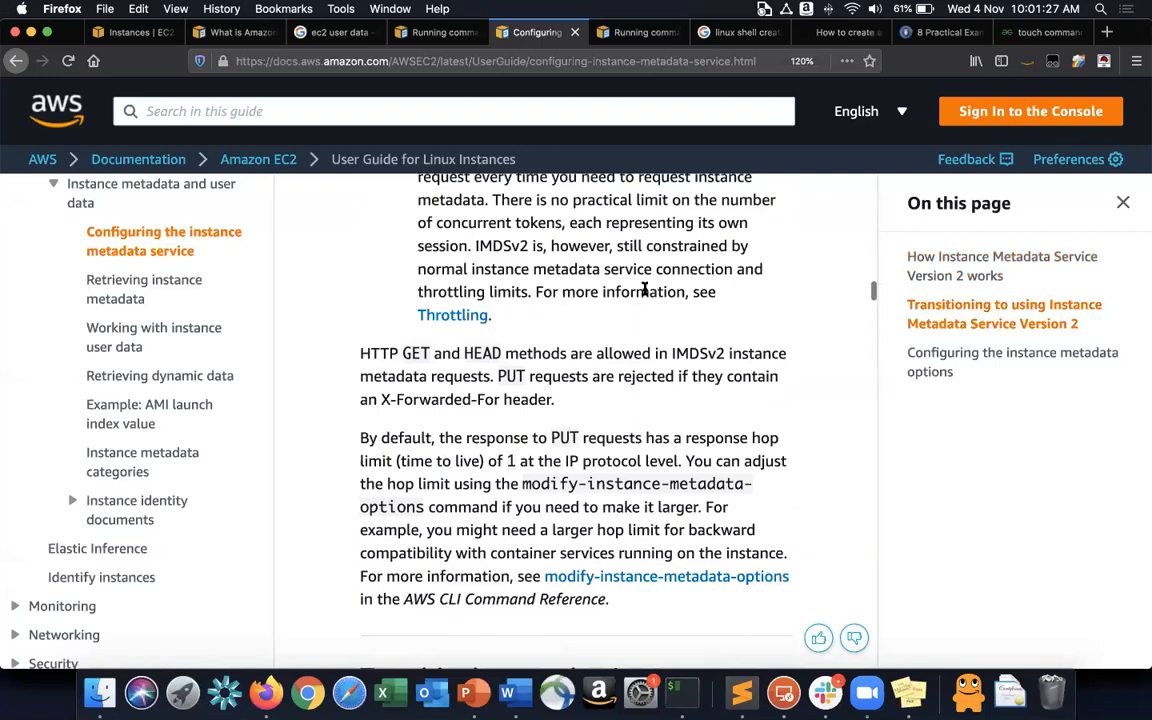
scroll(645, 292, "down", 9)
scroll(575, 410, "down", 10)
Search the documentation page for 169.2 and go through the matches in the example commands.
key("ctrl+f")
type("169.")
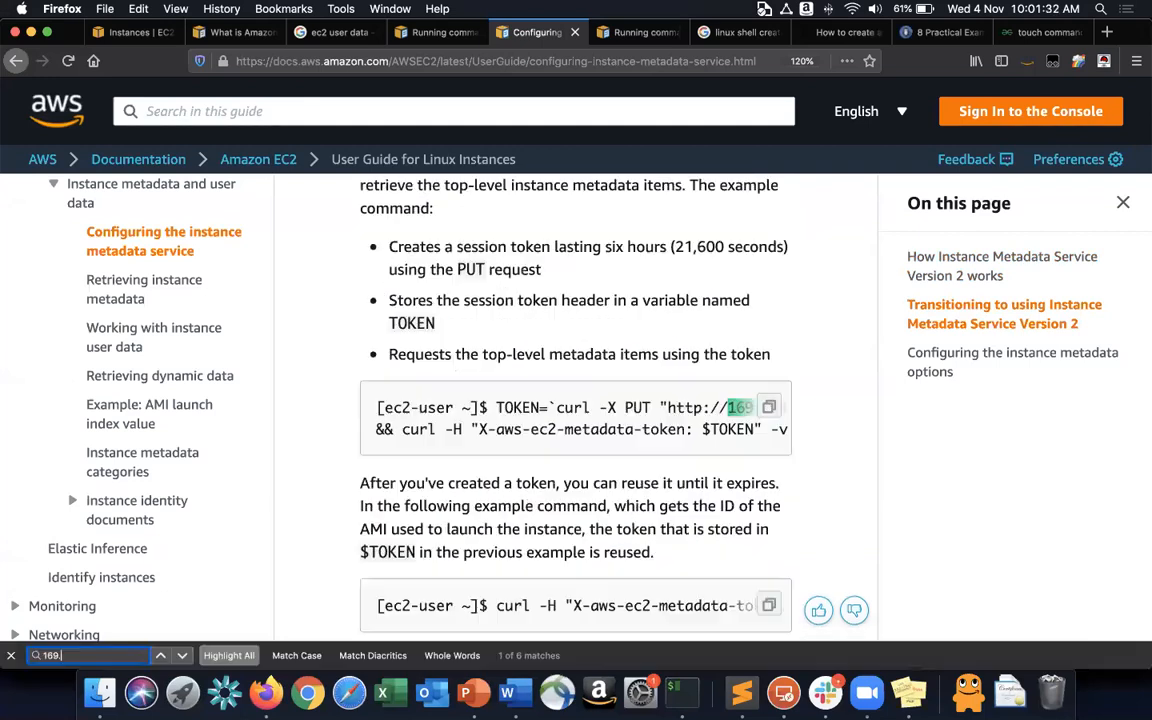
type("2")
key("Return")
key("Return")
key("Return")
key("Return")
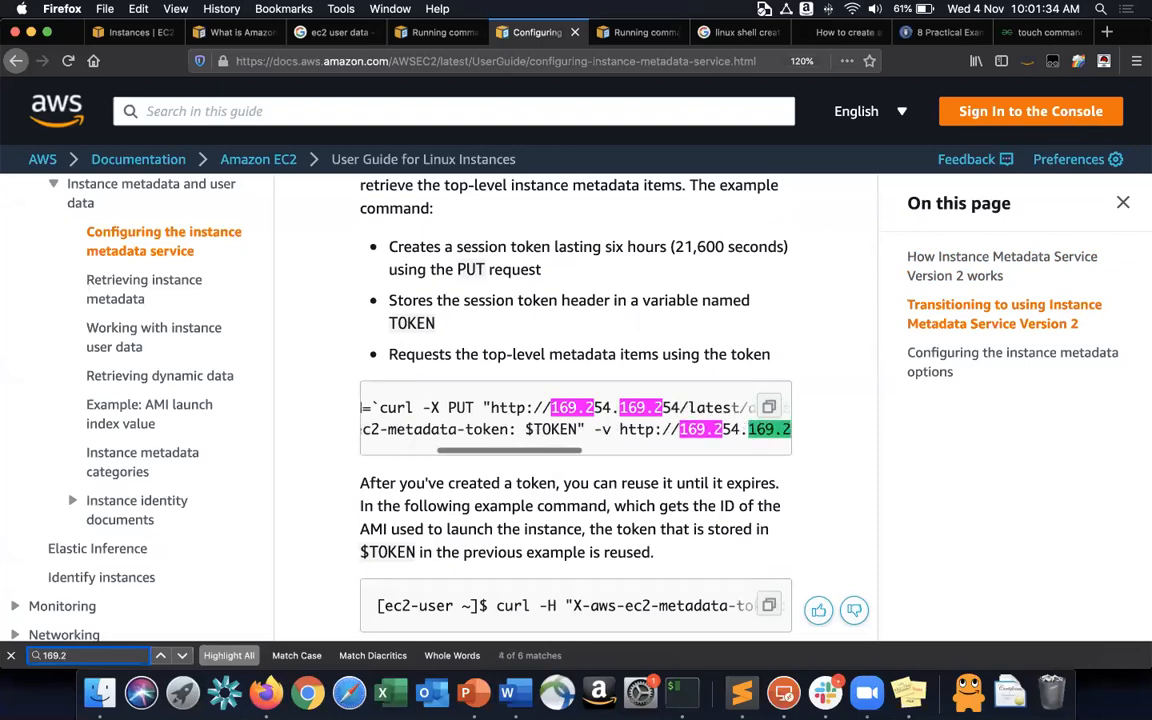
key("Return")
key("Return")
key("Return")
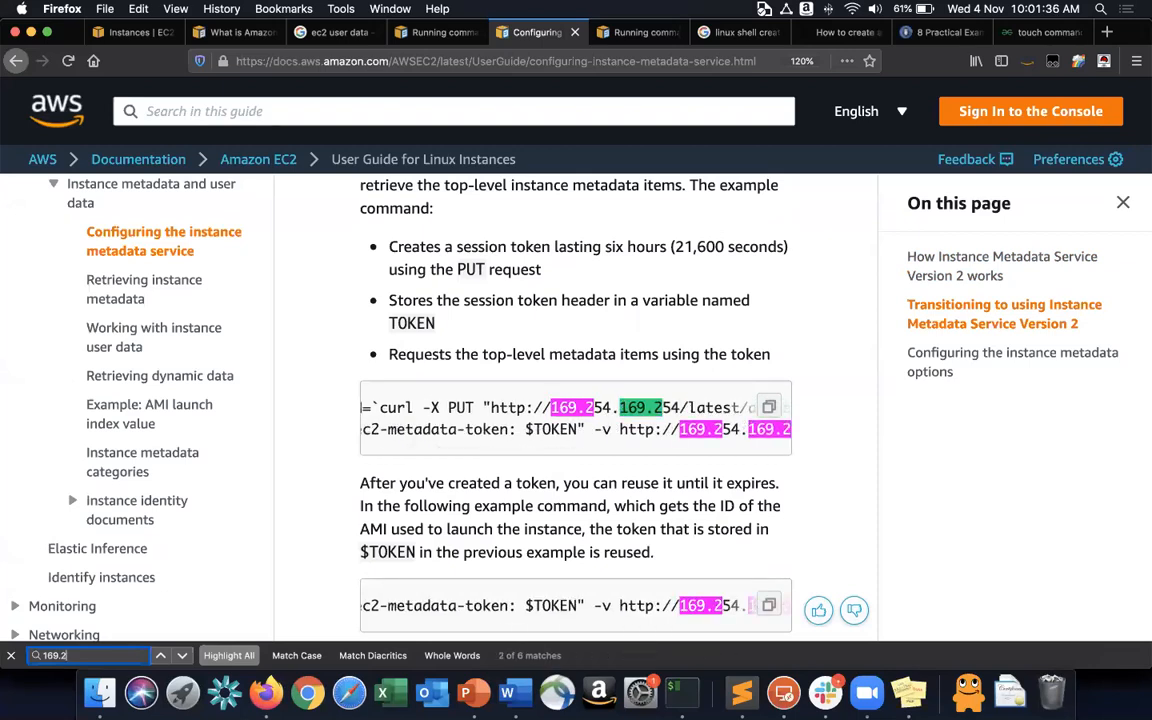
key("Return")
key("Return")
key("Return")
left_click(631, 545)
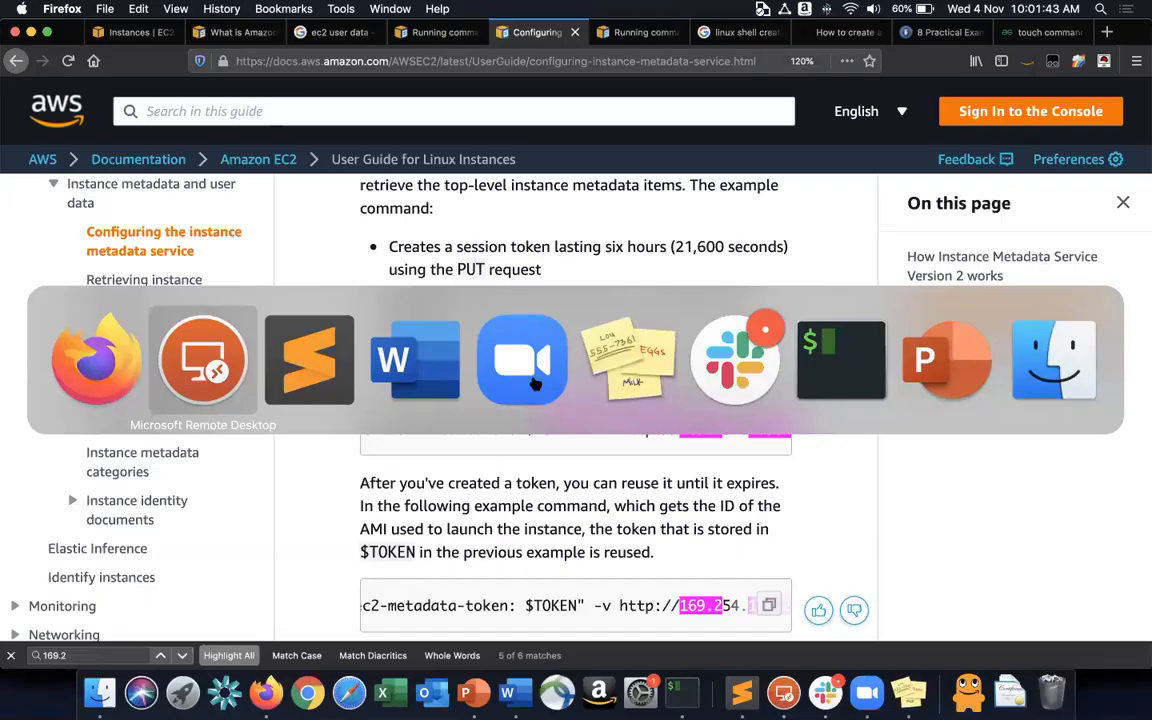
Return to Sublime Text and examine the first line's token URL, PUT method, ttl-seconds header and 21600 value by highlighting each.
key("super+Tab")
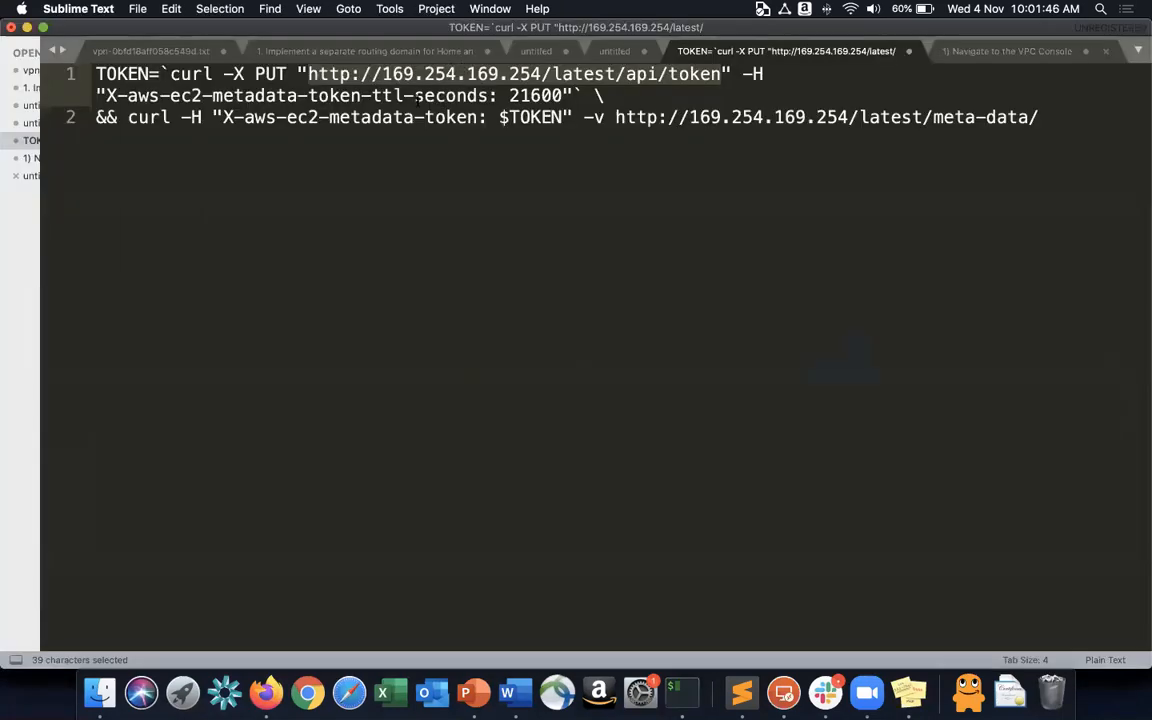
left_click(298, 72)
key("Left")
key("Left")
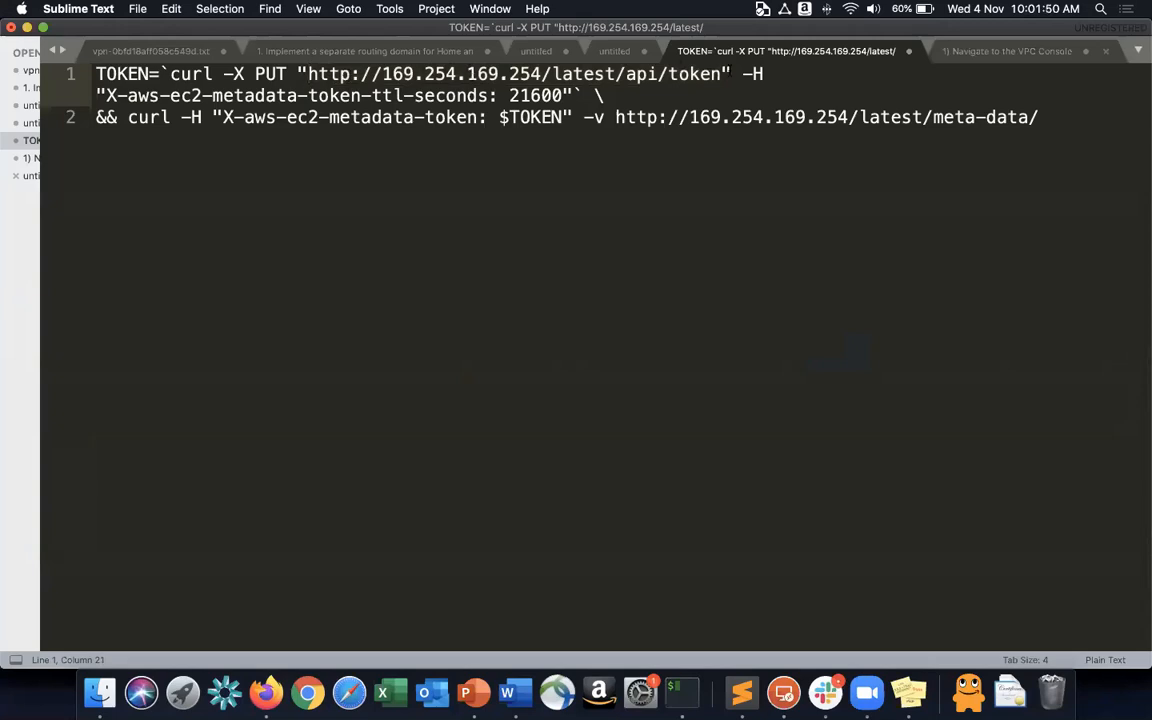
left_click(722, 73, "shift")
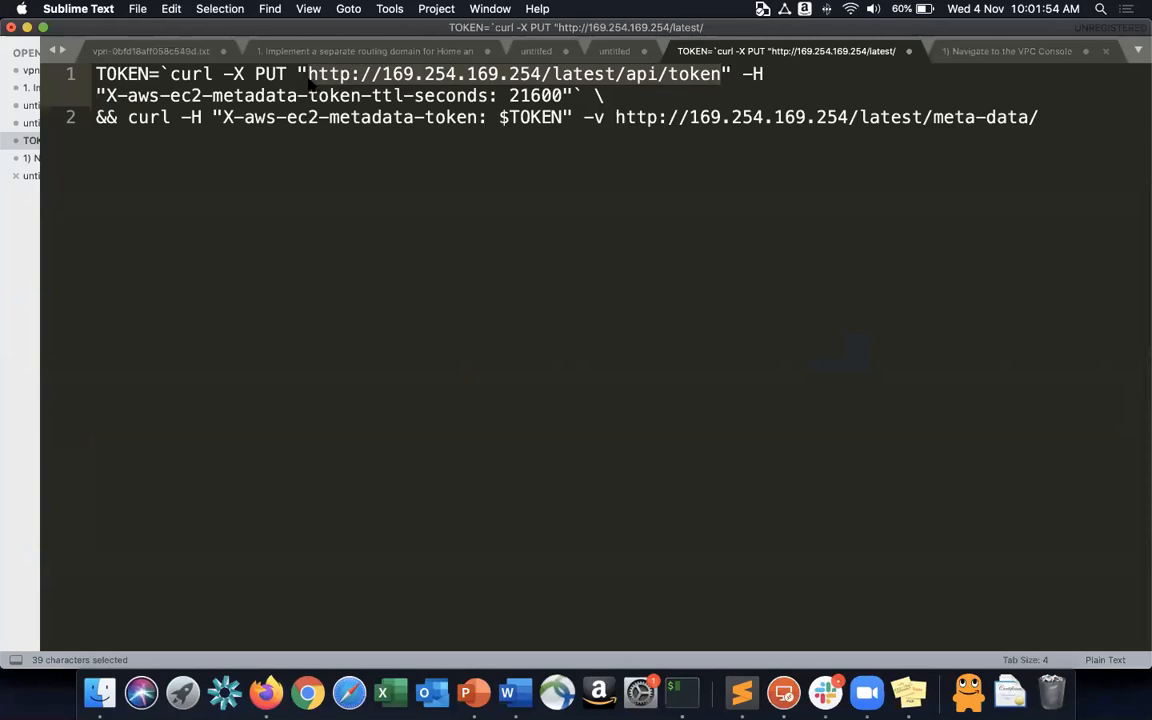
double_click(262, 74)
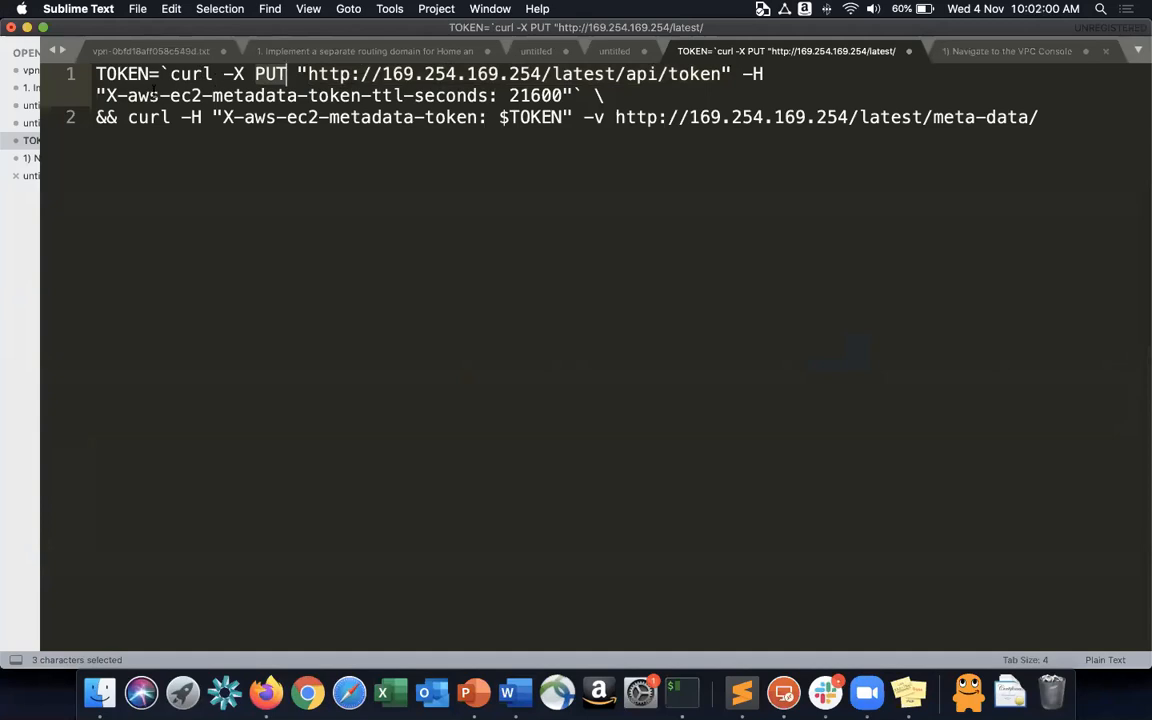
left_click(742, 74)
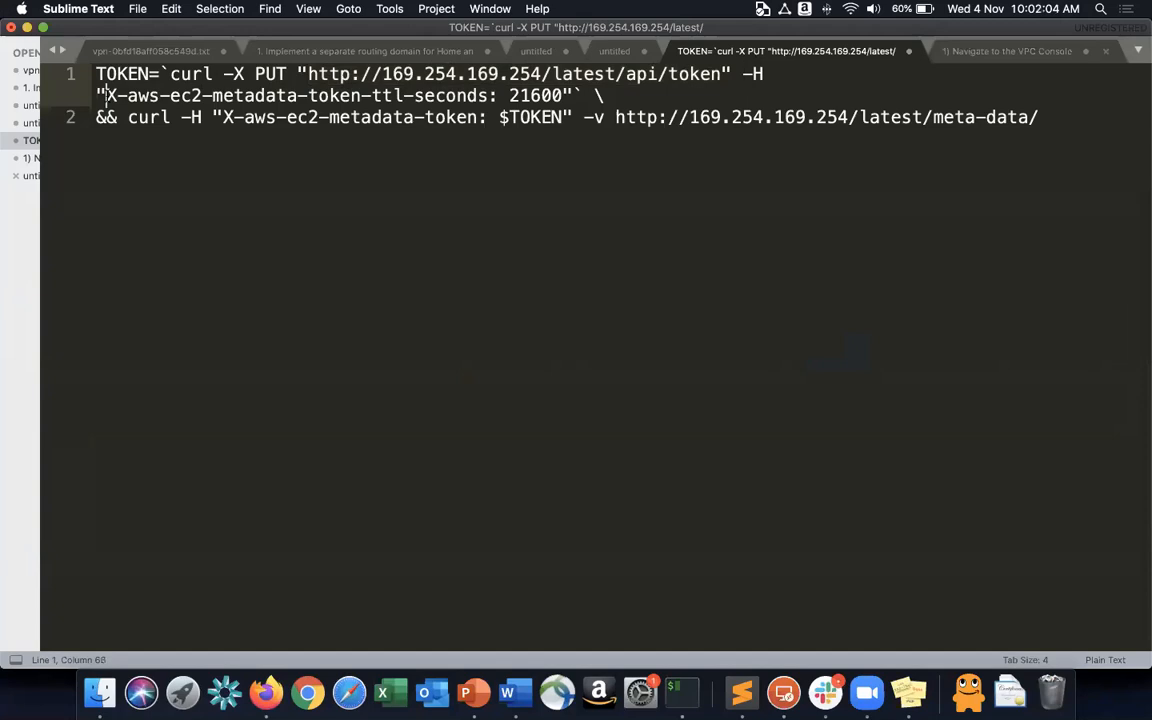
left_click(490, 95, "shift")
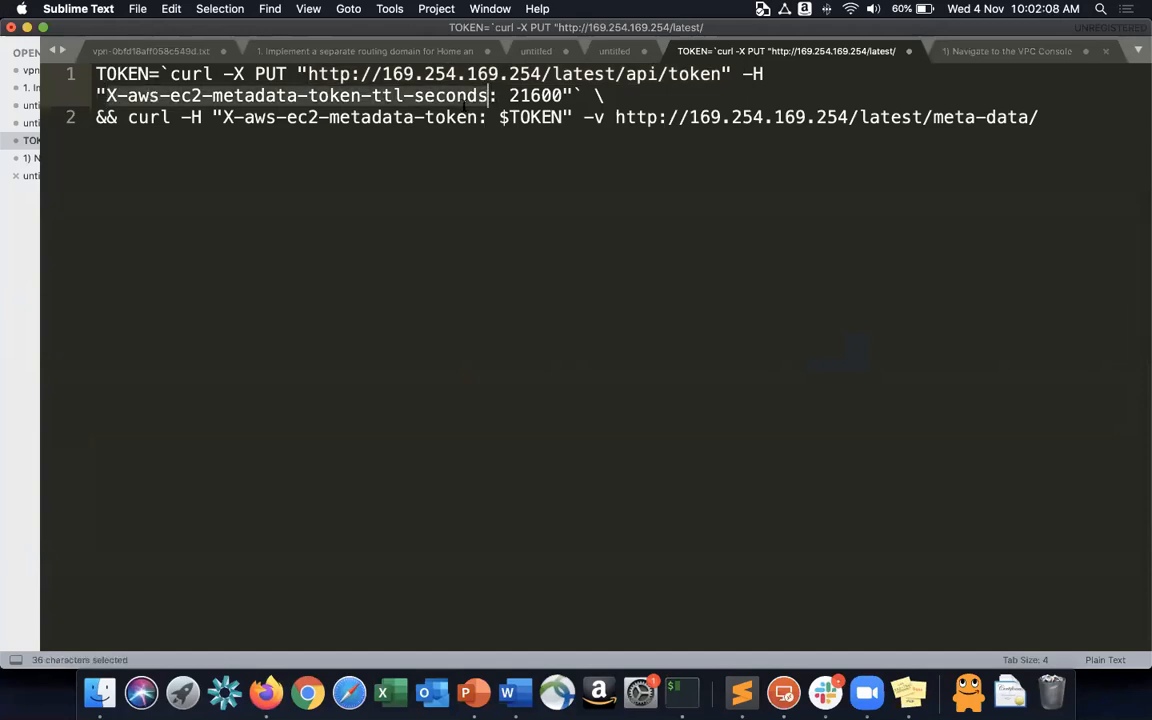
double_click(535, 95)
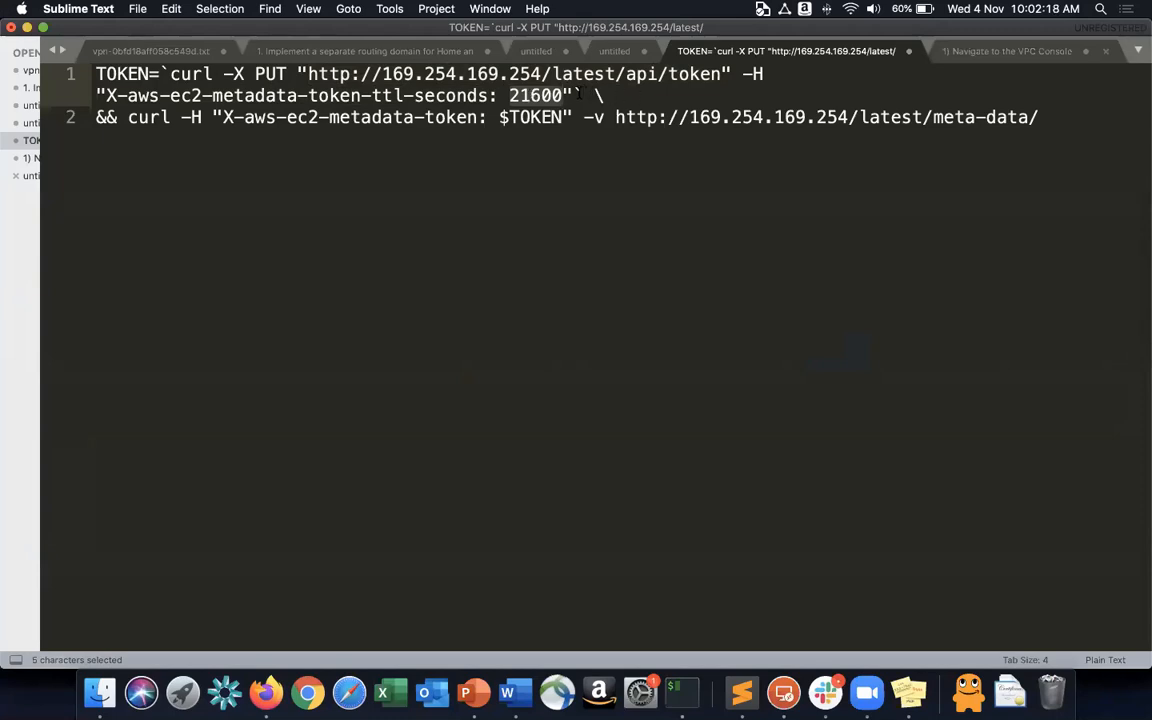
Examine the second line's X-aws-ec2-metadata-token header with $TOKEN and the meta-data URL by highlighting them.
left_click(120, 114)
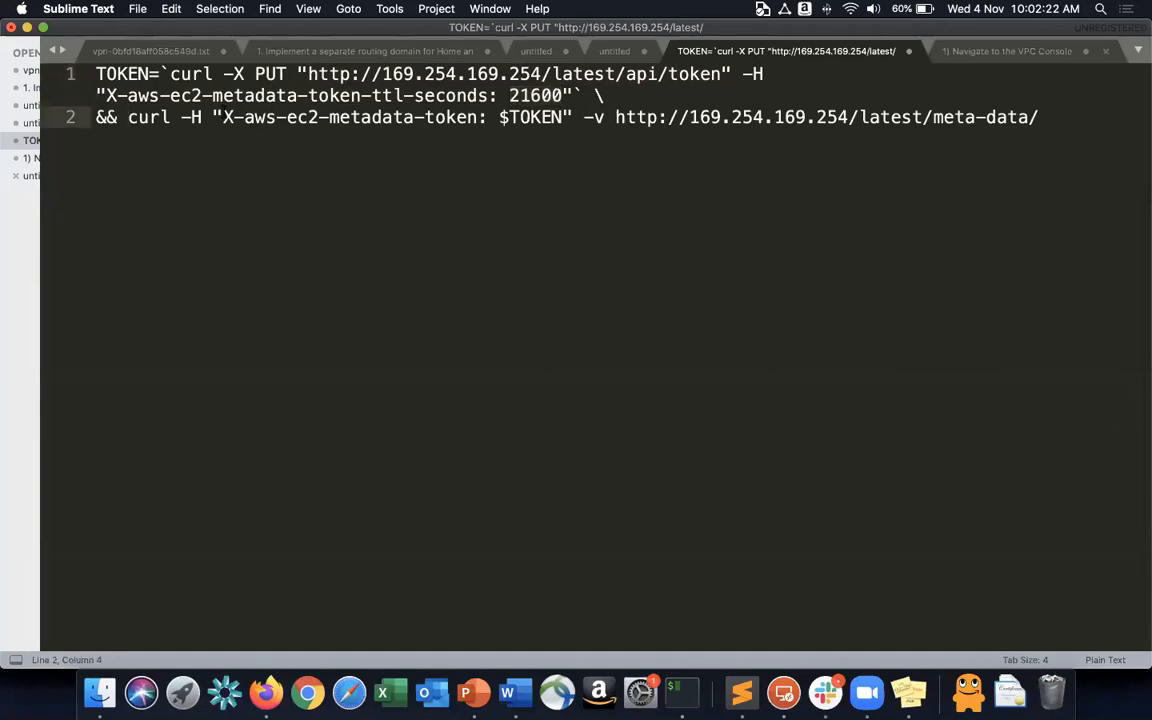
left_click_drag(222, 117, 565, 120)
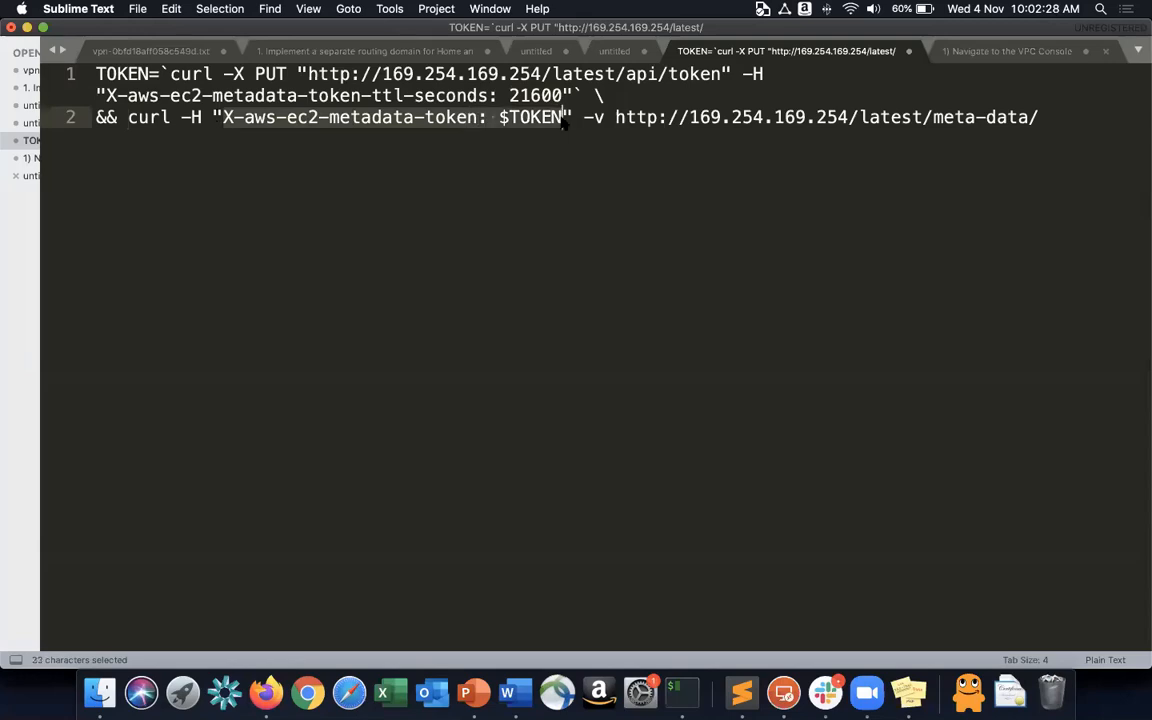
left_click(616, 117)
left_click(1040, 117, "shift")
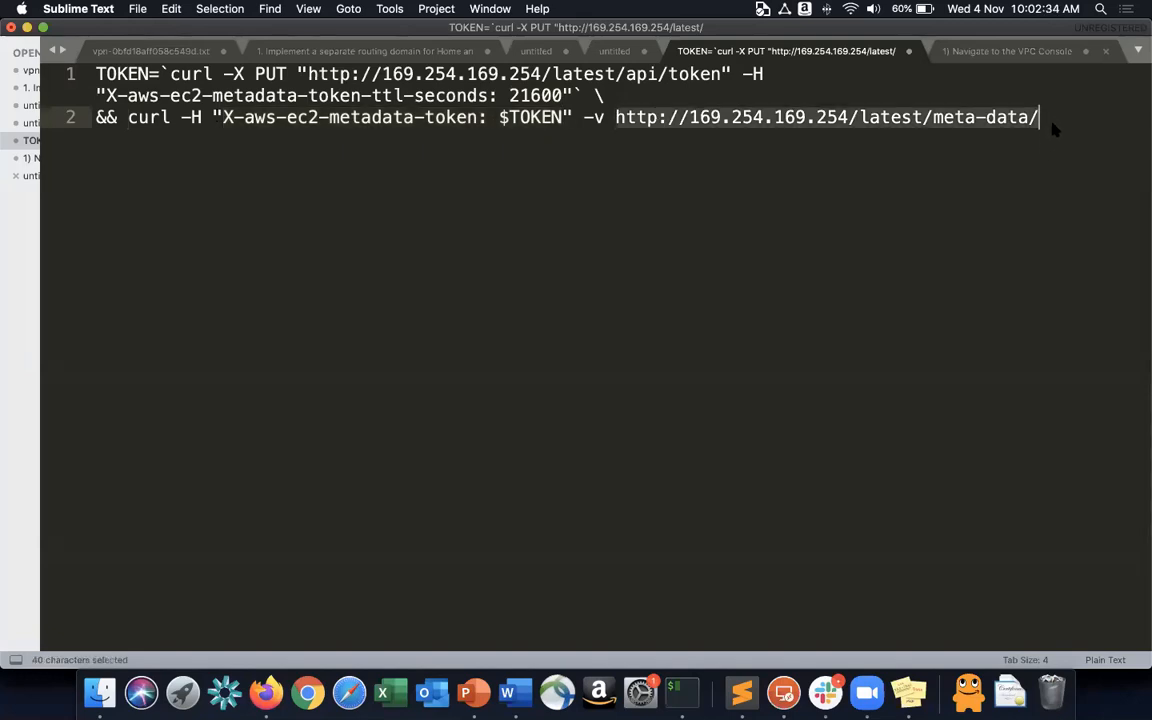
left_click(1051, 122)
left_click_drag(1040, 117, 622, 117)
Duplicate the TOKEN assignment, without the trailing backslash, as a separate command on line 5 below the original.
key("super+Up")
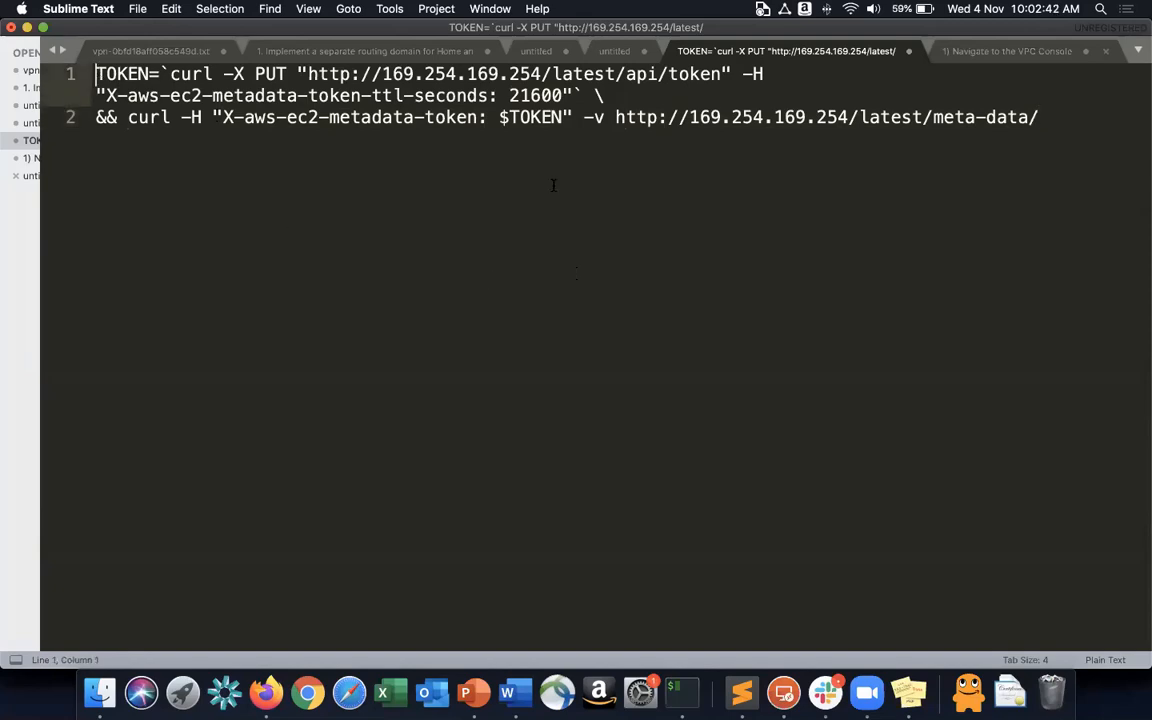
key("shift+Down")
key("shift+End")
key("shift+Left")
key("shift+Left")
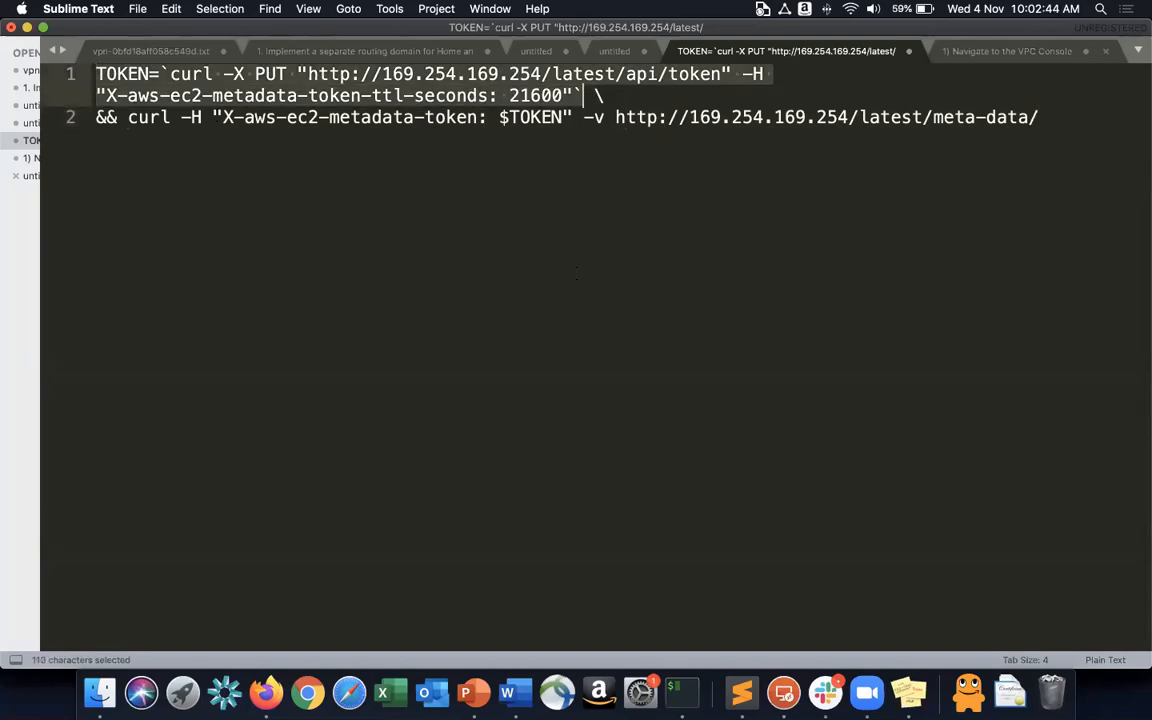
key("super+c")
key("super+Down")
key("Return")
key("Return")
key("Return")
key("super+v")
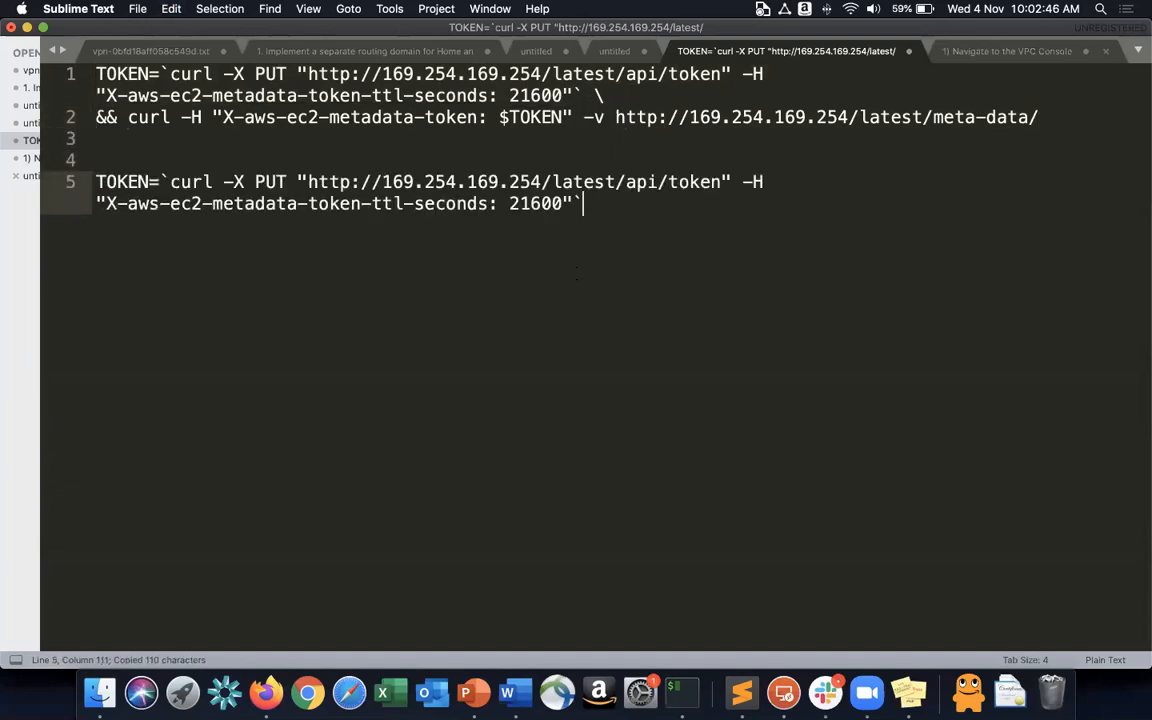
Copy the complete standalone TOKEN assignment command on line 5.
key("super+Left")
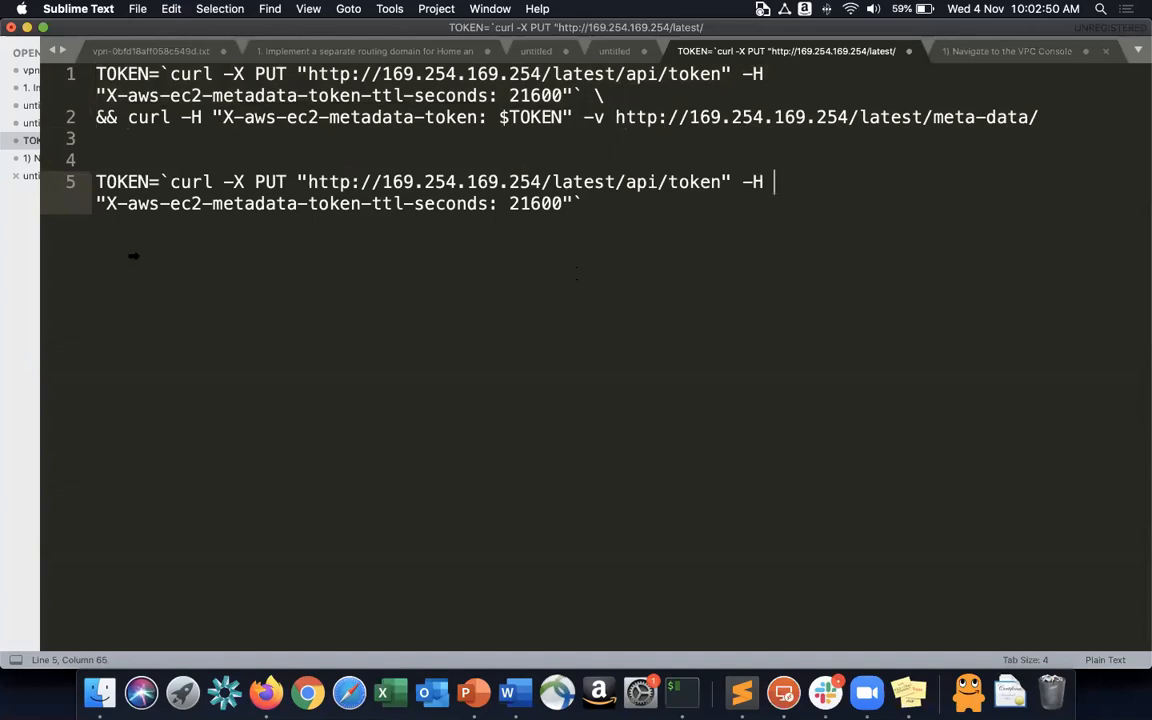
key("super+Right")
key("super+Left")
key("Left")
key("BackSpace")
left_click(583, 204)
left_click(96, 180, "shift")
key("super+c")
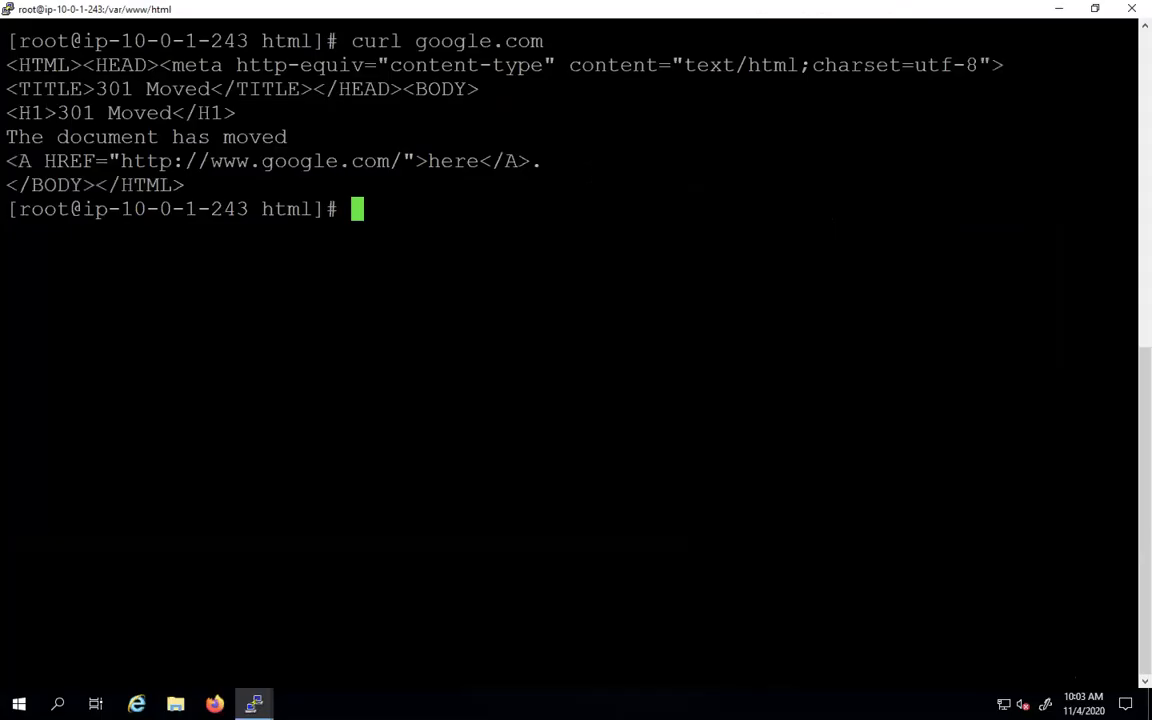
Switch to the root PuTTY session, clear the terminal and run the copied TOKEN command with a 21600-second lifetime.
type("clear")
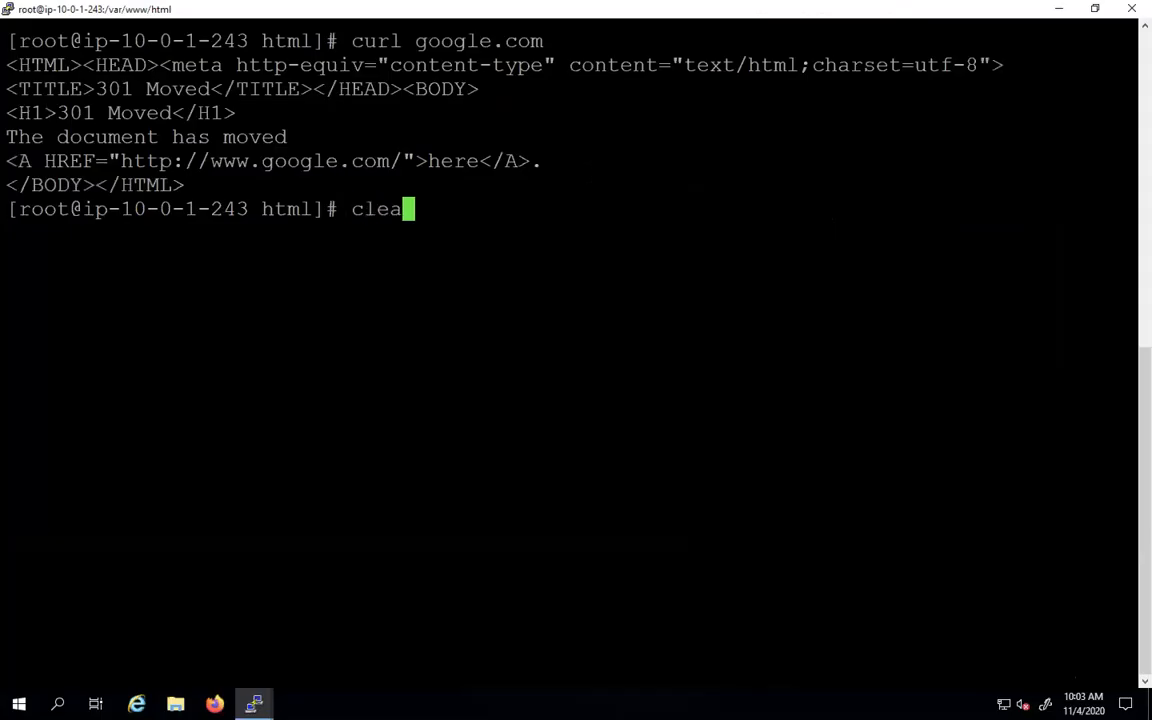
key("Return")
key("shift+Insert")
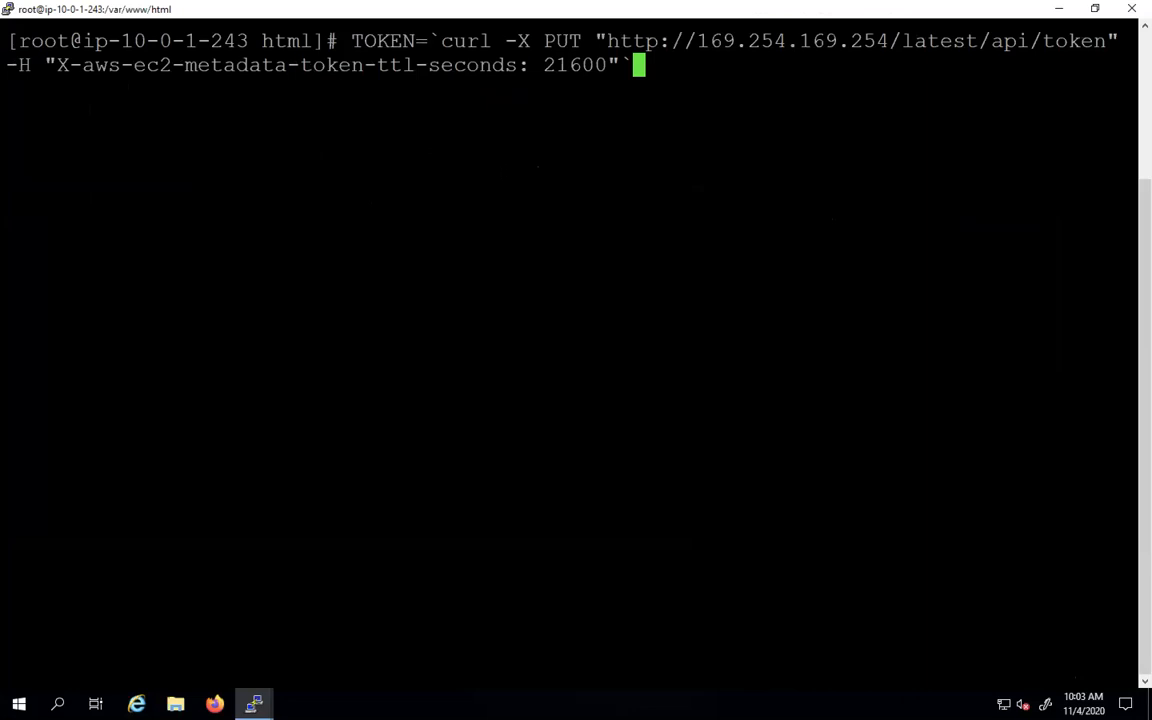
key("Return")
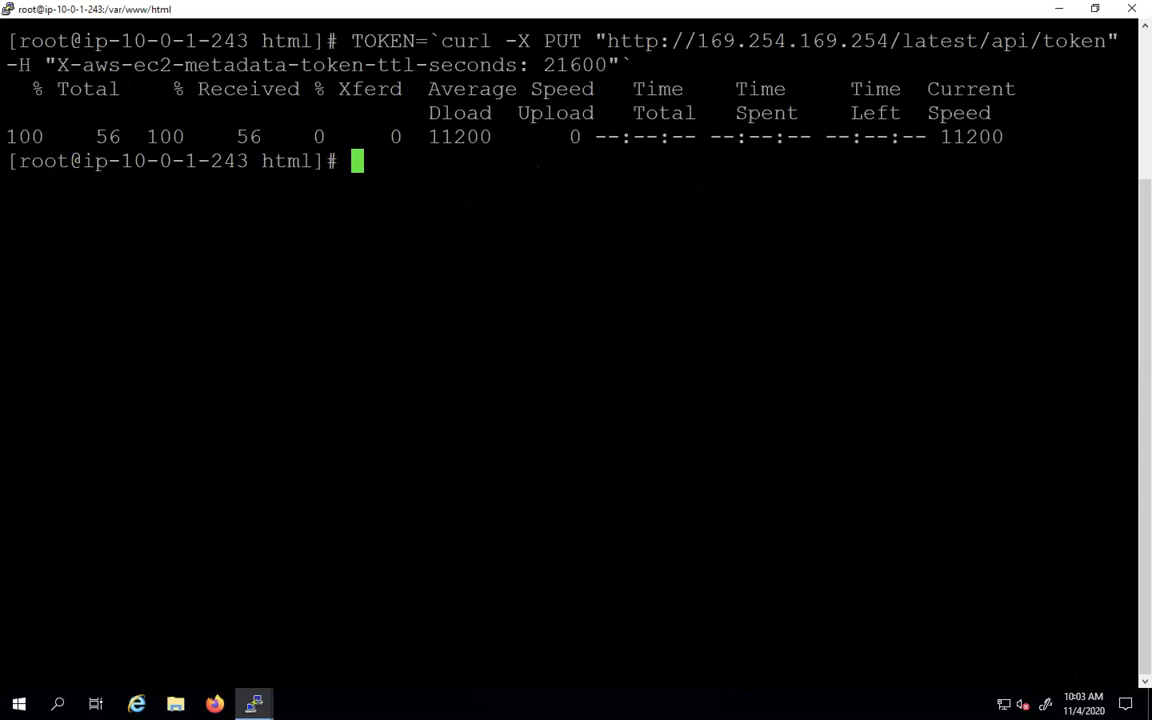
Print the stored session token with echo $TOKEN and highlight the output.
type("echo ")
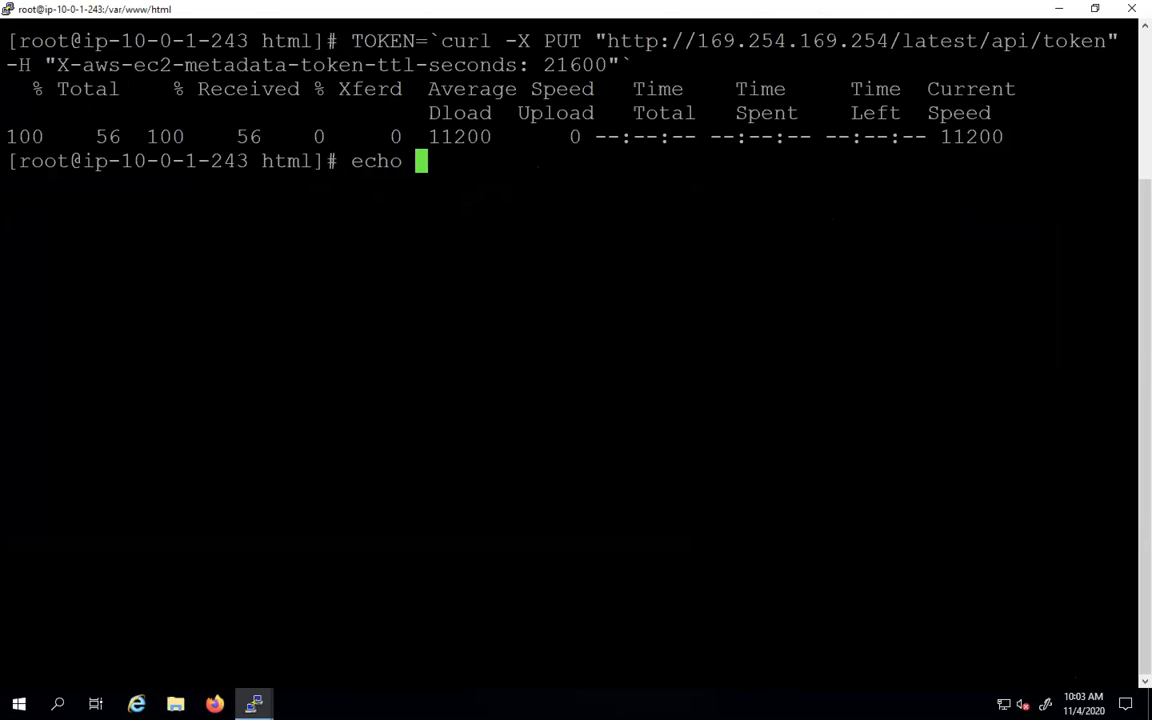
type("$TOKEN")
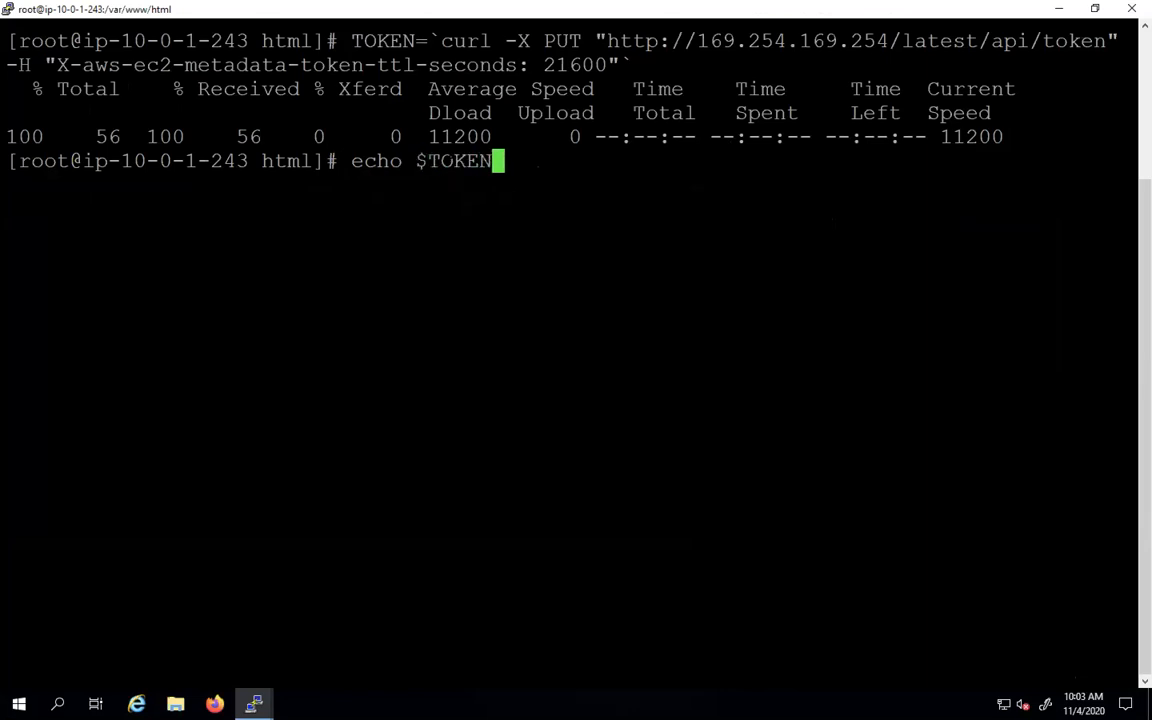
key("Return")
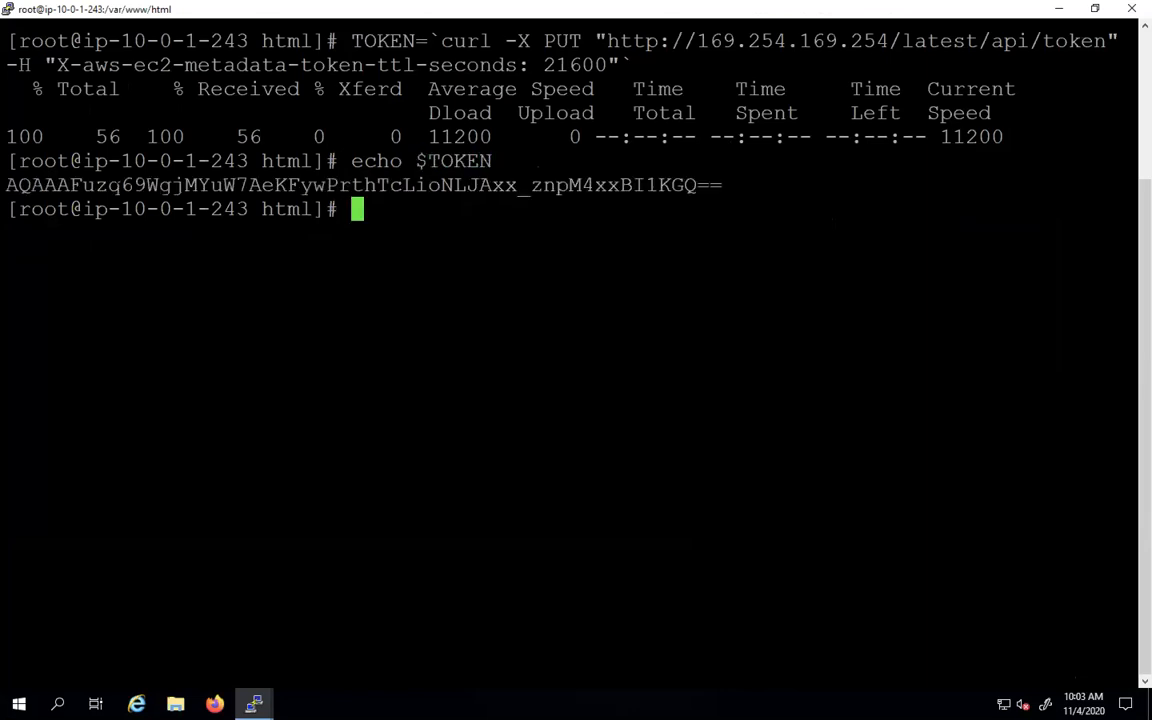
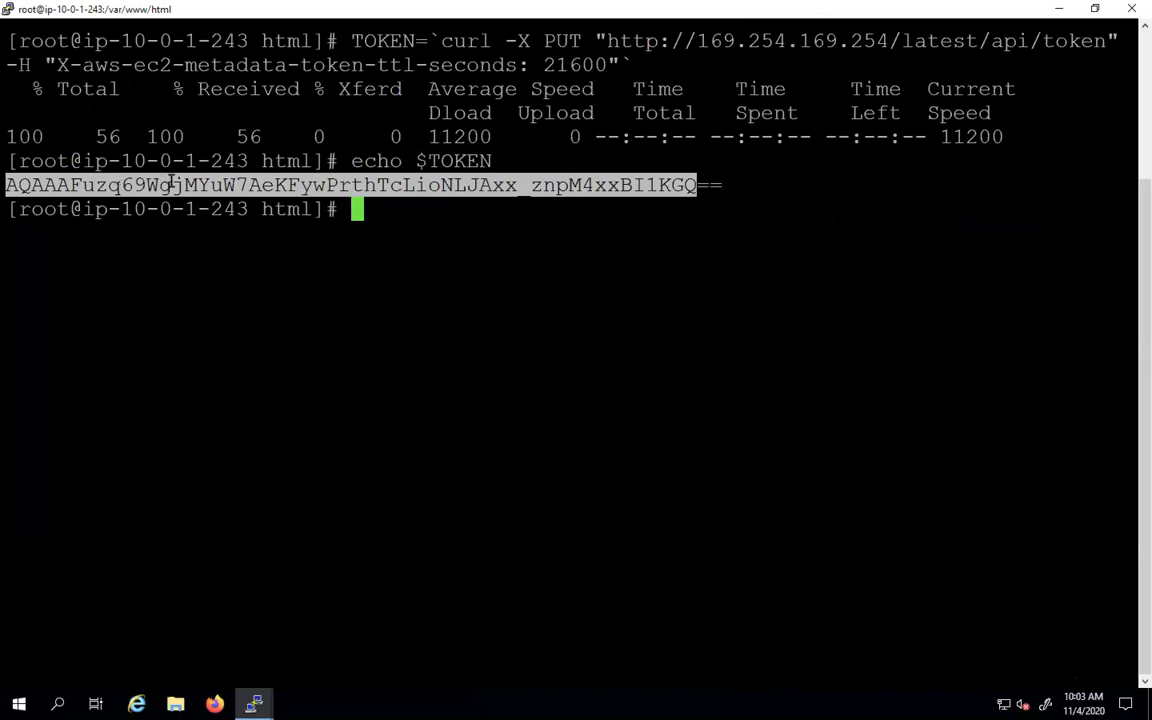
left_click(199, 187)
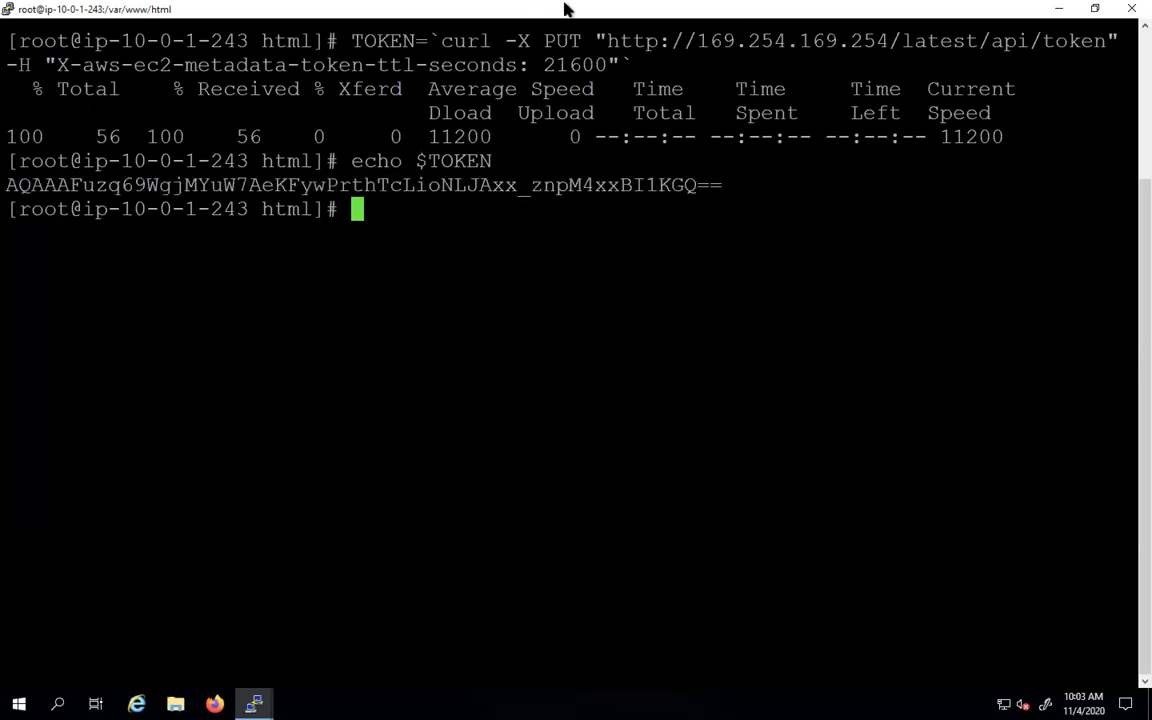
Highlight the 21600-second lifetime in the TOKEN command and the session token printed by echo.
double_click(560, 64)
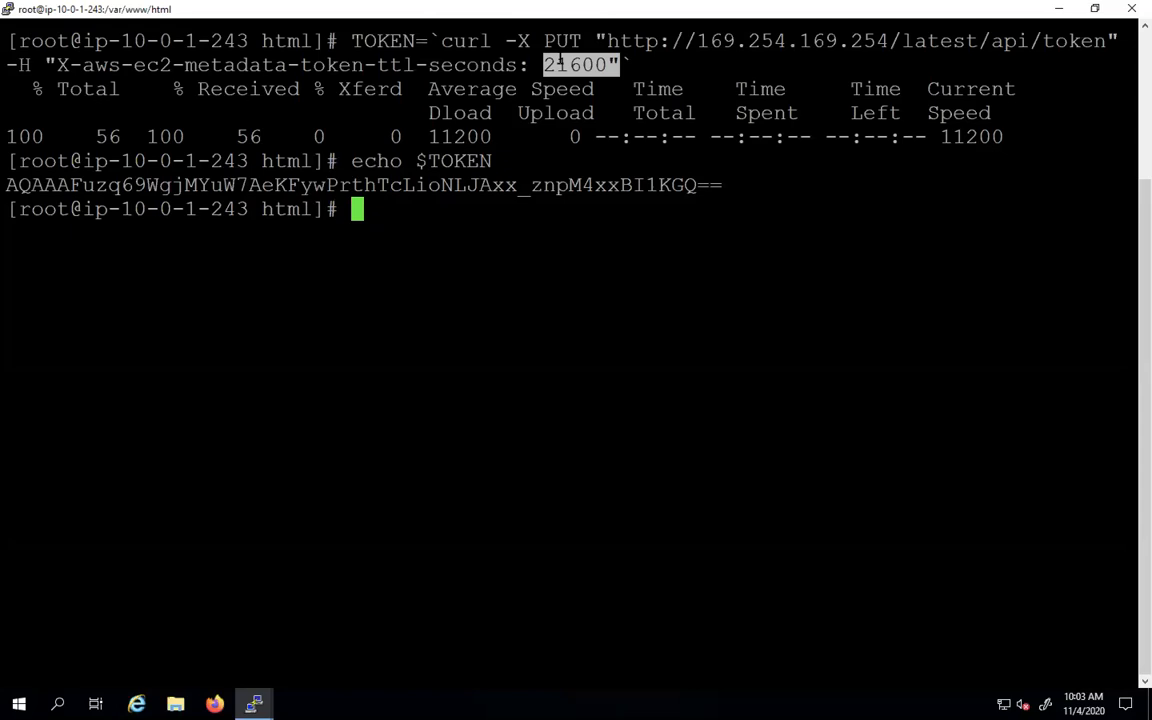
double_click(460, 187)
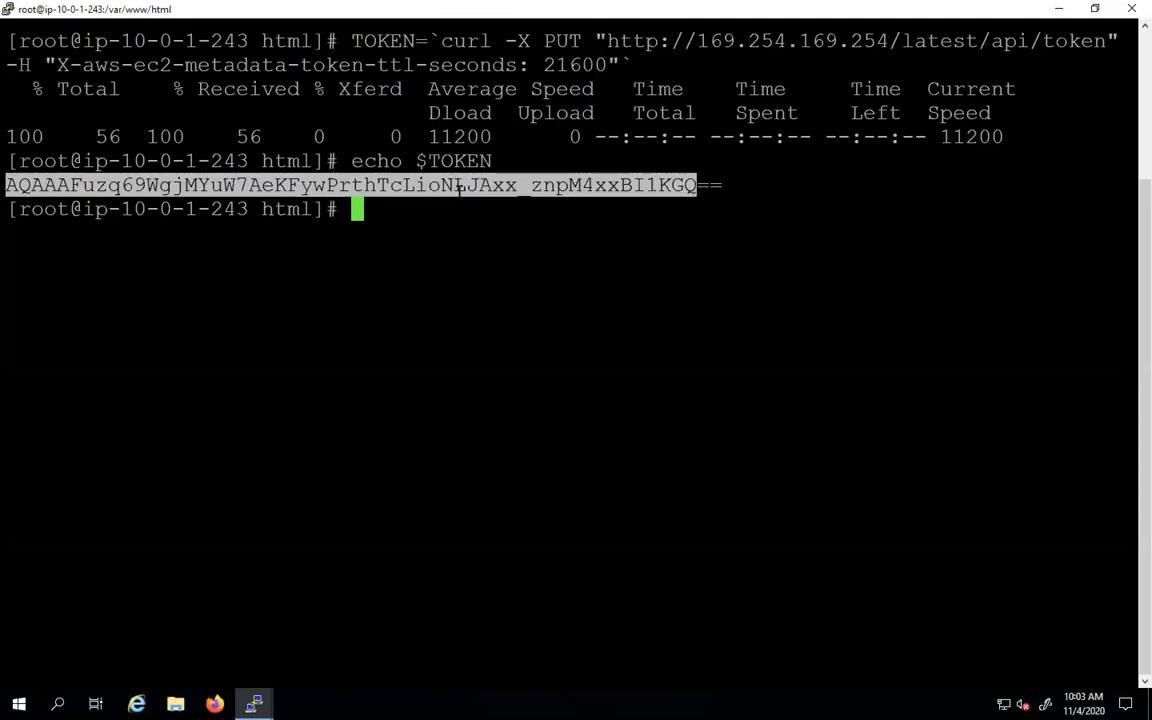
left_click(365, 182)
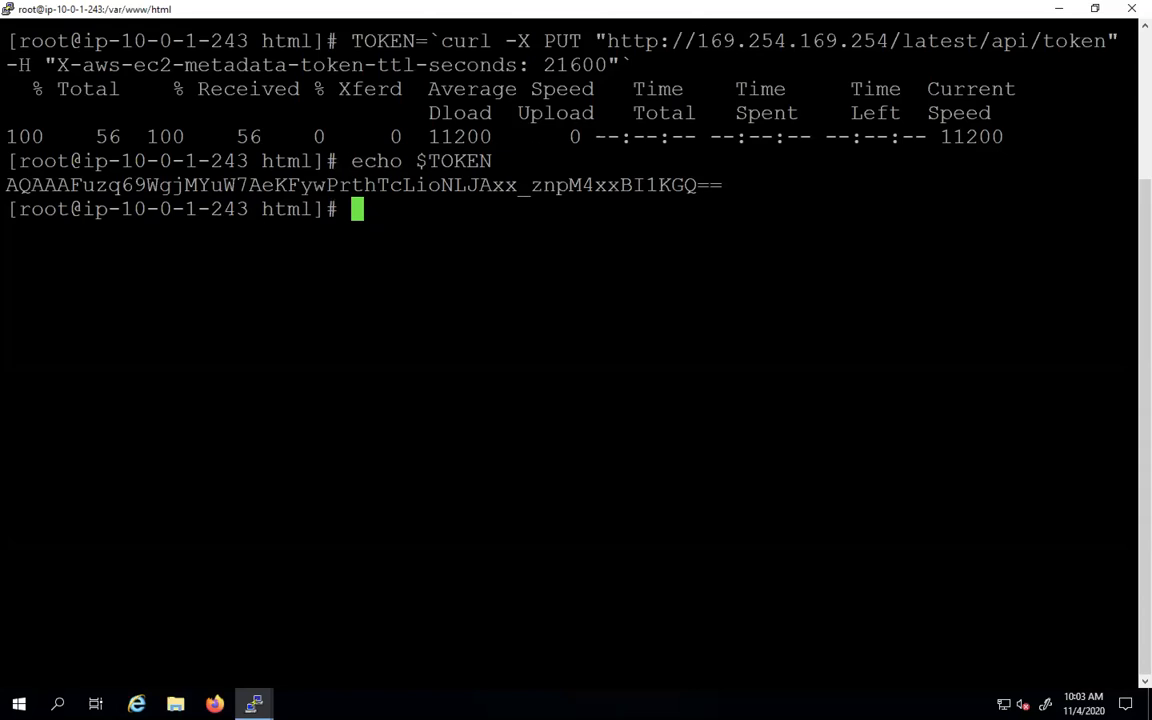
Switch to Sublime Text and duplicate the curl metadata request from line 2, without the leading &&, as a separate command on line 7.
key("ctrl+Left")
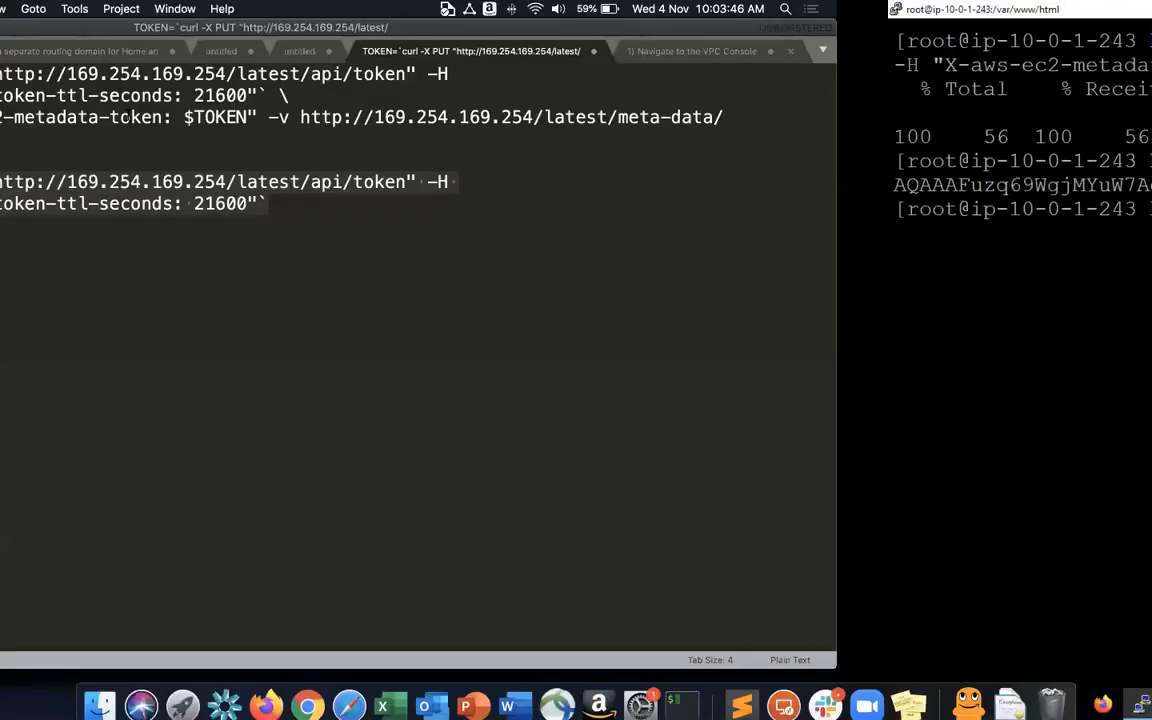
left_click(128, 117)
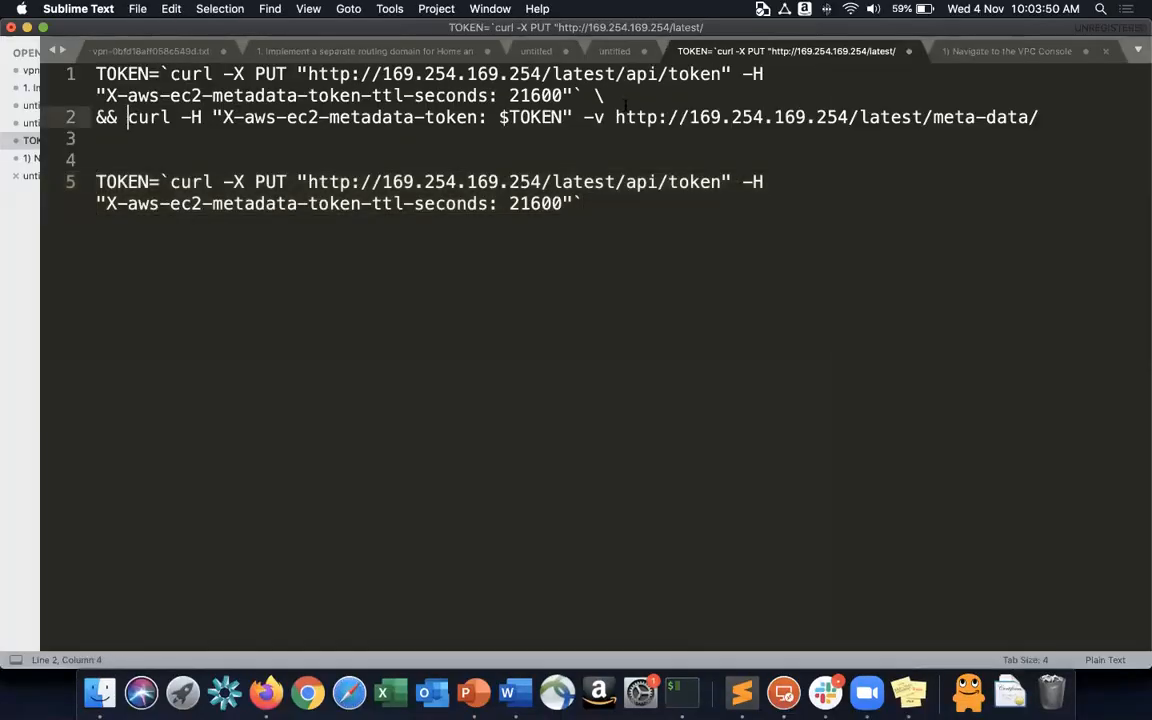
left_click(1042, 117, "shift")
key("super+c")
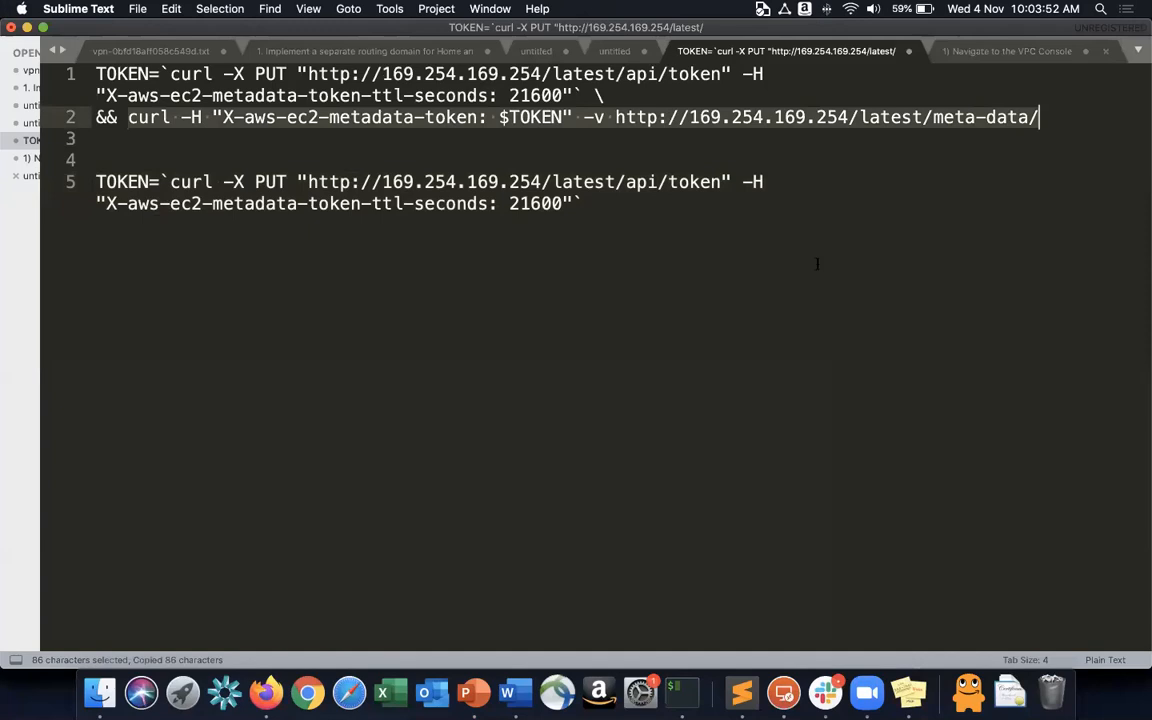
left_click(764, 298)
key("Return")
key("Return")
key("super+v")
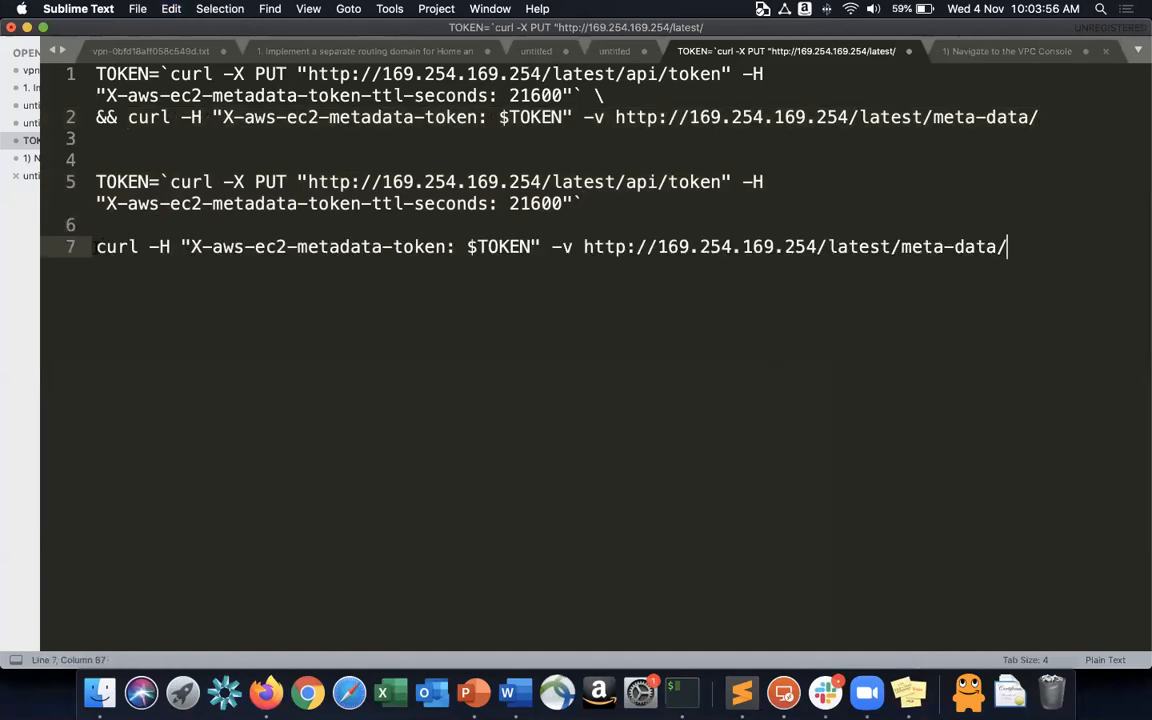
Copy the complete standalone curl metadata request on line 7.
triple_click(175, 250)
key("super+c")
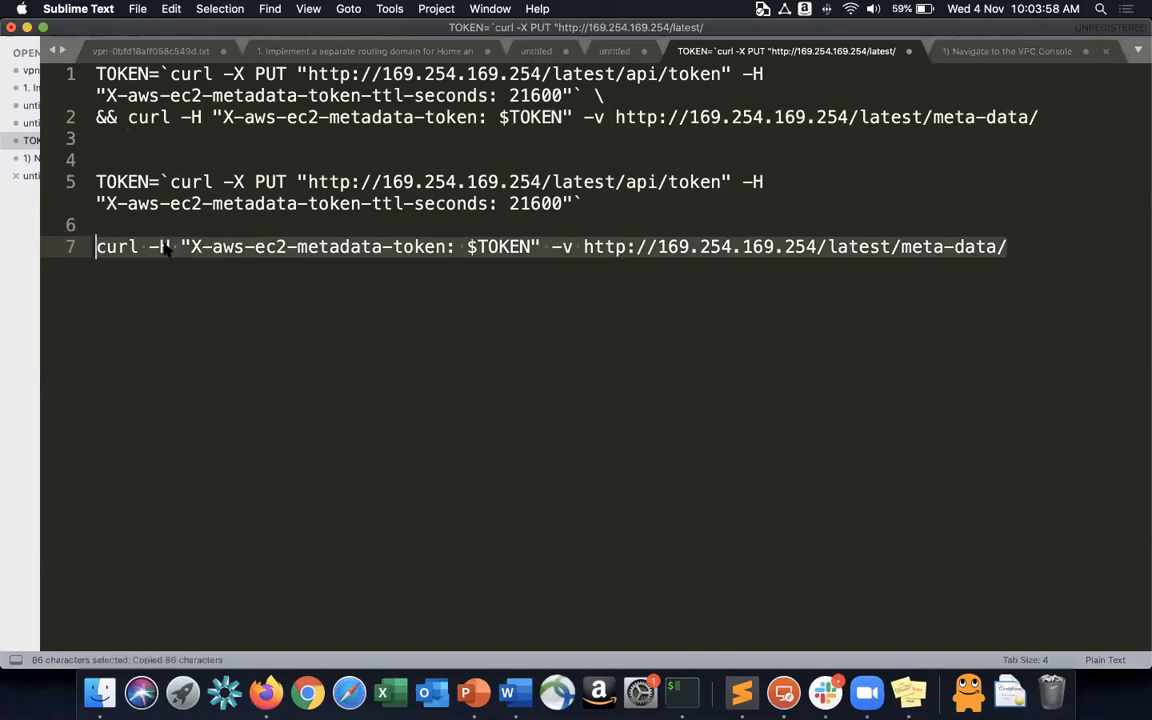
left_click(158, 246)
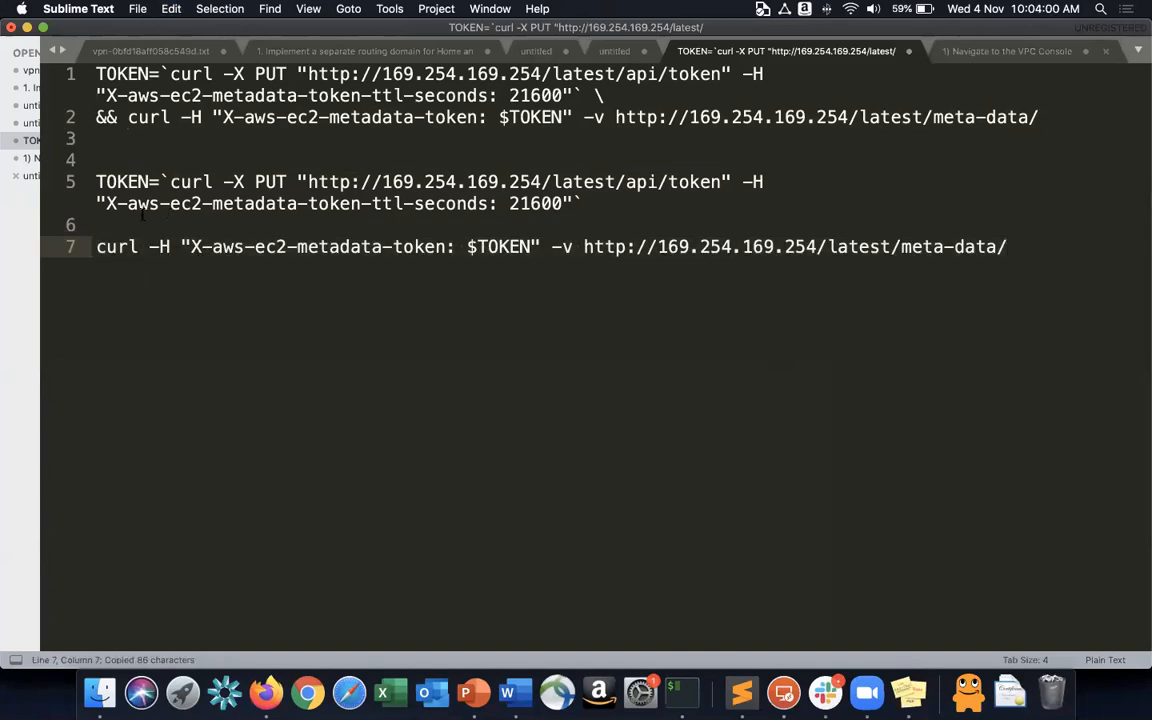
Examine the token lifetime header on line 5 and the X-aws-ec2-metadata-token header, $TOKEN variable and meta-data URL on line 7.
double_click(112, 204)
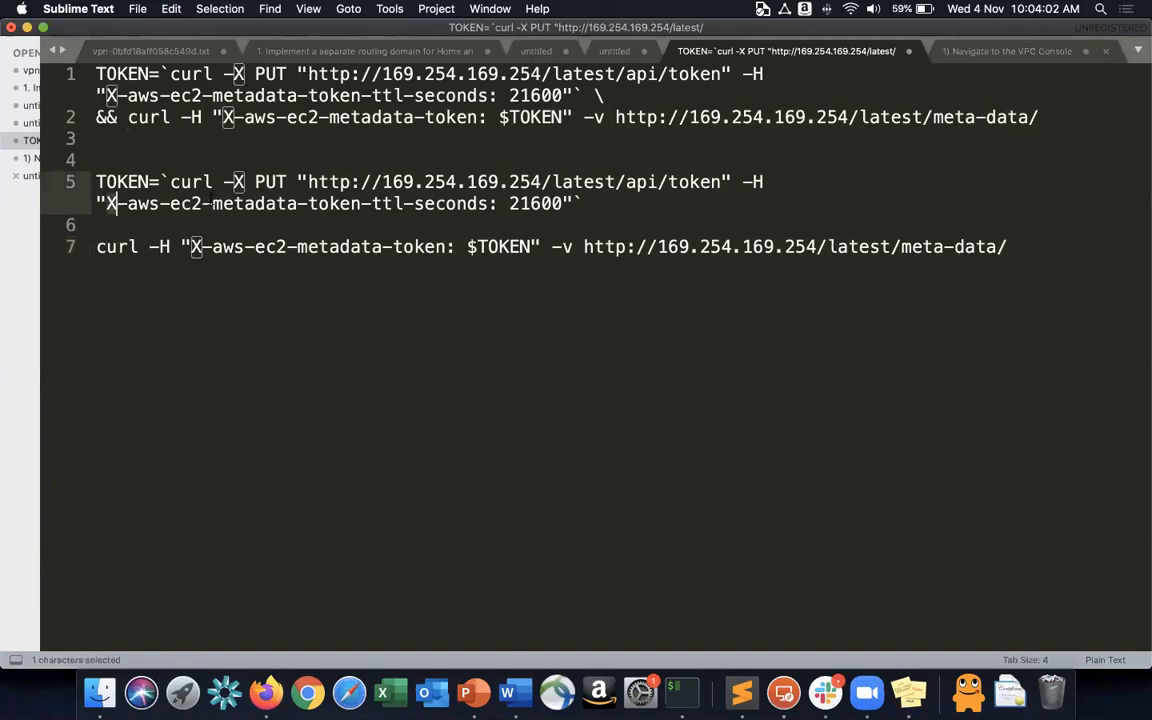
left_click_drag(107, 204, 488, 182)
double_click(535, 204)
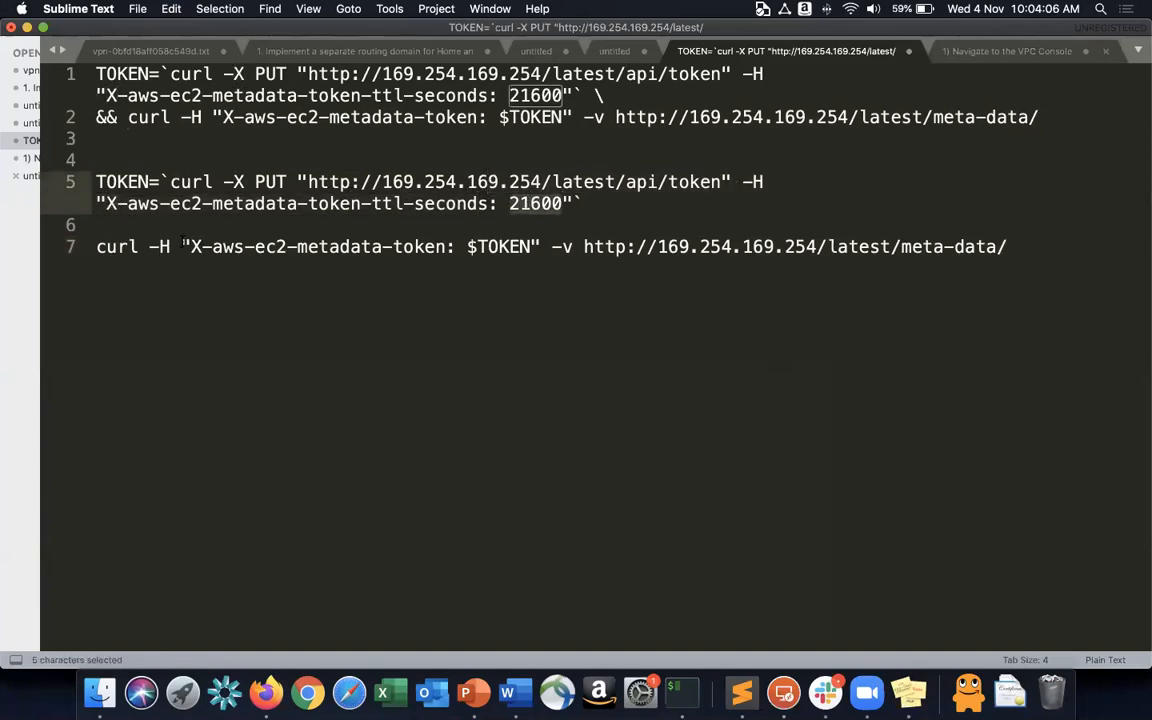
left_click_drag(190, 246, 450, 246)
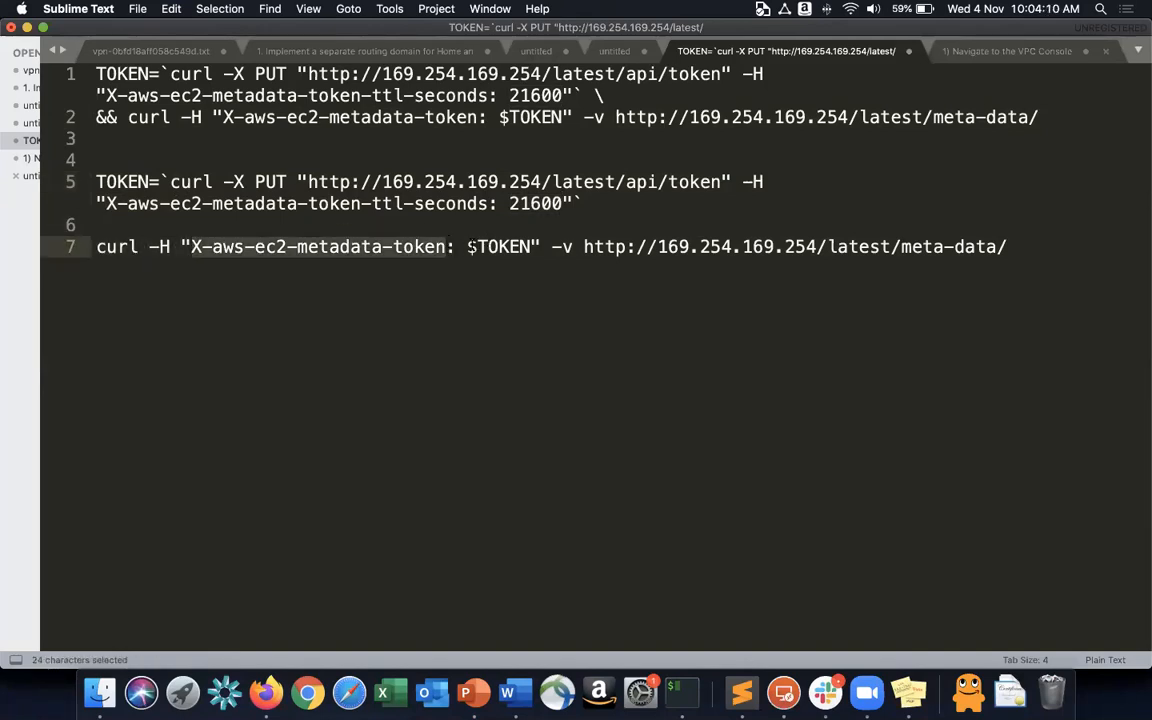
left_click(467, 246)
left_click_drag(530, 246, 466, 246)
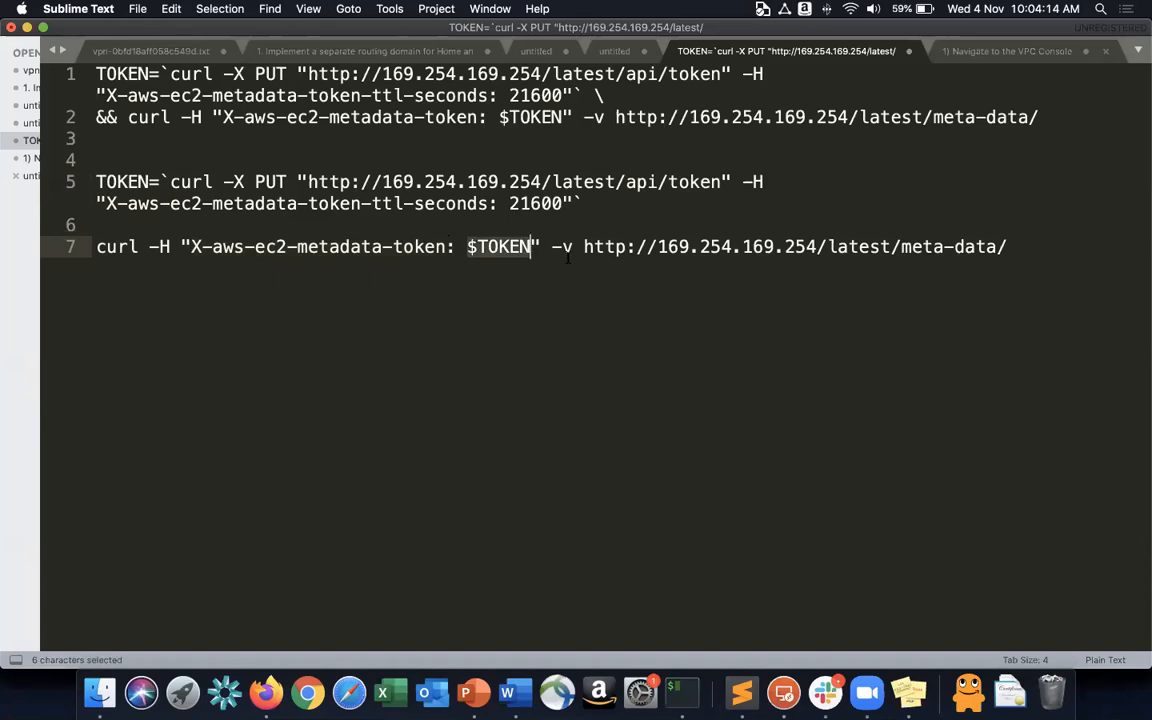
left_click_drag(584, 246, 1008, 246)
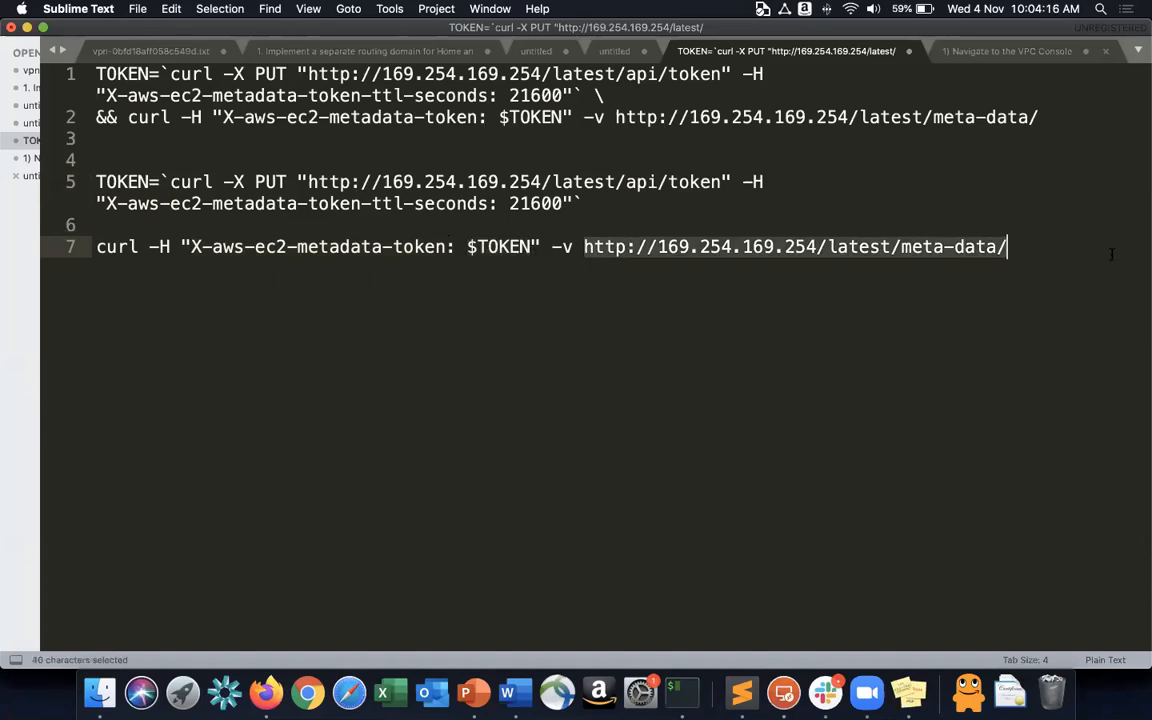
left_click(1113, 256)
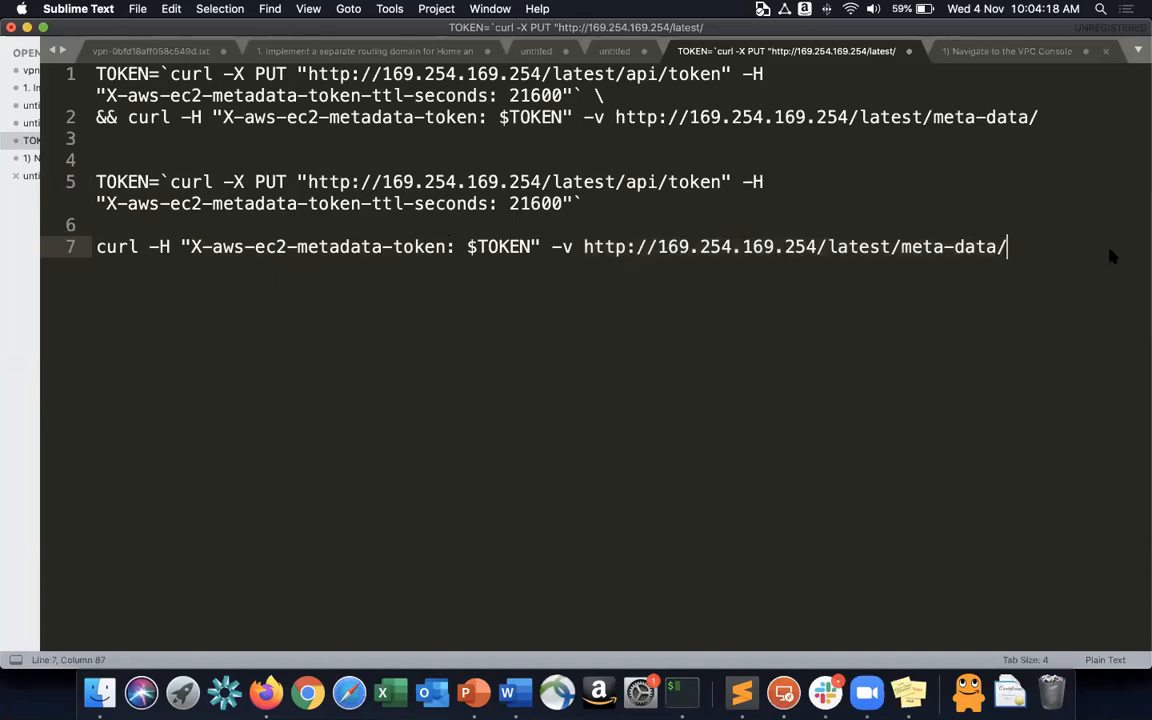
Switch to the root PuTTY session, run the copied token-based meta-data request and inspect the HTTP status in its response.
key("super+Tab")
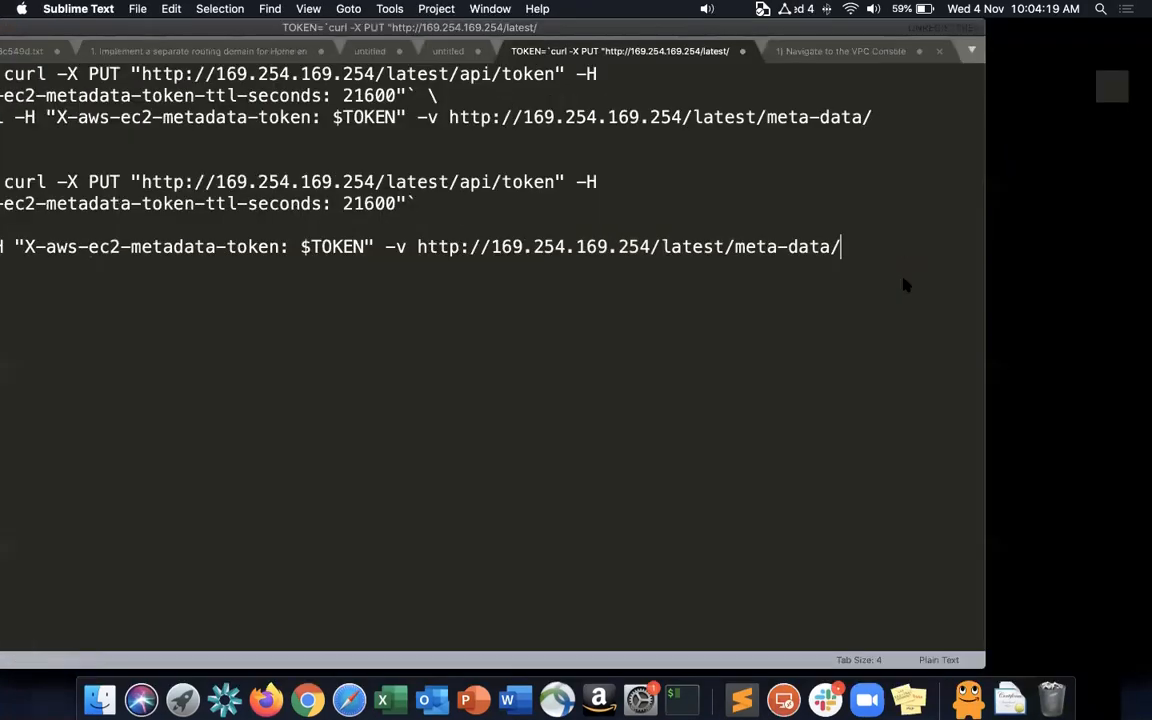
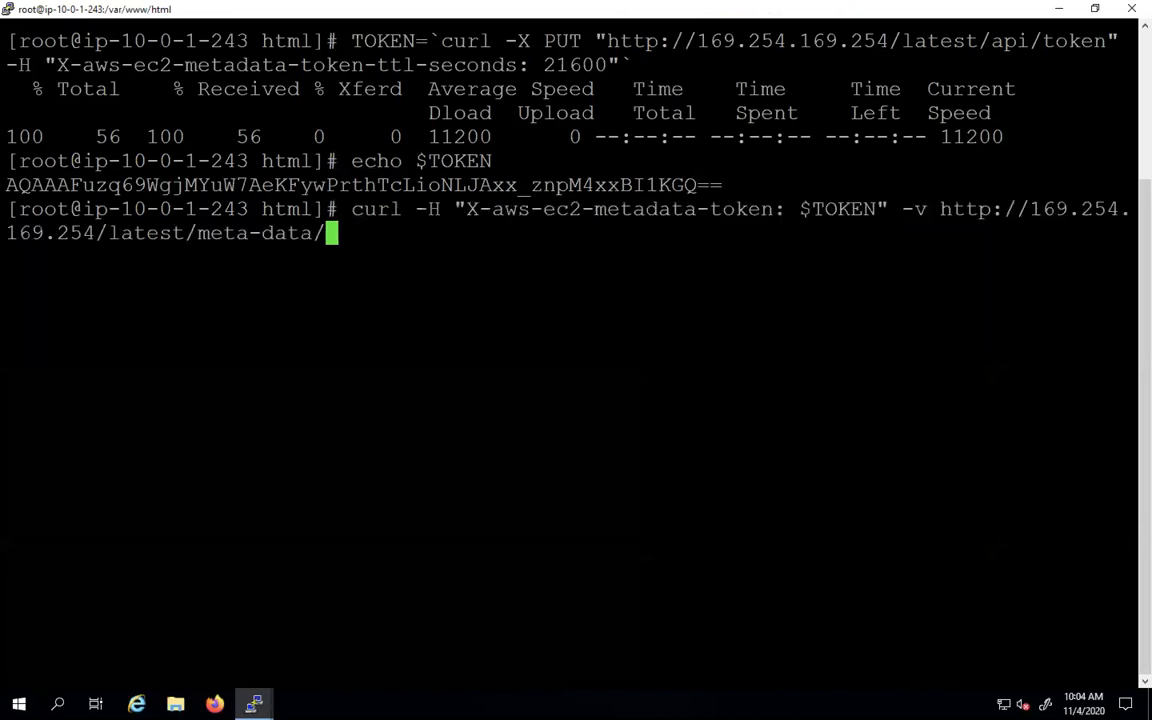
key("Return")
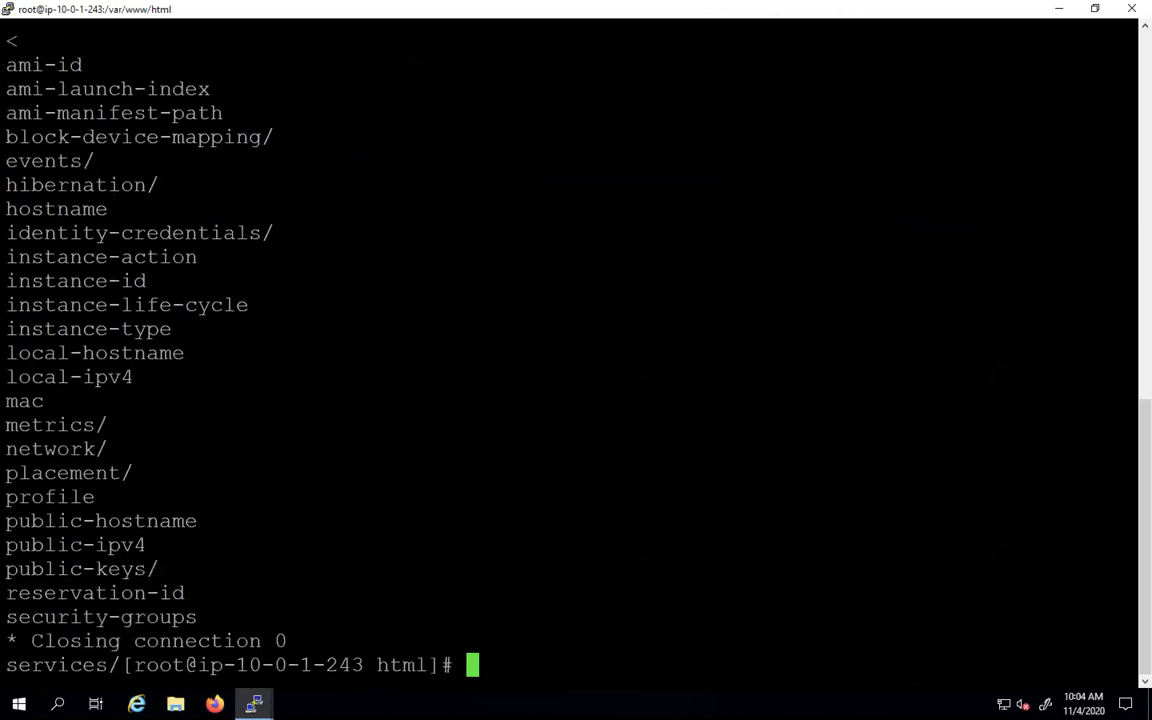
scroll(570, 350, "up", 4)
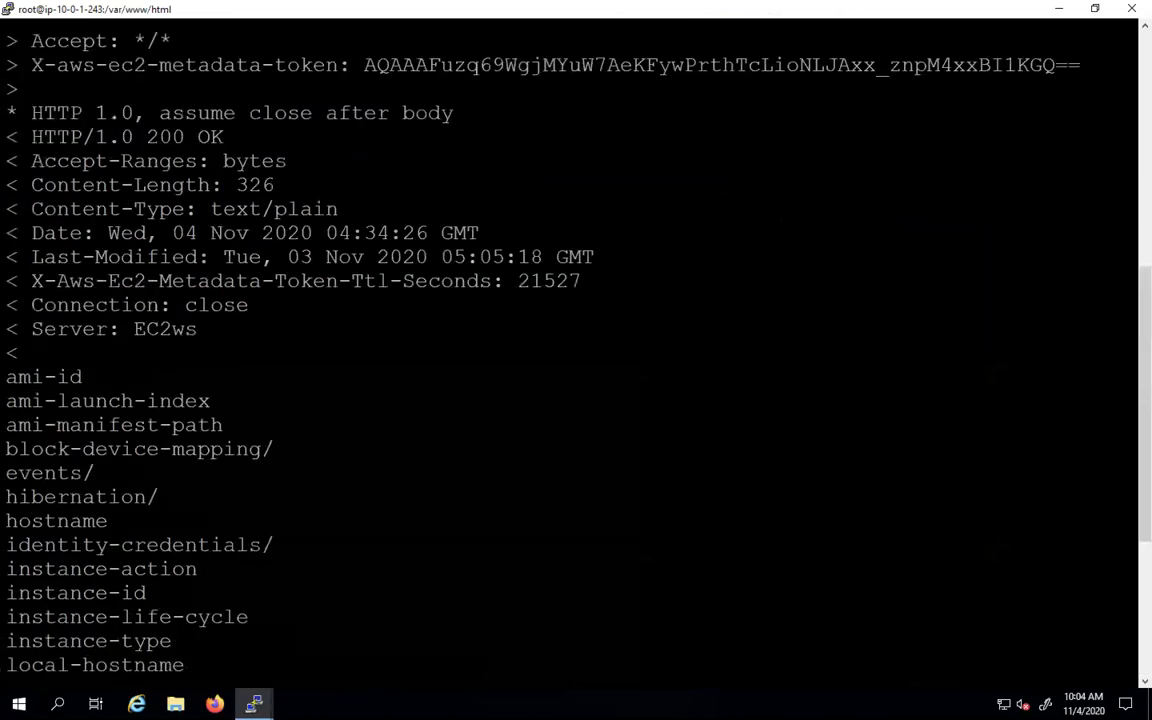
scroll(570, 350, "up", 4)
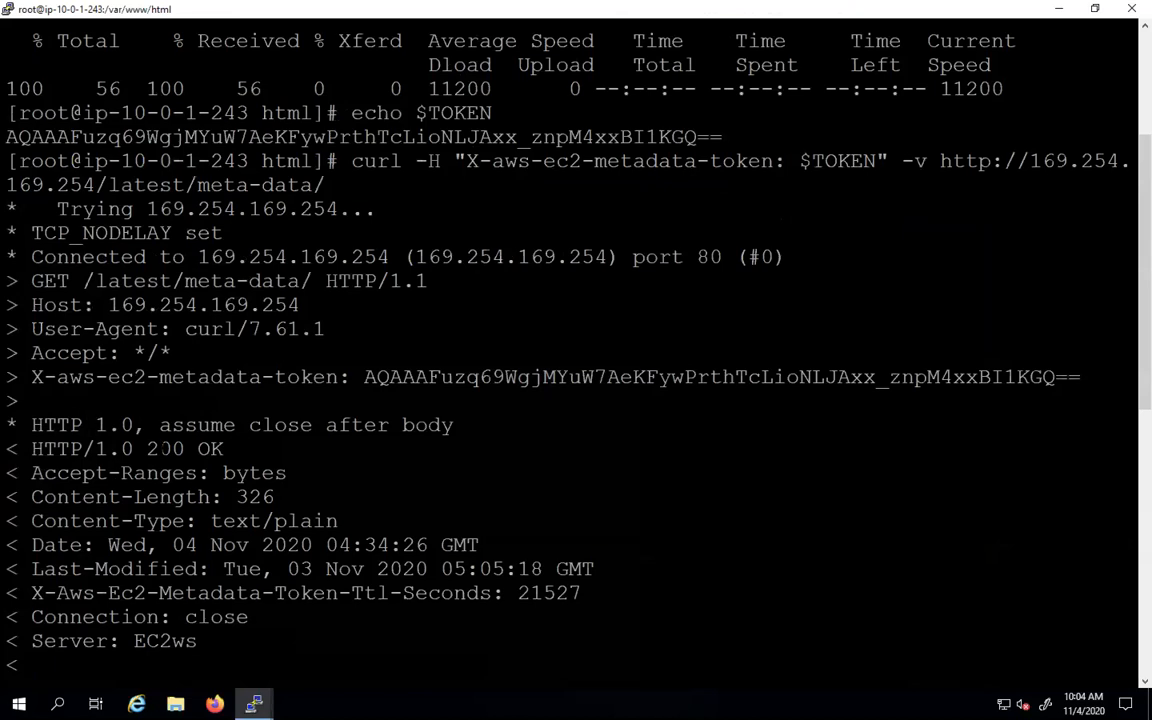
double_click(162, 449)
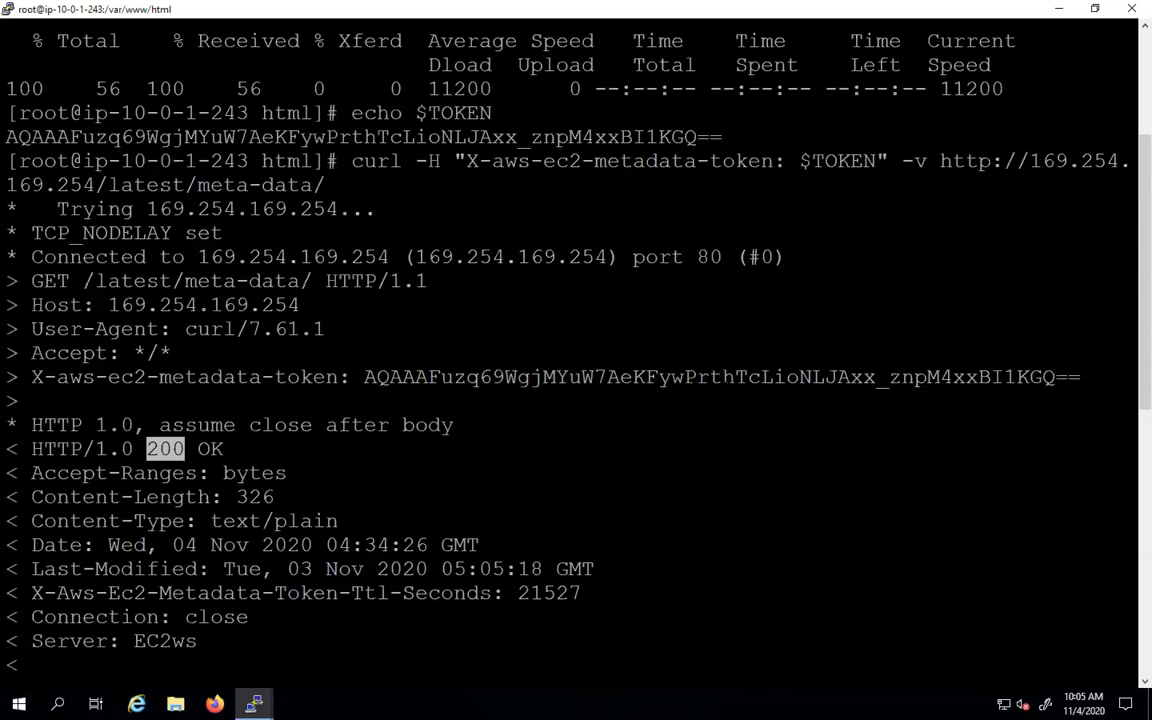
left_click(159, 404)
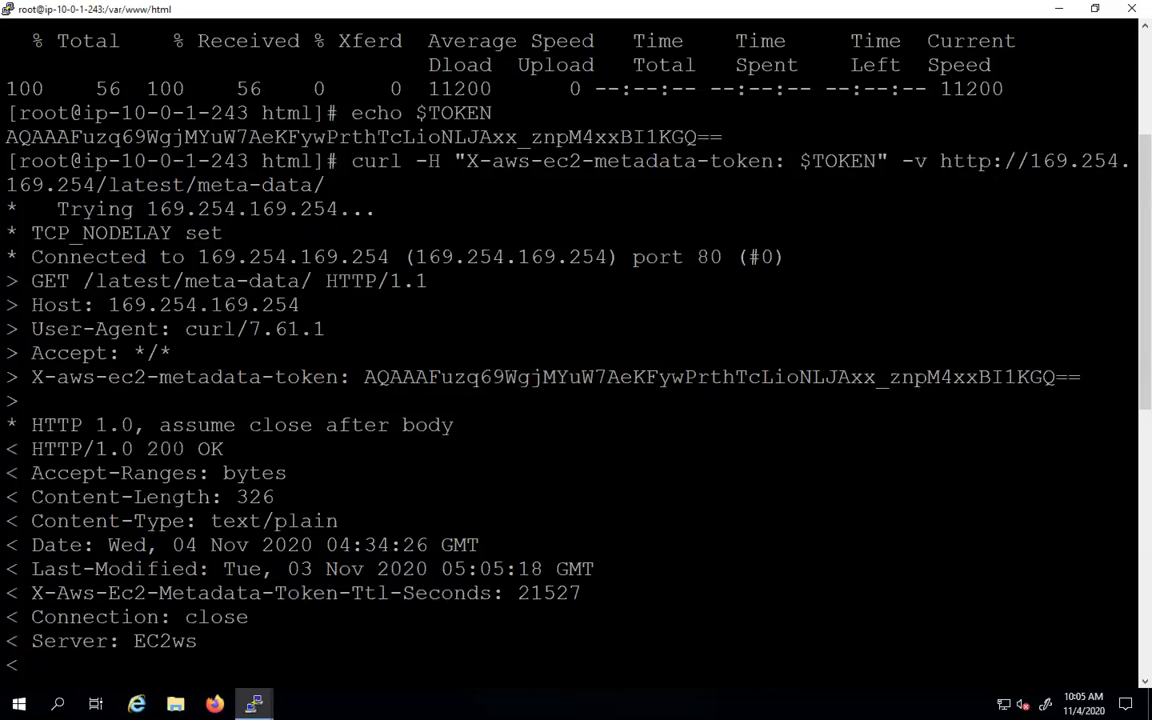
Highlight the local-ipv4 and public-ipv4 entries in the returned metadata category list.
scroll(570, 350, "down", 9)
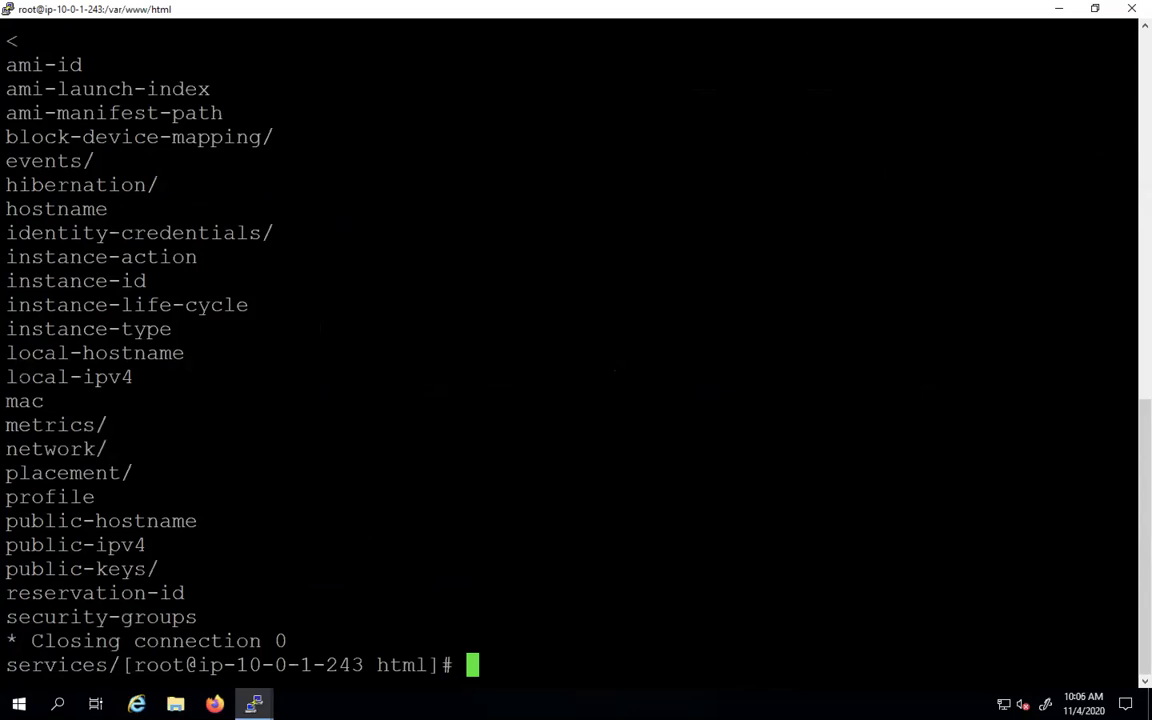
left_click_drag(6, 377, 127, 376)
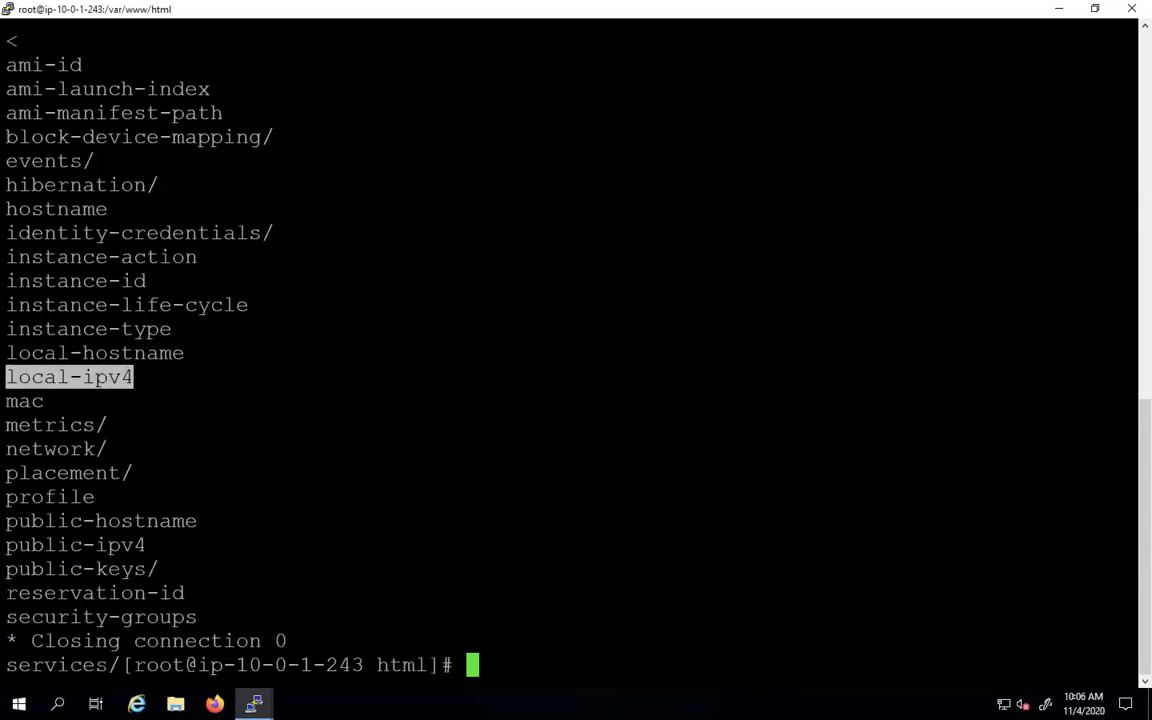
left_click_drag(6, 545, 147, 545)
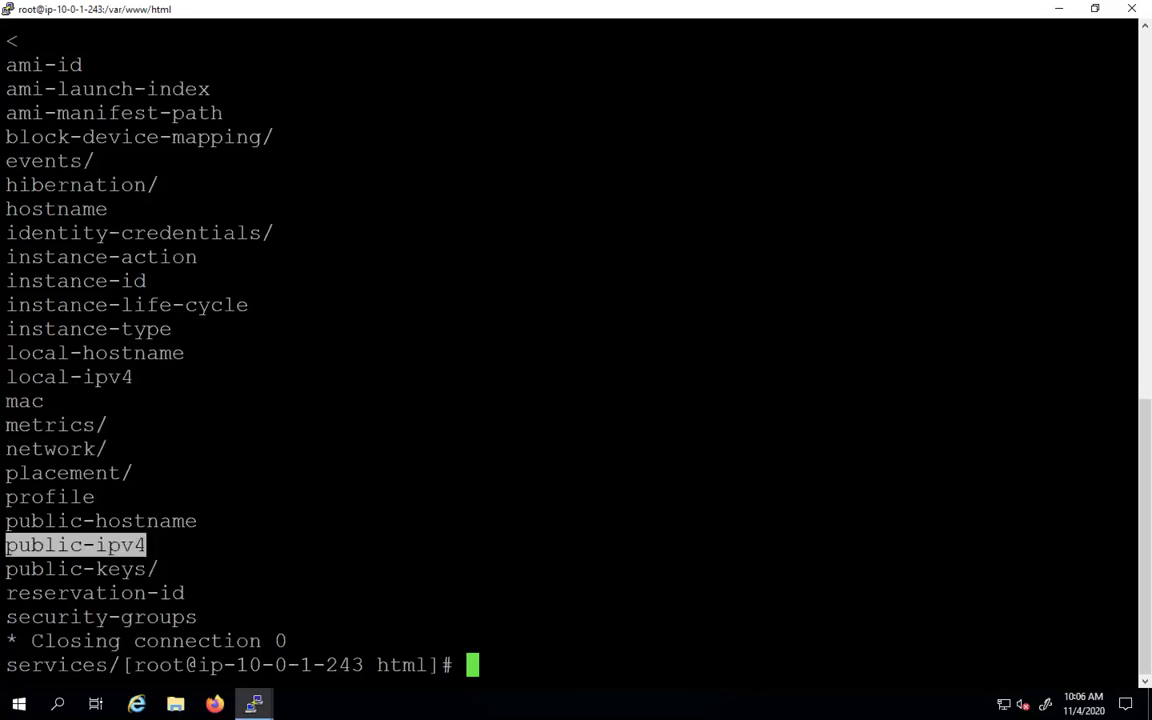
Rerun the token-based metadata request with local-ipv4 appended to the meta-data path.
key("Up")
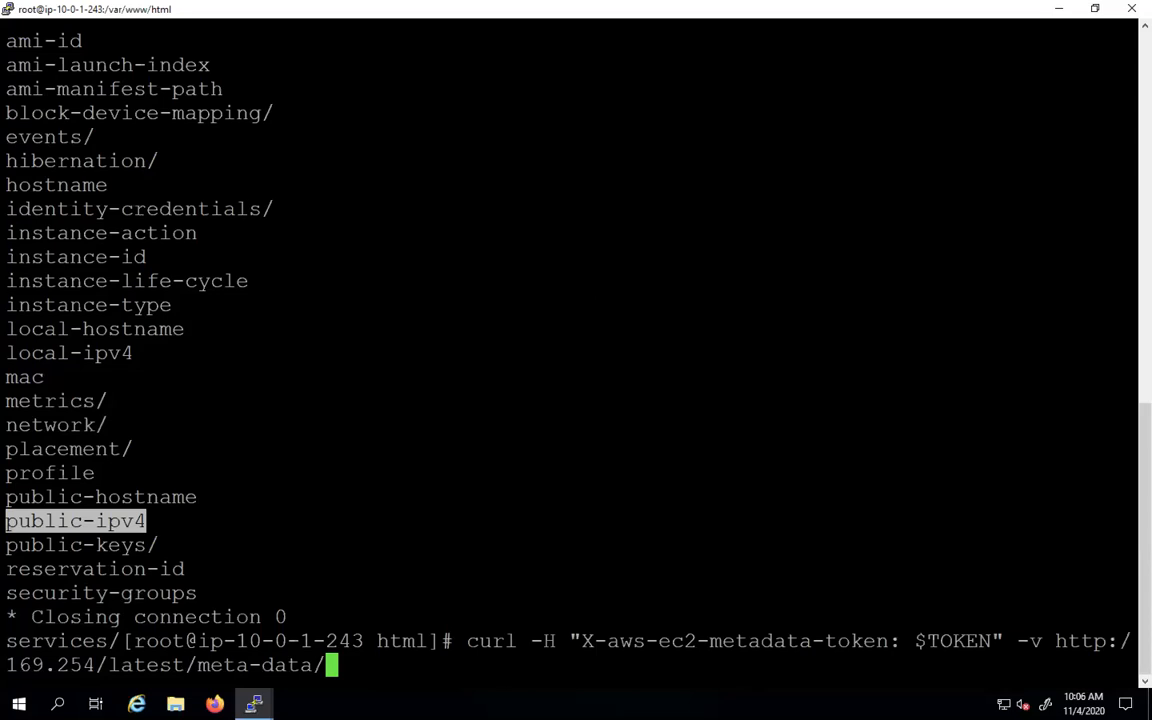
type("local")
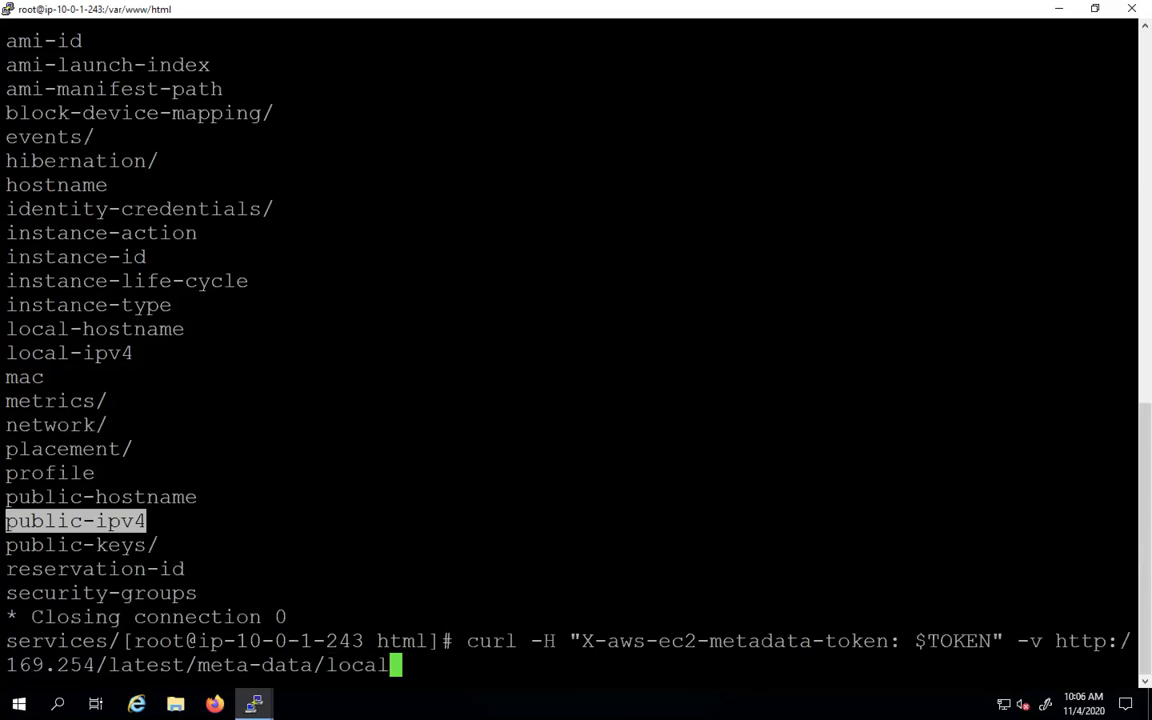
type("-ip")
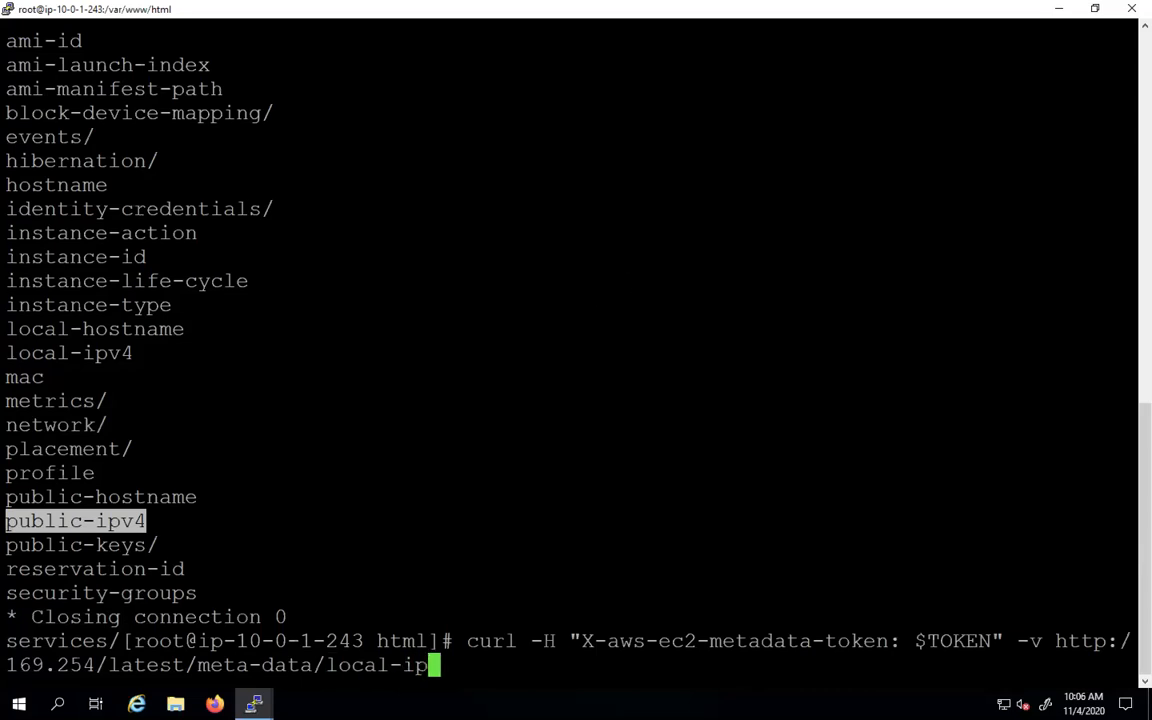
type("v4")
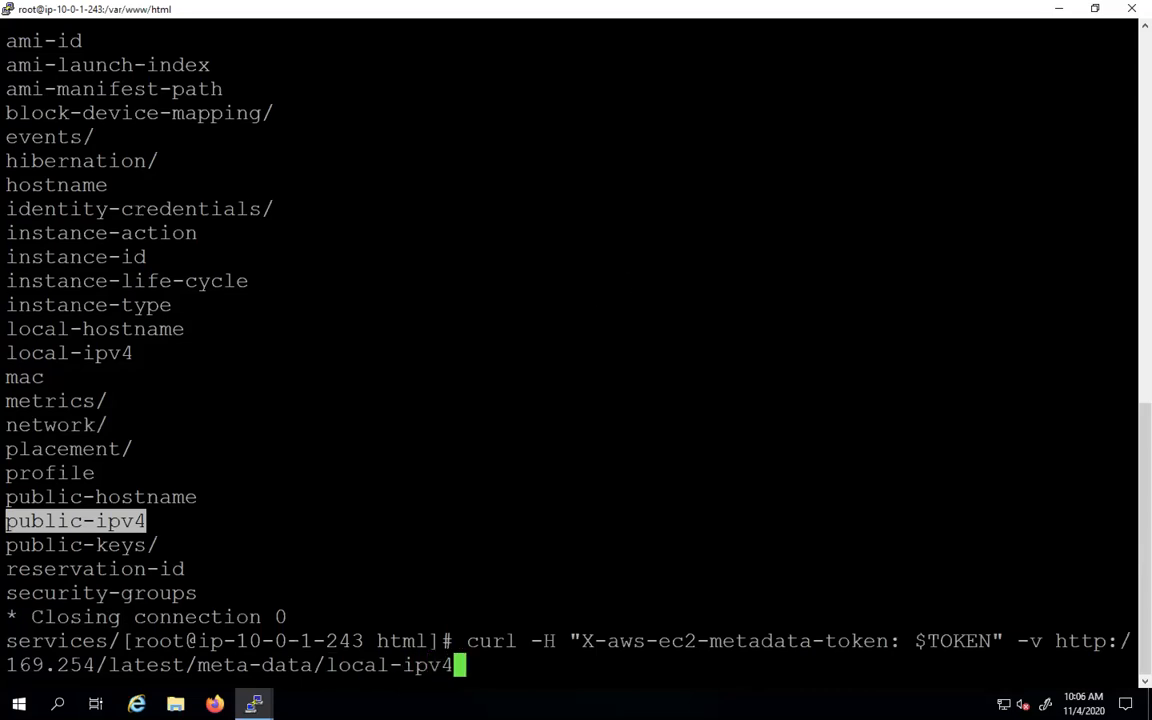
key("Return")
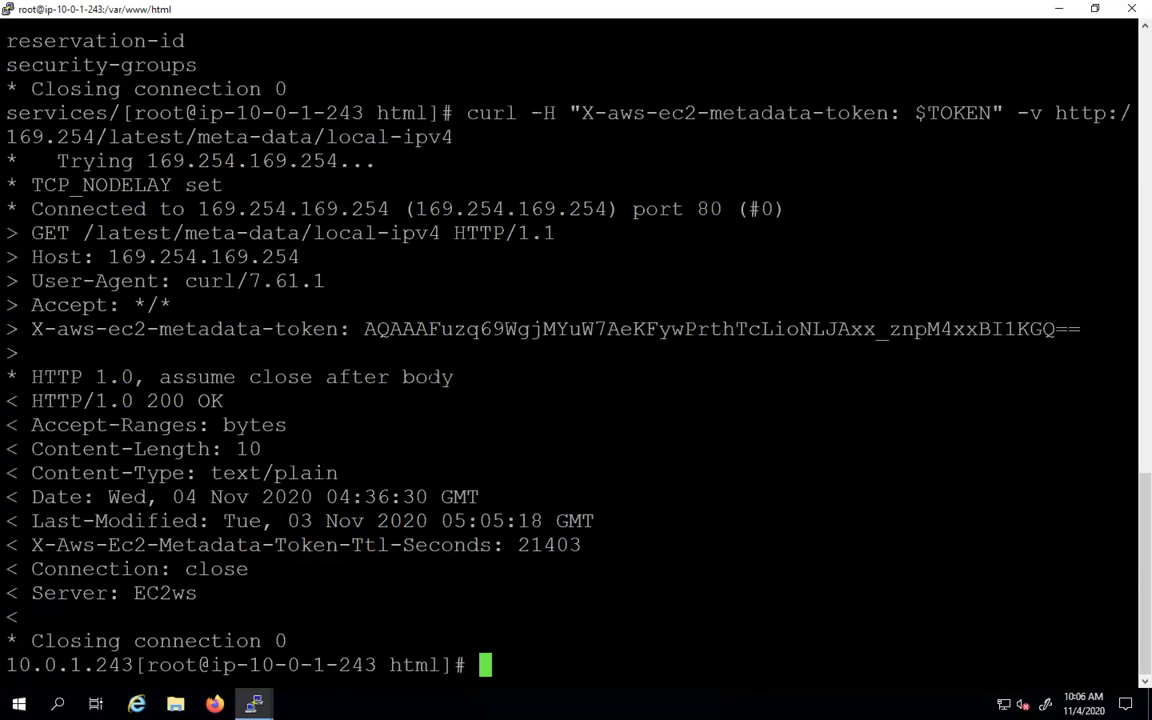
Repeat the local-ipv4 metadata request with a trailing slash added to its URL.
scroll(435, 377, "up", 1)
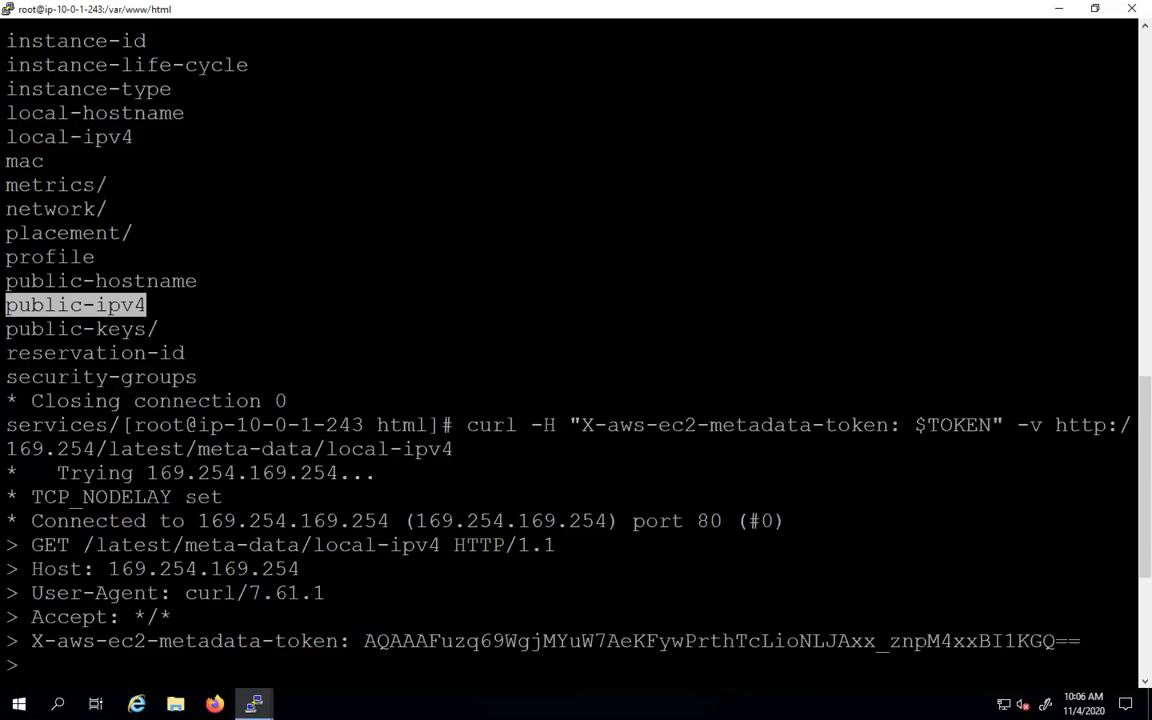
key("Up")
type("/")
key("Return")
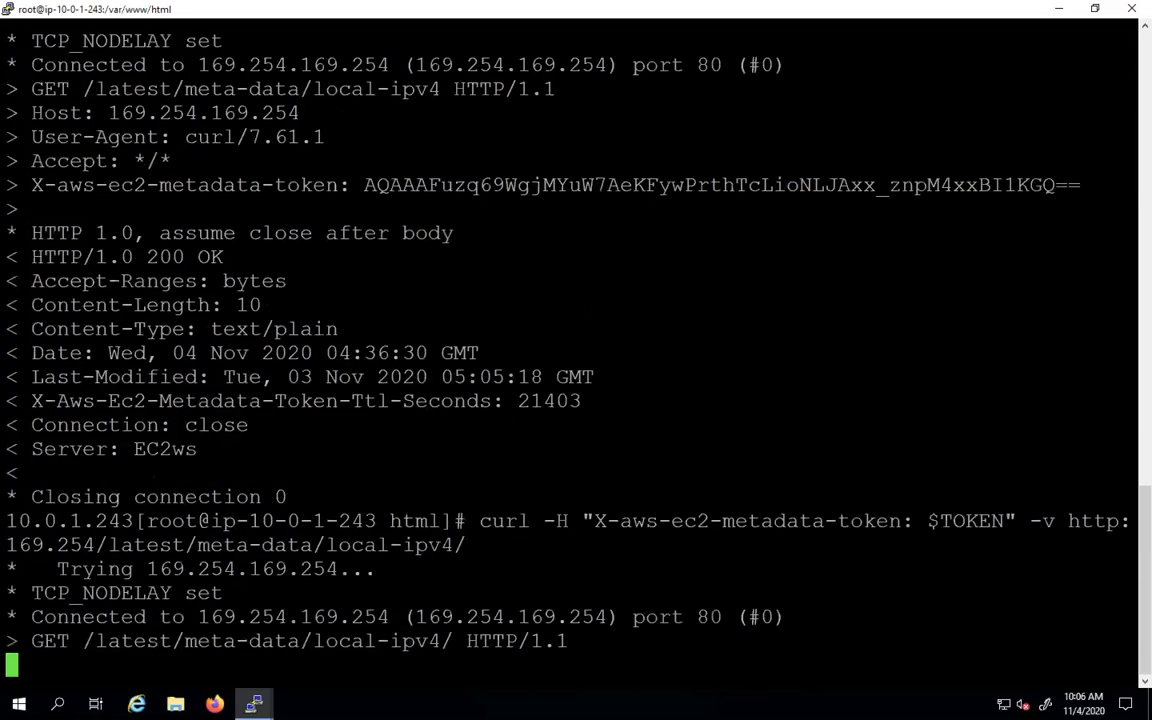
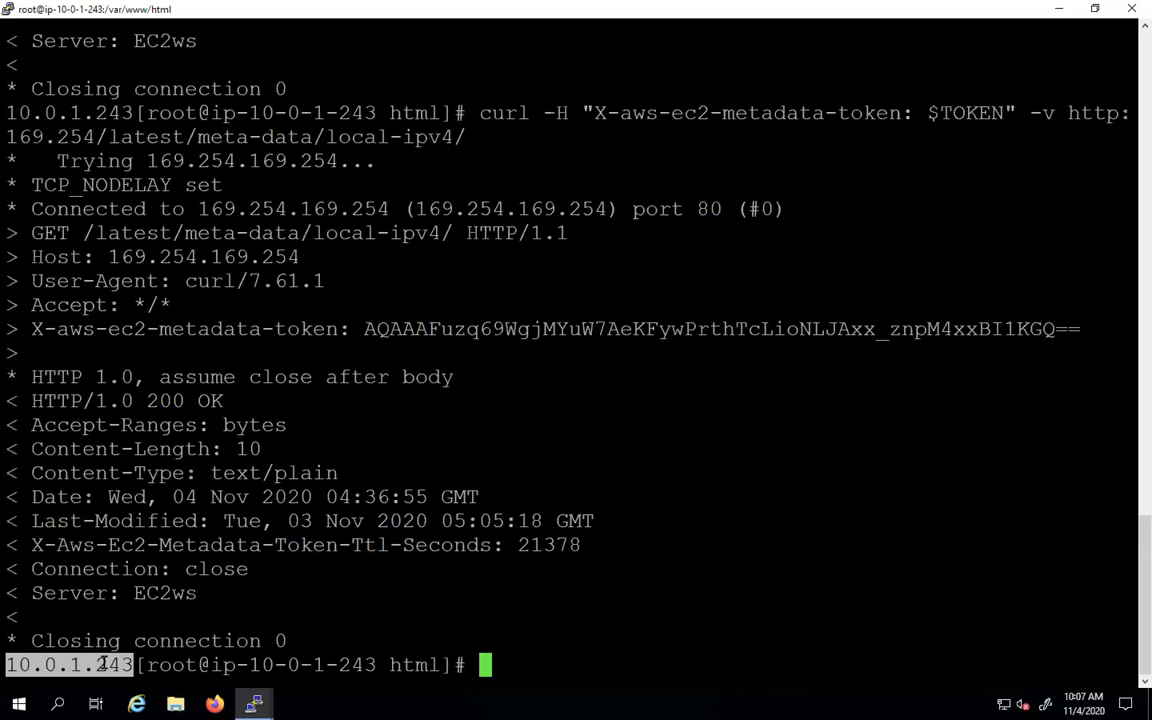
Rerun the token-based metadata request with public-ipv4 in place of local-ipv4 and highlight the returned address.
key("Up")
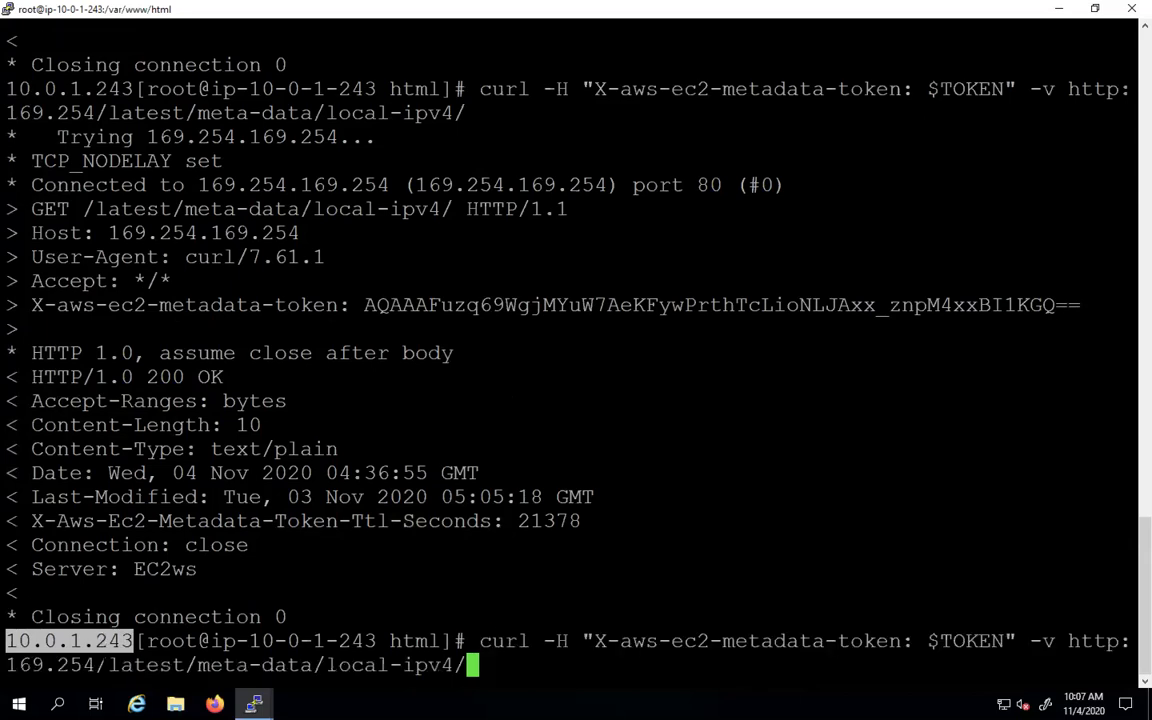
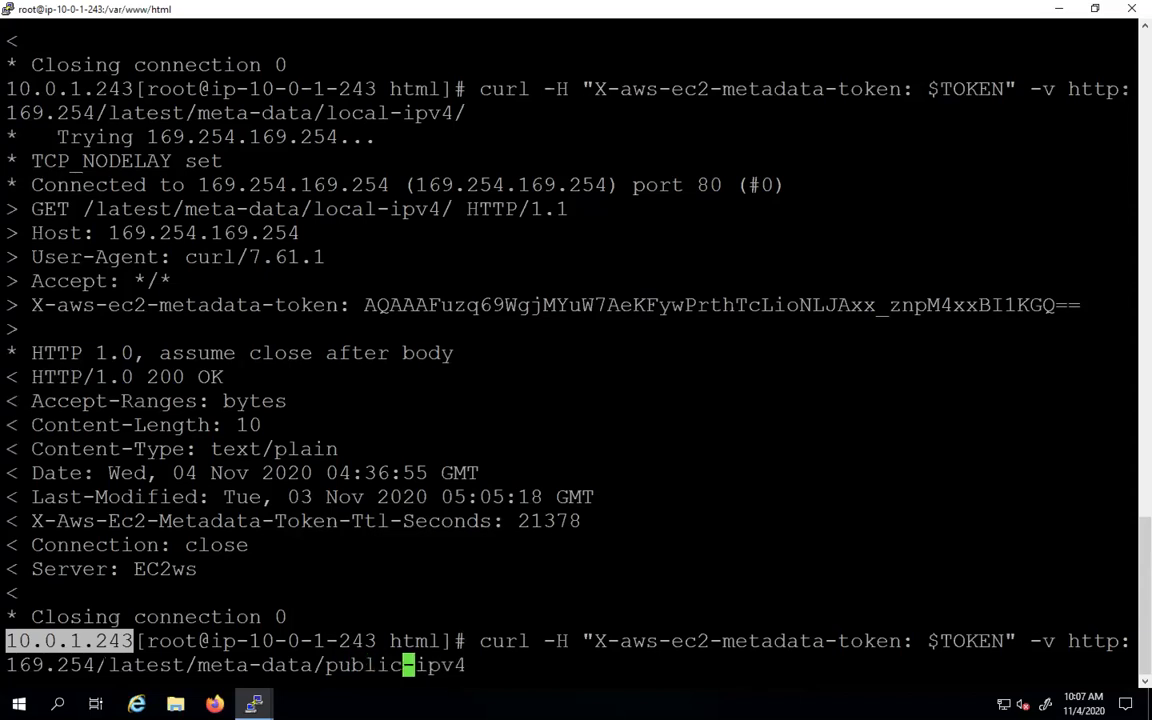
key("Return")
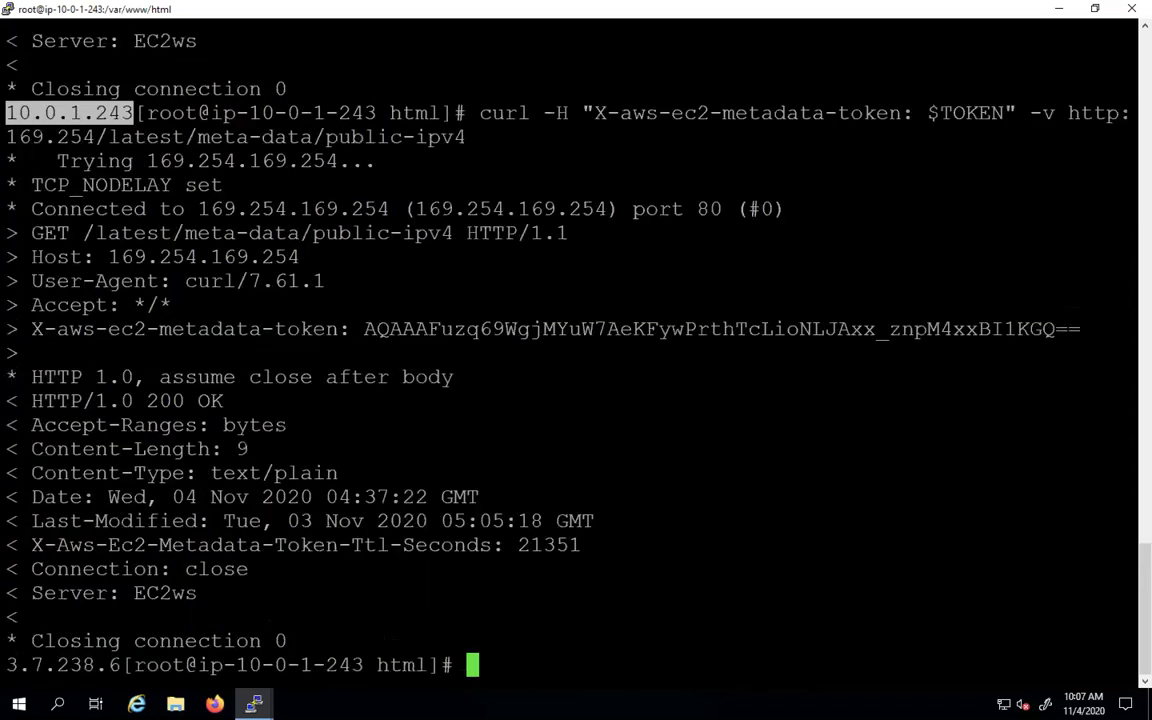
left_click_drag(6, 664, 116, 664)
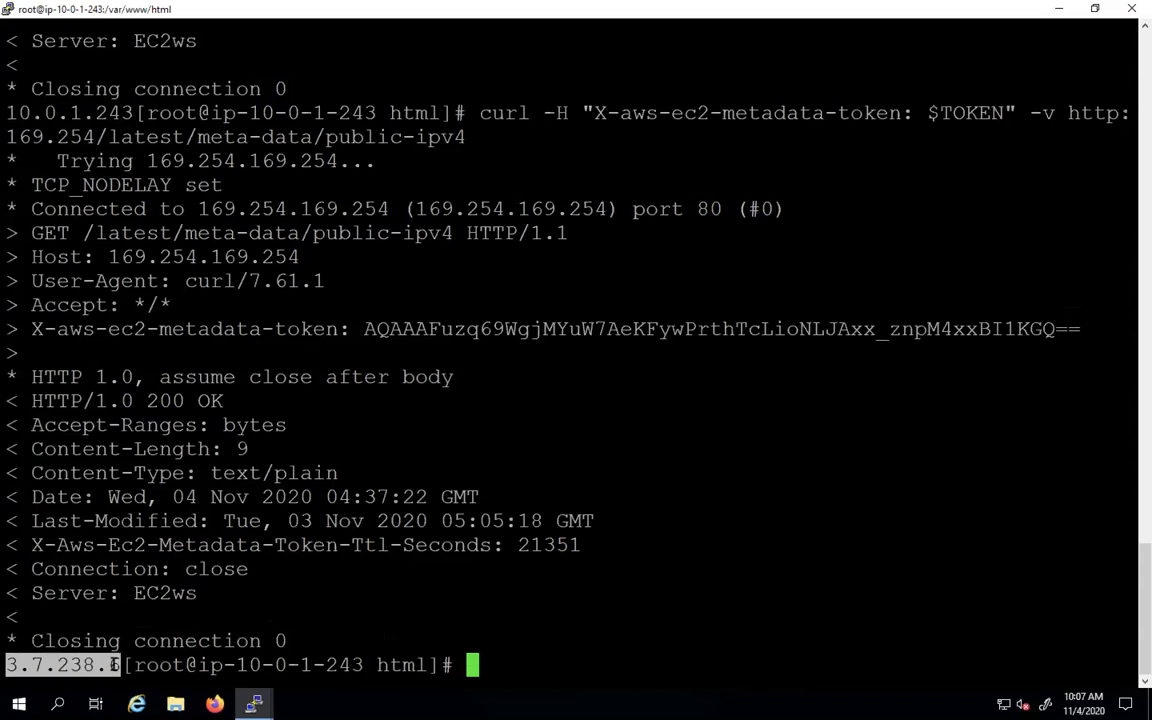
Remove public-ipv4 from the request path and list the top-level meta-data categories again.
key("Up")
key("BackSpace")
key("BackSpace")
key("BackSpace")
key("BackSpace")
key("BackSpace")
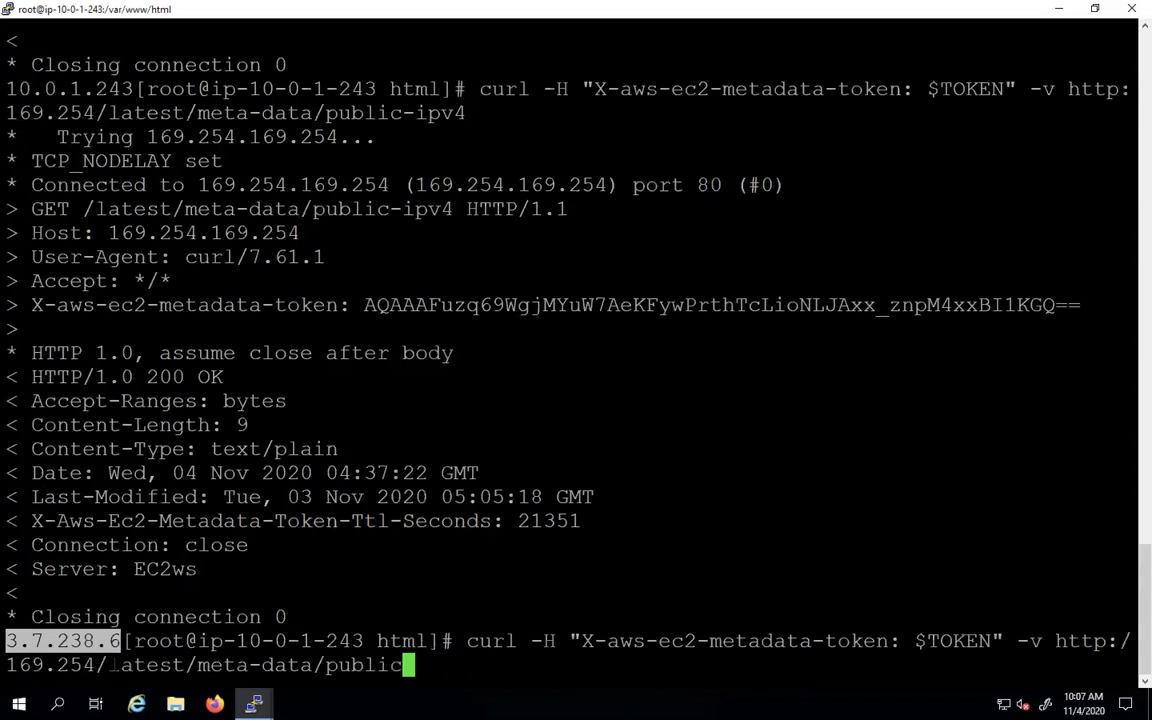
key("BackSpace")
key("BackSpace")
key("BackSpace")
key("BackSpace")
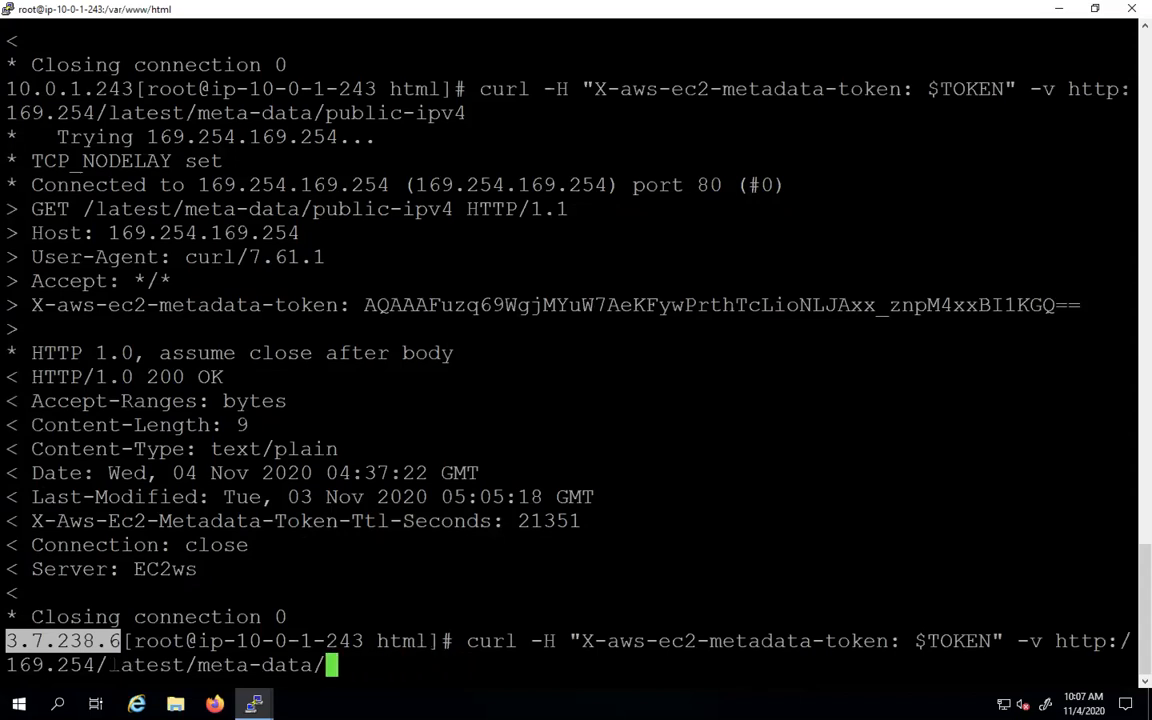
key("Return")
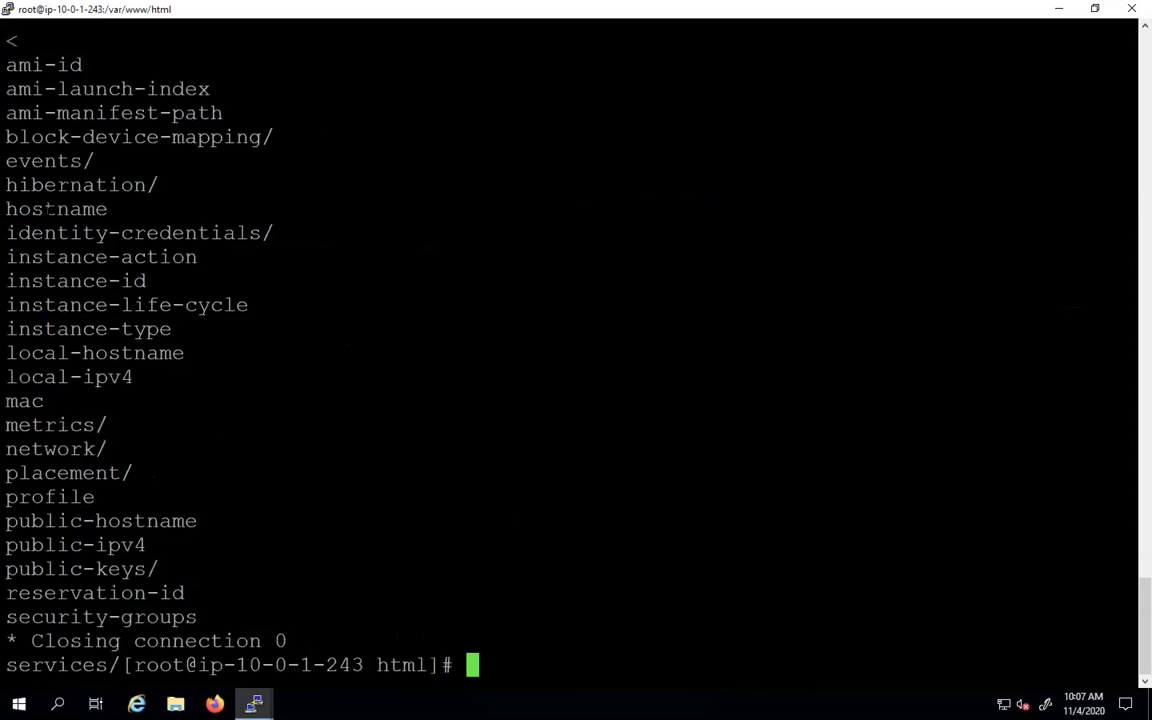
Run the token-based request with hostname appended to the meta-data path and highlight the returned hostname.
key("Up")
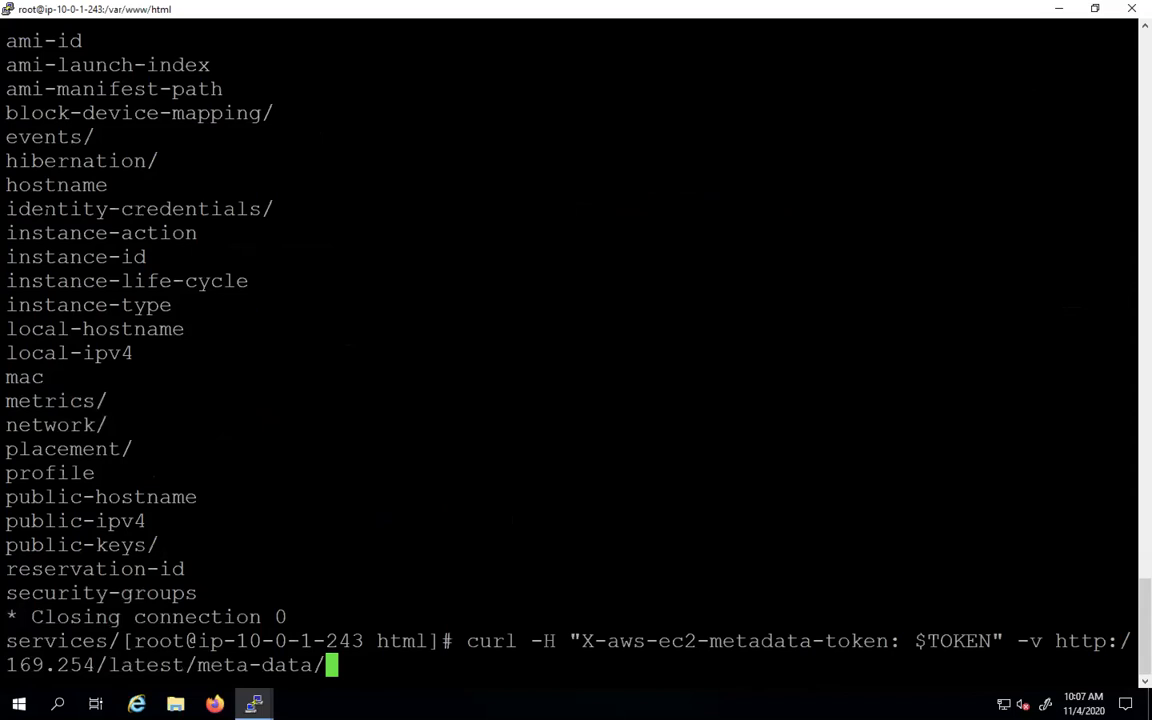
type("hostname")
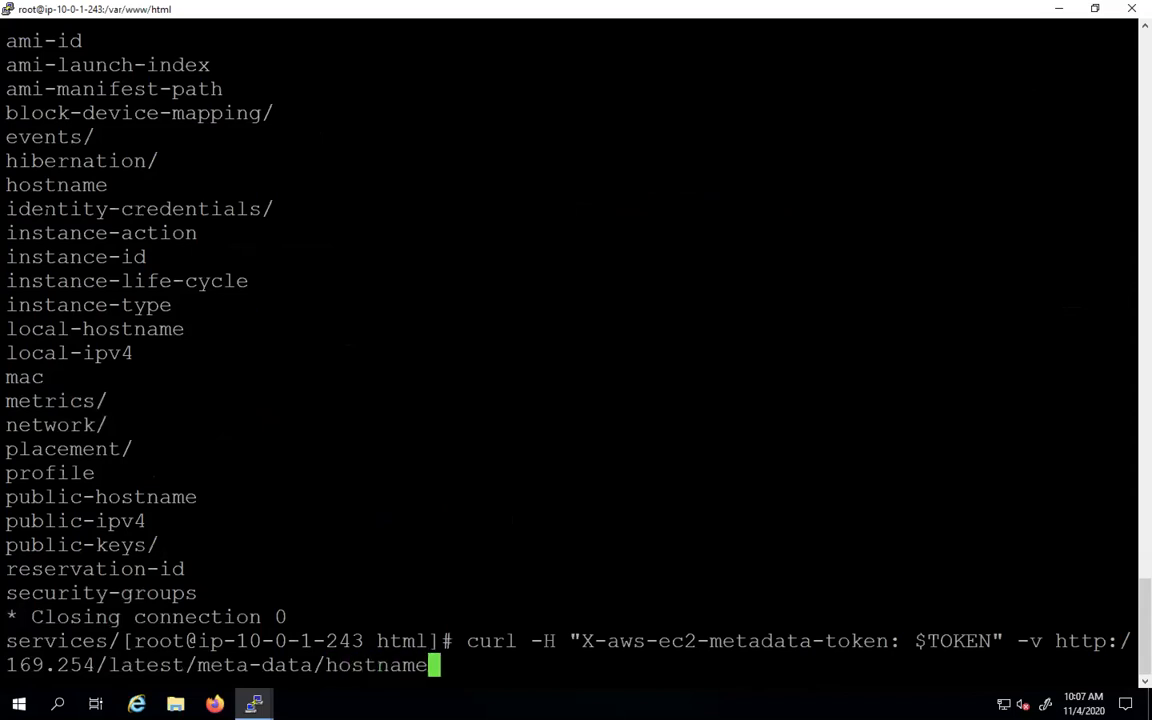
key("Return")
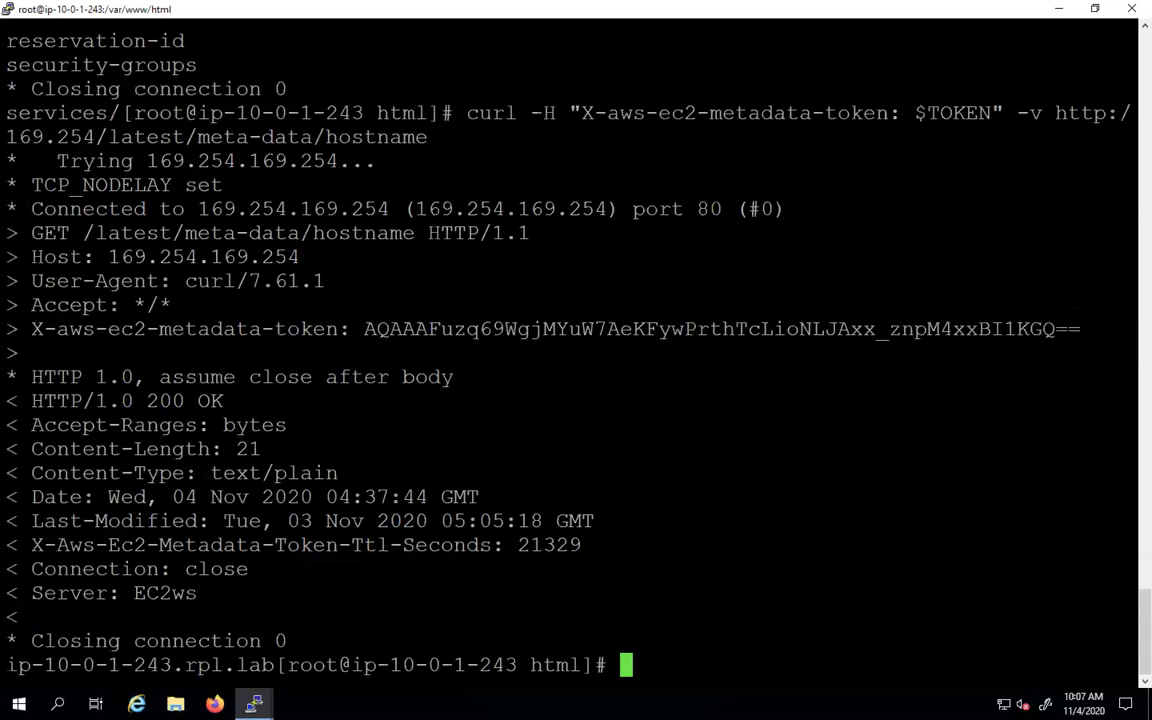
left_click_drag(6, 665, 266, 665)
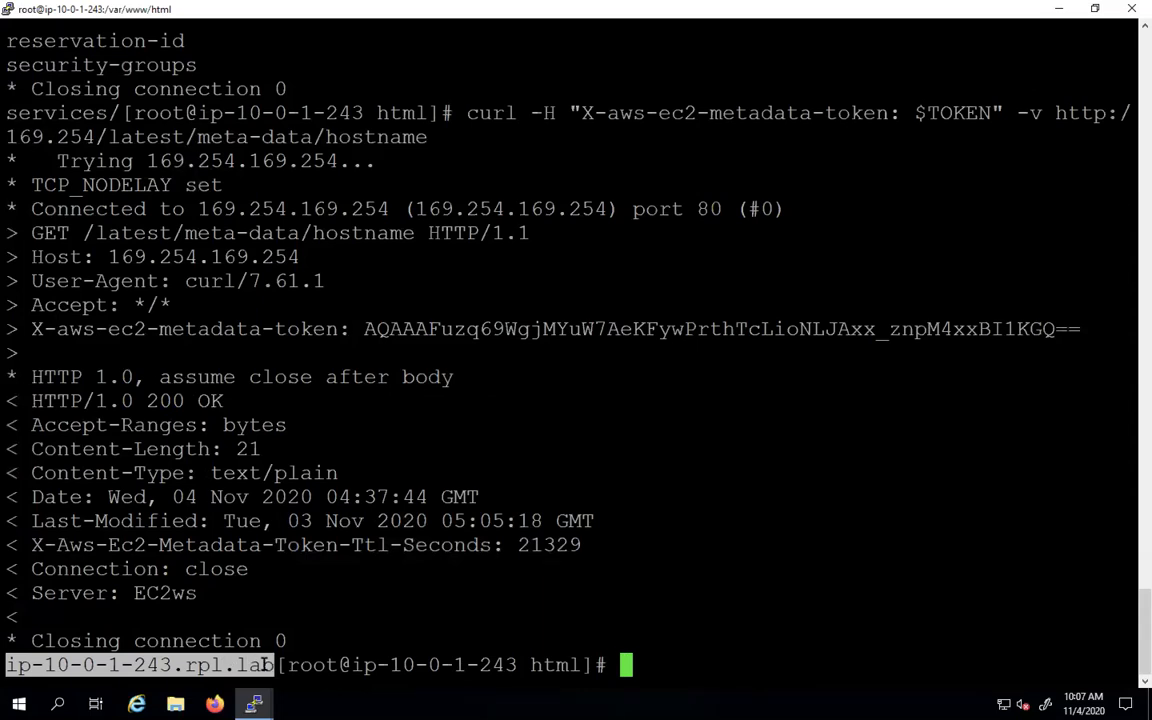
left_click_drag(266, 665, 272, 665)
Strip hostname from the recalled curl command and rerun it against the root meta-data path.
key("Up")
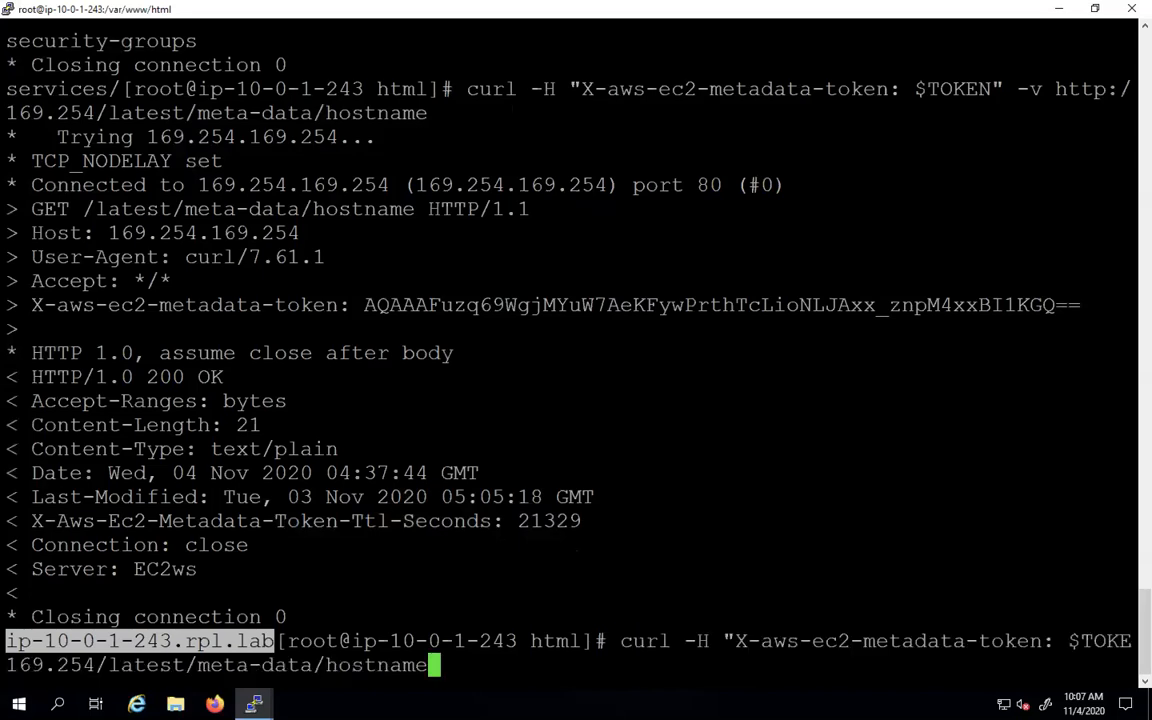
key("BackSpace")
key("BackSpace")
key("BackSpace")
key("BackSpace")
key("BackSpace")
key("BackSpace")
key("BackSpace")
key("BackSpace")
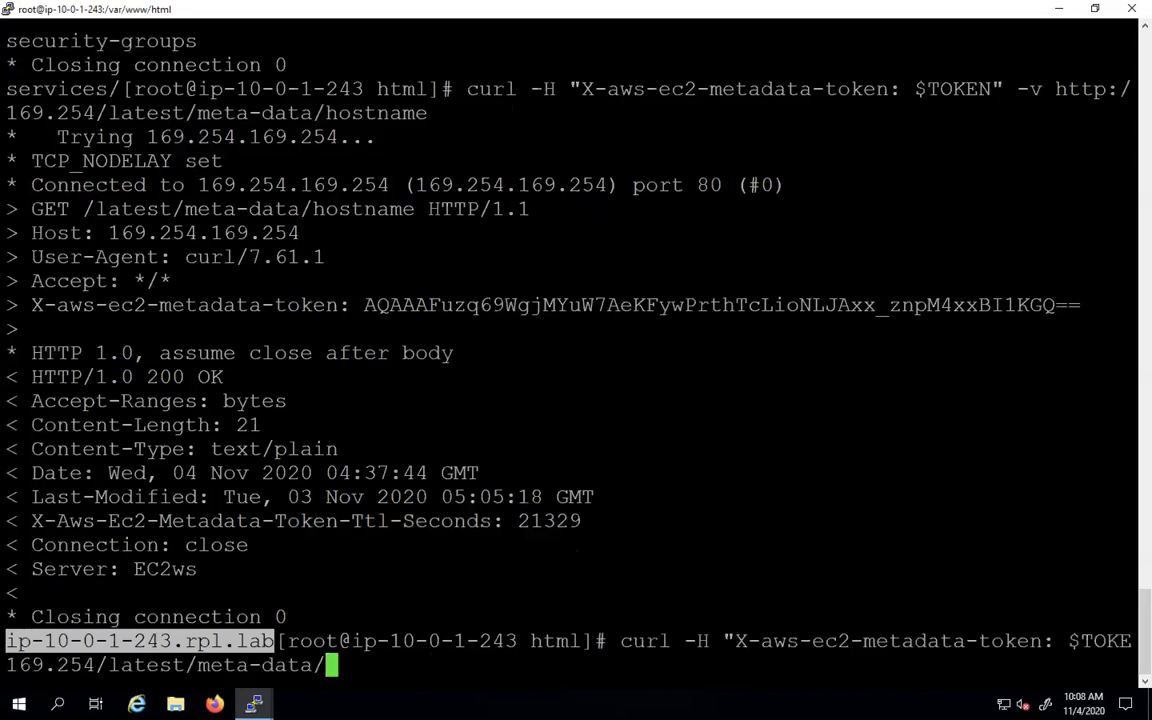
key("Return")
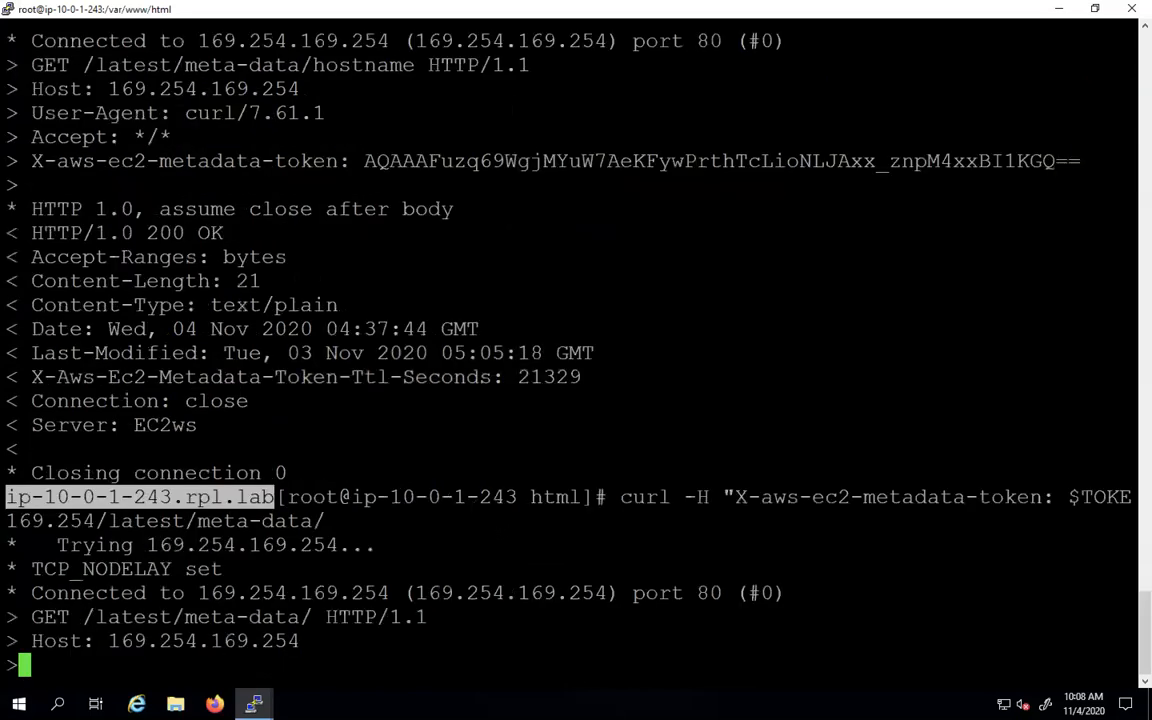
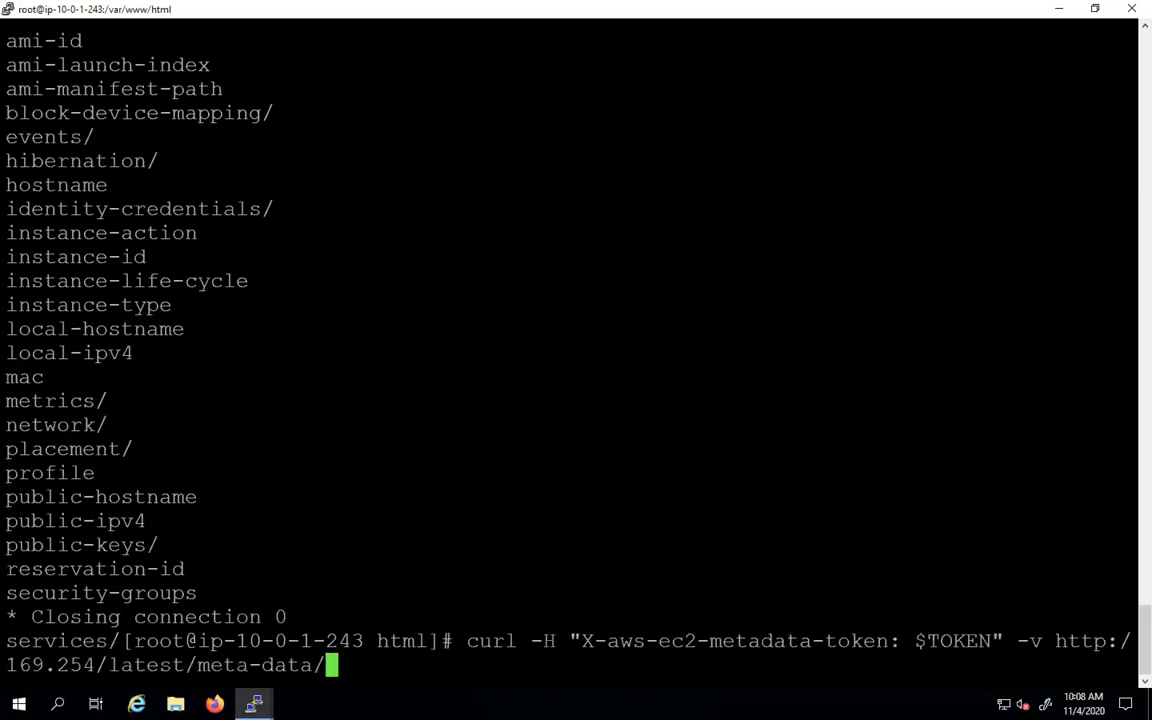
Request the profile metadata with the token, then review the earlier category list and return to an empty prompt.
type("profile")
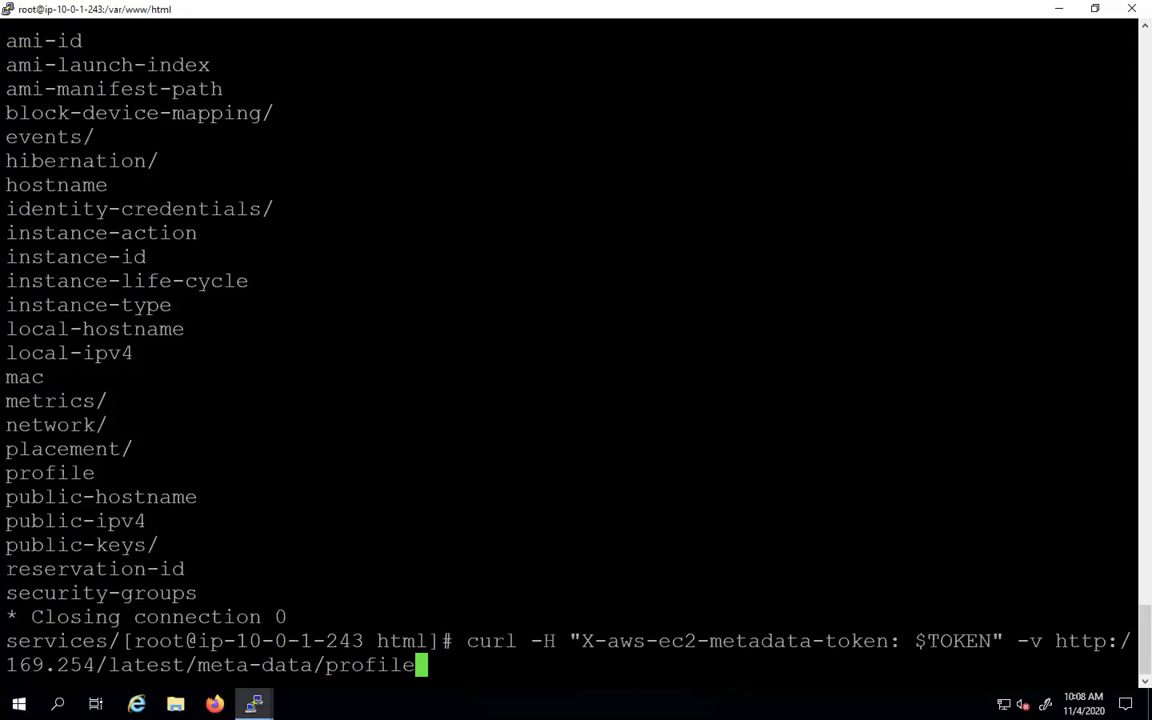
key("Return")
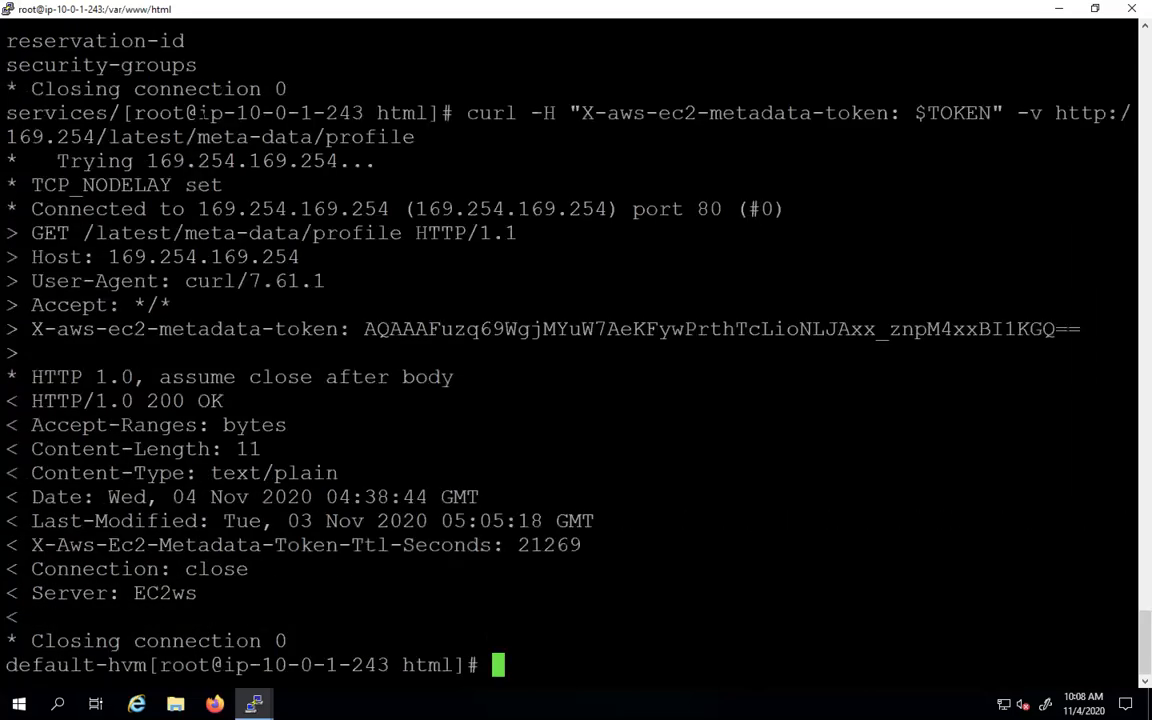
scroll(570, 360, "up", 9)
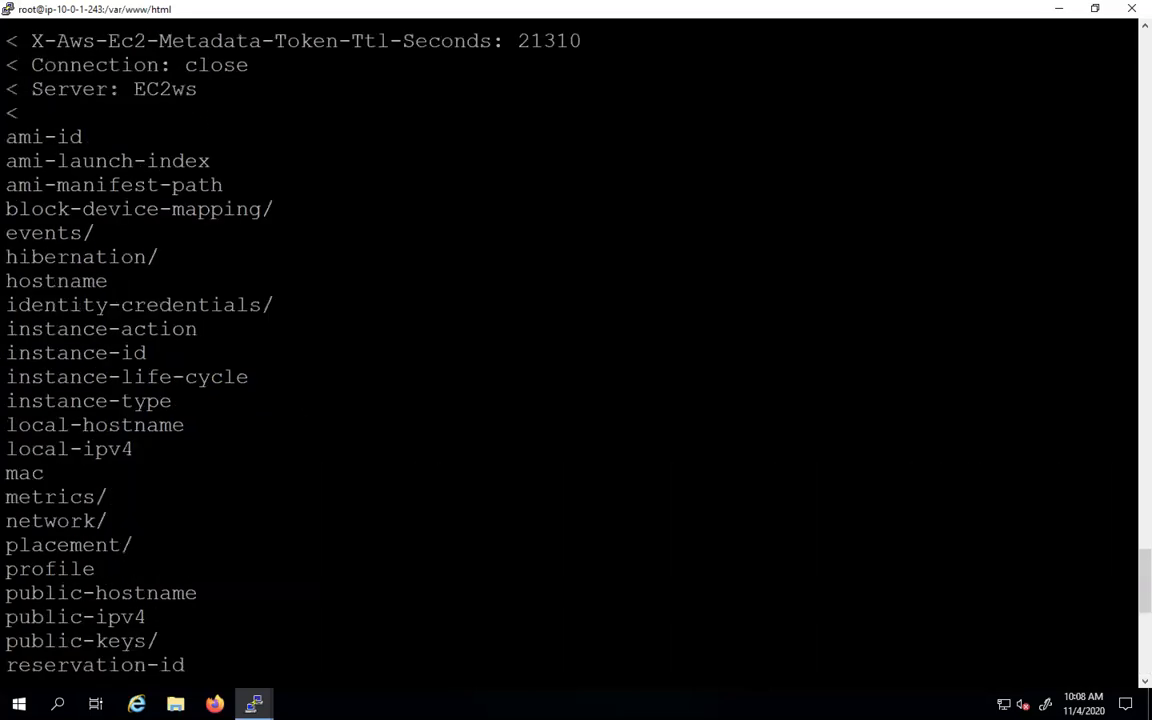
scroll(570, 360, "up", 4)
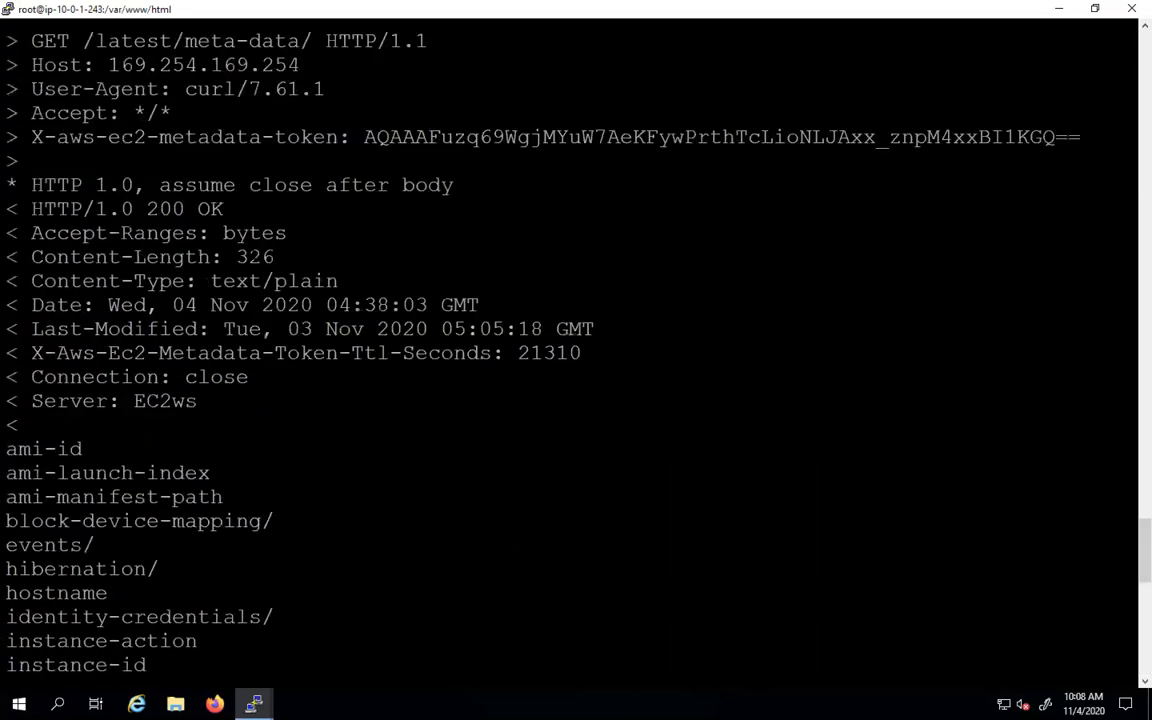
scroll(570, 360, "down", 9)
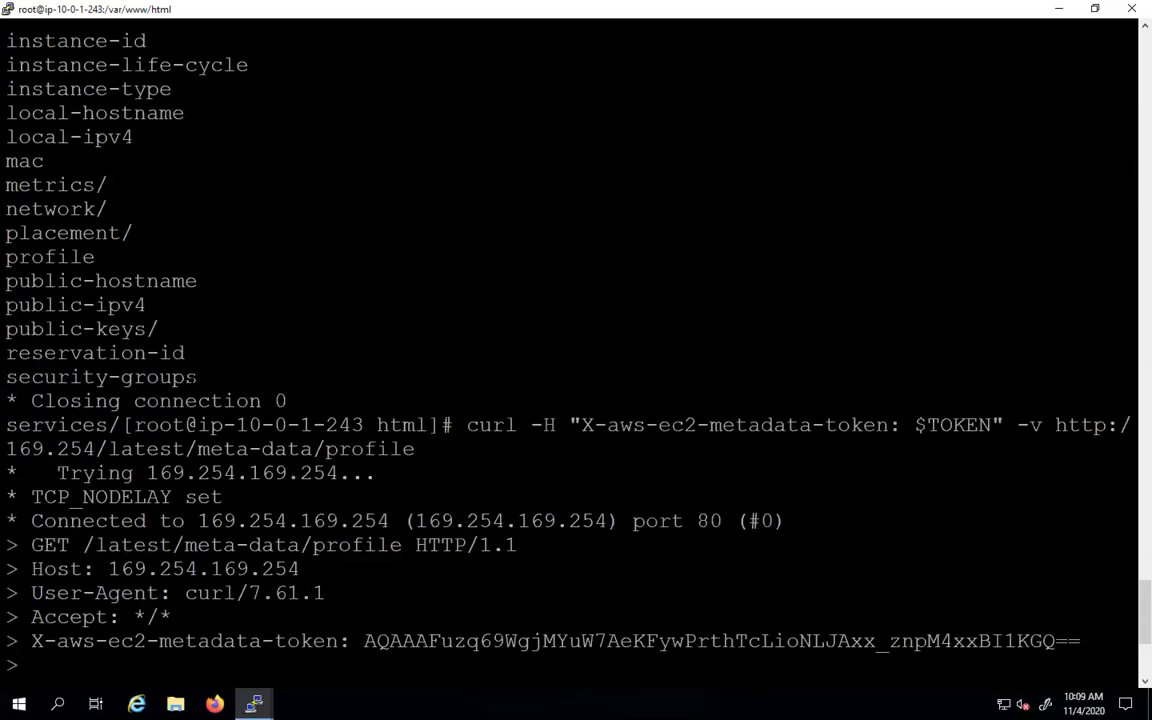
scroll(570, 350, "up", 4)
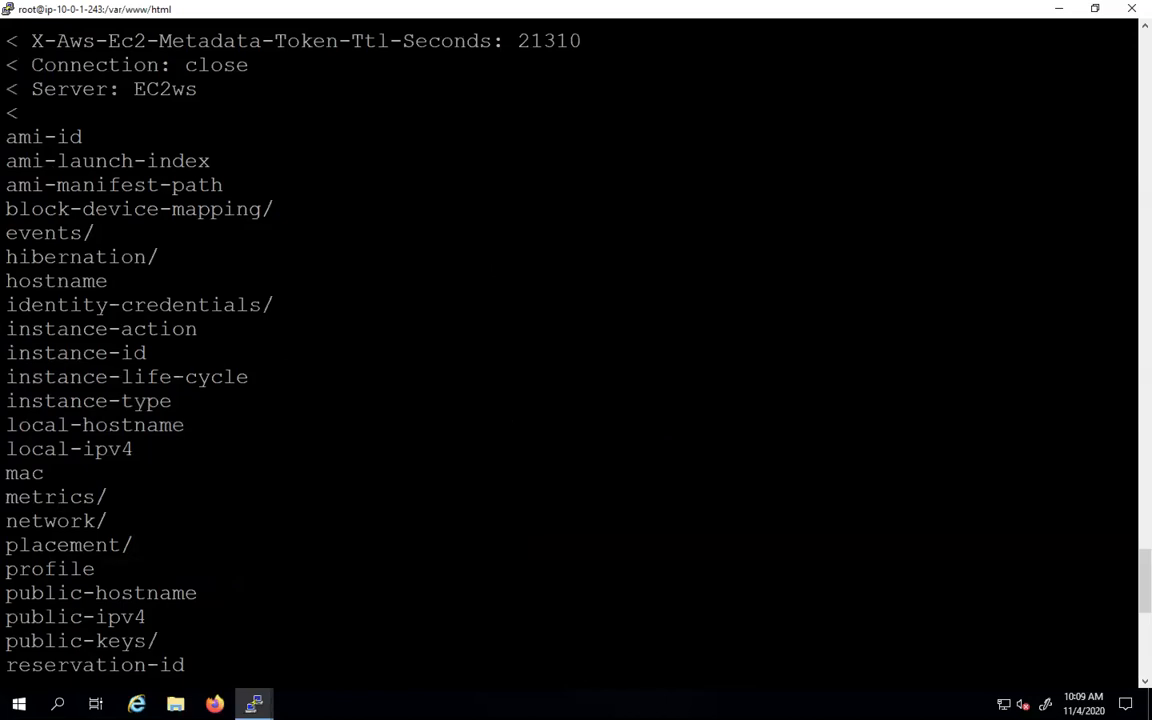
key("shift+Page_Down")
key("Return")
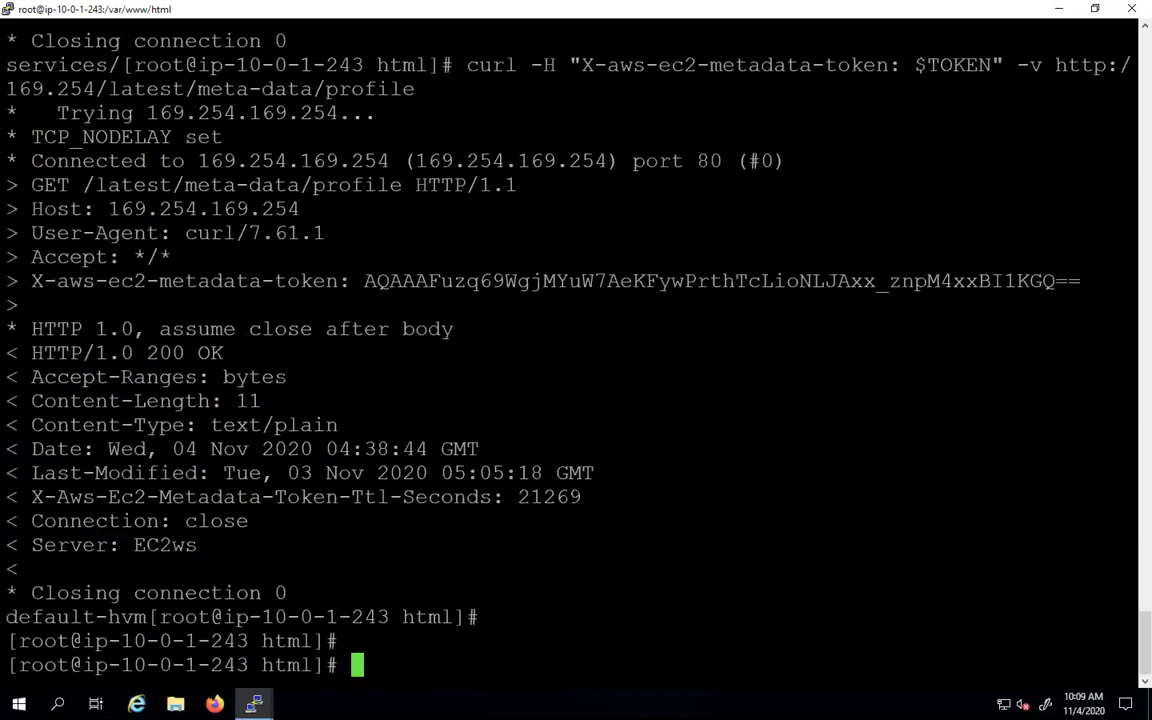
Switch to Firefox, bring up the EC2 Instances console and look through its instance-related navigation sections.
key("super+Tab")
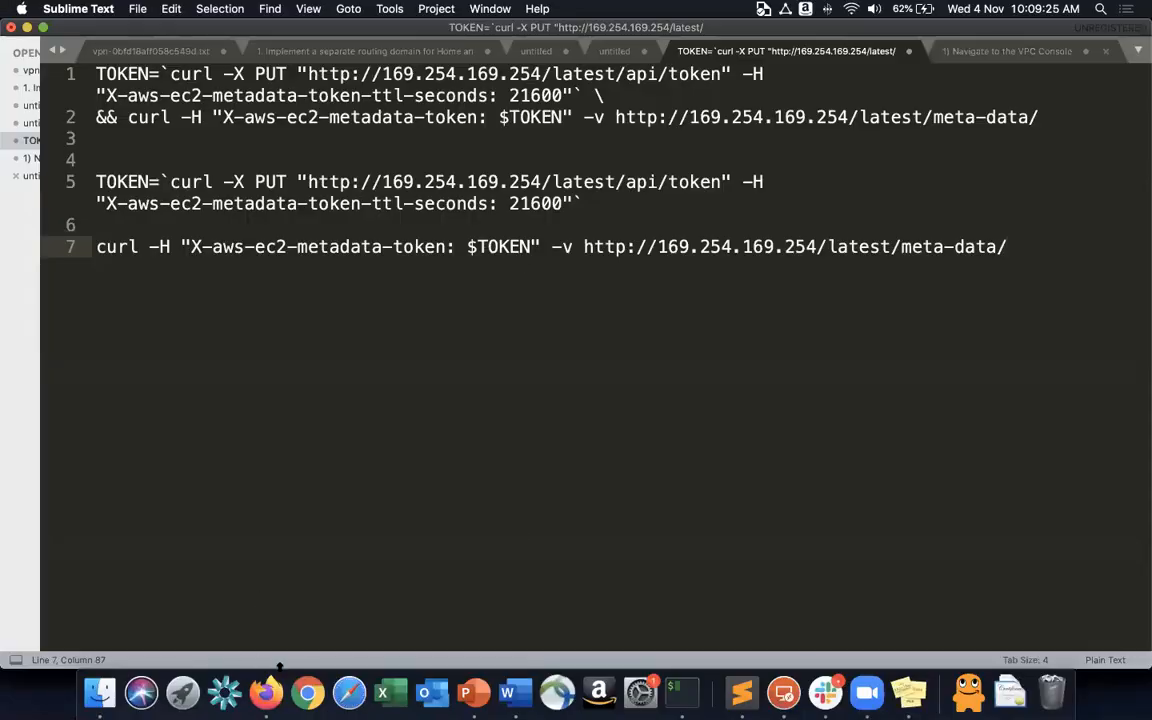
left_click(268, 688)
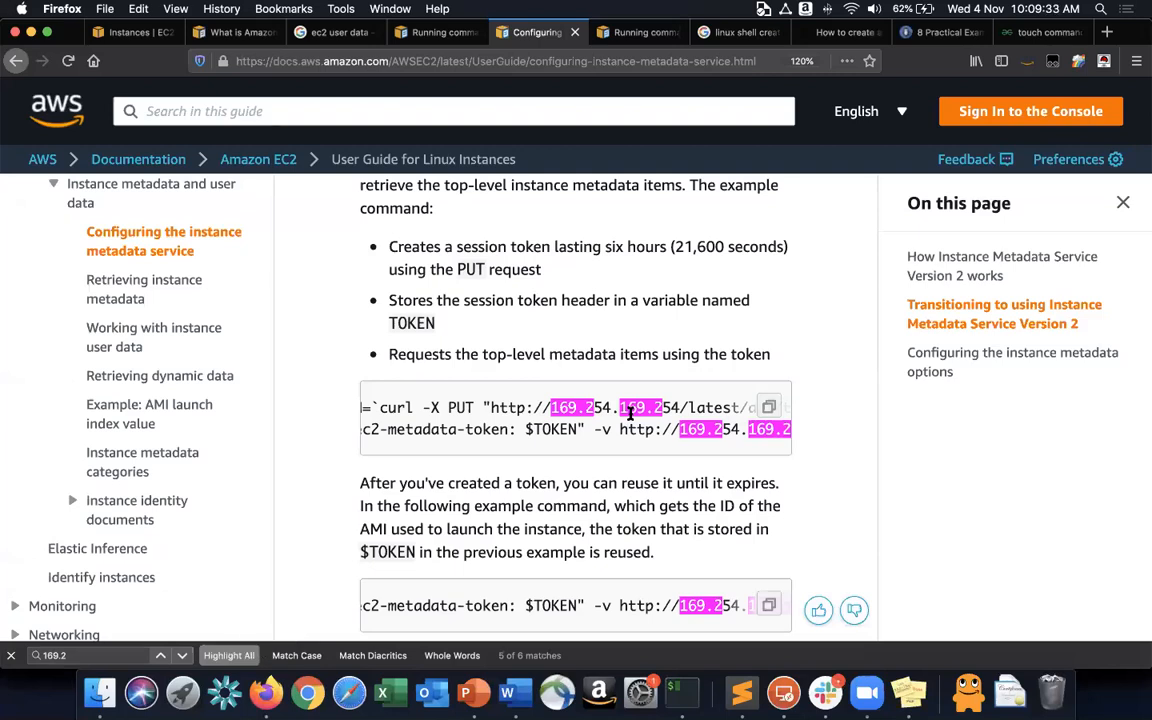
left_click(124, 33)
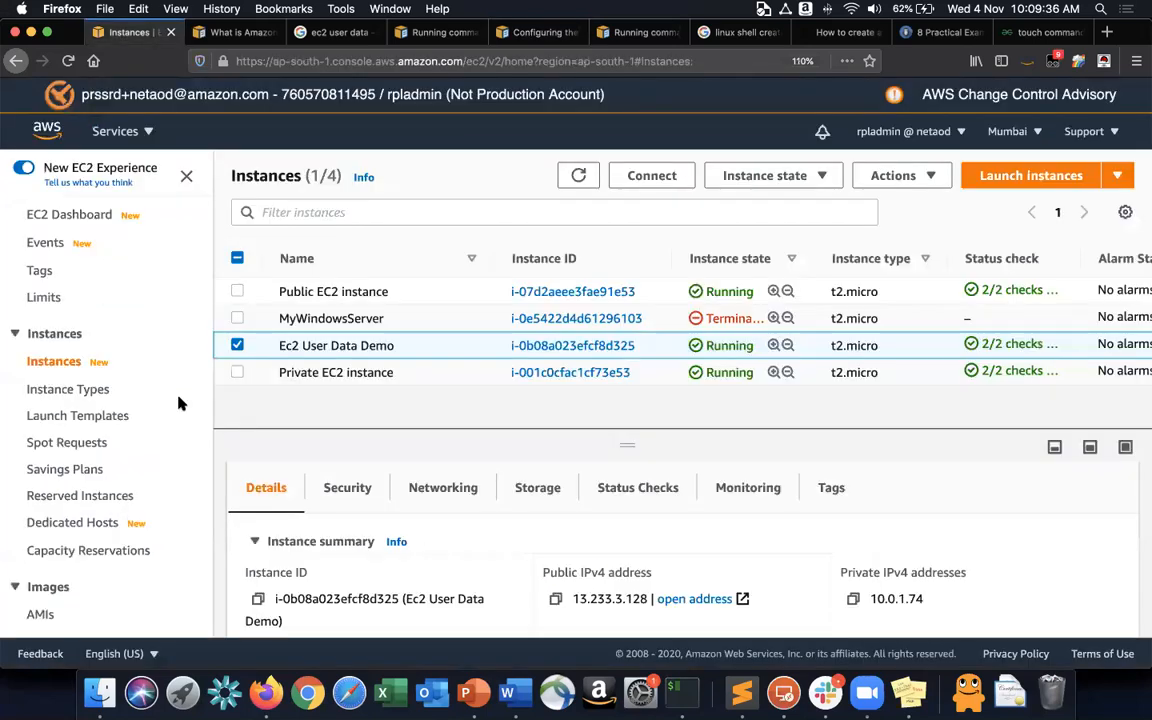
scroll(180, 403, "down", 3)
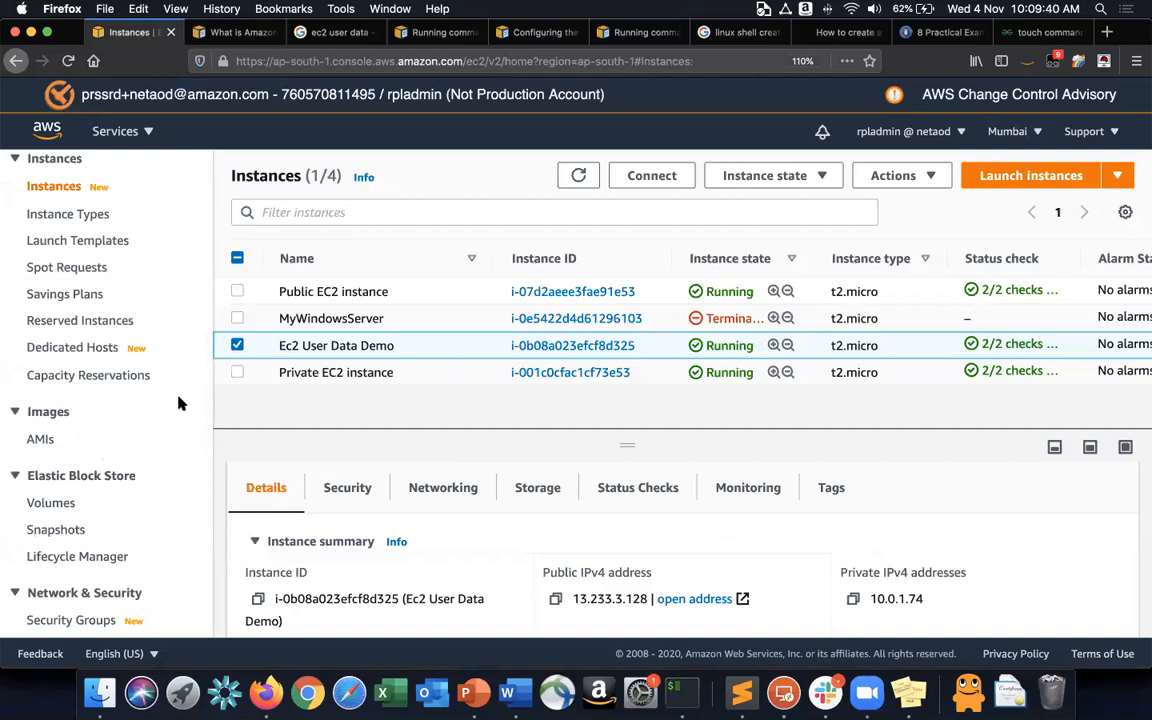
scroll(180, 403, "up", 1)
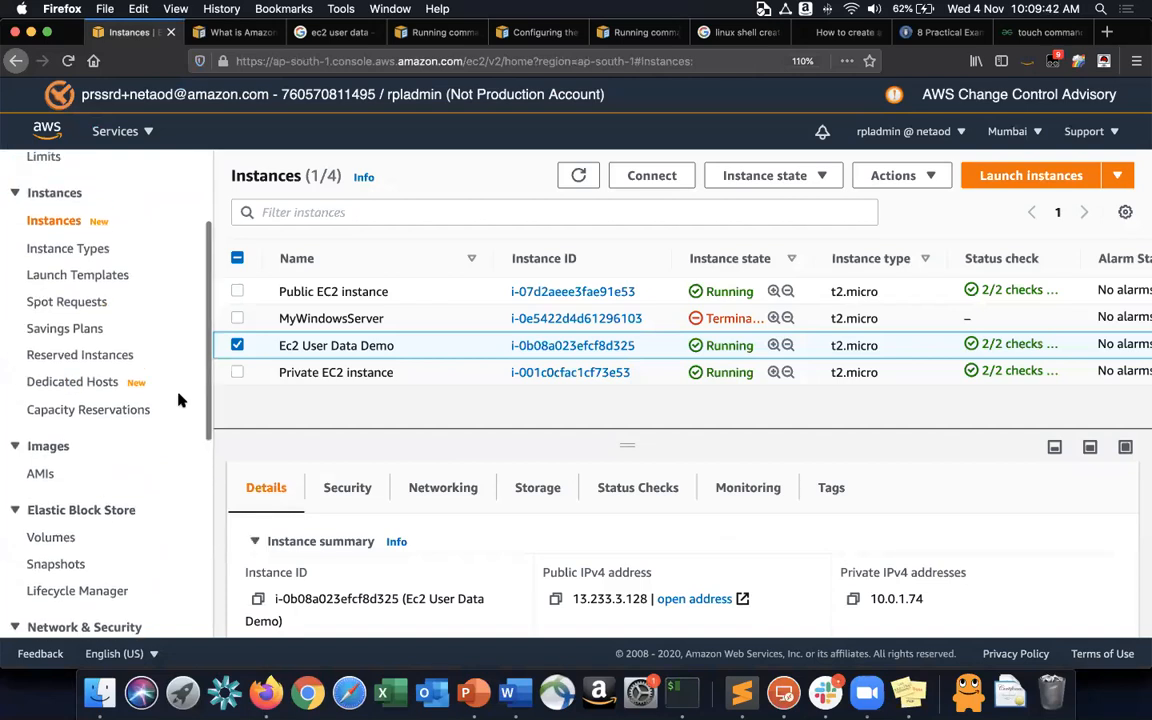
scroll(180, 400, "down", 2)
scroll(180, 400, "up", 2)
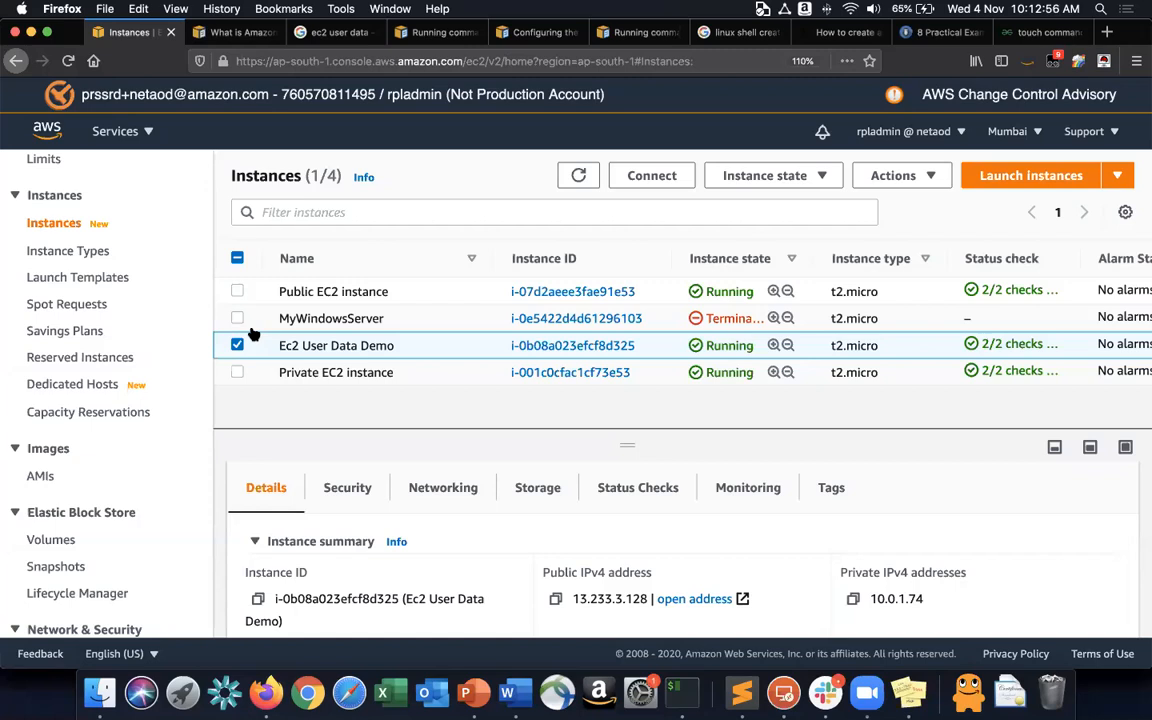
Open a new Spot Instances request from Spot Requests and review its workload, instance, capacity and fleet request settings.
left_click(58, 305)
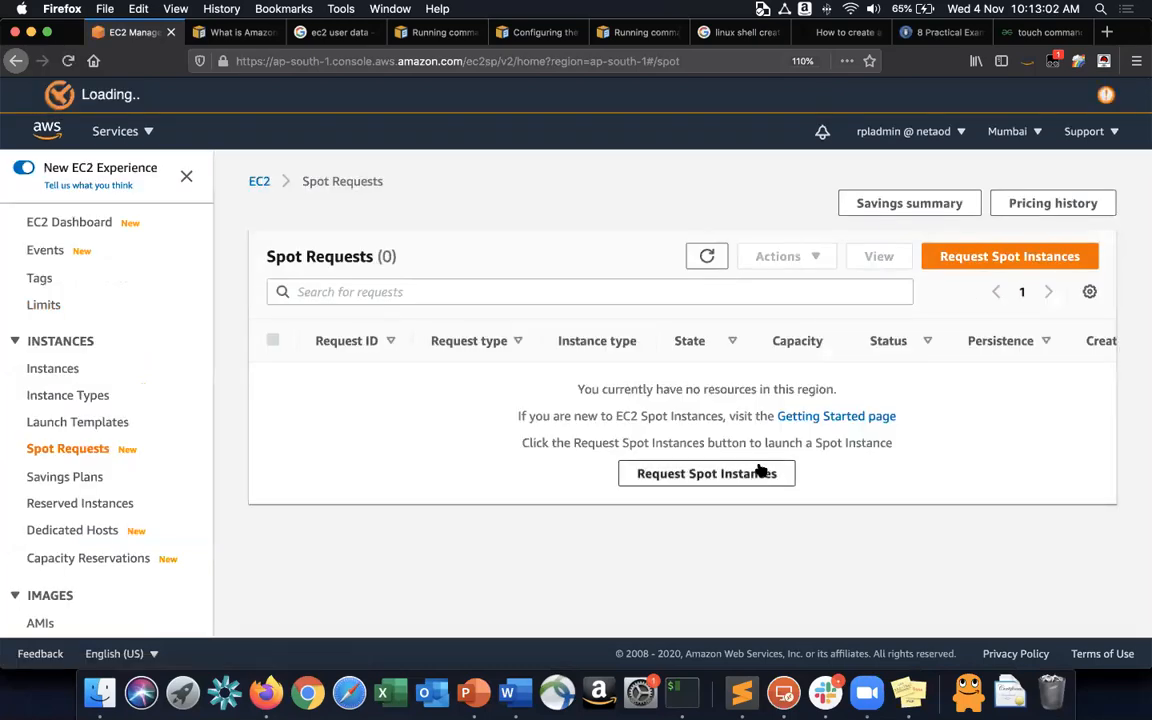
left_click(760, 471)
scroll(760, 468, "down", 2)
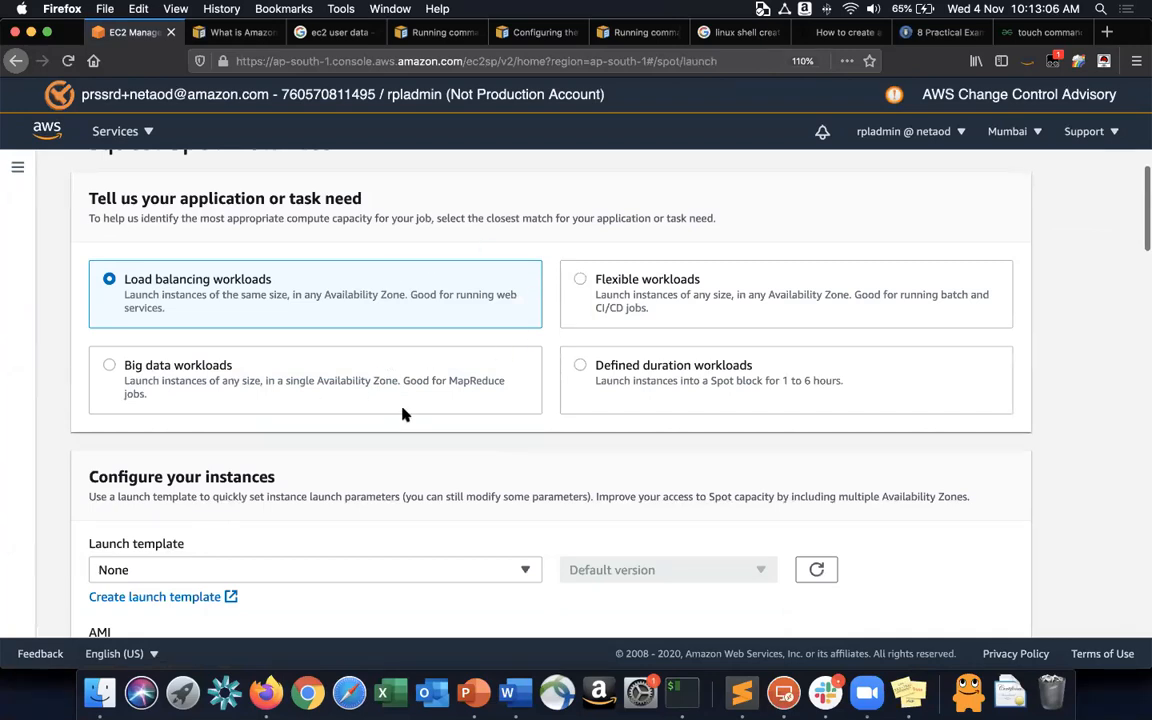
scroll(403, 413, "down", 3)
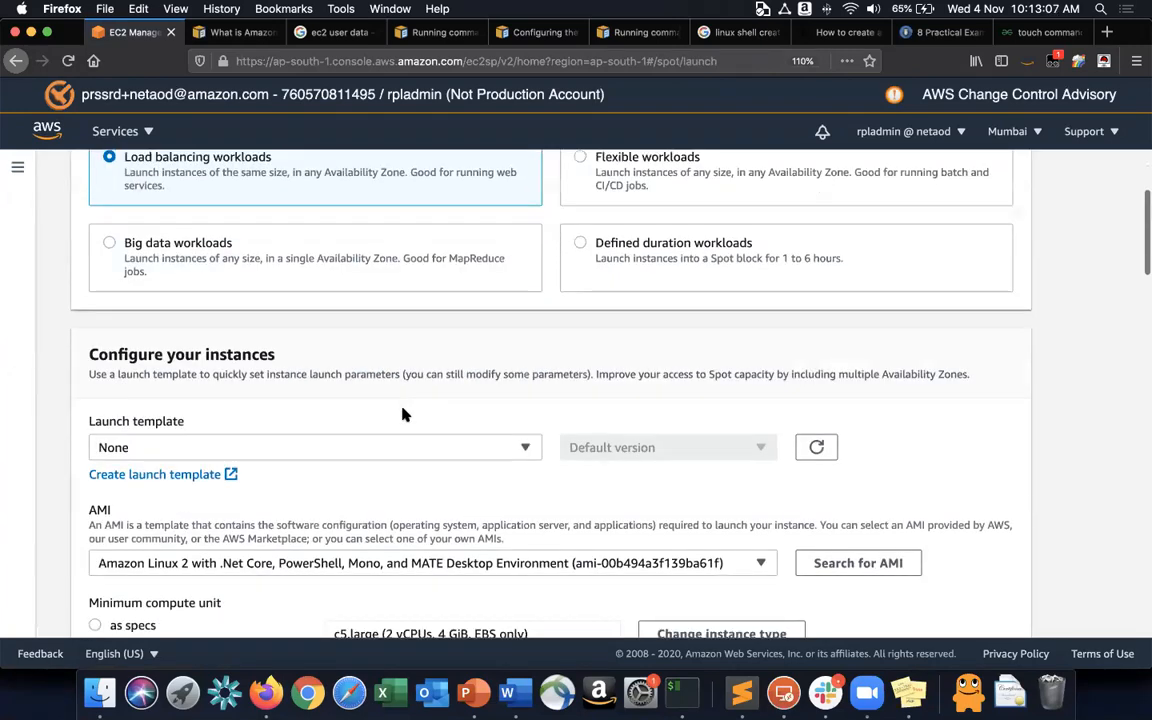
scroll(403, 413, "down", 6)
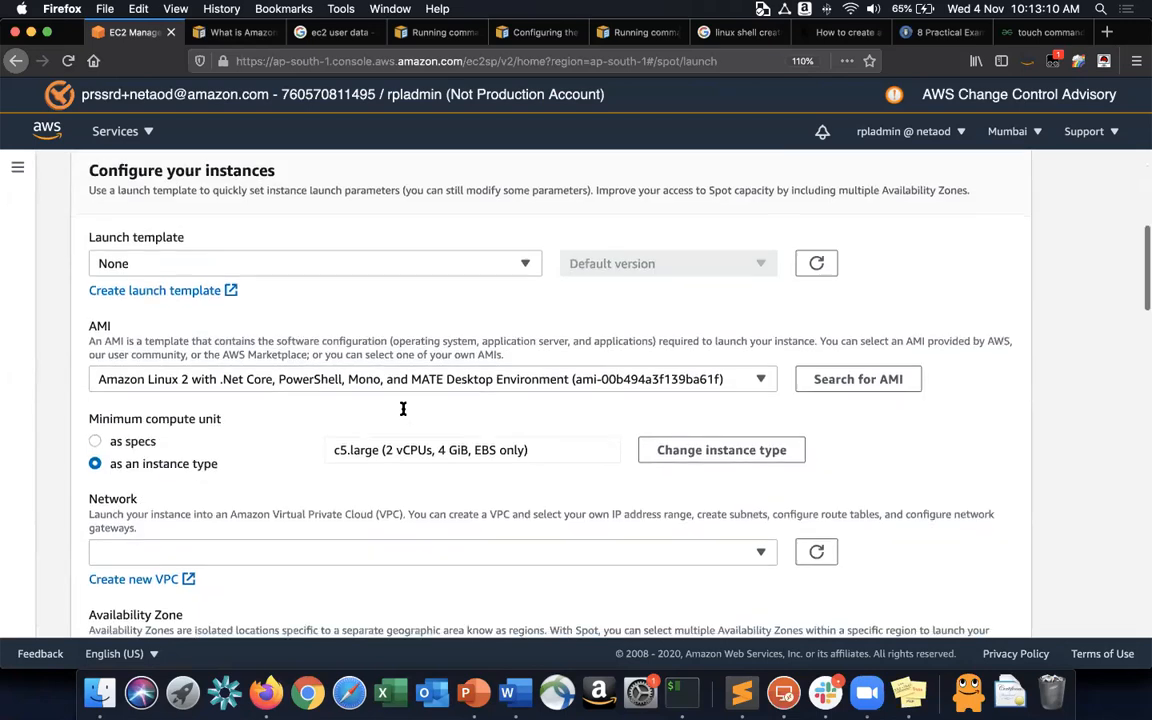
scroll(403, 413, "down", 10)
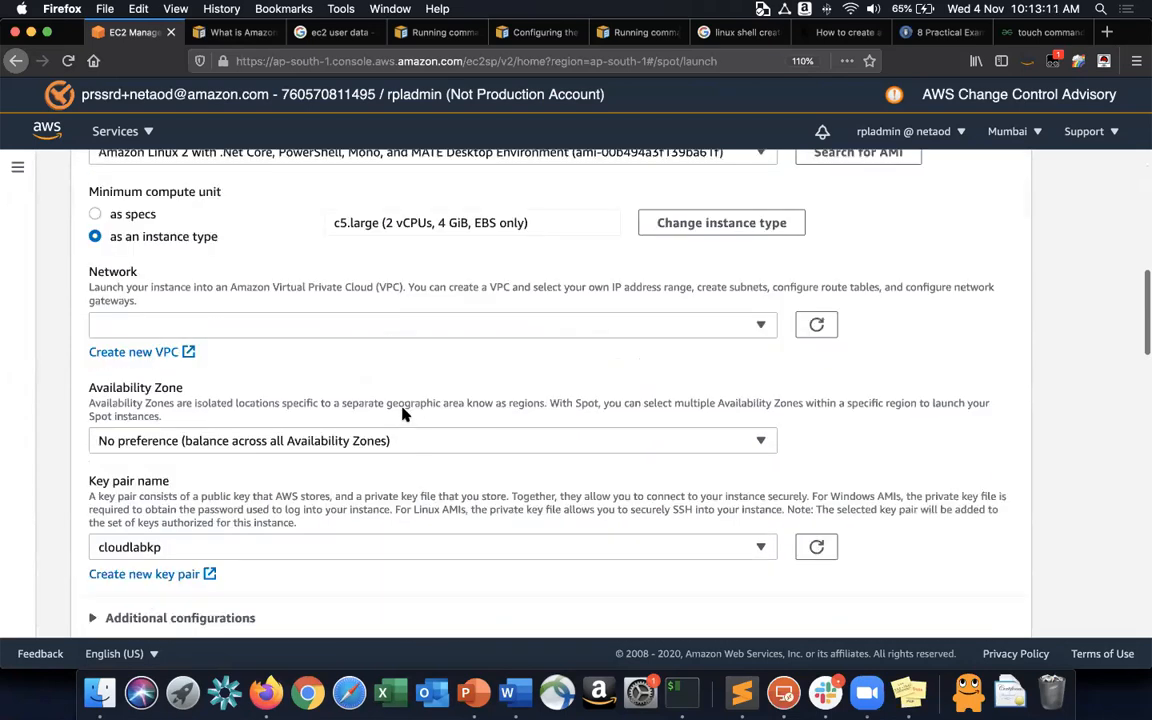
scroll(403, 413, "down", 4)
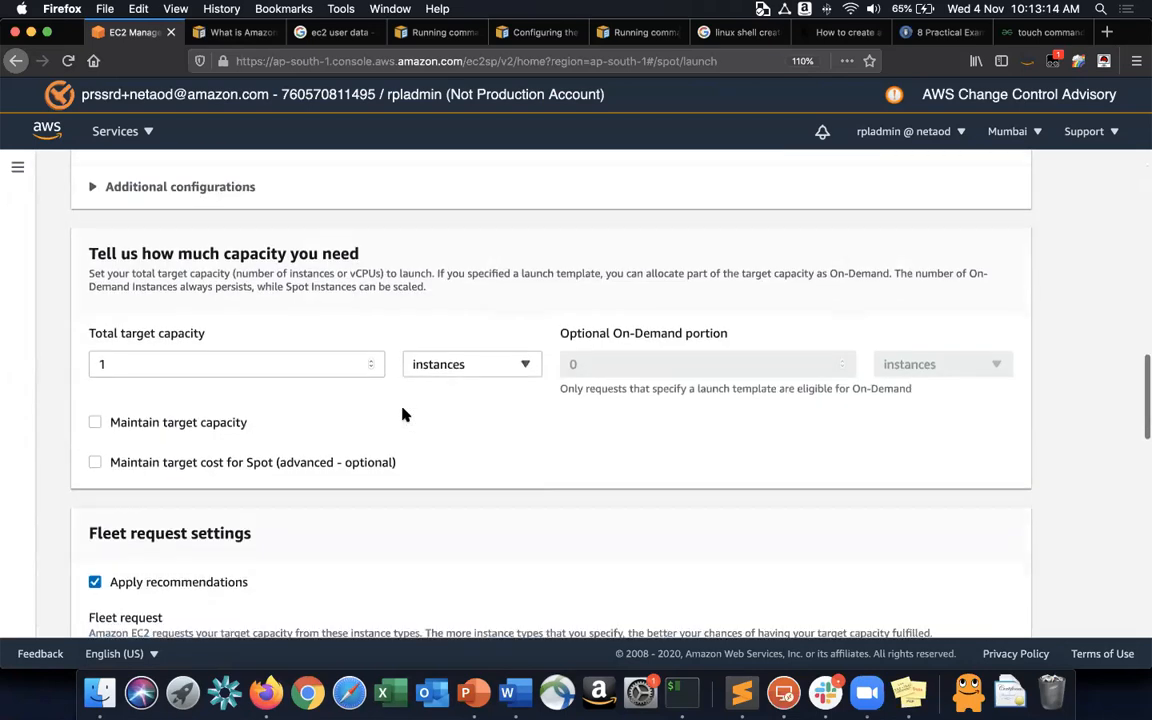
scroll(403, 413, "down", 4)
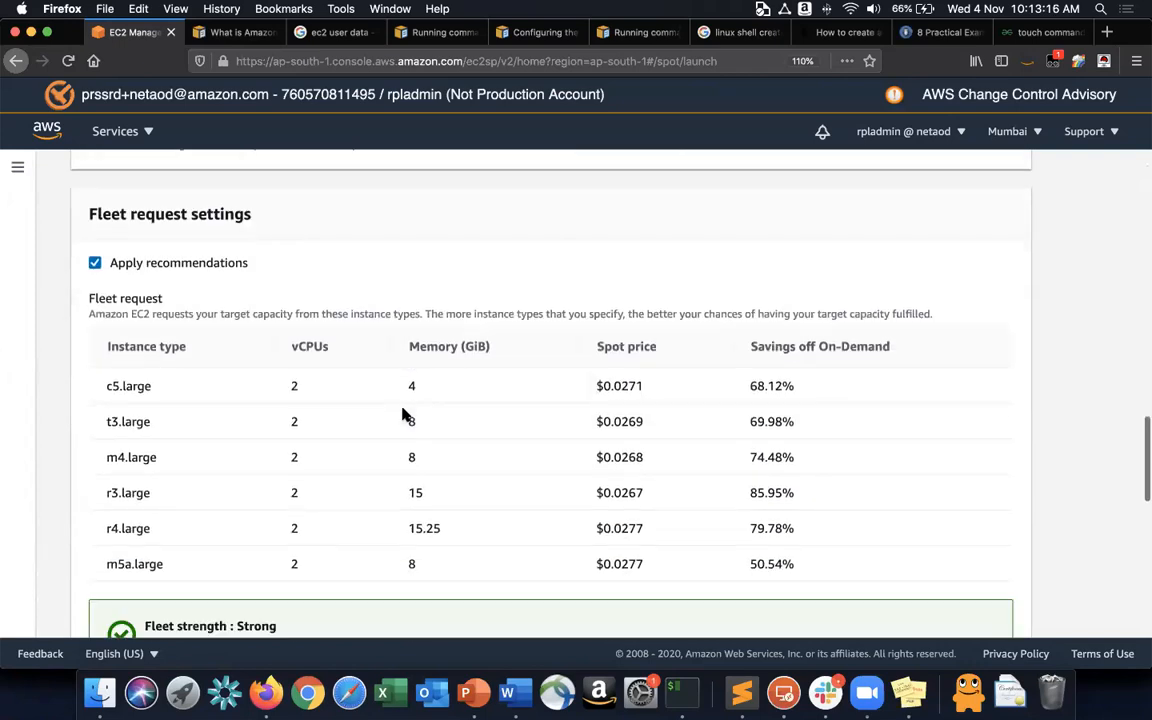
Examine the fleet request recommendations, highlighting the c5.large row's Spot price and its savings off On-Demand.
scroll(815, 425, "down", 1)
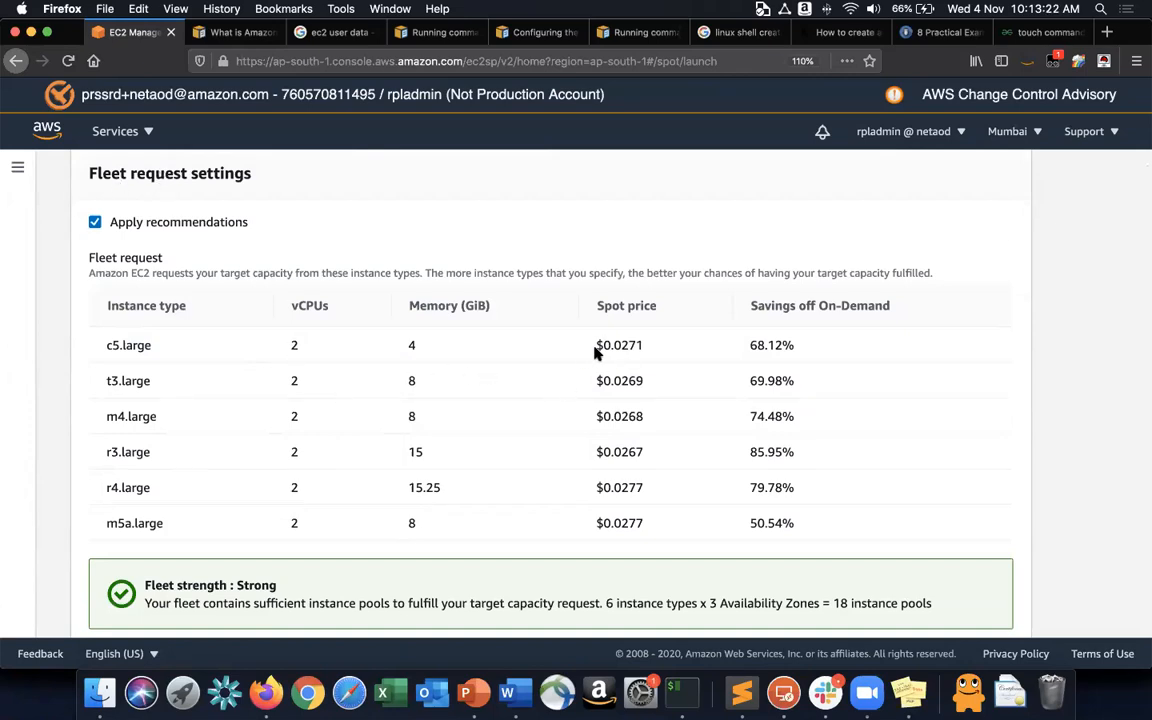
left_click_drag(111, 347, 653, 352)
left_click(651, 355)
left_click_drag(748, 347, 818, 347)
left_click(815, 347)
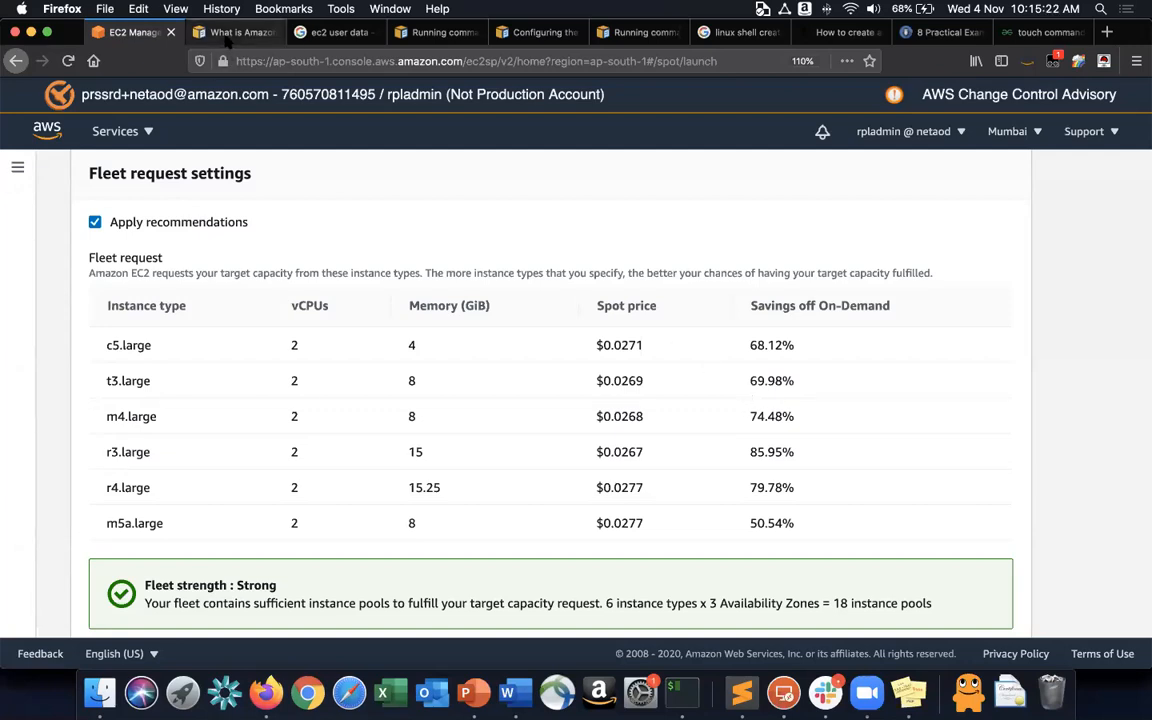
Leave the Spot request form for the EC2 Dashboard and open the Reserved Instances page.
scroll(140, 271, "up", 10)
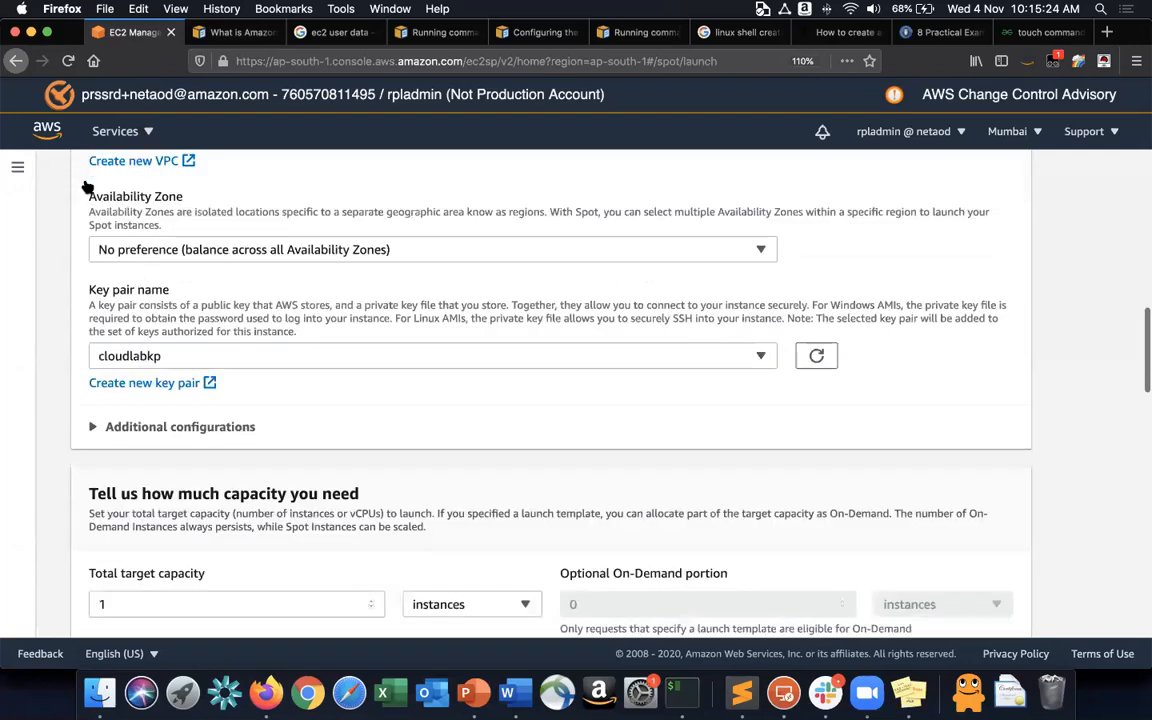
scroll(20, 170, "up", 5)
left_click(17, 167)
left_click(87, 187)
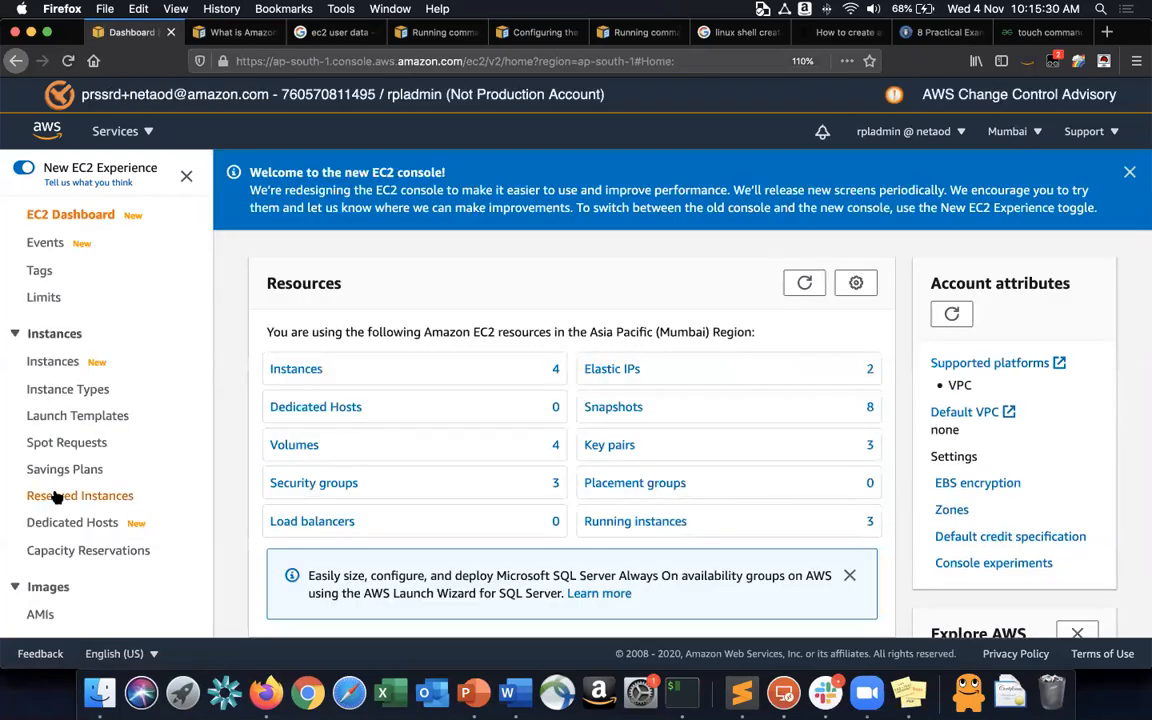
left_click(57, 496)
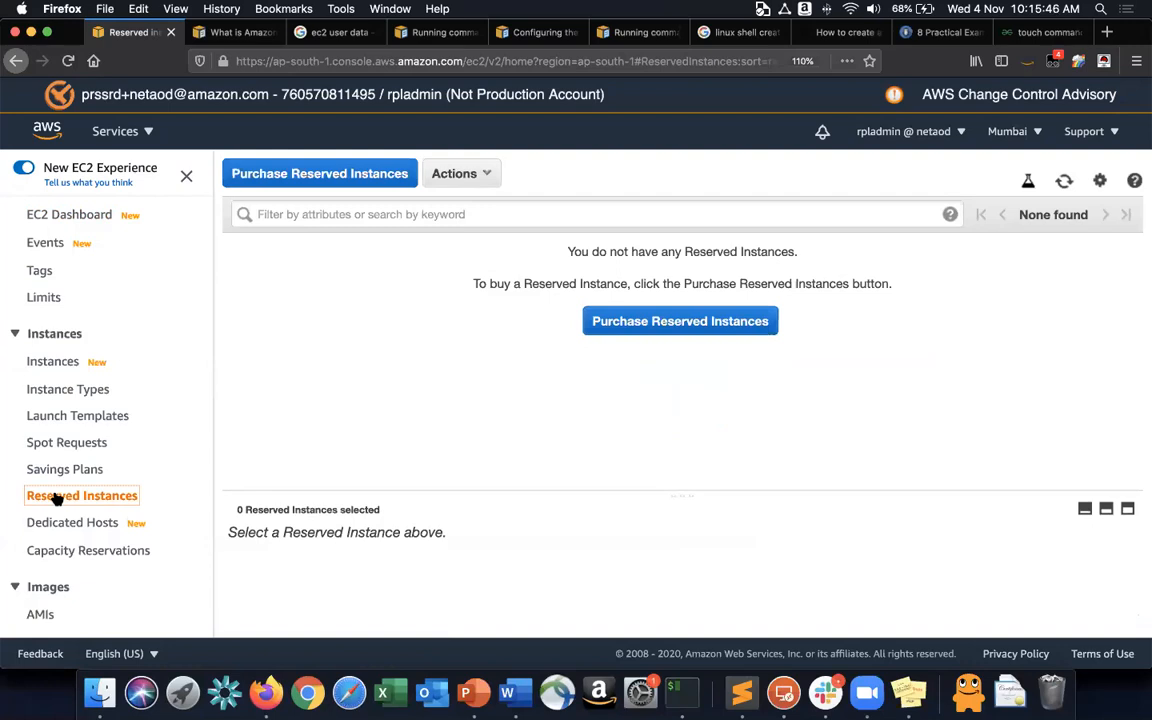
left_click(850, 9)
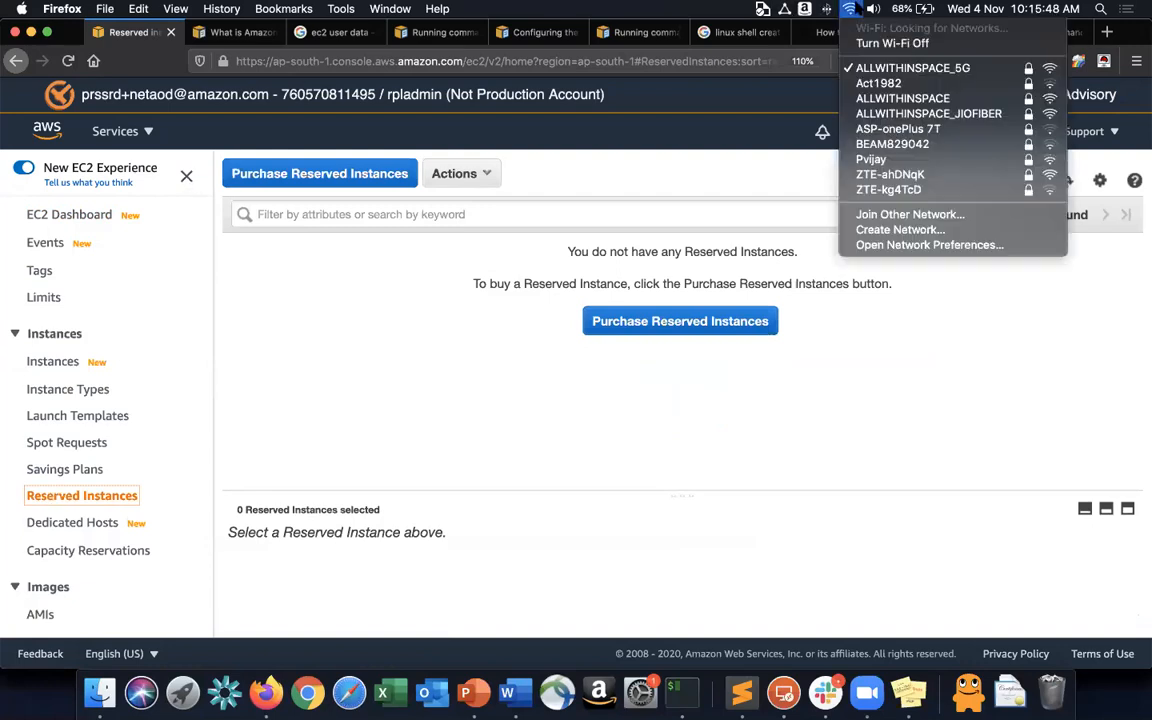
left_click(355, 316)
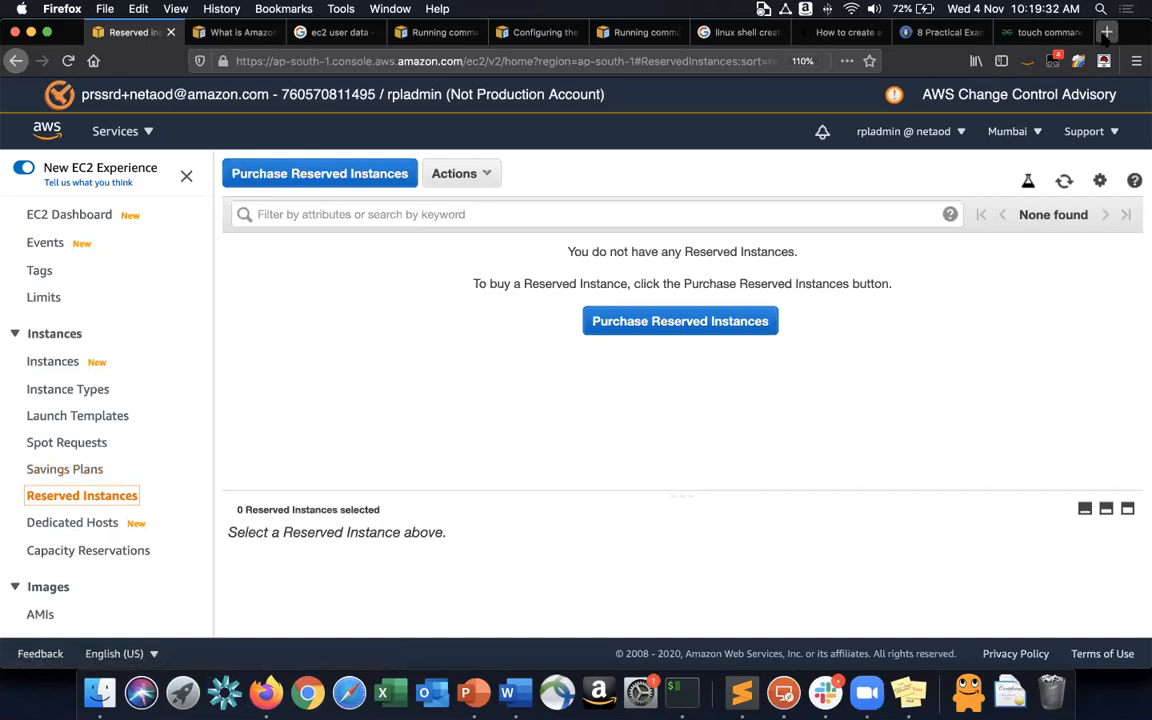
Search the web for "jio fiber" in a new tab and open the JioFiber site's prepaid plans comparison.
left_click(1106, 32)
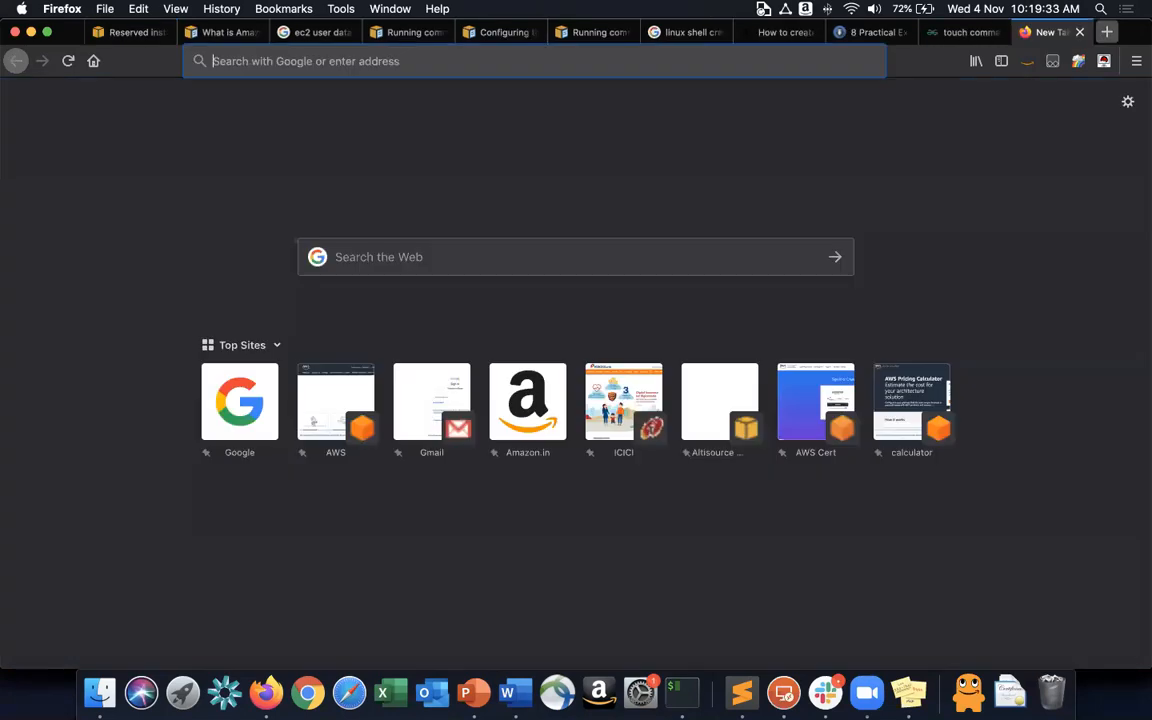
type("jio fiber")
key("Return")
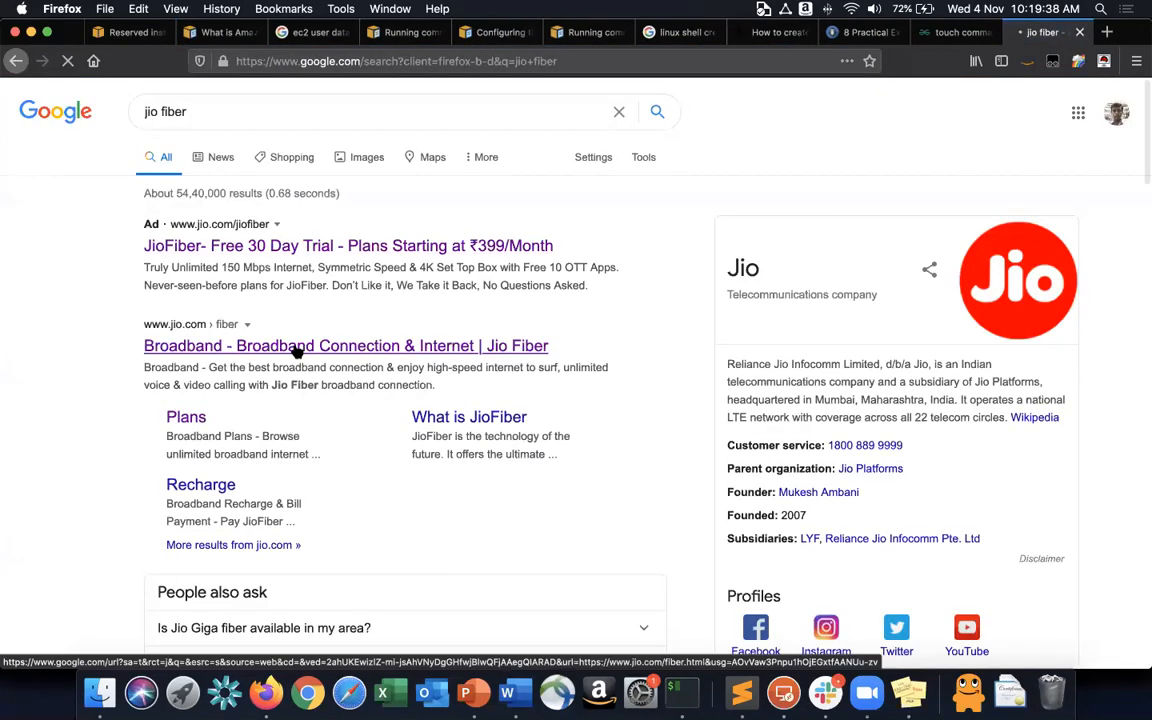
left_click(296, 348)
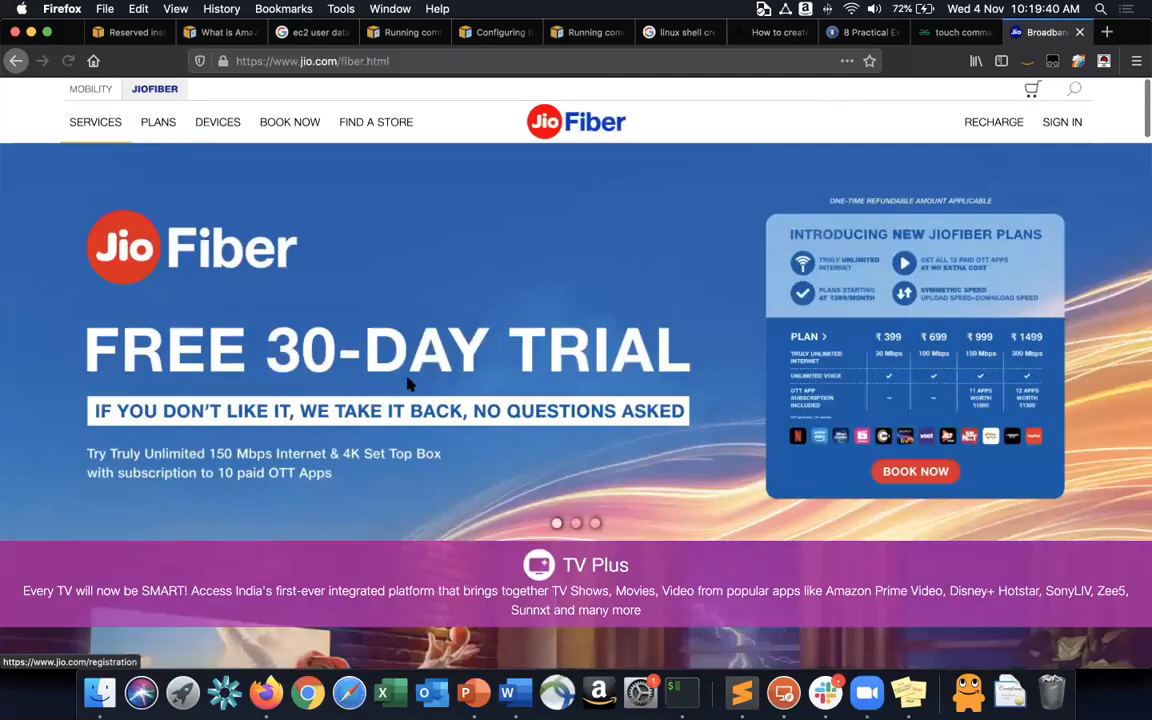
left_click(407, 383)
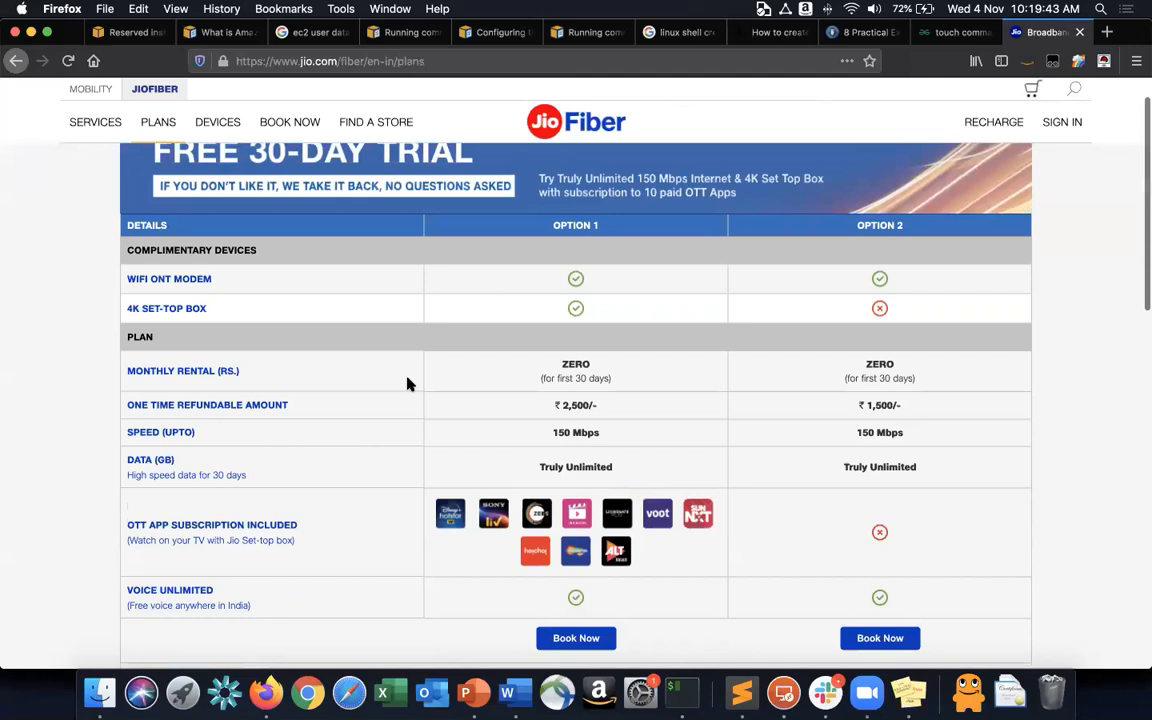
scroll(407, 383, "down", 5)
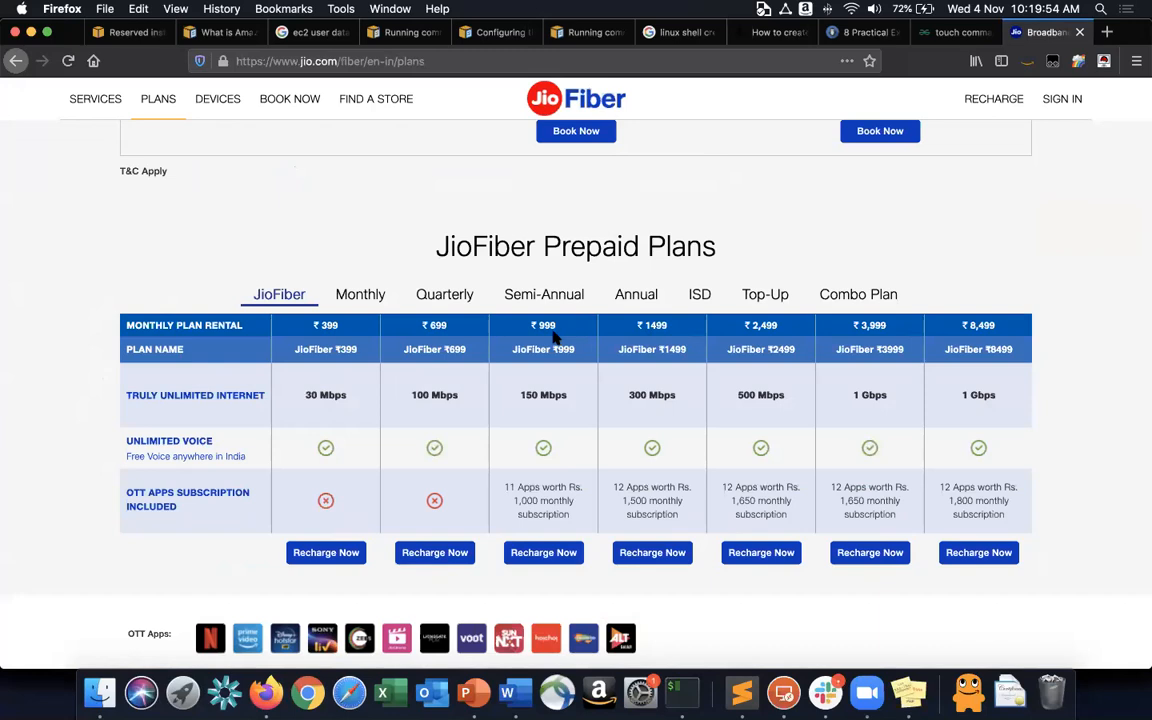
Compare the JioFiber Monthly, Quarterly, Semi-Annual and Annual prepaid plans, return to the main plans page and close the tab.
left_click(360, 294)
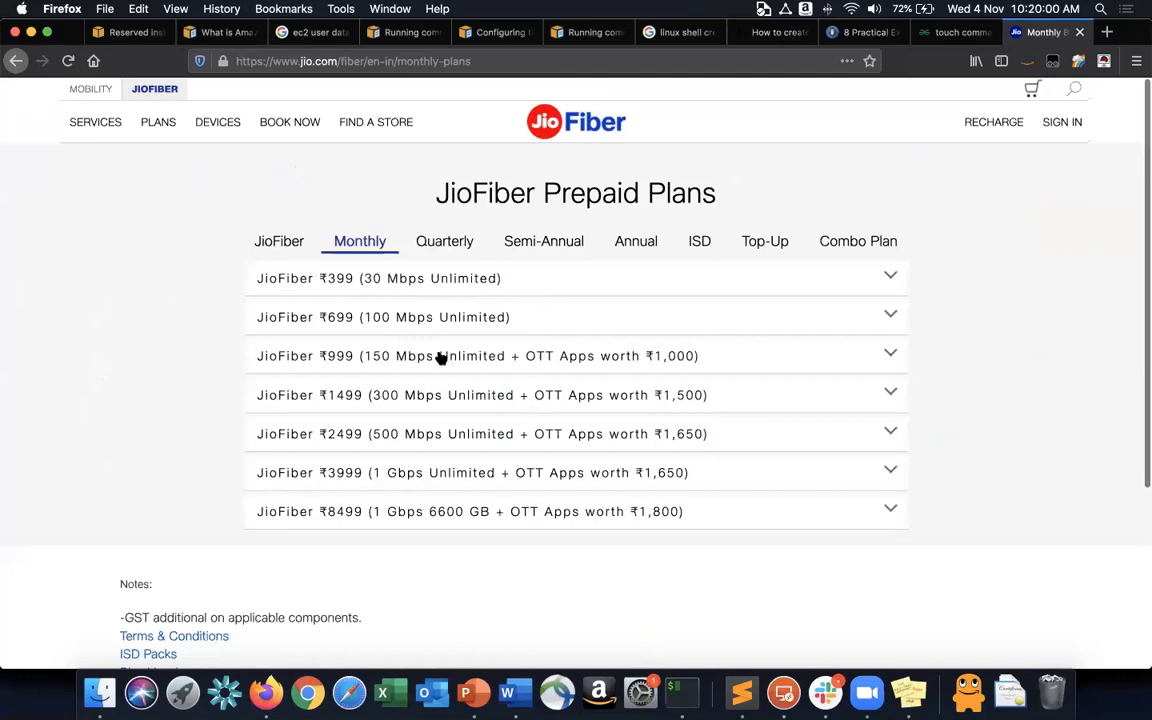
left_click(447, 243)
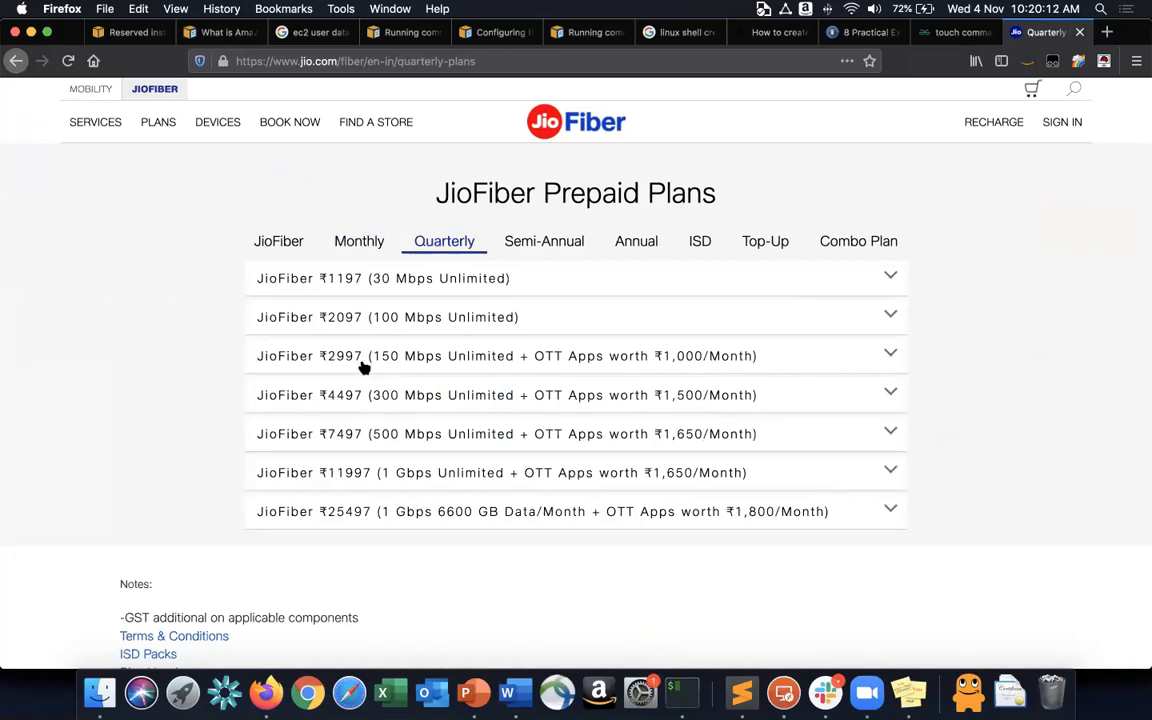
left_click(546, 253)
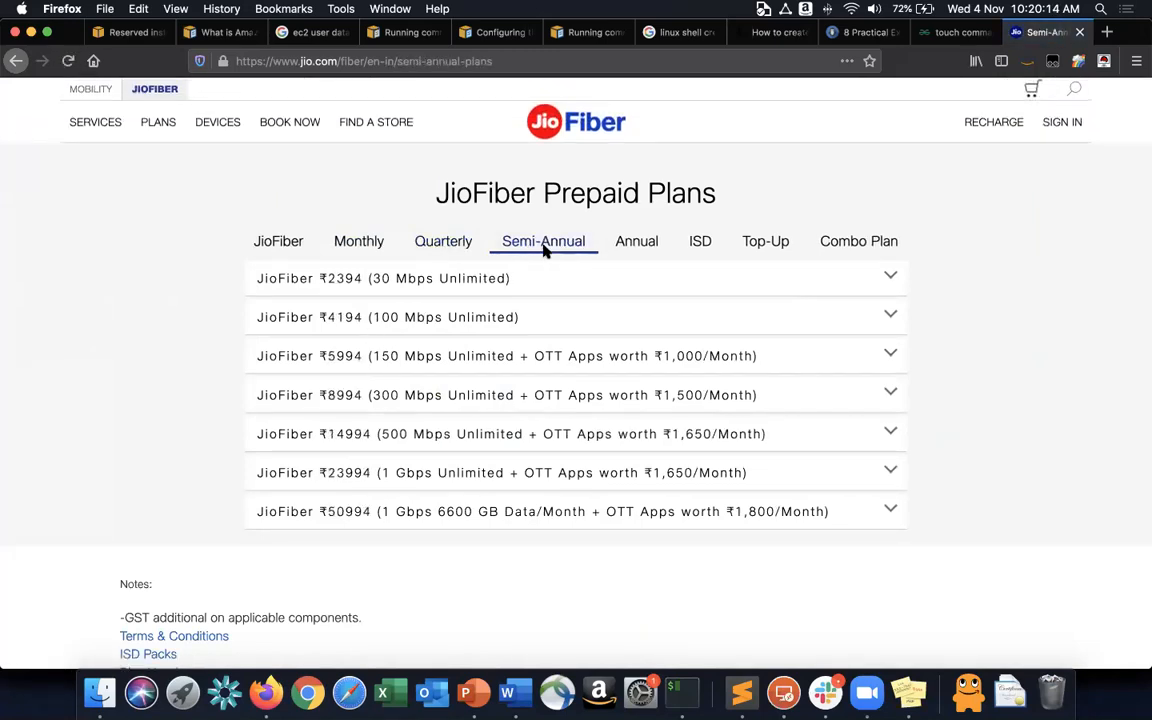
left_click(645, 243)
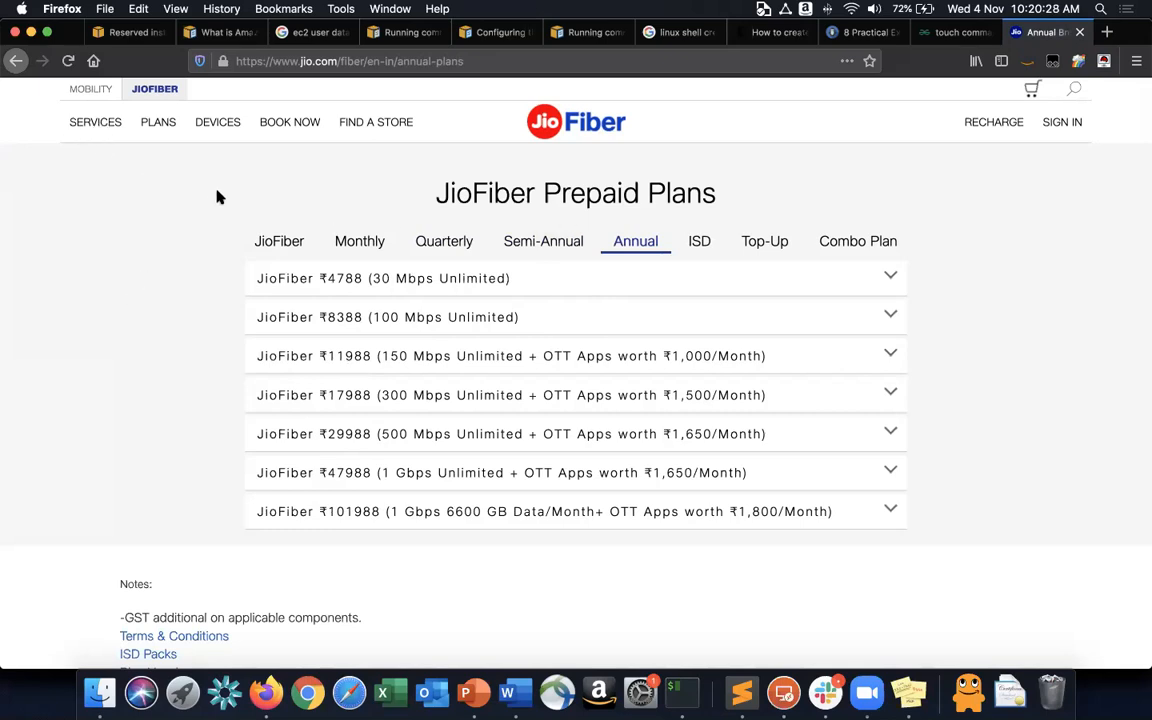
left_click(275, 240)
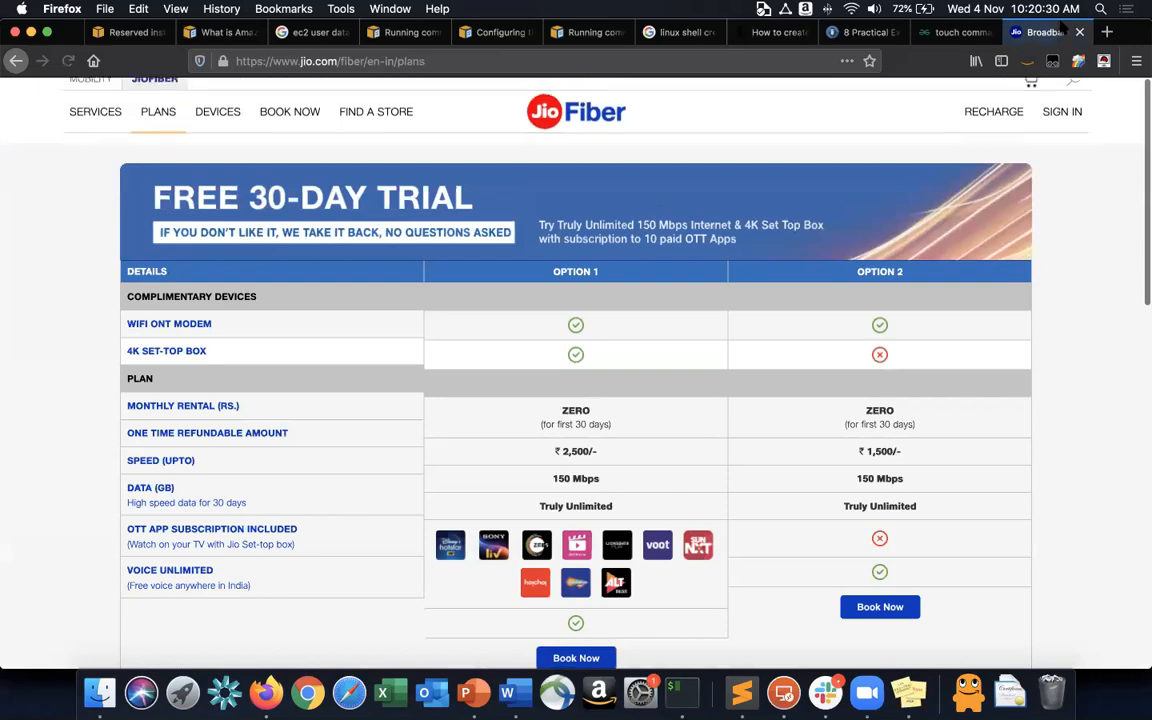
key("super+w")
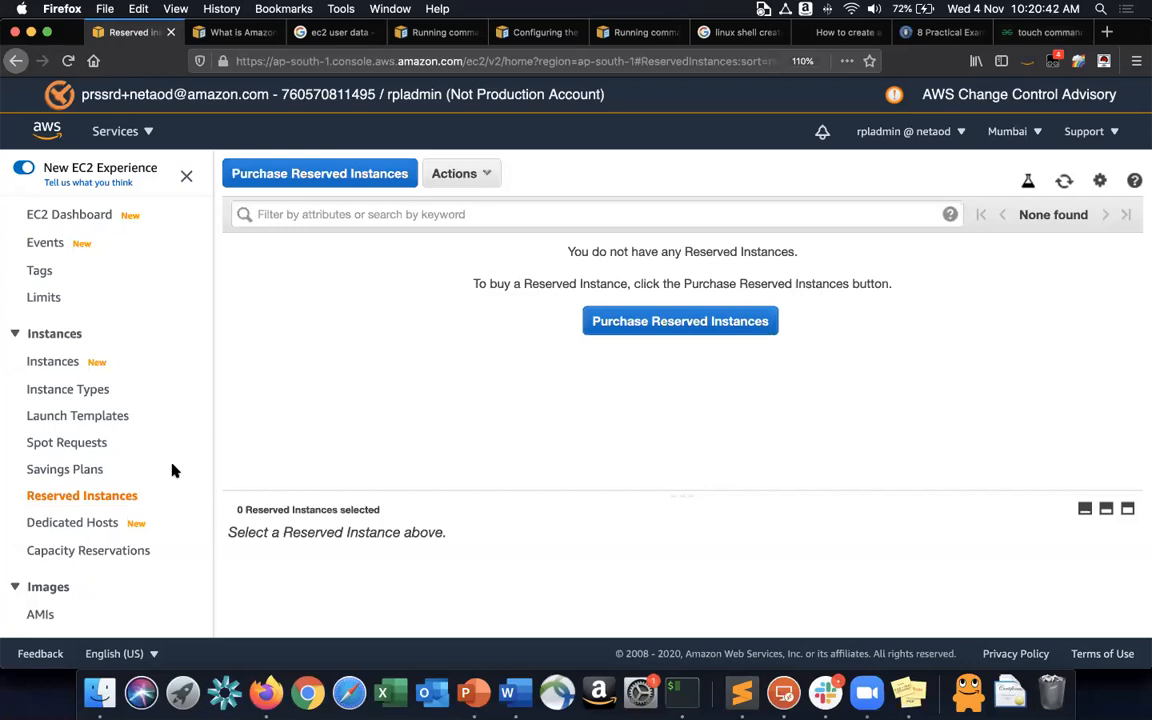
Open the Dedicated Hosts page and look through the remaining EC2 navigation sections down to Auto Scaling.
scroll(172, 470, "down", 3)
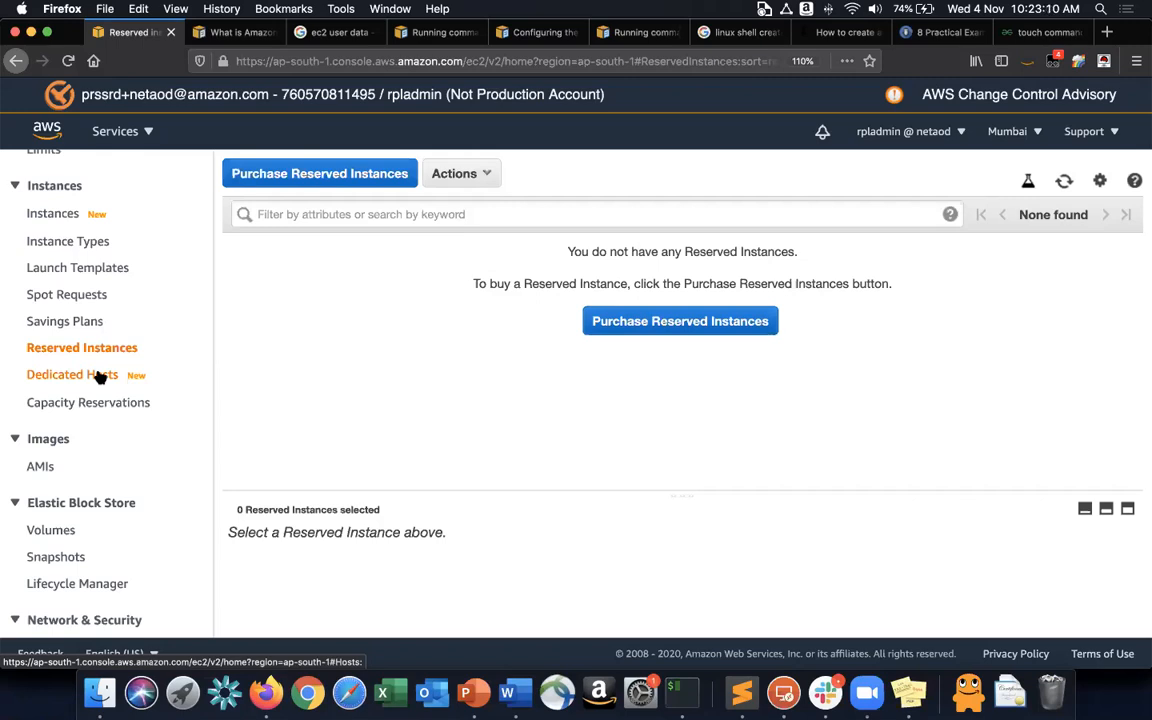
left_click(100, 376)
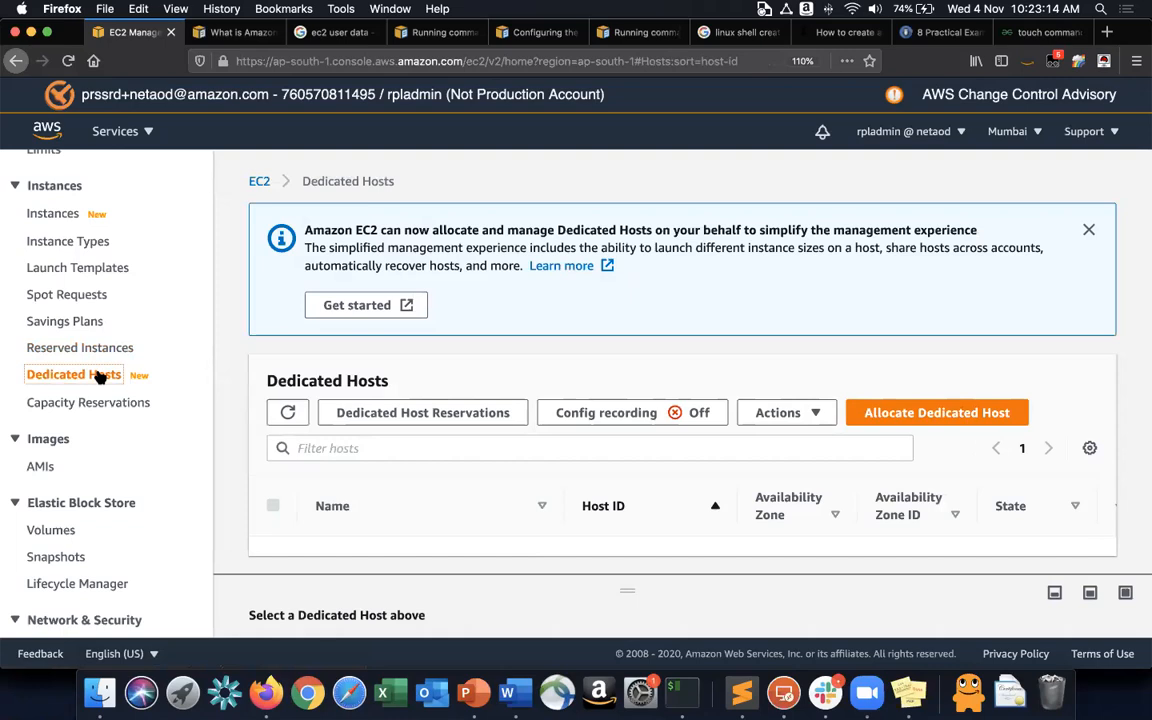
scroll(100, 376, "down", 6)
scroll(99, 370, "down", 2)
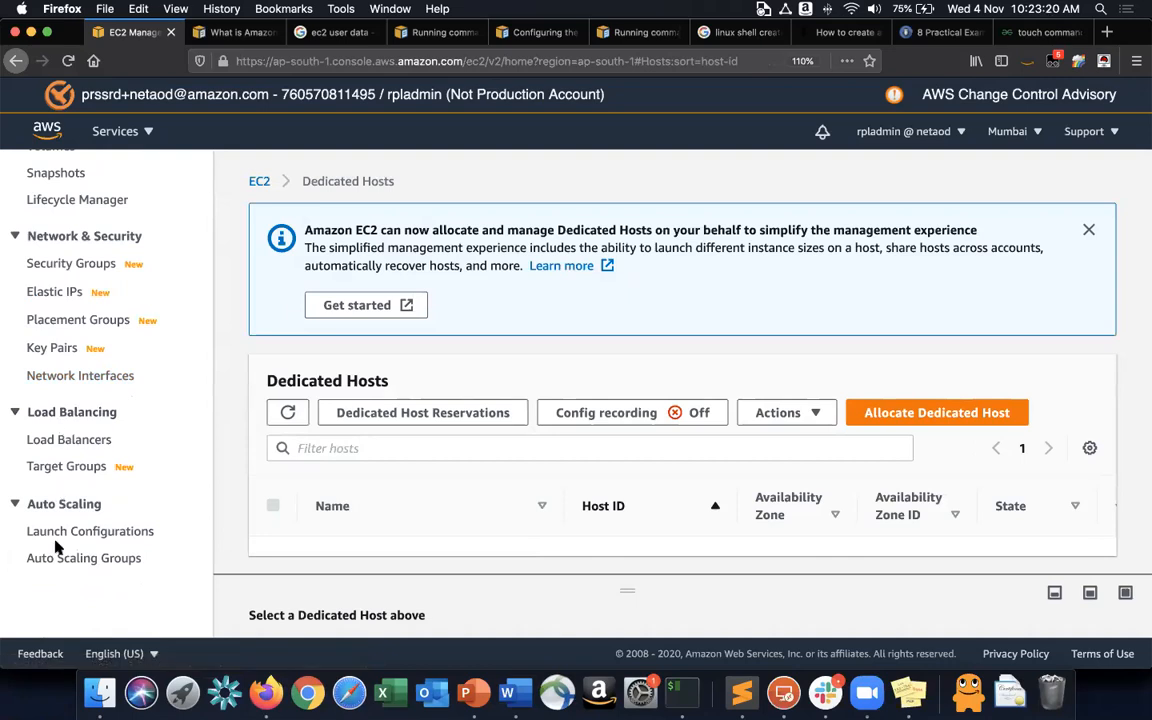
scroll(100, 500, "up", 10)
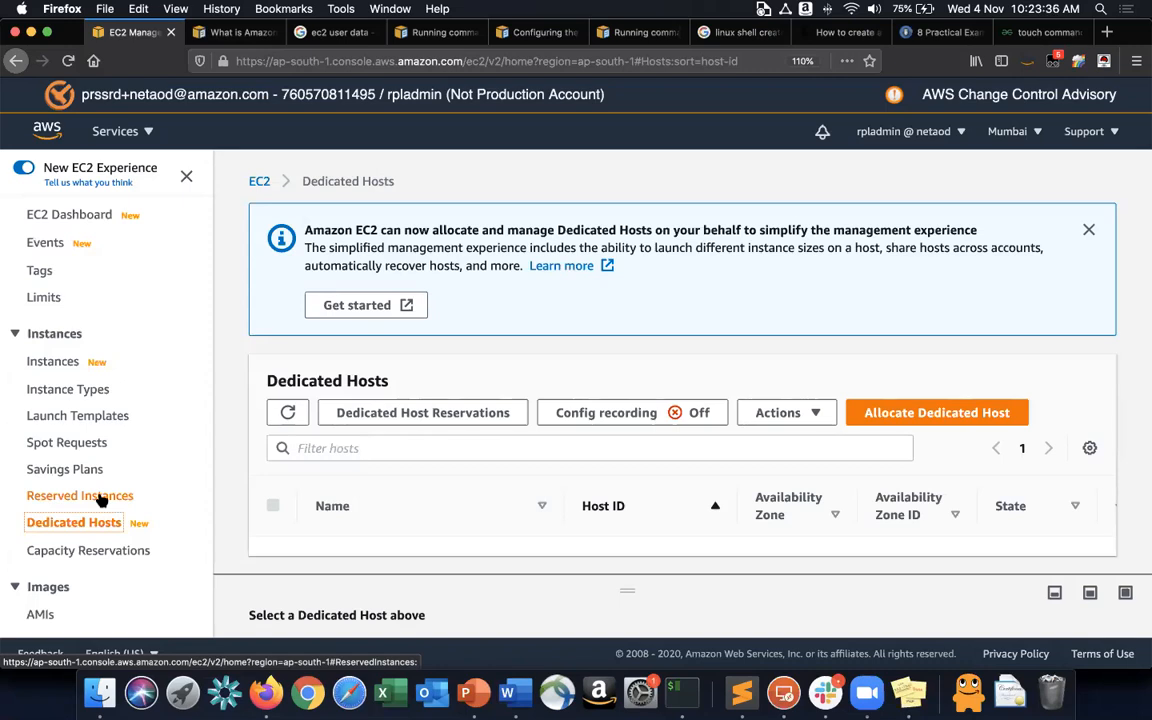
scroll(101, 500, "down", 10)
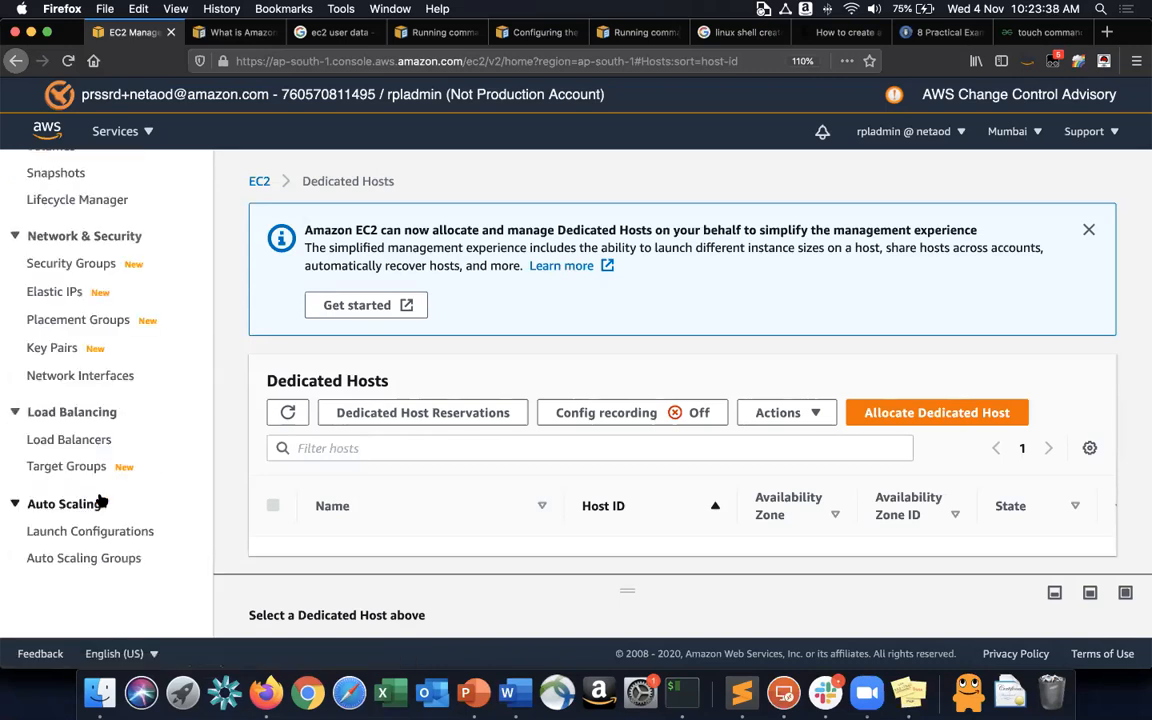
scroll(101, 500, "up", 10)
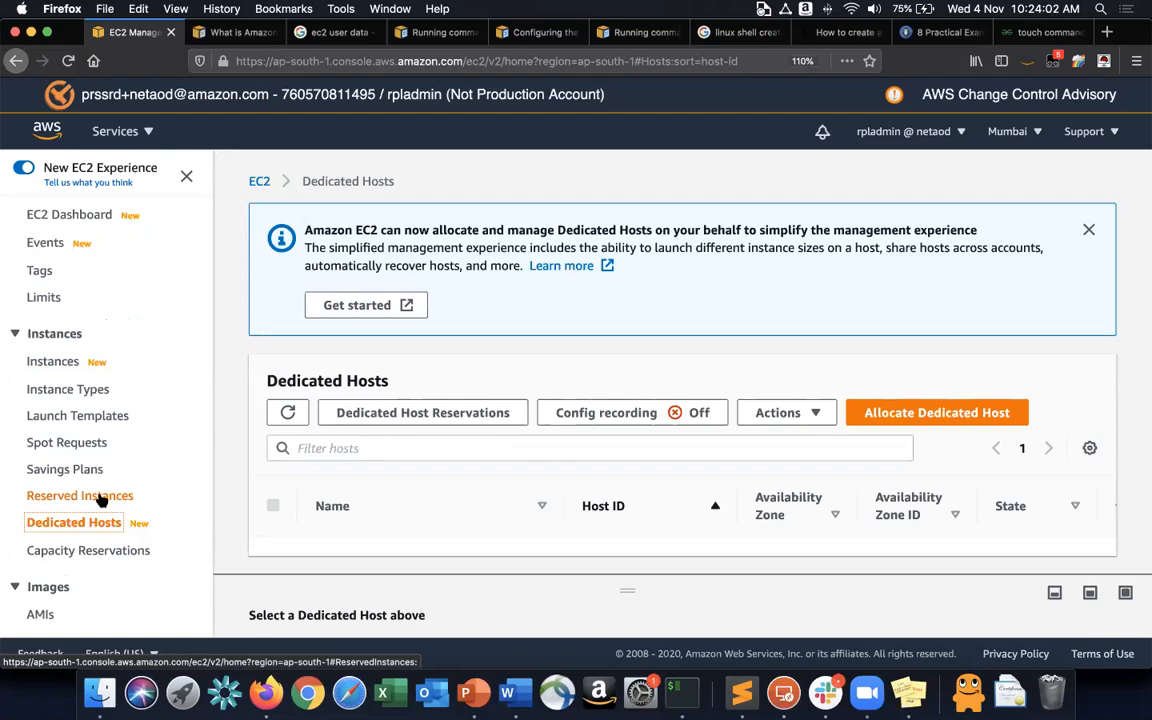
Switch to Word, return to the title of the 03-Nov-Assignment document and bring up its file commands.
left_click(517, 692)
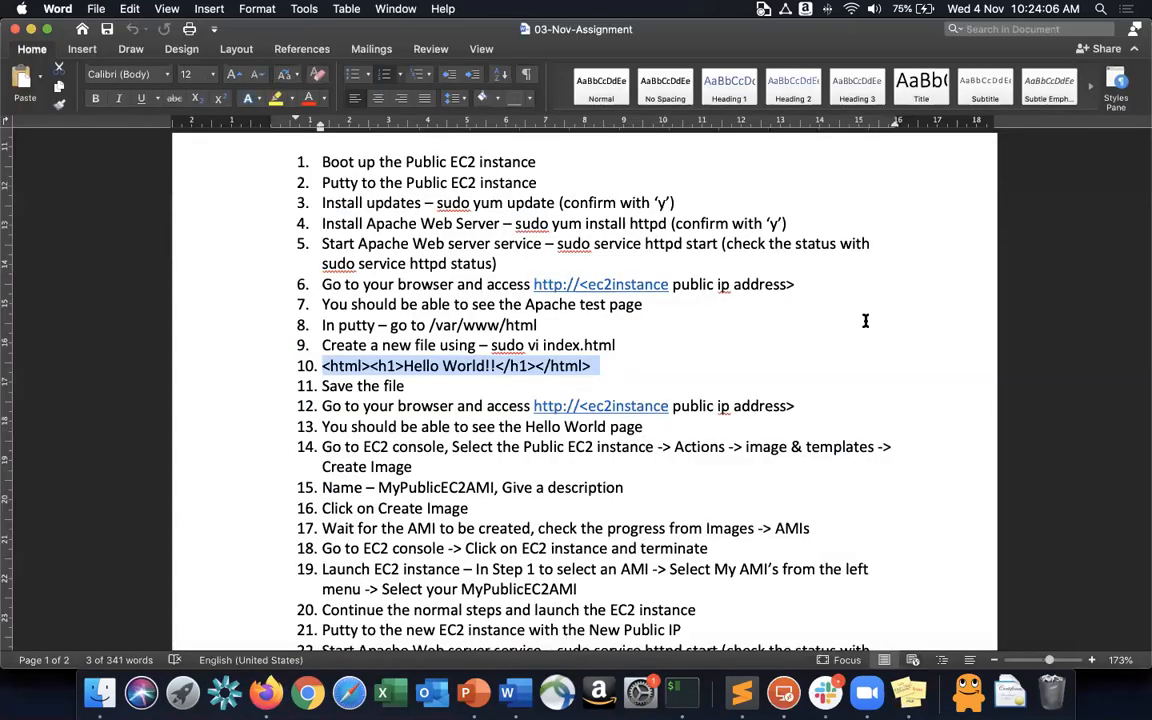
scroll(865, 321, "up", 10)
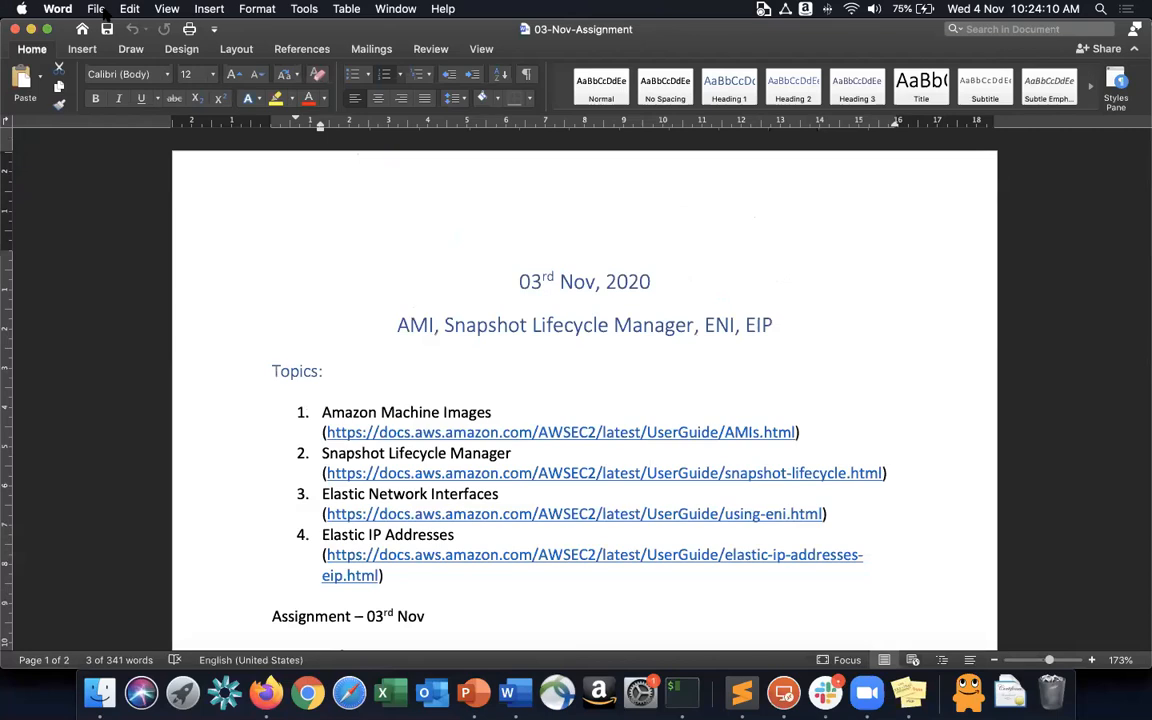
left_click(96, 9)
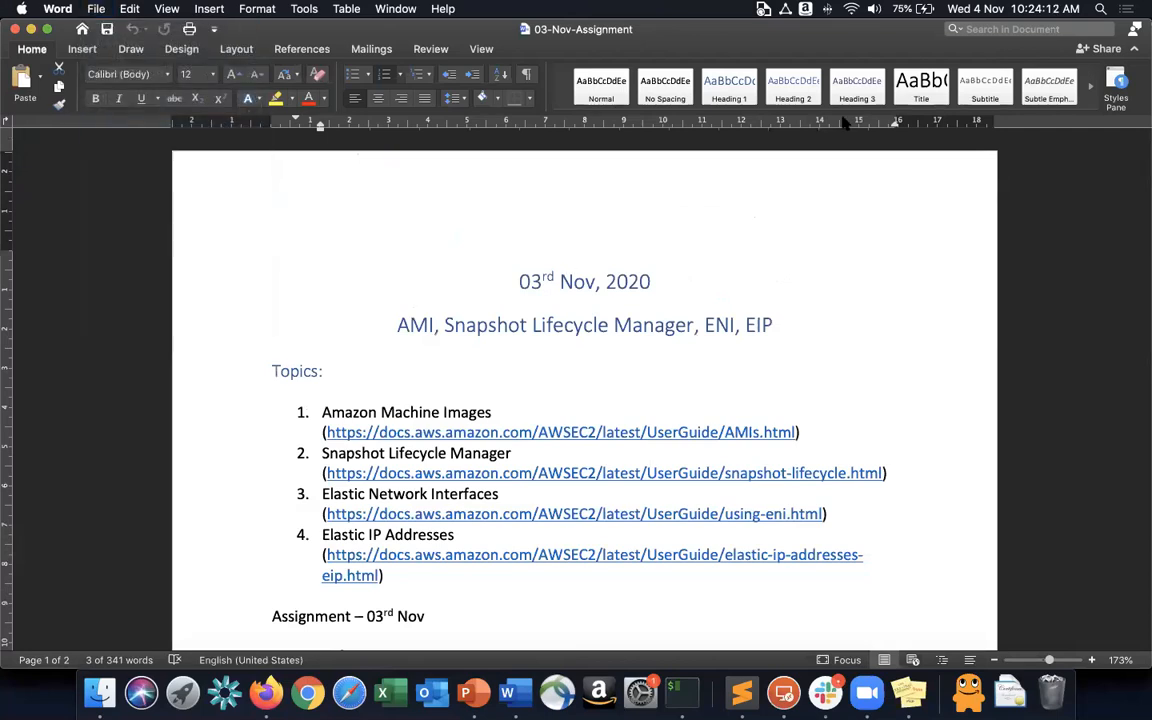
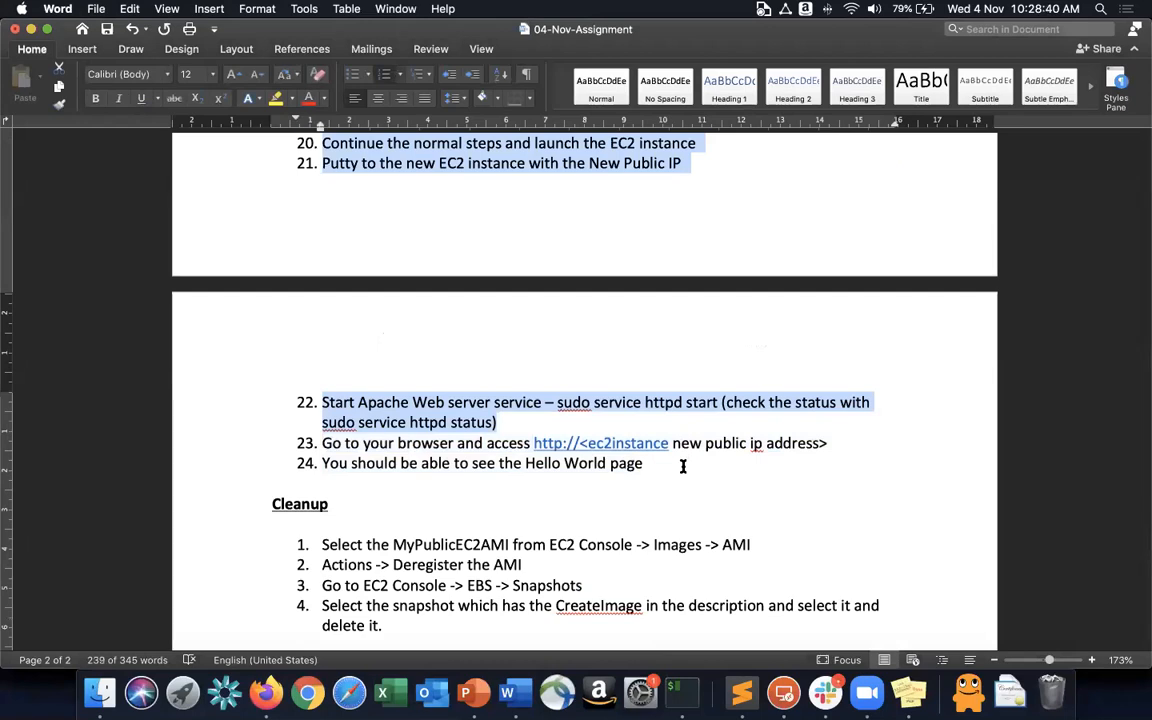
Replace the selected assignment steps with a first step reading "Provision a new EC2 instance – Amazon Linux 2 AMI" and start another list item.
type("Provi")
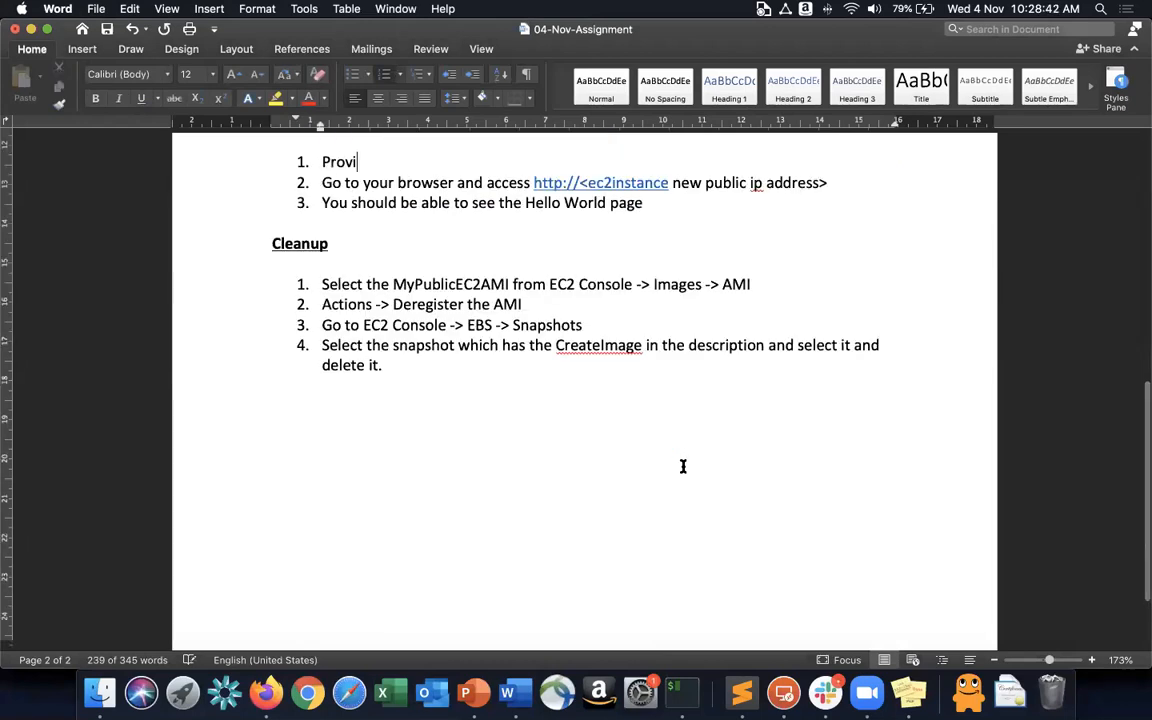
type("sion a new EC")
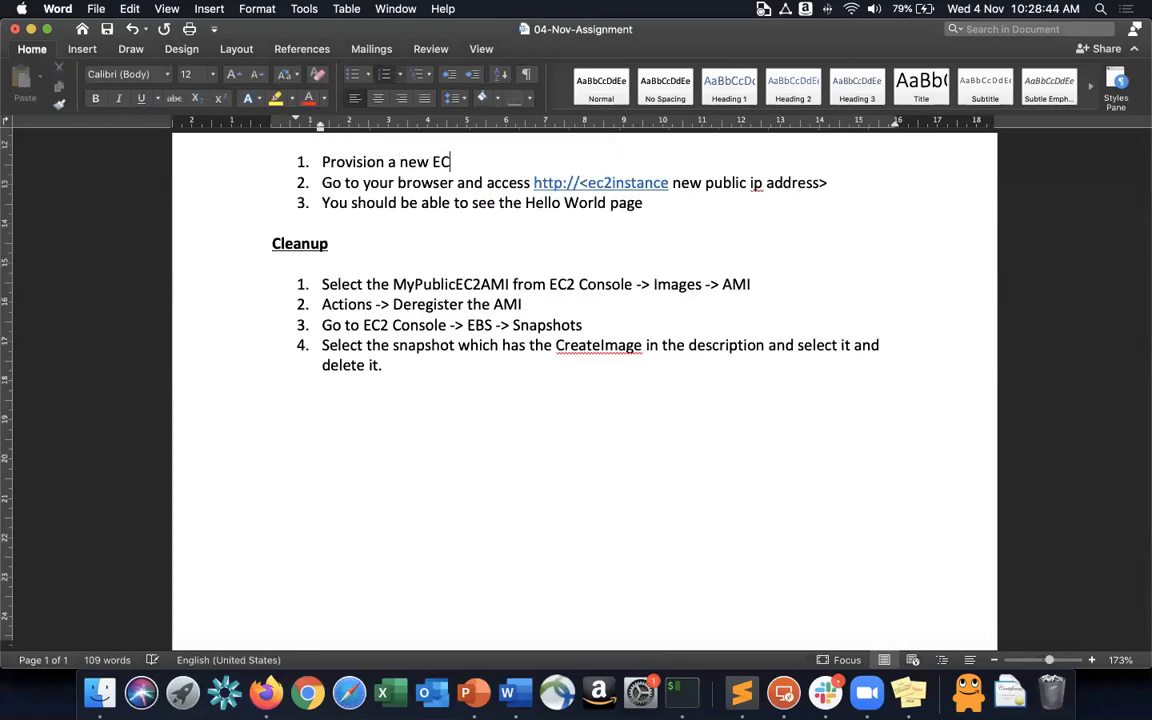
type("2 instance - Ama")
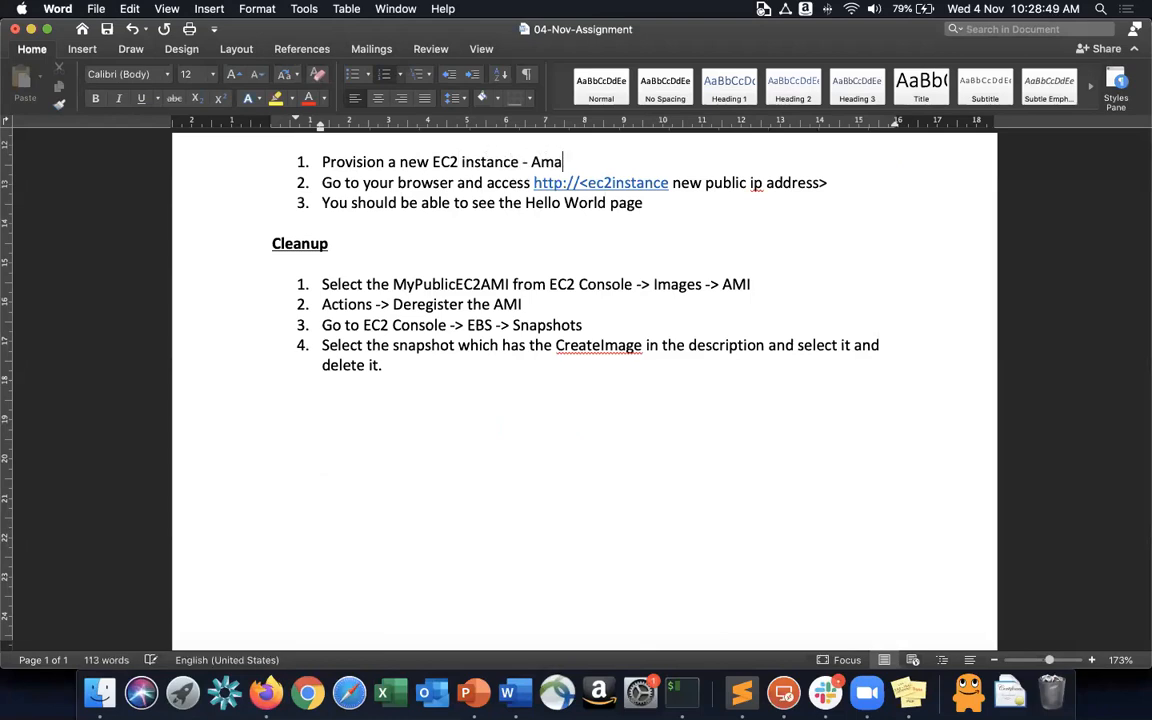
type("zon Linux 2 AMI")
key("Return")
Write the second assignment step as "In step 2 – Go to the user data section".
type("In steo")
key("BackSpace")
type("p 2 -")
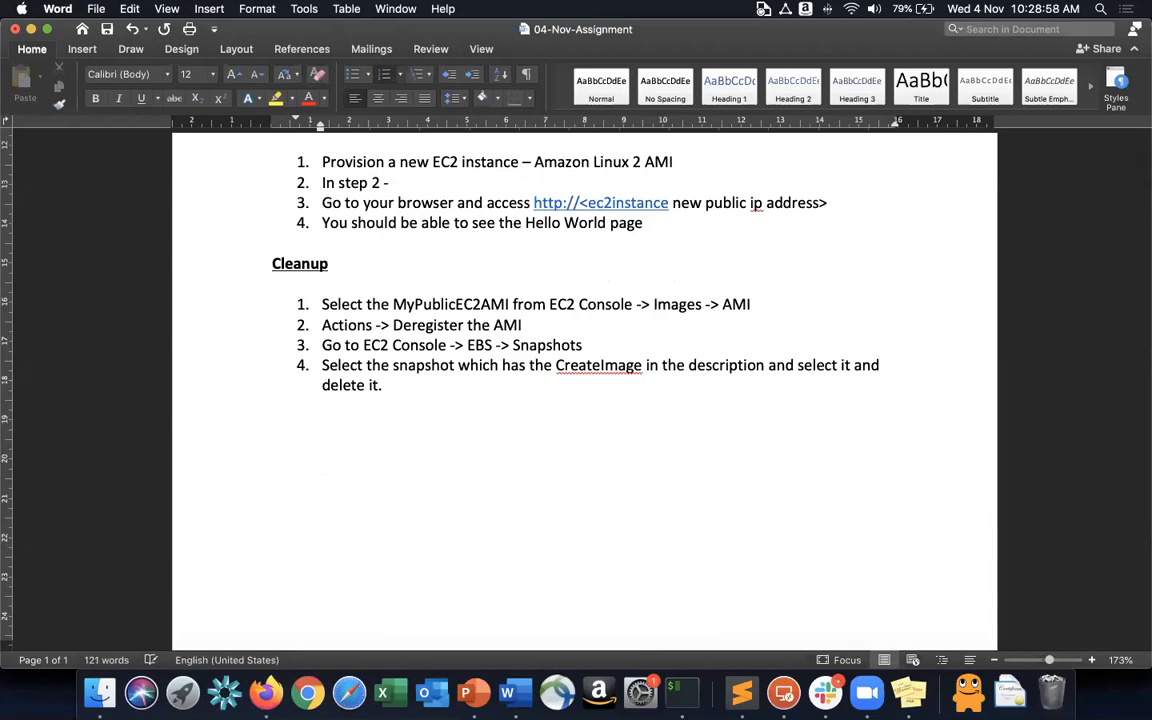
type(" Go to the user")
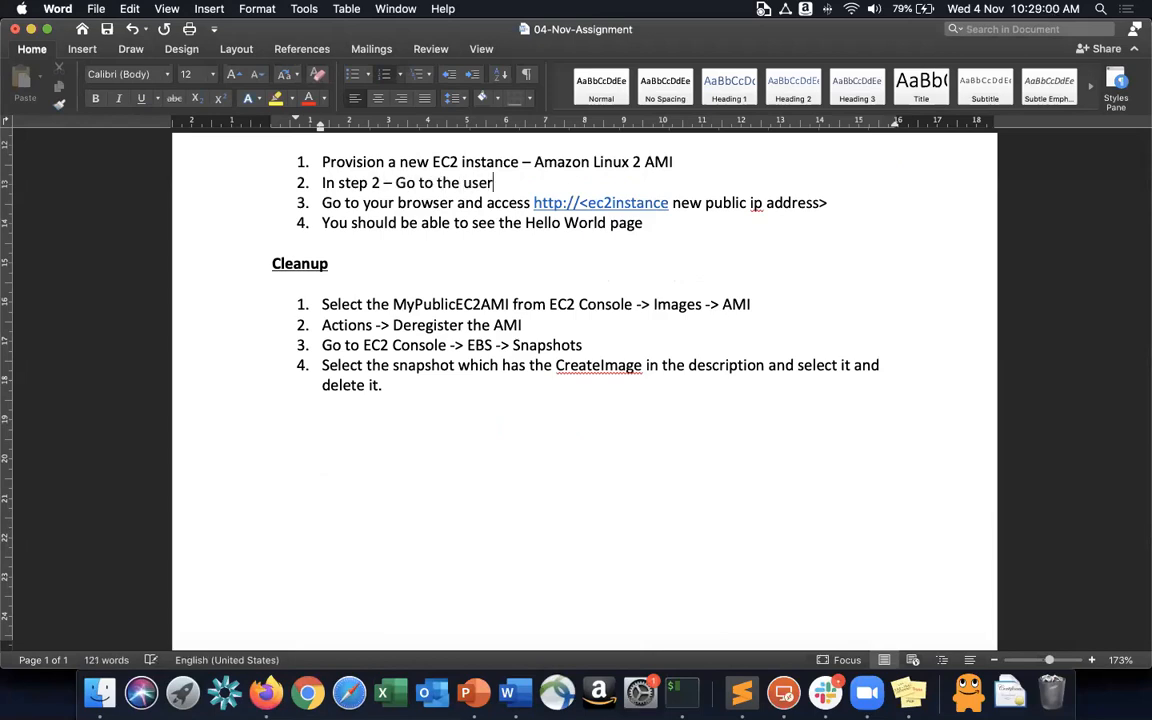
type(" data sec")
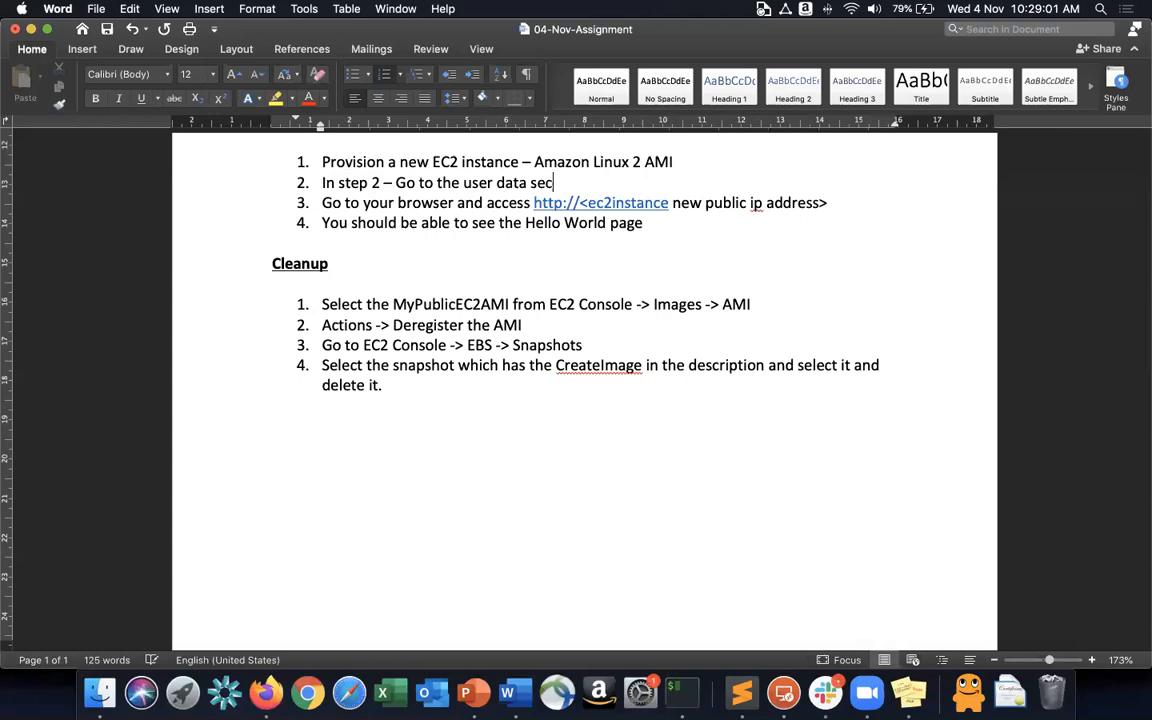
type("tion")
Add "public" before EC2 instance in the first assignment step and complete the second step with ", input the following script".
left_click(432, 162)
type("public")
left_click(591, 184)
type(", input the ")
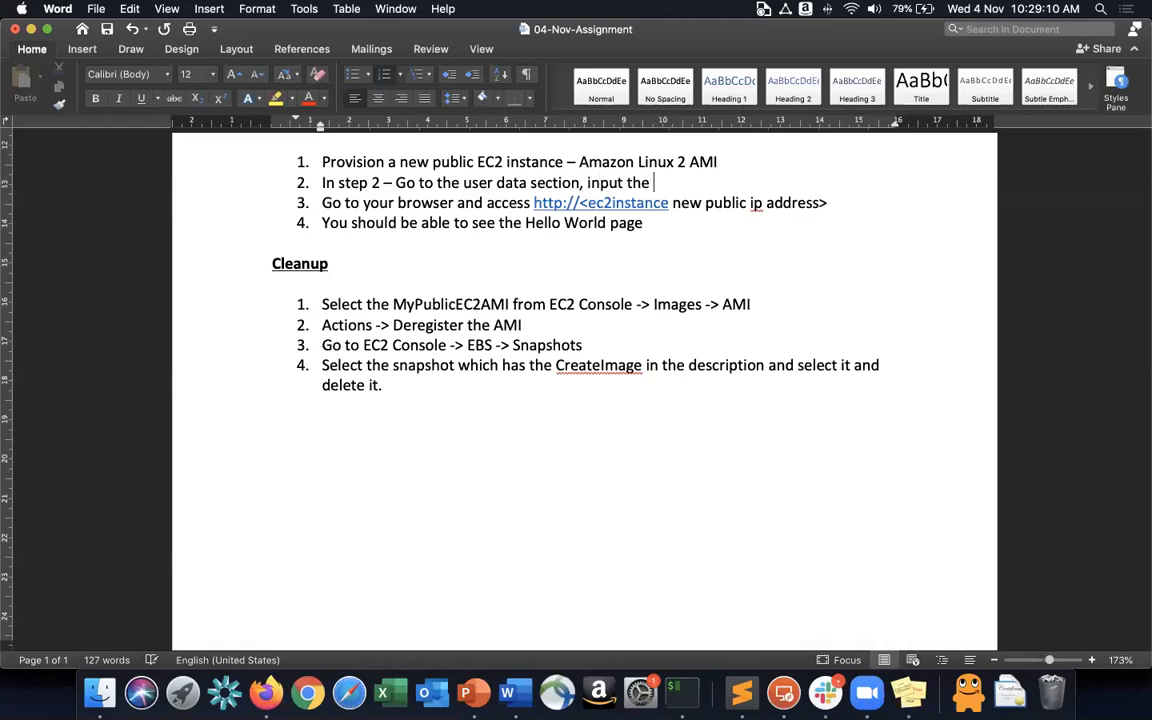
type("following ")
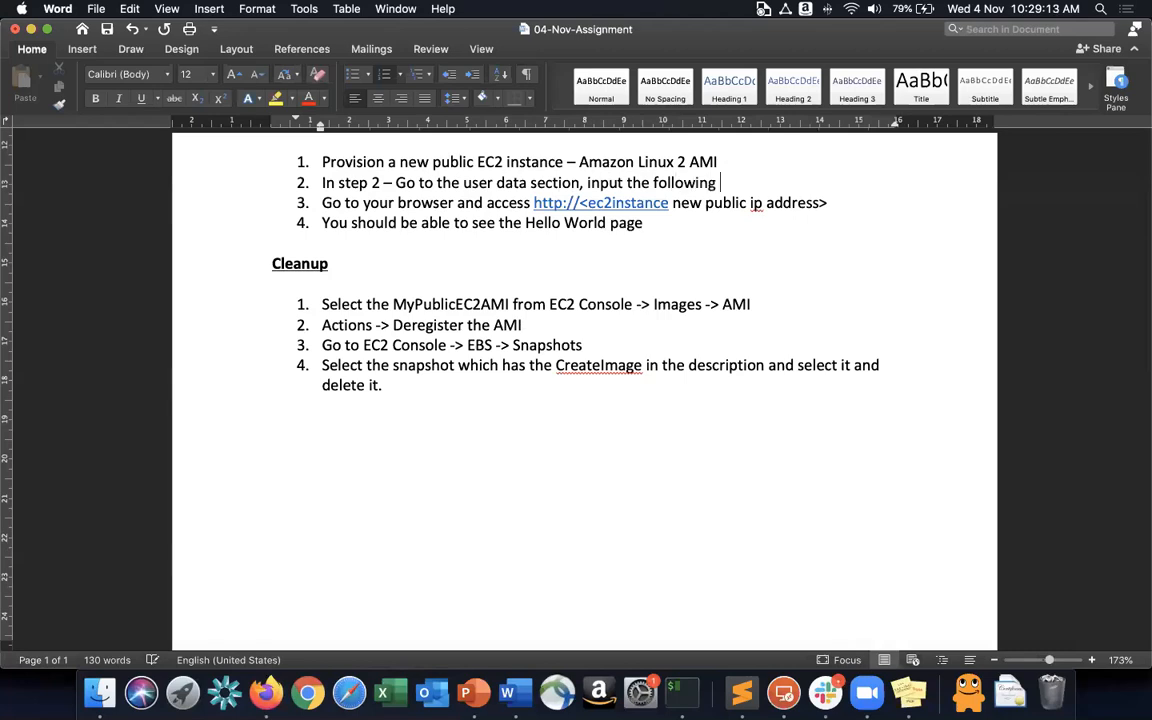
type("script")
Copy the httpd bash script from Sublime Text and paste it in Word below the second step with blank lines around it.
key("Return")
key("Return")
key("Return")
key("Up")
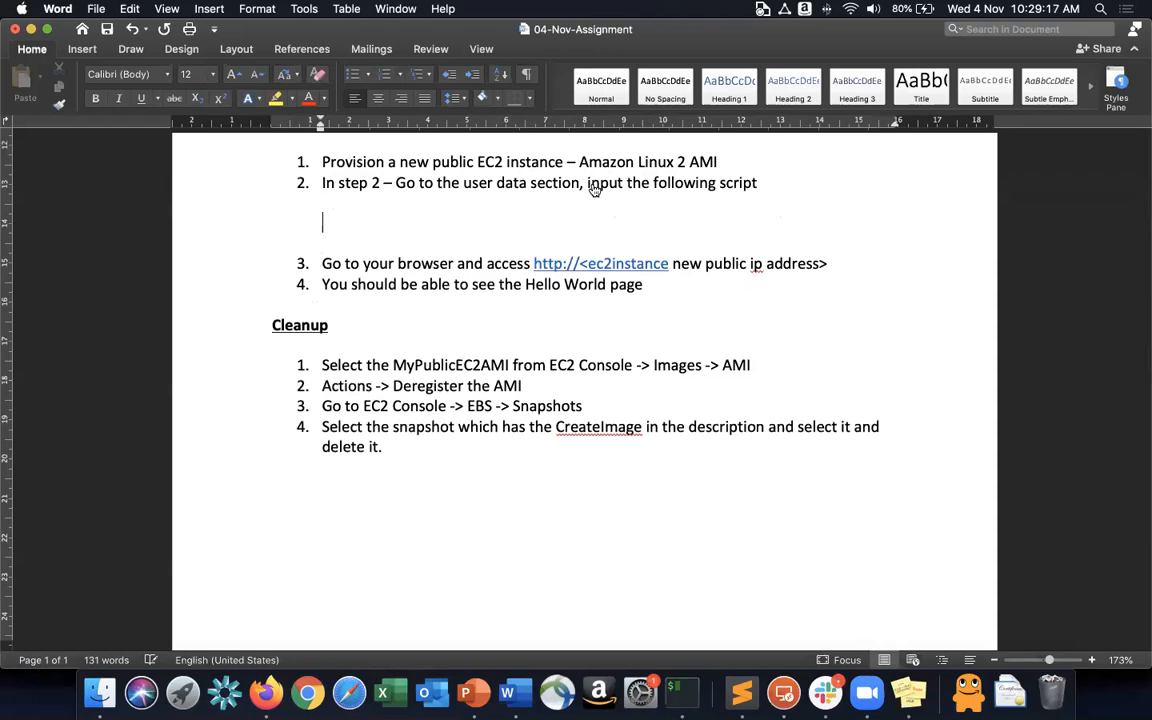
key("super+Tab")
key("super+Tab")
key("super+Tab")
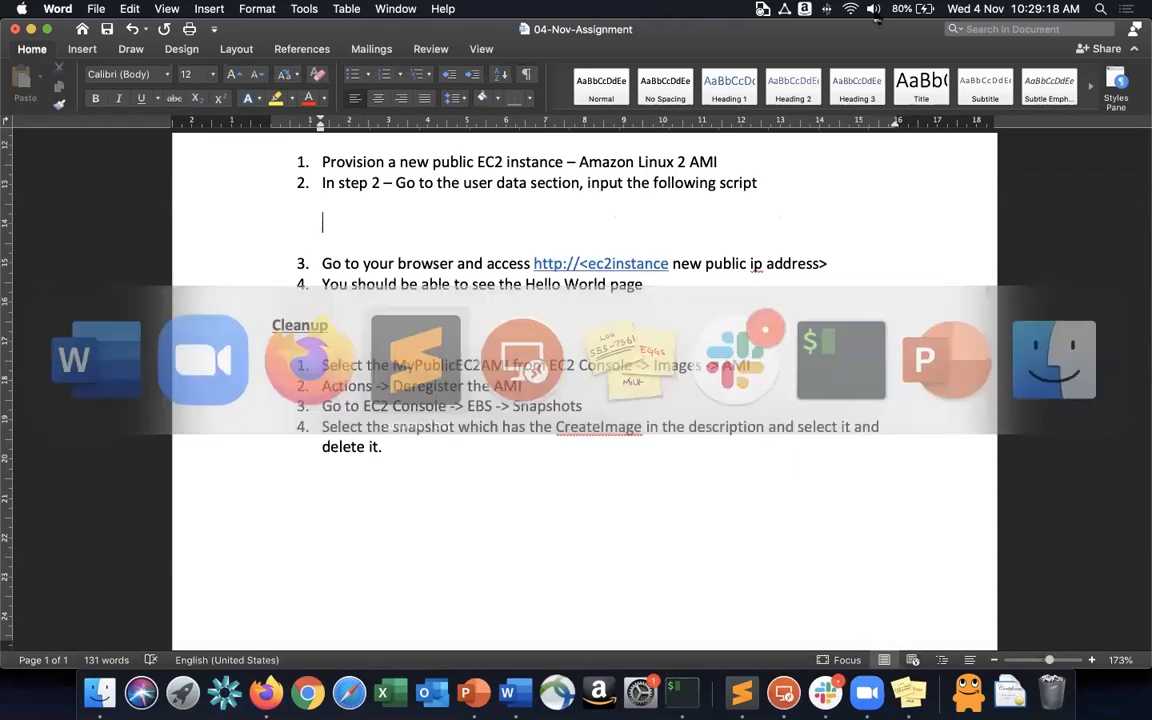
key("super+shift+bracketleft")
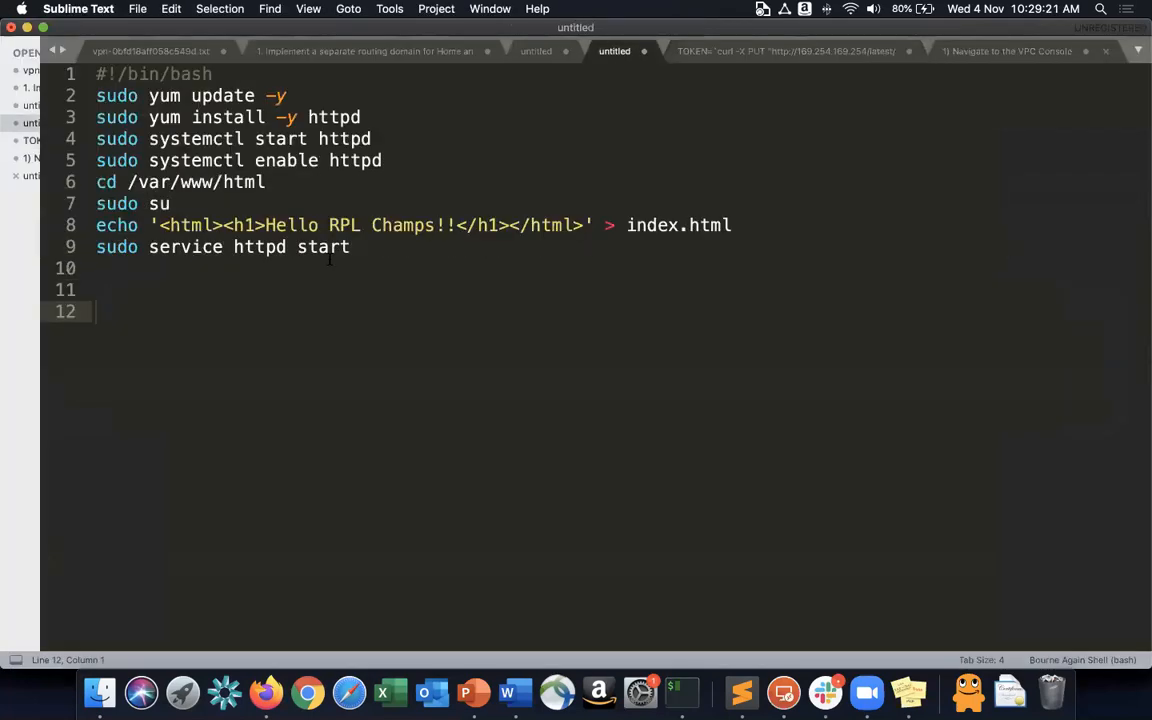
left_click_drag(352, 248, 88, 58)
key("super+c")
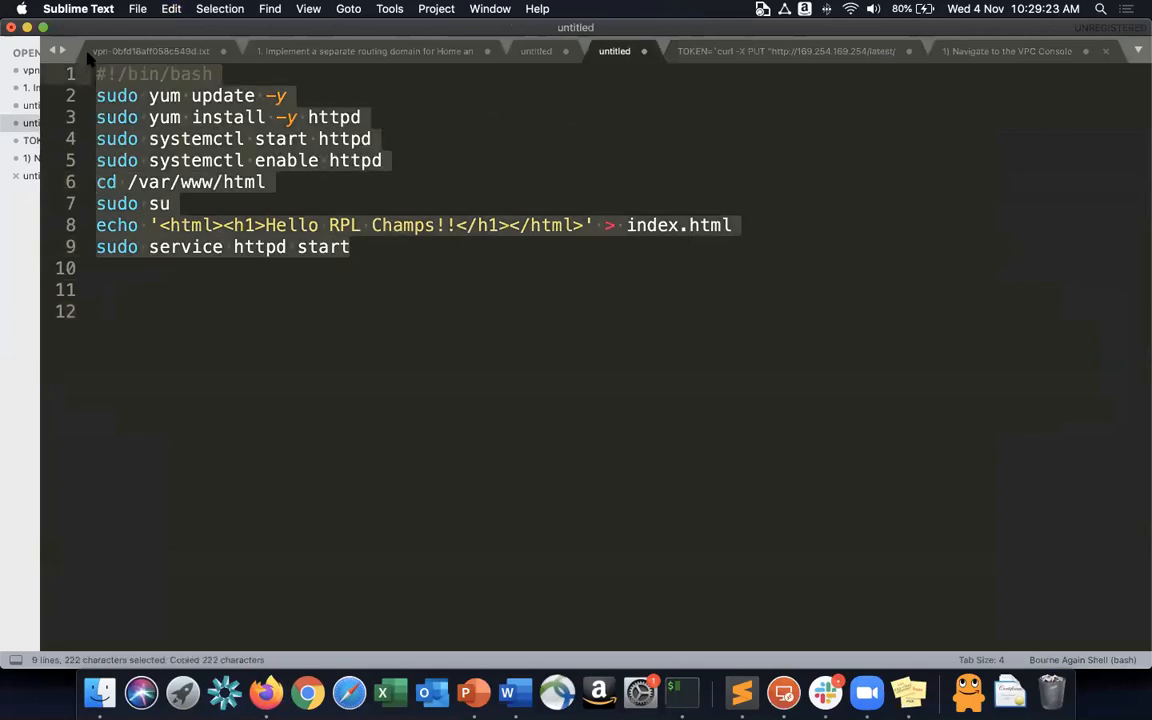
key("super+Tab")
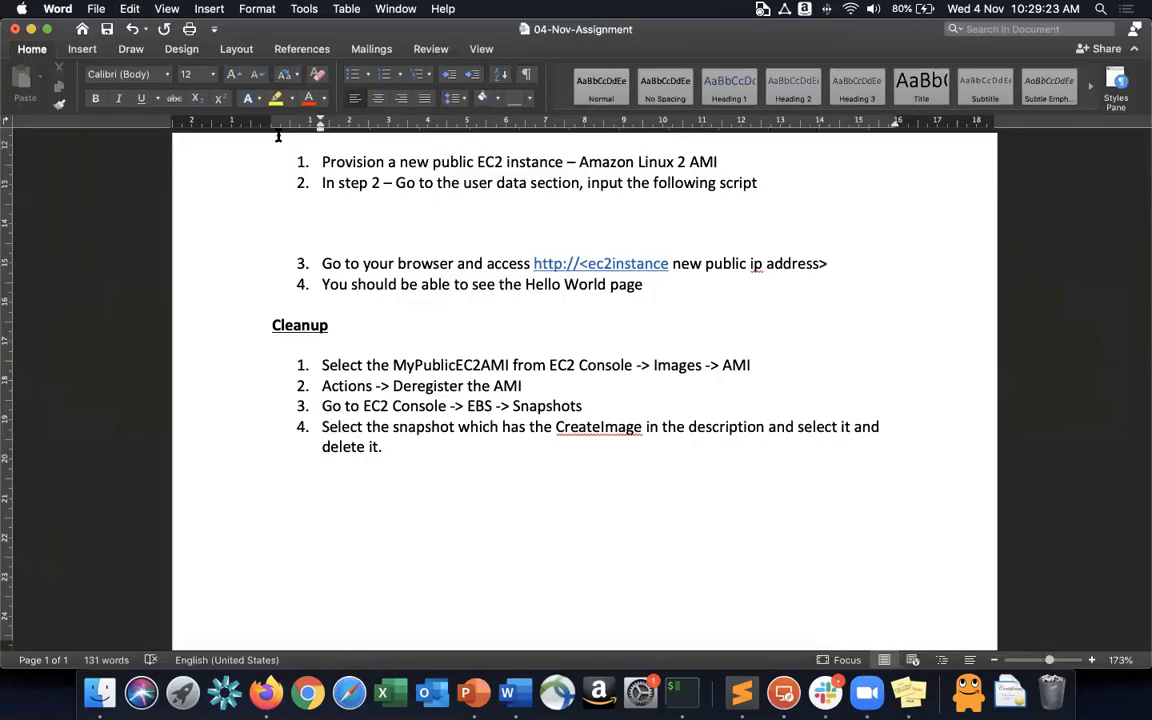
key("super+v")
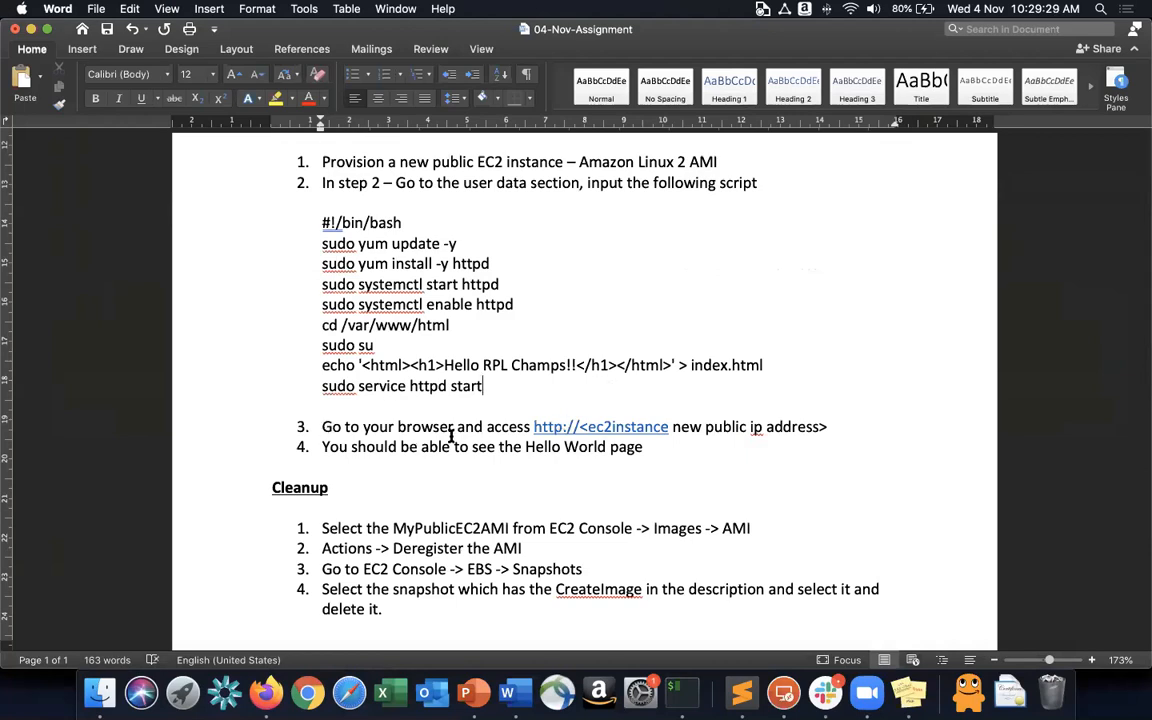
Add a list item reading "Launch the instance" between the script and the browser access step.
key("Return")
key("Up")
type("Launch the insyanc")
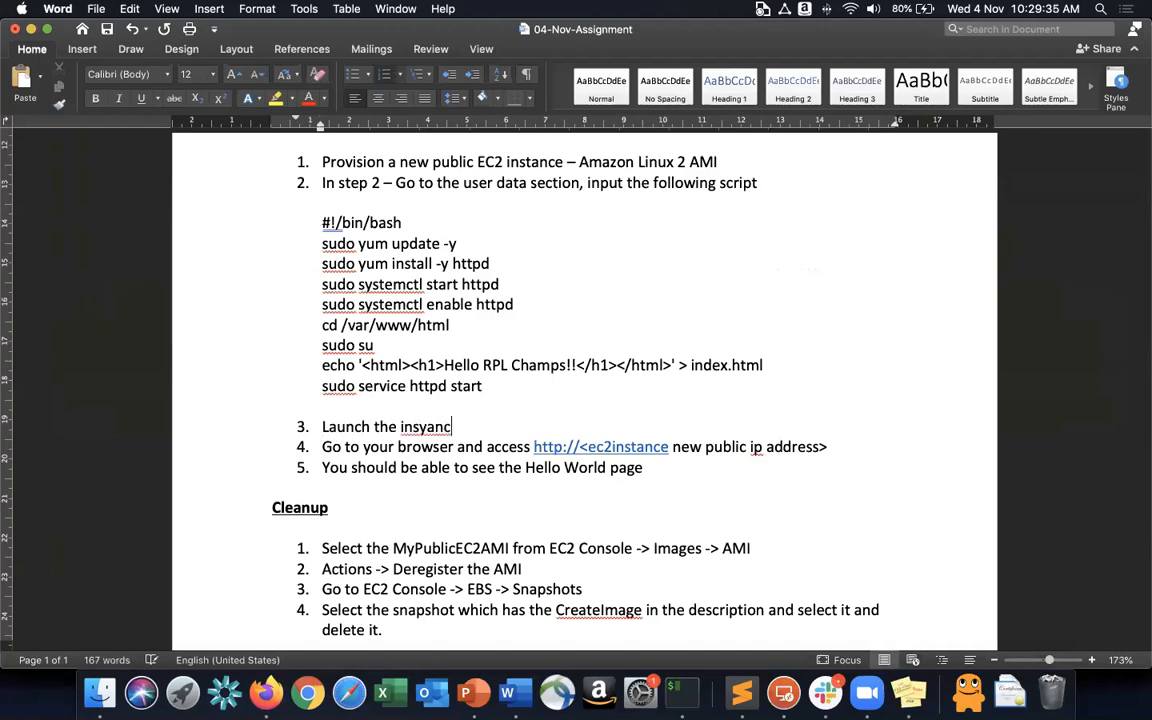
key("BackSpace")
key("BackSpace")
key("BackSpace")
key("BackSpace")
type("tance")
Insert a list item above "Launch the instance" that begins with "Ensure you select".
key("Home")
key("Return")
key("Up")
type("Seelcyt t")
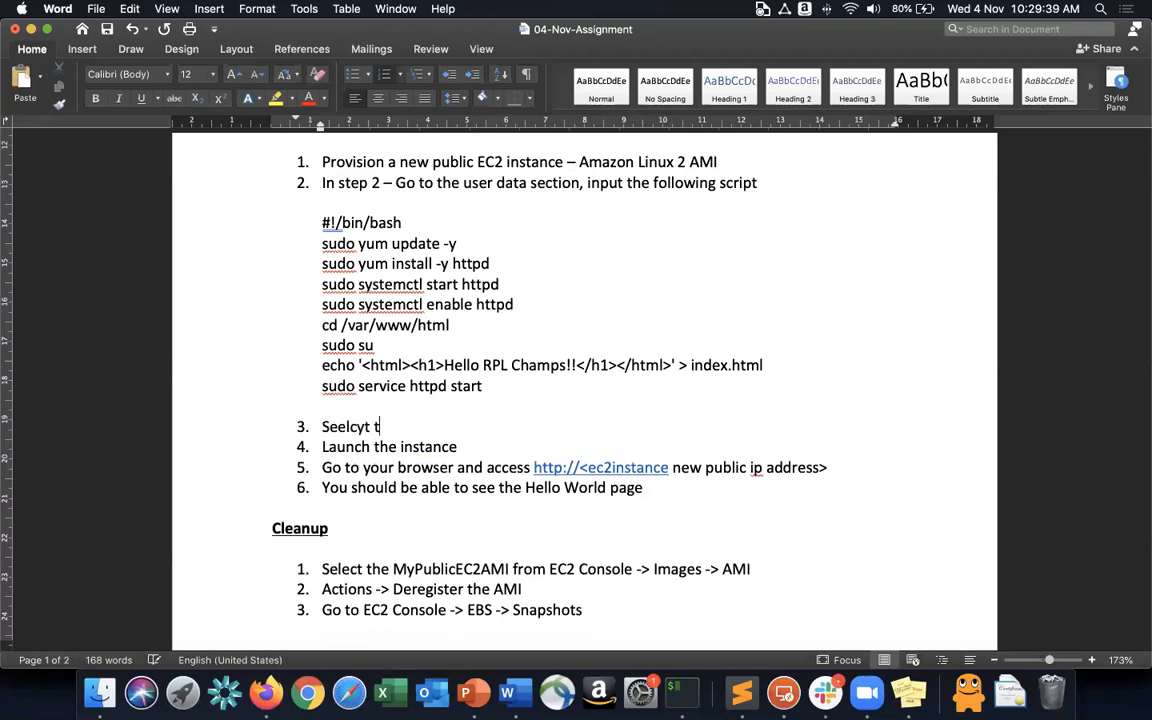
key("BackSpace")
key("BackSpace")
key("BackSpace")
key("BackSpace")
key("BackSpace")
key("BackSpace")
key("BackSpace")
type("lect t")
key("Home")
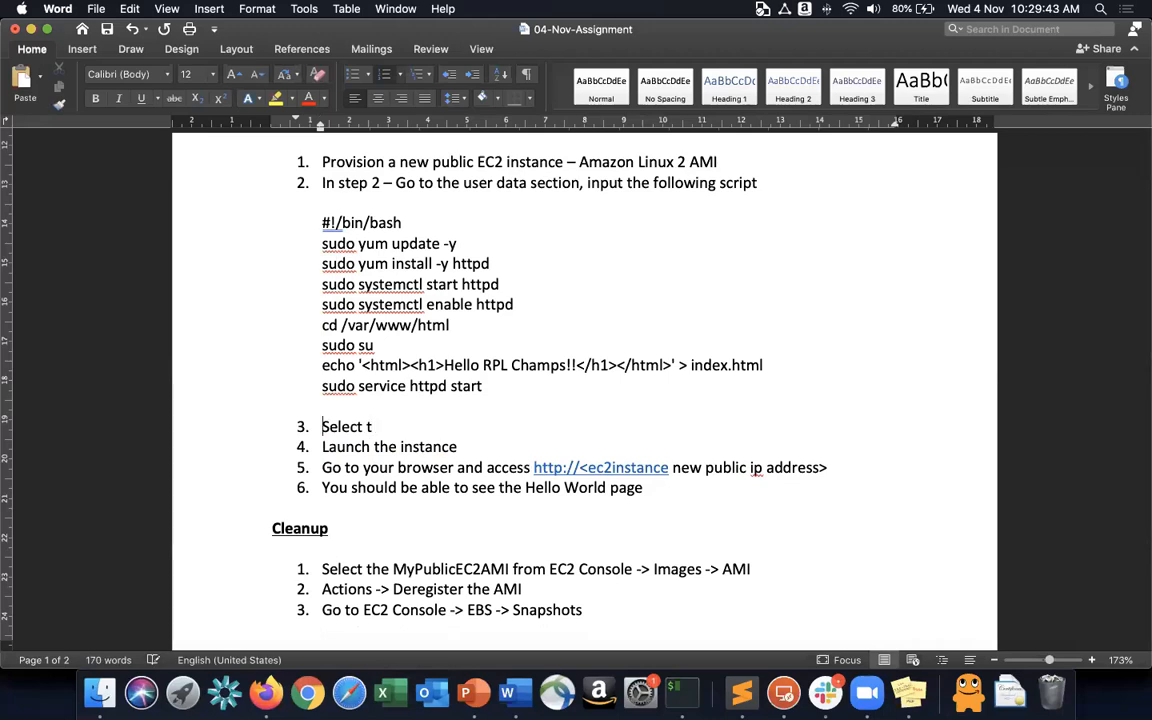
type("Ensure you")
key("shift+Right")
type("s")
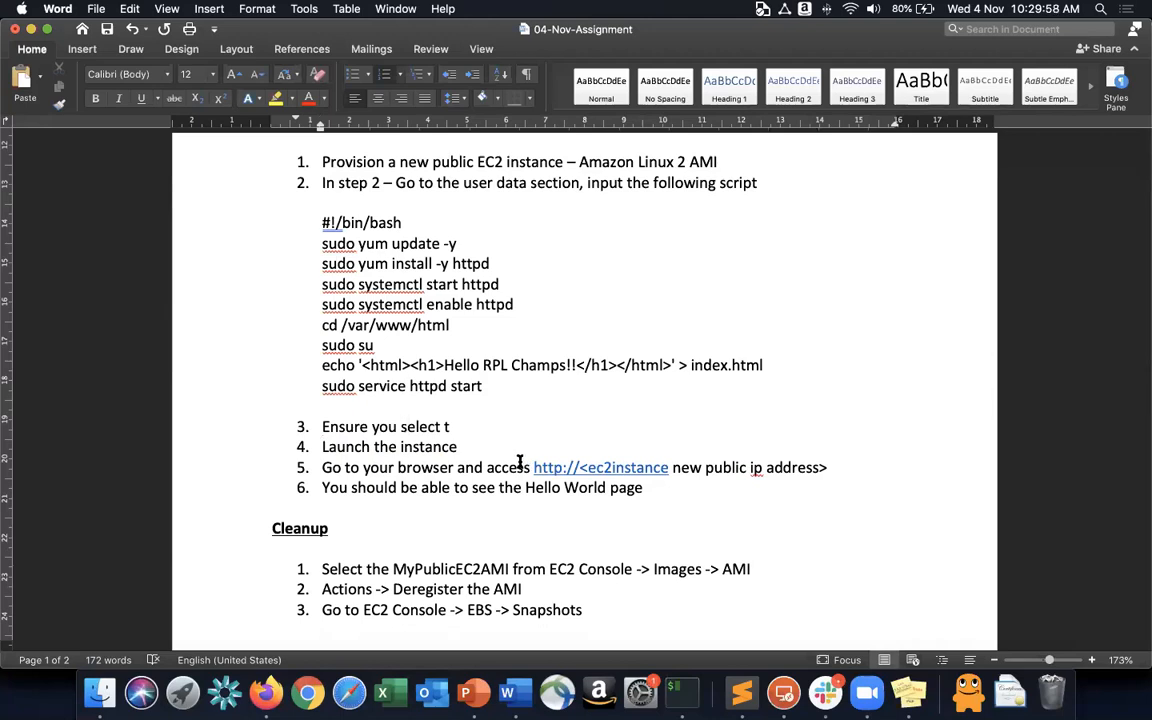
Complete the third item to read "Ensure you select the Security group that has TCP Port 80 open to 0.0.0.0/0".
key("super+Right")
type("he Security griu")
key("BackSpace")
key("BackSpace")
type("oup that has ")
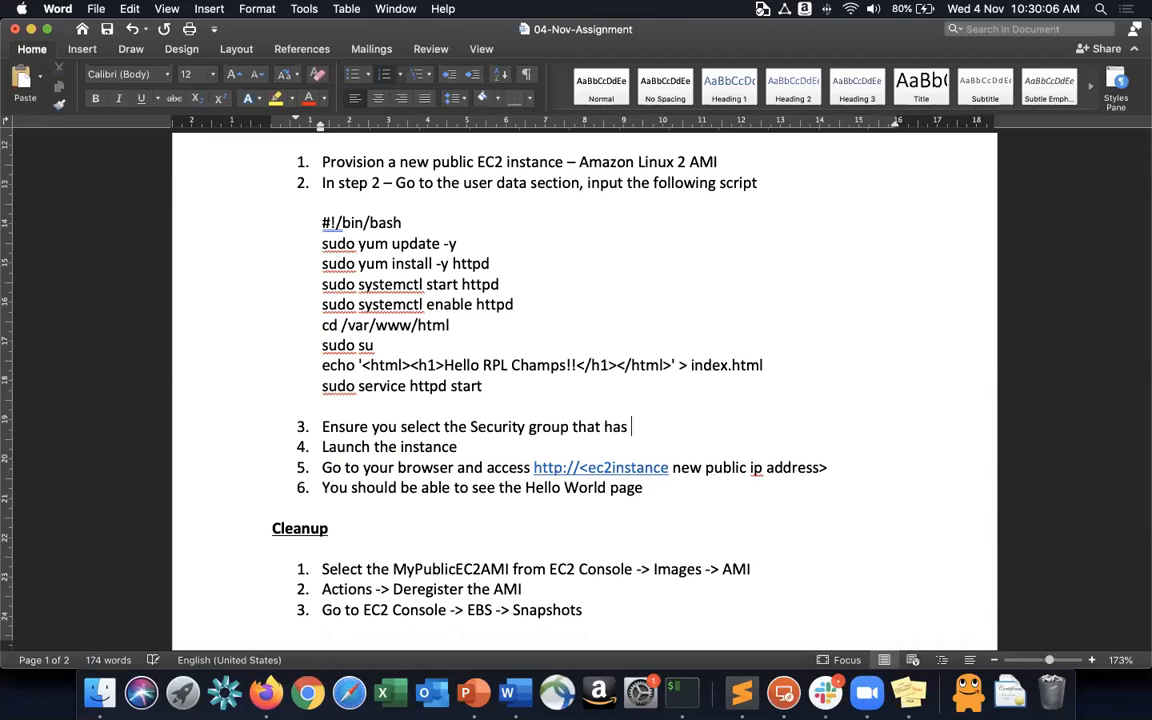
type("TCP Port 80 ope")
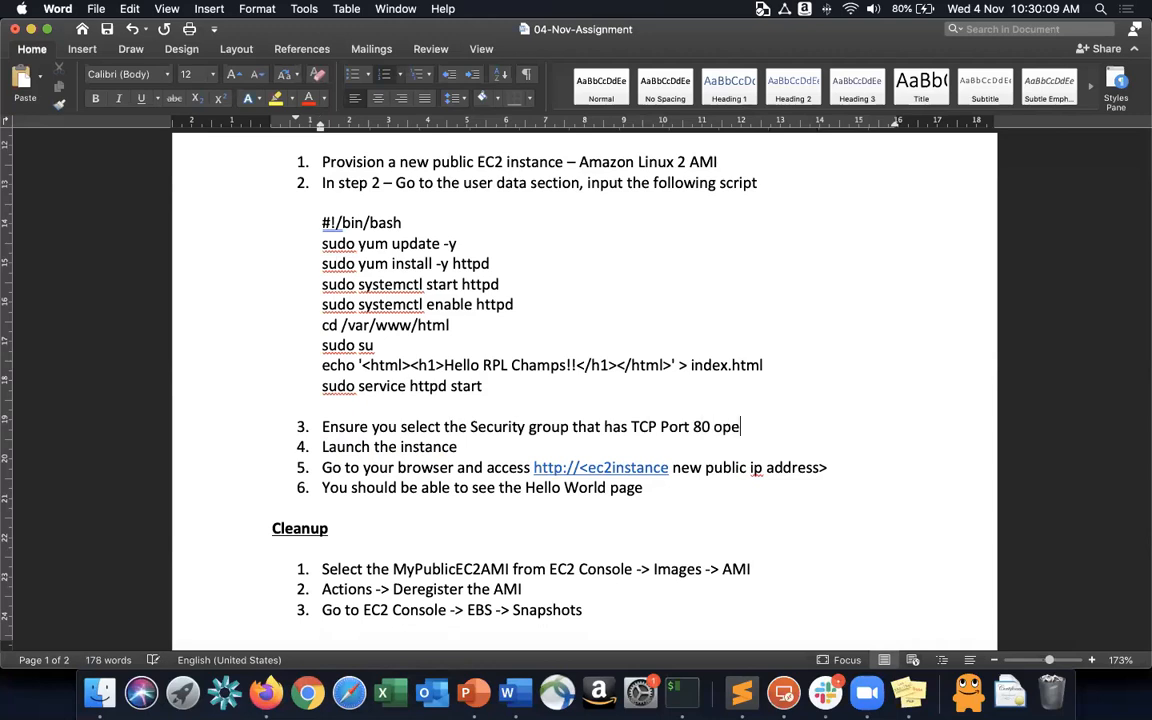
type("n to 0.0.0/0")
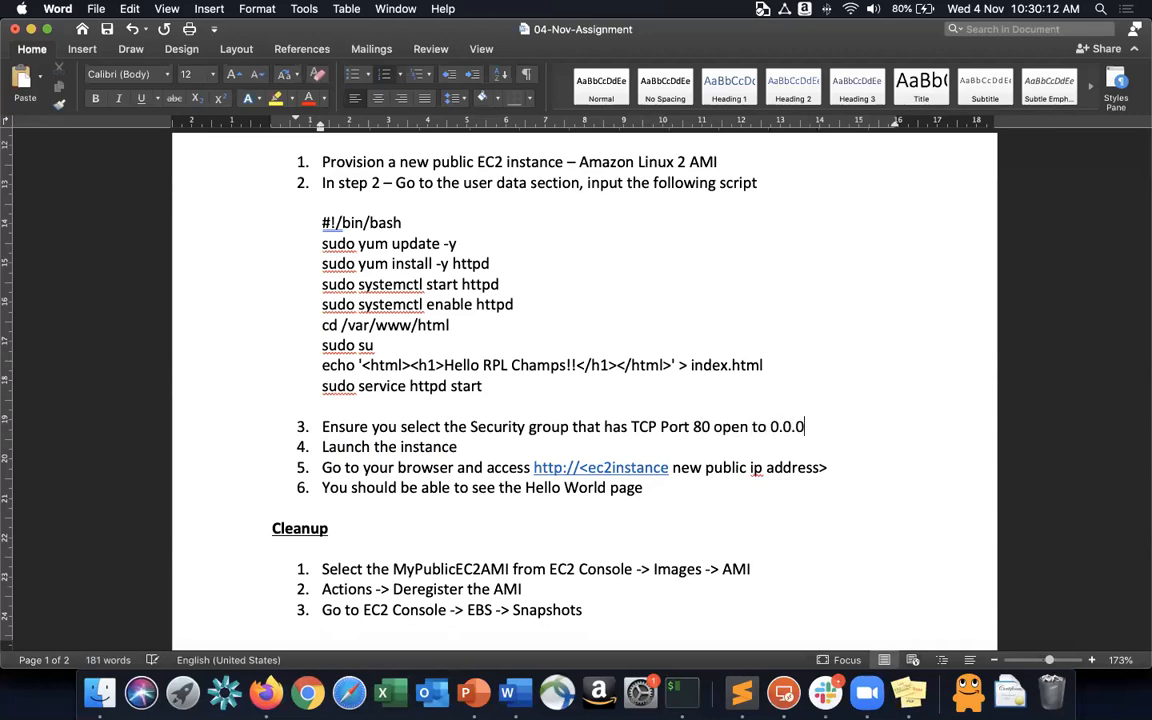
key("BackSpace")
key("BackSpace")
type(".0/0")
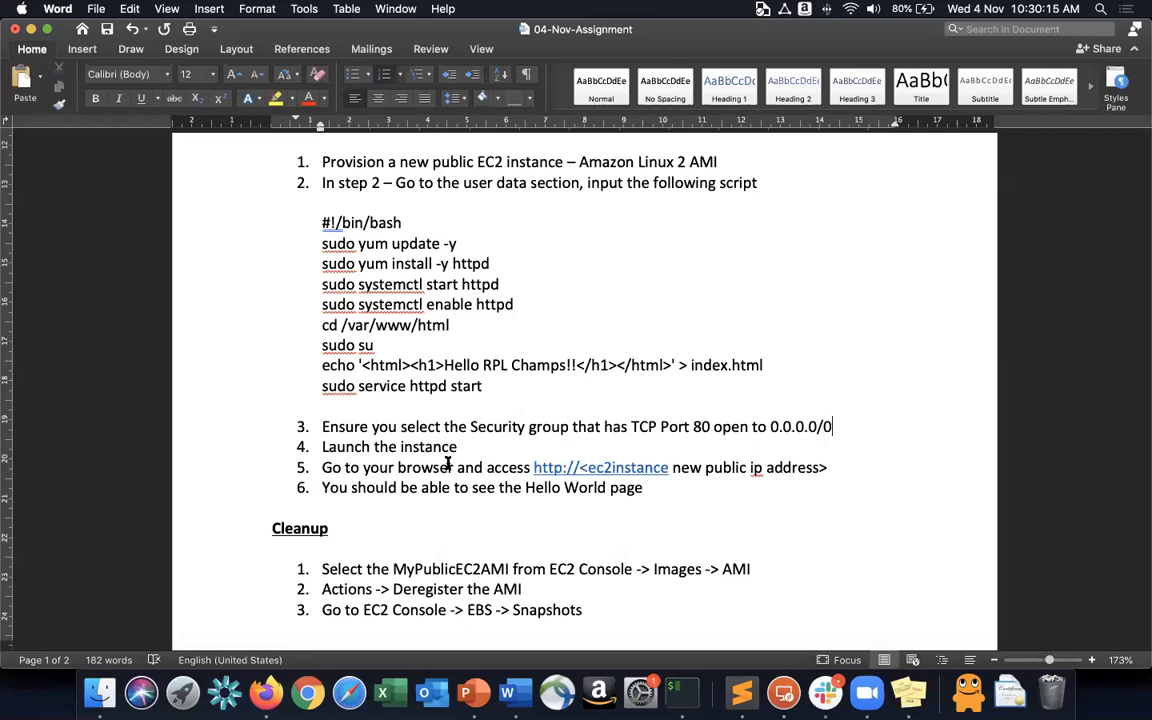
Extend the launch item with "and wait for 2-3 mins" and remove "new" from the public ip address in the browser item.
left_click(488, 455)
type("a")
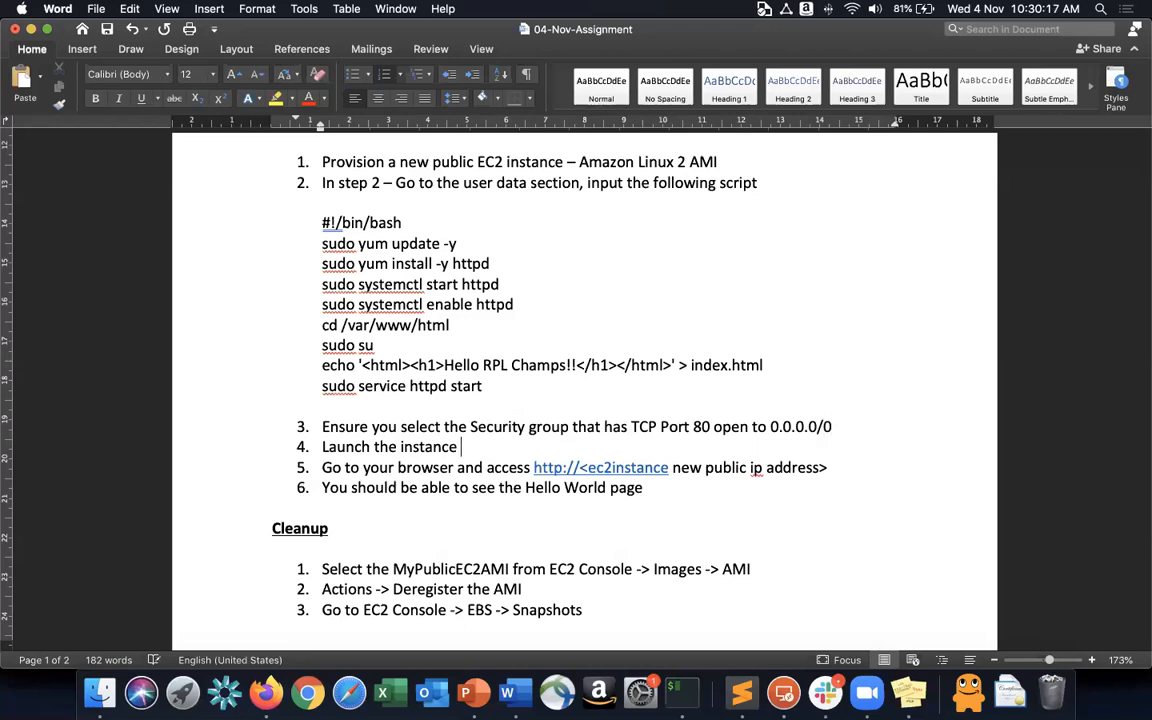
type("nd wait fore")
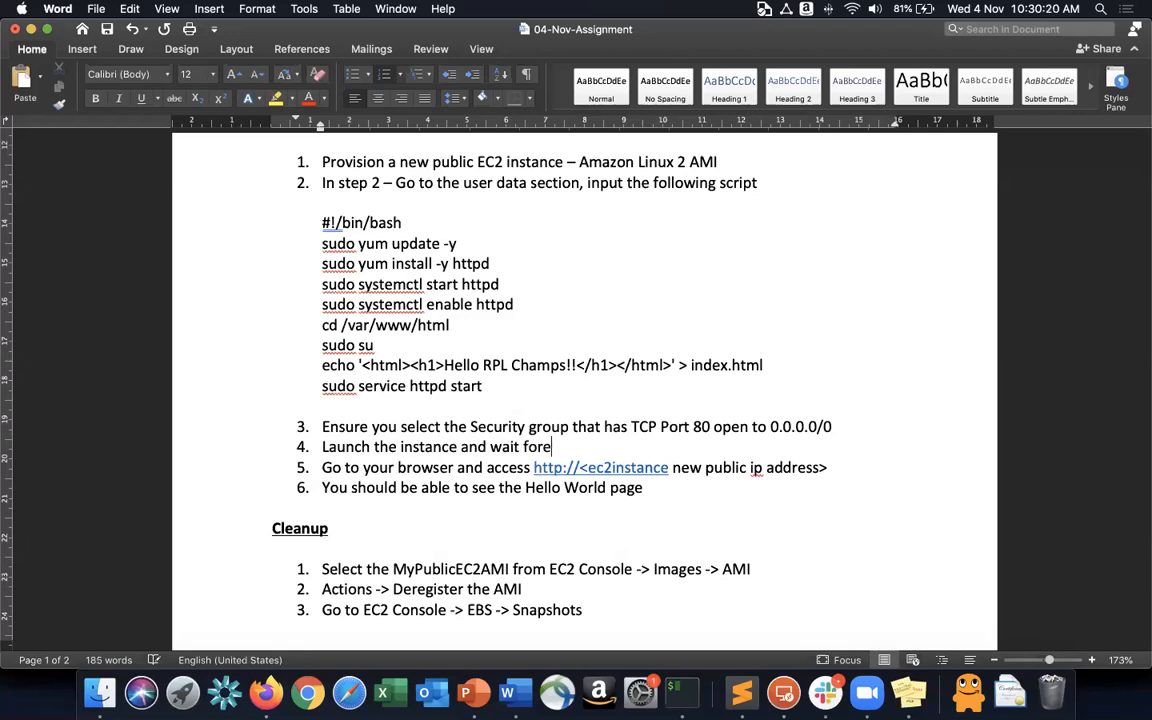
key("BackSpace")
type("2-3 mins")
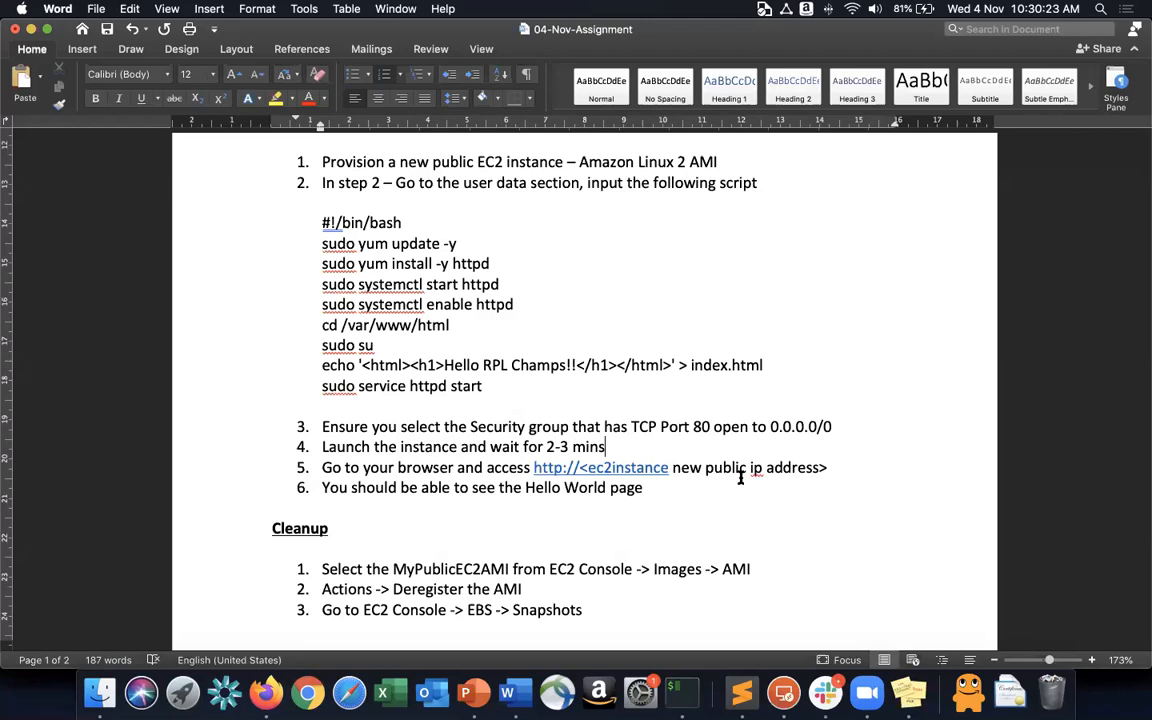
double_click(692, 467)
key("BackSpace")
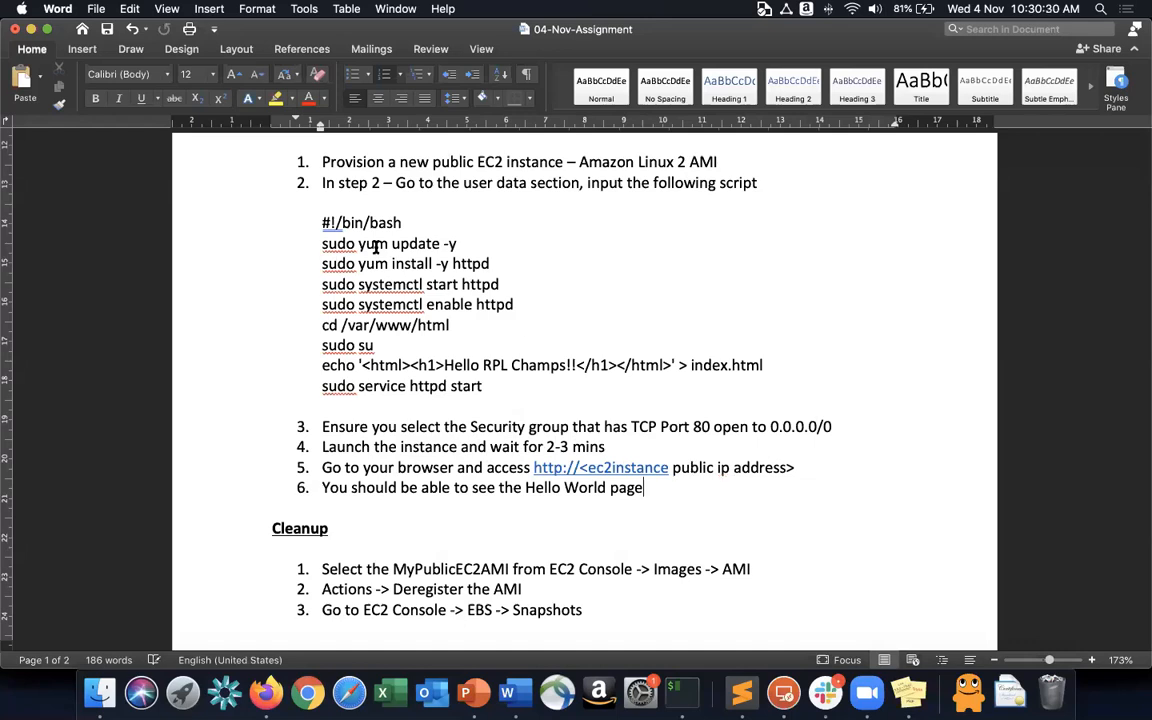
Highlight the whole bash script in yellow.
left_click_drag(320, 222, 488, 386)
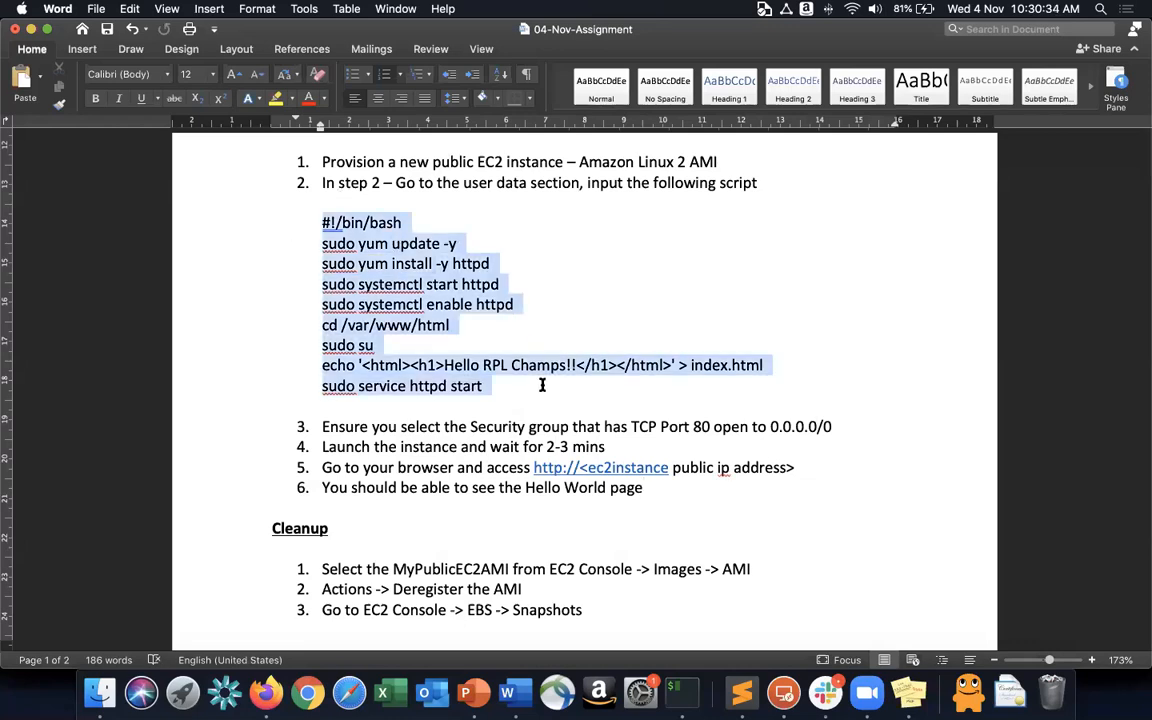
left_click(276, 98)
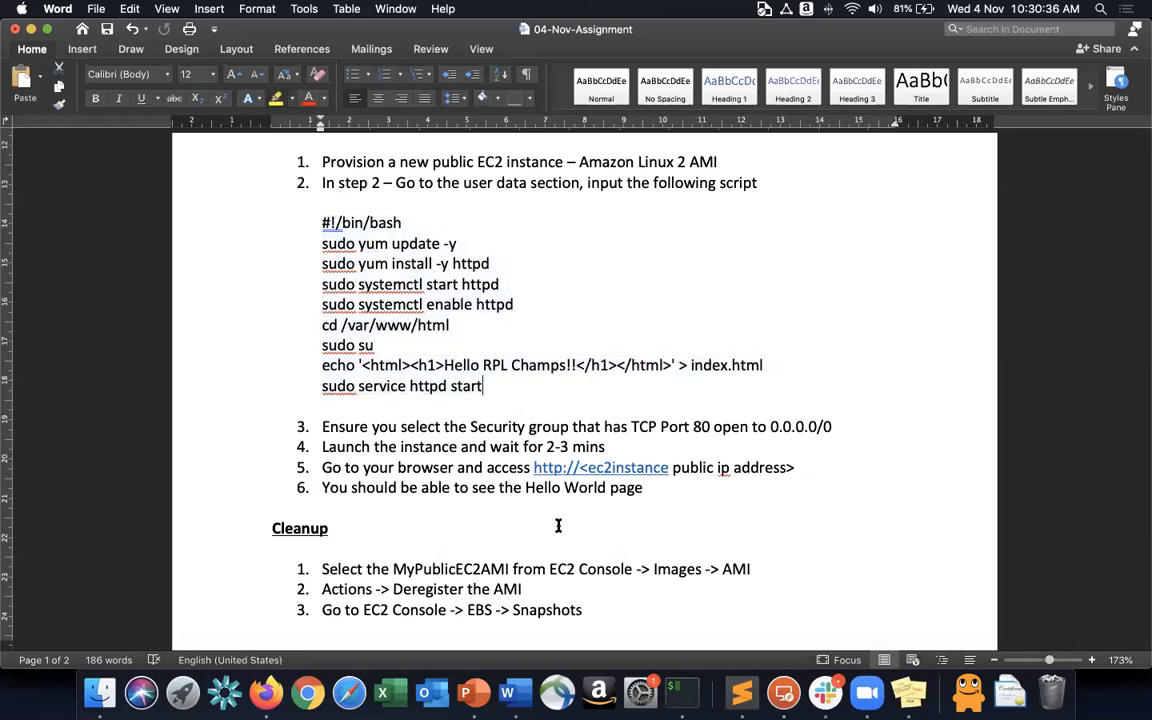
Add a heading line "EC2 Instance Metadata" between the user data steps and the Cleanup section.
scroll(300, 519, "up", 4)
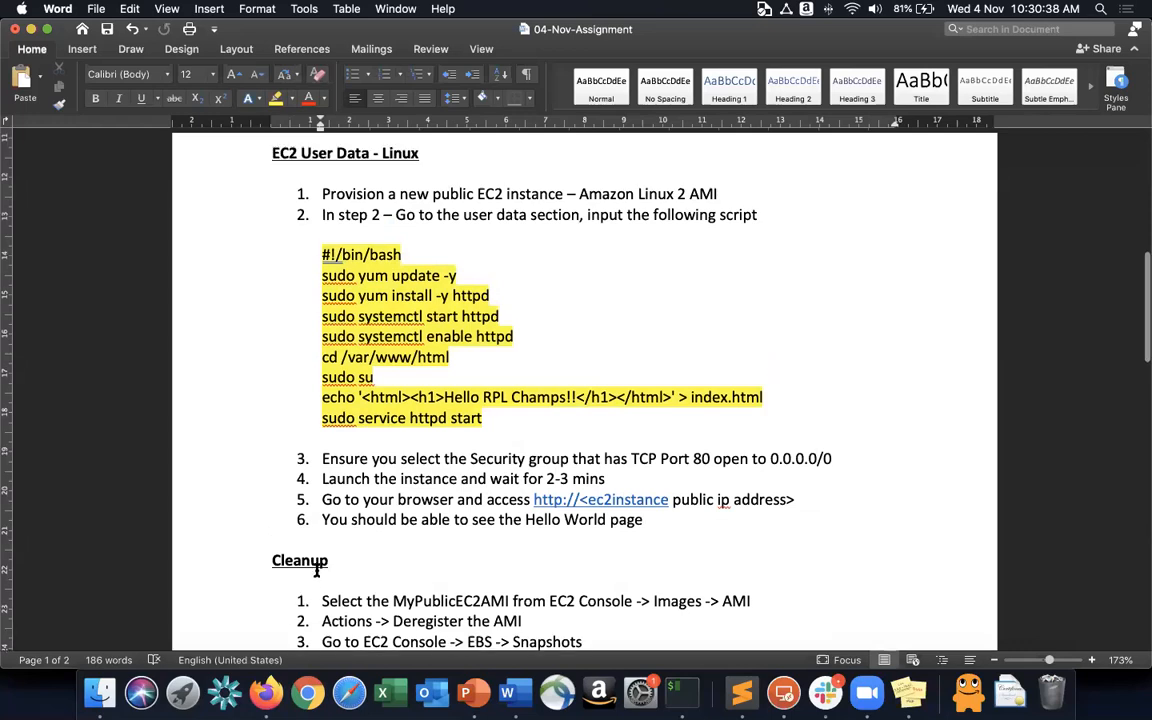
scroll(584, 400, "down", 2)
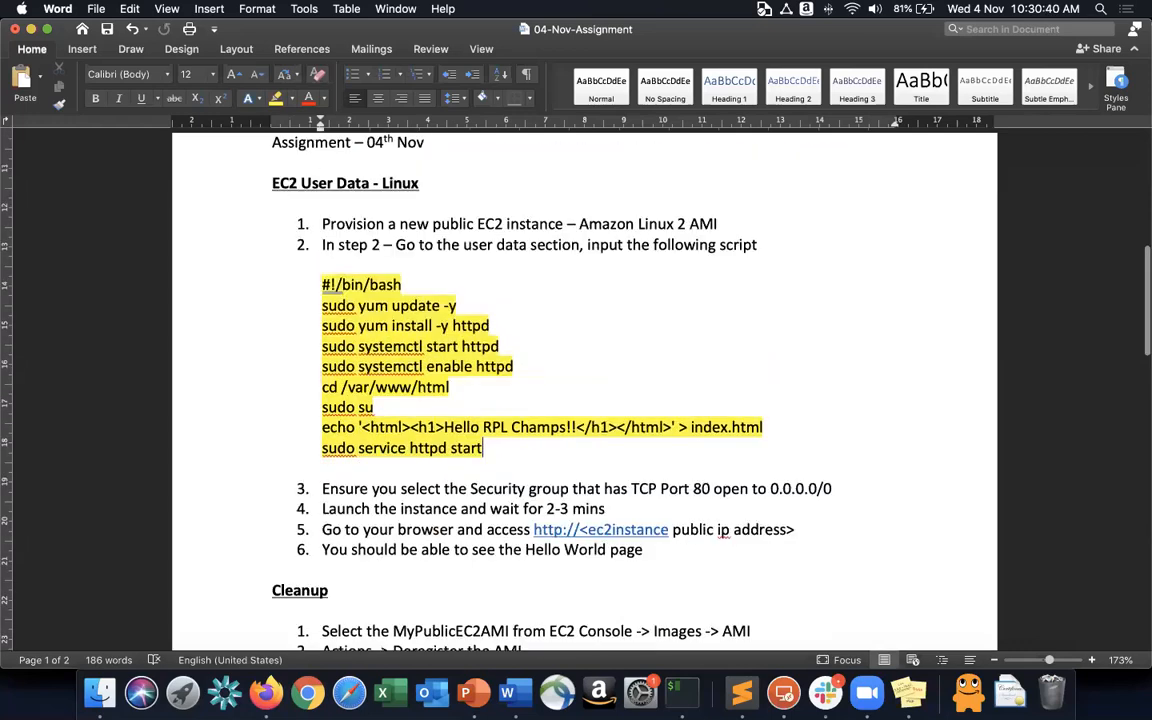
left_click(300, 570)
key("Return")
key("Return")
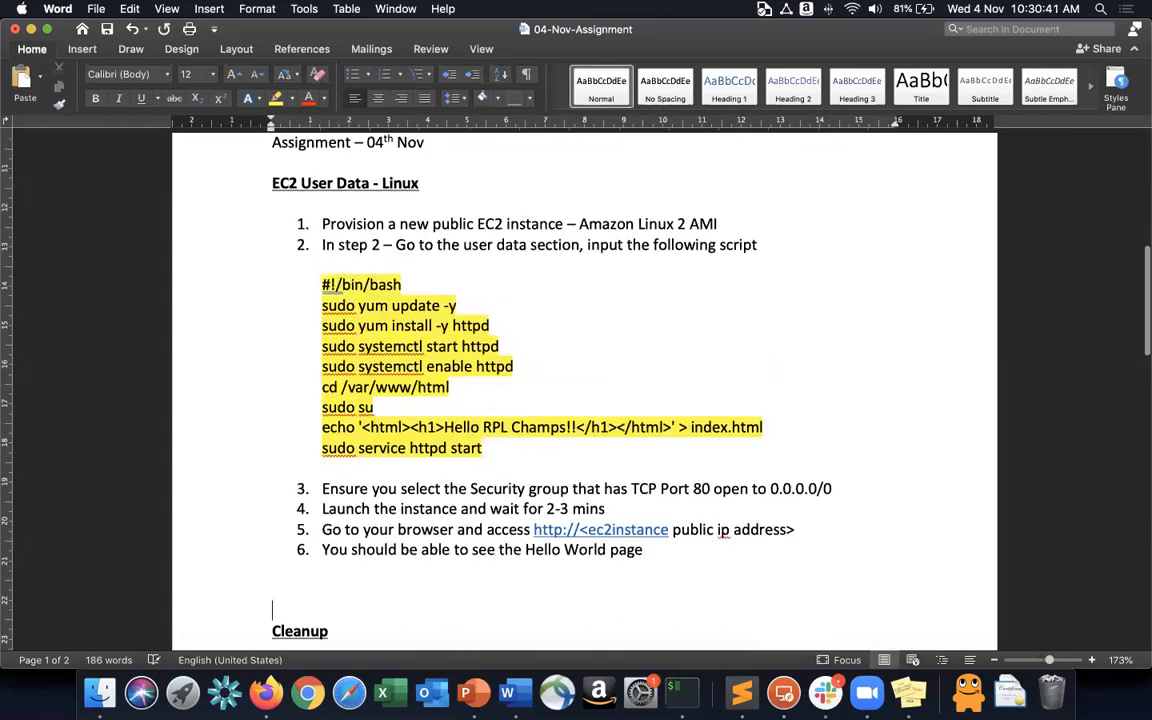
key("Up")
type("EC2 Insyance")
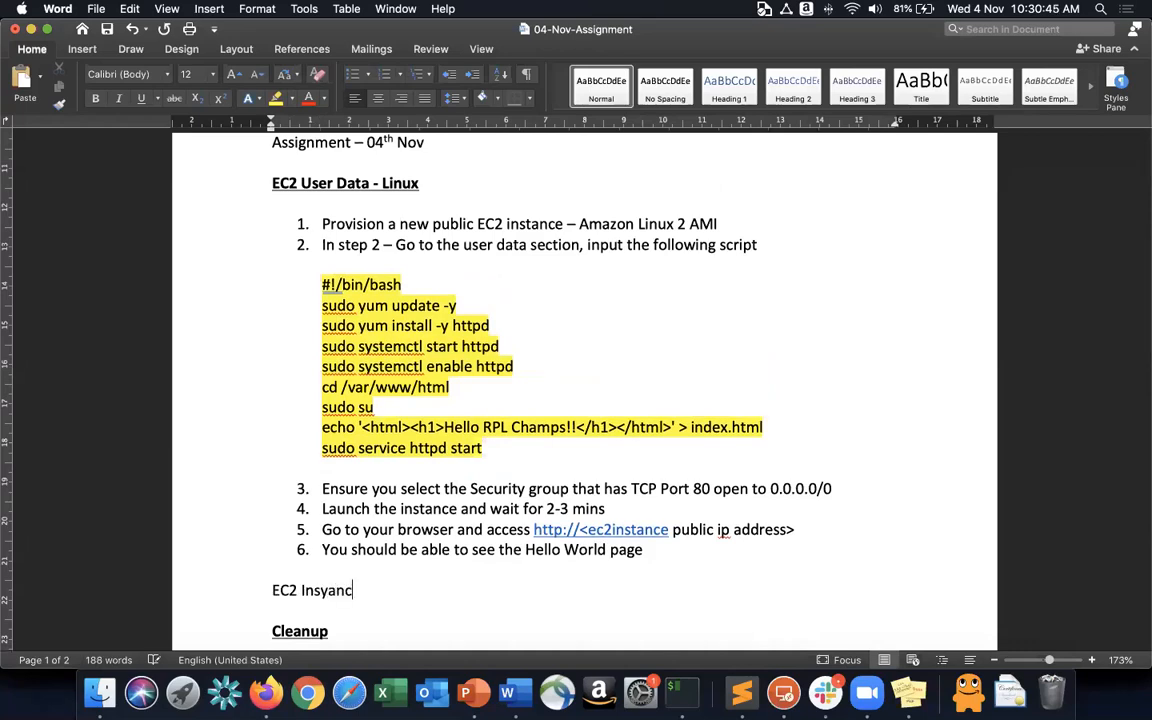
key("BackSpace")
key("BackSpace")
key("BackSpace")
key("BackSpace")
key("BackSpace")
type("tance Metadata")
Start a numbered list under the metadata heading with the item "Putty to your public EC2 instance".
key("Return")
key("Return")
type("1. ")
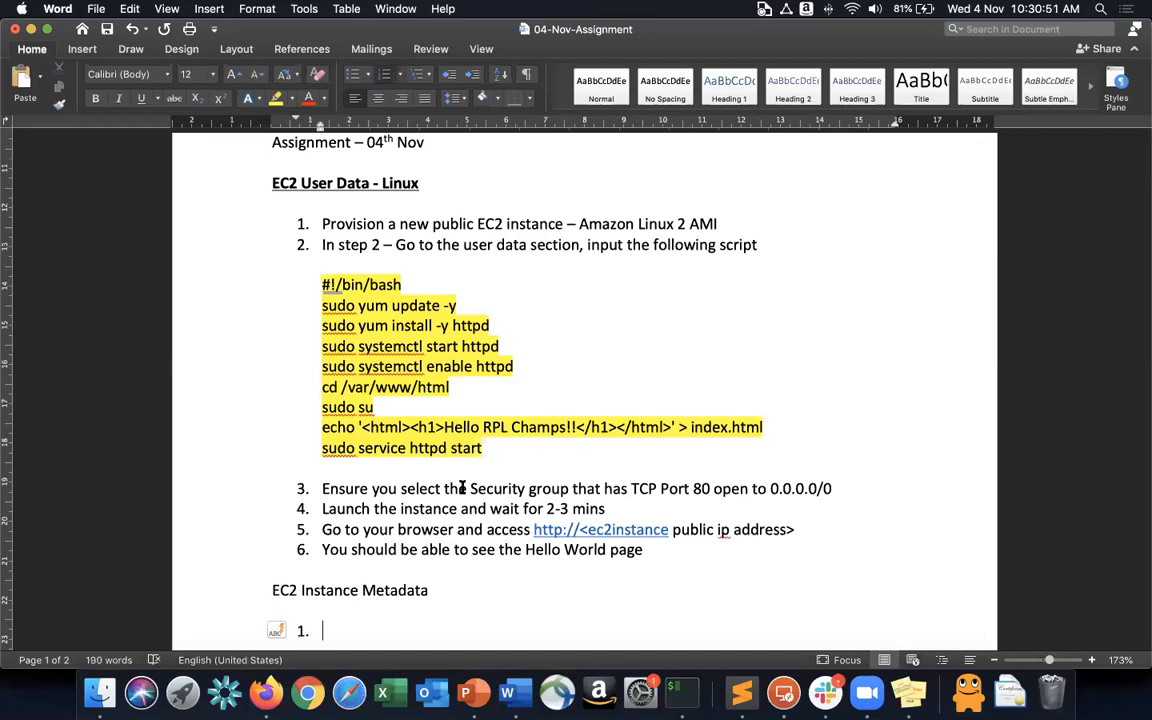
type("Putty to your")
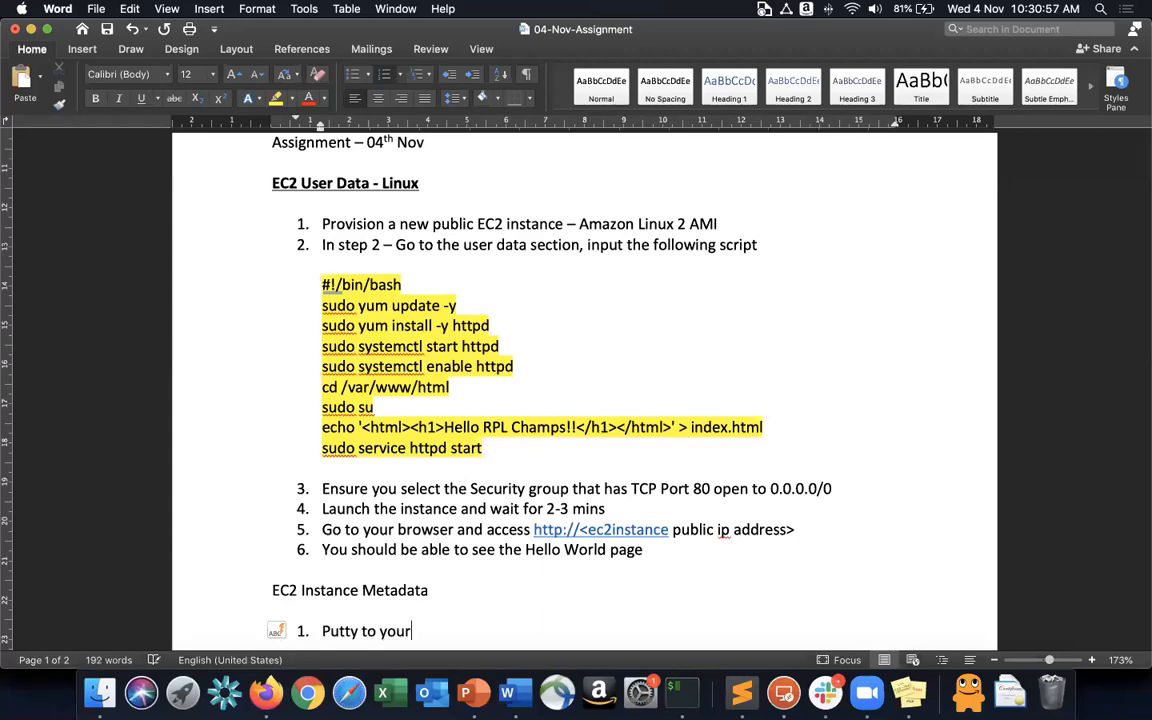
type(" public Ec")
key("BackSpace")
type("C")
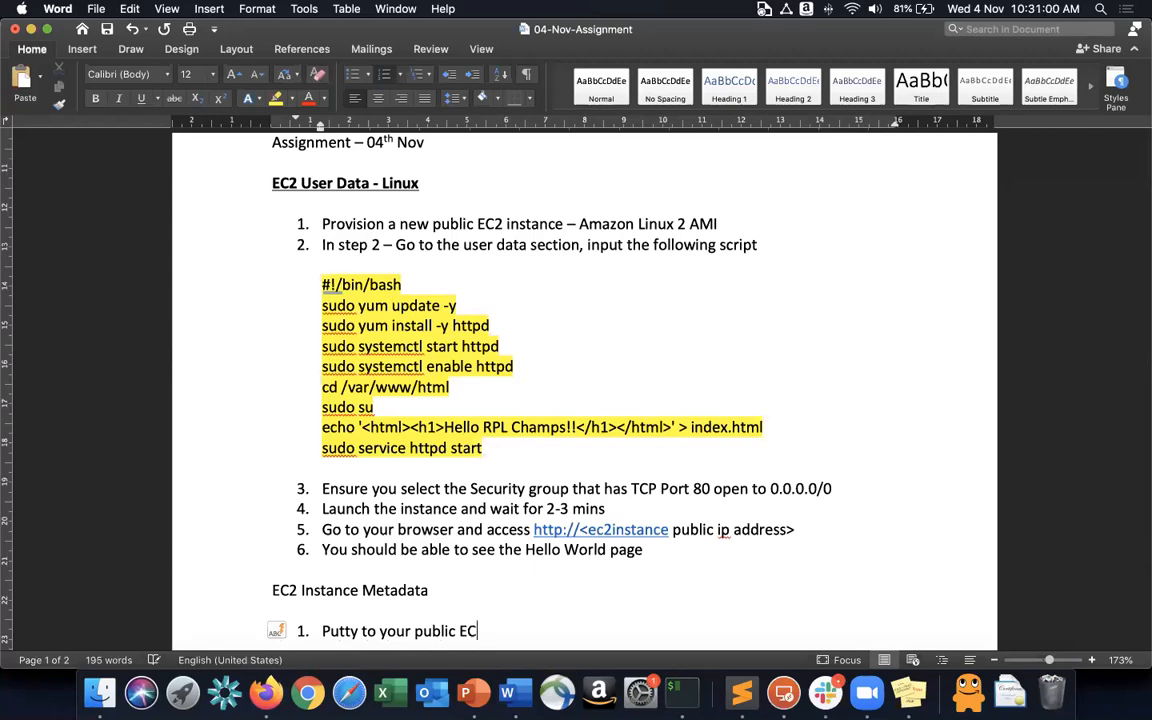
type("2 instance")
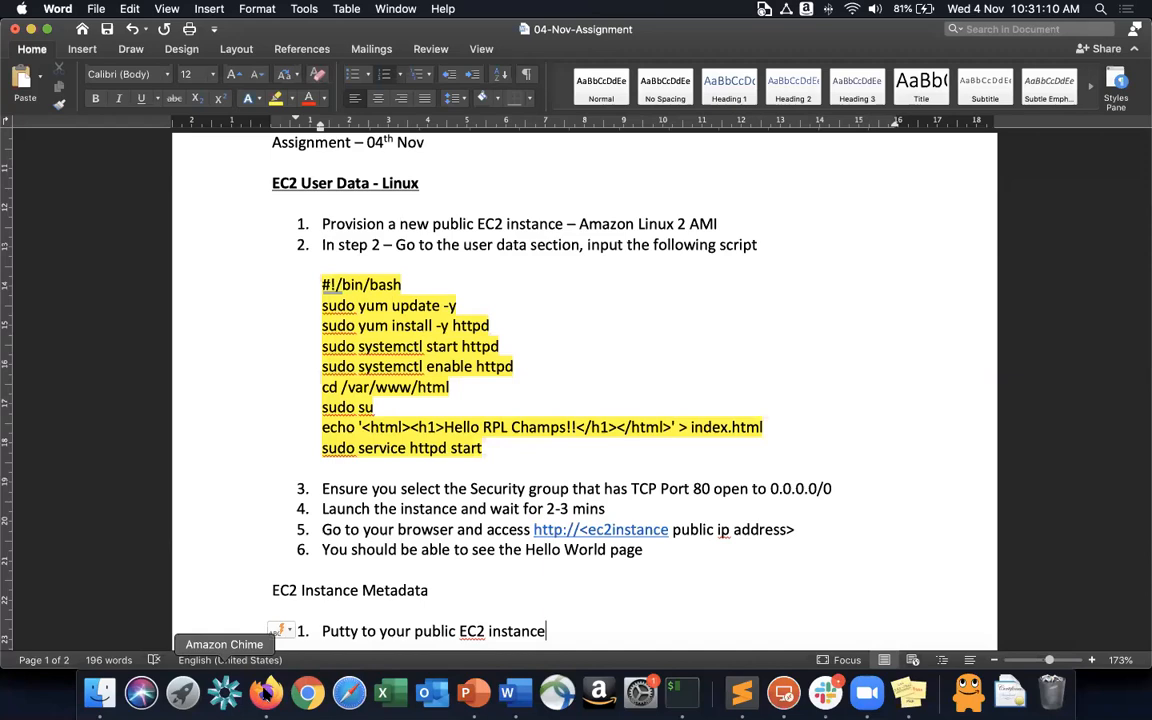
Switch to the AWS console in Firefox and check MyVPC's DNS hostnames setting and the available VPC actions for editing it.
left_click(266, 692)
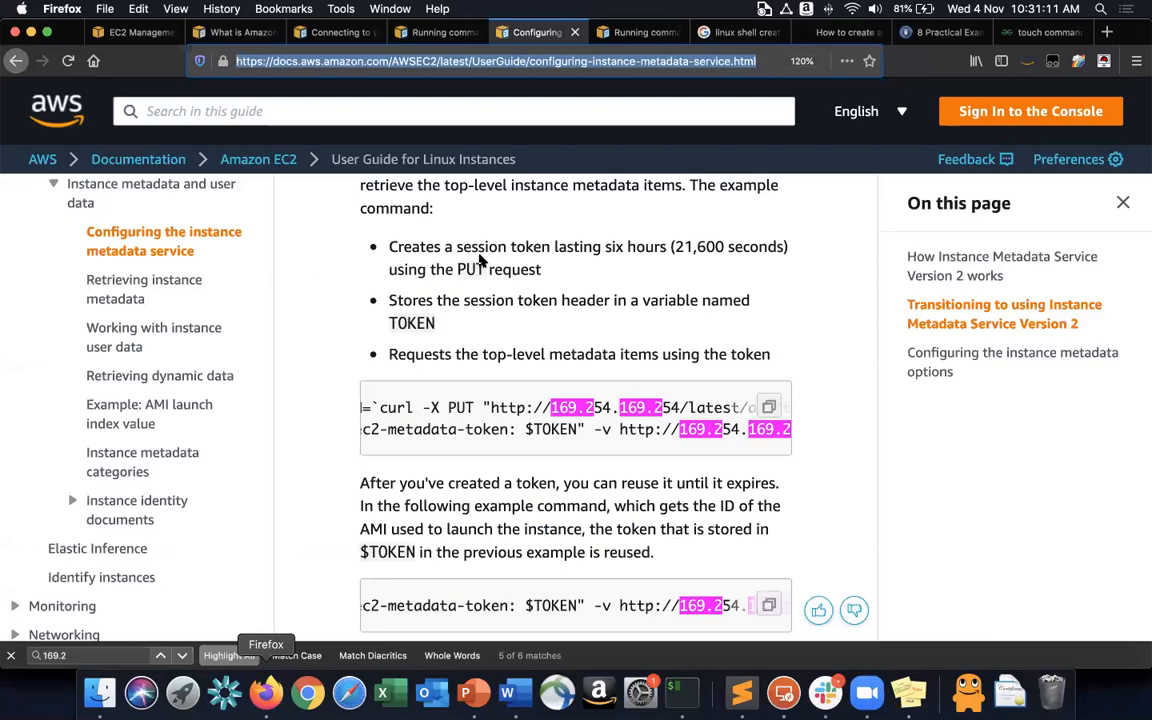
key("super+1")
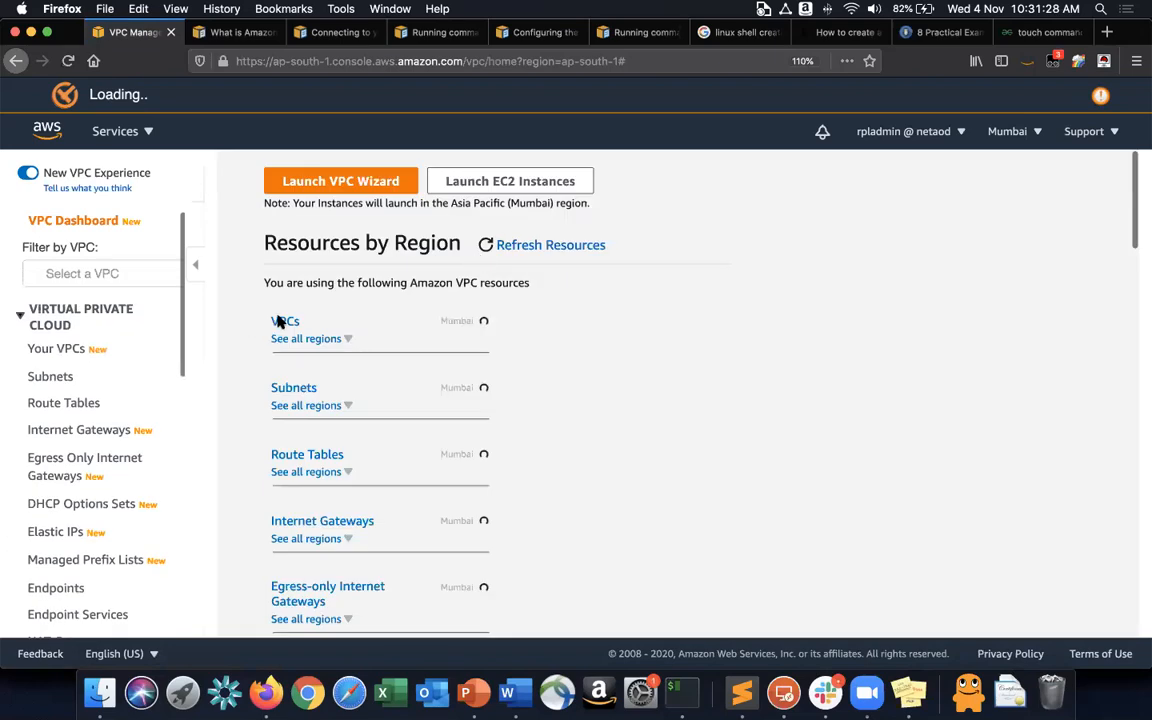
left_click(284, 322)
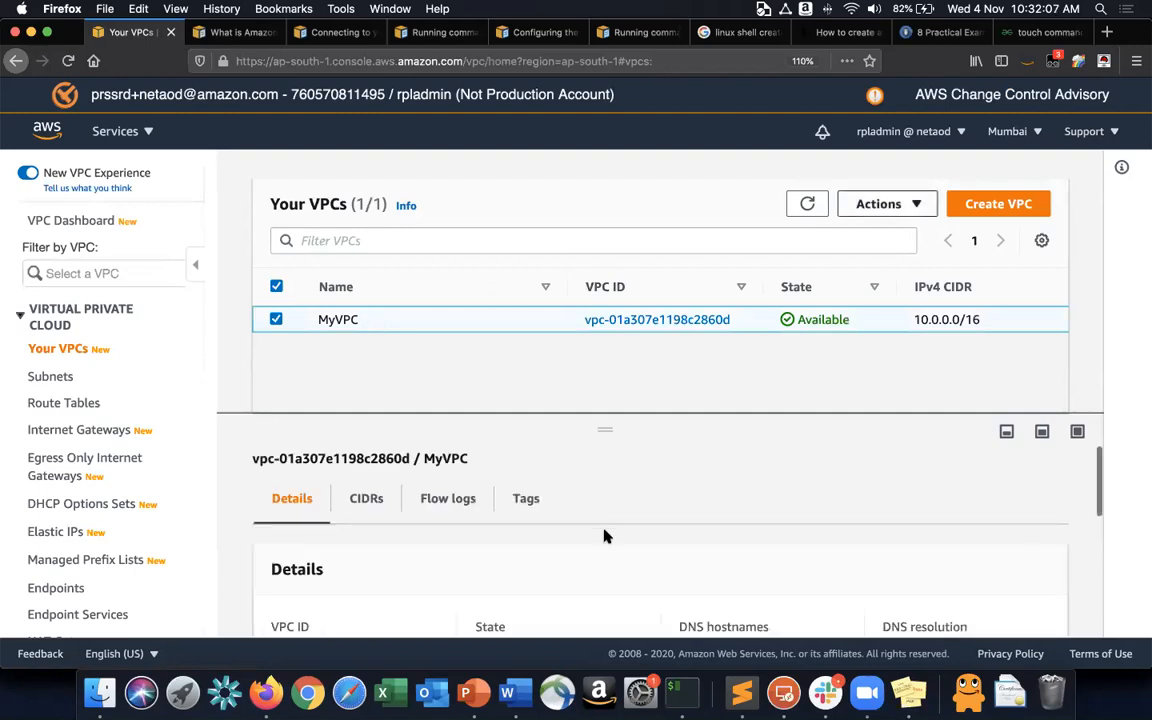
scroll(688, 486, "down", 3)
double_click(700, 502)
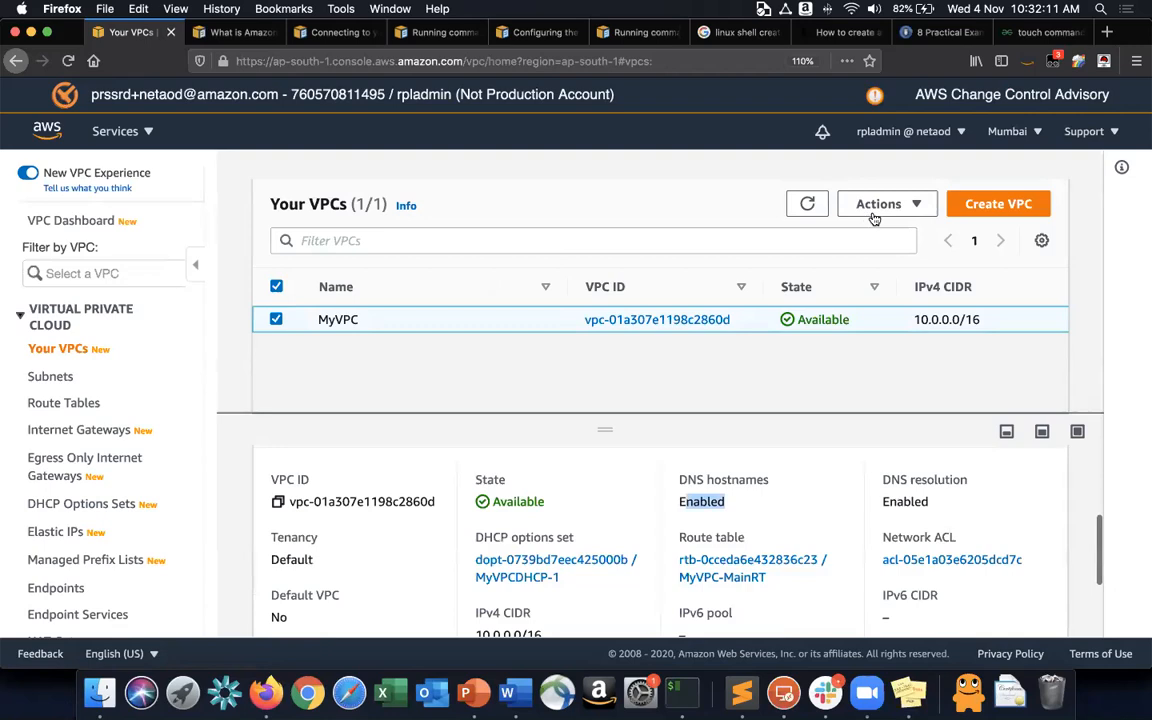
left_click(873, 210)
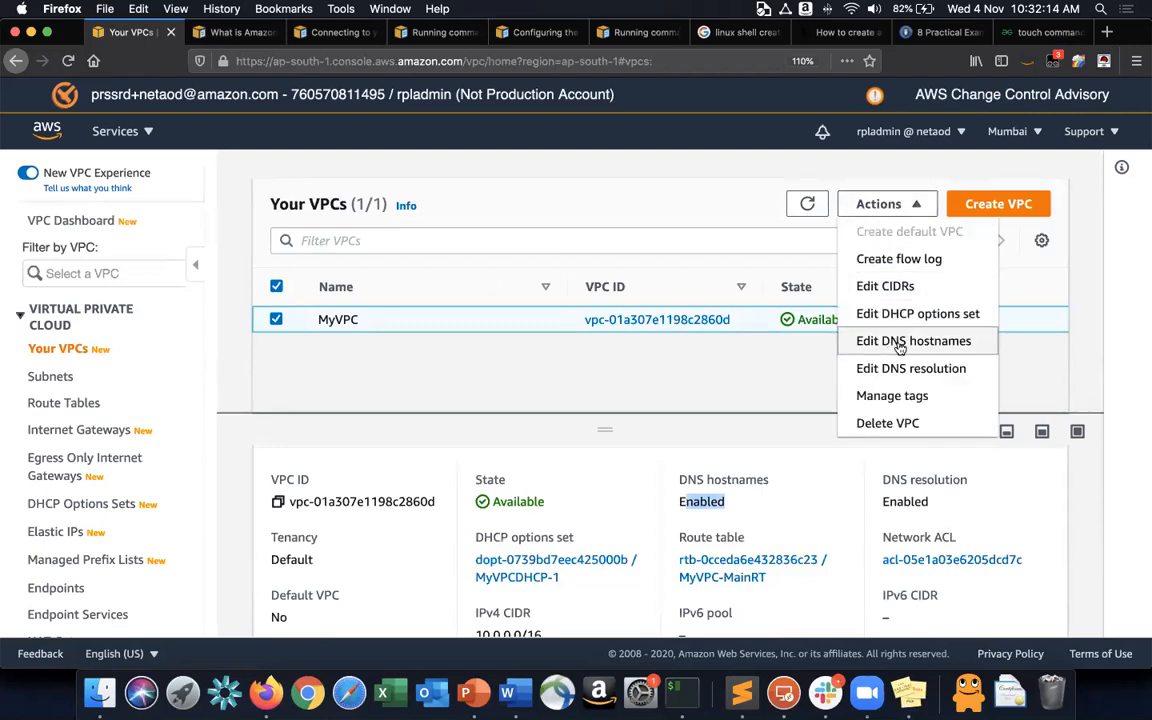
left_click(755, 374)
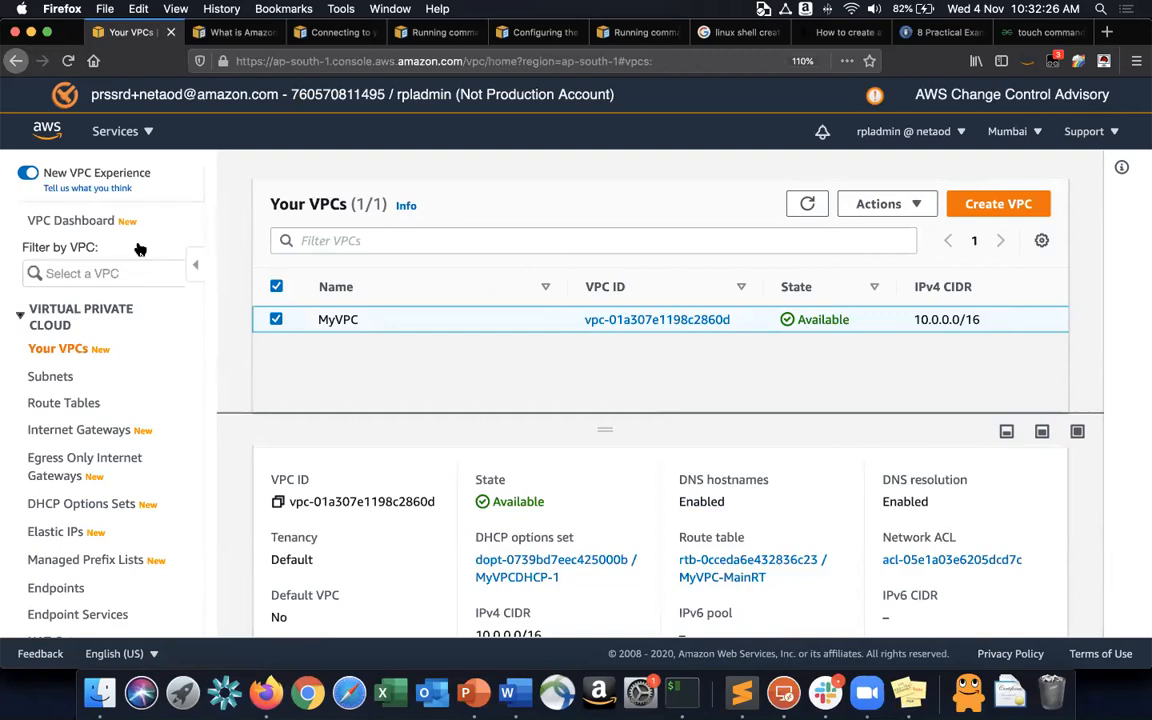
Return to the Word document and add "Run the following commands" as the second metadata item, with an unnumbered line below it.
key("super+Tab")
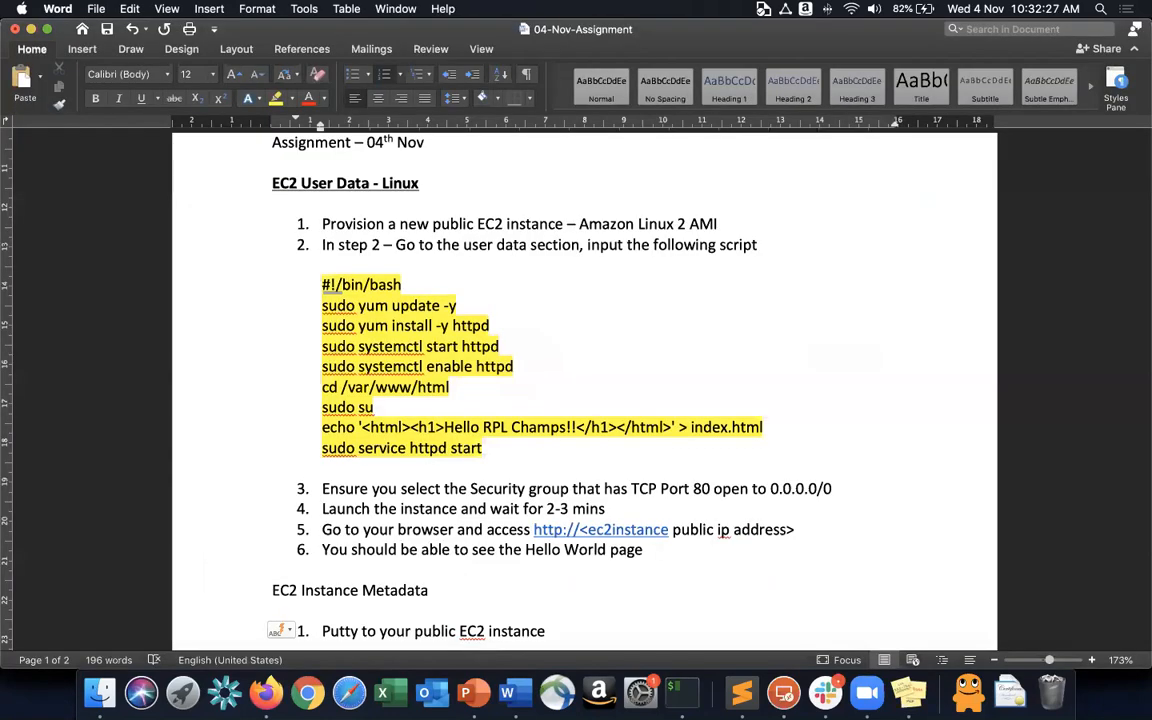
scroll(584, 390, "down", 3)
key("Return")
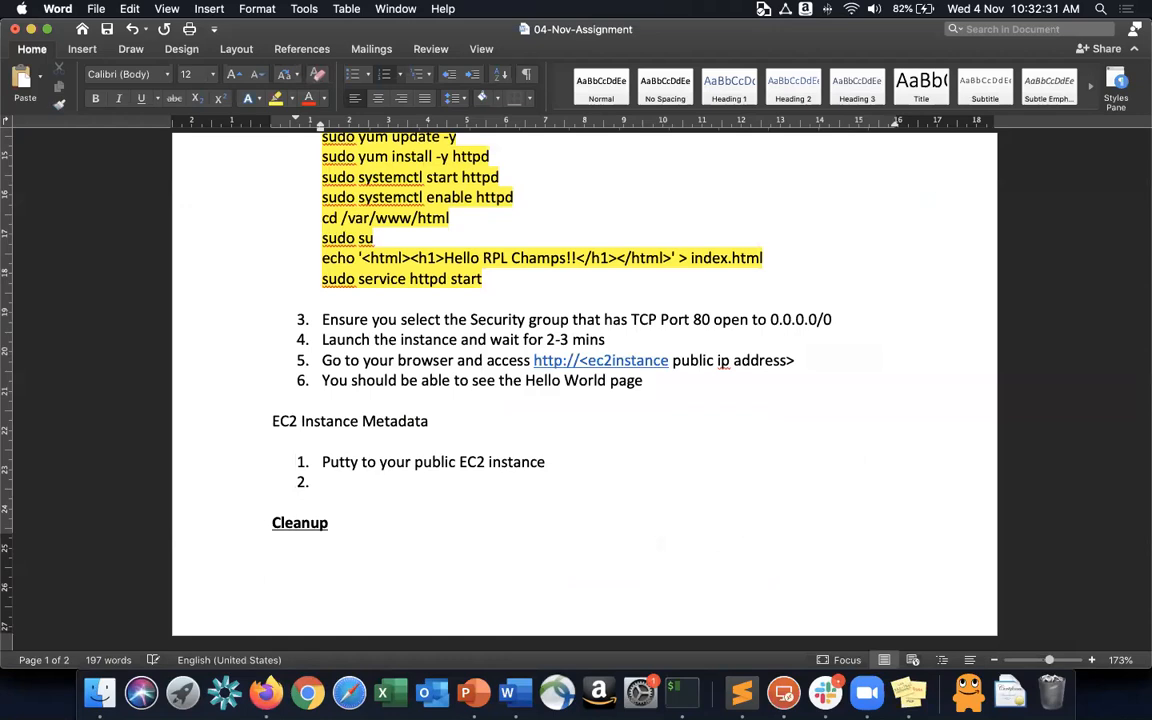
type("Run the follo")
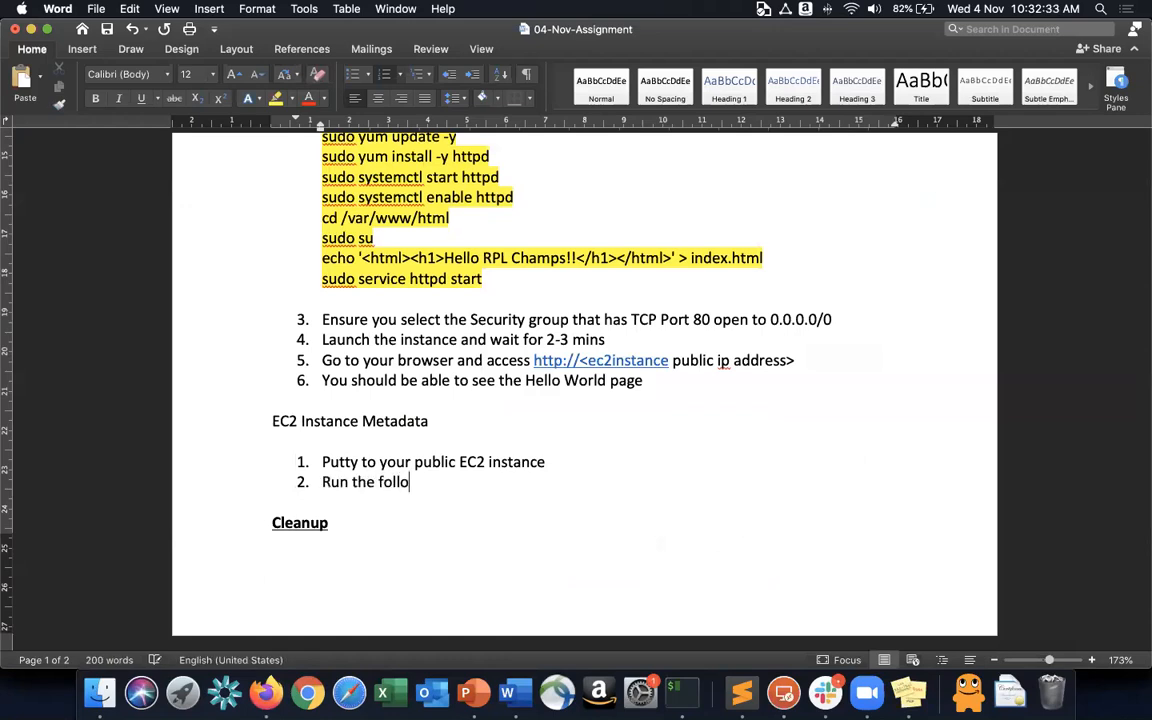
type("wing command")
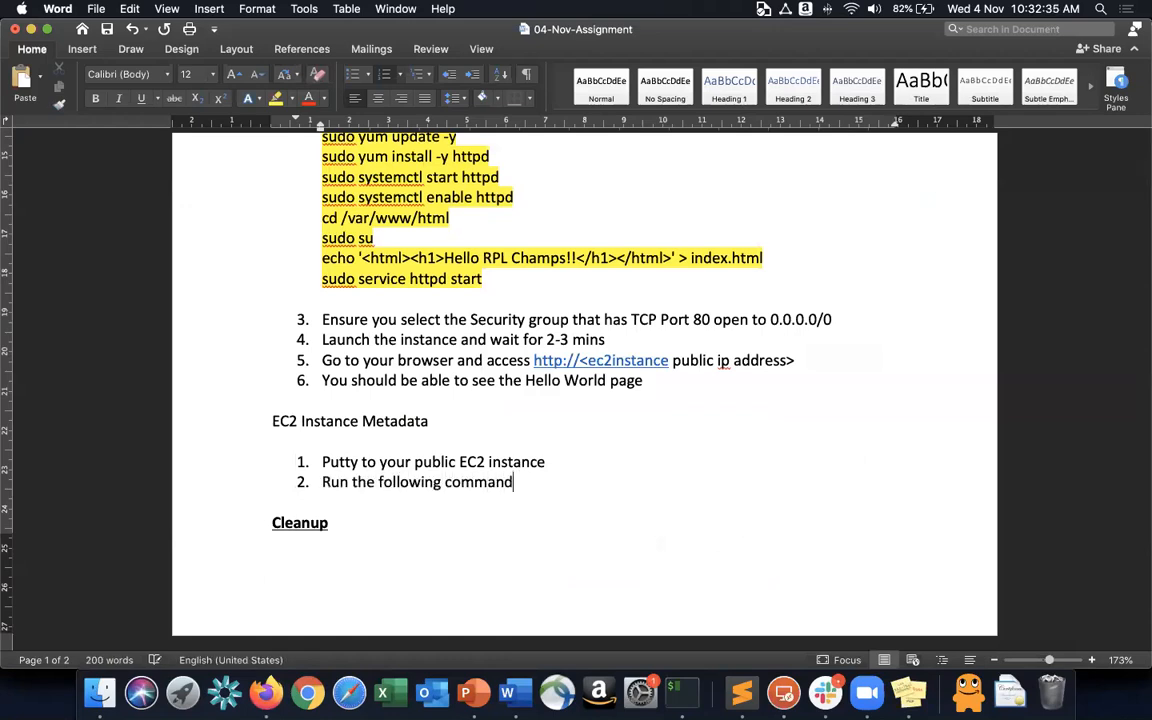
type("s")
key("Return")
key("Return")
key("Return")
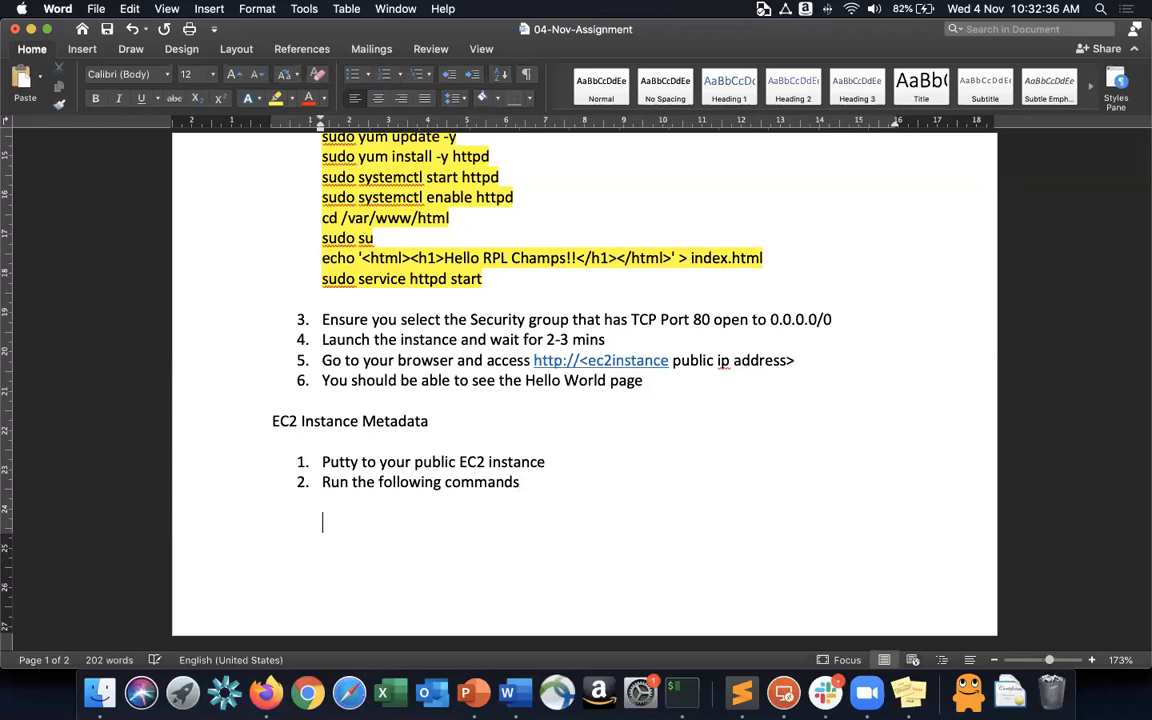
Copy the standalone TOKEN curl PUT command from the Sublime Text notes into the Word document under "Run the following commands".
key("super+Tab")
key("super+Tab")
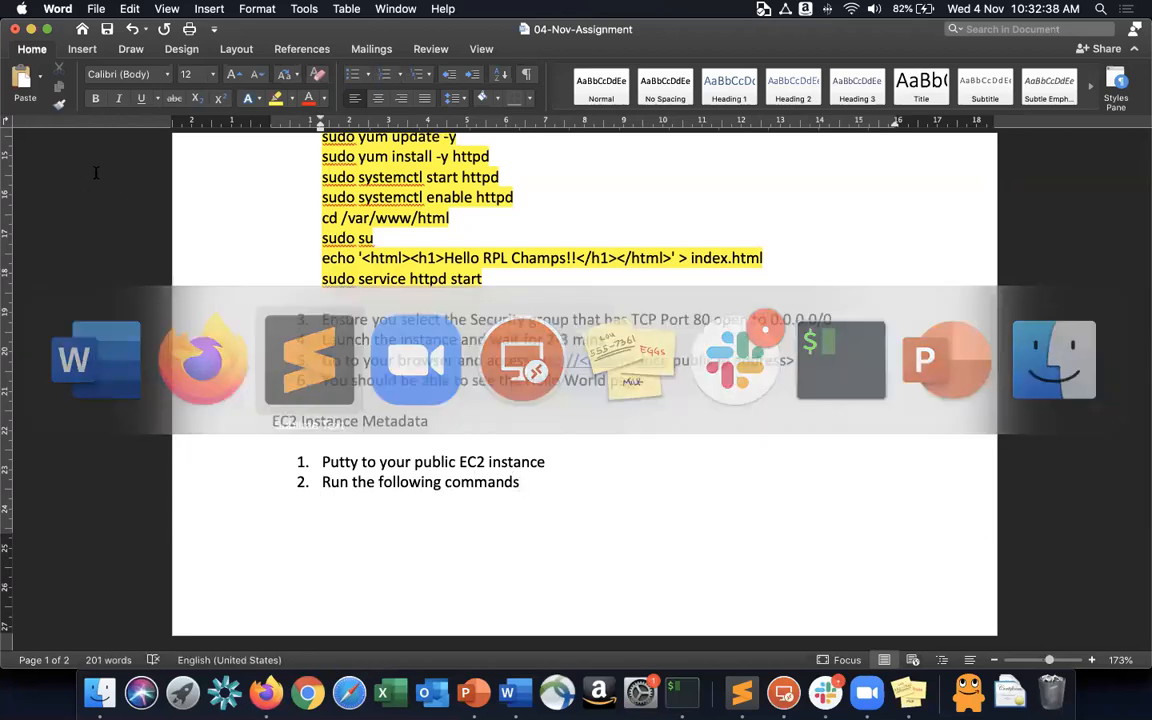
key("super+alt+Right")
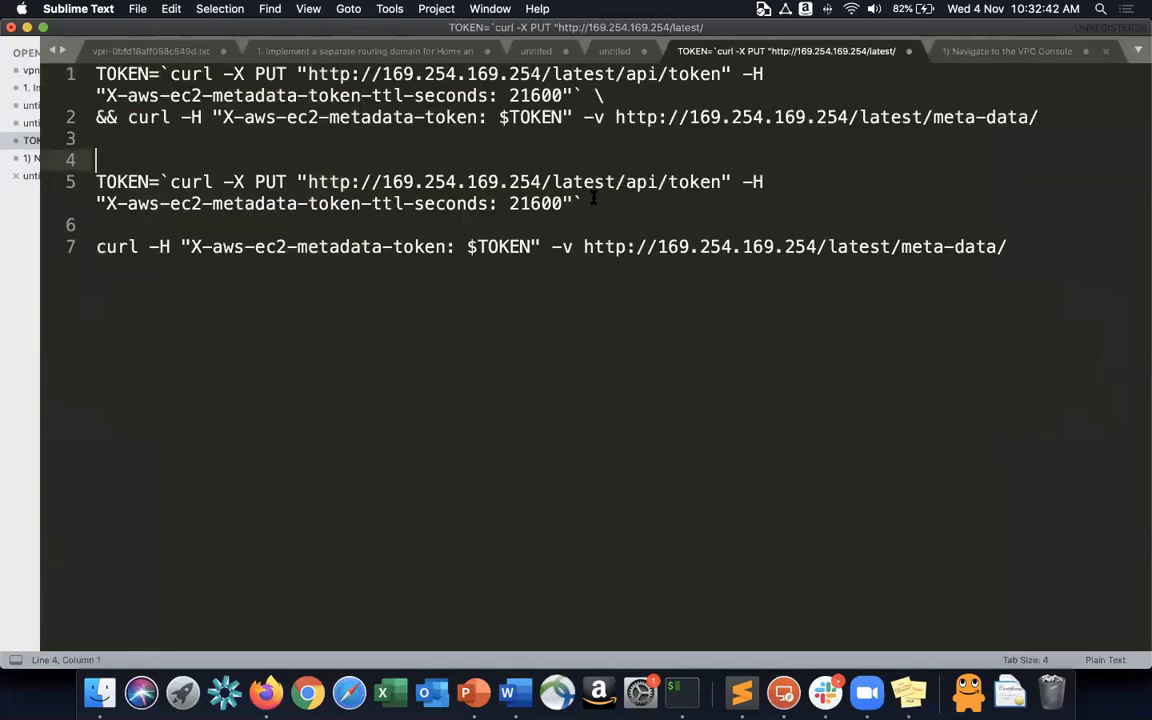
left_click(593, 199, "shift")
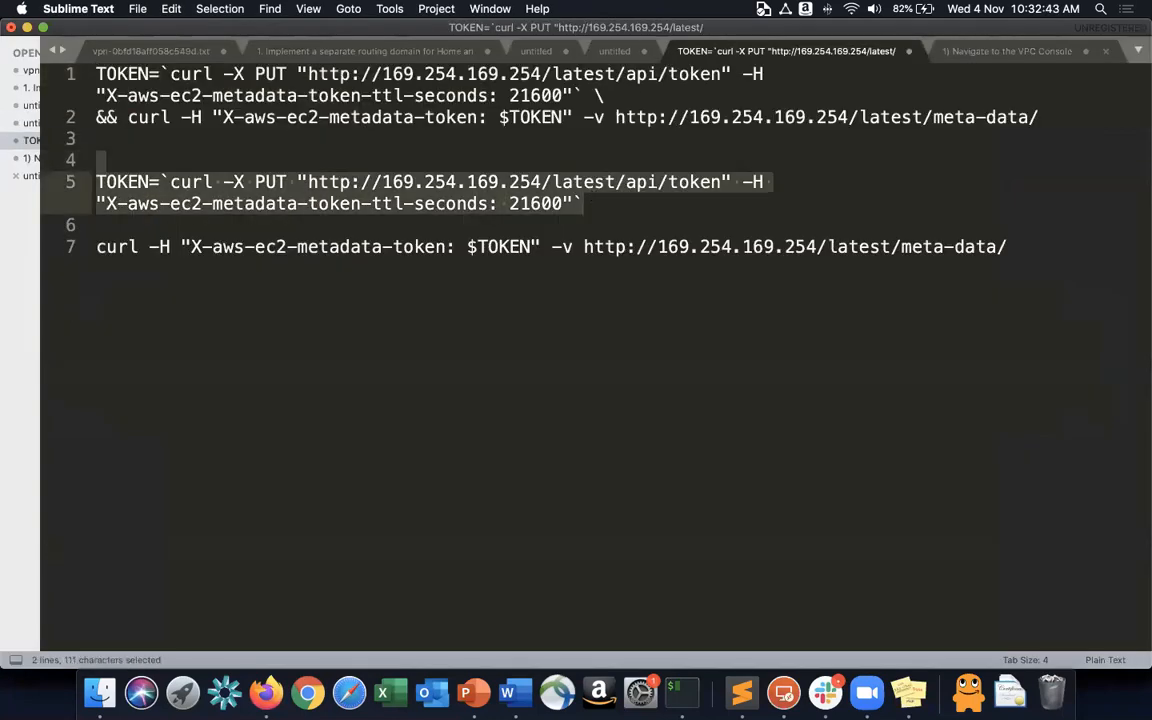
key("super+c")
key("super+Tab")
key("super+v")
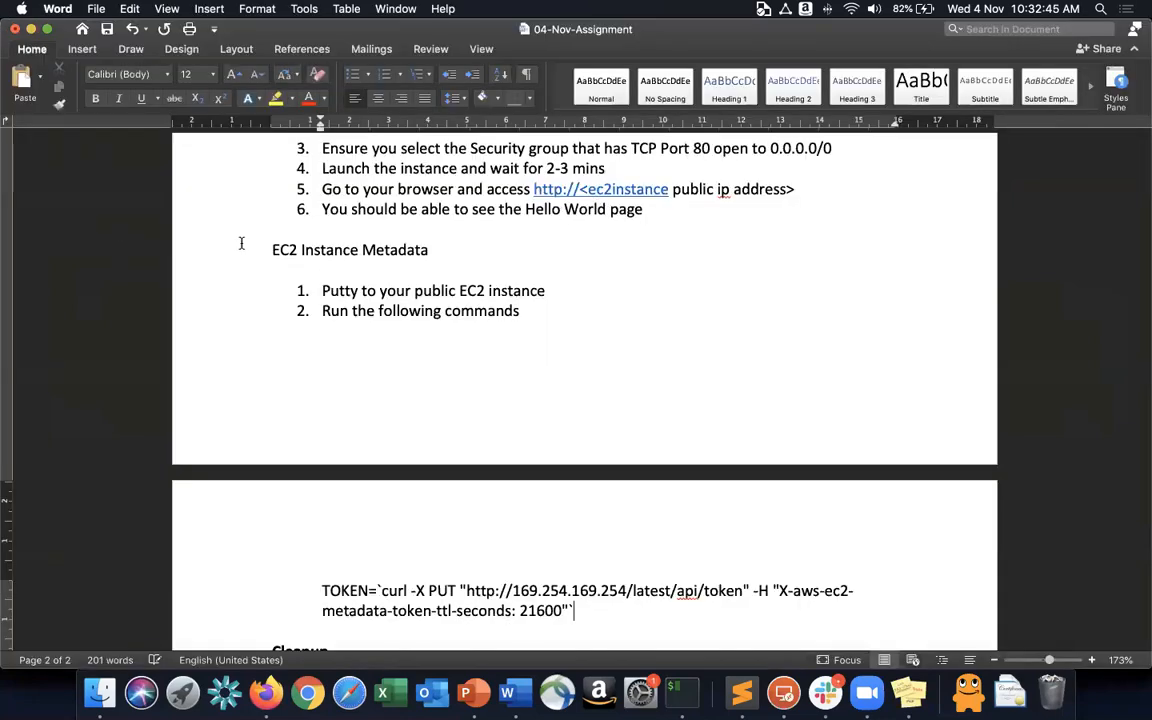
Copy the curl -H command for latest/meta-data/ from Sublime Text and paste it below the TOKEN command in Word.
key("super+Tab")
left_click(97, 247)
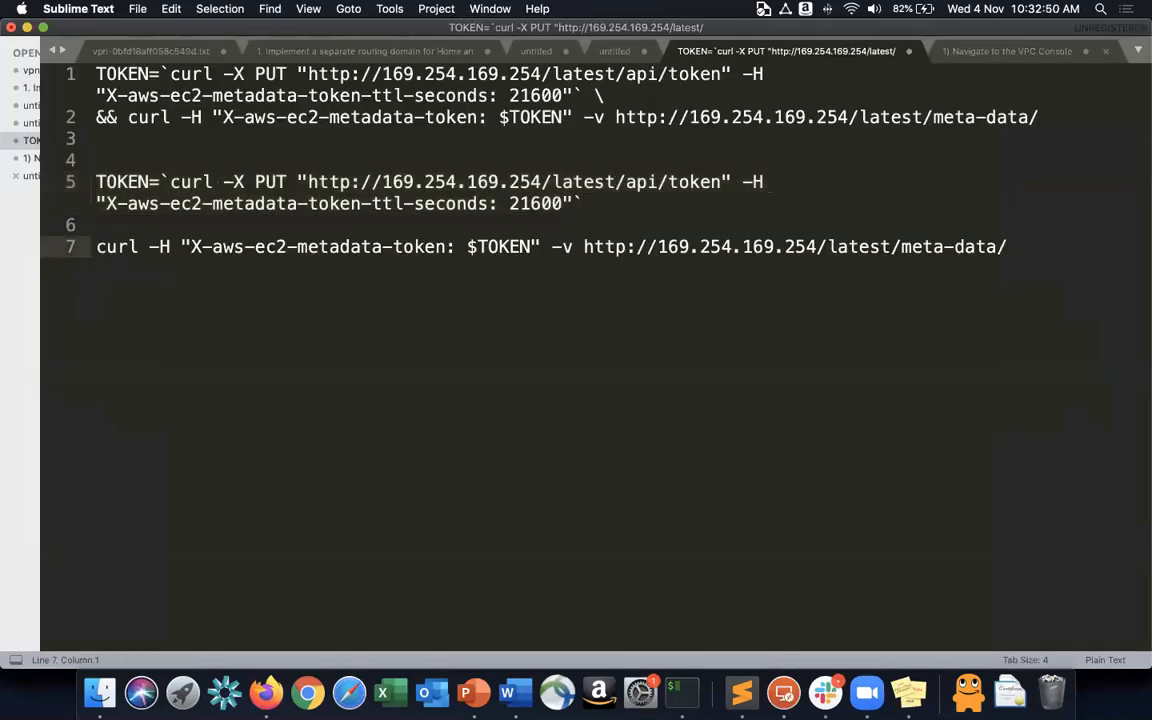
key("super+shift+Right")
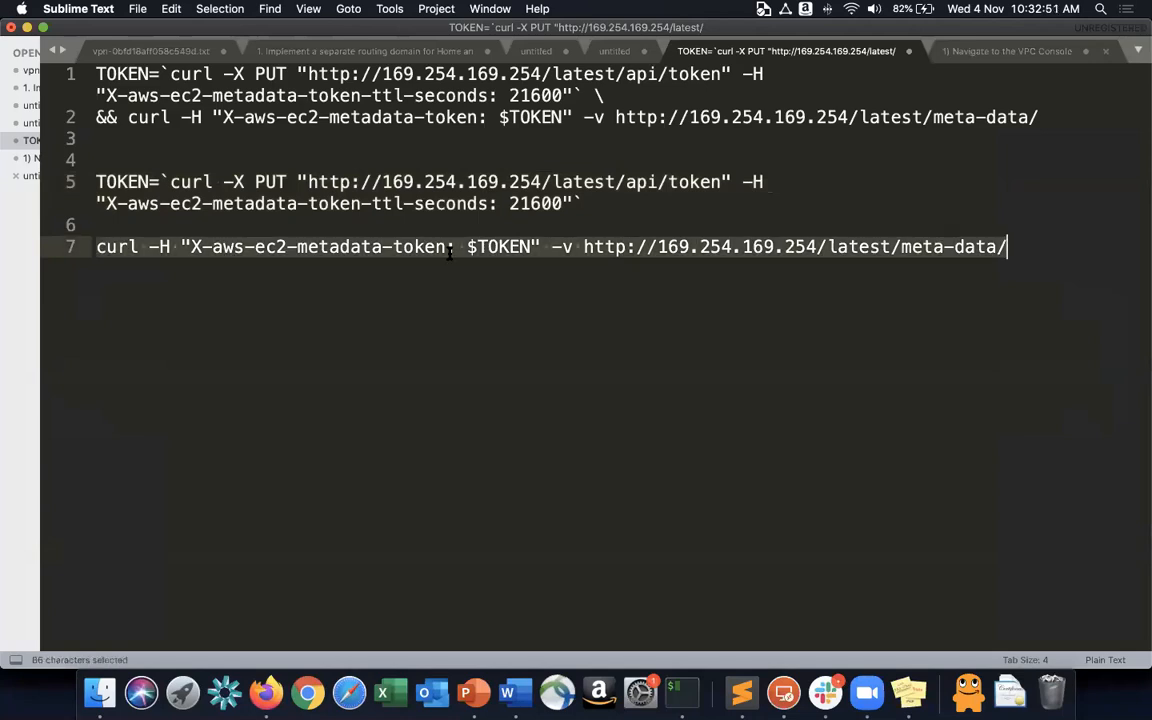
key("super+Tab")
key("super+v")
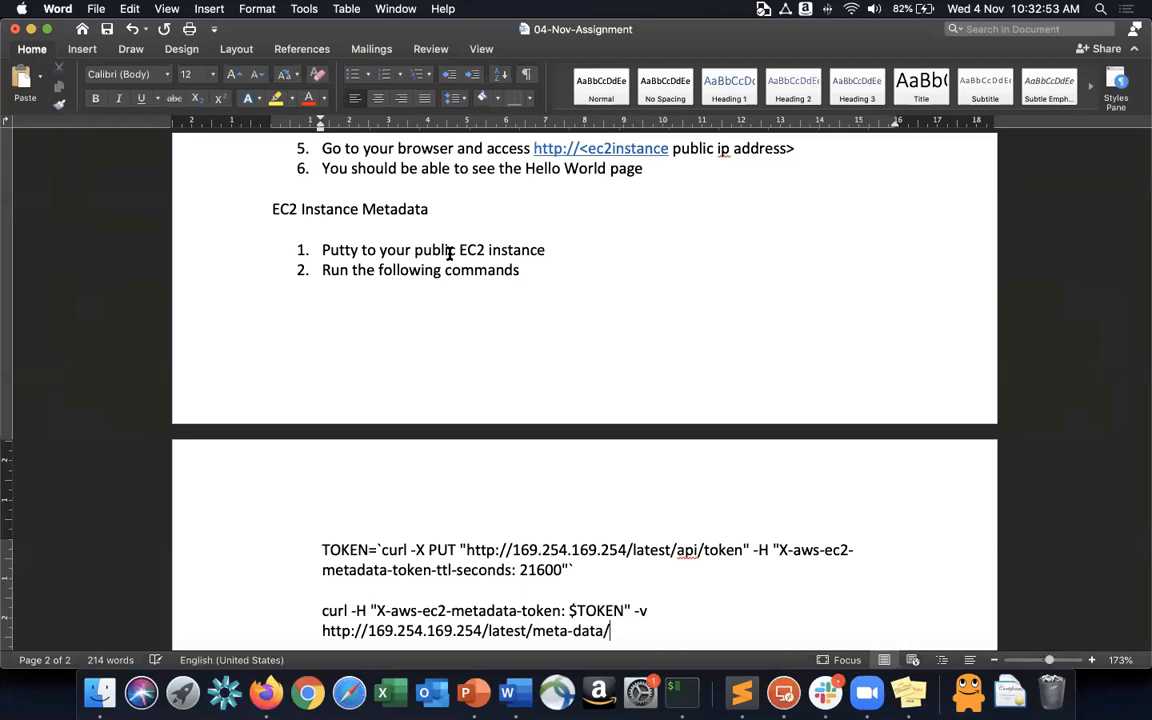
Add a second copy of the meta-data curl command below the first, ending its URL with "<pass the key>".
key("Return")
key("Return")
key("super+v")
type("<pa")
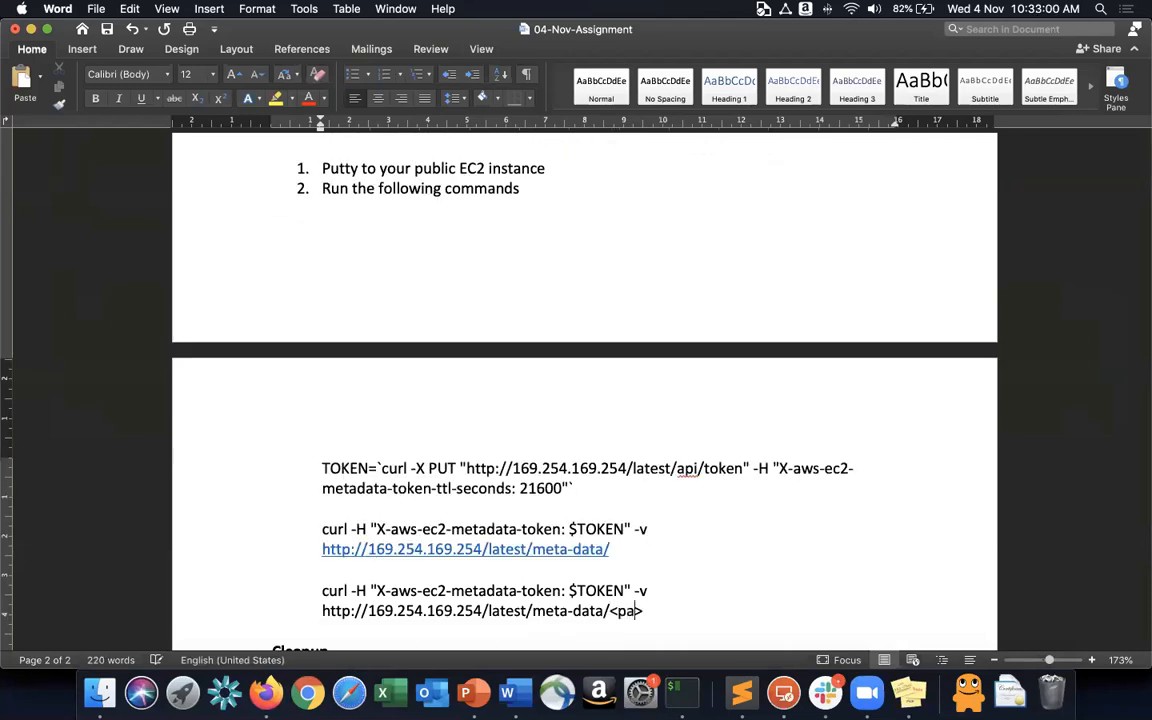
type("ss the key>")
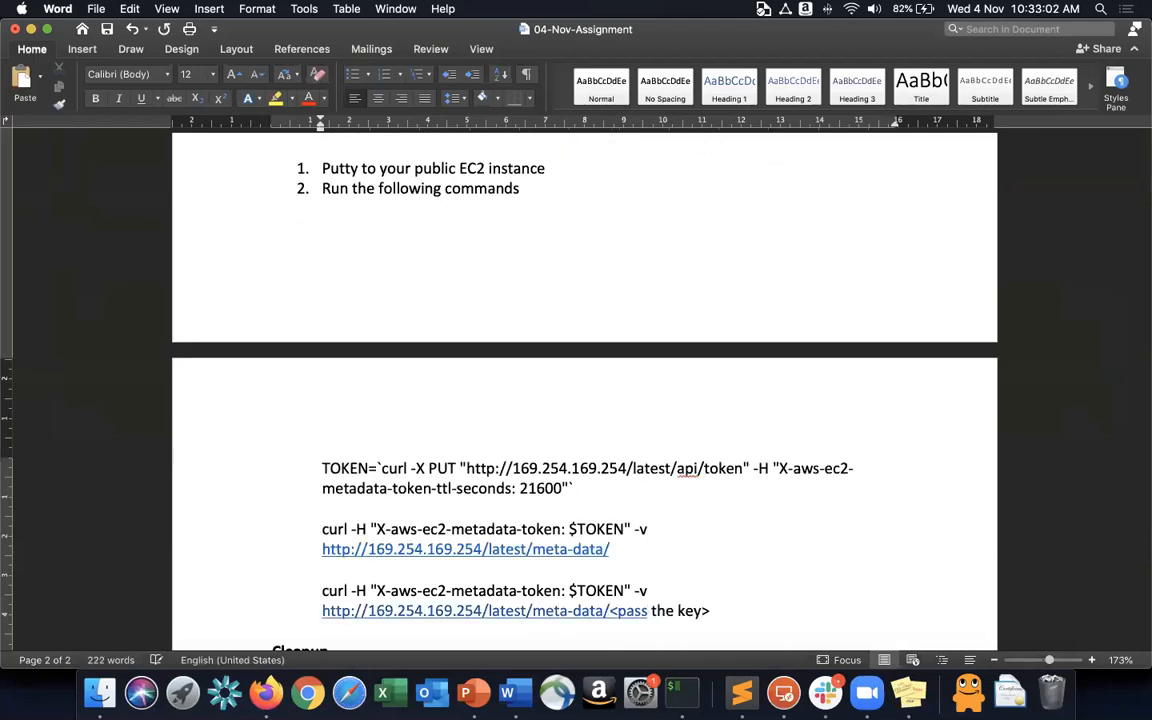
Add numbered item 3 below the commands reading "Use the specific key and get the value printed on the terminal".
key("Return")
key("Return")
type("3. ")
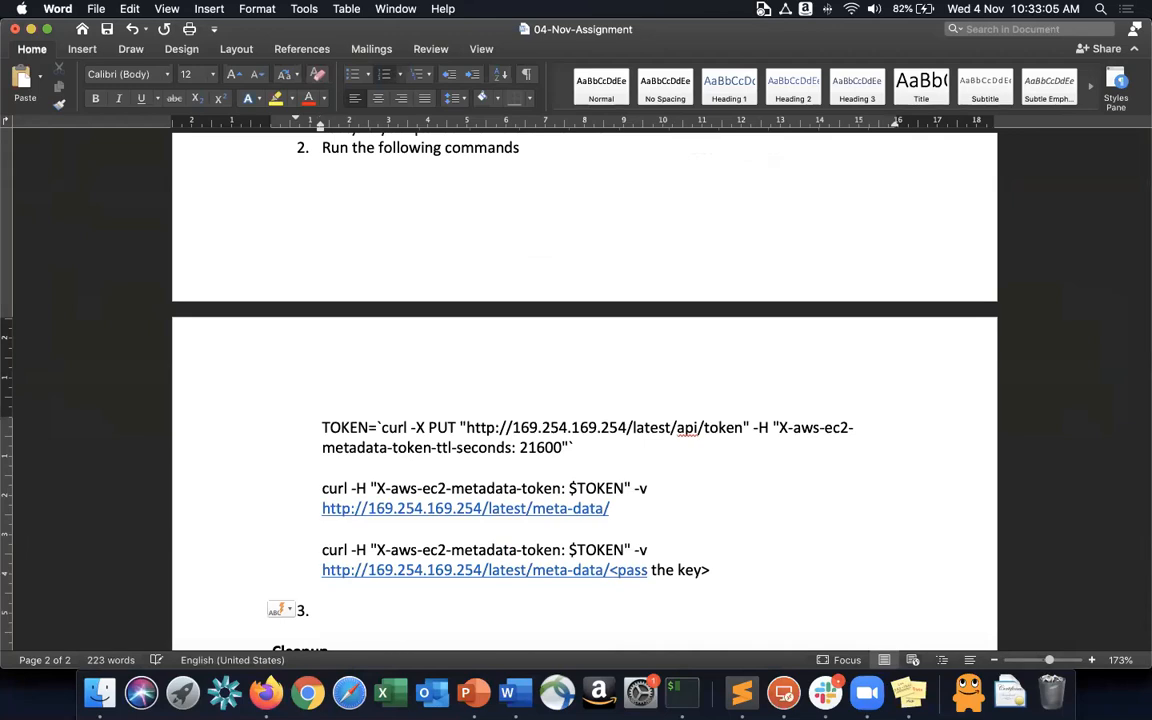
type("Use the specific key and get the value printed on the screen")
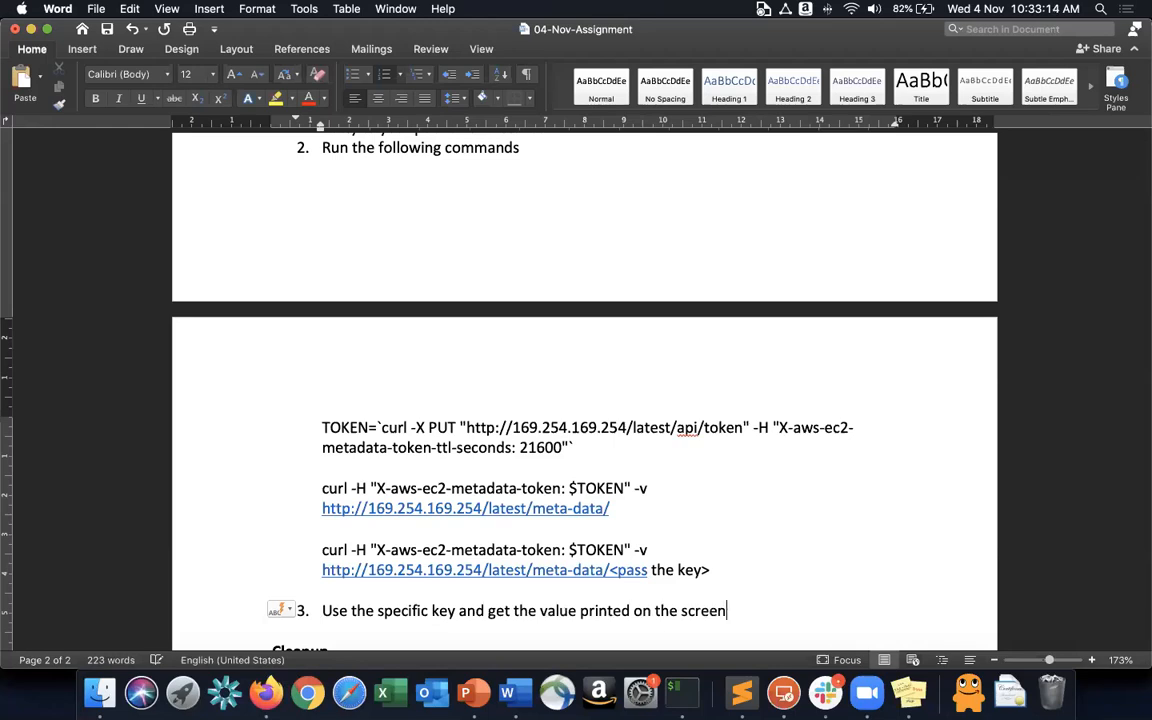
key("BackSpace")
key("BackSpace")
key("BackSpace")
key("BackSpace")
key("BackSpace")
key("BackSpace")
type("terminal")
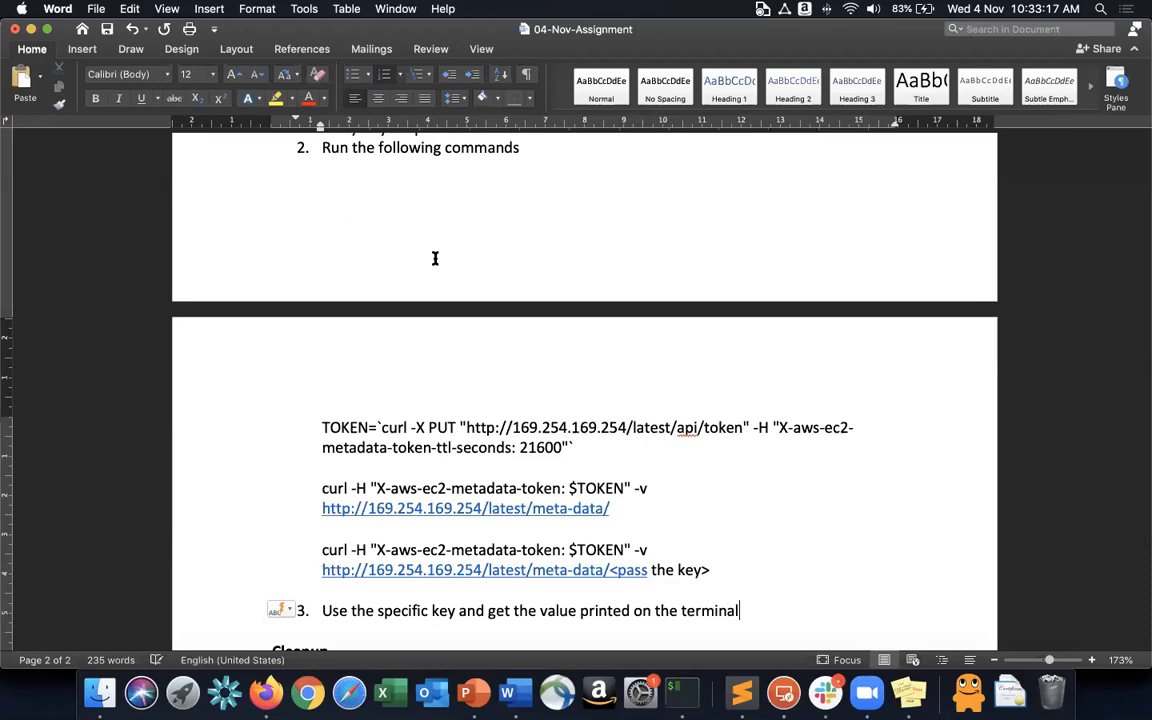
Replace all four Cleanup items with the single item "Cleanup all resources created during this lab".
scroll(378, 228, "down", 2)
scroll(378, 228, "down", 10)
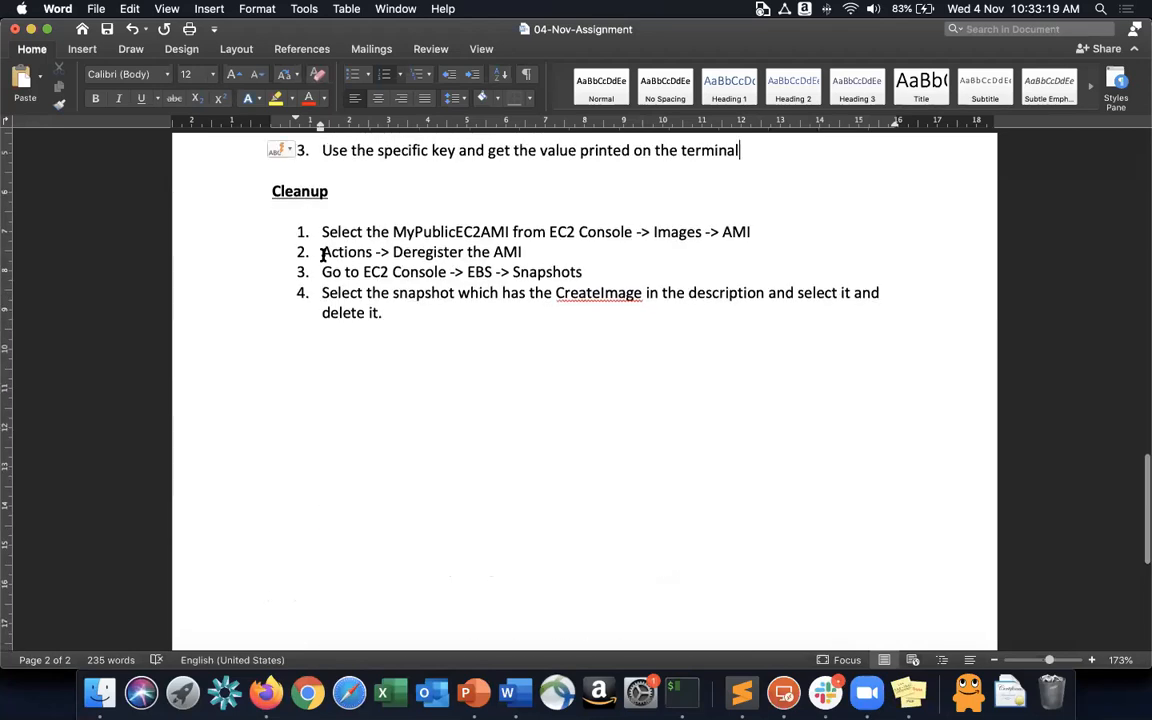
left_click_drag(316, 230, 391, 311)
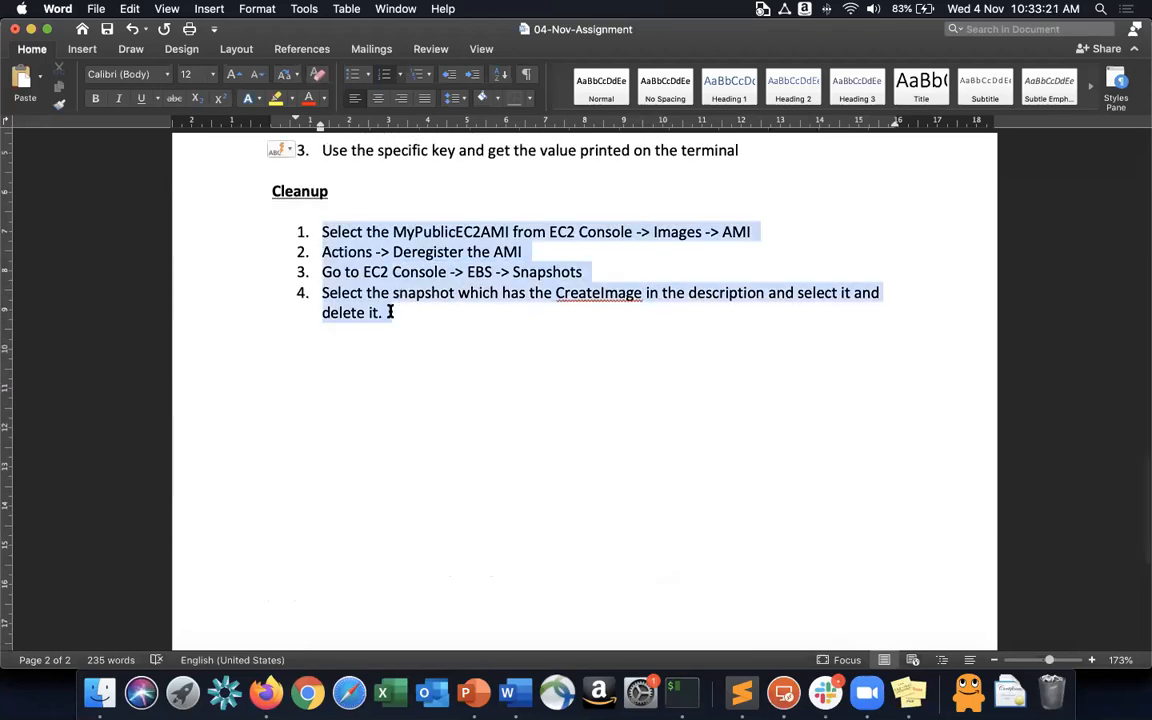
type("Cleanup all resoux")
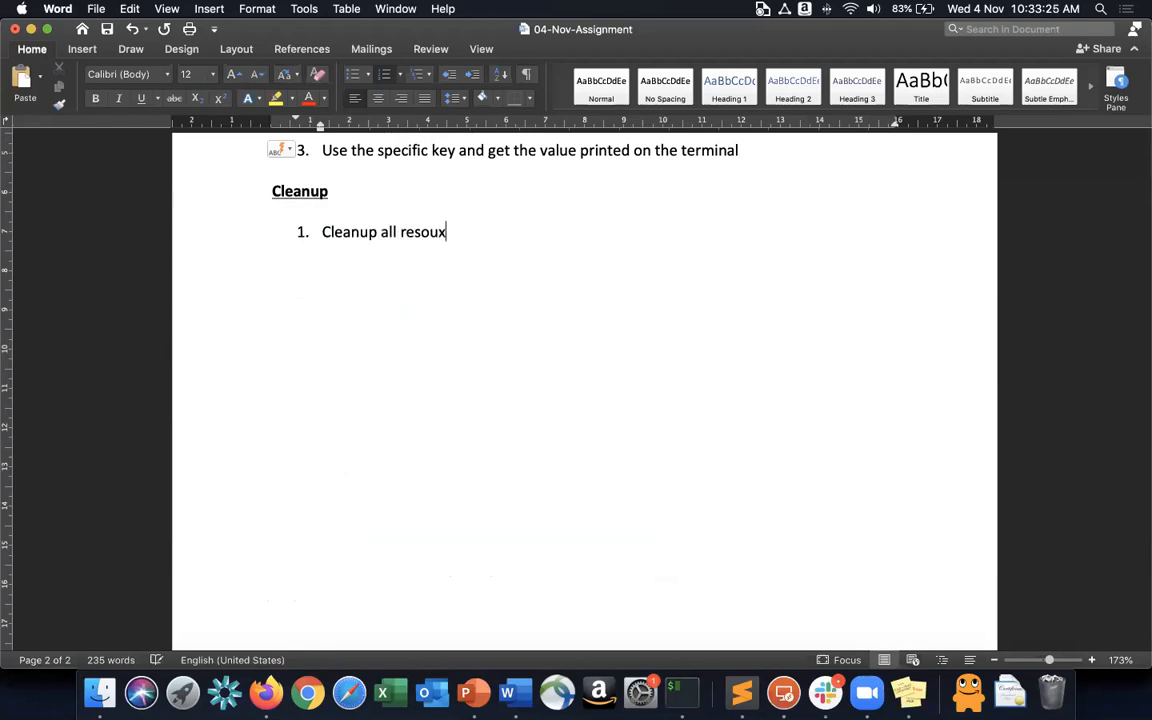
key("BackSpace")
type("rces ce")
key("BackSpace")
type("reated during ")
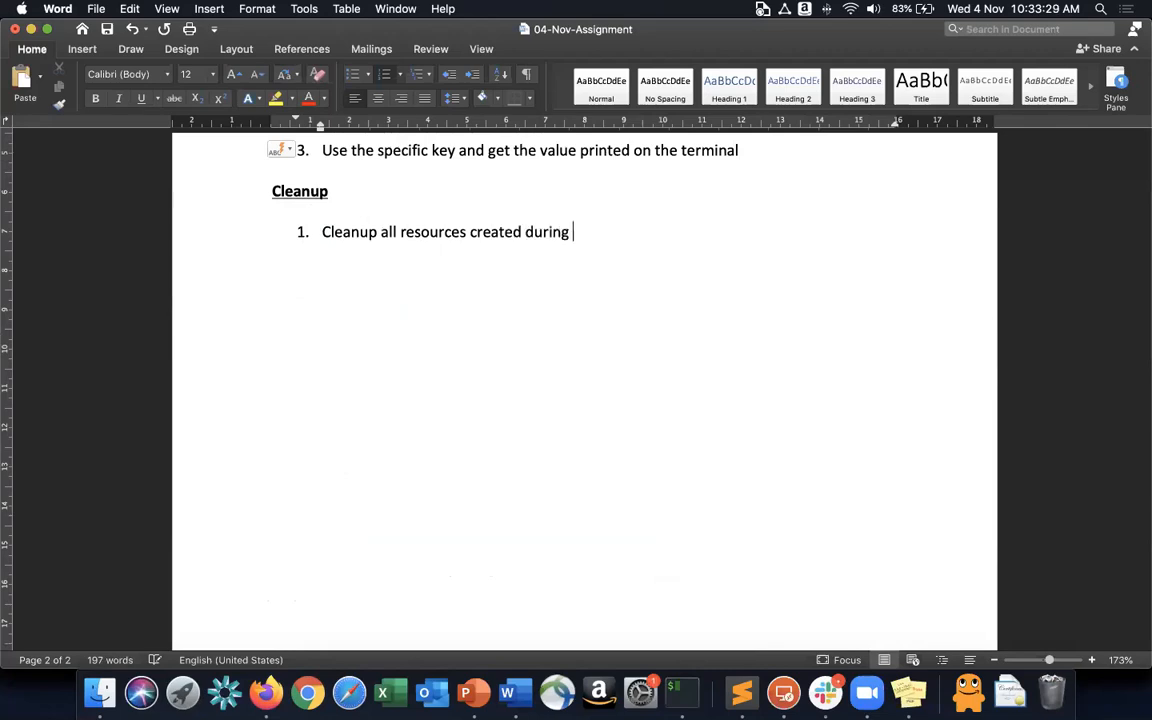
type("this lab")
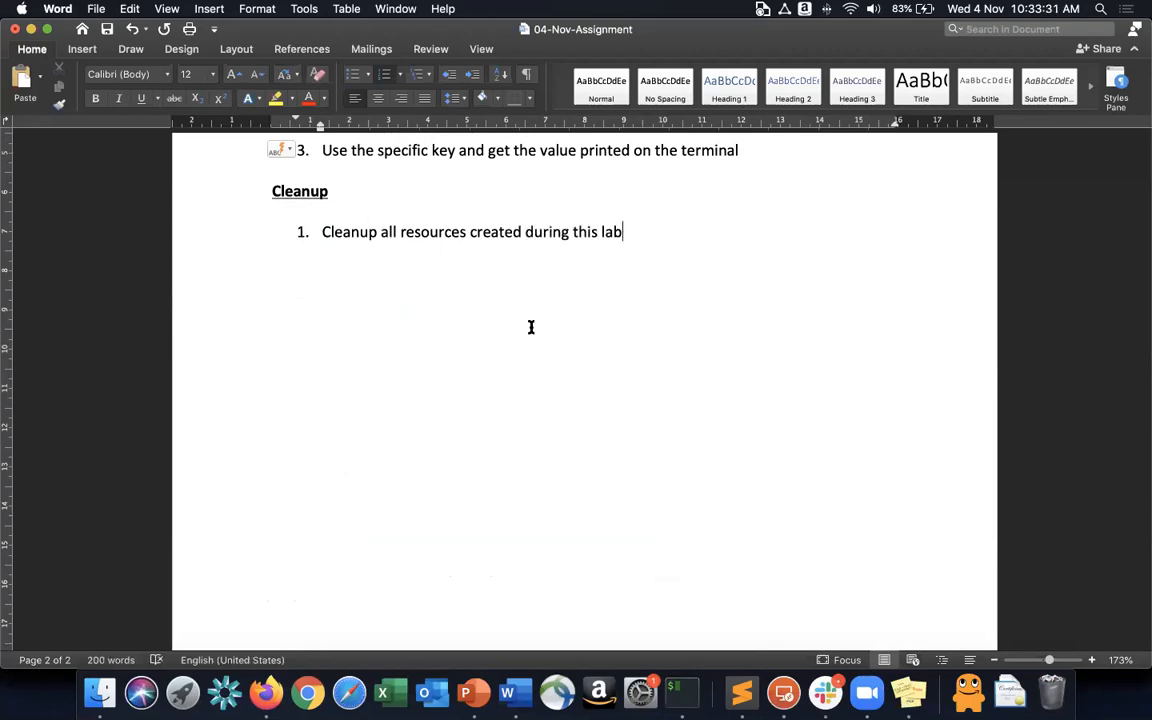
Extend the document's title line after "EC2 User Data" with ", EC2 Instance Metadata".
scroll(531, 327, "up", 1)
scroll(531, 327, "up", 10)
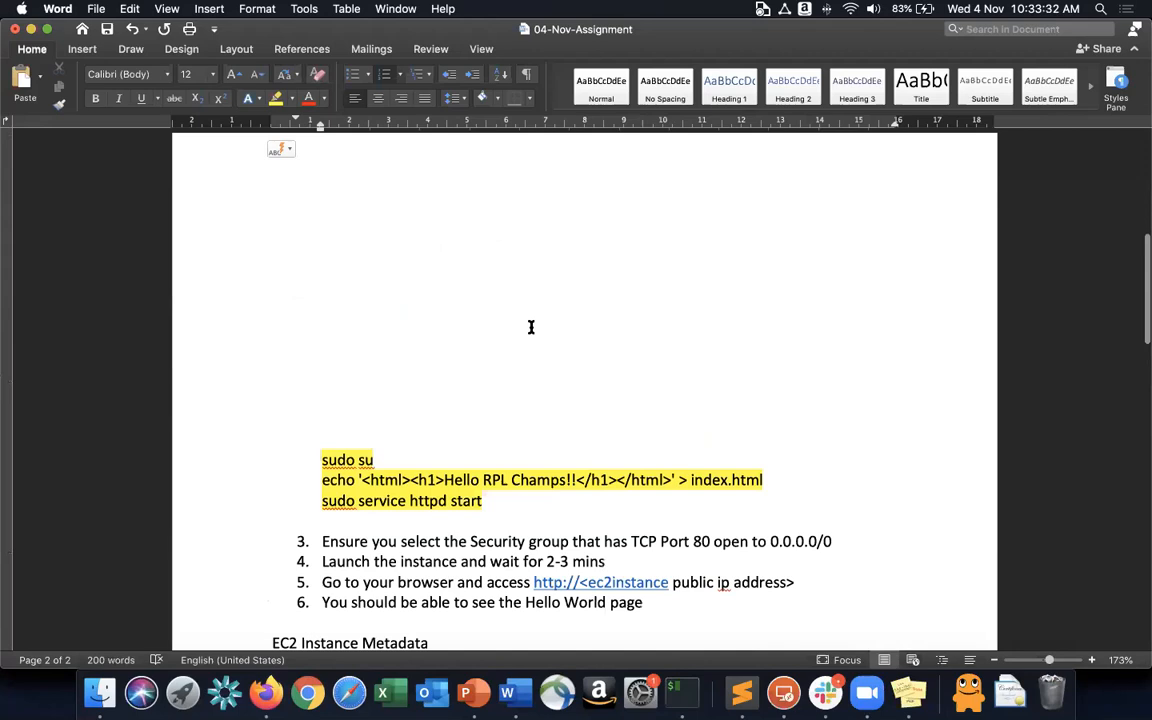
scroll(769, 296, "up", 10)
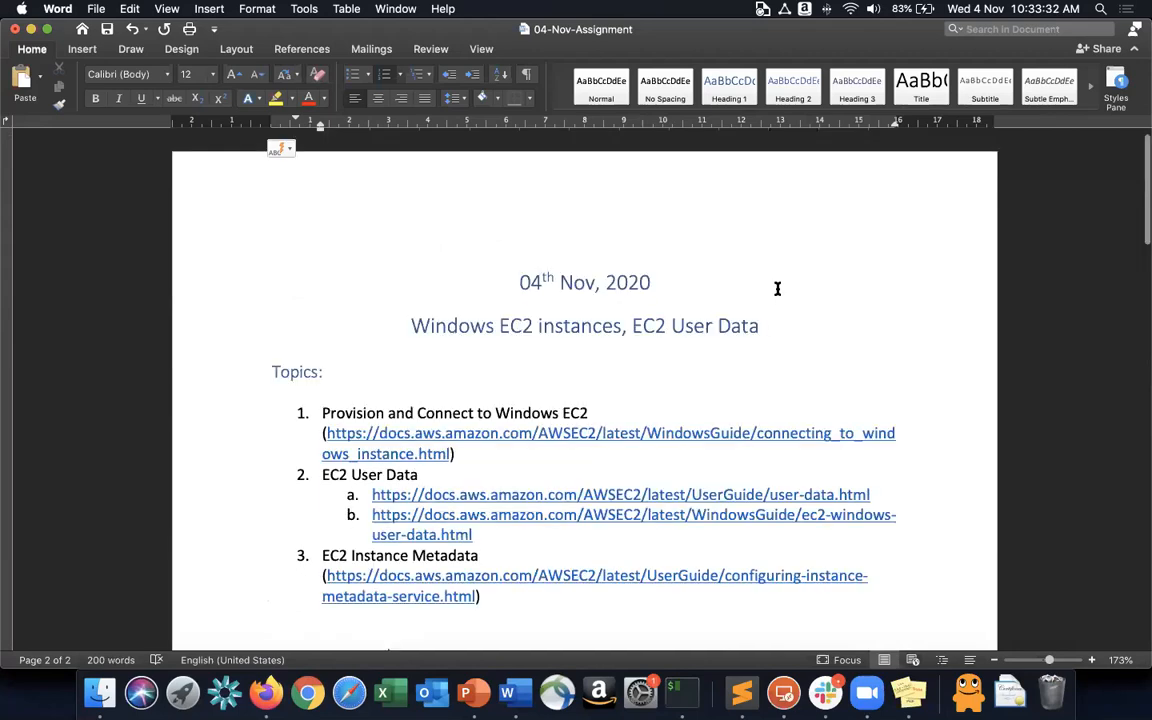
left_click(777, 288)
type(", ")
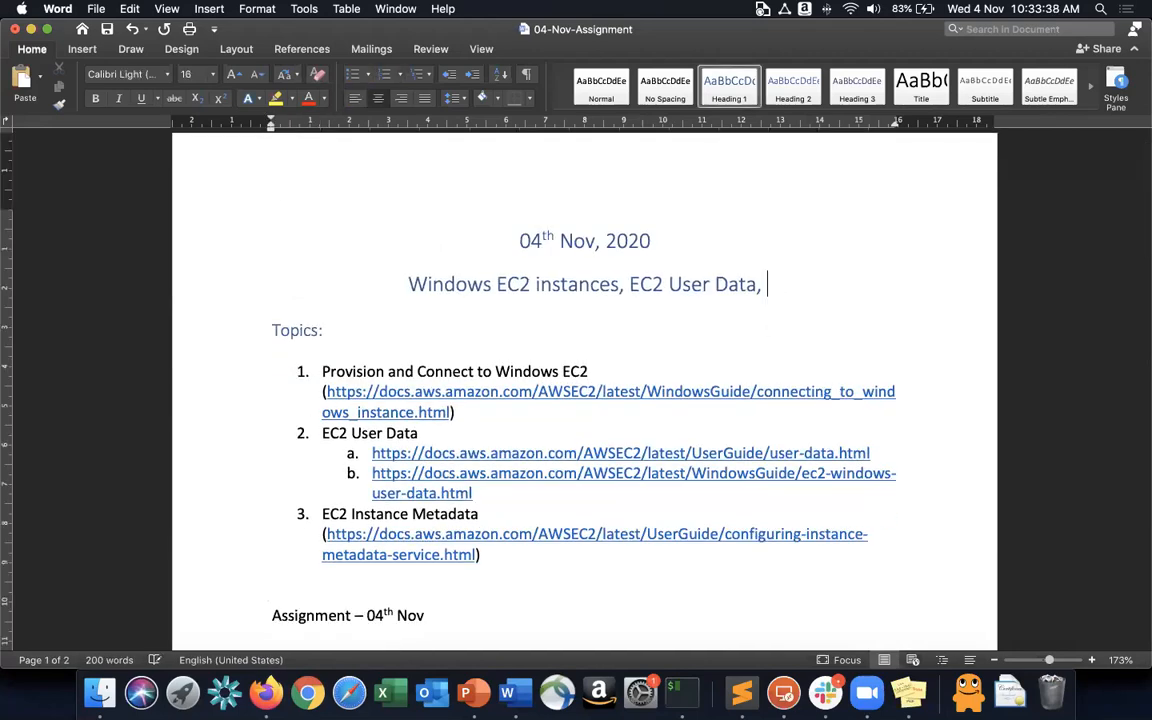
type("EC2 In")
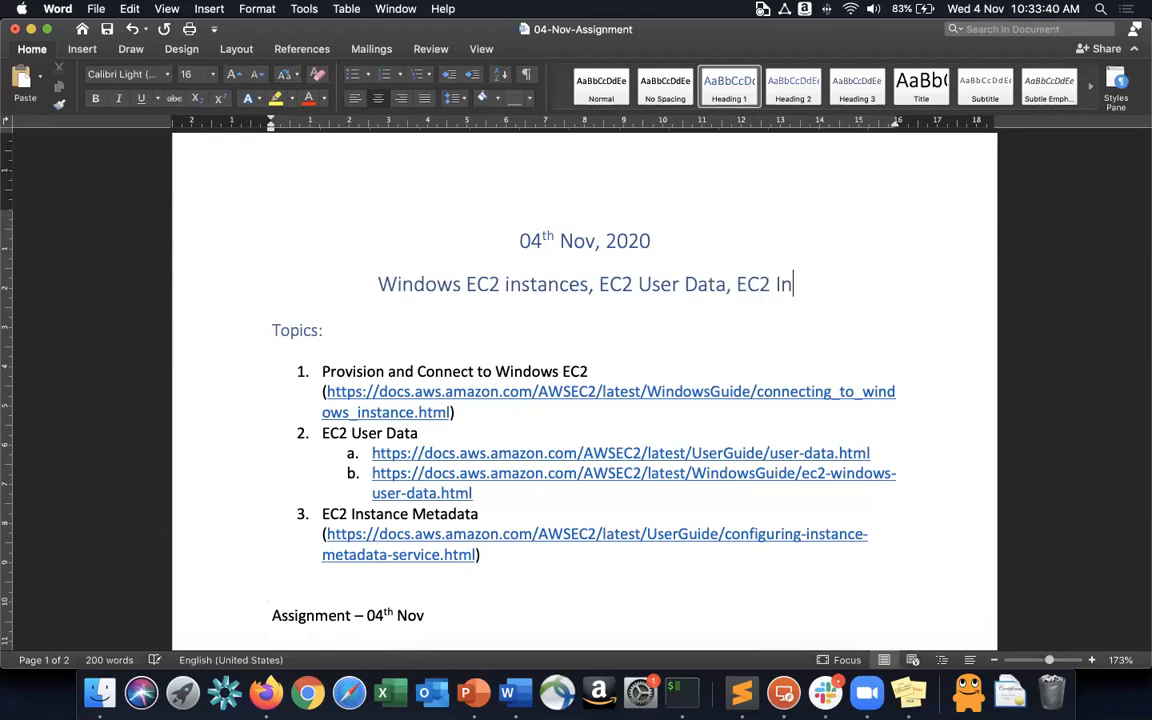
type("stance Me")
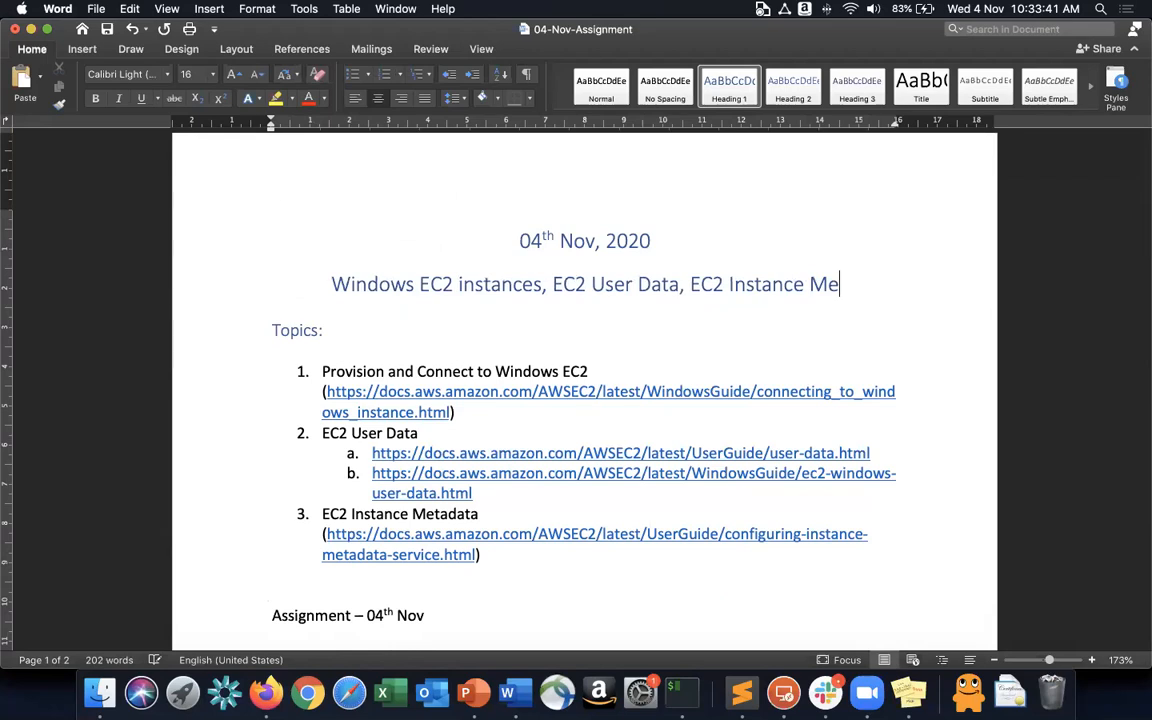
type("tadata")
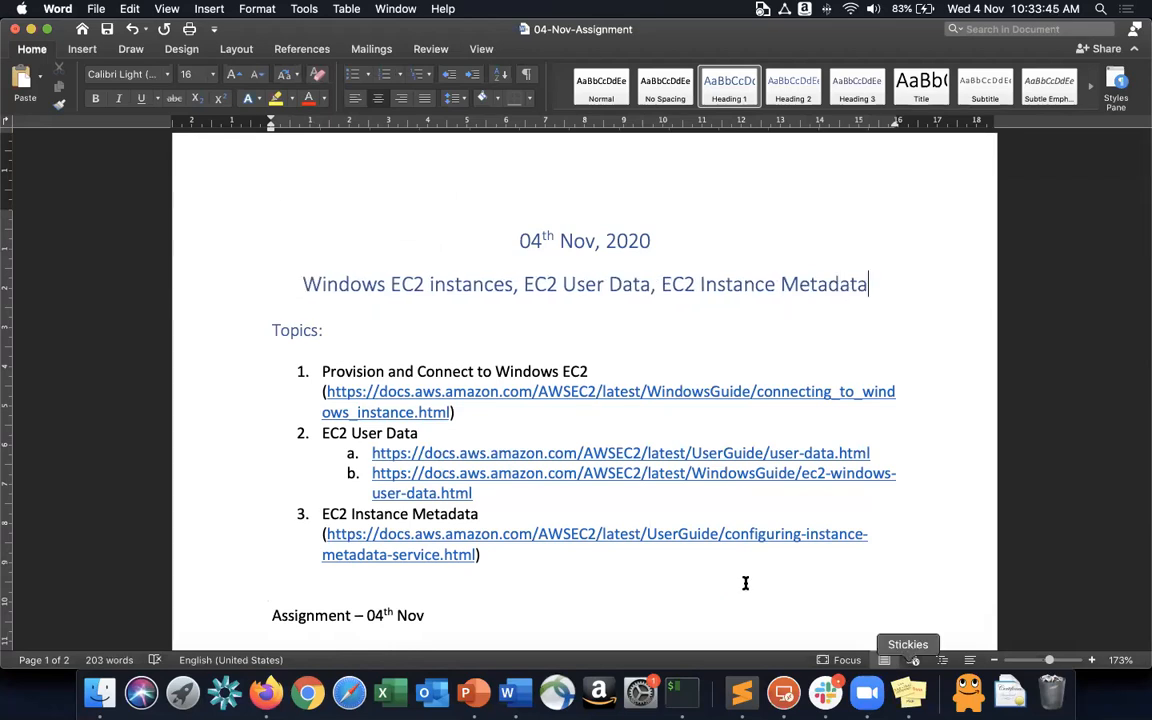